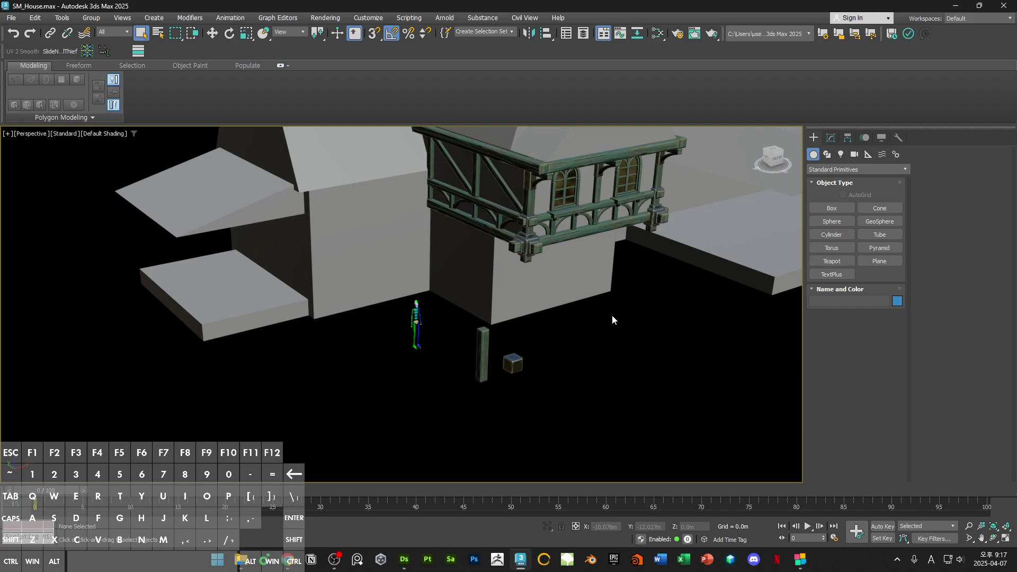
# Step: Bring up the tavern reference painting and examine the small house's timber-framed overhang and the wall beneath it
pyautogui.scroll(4, 622, 318)
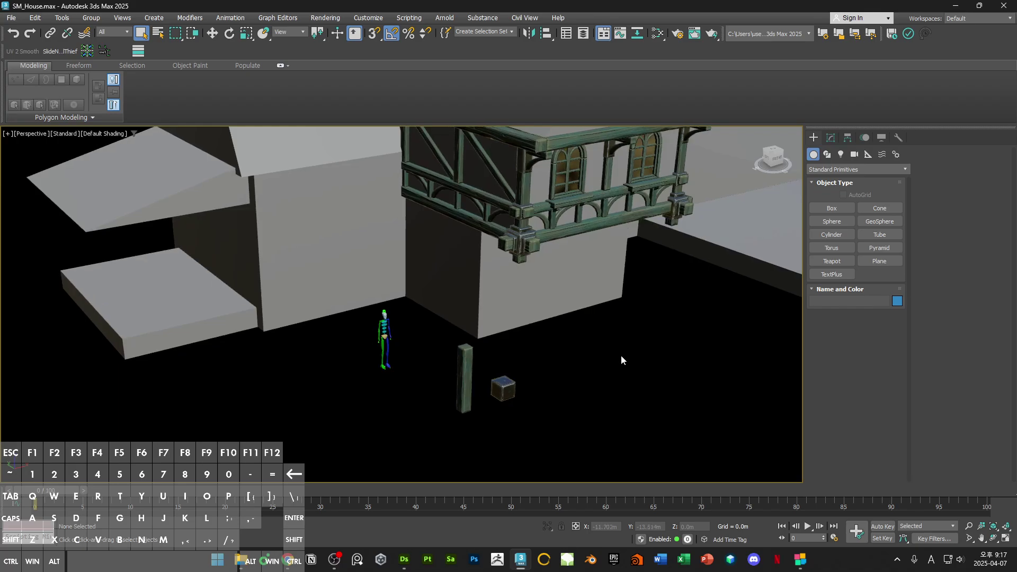
pyautogui.moveTo(751, 1); pyautogui.dragTo(526, 191)
pyautogui.doubleClick(526, 192)
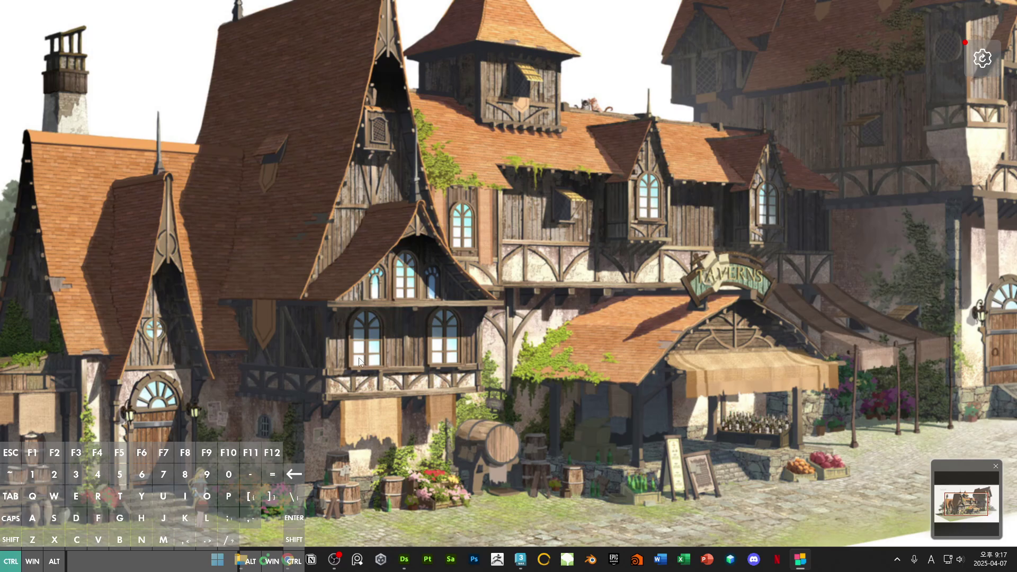
pyautogui.keyDown('ctrl'); pyautogui.scroll(2, 358, 358); pyautogui.keyUp('ctrl')
pyautogui.moveTo(358, 358); pyautogui.dragTo(523, 282)
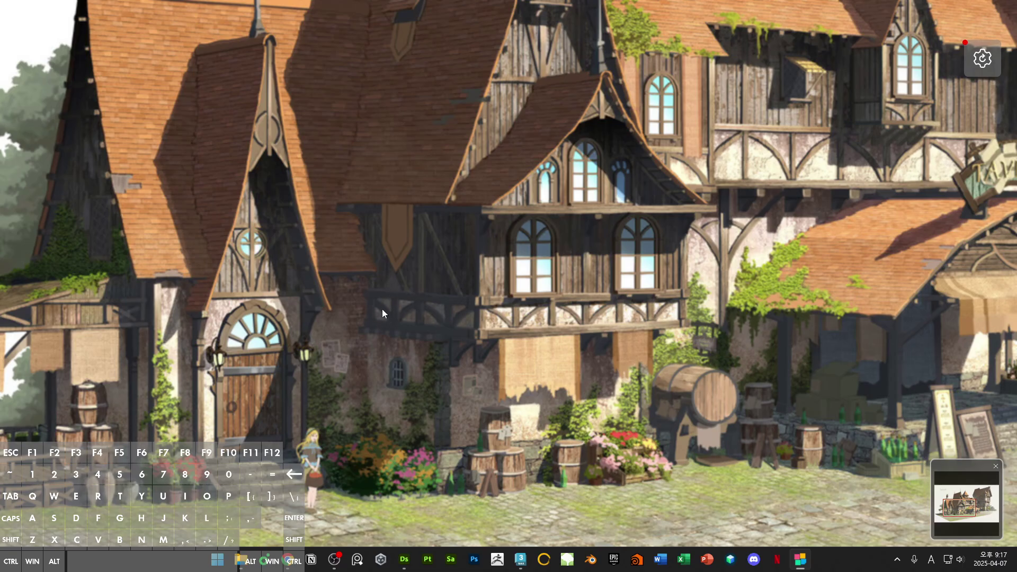
pyautogui.moveTo(593, 244); pyautogui.dragTo(539, 294)
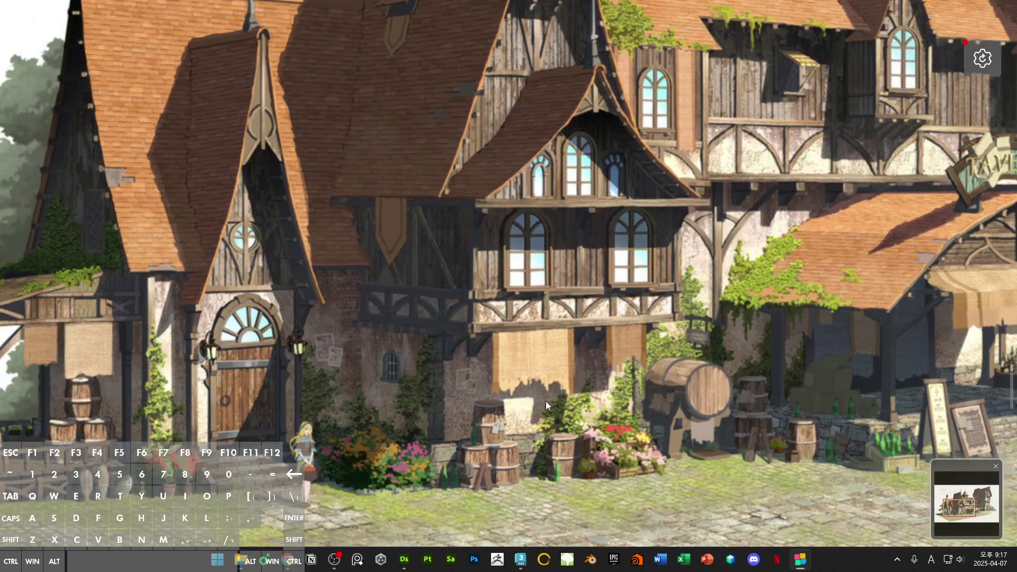
pyautogui.keyDown('ctrl'); pyautogui.scroll(-3, 574, 377); pyautogui.keyUp('ctrl')
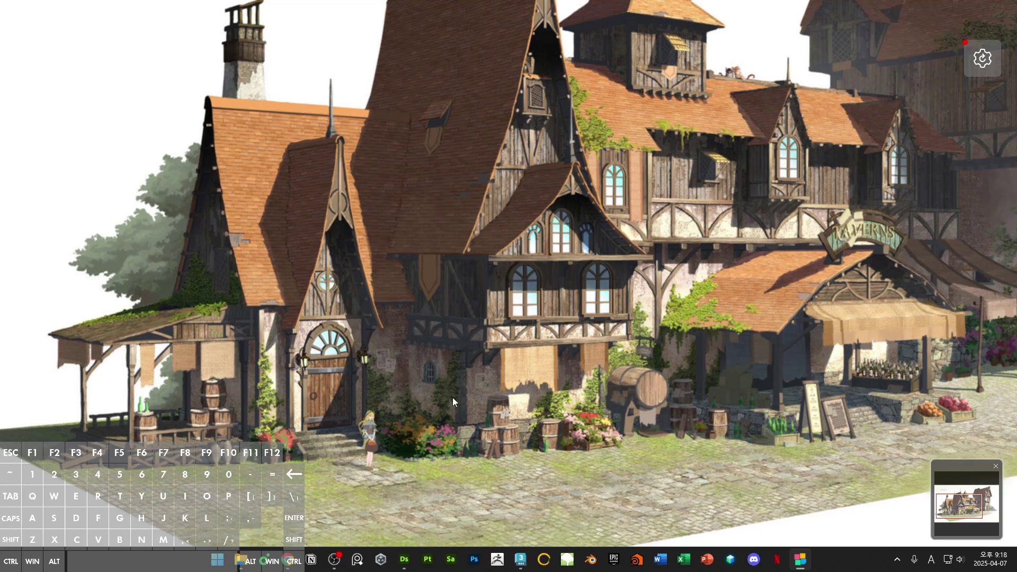
pyautogui.moveTo(475, 301); pyautogui.dragTo(495, 364)
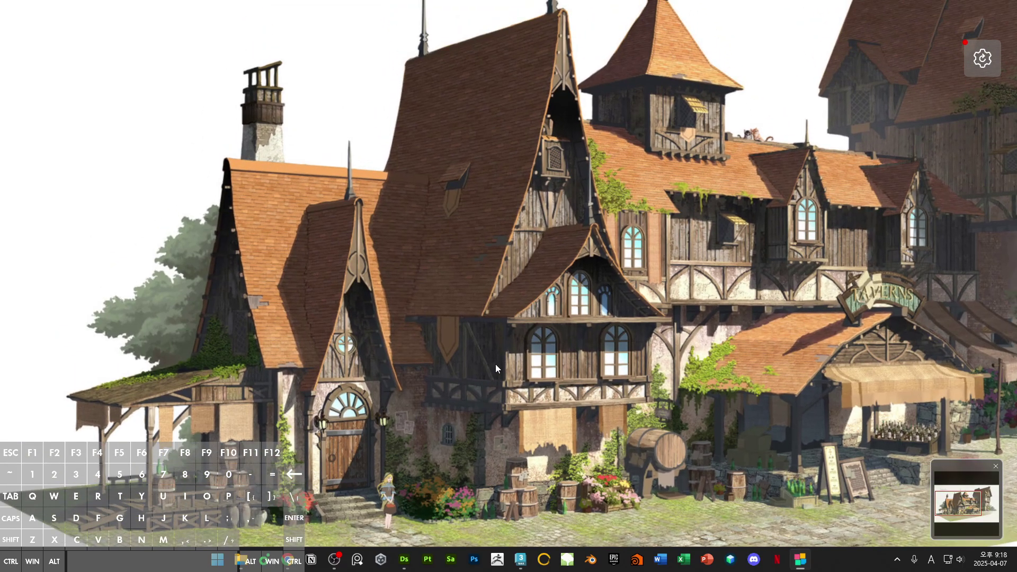
pyautogui.moveTo(544, 405); pyautogui.dragTo(529, 382)
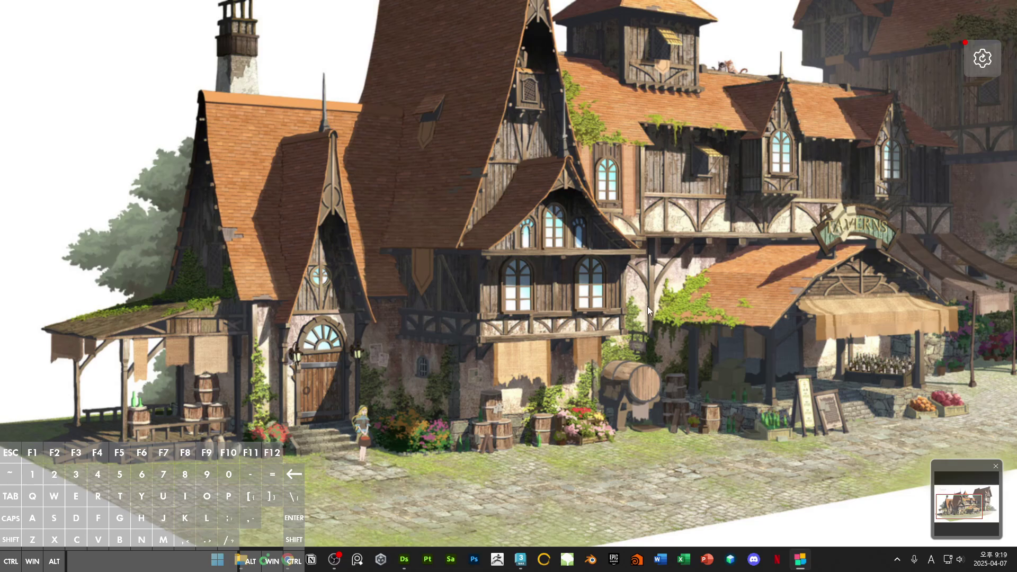
# Step: Examine the pillars, market roof and neighbouring buildings in the tavern reference painting, and put the reference away
pyautogui.moveTo(647, 306); pyautogui.dragTo(627, 320)
pyautogui.moveTo(727, 392); pyautogui.dragTo(731, 361)
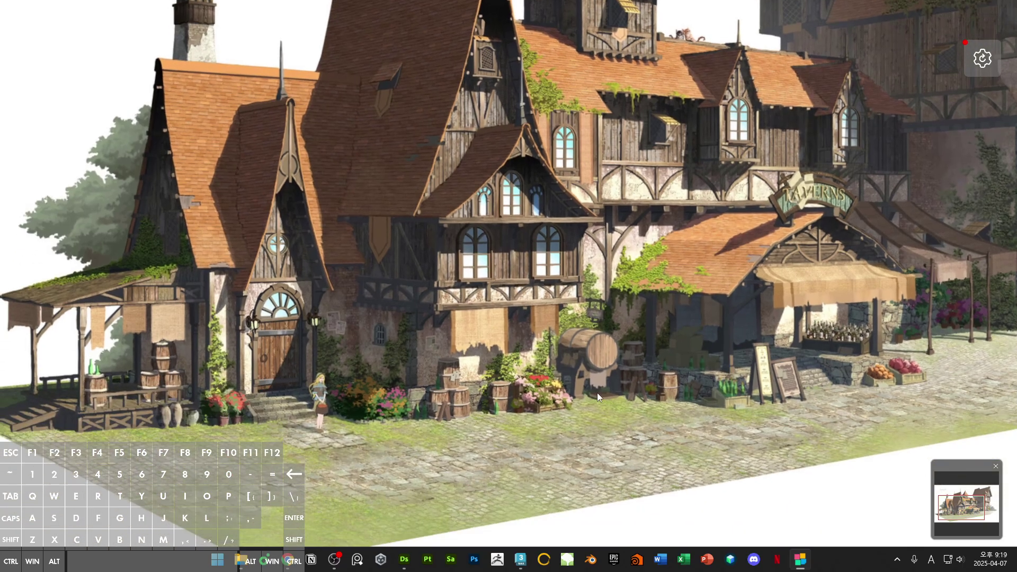
pyautogui.moveTo(548, 354); pyautogui.dragTo(614, 488)
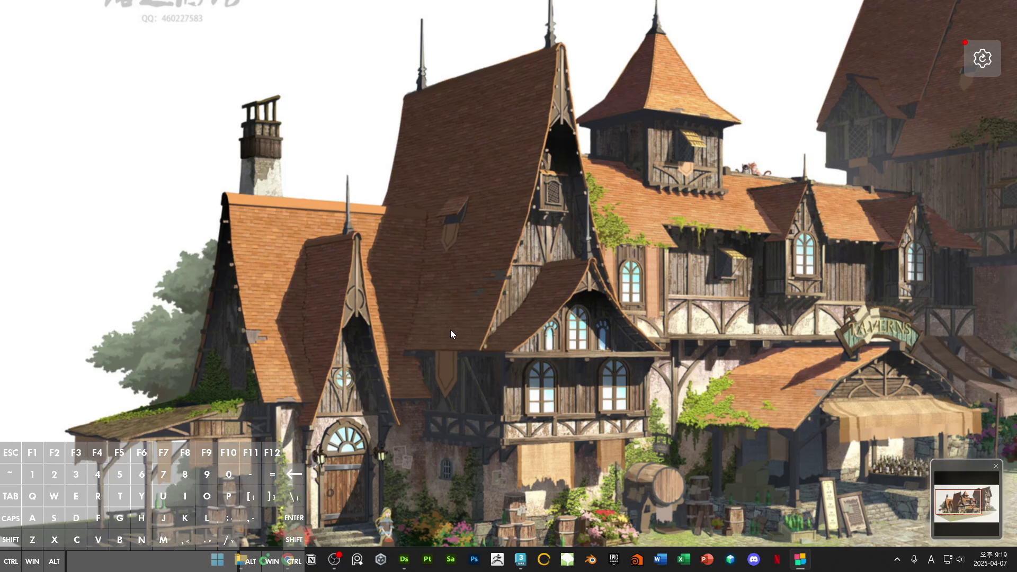
pyautogui.moveTo(658, 361); pyautogui.dragTo(560, 304)
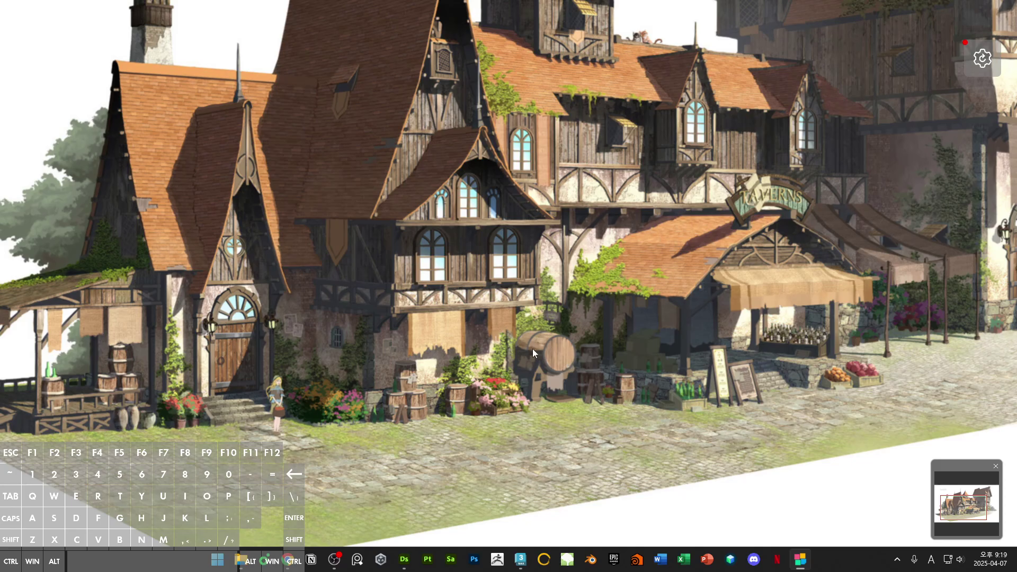
pyautogui.moveTo(536, 351); pyautogui.dragTo(636, 391)
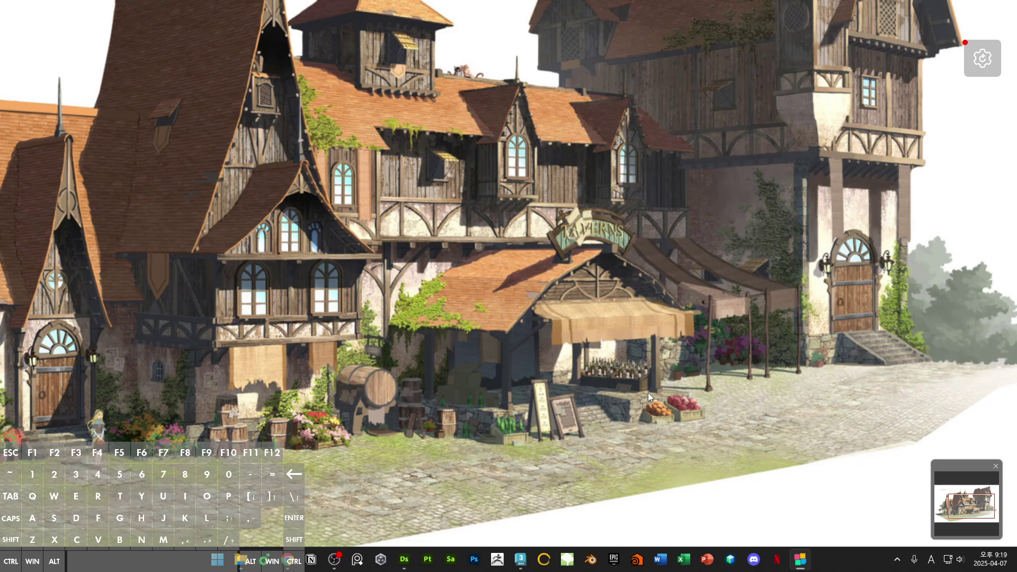
pyautogui.moveTo(468, 200); pyautogui.dragTo(669, 277)
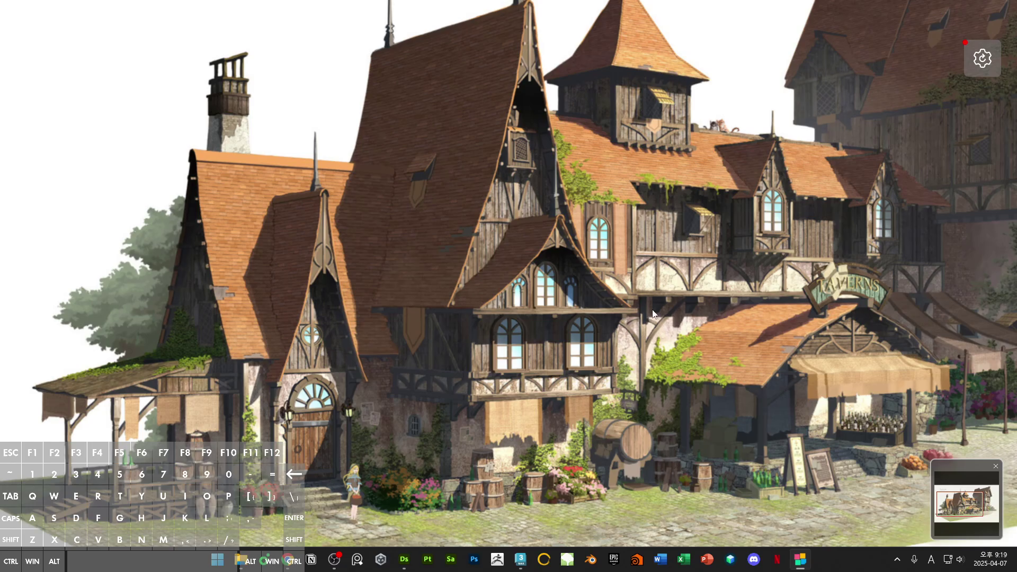
pyautogui.scroll(-5, 654, 309)
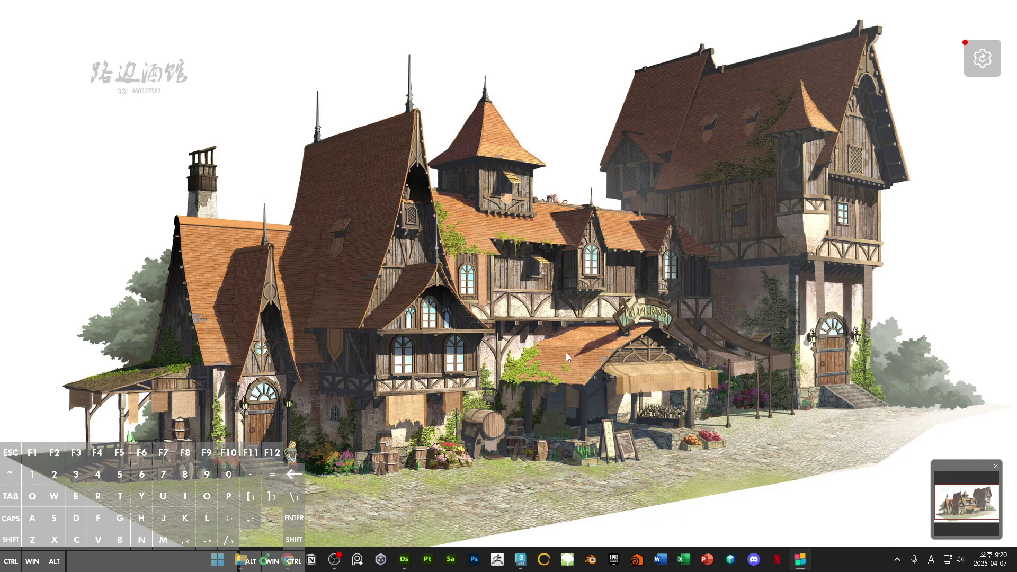
pyautogui.moveTo(610, 8); pyautogui.dragTo(609, 0)
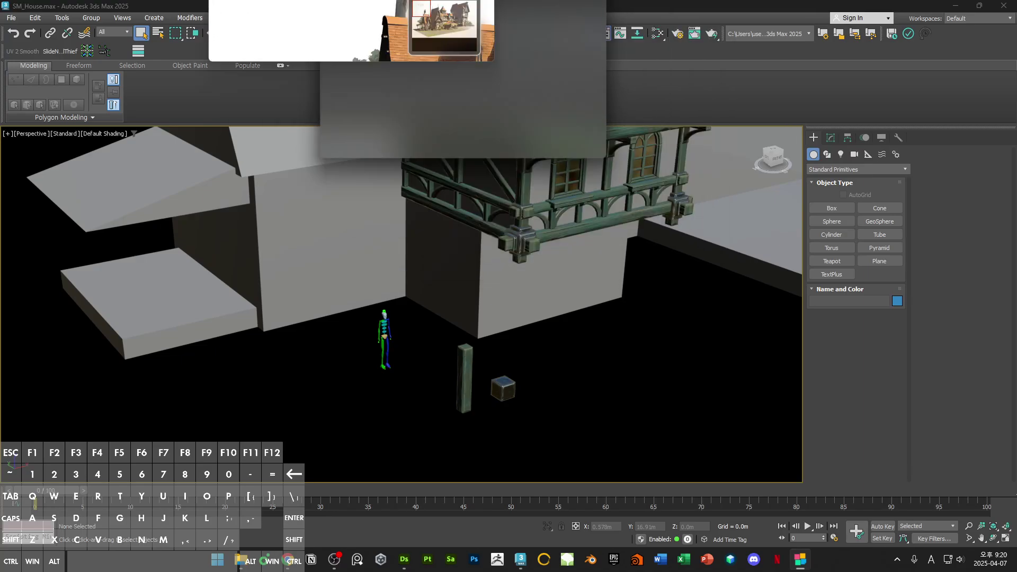
# Step: Draw a box about 0.4 m square and 1.25 m high on the open ground beside the balcony corner
pyautogui.moveTo(543, 331); pyautogui.dragTo(545, 342, button='middle')
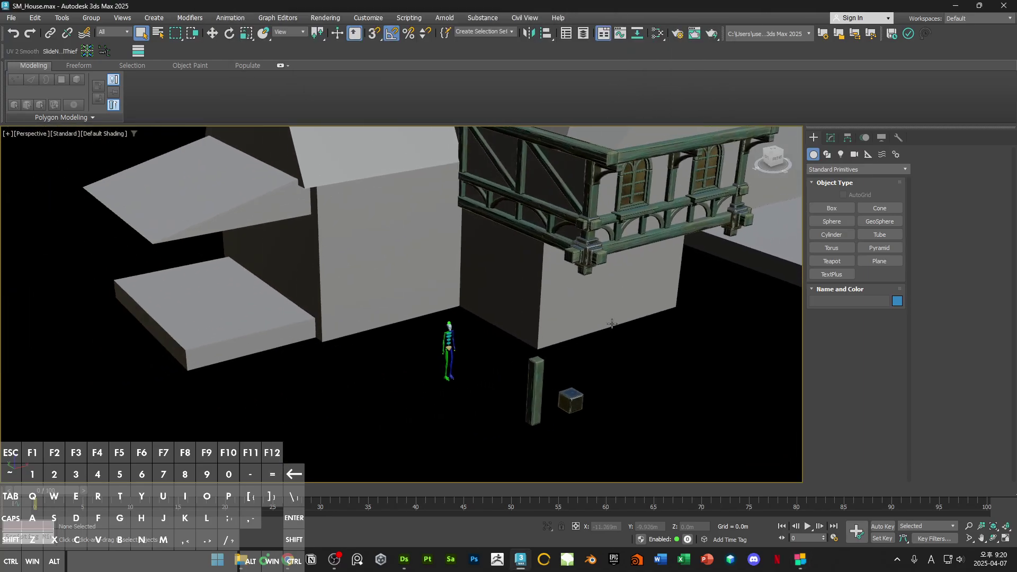
pyautogui.click(544, 342)
pyautogui.scroll(5, 544, 342)
pyautogui.click(608, 357)
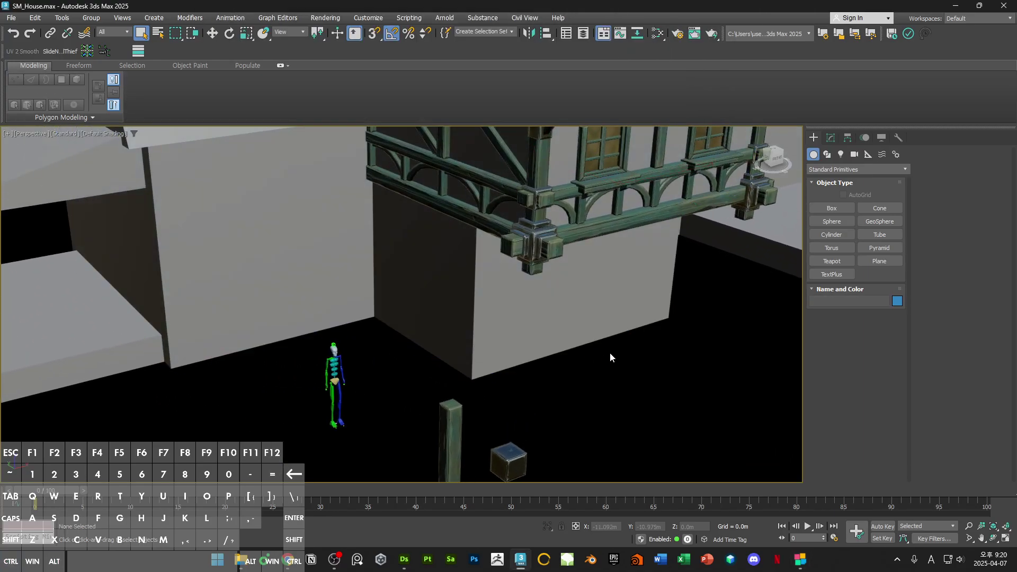
pyautogui.click(831, 208)
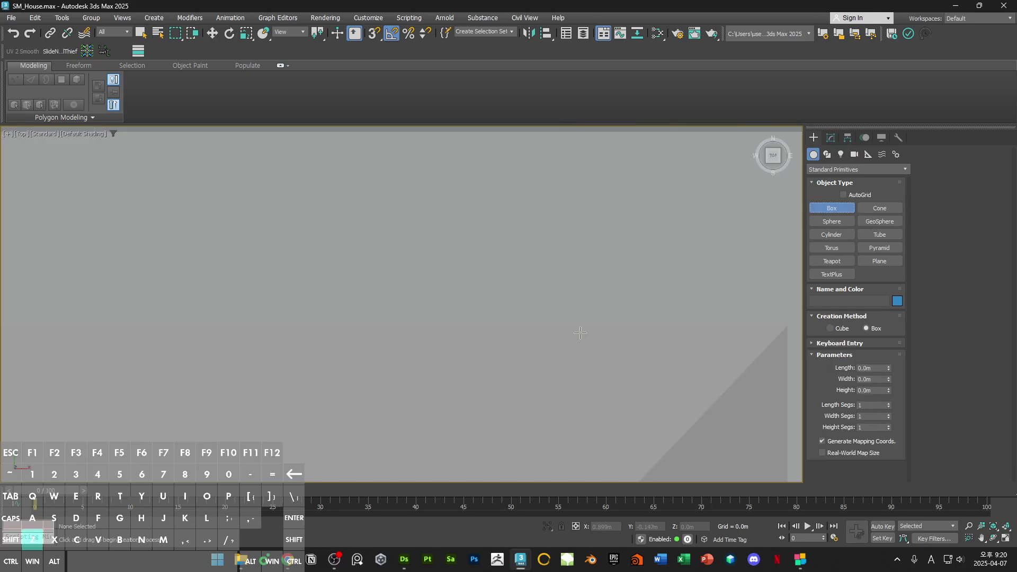
pyautogui.press('t')
pyautogui.press('z')
pyautogui.scroll(5, 422, 317)
pyautogui.scroll(3, 627, 206)
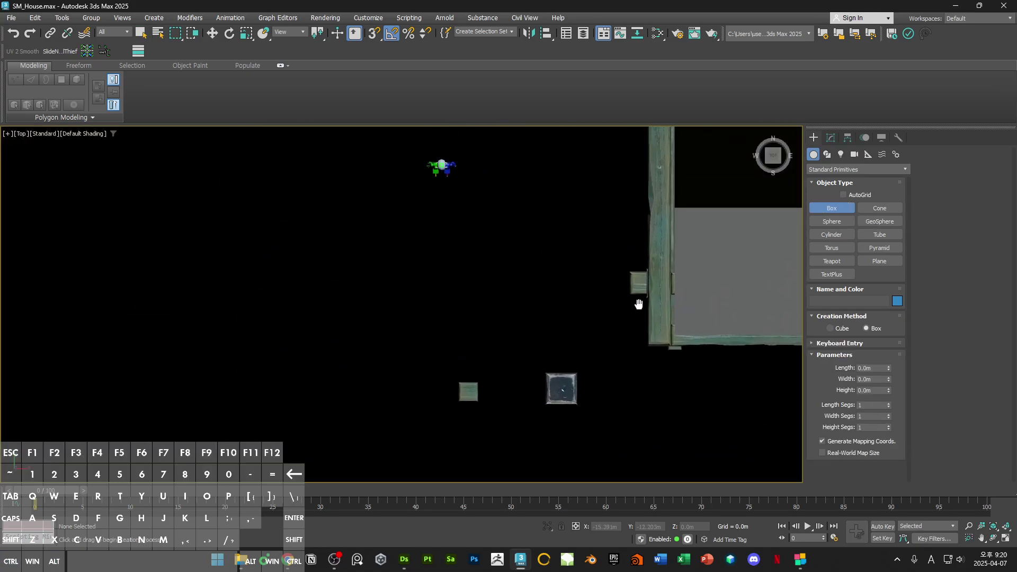
pyautogui.scroll(4, 581, 379)
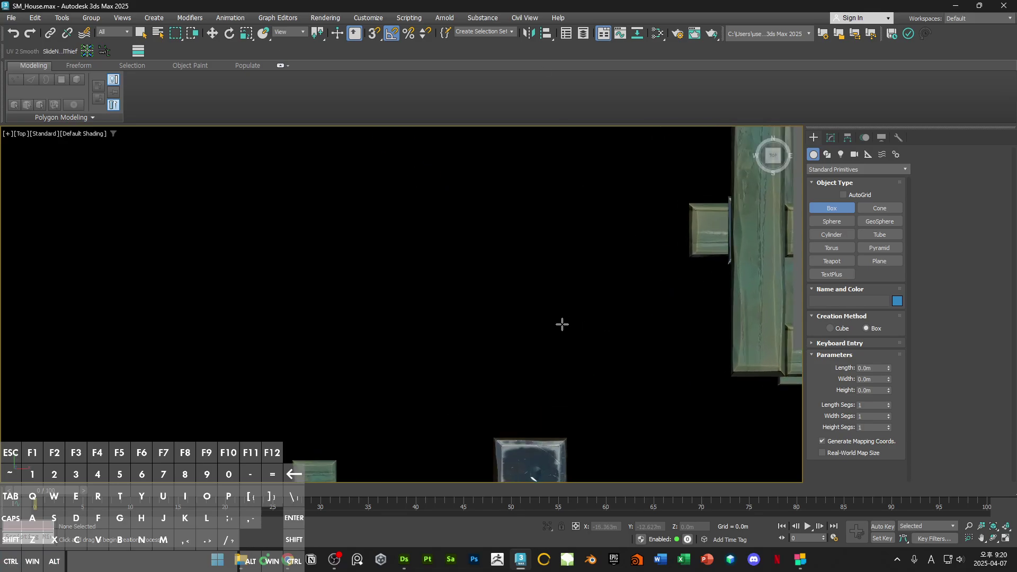
pyautogui.moveTo(547, 286); pyautogui.dragTo(607, 344)
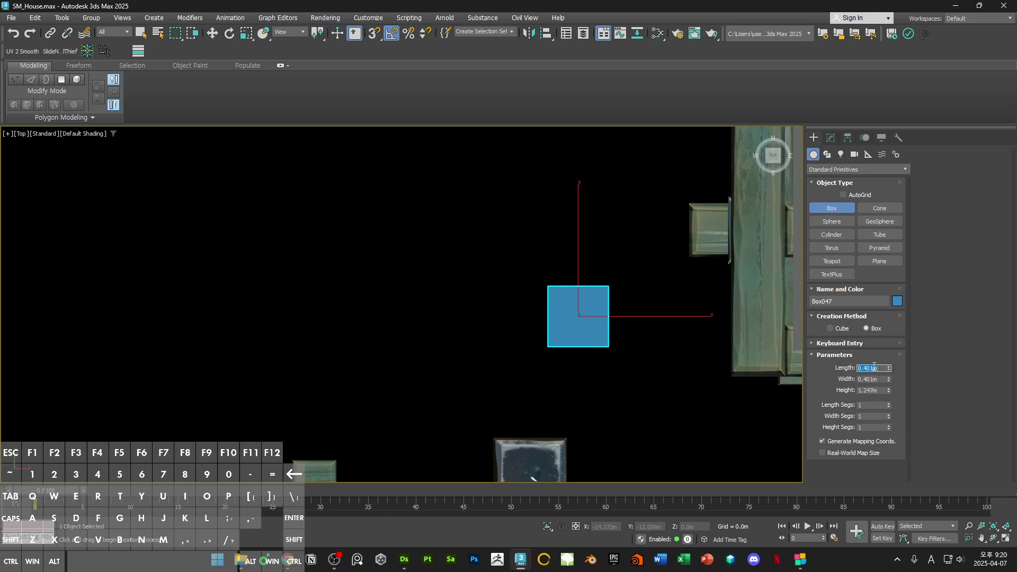
# Step: Set the box's length and width to 0.4 m and its height to 1 m
pyautogui.write('4')
pyautogui.press('Tab')
pyautogui.write('4')
pyautogui.press('Return')
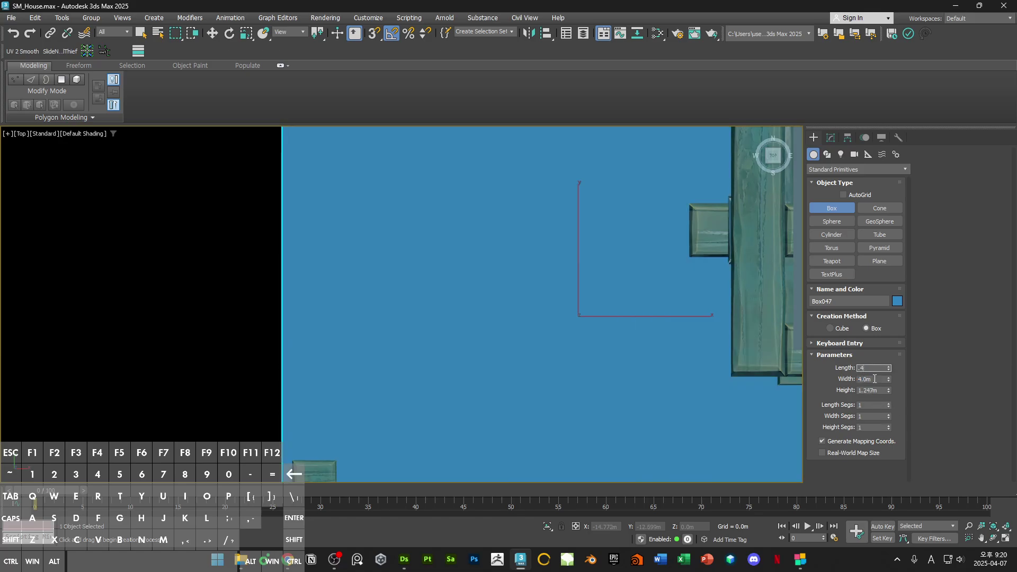
pyautogui.press('Return')
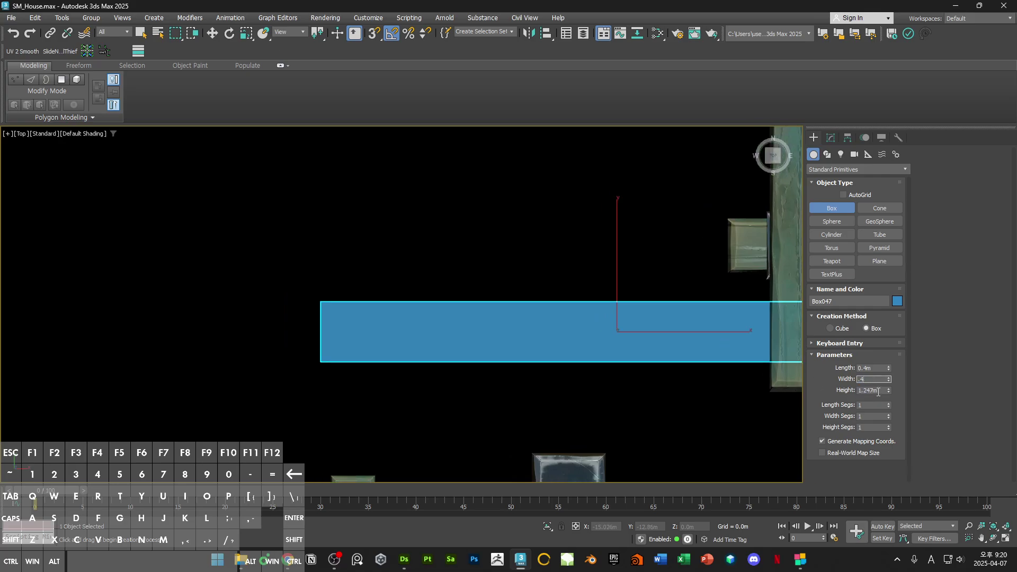
pyautogui.write('.4')
pyautogui.press('Tab')
pyautogui.write('1')
# Step: Convert the blue box to an Editable Poly
pyautogui.keyDown('alt'); pyautogui.moveTo(531, 354); pyautogui.dragTo(560, 265, button='middle'); pyautogui.keyUp('alt')
pyautogui.rightClick(561, 265)
pyautogui.rightClick(559, 263)
pyautogui.moveTo(583, 396)
pyautogui.click(685, 411)
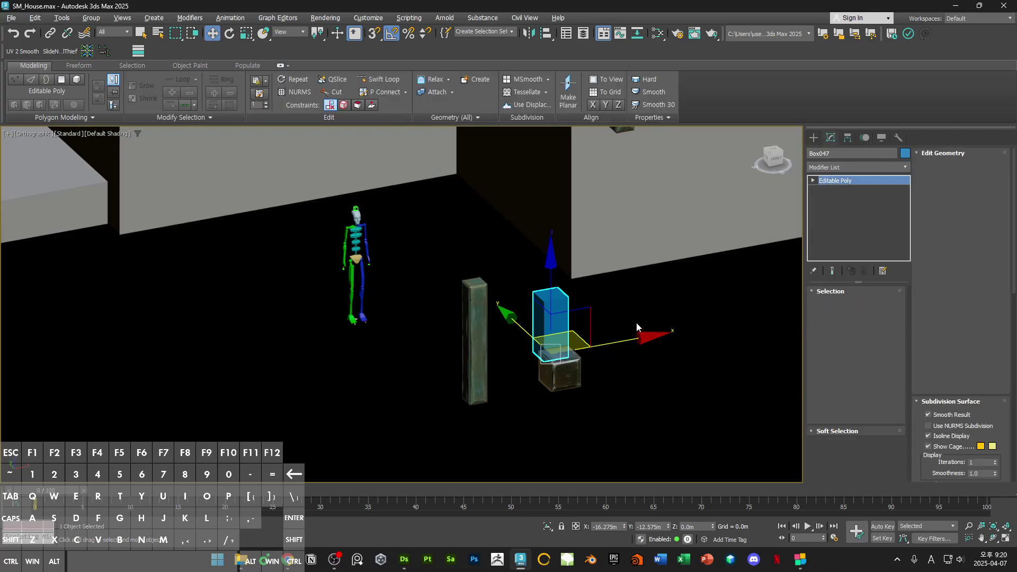
# Step: Reset the blue box's transform with Reset XForm and convert it back to Editable Poly
pyautogui.keyDown('alt'); pyautogui.moveTo(637, 322); pyautogui.dragTo(621, 403, button='middle'); pyautogui.keyUp('alt')
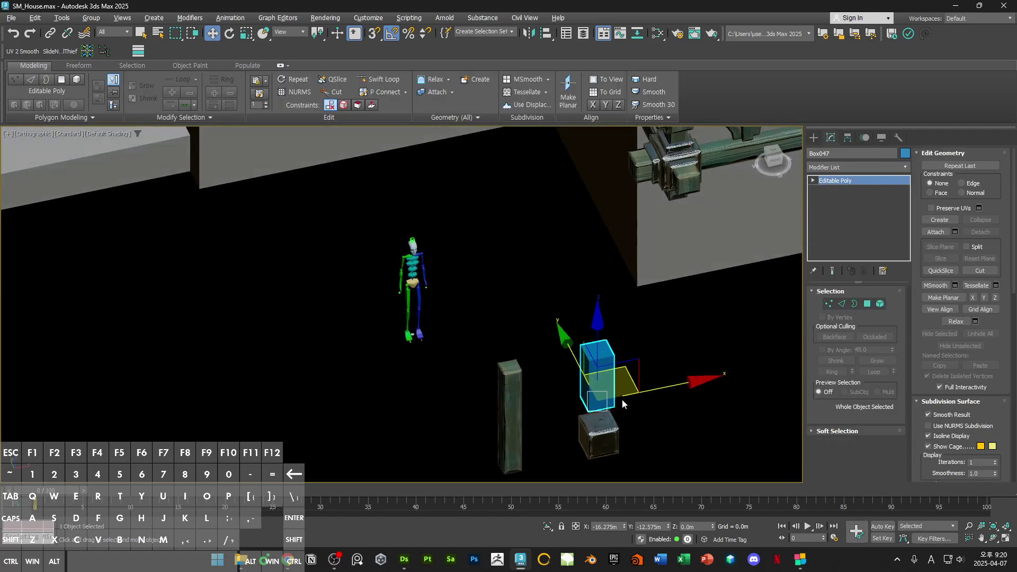
pyautogui.click(898, 138)
pyautogui.click(868, 266)
pyautogui.rightClick(643, 317)
pyautogui.moveTo(704, 447)
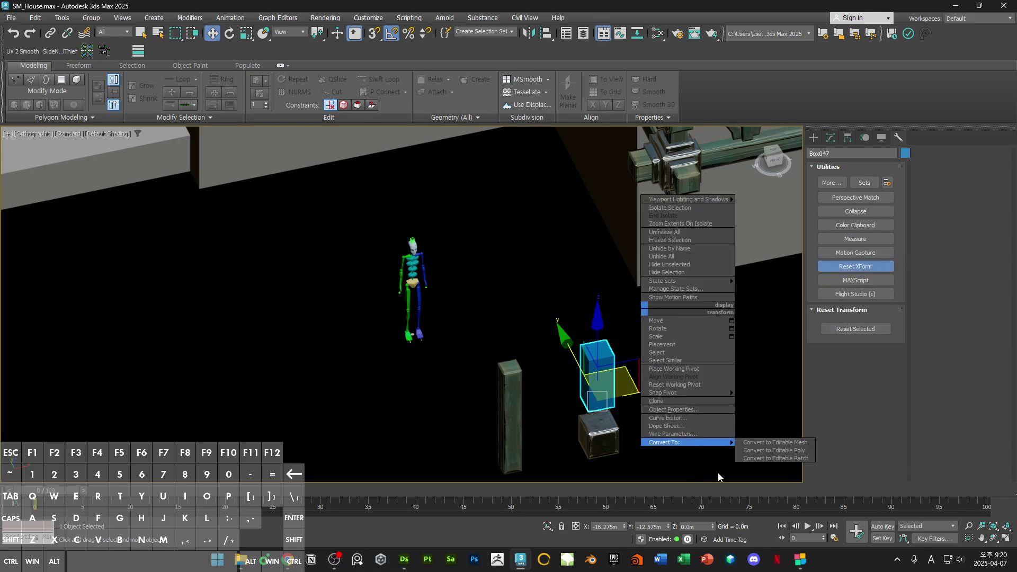
pyautogui.click(774, 458)
# Step: Move the wooden post and the cube together along Y until they stand beside the biped figure
pyautogui.keyDown('alt'); pyautogui.moveTo(791, 454); pyautogui.dragTo(762, 318, button='middle'); pyautogui.keyUp('alt')
pyautogui.click(647, 381)
pyautogui.keyDown('ctrl'); pyautogui.click(707, 394); pyautogui.keyUp('ctrl')
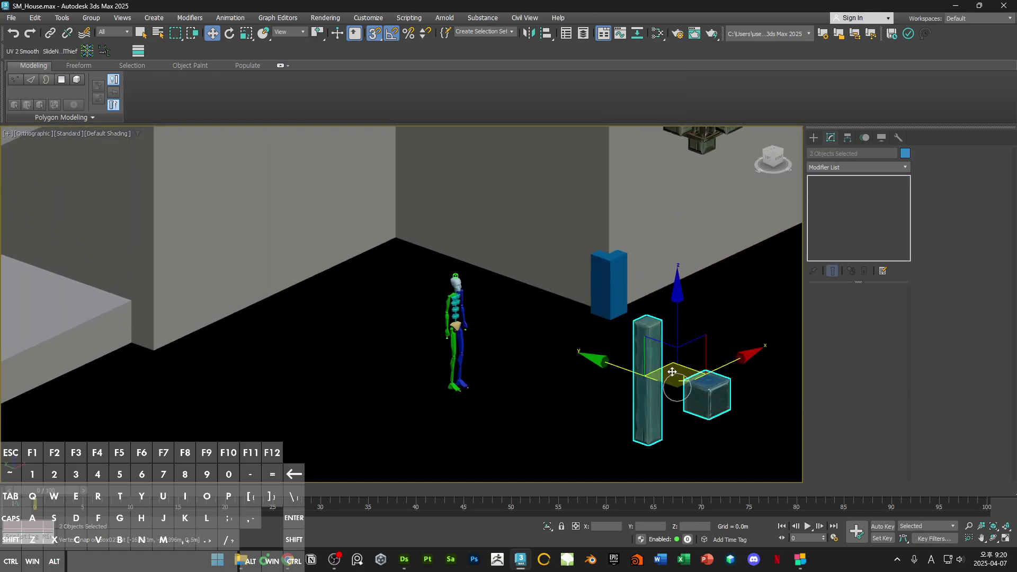
pyautogui.rightClick(671, 372)
pyautogui.click(534, 384)
pyautogui.moveTo(680, 387); pyautogui.dragTo(272, 285)
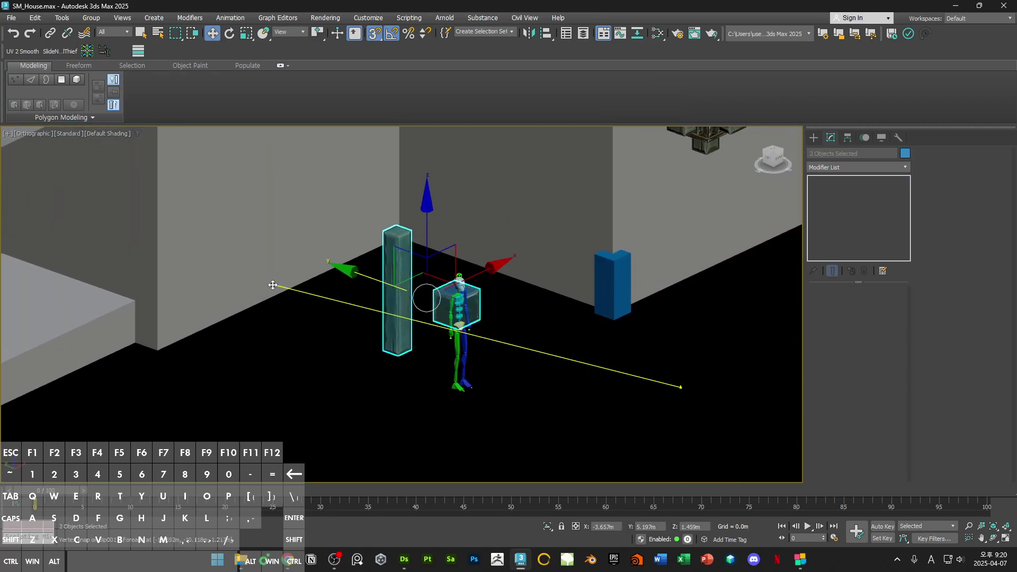
# Step: Raise the blue box's upper vertices to the underside of the balcony so it forms a corner pillar
pyautogui.click(612, 297)
pyautogui.keyDown('alt'); pyautogui.moveTo(613, 296); pyautogui.dragTo(574, 293, button='middle'); pyautogui.keyUp('alt')
pyautogui.scroll(3, 604, 333)
pyautogui.press('f')
pyautogui.scroll(-3, 612, 304)
pyautogui.scroll(-2, 573, 293)
pyautogui.press('1')
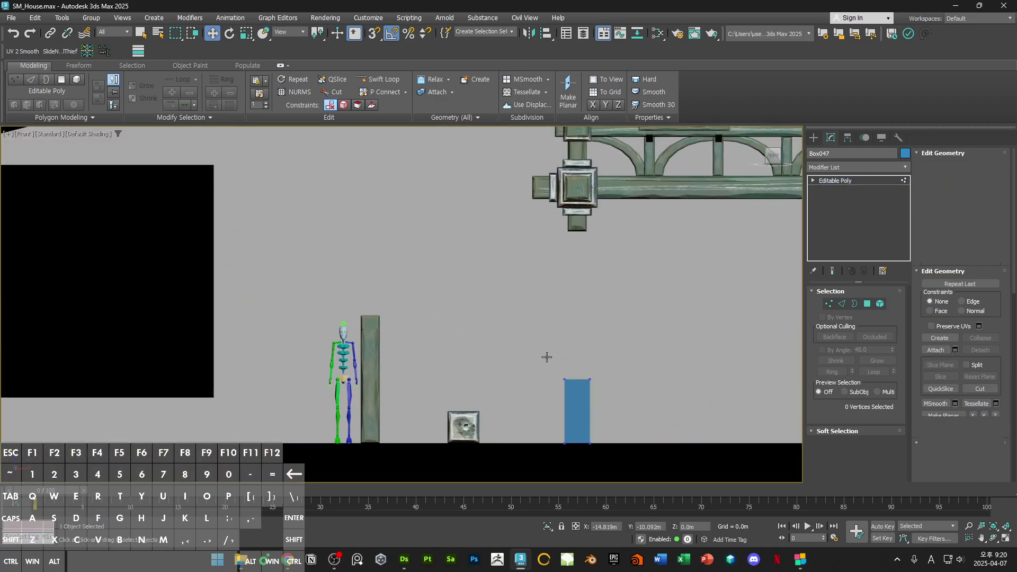
pyautogui.keyDown('alt'); pyautogui.moveTo(545, 356); pyautogui.dragTo(577, 321, button='middle'); pyautogui.keyUp('alt')
pyautogui.moveTo(578, 321); pyautogui.dragTo(616, 201)
pyautogui.keyDown('alt'); pyautogui.moveTo(616, 202); pyautogui.dragTo(586, 315, button='middle'); pyautogui.keyUp('alt')
pyautogui.press('1')
# Step: Select the four upper-storey wall polygons of the house behind the timber framing and detach them
pyautogui.click(586, 316)
pyautogui.press('4')
pyautogui.moveTo(388, 295)
pyautogui.mouseDown(button='middle')
pyautogui.moveTo(461, 288)
pyautogui.moveTo(540, 356)
pyautogui.moveTo(522, 295)
pyautogui.moveTo(534, 304)
pyautogui.moveTo(544, 257)
pyautogui.mouseUp(button='middle')
pyautogui.click(504, 305)
pyautogui.press('F3')
pyautogui.press('F3')
pyautogui.click(554, 211)
pyautogui.keyDown('ctrl'); pyautogui.click(583, 206); pyautogui.keyUp('ctrl')
pyautogui.moveTo(582, 206)
pyautogui.keyDown('alt'); pyautogui.mouseDown(button='middle')
pyautogui.moveTo(598, 215)
pyautogui.moveTo(558, 288)
pyautogui.moveTo(517, 263)
pyautogui.mouseUp(button='middle'); pyautogui.keyUp('alt')
pyautogui.scroll(-2, 557, 288)
pyautogui.keyDown('ctrl'); pyautogui.click(557, 288); pyautogui.keyUp('ctrl')
pyautogui.keyDown('ctrl'); pyautogui.click(518, 263); pyautogui.keyUp('ctrl')
pyautogui.keyDown('alt'); pyautogui.moveTo(482, 293); pyautogui.dragTo(638, 340, button='middle'); pyautogui.keyUp('alt')
pyautogui.keyDown('ctrl'); pyautogui.click(431, 267); pyautogui.keyUp('ctrl')
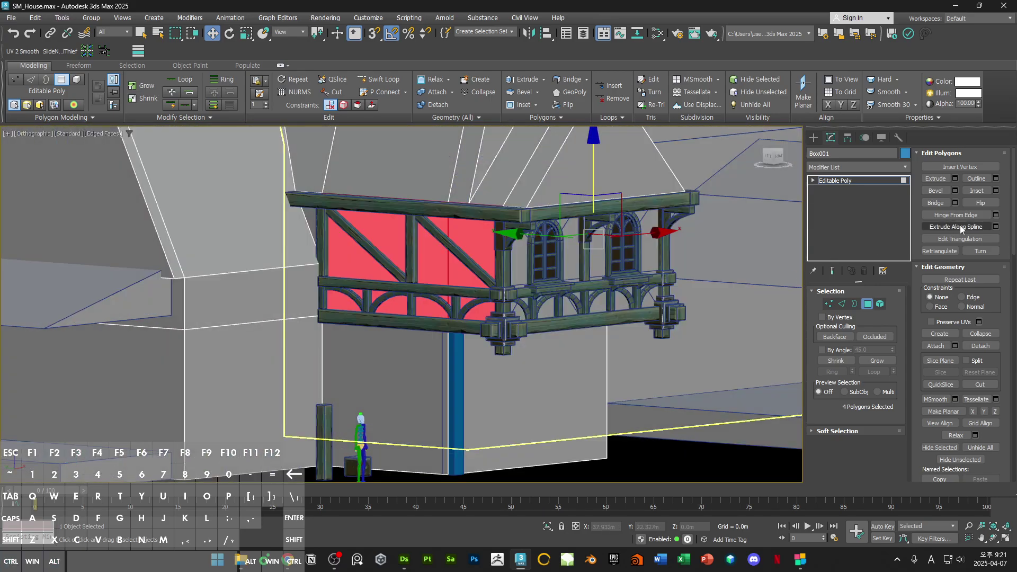
pyautogui.press('Return')
# Step: Move the house's lower side wall polygon along X with snapping to line up with the blue pillar
pyautogui.moveTo(459, 302); pyautogui.dragTo(552, 226, button='middle')
pyautogui.click(511, 291)
pyautogui.keyDown('alt'); pyautogui.moveTo(510, 290); pyautogui.dragTo(566, 347, button='middle'); pyautogui.keyUp('alt')
pyautogui.press('s')
pyautogui.moveTo(572, 346); pyautogui.dragTo(542, 144)
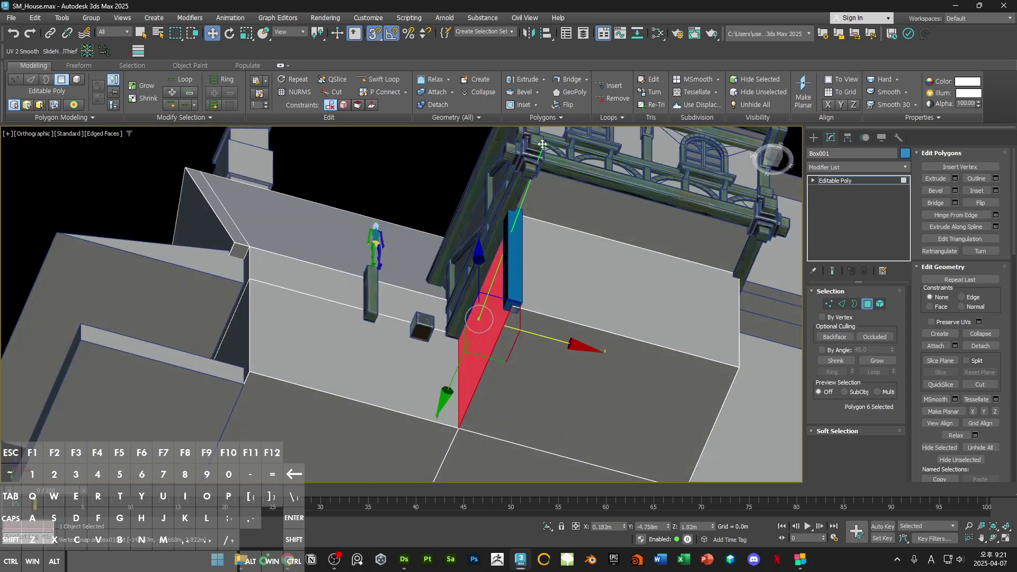
pyautogui.keyDown('alt'); pyautogui.moveTo(542, 145); pyautogui.dragTo(519, 279, button='middle'); pyautogui.keyUp('alt')
pyautogui.press('s')
pyautogui.scroll(3, 518, 279)
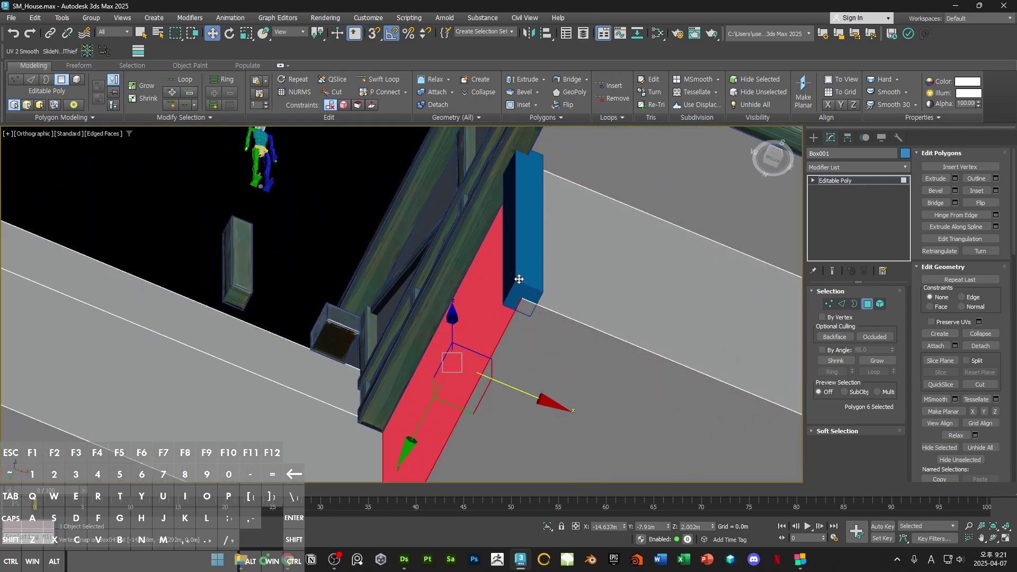
pyautogui.press('4')
# Step: Align the blue pillar with the lower wall's corner along X using snapping
pyautogui.click(524, 257)
pyautogui.press('s')
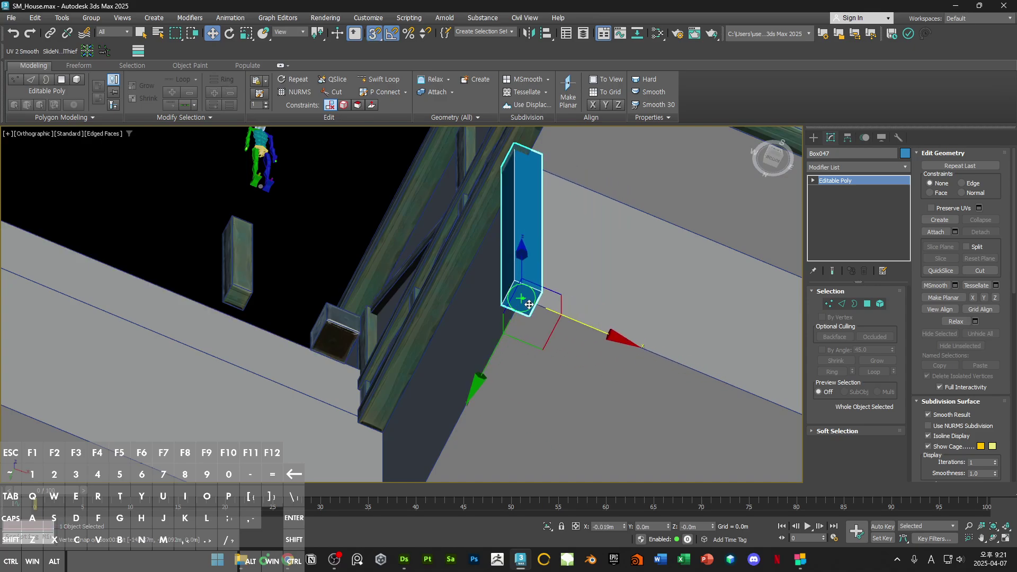
pyautogui.keyDown('alt'); pyautogui.moveTo(520, 198); pyautogui.dragTo(614, 330, button='middle'); pyautogui.keyUp('alt')
pyautogui.scroll(2, 593, 376)
# Step: Select the Bip001 scale figure and move it along X to stand beside the blue corner pillar
pyautogui.keyDown('alt'); pyautogui.moveTo(593, 376); pyautogui.dragTo(542, 363, button='middle'); pyautogui.keyUp('alt')
pyautogui.scroll(2, 379, 356)
pyautogui.click(379, 359)
pyautogui.press('F3')
pyautogui.scroll(4, 390, 339)
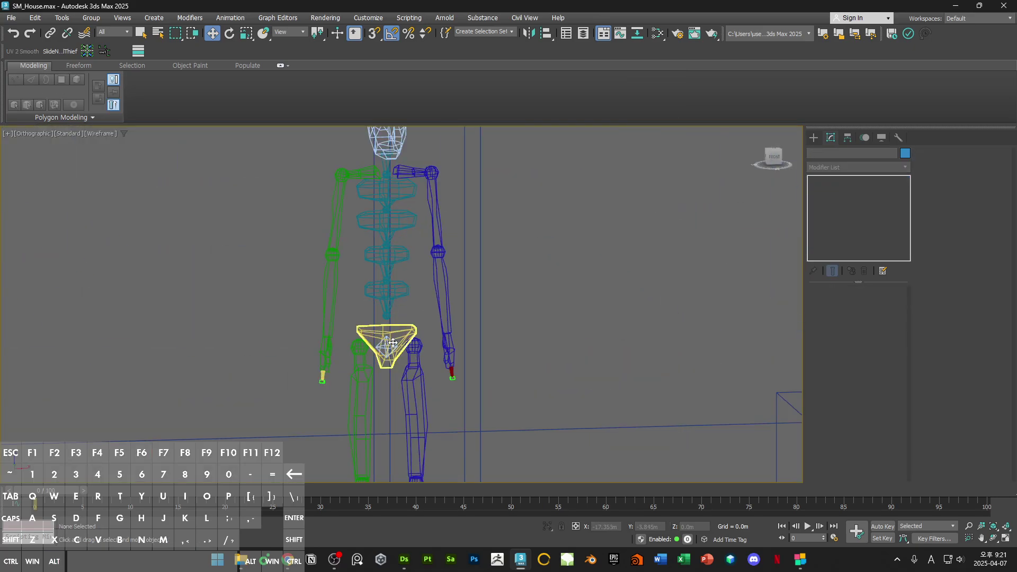
pyautogui.click(392, 343)
pyautogui.scroll(6, 402, 350)
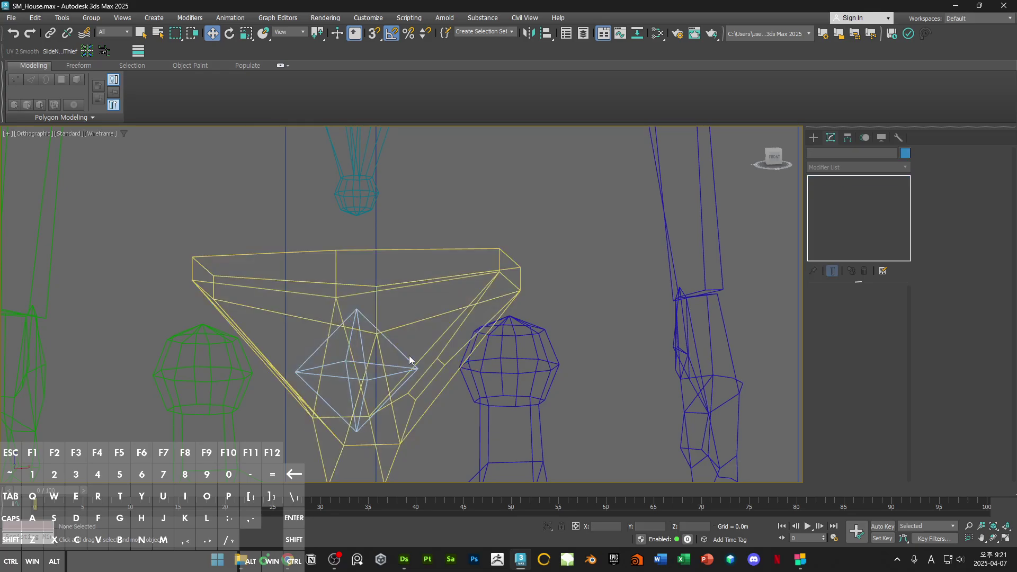
pyautogui.click(408, 360)
pyautogui.scroll(-8, 392, 341)
pyautogui.press('F3')
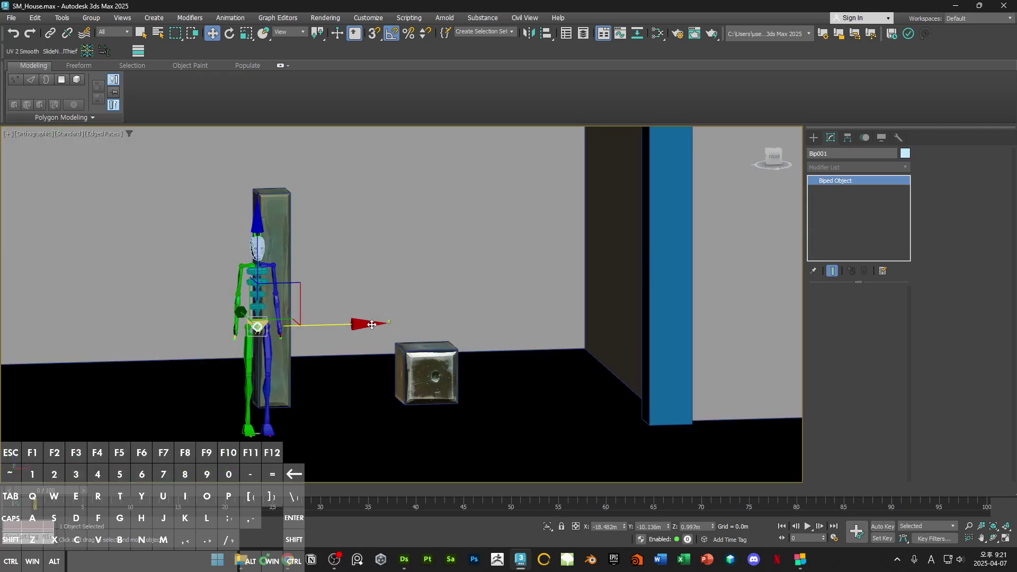
pyautogui.moveTo(372, 324); pyautogui.dragTo(726, 325)
pyautogui.keyDown('alt'); pyautogui.moveTo(726, 325); pyautogui.dragTo(687, 316, button='middle'); pyautogui.keyUp('alt')
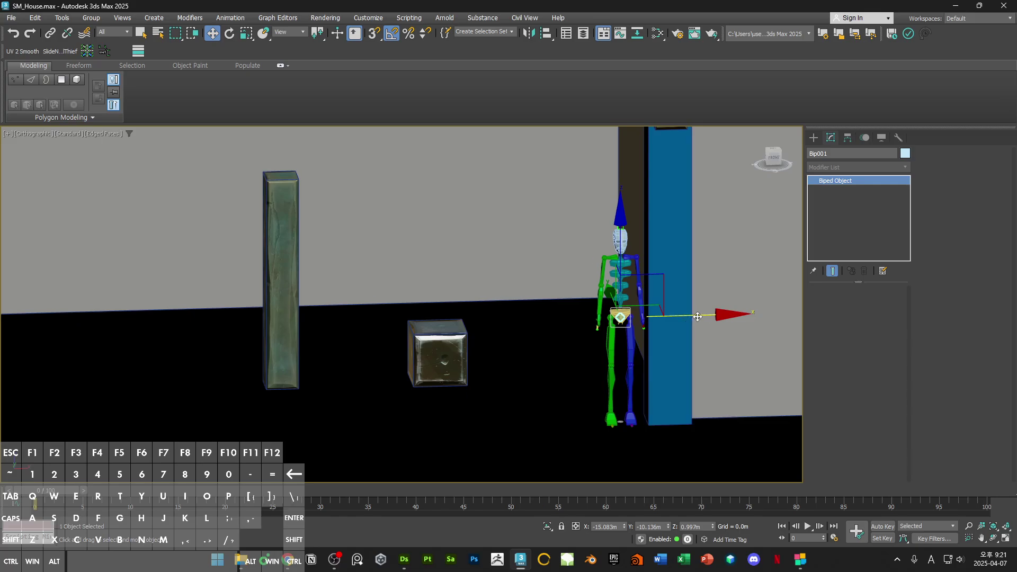
pyautogui.moveTo(697, 317); pyautogui.dragTo(679, 317)
# Step: Add a horizontal edge loop around the blue pillar with Swift Loop, at about the scale figure's hip height
pyautogui.click(672, 346)
pyautogui.moveTo(672, 345); pyautogui.dragTo(595, 338, button='middle')
pyautogui.scroll(-3, 581, 321)
pyautogui.scroll(4, 561, 320)
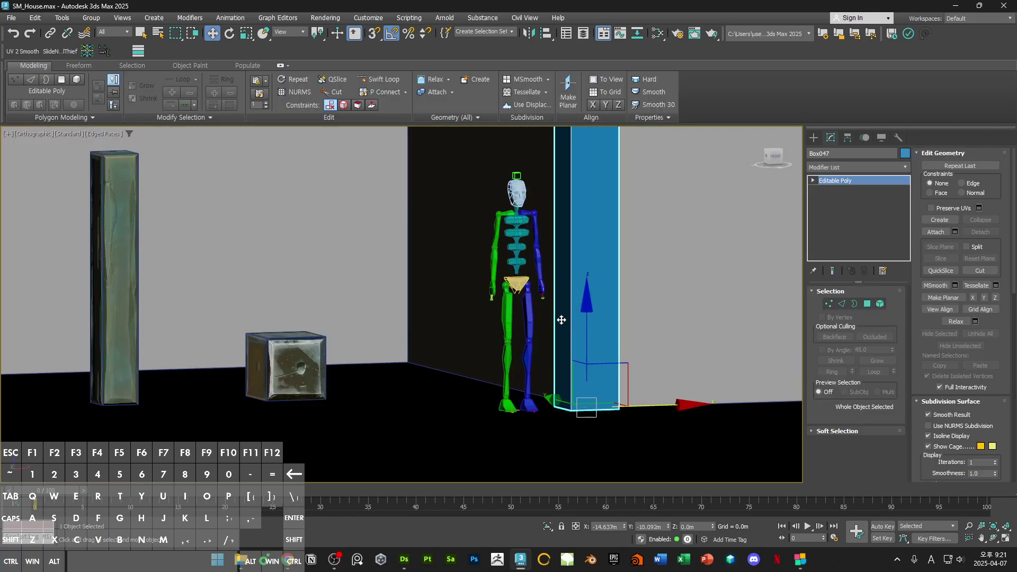
pyautogui.hotkey('shift', 'alt', 'w')
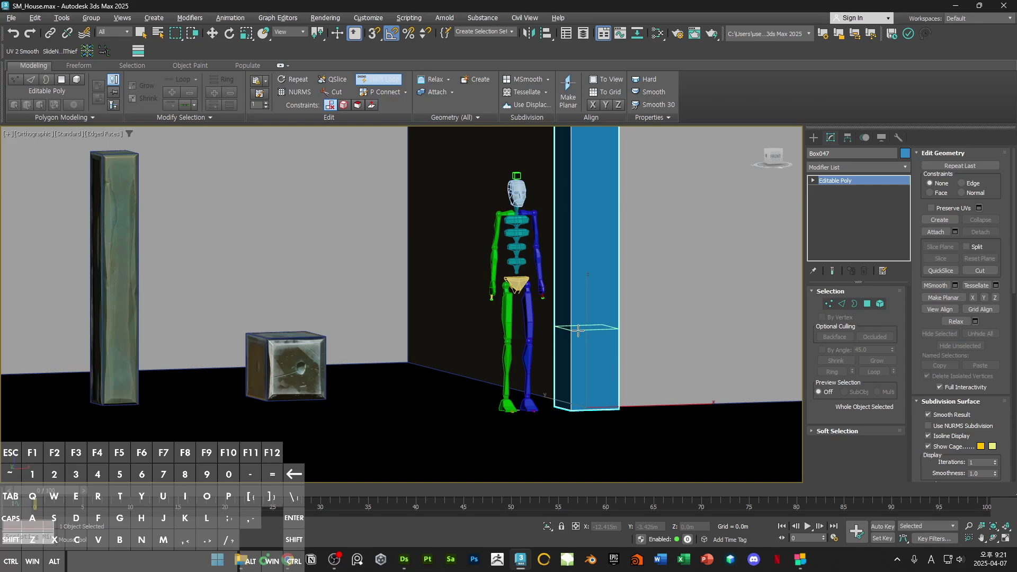
pyautogui.click(577, 330)
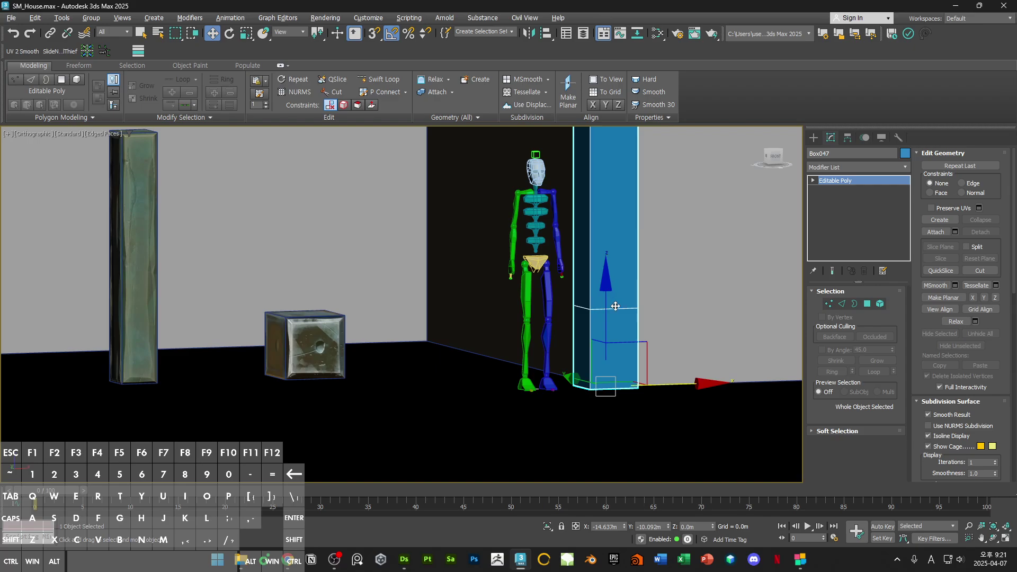
# Step: Select the five pillar polygons below the new edge loop and detach them as the separate object Object005
pyautogui.keyDown('alt'); pyautogui.moveTo(578, 329); pyautogui.dragTo(554, 382, button='middle'); pyautogui.keyUp('alt')
pyautogui.press('4')
pyautogui.press('F3')
pyautogui.moveTo(554, 381); pyautogui.dragTo(644, 318)
pyautogui.press('F3')
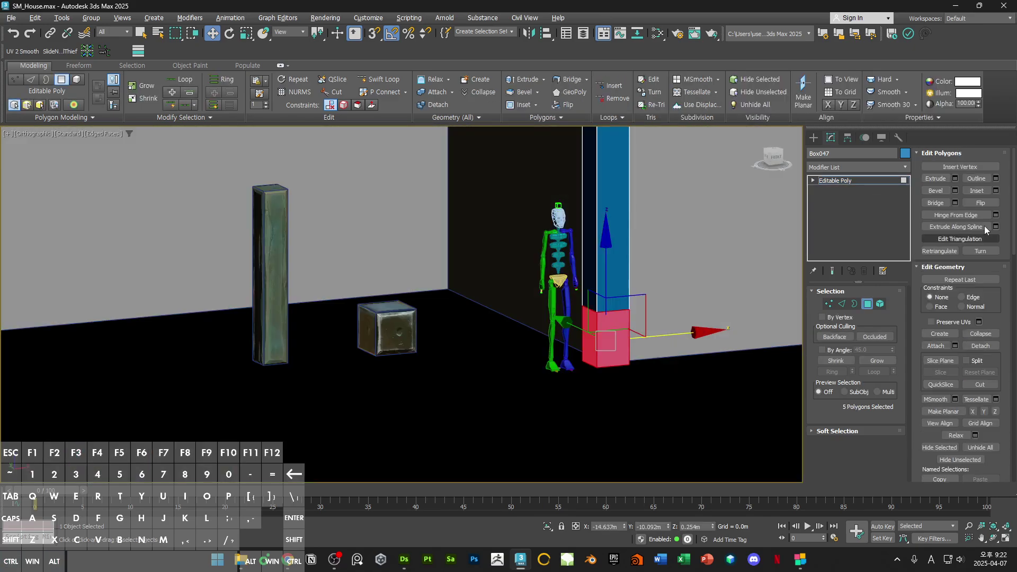
pyautogui.click(981, 348)
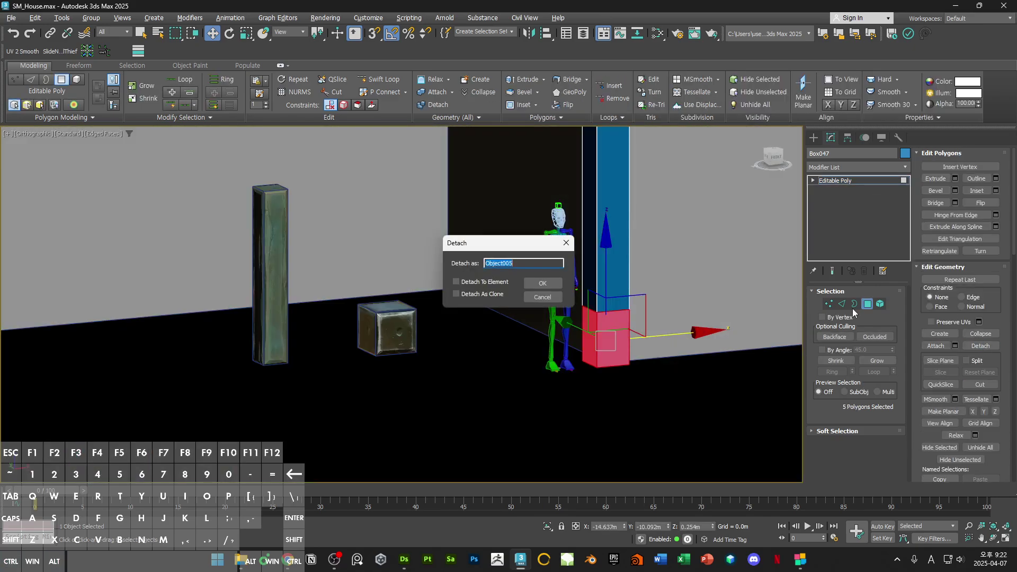
pyautogui.press('Return')
# Step: Cap the open upper border of the detached pillar base
pyautogui.moveTo(735, 302); pyautogui.dragTo(780, 293, button='middle')
pyautogui.press('4')
pyautogui.click(656, 323)
pyautogui.scroll(5, 656, 323)
pyautogui.press('3')
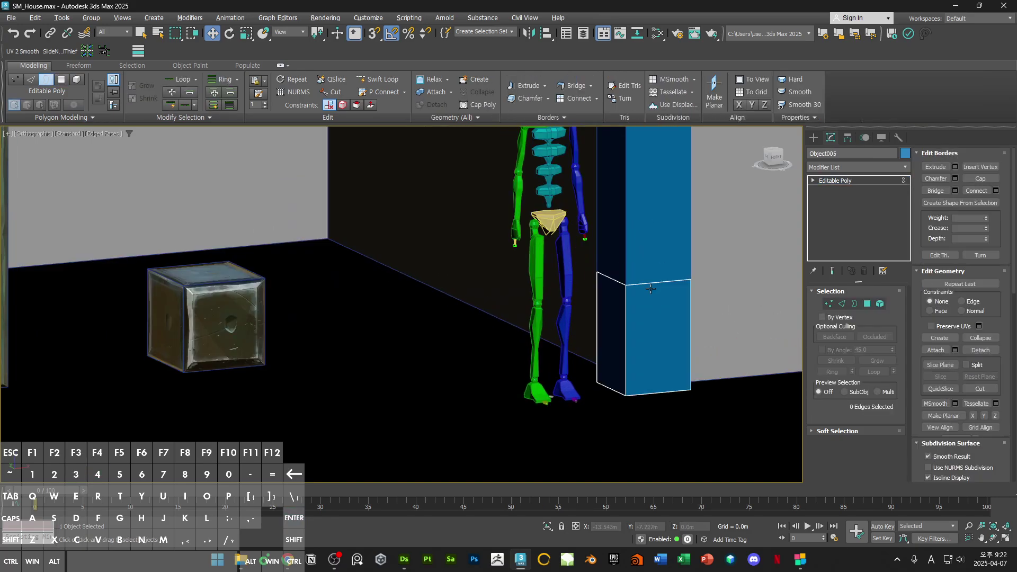
pyautogui.click(658, 282)
pyautogui.press('F3')
pyautogui.click(986, 180)
# Step: Select all polygons of the pillar base and scale them outward in X and Y so it projects beyond the shaft
pyautogui.press('4')
pyautogui.hotkey('ctrl', 'a')
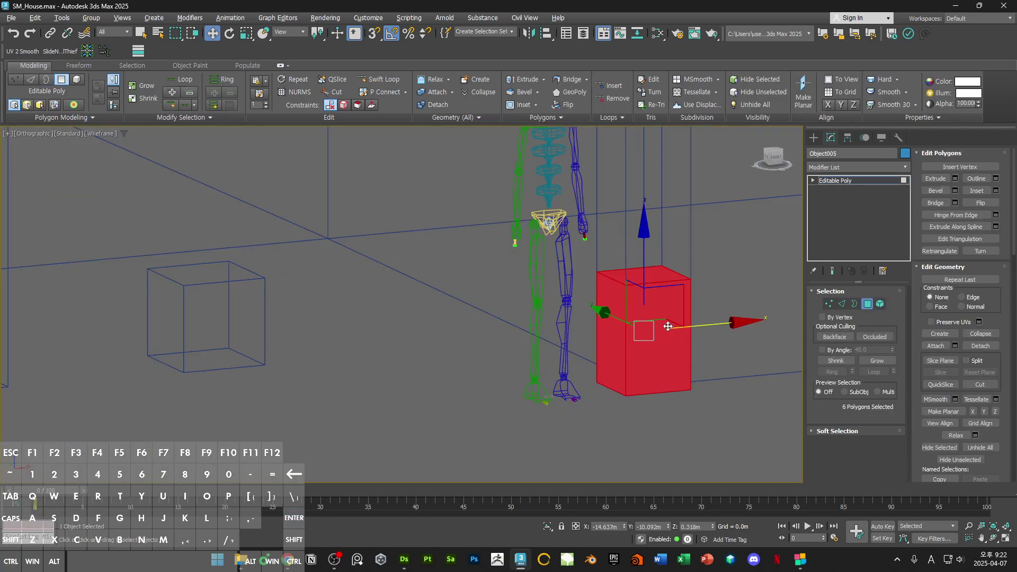
pyautogui.moveTo(667, 328)
pyautogui.keyDown('alt'); pyautogui.mouseDown(button='middle')
pyautogui.moveTo(642, 386)
pyautogui.moveTo(609, 339)
pyautogui.moveTo(579, 324)
pyautogui.moveTo(671, 307)
pyautogui.mouseUp(button='middle'); pyautogui.keyUp('alt')
pyautogui.press('r')
pyautogui.press('F3')
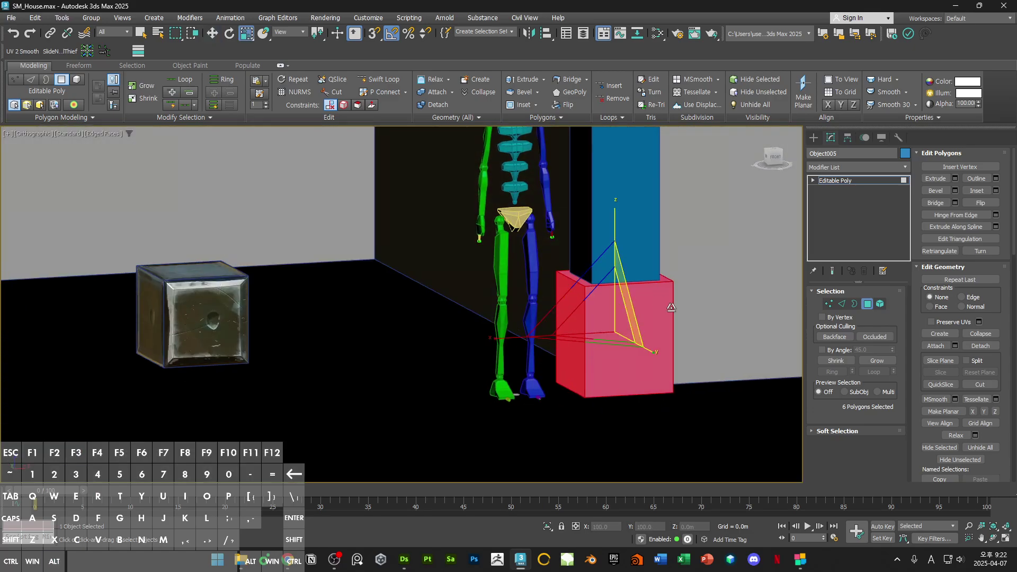
# Step: Add a horizontal edge loop near the upper edge of the pillar base with Swift Loop and clear the polygon selection
pyautogui.scroll(2, 587, 313)
pyautogui.hotkey('alt', 'c')
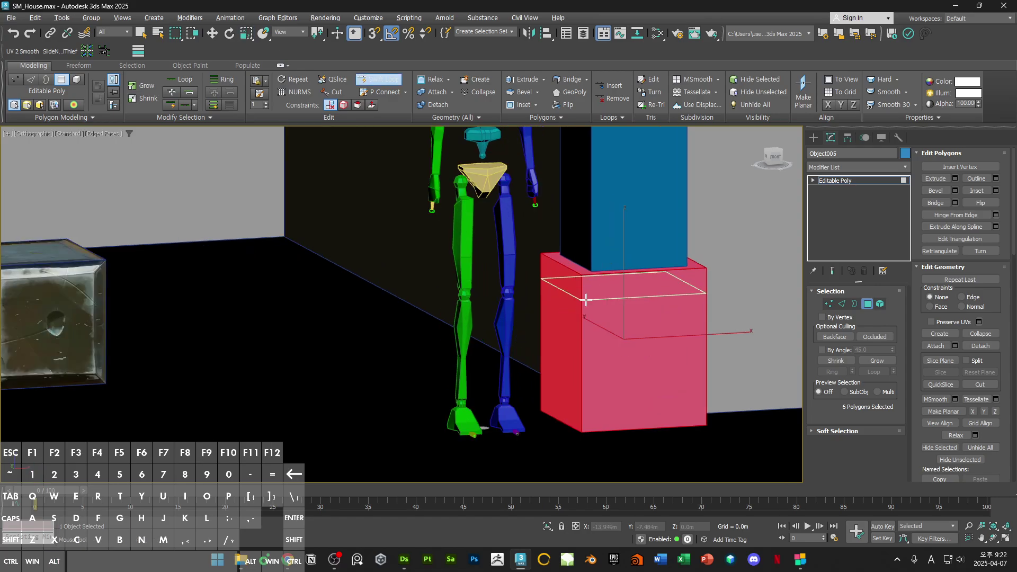
pyautogui.click(586, 302)
pyautogui.press('w')
pyautogui.moveTo(537, 426); pyautogui.dragTo(542, 388, button='middle')
pyautogui.click(543, 388)
# Step: Select the base's five polygons below the new loop and scale them to 87% in X and Y
pyautogui.press('F3')
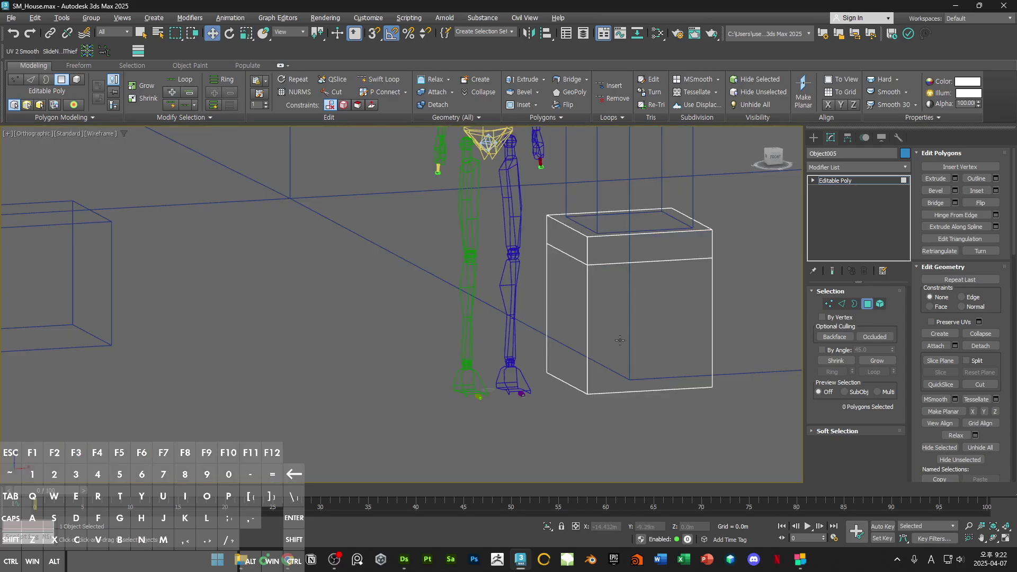
pyautogui.press('4')
pyautogui.press('F3')
pyautogui.press('4')
pyautogui.moveTo(466, 317); pyautogui.dragTo(722, 409)
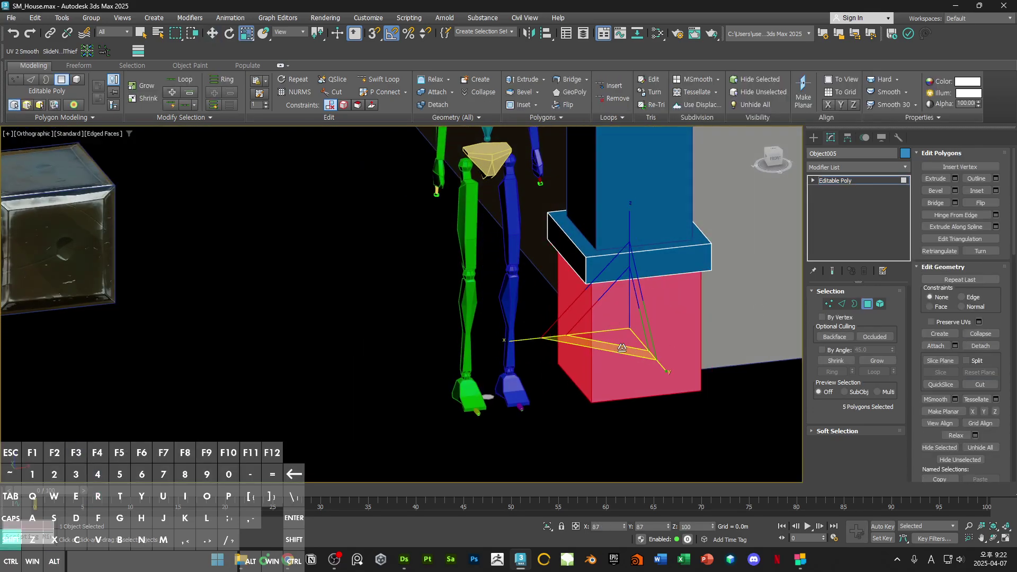
pyautogui.keyDown('alt'); pyautogui.moveTo(621, 348); pyautogui.dragTo(628, 305, button='middle'); pyautogui.keyUp('alt')
# Step: Extrude the base's bottom polygon downward into a thin band and widen the band's four side polygons outward as a plinth
pyautogui.click(603, 360)
pyautogui.press('w')
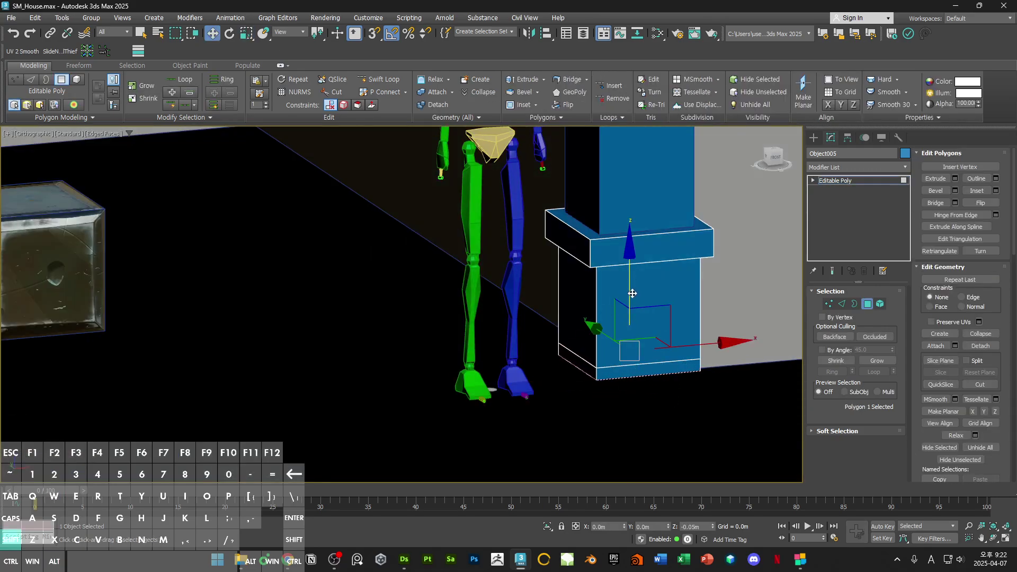
pyautogui.moveTo(632, 293); pyautogui.dragTo(632, 306)
pyautogui.keyDown('alt'); pyautogui.moveTo(670, 365); pyautogui.dragTo(667, 355, button='middle'); pyautogui.keyUp('alt')
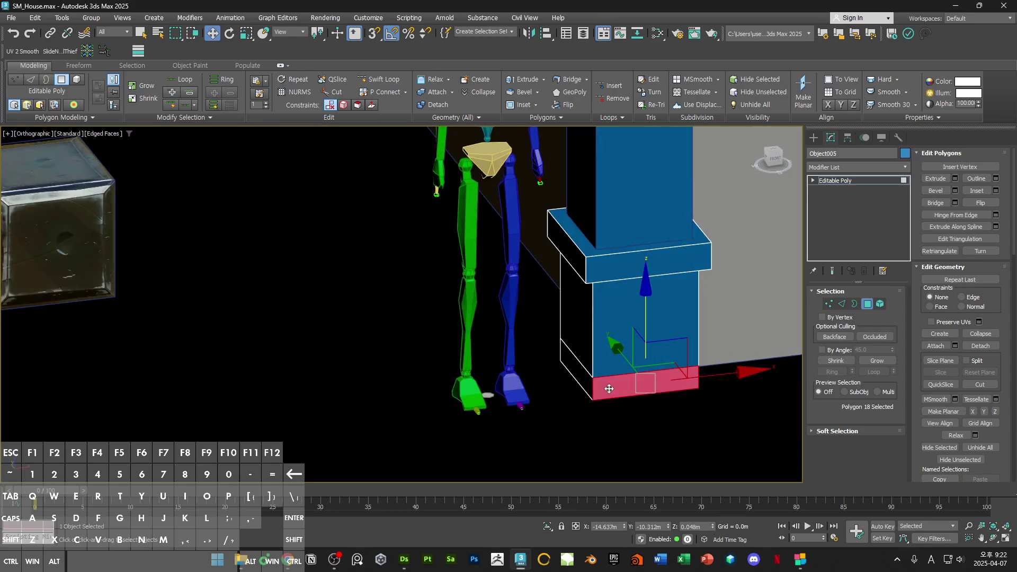
pyautogui.press('r')
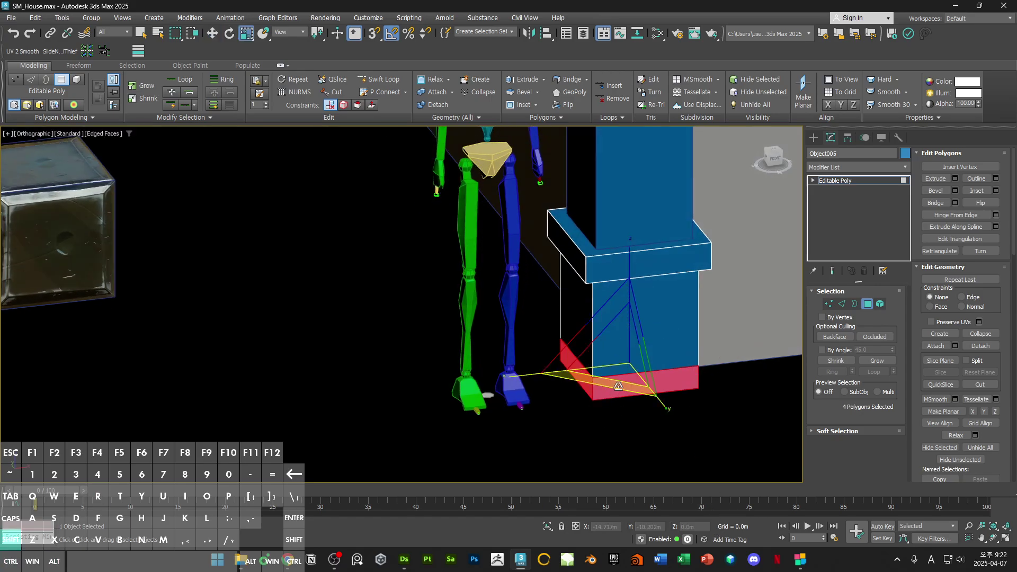
pyautogui.keyDown('alt'); pyautogui.moveTo(618, 386); pyautogui.dragTo(638, 359, button='middle'); pyautogui.keyUp('alt')
# Step: Select the bottom polygon of the pillar base, grow the selection, and delete the plinth's underside
pyautogui.click(638, 359)
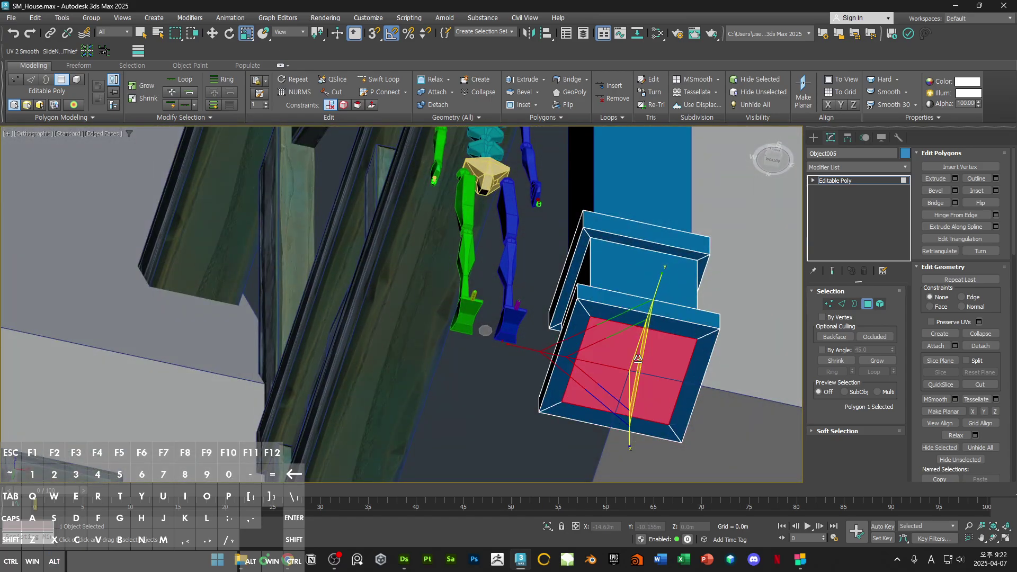
pyautogui.click(875, 364)
pyautogui.press('Delete')
# Step: Select the edge loops where the base's narrow section meets its projecting bands and move them along Z to form slopes
pyautogui.keyDown('alt'); pyautogui.moveTo(676, 302); pyautogui.dragTo(638, 329, button='middle'); pyautogui.keyUp('alt')
pyautogui.press('2')
pyautogui.doubleClick(661, 375)
pyautogui.press('w')
pyautogui.keyDown('alt'); pyautogui.moveTo(638, 285); pyautogui.dragTo(638, 338, button='middle'); pyautogui.keyUp('alt')
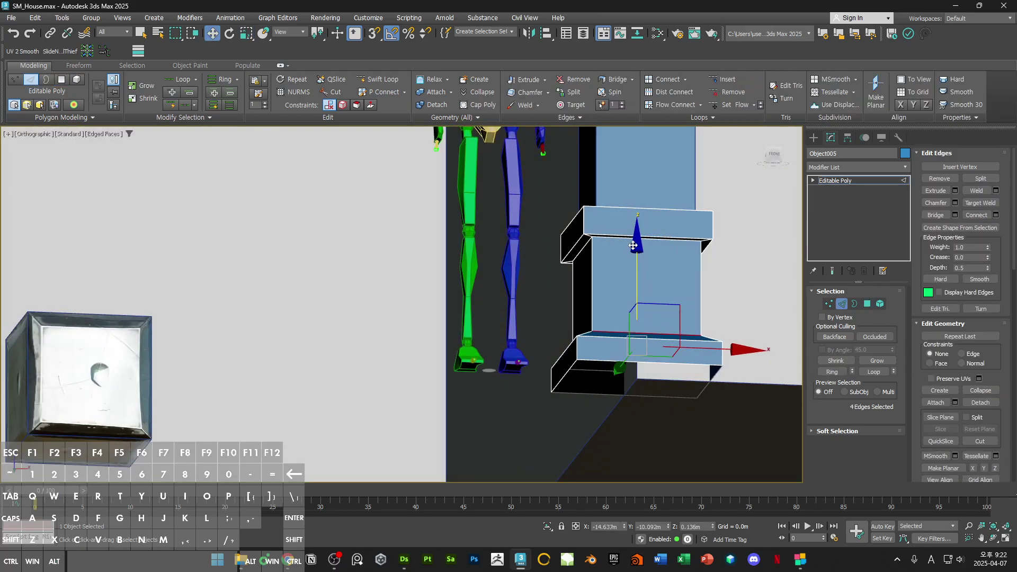
pyautogui.moveTo(637, 338); pyautogui.dragTo(637, 240)
pyautogui.moveTo(636, 193); pyautogui.dragTo(635, 203)
pyautogui.keyDown('alt'); pyautogui.moveTo(636, 217); pyautogui.dragTo(628, 386, button='middle'); pyautogui.keyUp('alt')
pyautogui.click(685, 368)
pyautogui.keyDown('alt'); pyautogui.moveTo(613, 344); pyautogui.dragTo(630, 368, button='middle'); pyautogui.keyUp('alt')
pyautogui.doubleClick(590, 335)
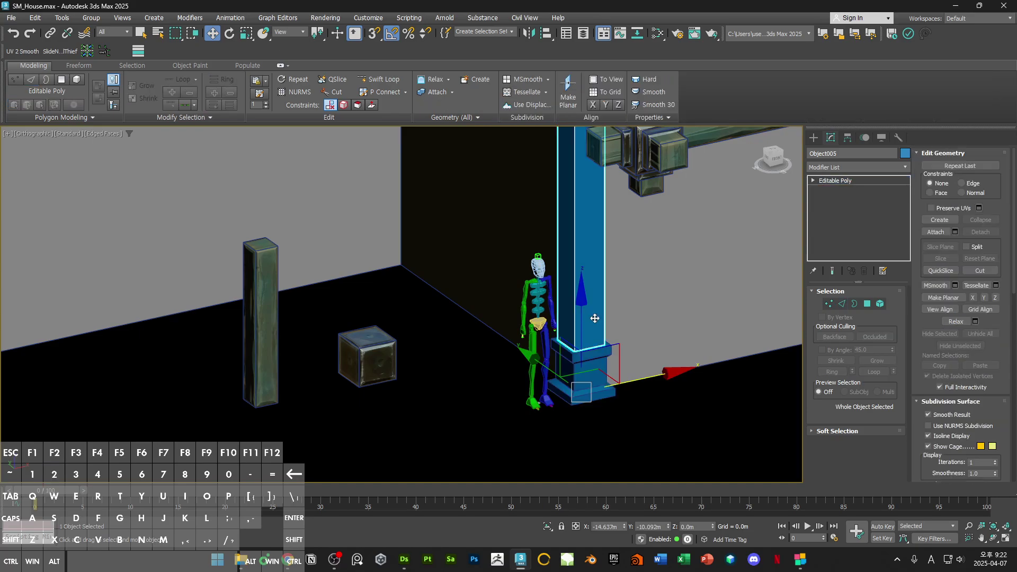
# Step: Connect the four vertical edges of the pillar shaft Box047 with 8 segments
pyautogui.keyDown('alt'); pyautogui.moveTo(589, 335); pyautogui.dragTo(652, 370, button='middle'); pyautogui.keyUp('alt')
pyautogui.scroll(2, 495, 315)
pyautogui.moveTo(495, 315); pyautogui.dragTo(738, 288, button='middle')
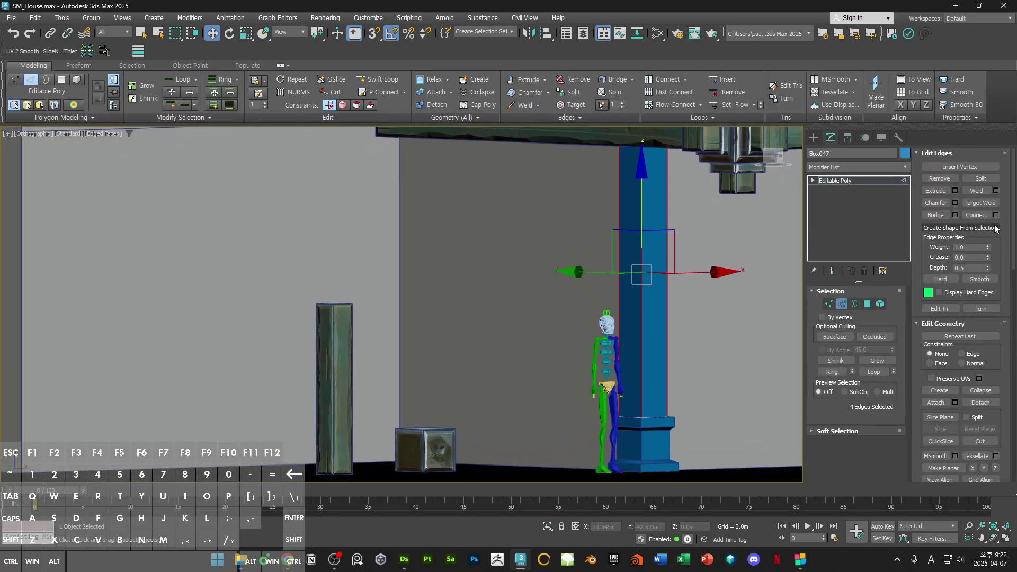
pyautogui.hotkey('ctrl', 'shift', 'e')
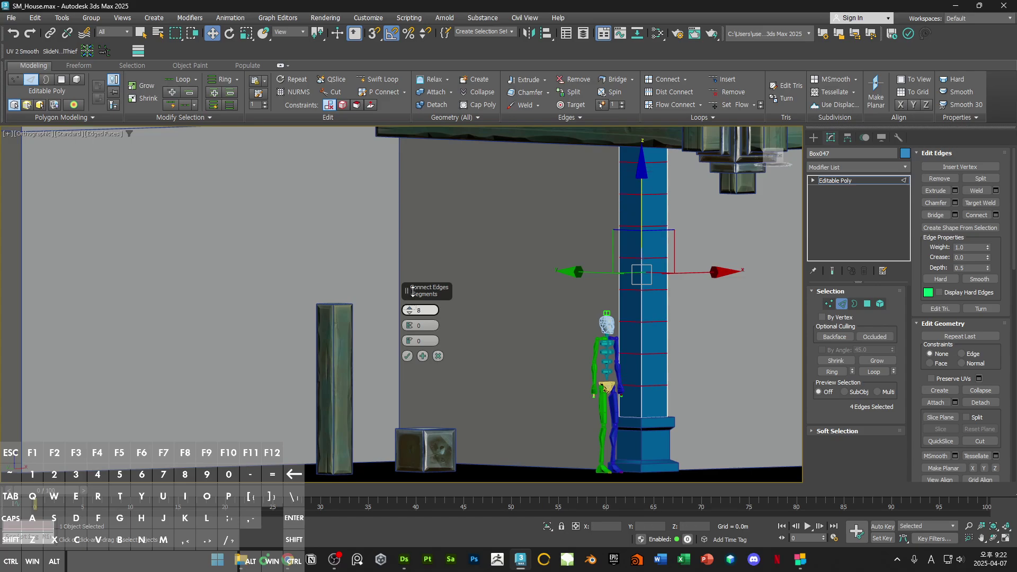
pyautogui.keyDown('alt'); pyautogui.moveTo(701, 324); pyautogui.dragTo(623, 221, button='middle'); pyautogui.keyUp('alt')
pyautogui.click(407, 356)
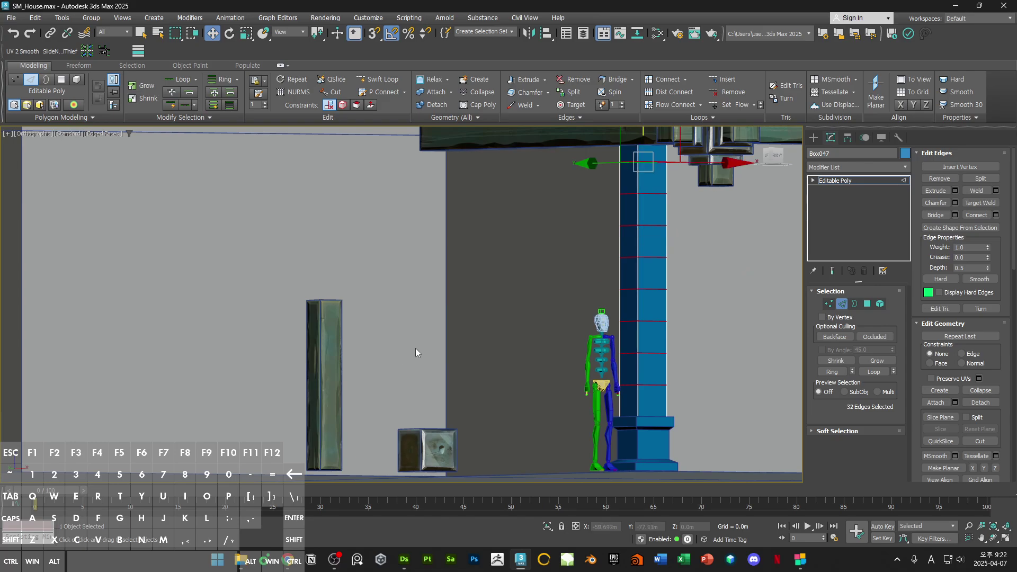
# Step: Switch to the tavern reference painting and examine the ground-floor corner and walls beneath the timber-framed balcony
pyautogui.keyDown('alt'); pyautogui.moveTo(499, 326); pyautogui.dragTo(561, 310, button='middle'); pyautogui.keyUp('alt')
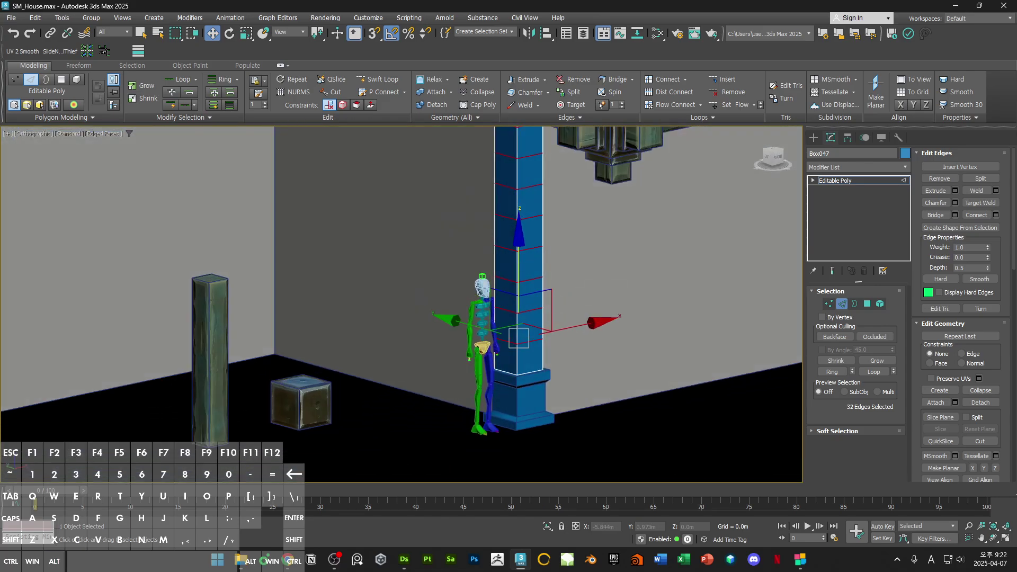
pyautogui.hotkey('alt', 'Tab')
pyautogui.moveTo(625, 283); pyautogui.dragTo(581, 249)
pyautogui.doubleClick(581, 248)
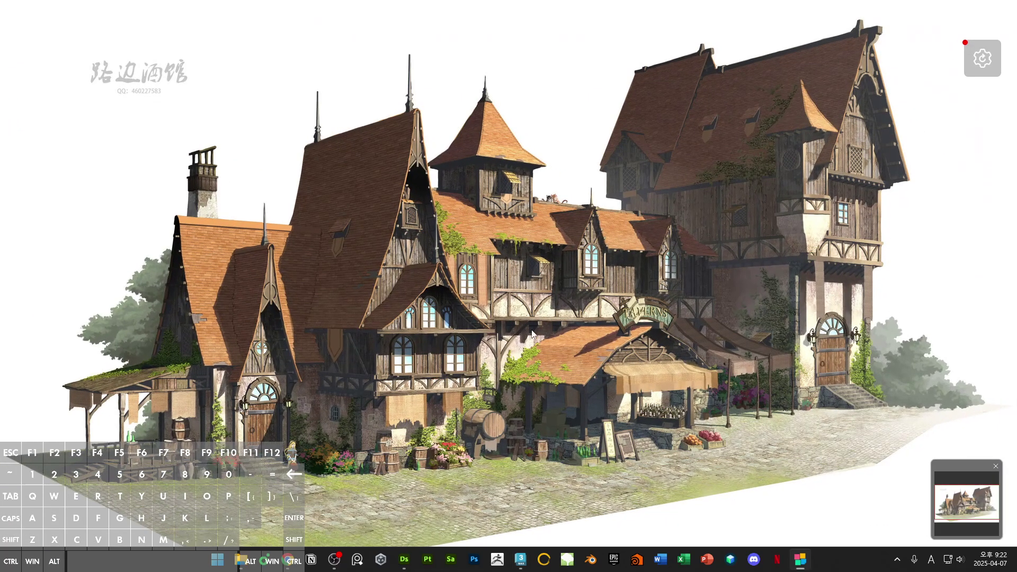
pyautogui.keyDown('ctrl'); pyautogui.scroll(1, 345, 434); pyautogui.keyUp('ctrl')
pyautogui.keyDown('ctrl'); pyautogui.scroll(3, 344, 437); pyautogui.keyUp('ctrl')
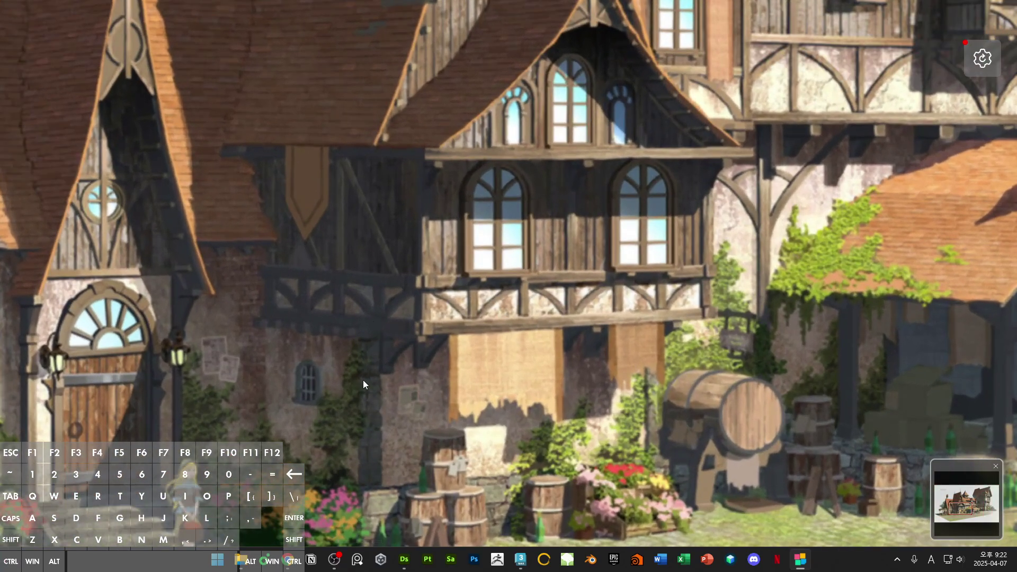
pyautogui.keyDown('ctrl'); pyautogui.scroll(-3, 370, 365); pyautogui.keyUp('ctrl')
pyautogui.moveTo(606, 15)
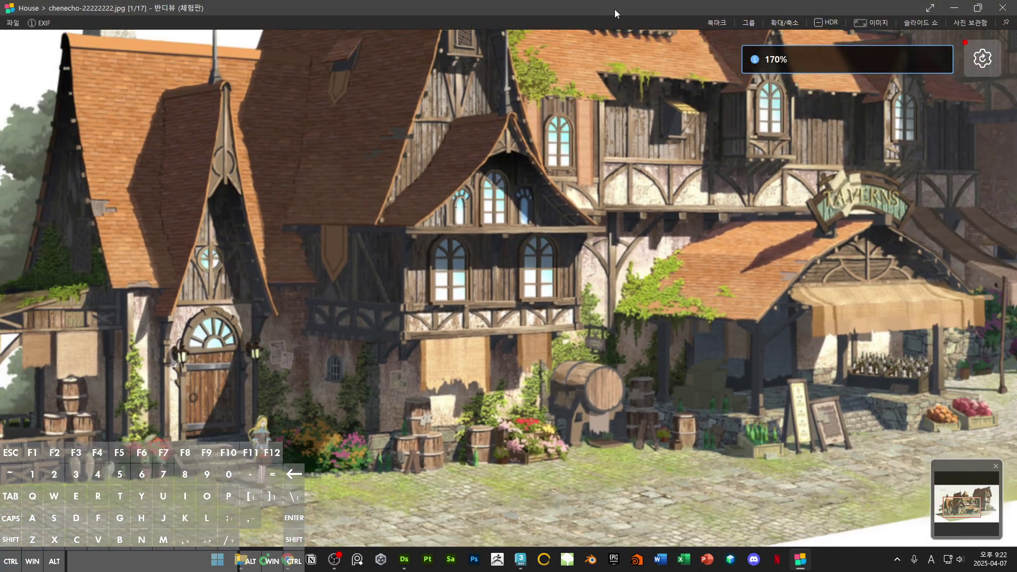
pyautogui.hotkey('alt', 'Tab')
# Step: Chamfer the pillar shaft's horizontal edge loops by 0.031 m with 1 segment
pyautogui.keyDown('alt'); pyautogui.moveTo(587, 266); pyautogui.dragTo(842, 222, button='middle'); pyautogui.keyUp('alt')
pyautogui.click(995, 215)
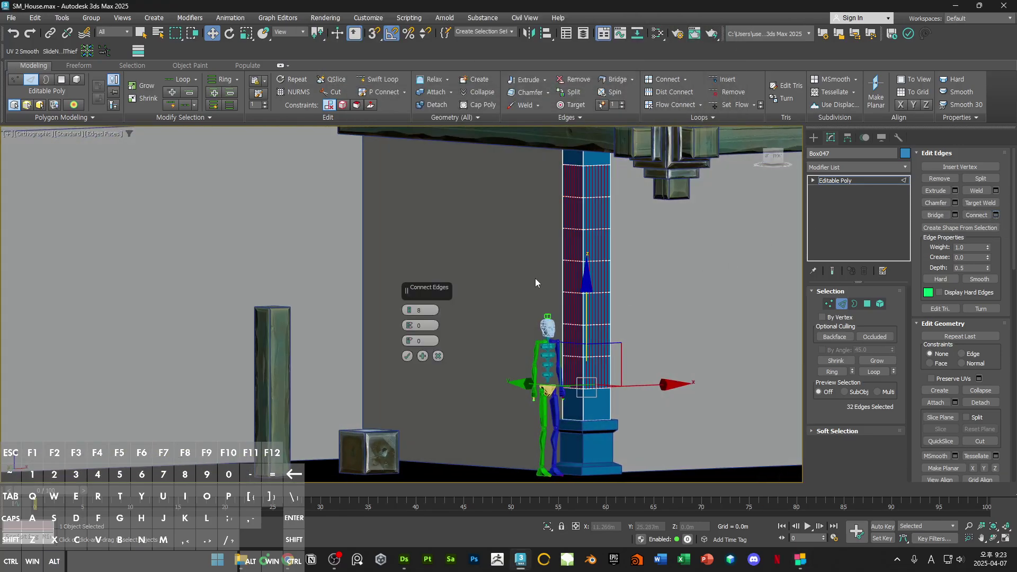
pyautogui.click(438, 356)
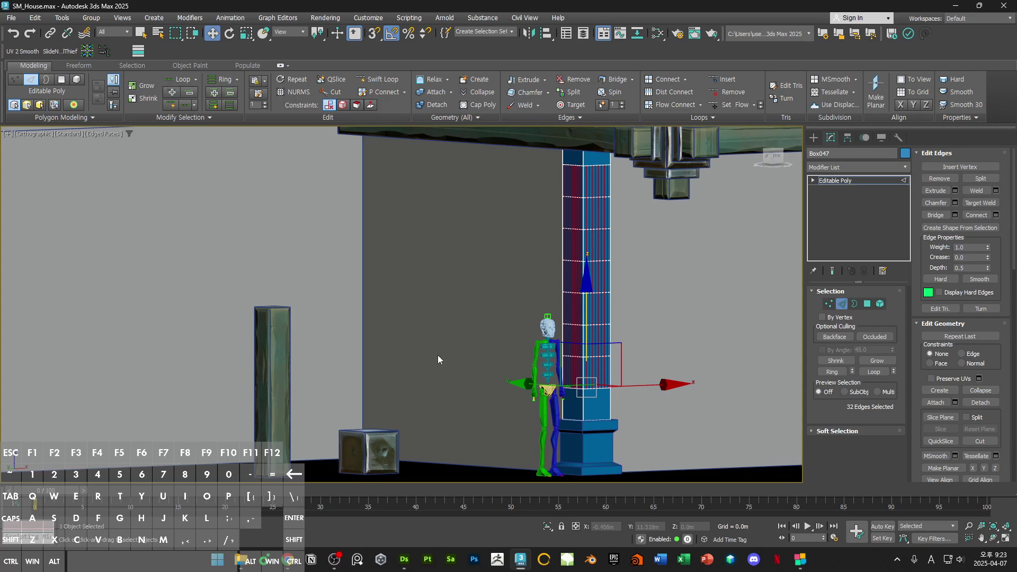
pyautogui.click(956, 203)
pyautogui.moveTo(408, 331); pyautogui.dragTo(414, 324)
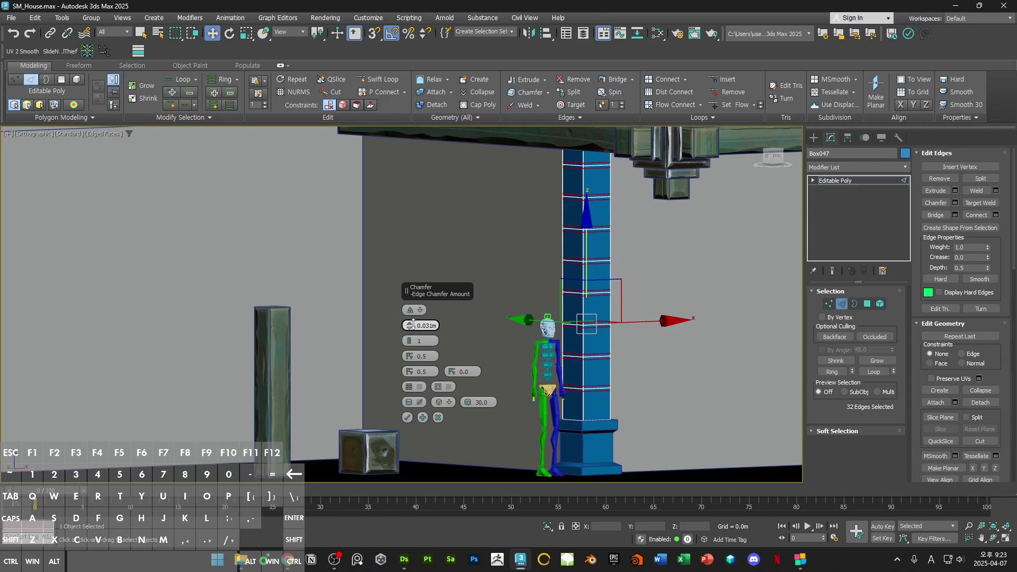
pyautogui.click(408, 417)
# Step: Select the middle edge loop of every chamfered band on the pillar shaft and scale them to about 93% in the XY plane to form grooves
pyautogui.scroll(5, 584, 388)
pyautogui.doubleClick(585, 389)
pyautogui.press('q')
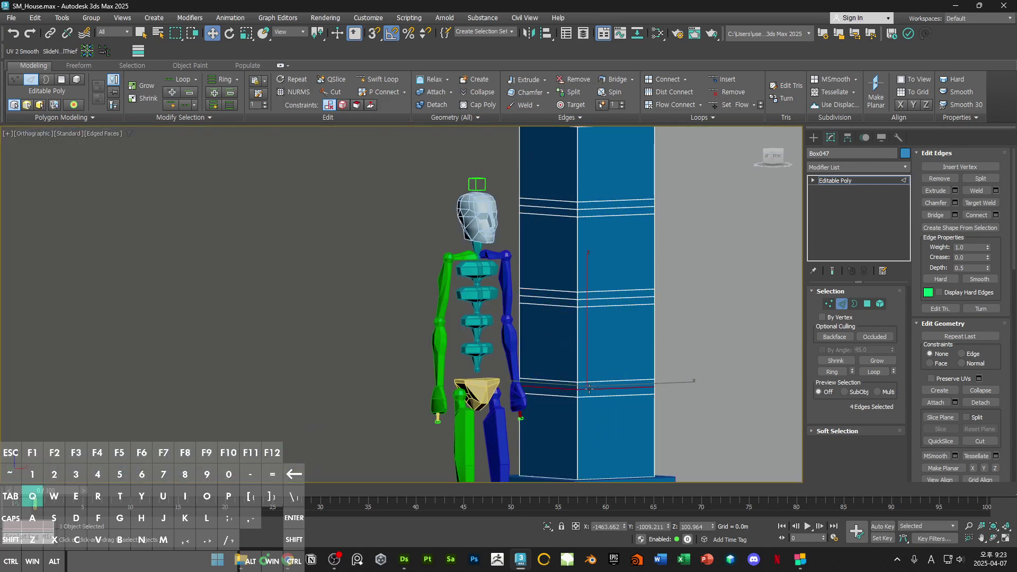
pyautogui.scroll(-2, 584, 339)
pyautogui.moveTo(585, 341); pyautogui.dragTo(620, 366, button='middle')
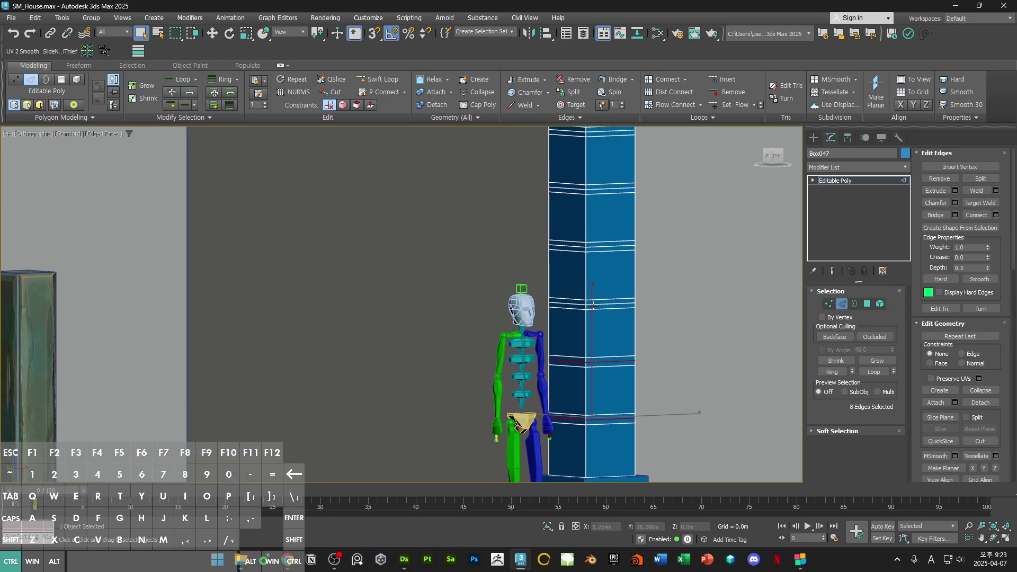
pyautogui.moveTo(604, 263); pyautogui.dragTo(579, 318, button='middle')
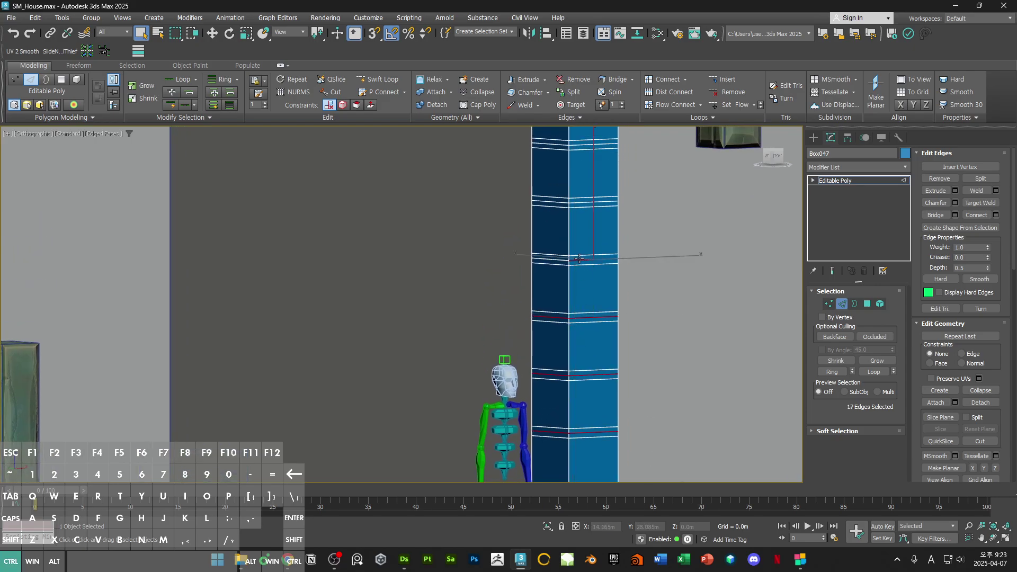
pyautogui.keyDown('ctrl'); pyautogui.doubleClick(578, 258); pyautogui.keyUp('ctrl')
pyautogui.moveTo(578, 258); pyautogui.dragTo(570, 331, button='middle')
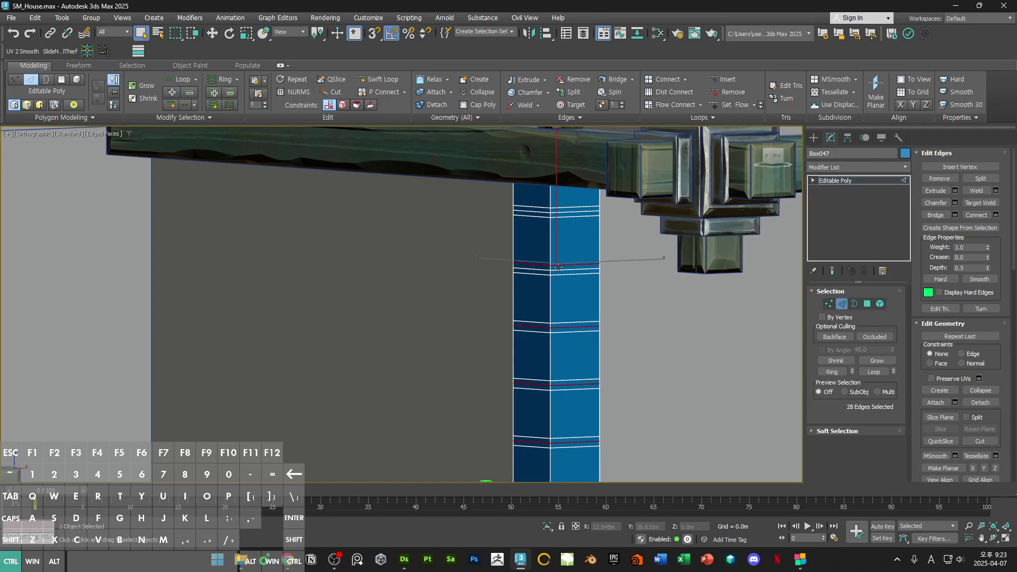
pyautogui.scroll(-3, 560, 219)
pyautogui.keyDown('alt'); pyautogui.moveTo(559, 218); pyautogui.dragTo(568, 329, button='middle'); pyautogui.keyUp('alt')
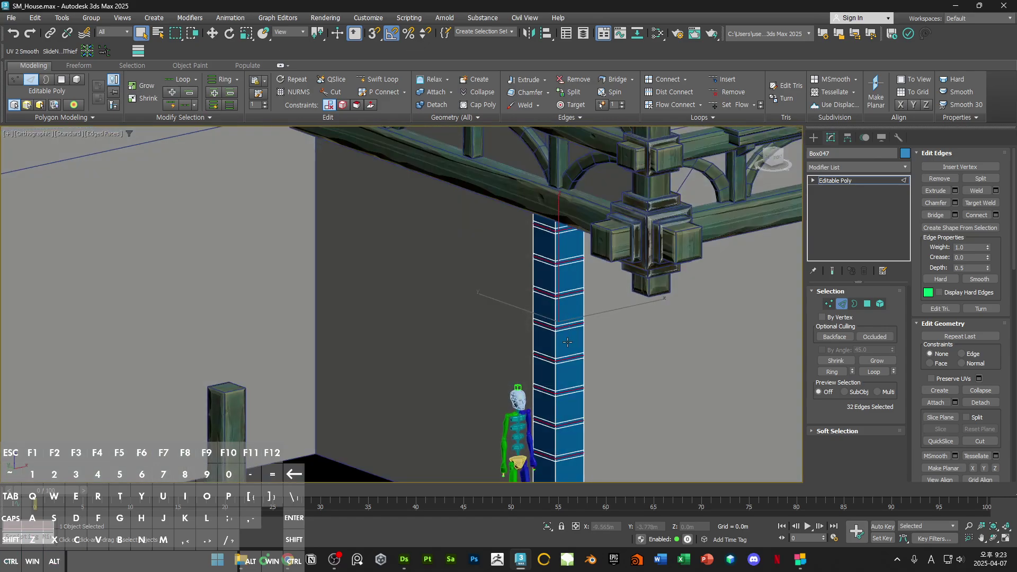
pyautogui.press('r')
pyautogui.scroll(2, 567, 329)
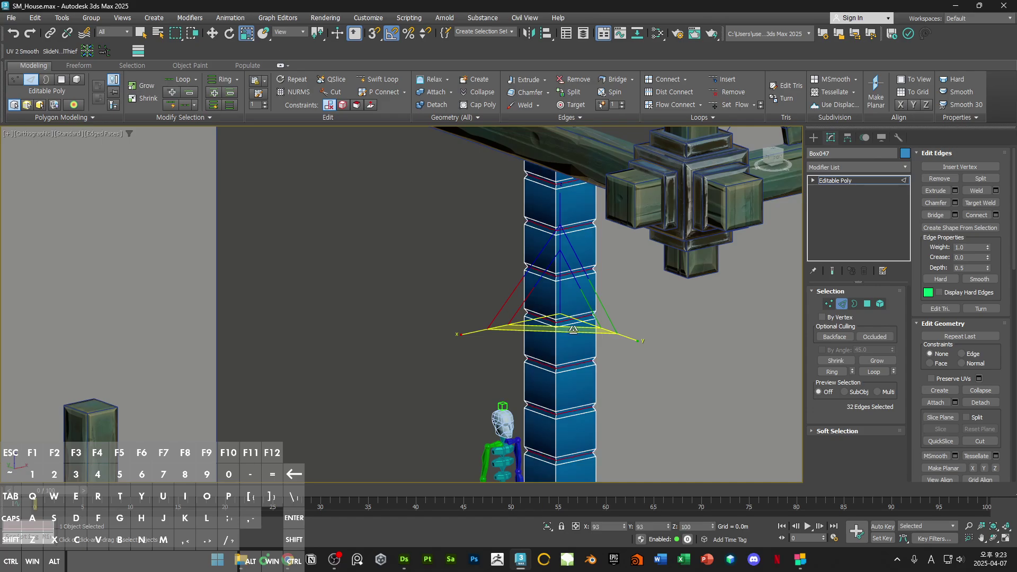
pyautogui.scroll(-3, 575, 328)
pyautogui.keyDown('alt'); pyautogui.moveTo(574, 329); pyautogui.dragTo(576, 291, button='middle'); pyautogui.keyUp('alt')
pyautogui.scroll(5, 556, 330)
pyautogui.scroll(-5, 545, 334)
pyautogui.scroll(5, 559, 282)
pyautogui.press('2')
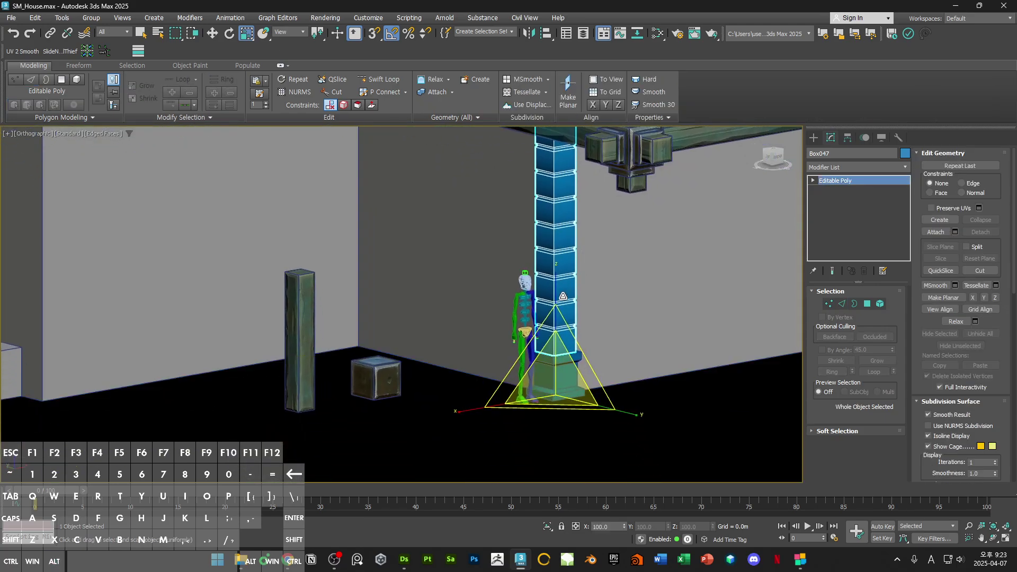
# Step: Isolate the pillar shaft Box047 from the rest of the house
pyautogui.rightClick(560, 294)
pyautogui.click(588, 249)
pyautogui.scroll(-3, 552, 295)
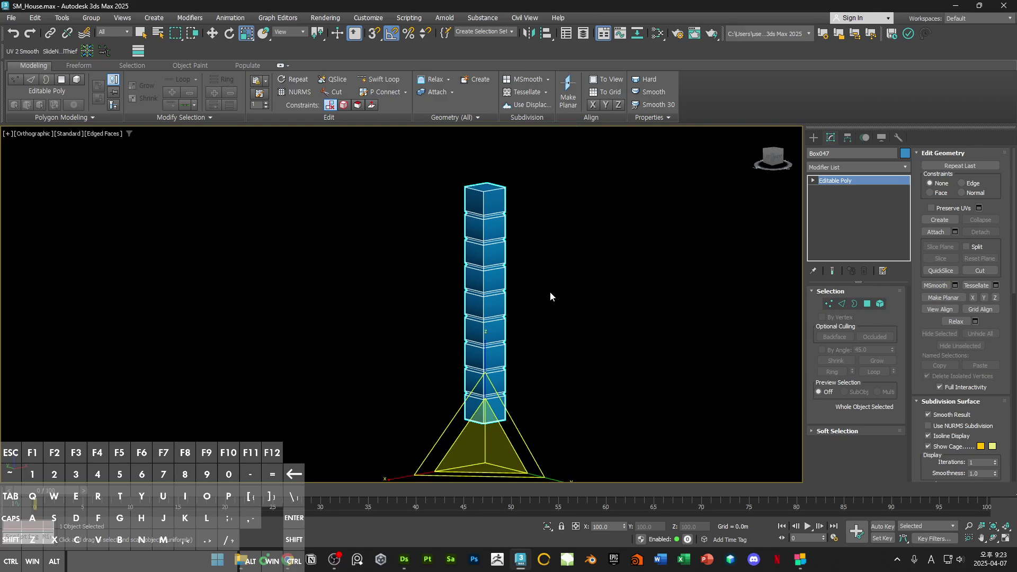
# Step: Assign the MI_Trim_Stone material to the pillar shaft and show its texture in the viewport
pyautogui.press('m')
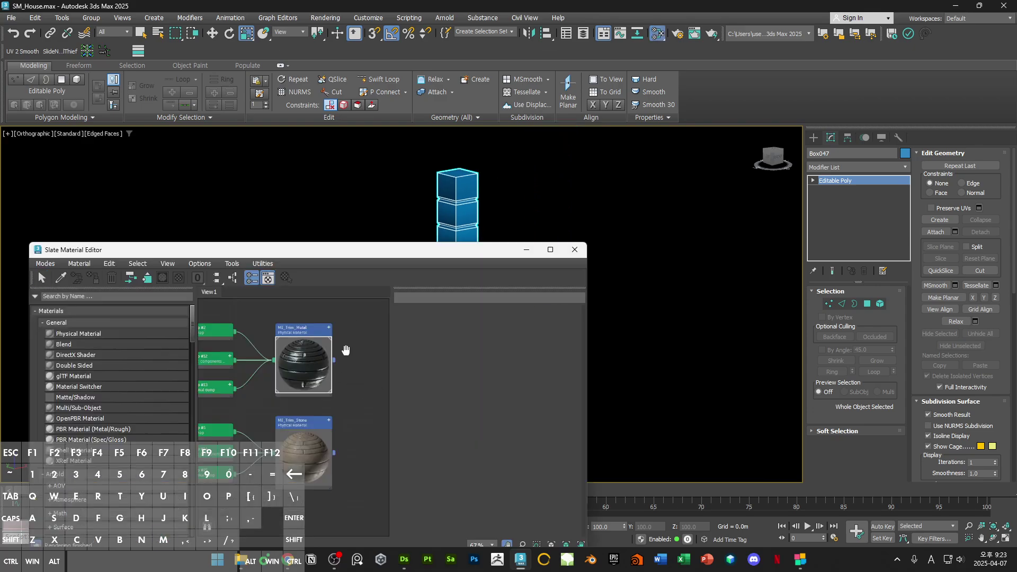
pyautogui.doubleClick(321, 440)
pyautogui.moveTo(303, 414); pyautogui.dragTo(335, 356, button='middle')
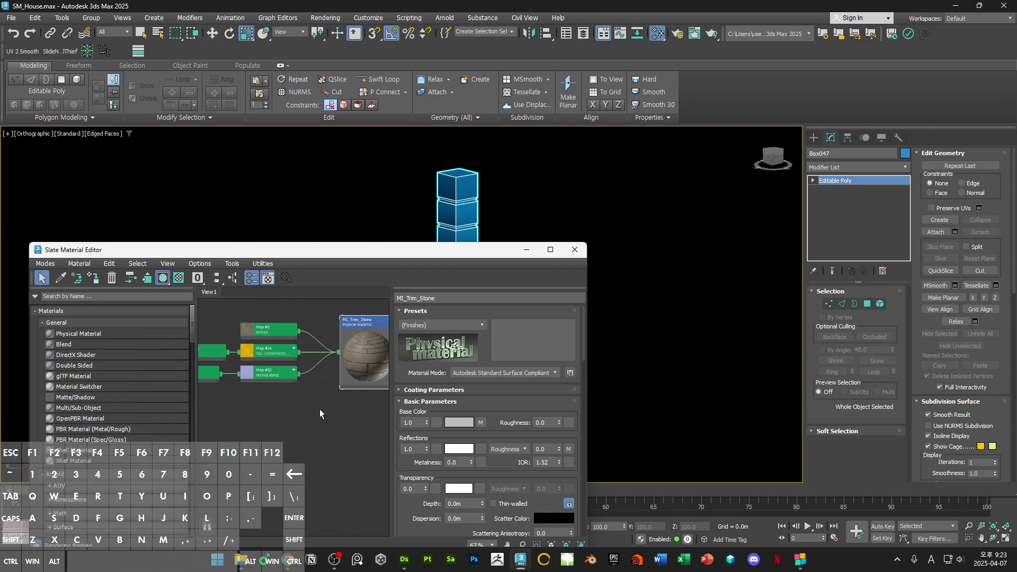
pyautogui.scroll(2, 342, 398)
pyautogui.scroll(1, 342, 397)
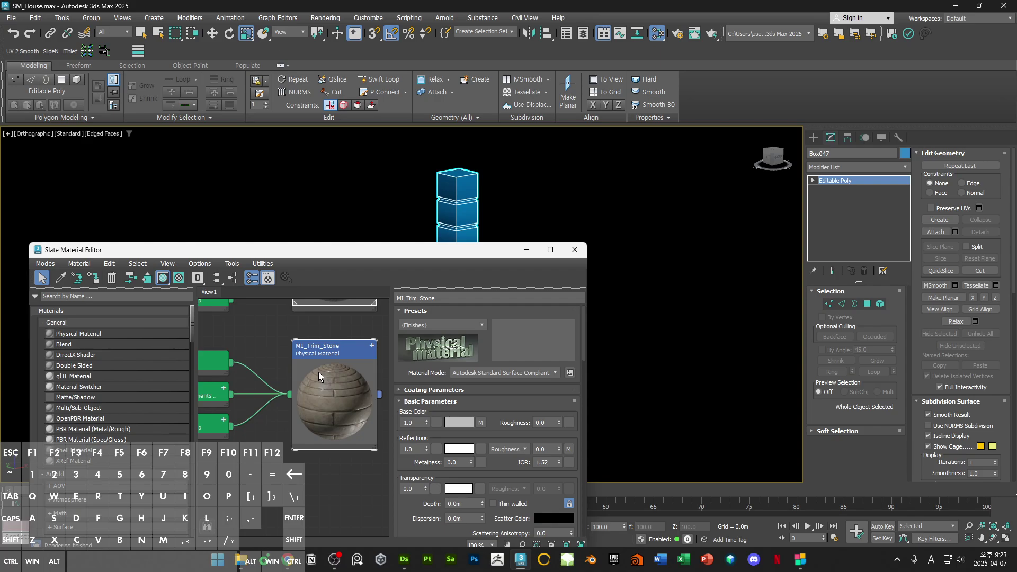
pyautogui.click(94, 279)
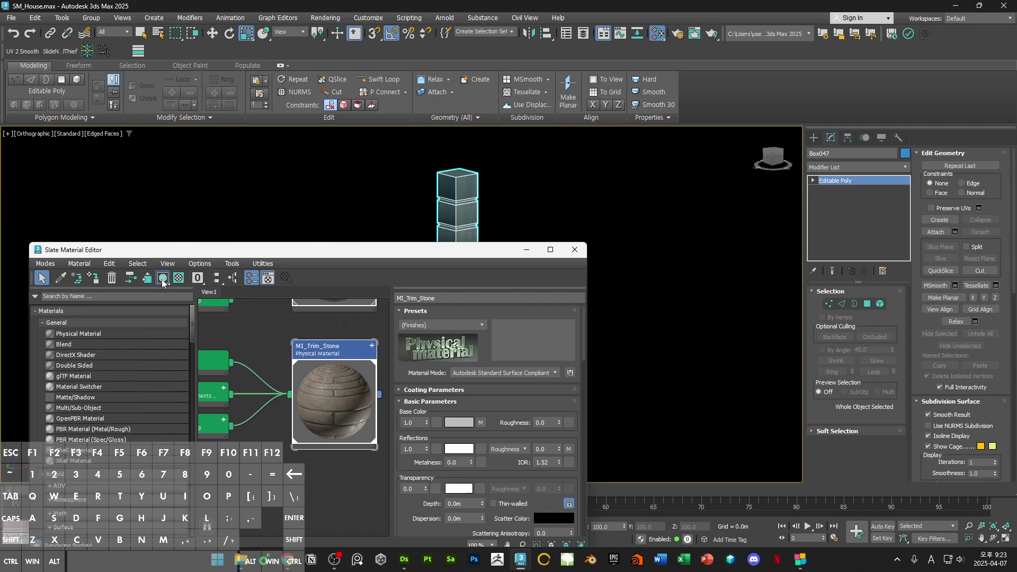
pyautogui.moveTo(163, 282); pyautogui.dragTo(192, 306)
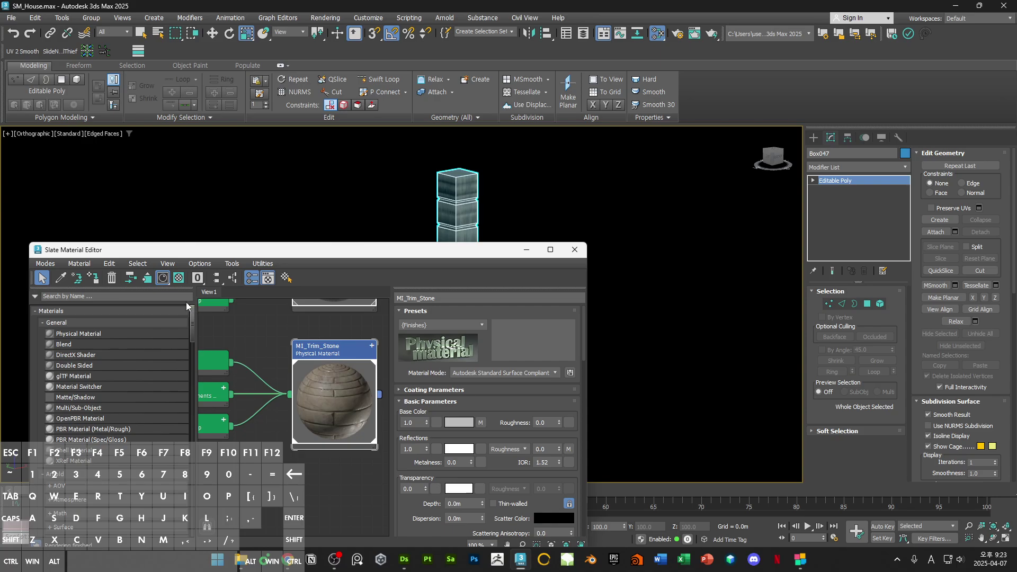
pyautogui.click(574, 249)
# Step: Delete the end-cap polygons at the top and bottom of the pillar shaft
pyautogui.keyDown('alt'); pyautogui.moveTo(576, 294); pyautogui.dragTo(535, 329, button='middle'); pyautogui.keyUp('alt')
pyautogui.press('4')
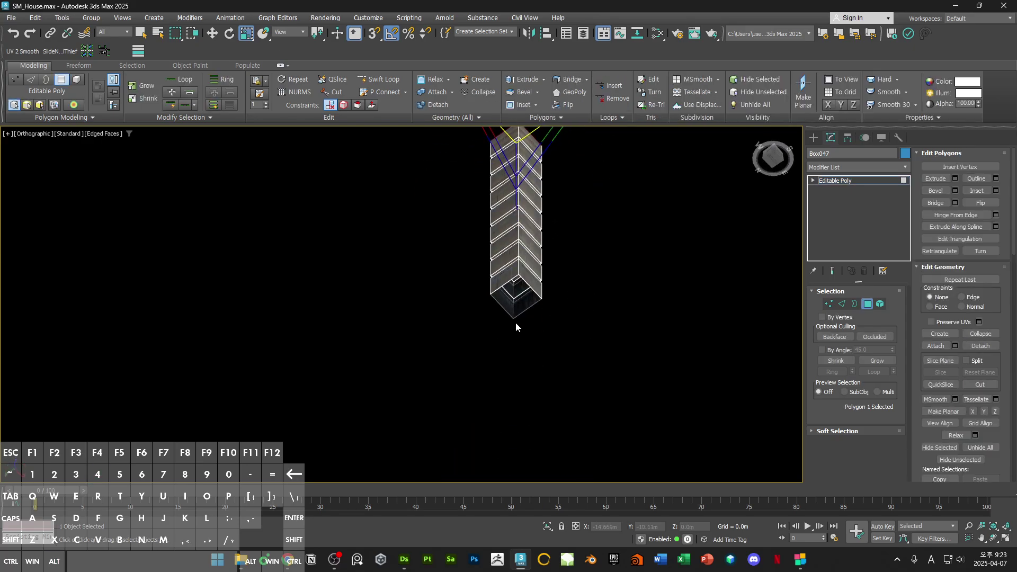
pyautogui.click(587, 293)
pyautogui.keyDown('alt'); pyautogui.moveTo(581, 247); pyautogui.dragTo(605, 231, button='middle'); pyautogui.keyUp('alt')
pyautogui.press('6')
# Step: Add an Unwrap UVW modifier to the pillar shaft and open the UV editor beside the model
pyautogui.click(836, 168)
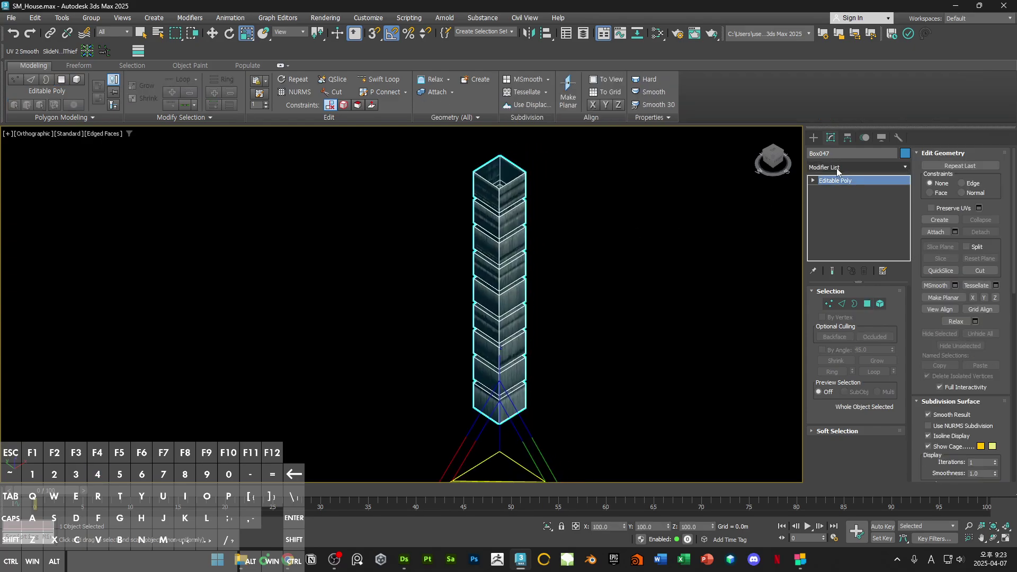
pyautogui.write('unwrap')
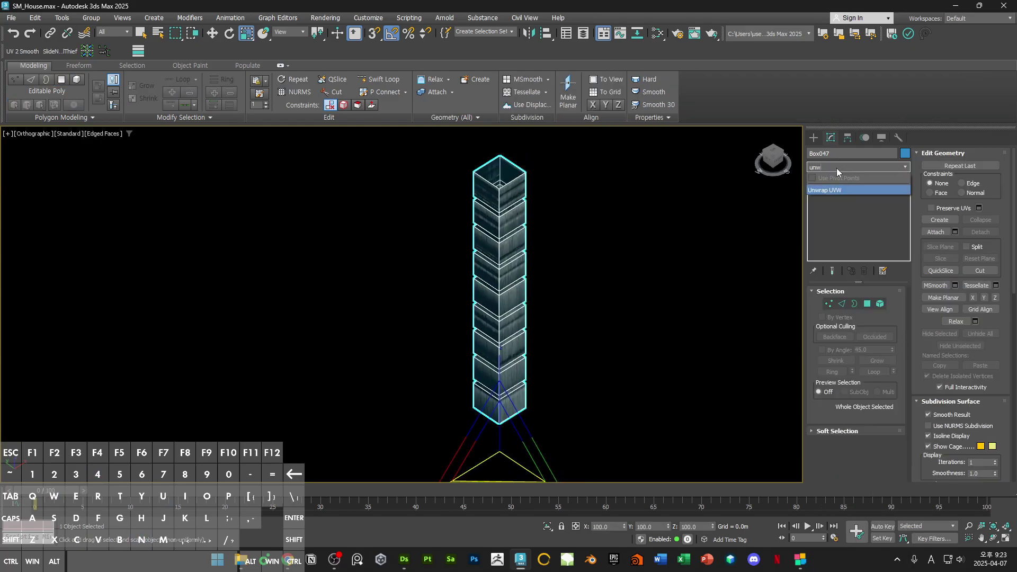
pyautogui.click(830, 191)
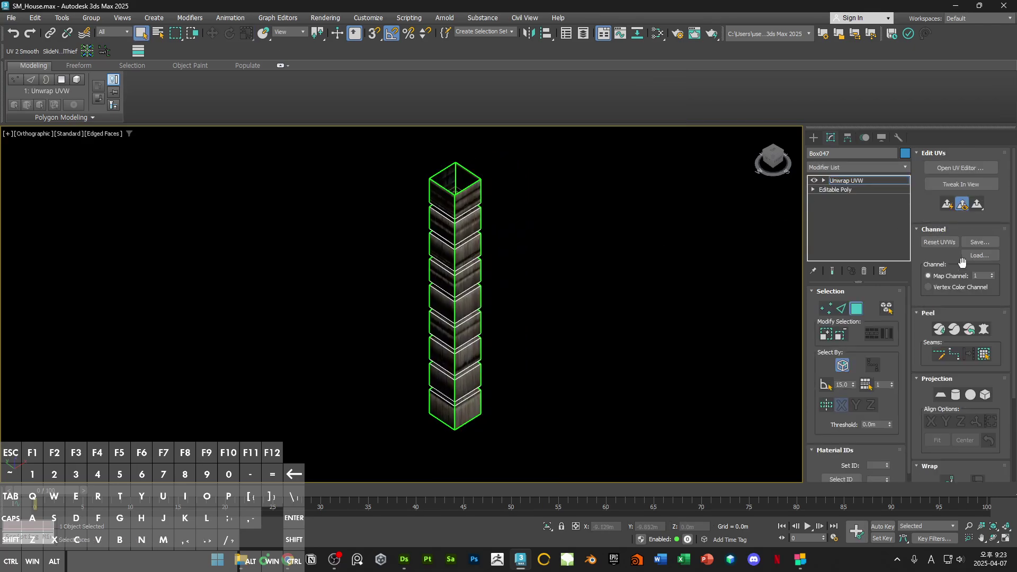
pyautogui.click(953, 174)
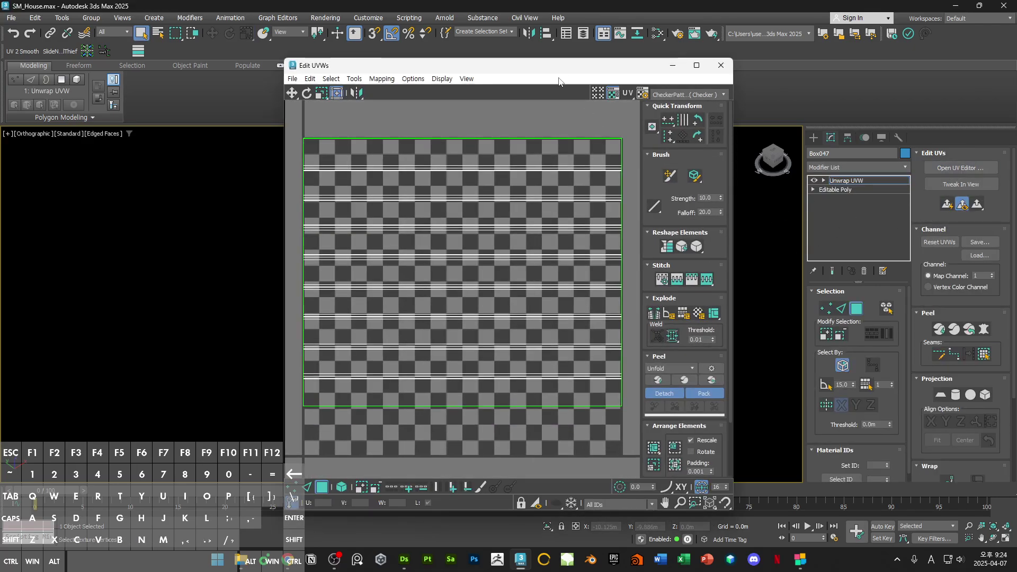
pyautogui.moveTo(574, 72); pyautogui.dragTo(290, 88)
pyautogui.press('z')
pyautogui.moveTo(655, 265)
pyautogui.keyDown('alt'); pyautogui.mouseDown(button='middle')
pyautogui.moveTo(662, 254)
pyautogui.moveTo(657, 265)
pyautogui.mouseUp(button='middle'); pyautogui.keyUp('alt')
pyautogui.scroll(-3, 919, 360)
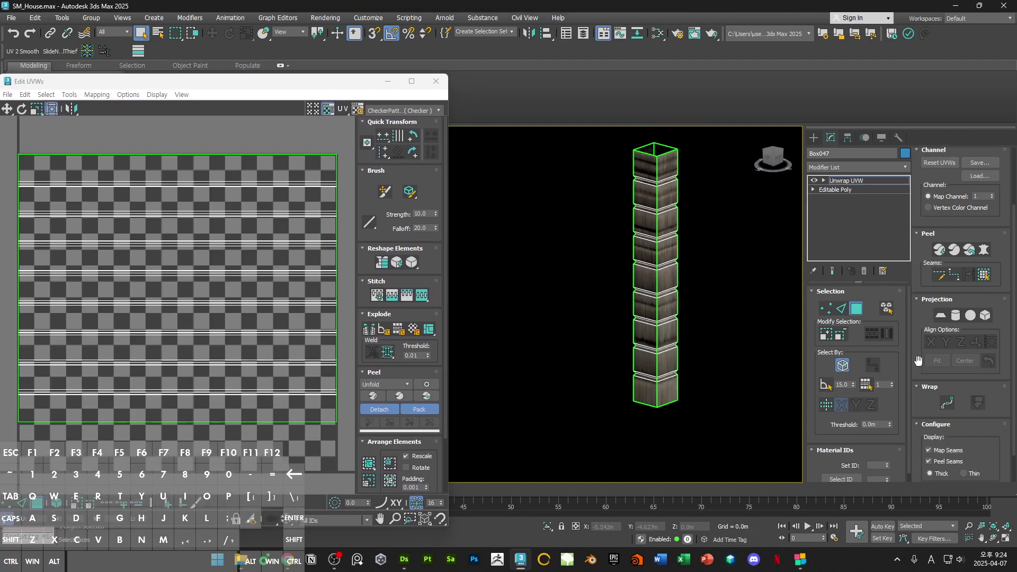
# Step: Widen the modifier settings area to reveal the Configure options and turn off the display of map seams
pyautogui.moveTo(803, 373); pyautogui.dragTo(703, 362)
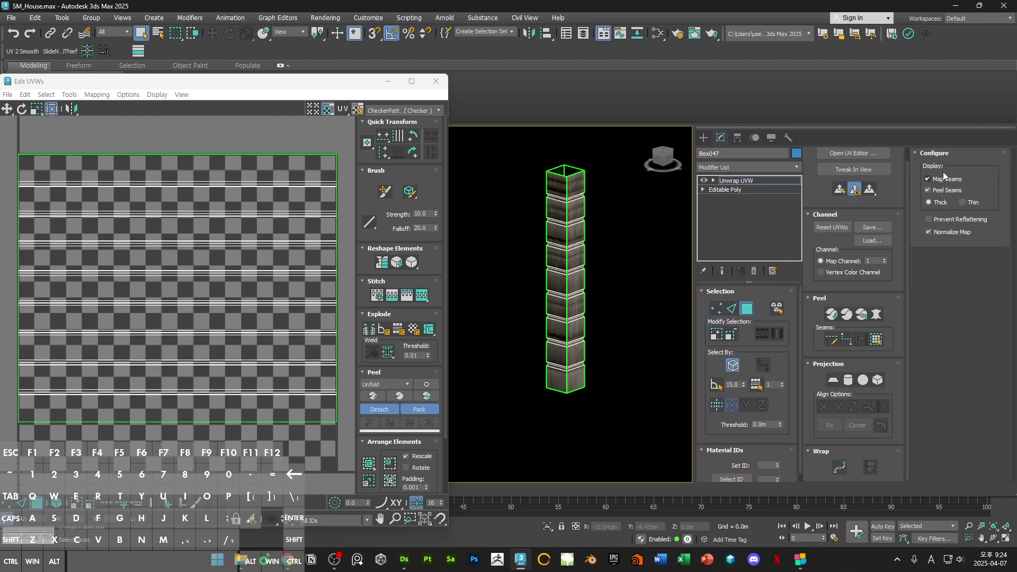
pyautogui.scroll(4, 564, 176)
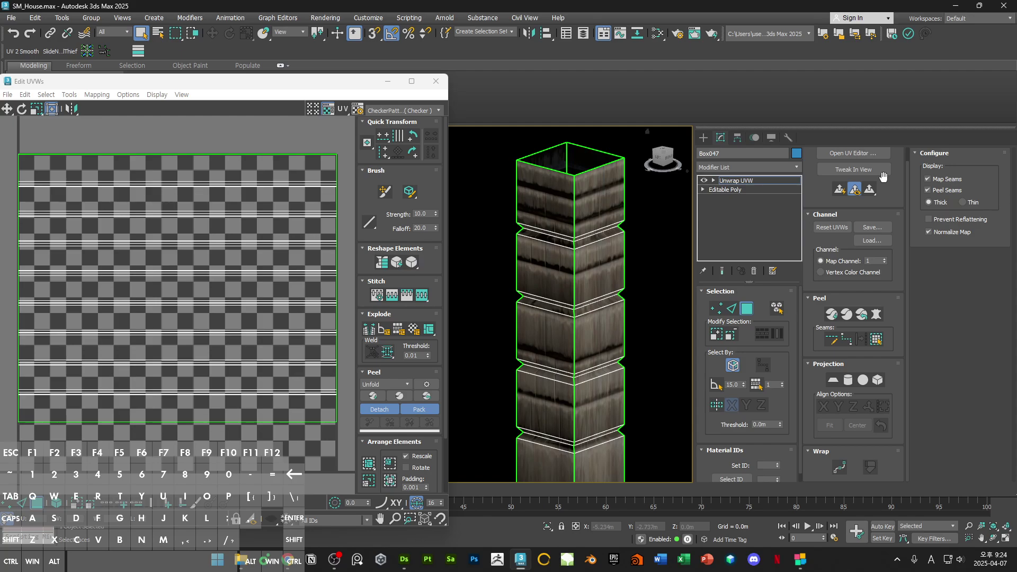
pyautogui.click(928, 179)
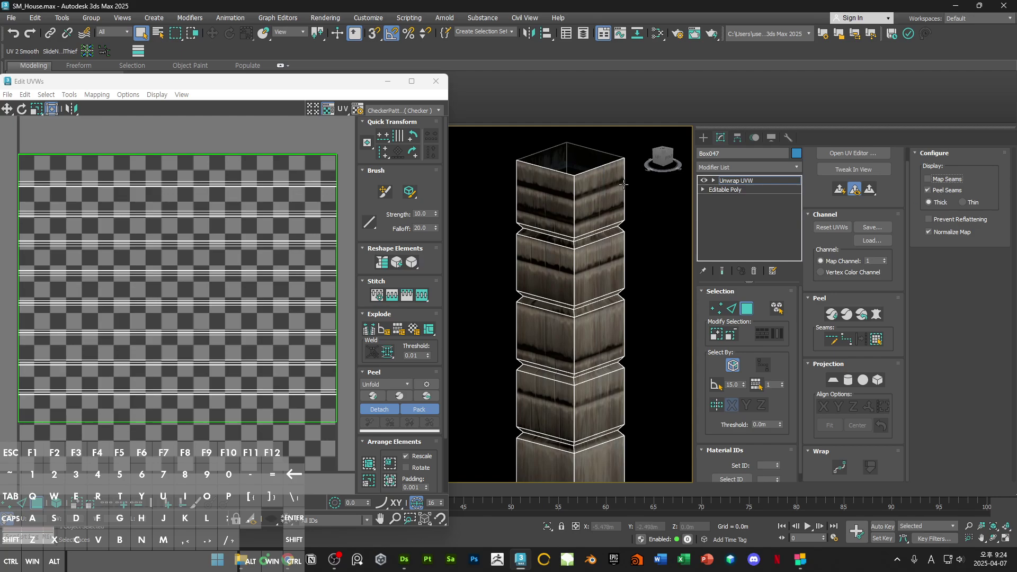
pyautogui.click(939, 180)
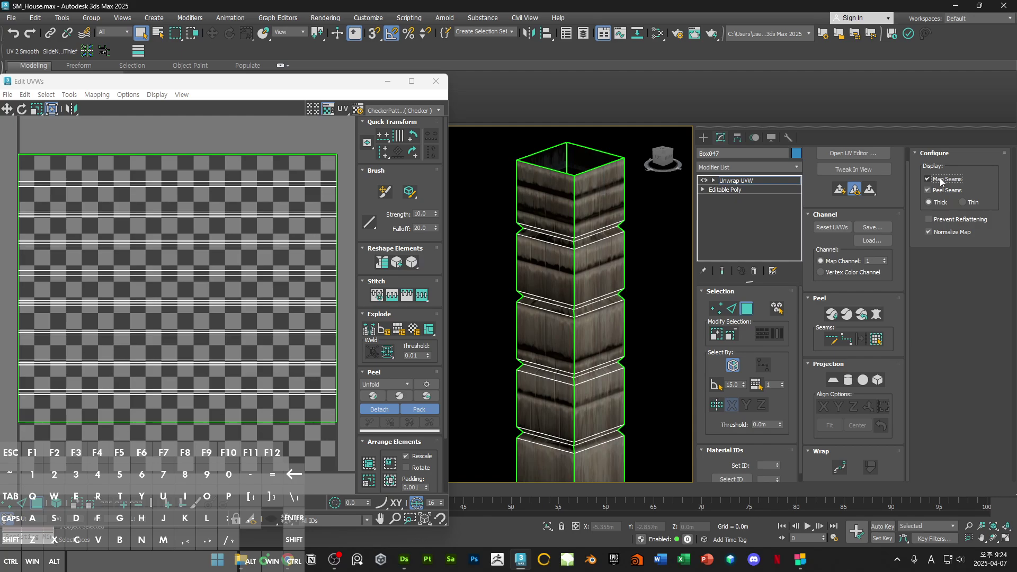
pyautogui.click(939, 180)
pyautogui.scroll(-4, 622, 201)
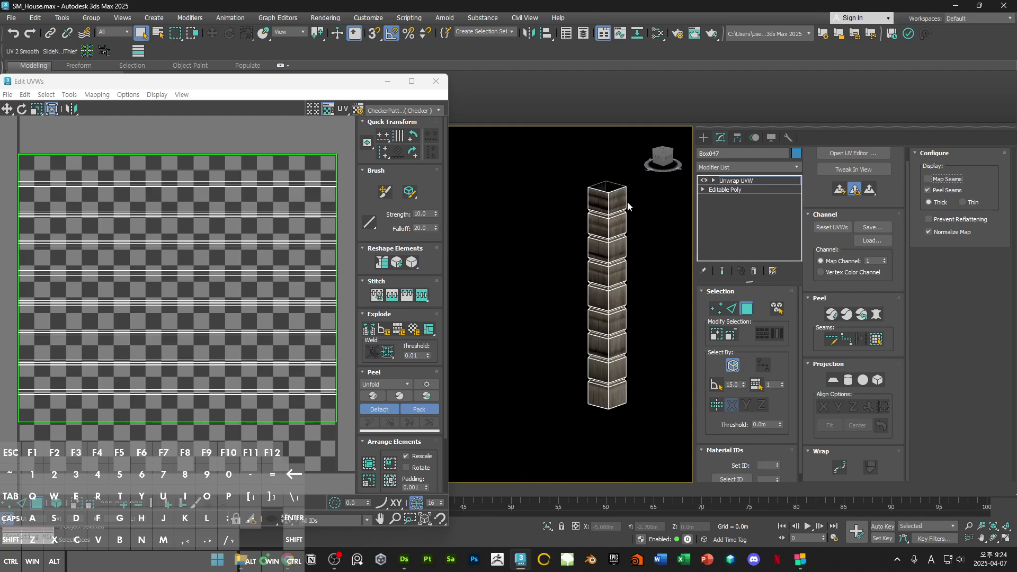
# Step: Select the full vertical edge loop along one corner of the pillar shaft and convert it to a peel seam
pyautogui.press('2')
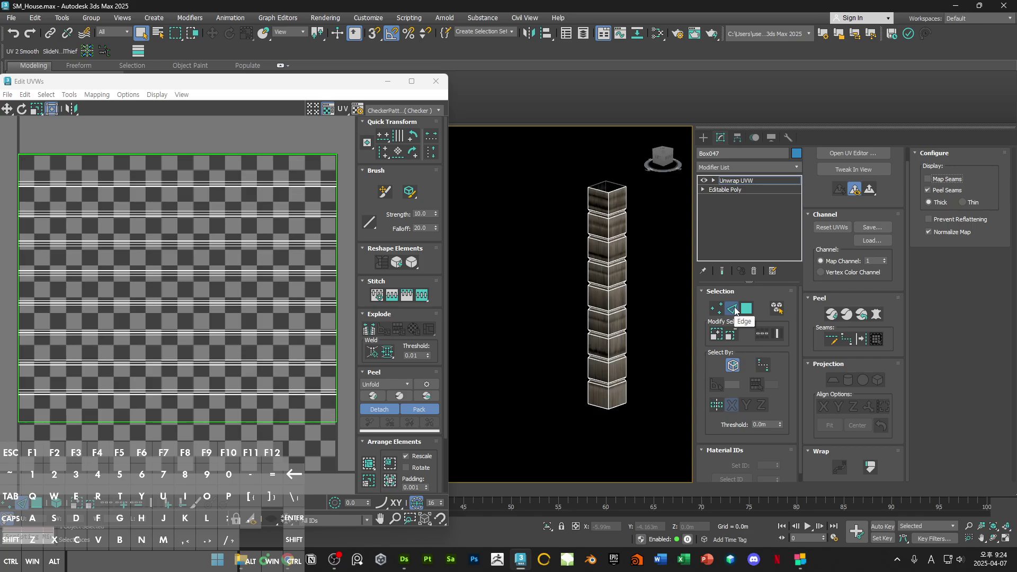
pyautogui.click(626, 202)
pyautogui.doubleClick(627, 198)
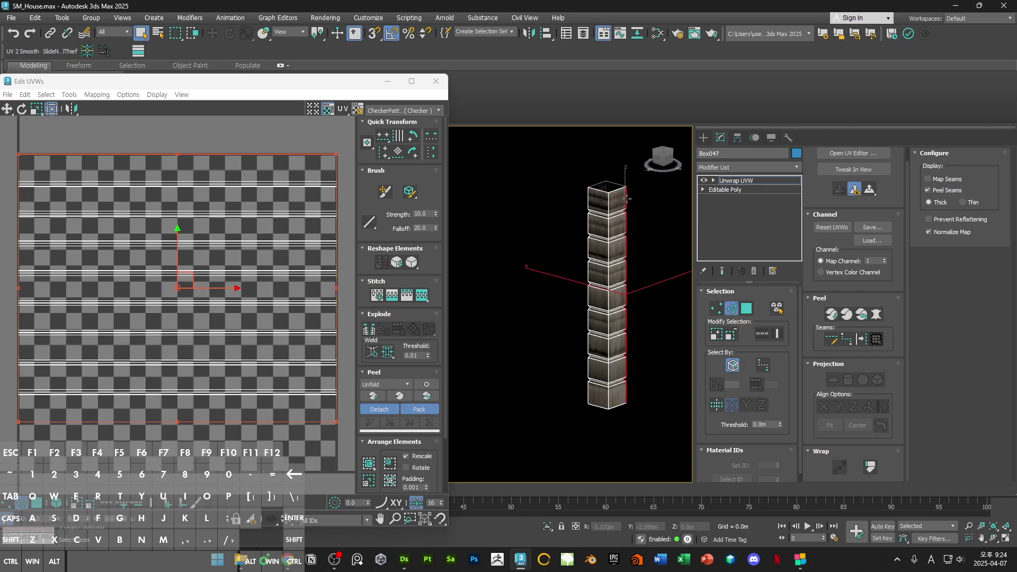
pyautogui.click(861, 339)
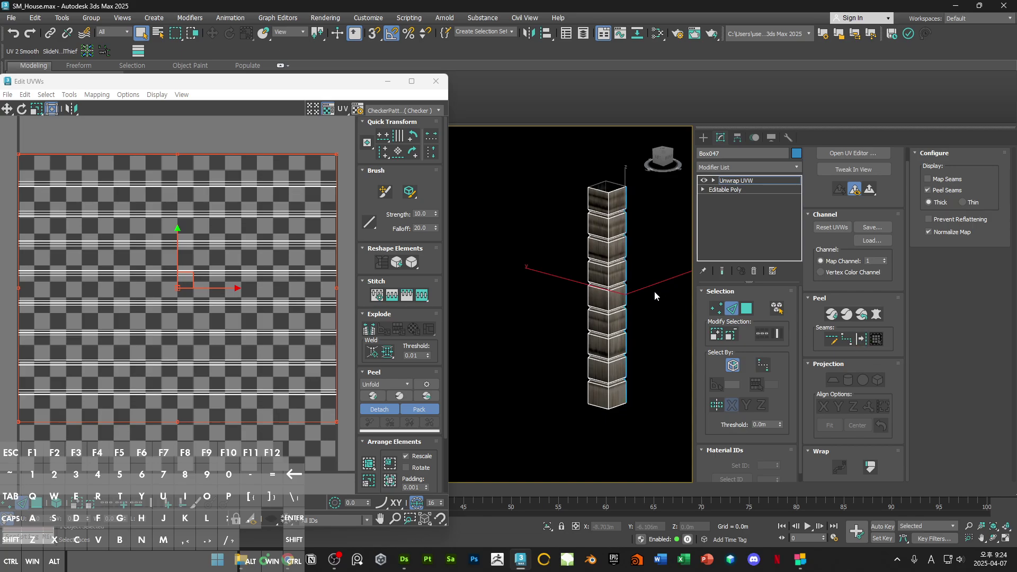
# Step: Apply a planar projection aligned to the Y axis to all polygons of the pillar shaft
pyautogui.press('3')
pyautogui.hotkey('ctrl', 'a')
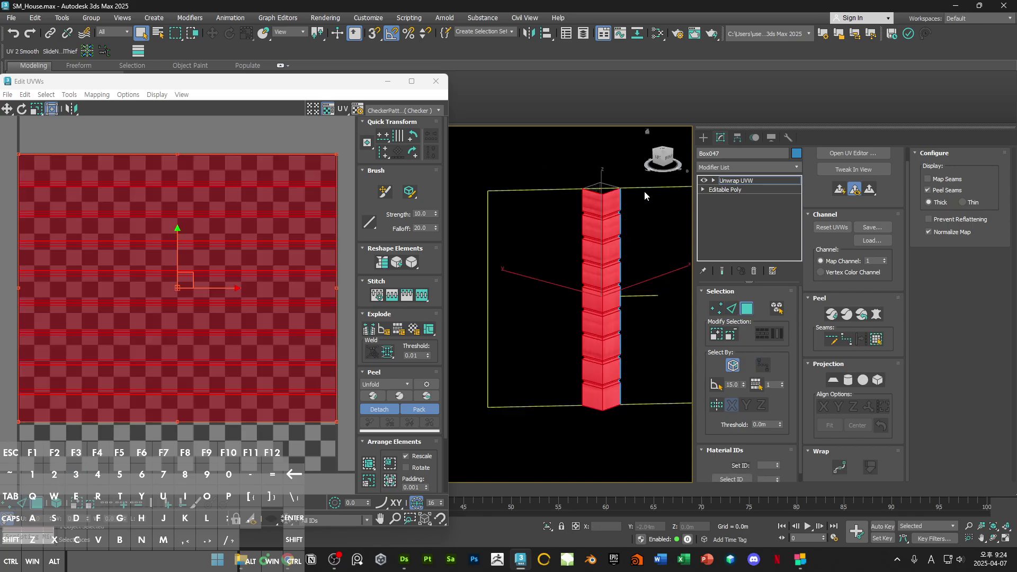
pyautogui.click(829, 382)
pyautogui.hotkey('ctrl', 'a')
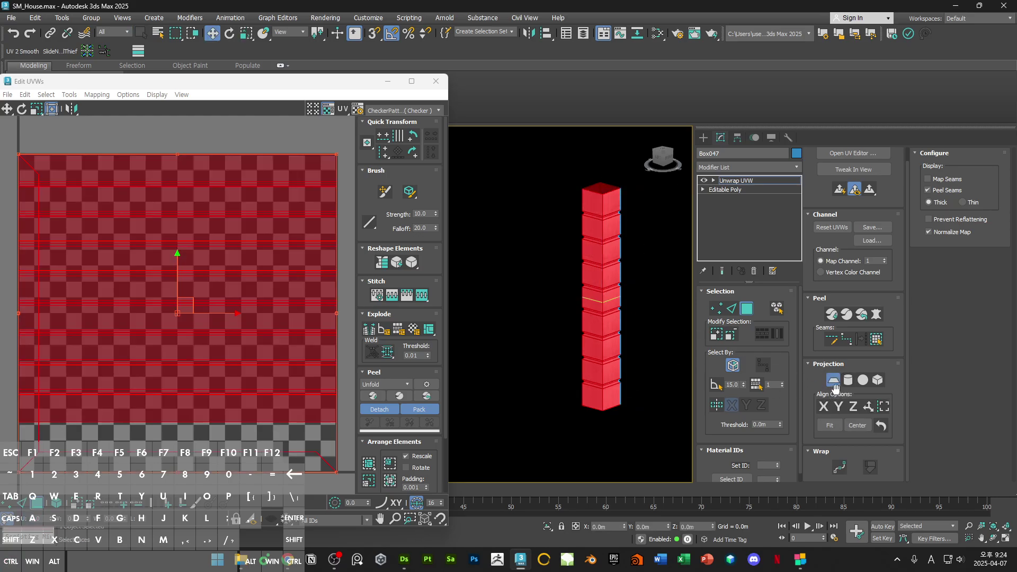
pyautogui.moveTo(514, 295); pyautogui.dragTo(462, 318, button='middle')
pyautogui.moveTo(533, 325); pyautogui.dragTo(587, 306, button='middle')
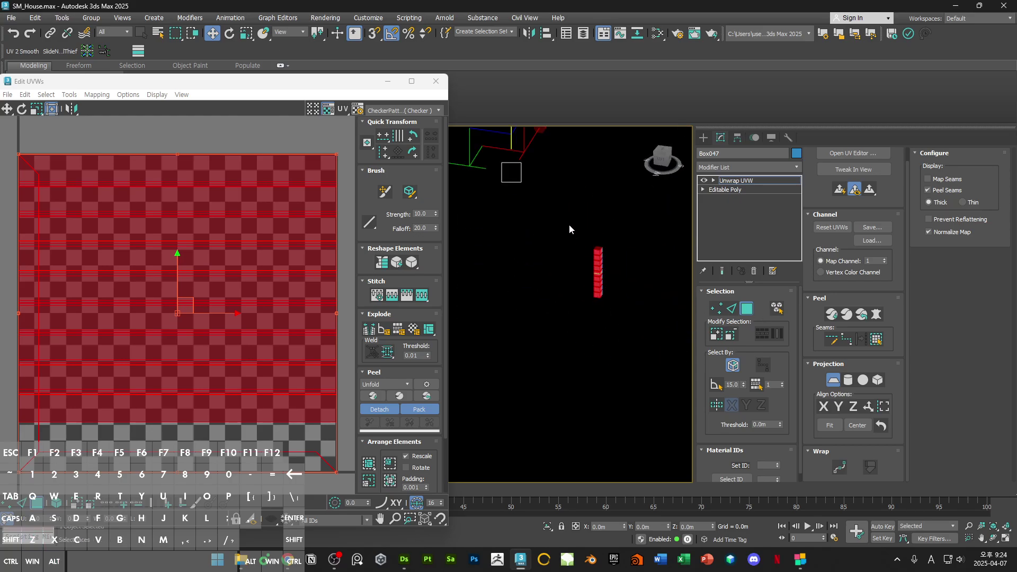
pyautogui.scroll(4, 618, 294)
pyautogui.click(293, 301)
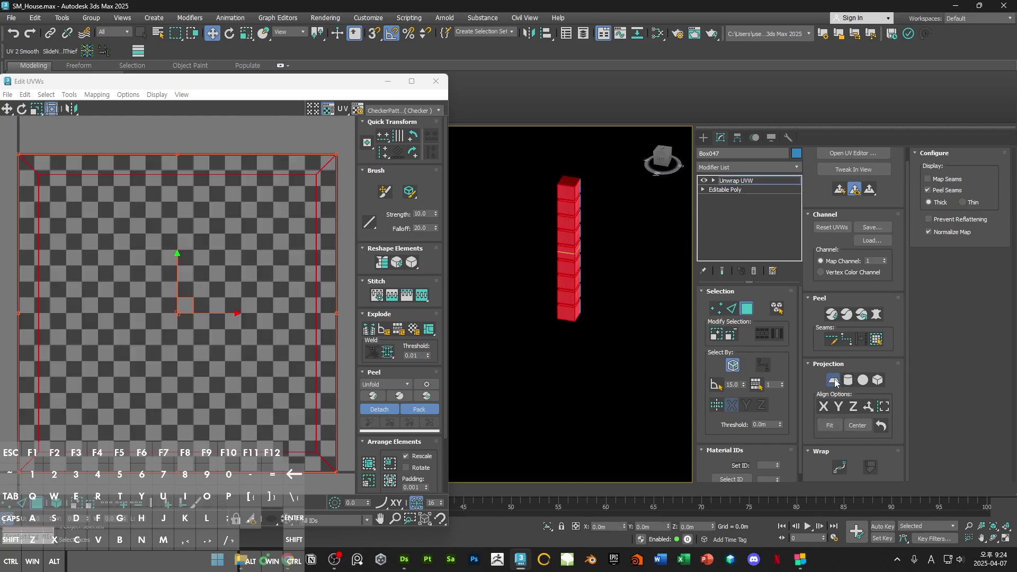
pyautogui.click(838, 408)
pyautogui.moveTo(611, 277); pyautogui.dragTo(616, 300, button='middle')
pyautogui.keyDown('alt'); pyautogui.moveTo(616, 300); pyautogui.dragTo(596, 301, button='middle'); pyautogui.keyUp('alt')
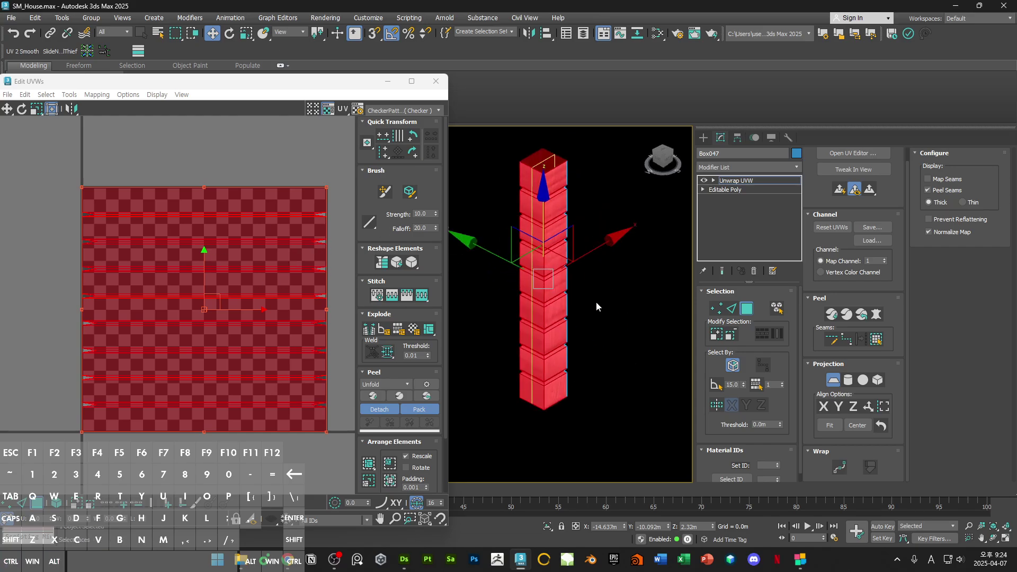
pyautogui.click(831, 381)
pyautogui.click(474, 270)
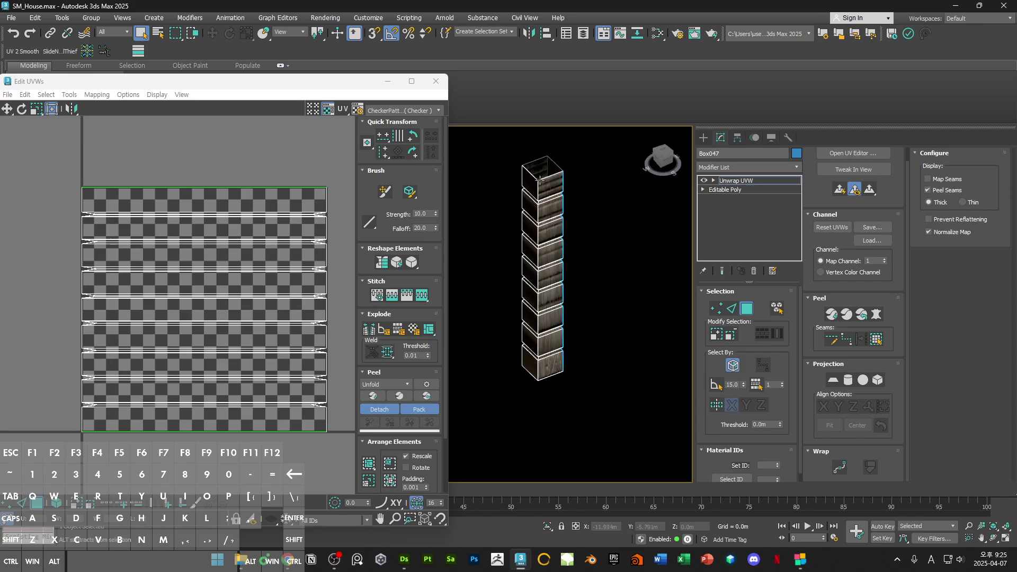
# Step: Select all polygons of the pillar shaft and unfold them into a single UV shell with the Peel tools
pyautogui.click(563, 169)
pyautogui.scroll(5, 563, 169)
pyautogui.scroll(-3, 294, 203)
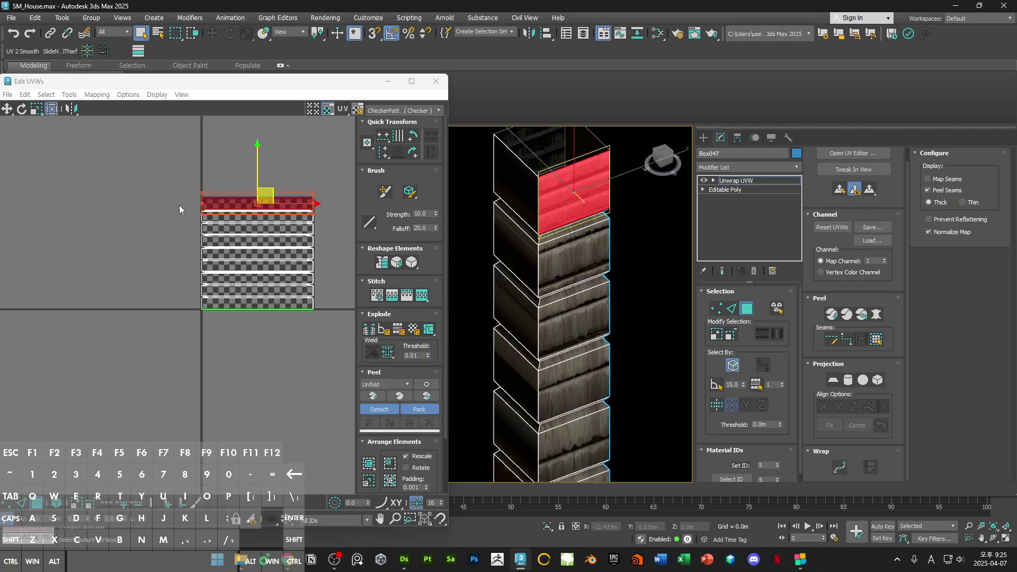
pyautogui.hotkey('ctrl', 'a')
pyautogui.scroll(-4, 650, 331)
pyautogui.keyDown('alt'); pyautogui.moveTo(650, 332); pyautogui.dragTo(593, 289, button='middle'); pyautogui.keyUp('alt')
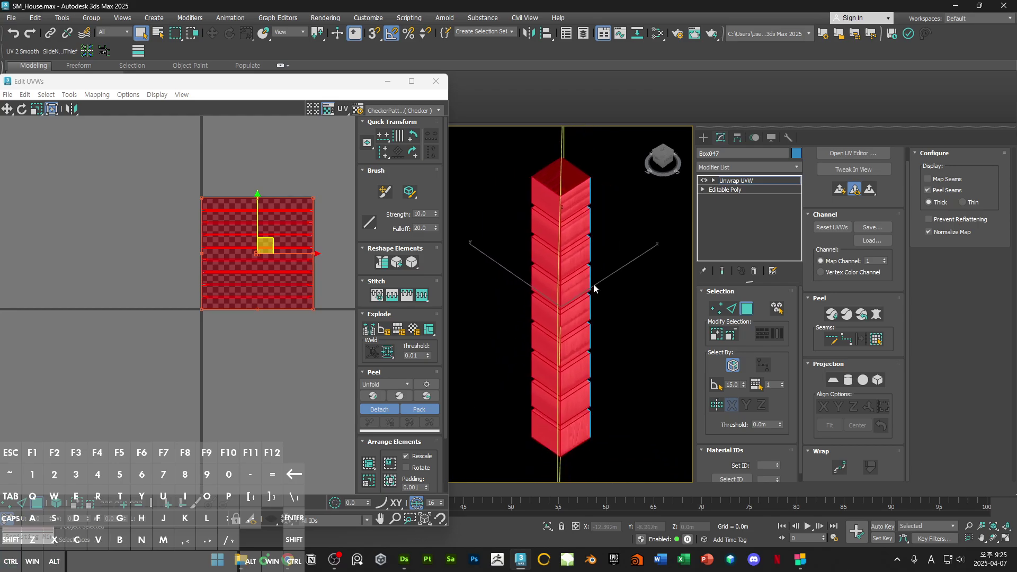
pyautogui.click(425, 395)
pyautogui.moveTo(325, 263); pyautogui.dragTo(323, 307)
pyautogui.press('1')
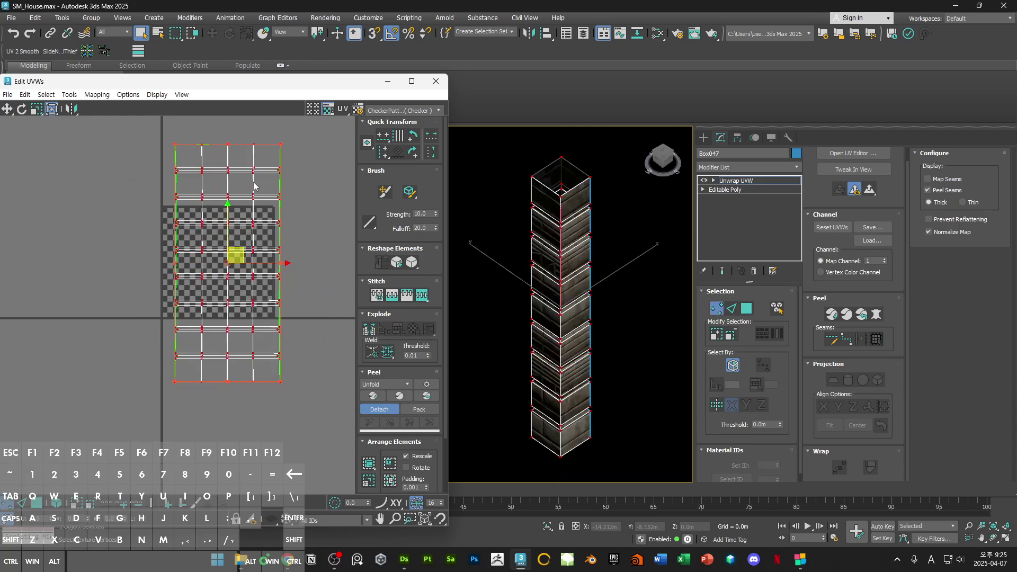
# Step: Select every horizontal edge loop of the shaft's UV shell and straighten them with Align Horizontally in Place
pyautogui.click(268, 132)
pyautogui.press('2')
pyautogui.click(269, 150)
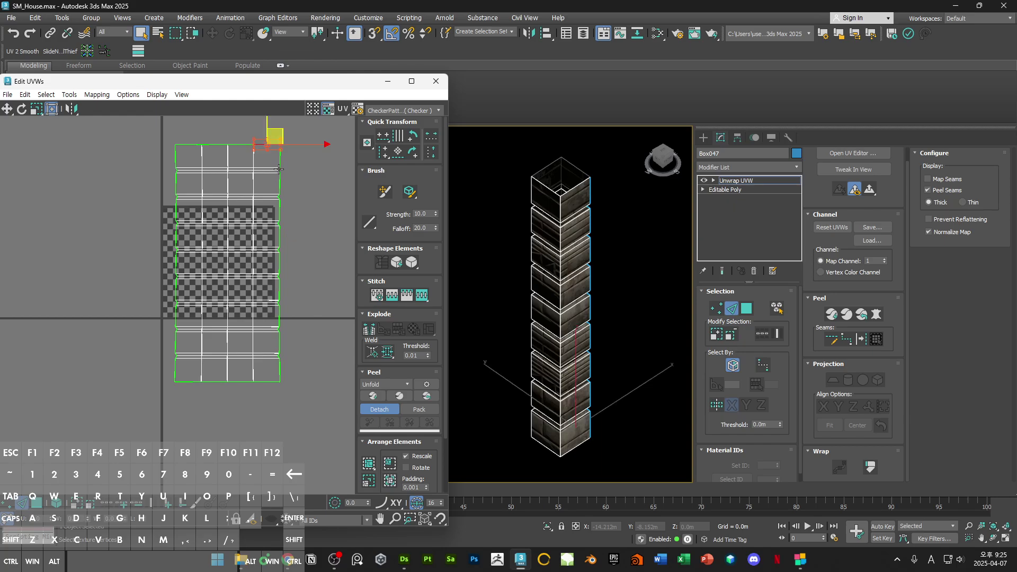
pyautogui.moveTo(317, 82); pyautogui.dragTo(416, 74)
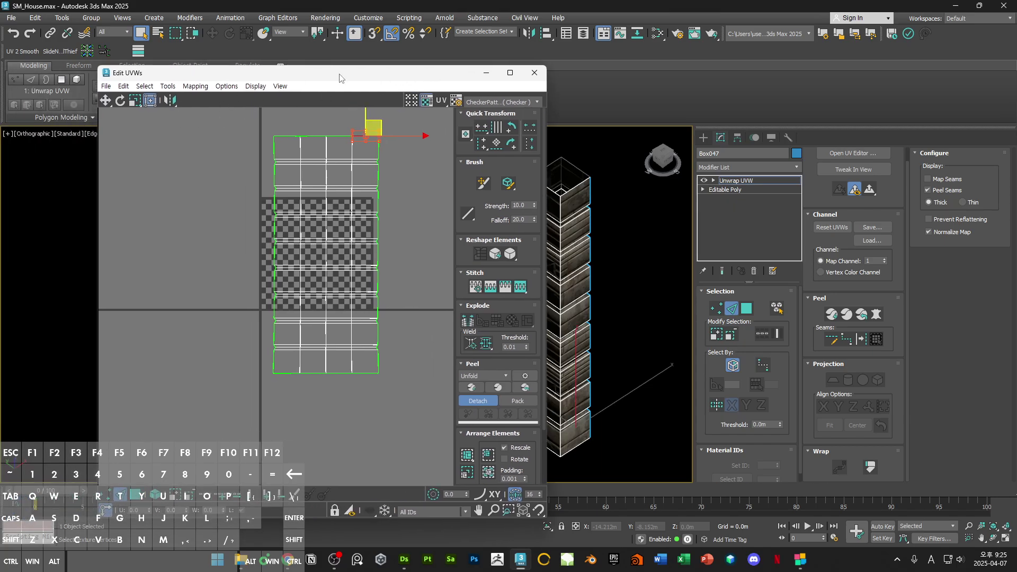
pyautogui.moveTo(339, 78); pyautogui.dragTo(302, 68)
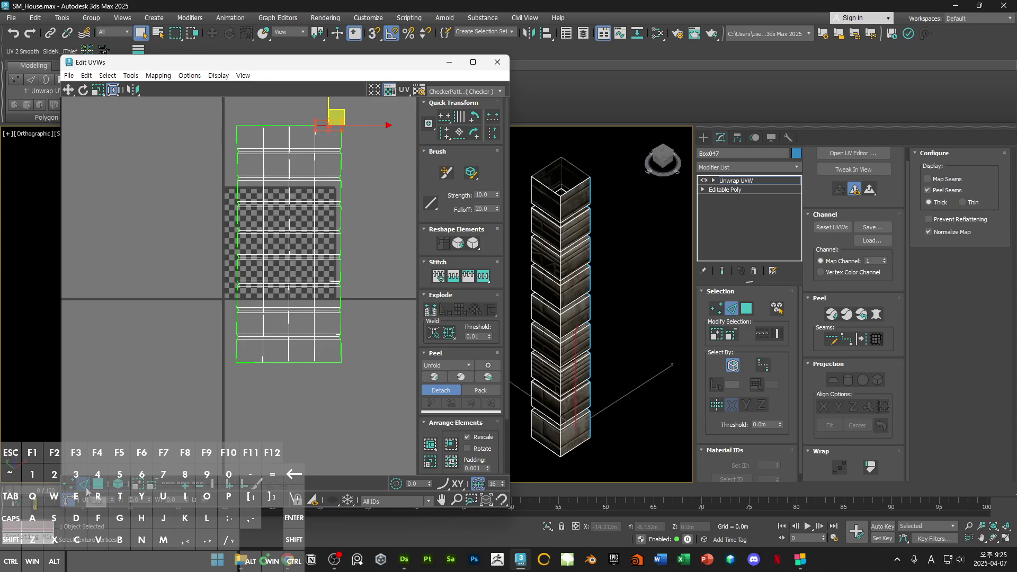
pyautogui.click(168, 490)
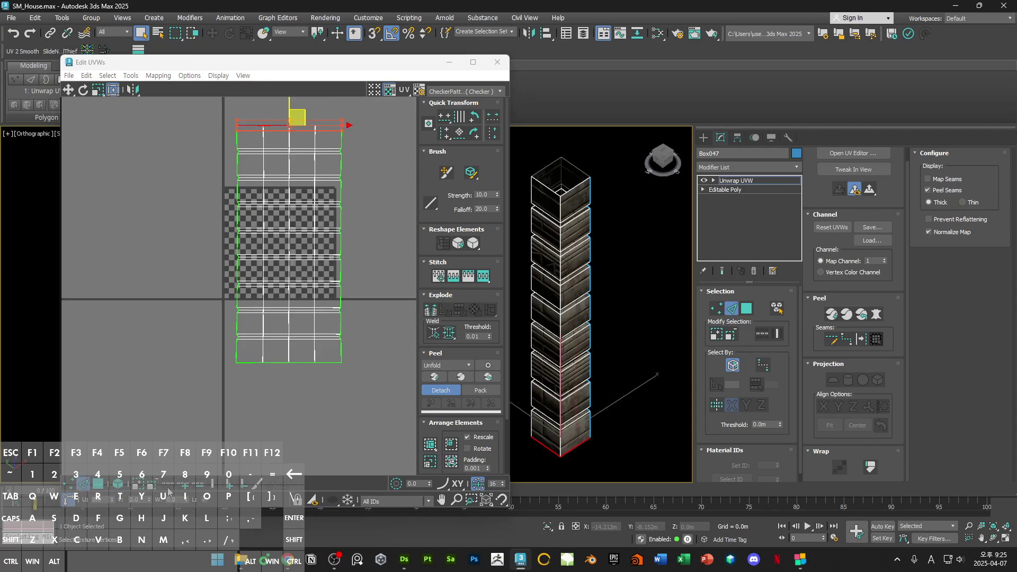
pyautogui.click(214, 485)
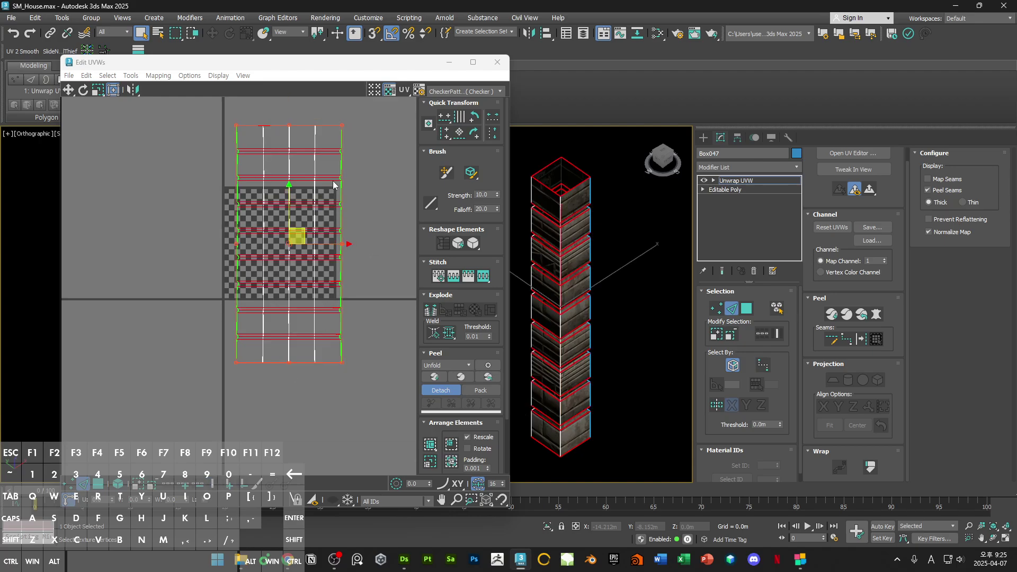
pyautogui.click(444, 120)
pyautogui.click(444, 134)
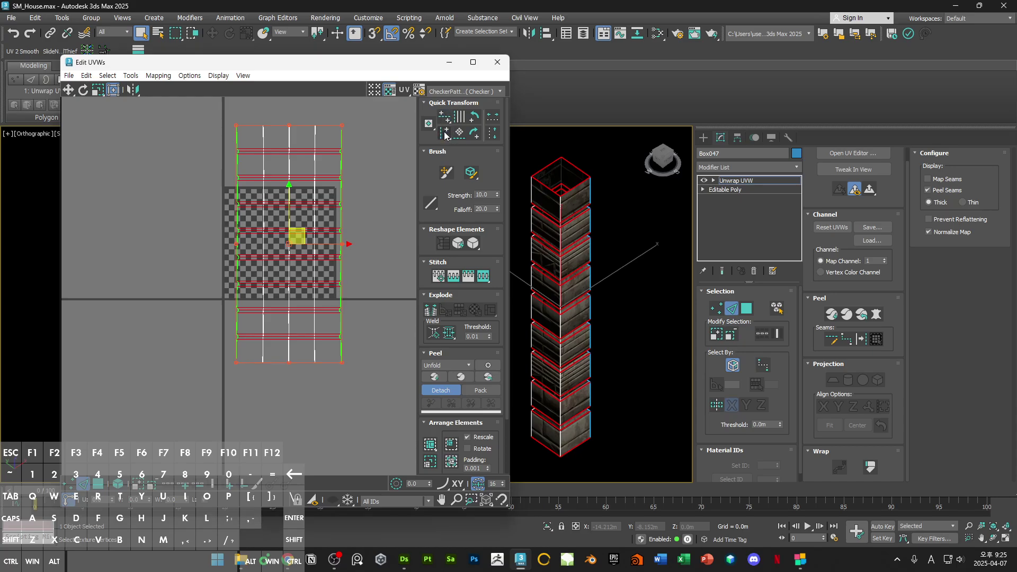
pyautogui.click(379, 146)
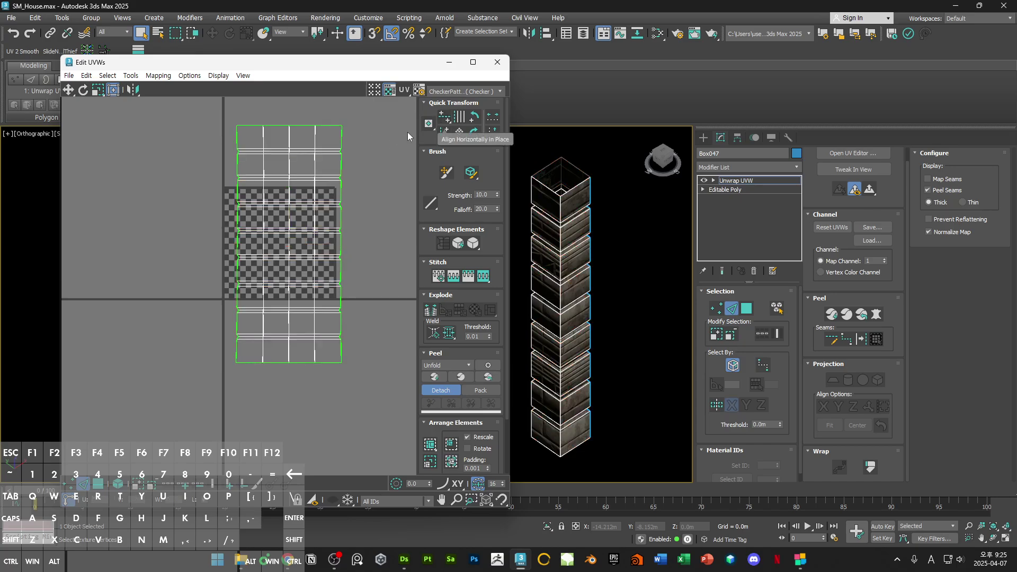
# Step: Select every vertical edge loop of the shaft's UV shell and align them vertically in place
pyautogui.moveTo(328, 134); pyautogui.dragTo(329, 135)
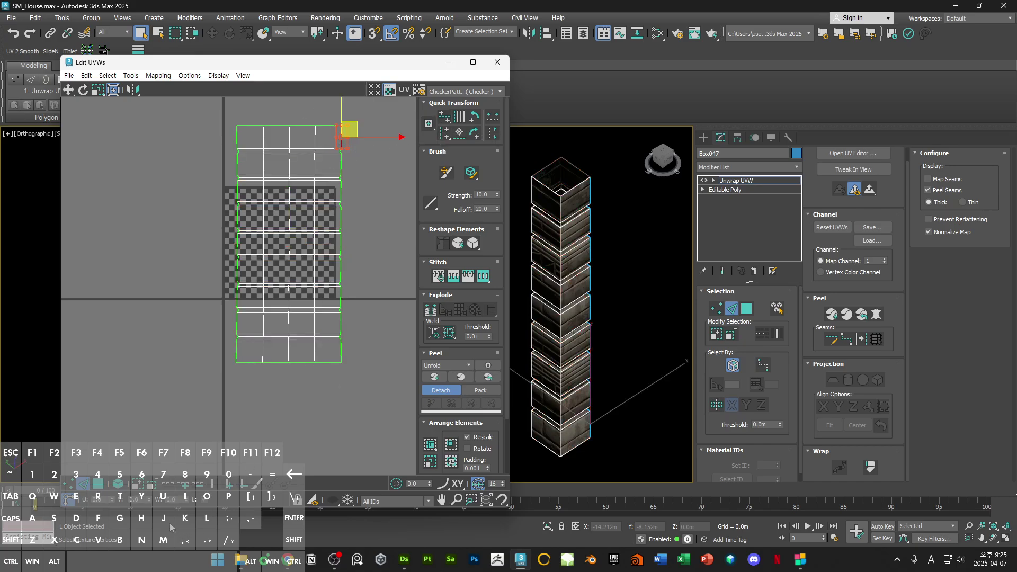
pyautogui.click(167, 485)
pyautogui.click(212, 485)
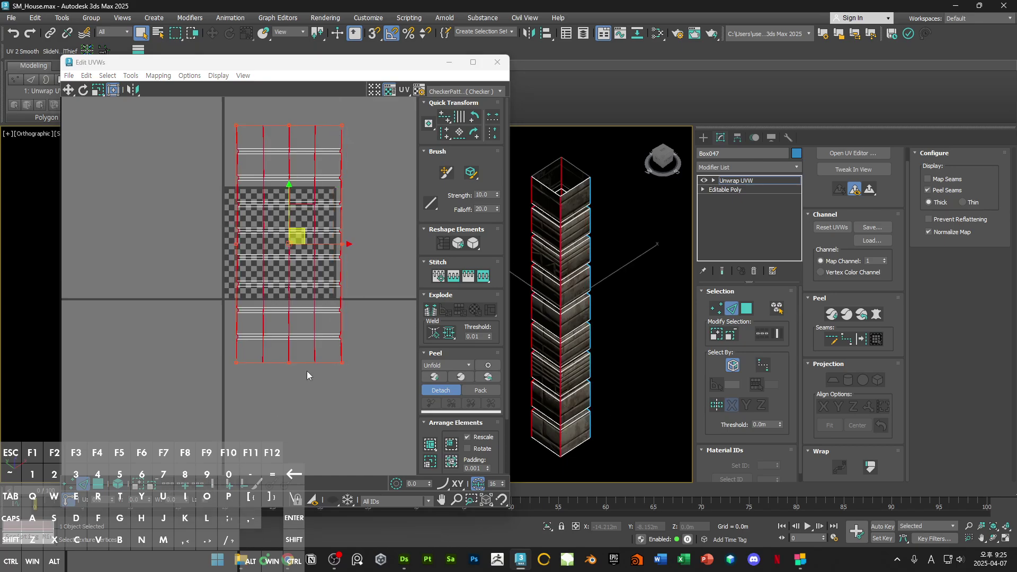
pyautogui.click(443, 136)
pyautogui.click(370, 135)
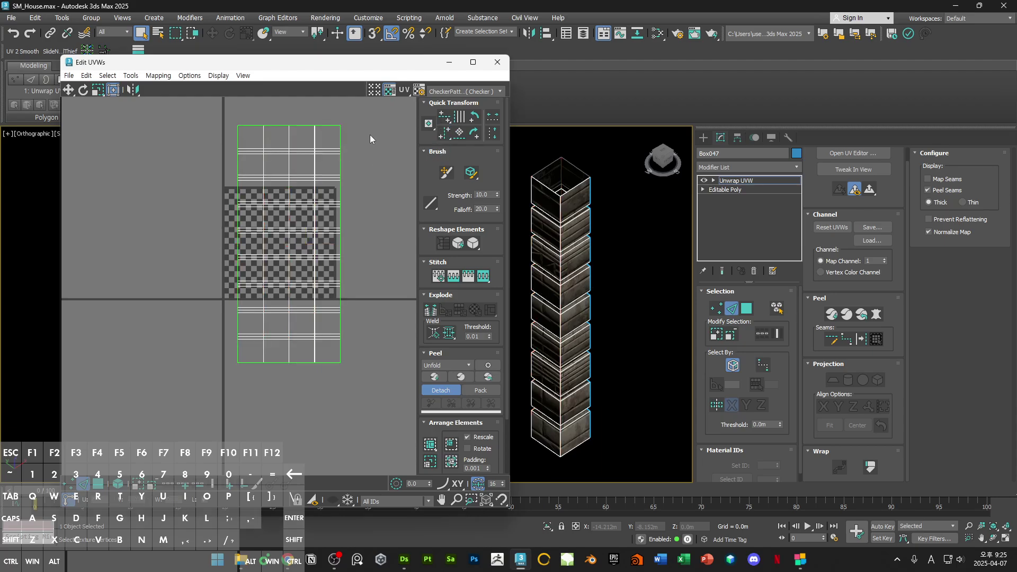
# Step: Break every second block row out of the shaft's UV shell and move those four rows sideways, clear of the remaining rows
pyautogui.keyDown('alt'); pyautogui.moveTo(624, 291); pyautogui.dragTo(625, 227, button='middle'); pyautogui.keyUp('alt')
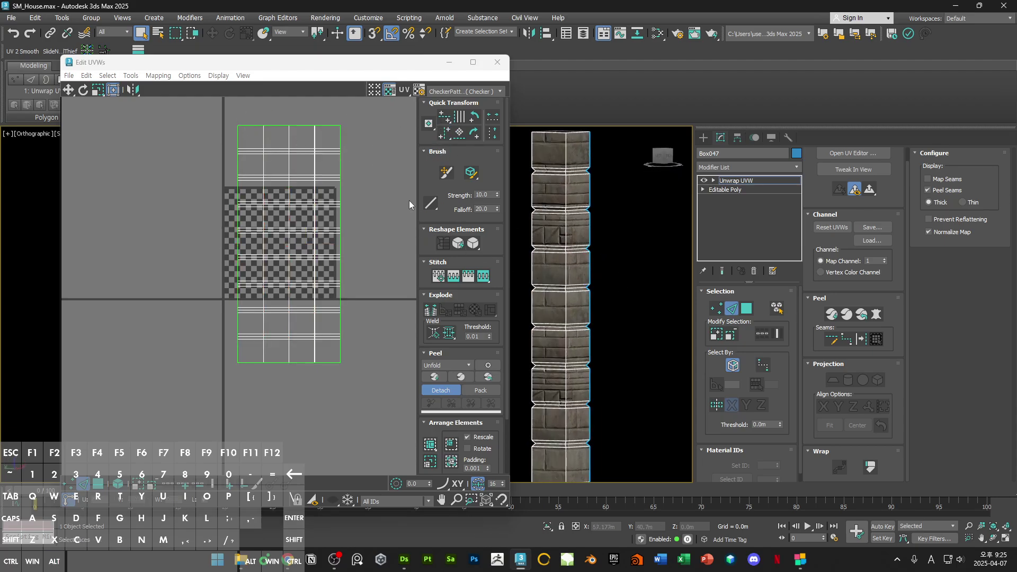
pyautogui.scroll(2, 278, 142)
pyautogui.moveTo(278, 138); pyautogui.dragTo(270, 166, button='middle')
pyautogui.moveTo(189, 139); pyautogui.dragTo(377, 180)
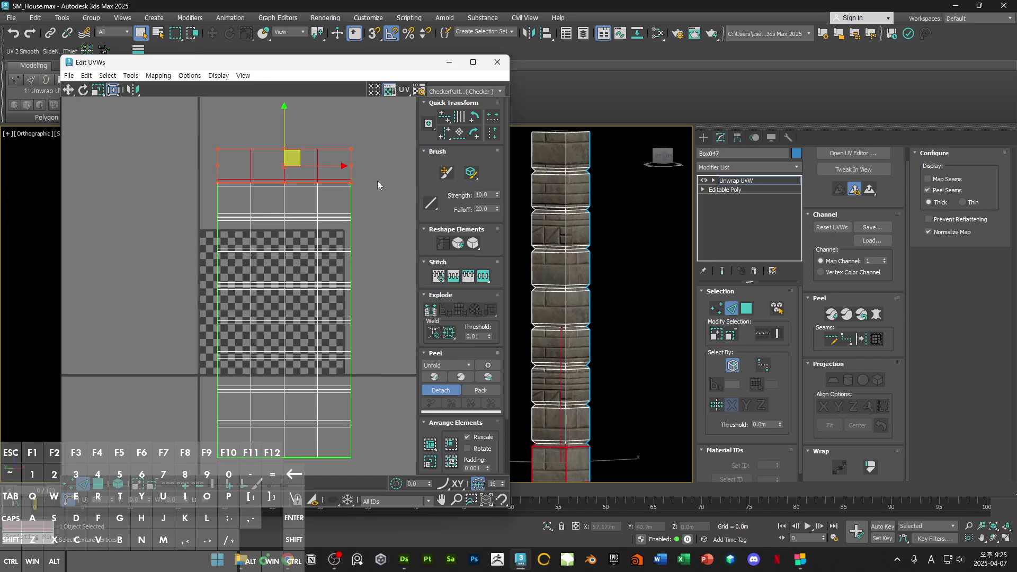
pyautogui.click(380, 201)
pyautogui.press('3')
pyautogui.click(182, 199)
pyautogui.moveTo(182, 199); pyautogui.dragTo(416, 199)
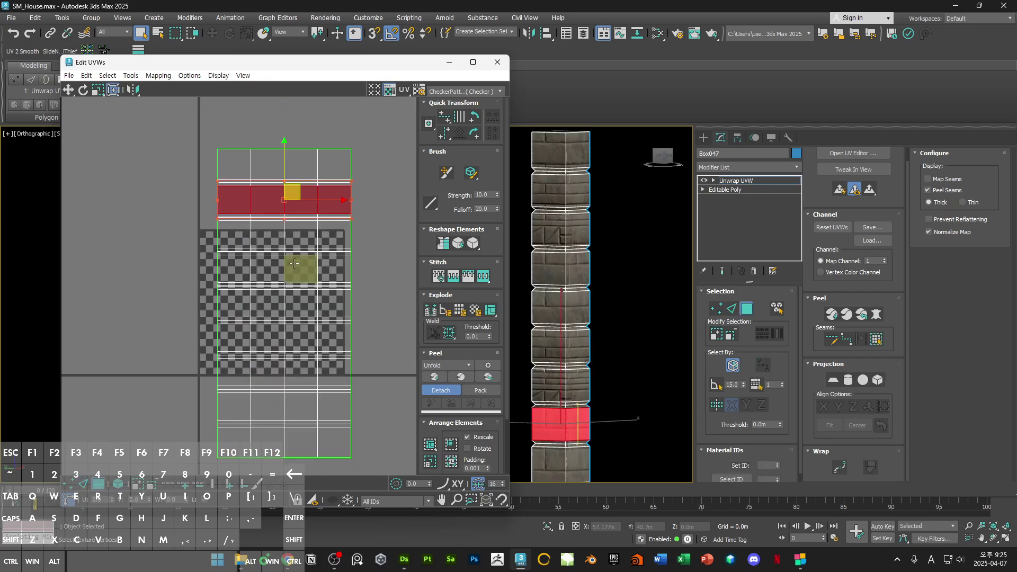
pyautogui.moveTo(300, 268); pyautogui.dragTo(324, 203, button='middle')
pyautogui.keyDown('ctrl'); pyautogui.moveTo(172, 215); pyautogui.dragTo(394, 219); pyautogui.keyUp('ctrl')
pyautogui.keyDown('ctrl'); pyautogui.moveTo(206, 270); pyautogui.dragTo(470, 262); pyautogui.keyUp('ctrl')
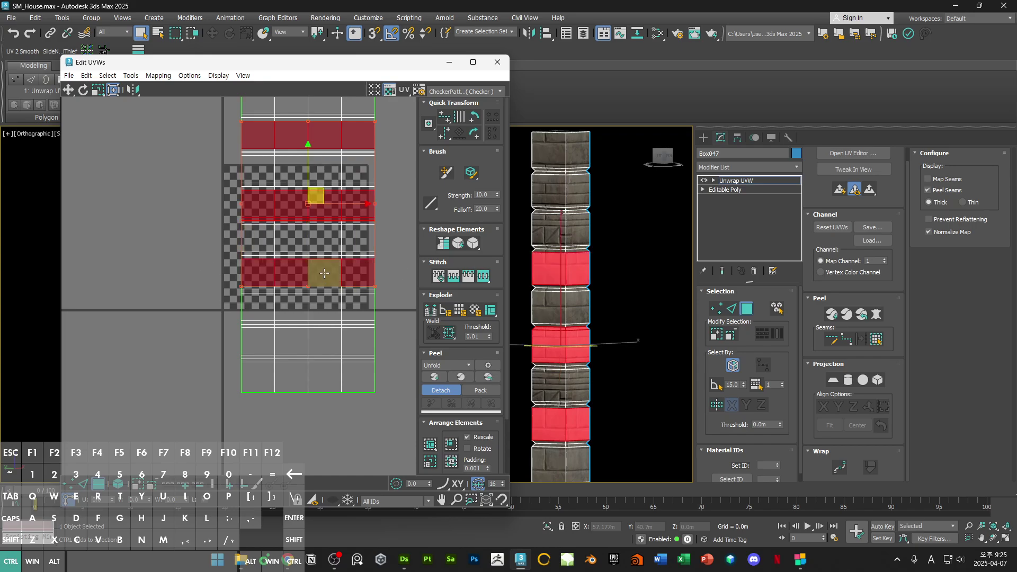
pyautogui.hotkey('ctrl', 'z')
pyautogui.hotkey('ctrl', 'z')
pyautogui.keyDown('ctrl'); pyautogui.moveTo(203, 201); pyautogui.dragTo(435, 197); pyautogui.keyUp('ctrl')
pyautogui.keyDown('ctrl'); pyautogui.moveTo(212, 277); pyautogui.dragTo(382, 269); pyautogui.keyUp('ctrl')
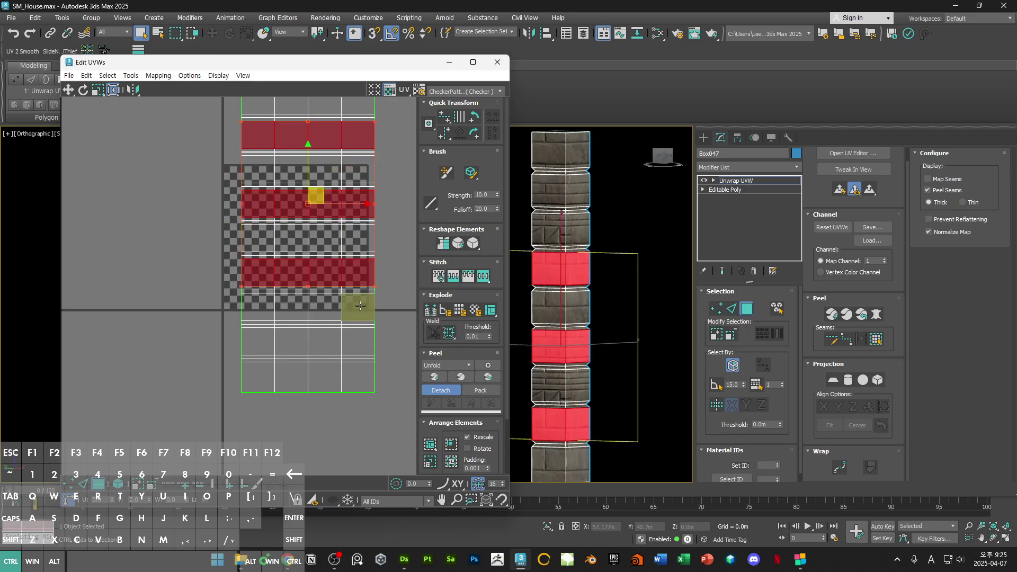
pyautogui.keyDown('ctrl'); pyautogui.moveTo(204, 337); pyautogui.dragTo(310, 339); pyautogui.keyUp('ctrl')
pyautogui.scroll(-3, 269, 318)
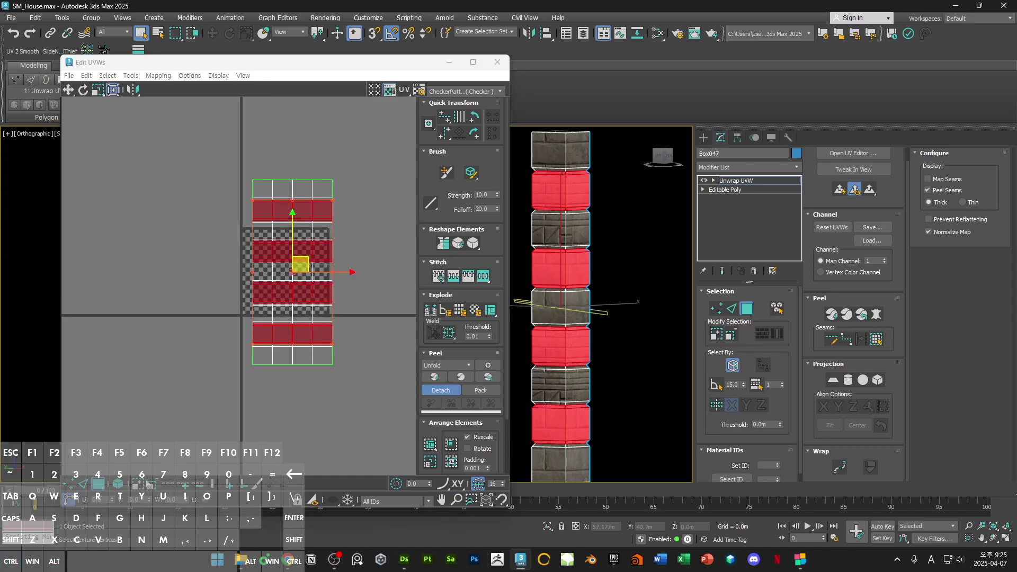
pyautogui.rightClick(336, 206)
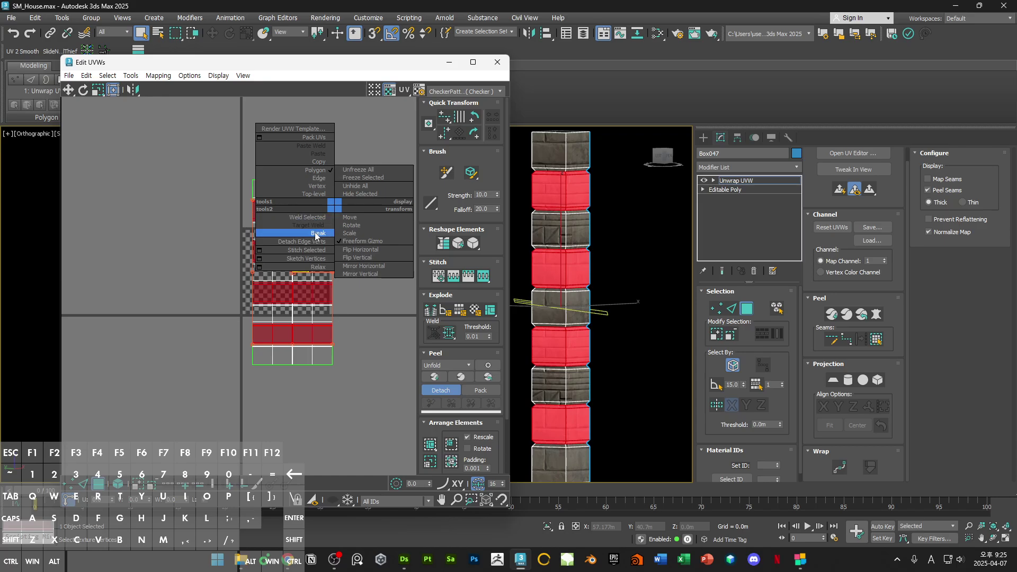
pyautogui.click(316, 233)
pyautogui.keyDown('shift'); pyautogui.moveTo(320, 215); pyautogui.dragTo(436, 215); pyautogui.keyUp('shift')
pyautogui.click(357, 176)
pyautogui.moveTo(358, 178); pyautogui.dragTo(257, 194, button='middle')
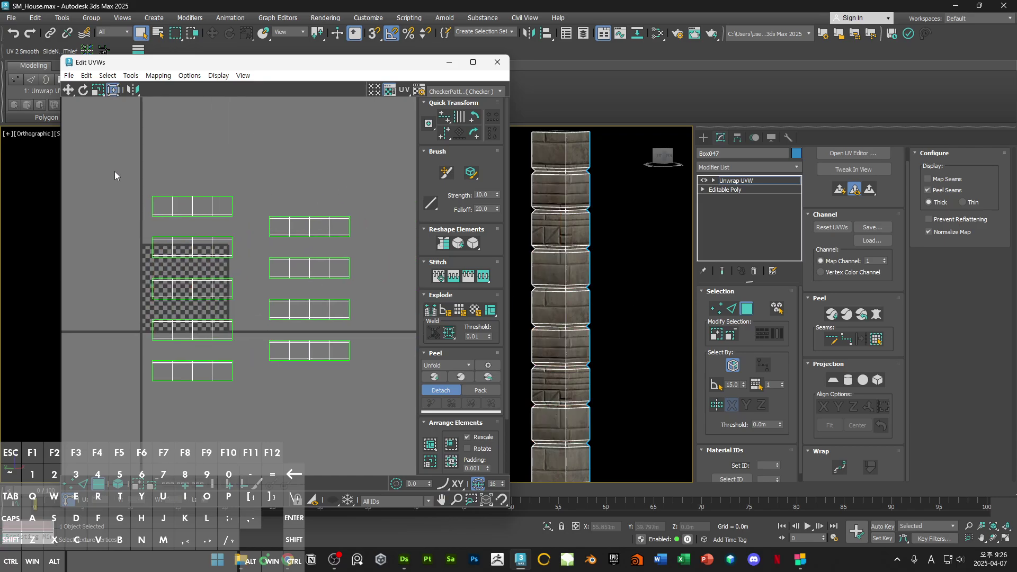
# Step: Select all the block-row UV shells, open the UltTrimUV tool and arrange its window beside a smaller UV editor
pyautogui.hotkey('ctrl', 'a')
pyautogui.moveTo(272, 63); pyautogui.dragTo(258, 181)
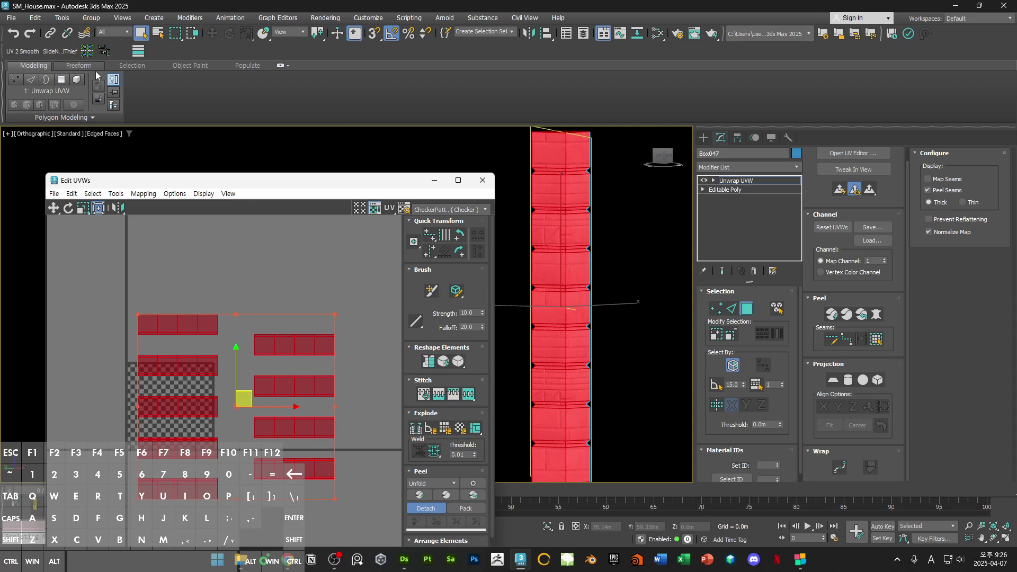
pyautogui.click(138, 51)
pyautogui.moveTo(466, 78); pyautogui.dragTo(21, 135)
pyautogui.moveTo(212, 180); pyautogui.dragTo(272, 129)
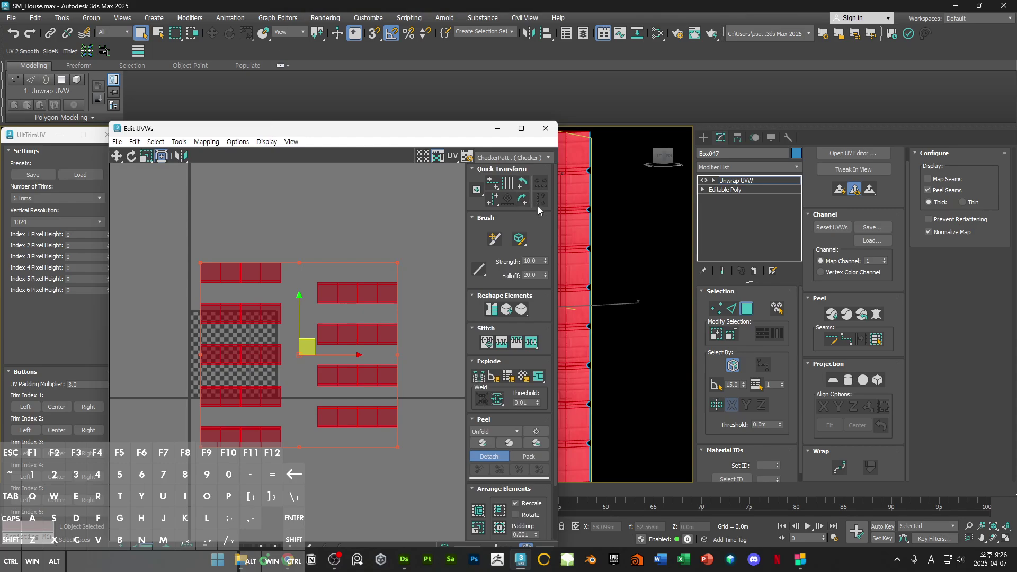
pyautogui.moveTo(560, 213); pyautogui.dragTo(437, 213)
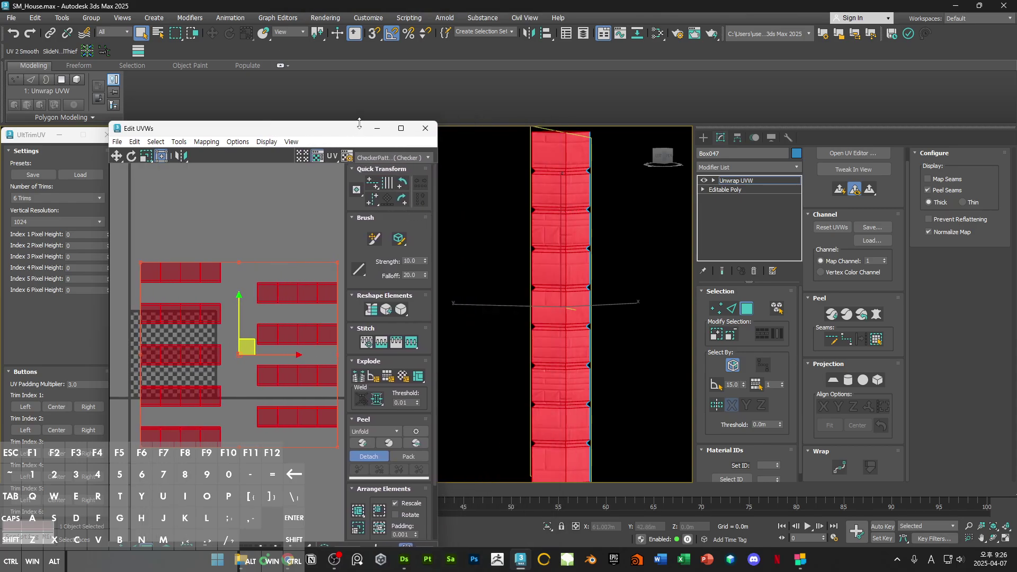
pyautogui.moveTo(359, 123)
pyautogui.mouseDown()
pyautogui.moveTo(348, 227)
pyautogui.moveTo(355, 142)
pyautogui.mouseUp()
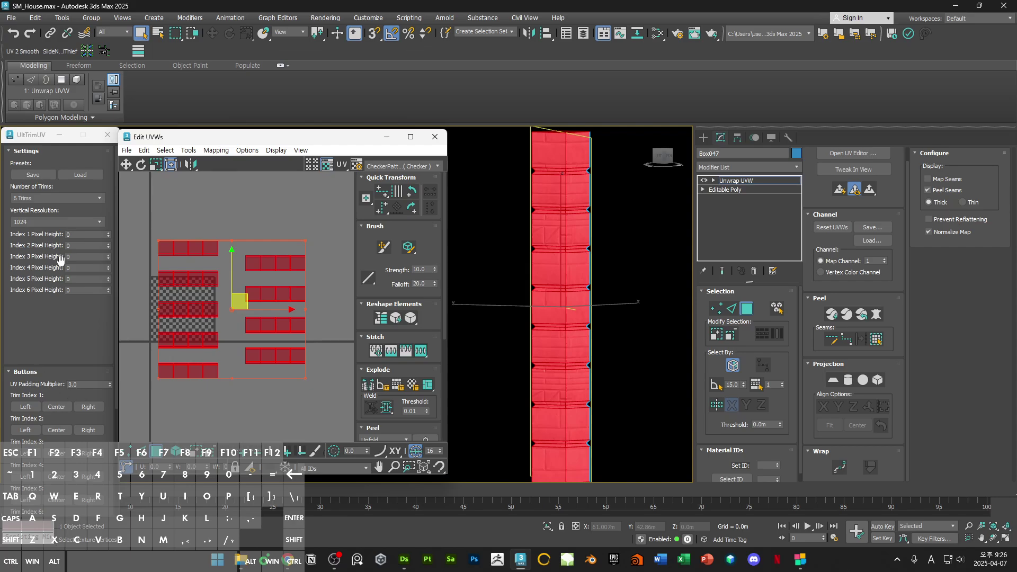
# Step: Set the Index 1 pixel height to 128 and fit all selected shells to the left of Trim Index 1
pyautogui.click(75, 236)
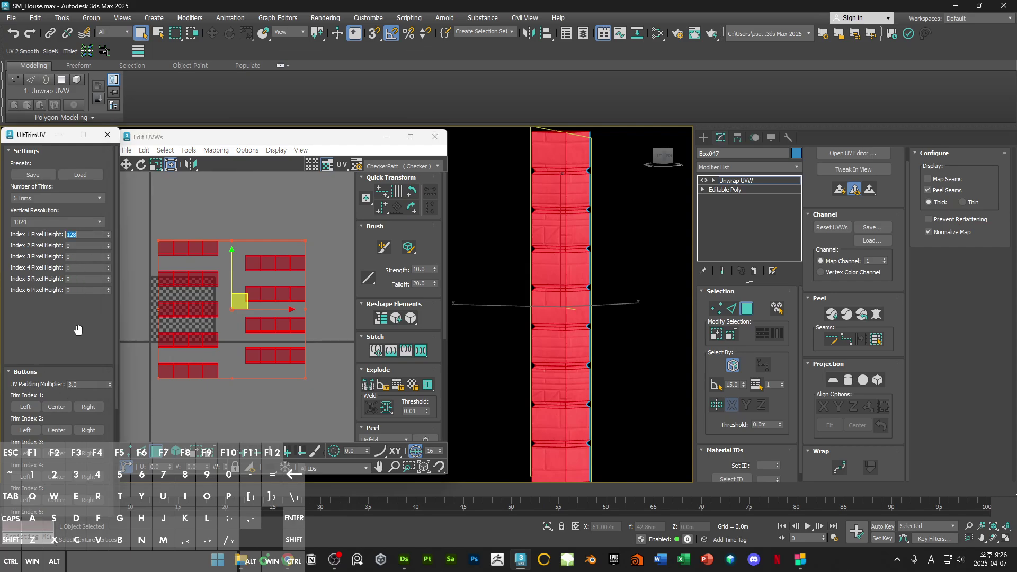
pyautogui.scroll(5, 178, 275)
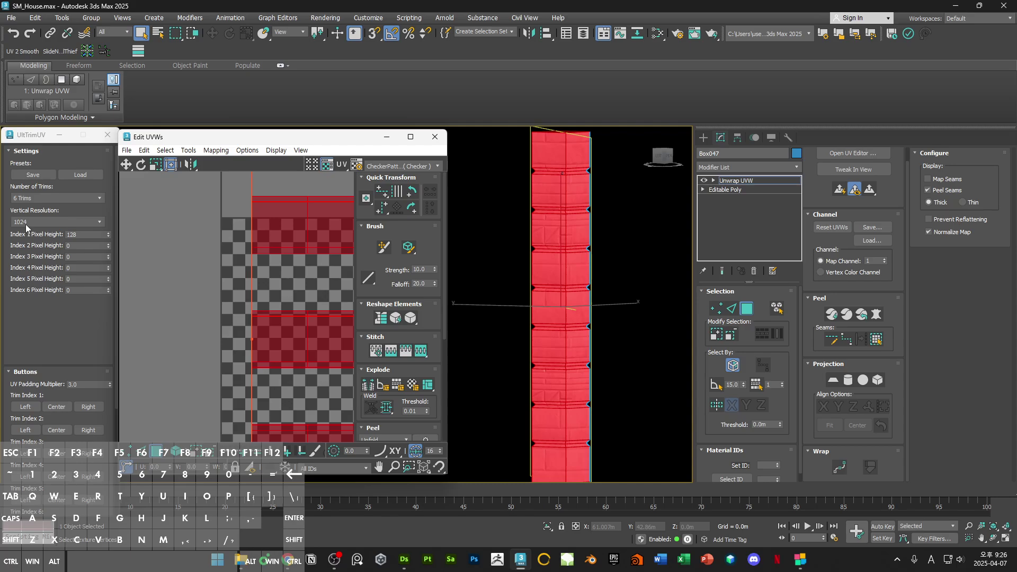
pyautogui.scroll(-2, 204, 218)
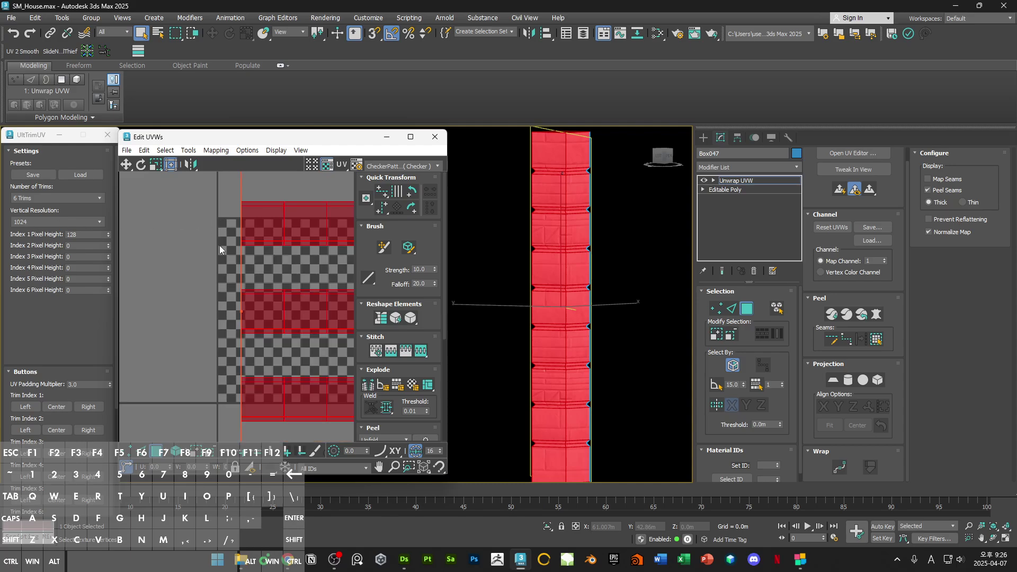
pyautogui.scroll(-5, 224, 216)
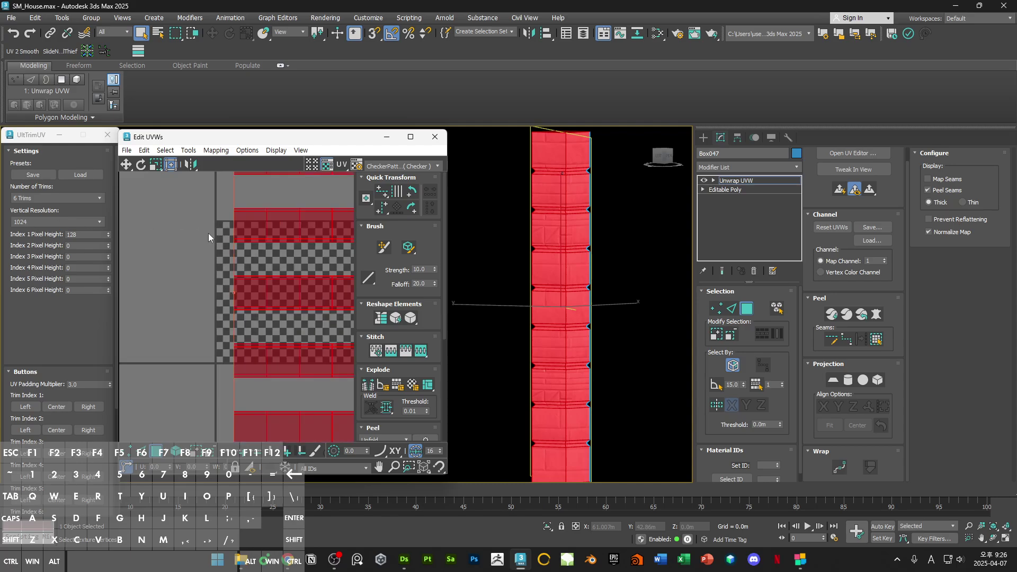
pyautogui.moveTo(193, 247); pyautogui.dragTo(214, 265, button='middle')
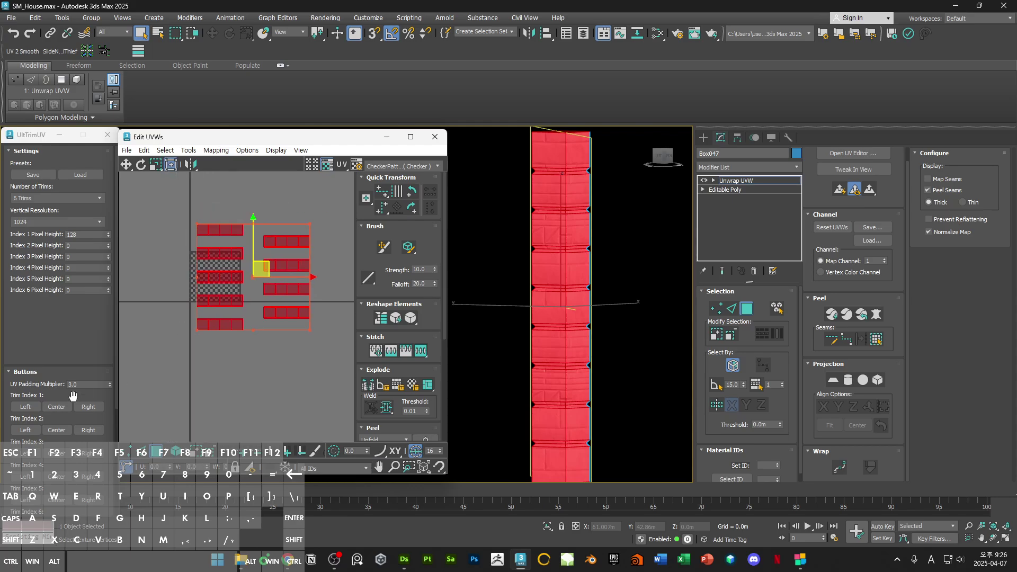
pyautogui.click(26, 407)
pyautogui.scroll(3, 193, 254)
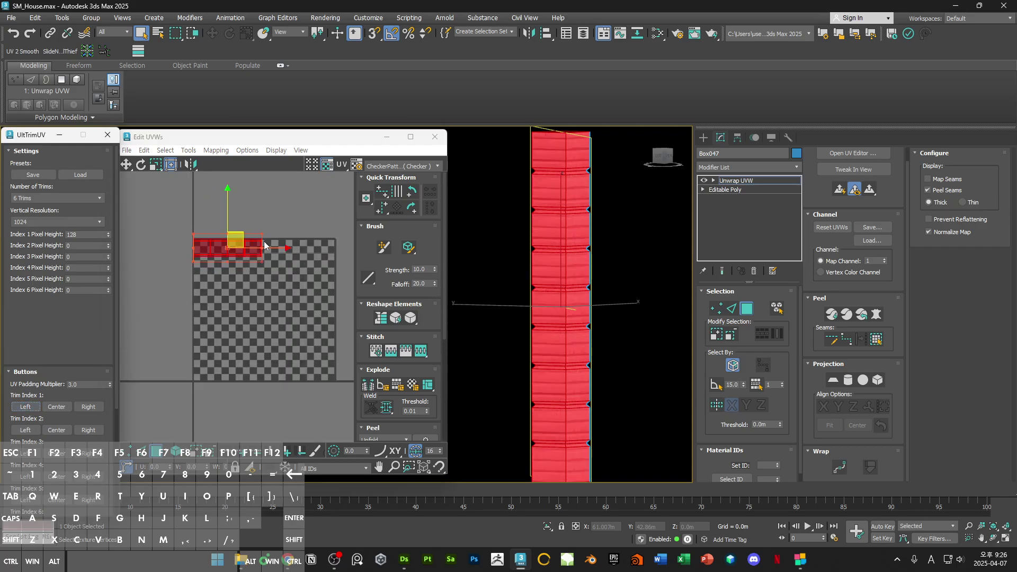
# Step: Examine how the stacked block shells line up with each other and with the trim strip at their outer edges and corners
pyautogui.scroll(4, 266, 244)
pyautogui.click(240, 297)
pyautogui.moveTo(240, 296); pyautogui.dragTo(286, 302, button='middle')
pyautogui.click(175, 452)
pyautogui.moveTo(217, 267); pyautogui.dragTo(274, 268, button='middle')
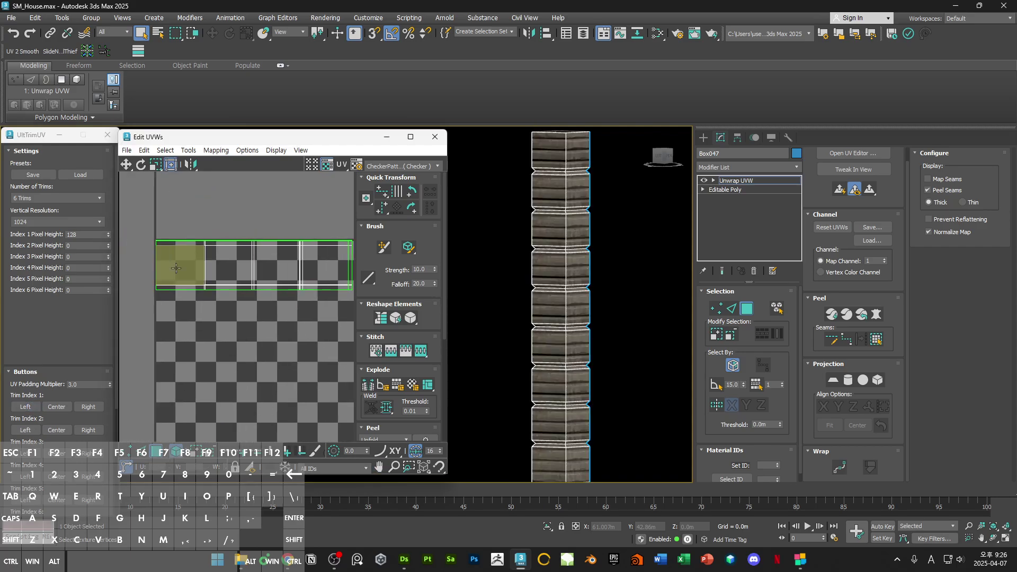
pyautogui.scroll(5, 157, 227)
pyautogui.scroll(-4, 160, 294)
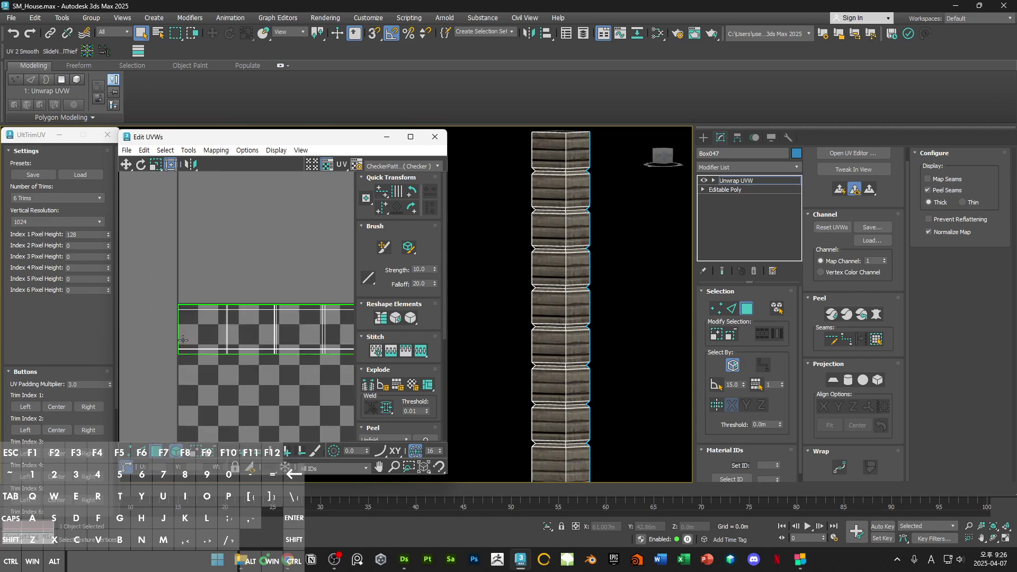
pyautogui.scroll(6, 233, 315)
pyautogui.moveTo(238, 306); pyautogui.dragTo(238, 308)
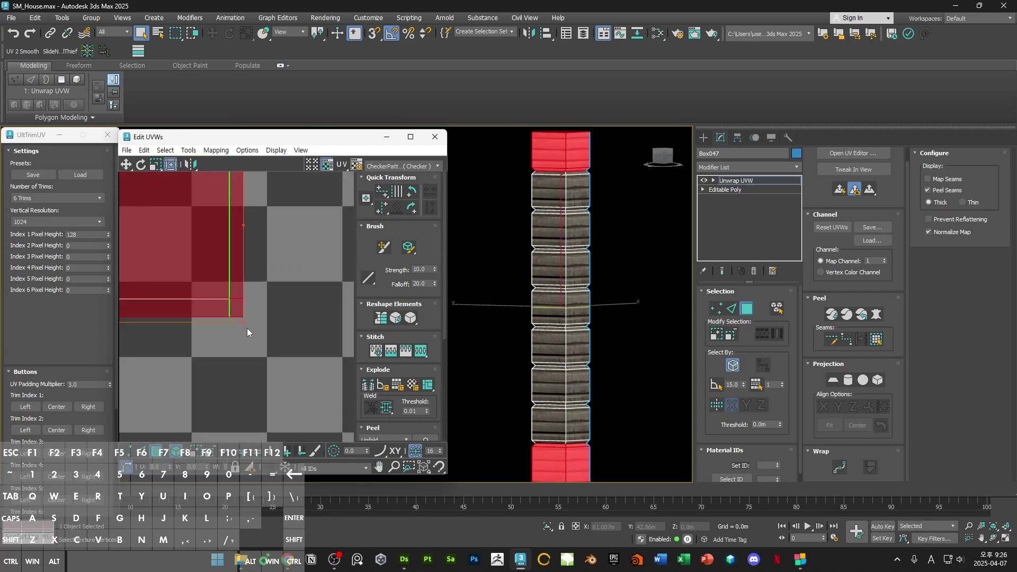
pyautogui.click(252, 206)
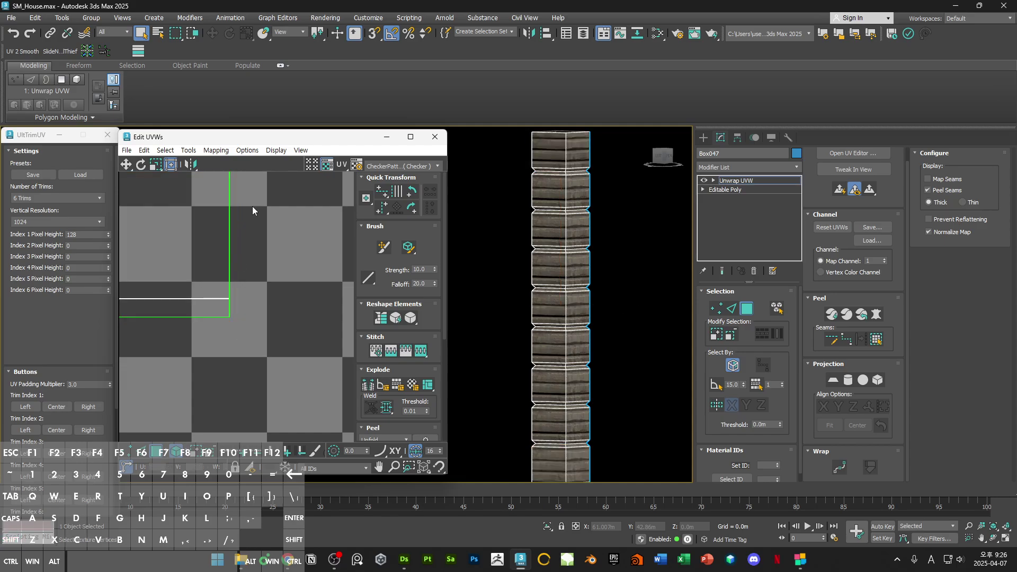
# Step: Align the vertices at the right end of the stacked block shells into one straight vertical edge
pyautogui.scroll(-4, 239, 327)
pyautogui.click(172, 456)
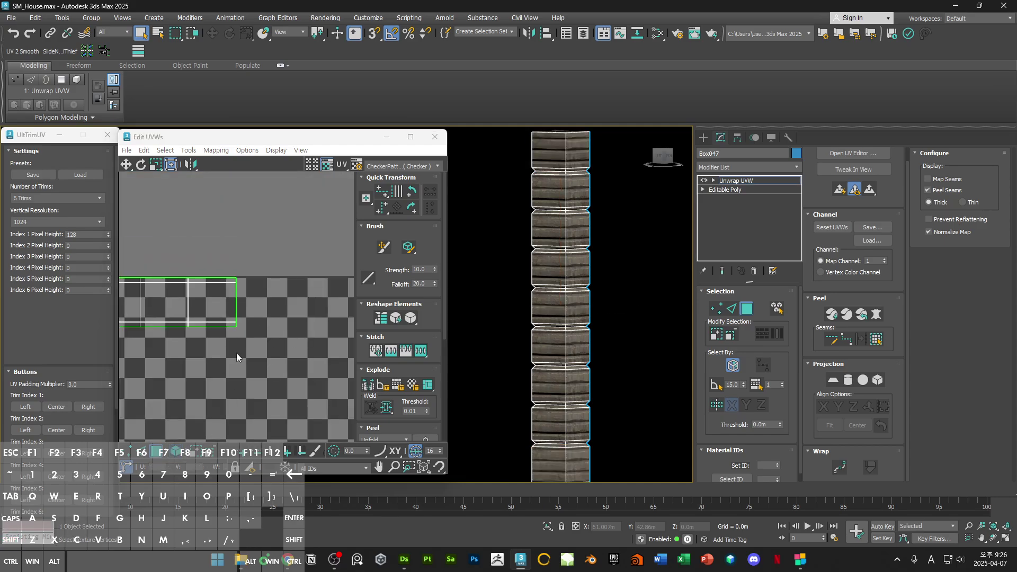
pyautogui.press('1')
pyautogui.moveTo(236, 352); pyautogui.dragTo(286, 340, button='middle')
pyautogui.moveTo(275, 247); pyautogui.dragTo(297, 330)
pyautogui.moveTo(283, 304); pyautogui.dragTo(306, 306, button='middle')
pyautogui.scroll(-3, 306, 306)
pyautogui.moveTo(382, 209); pyautogui.dragTo(381, 196)
pyautogui.click(270, 251)
# Step: Select all the block shells and show Map #15 (Normal Bump) as the UV background with the multi-tile display on
pyautogui.scroll(-2, 270, 251)
pyautogui.press('3')
pyautogui.moveTo(174, 237); pyautogui.dragTo(375, 369)
pyautogui.moveTo(333, 302); pyautogui.dragTo(297, 264, button='middle')
pyautogui.click(404, 164)
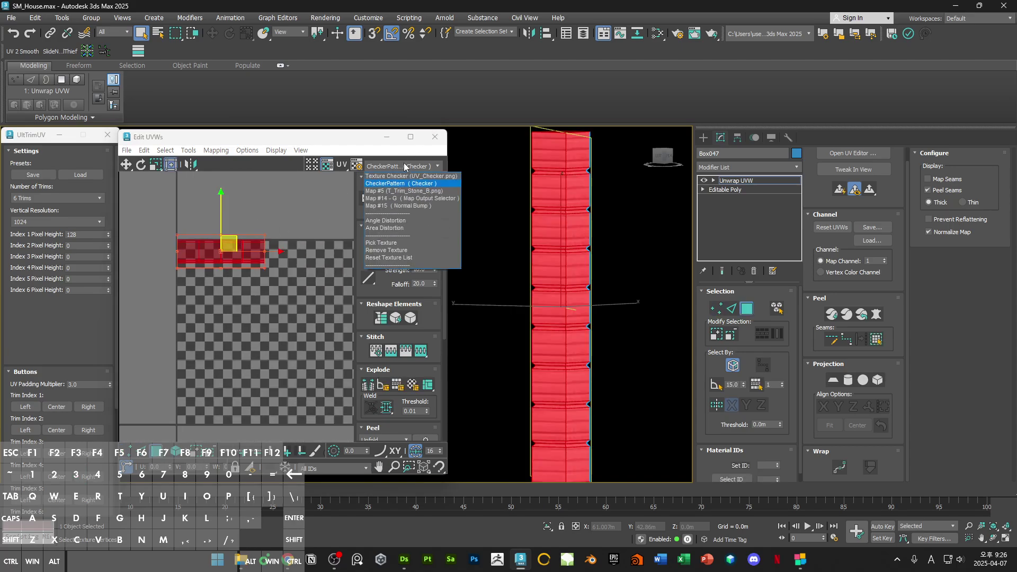
pyautogui.click(395, 207)
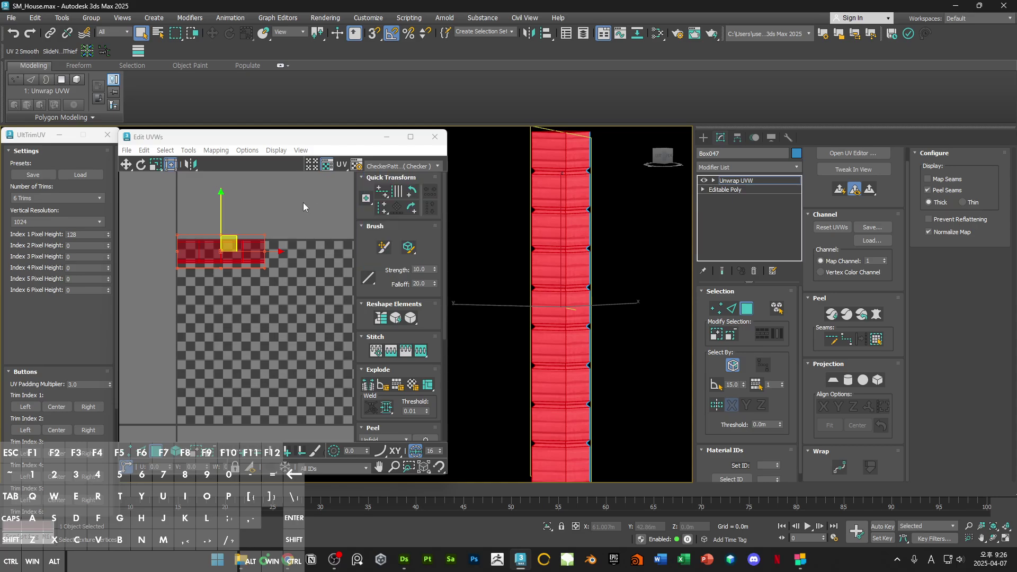
pyautogui.click(395, 167)
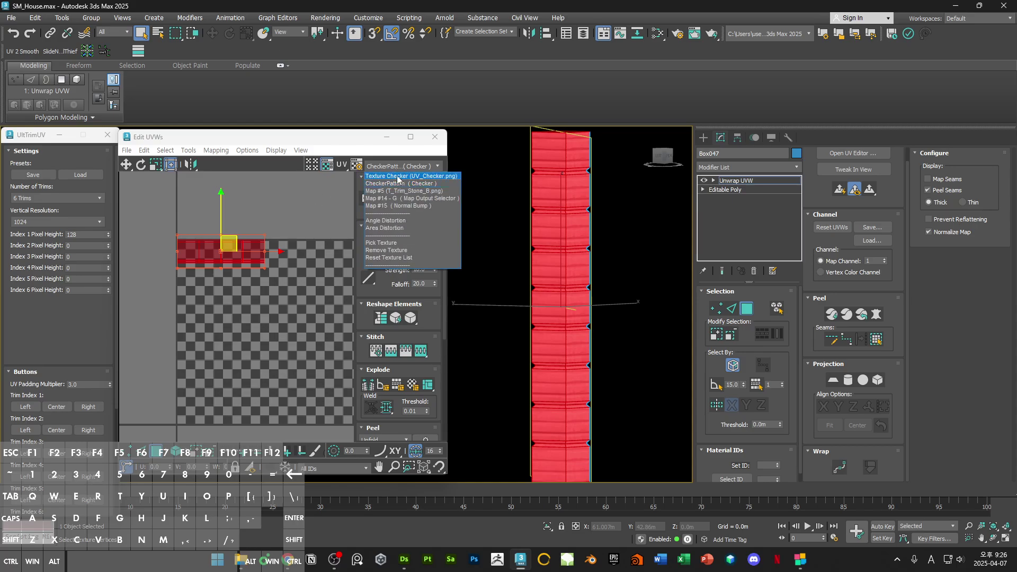
pyautogui.click(417, 206)
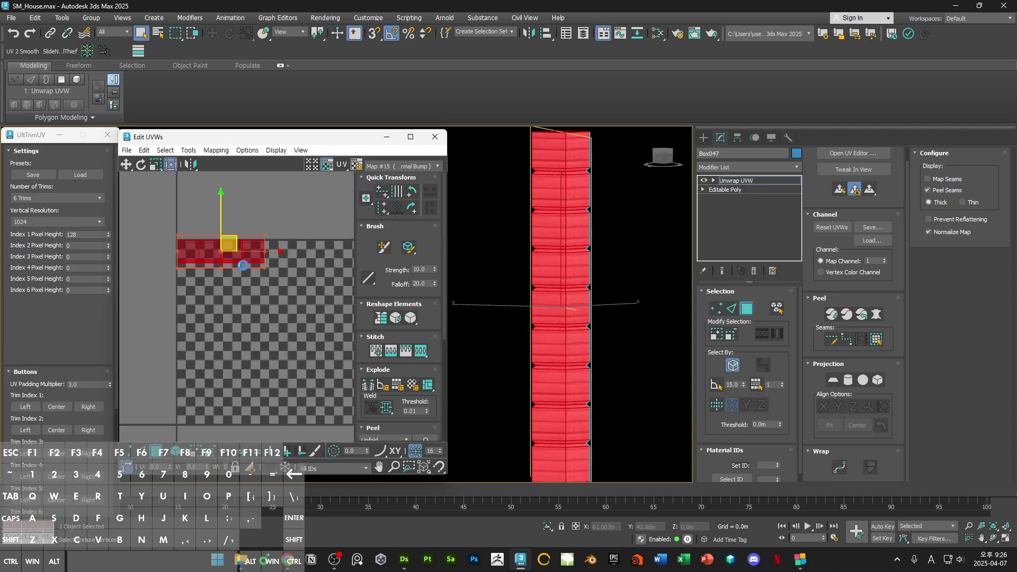
pyautogui.click(311, 165)
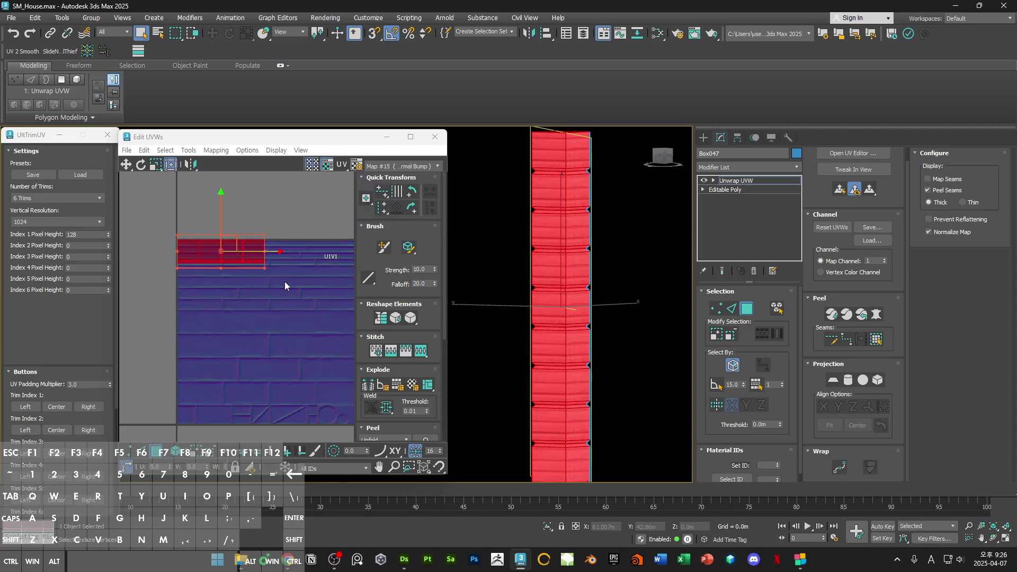
# Step: Try the shells on a taller stone course lower in the texture and check the blocks on the pillar
pyautogui.scroll(-5, 265, 296)
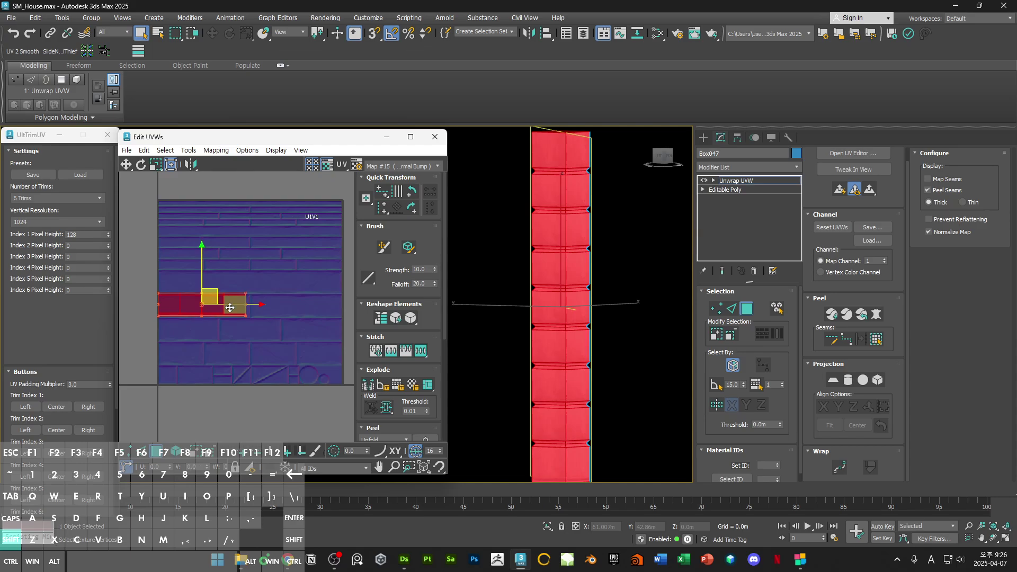
pyautogui.scroll(5, 230, 307)
pyautogui.moveTo(559, 282); pyautogui.dragTo(577, 289, button='middle')
pyautogui.press('F2')
pyautogui.keyDown('alt'); pyautogui.moveTo(599, 209); pyautogui.dragTo(555, 199, button='middle'); pyautogui.keyUp('alt')
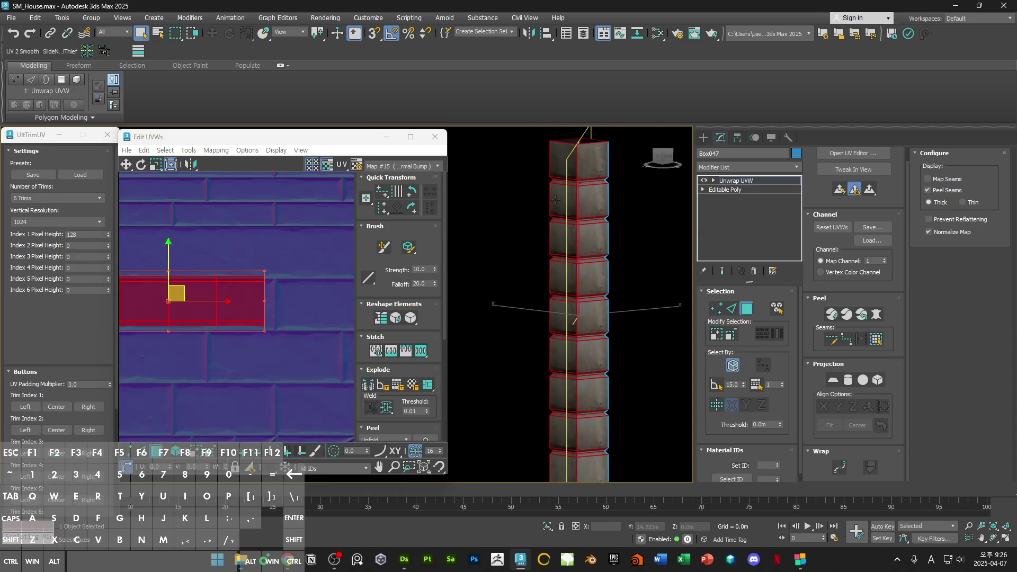
# Step: Break every second face column out of the block shells and fit all shells to the left of Trim Index 1
pyautogui.click(233, 260)
pyautogui.moveTo(233, 259); pyautogui.dragTo(330, 242, button='middle')
pyautogui.moveTo(327, 231); pyautogui.dragTo(319, 327)
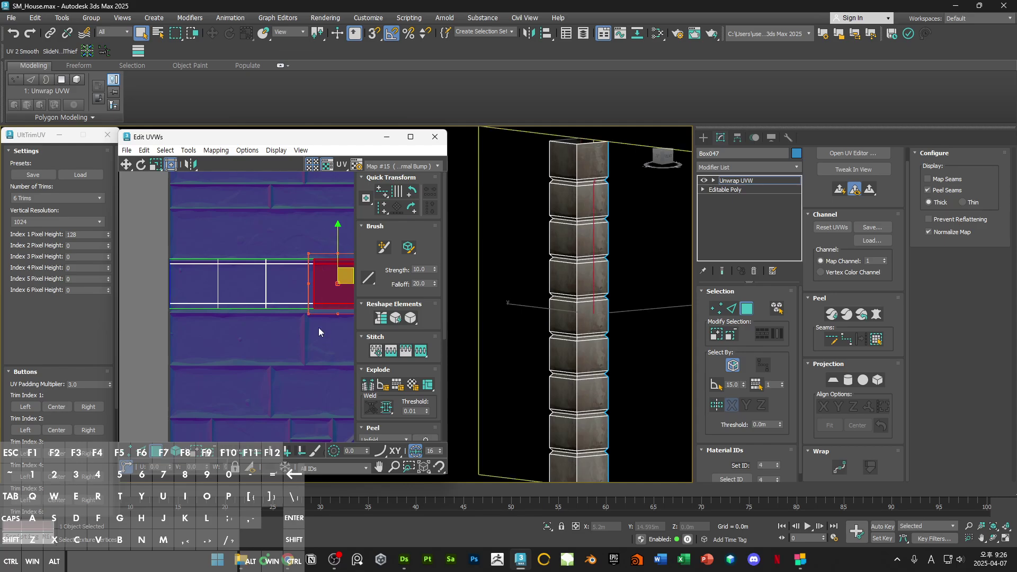
pyautogui.keyDown('ctrl'); pyautogui.click(242, 284); pyautogui.keyUp('ctrl')
pyautogui.rightClick(246, 281)
pyautogui.click(249, 352)
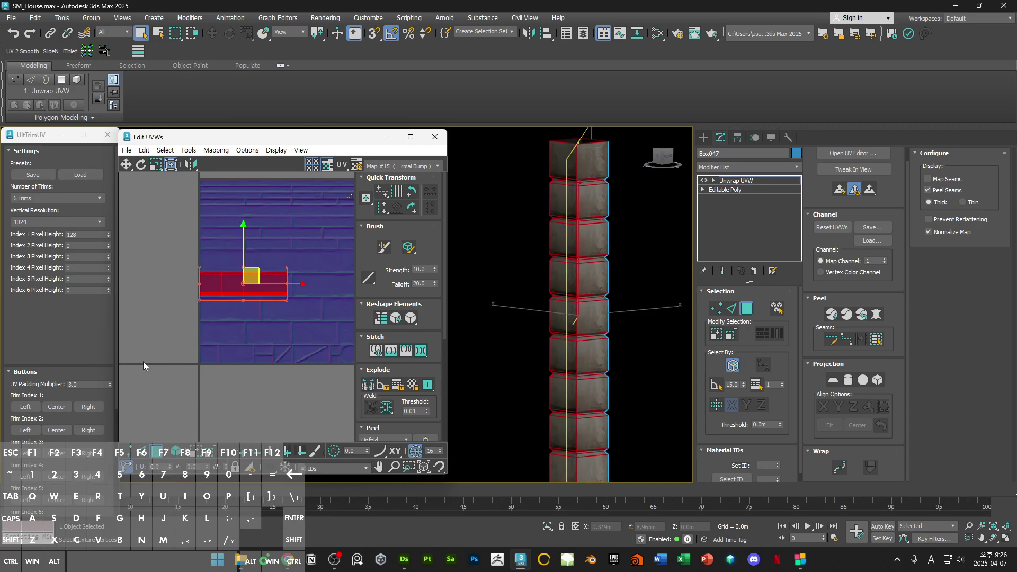
pyautogui.click(24, 406)
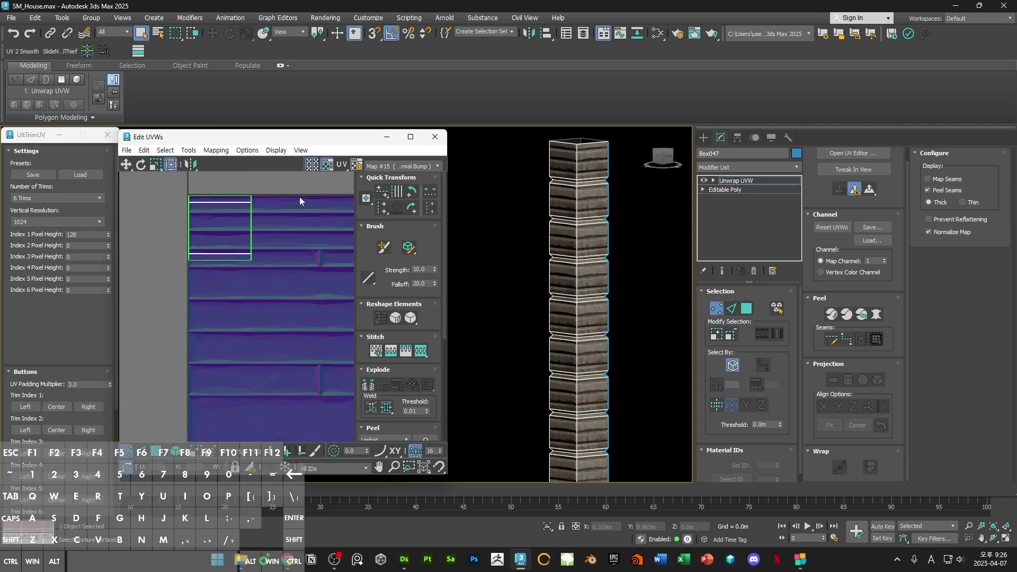
# Step: Align the right-edge vertices of the stacked single-face shells vertically
pyautogui.moveTo(299, 192); pyautogui.dragTo(240, 272)
pyautogui.click(378, 205)
pyautogui.scroll(1, 257, 265)
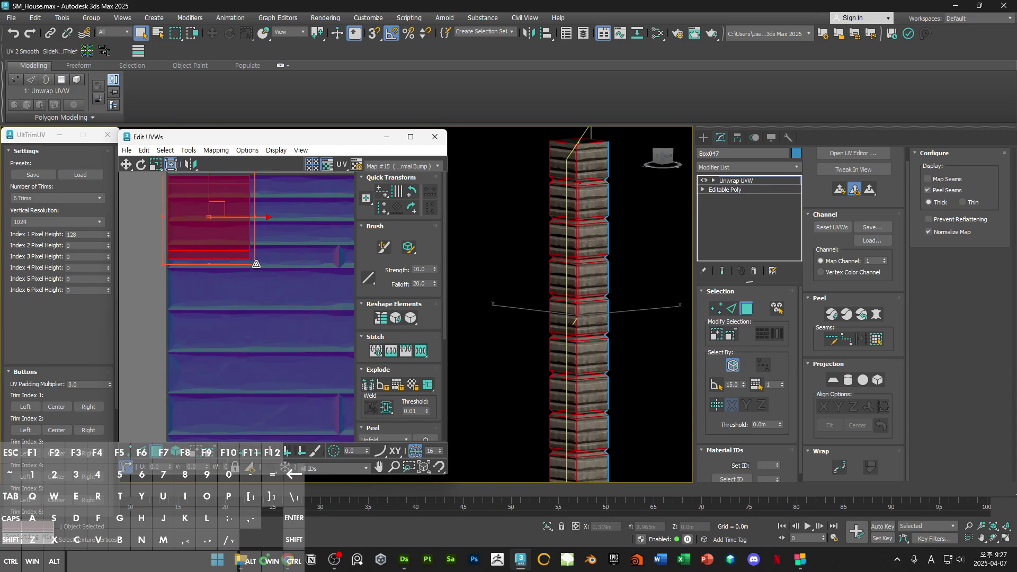
# Step: Move all stacked shells onto the square stone at the texture's bottom-left corner, scale them to fill it, and check the pillar
pyautogui.scroll(-2, 257, 266)
pyautogui.keyDown('shift'); pyautogui.moveTo(236, 242); pyautogui.dragTo(238, 437); pyautogui.keyUp('shift')
pyautogui.moveTo(242, 437); pyautogui.dragTo(213, 216, button='middle')
pyautogui.moveTo(209, 214); pyautogui.dragTo(212, 397)
pyautogui.moveTo(212, 397); pyautogui.dragTo(218, 265, button='middle')
pyautogui.moveTo(208, 275); pyautogui.dragTo(202, 293)
pyautogui.scroll(2, 191, 327)
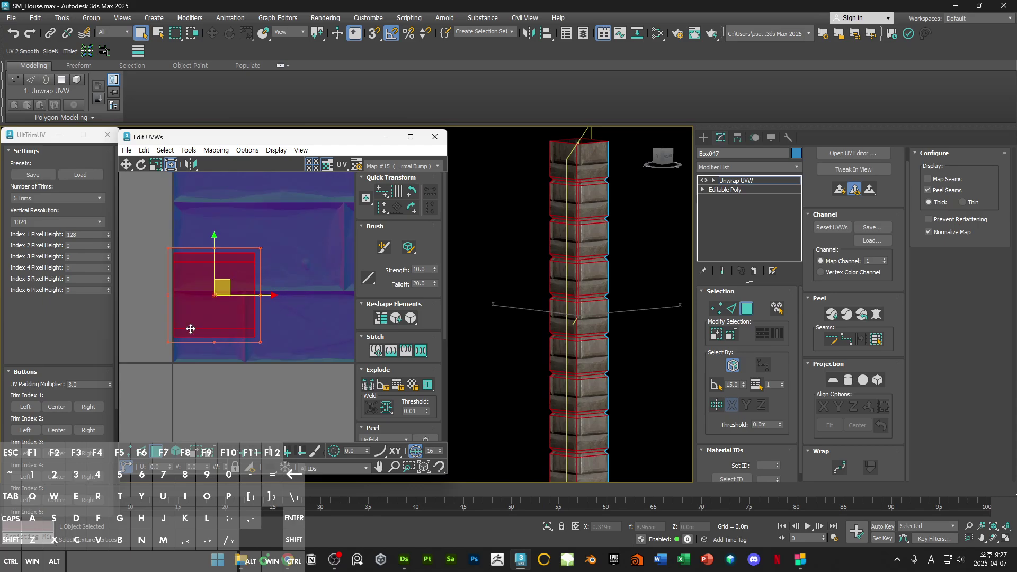
pyautogui.moveTo(190, 329)
pyautogui.mouseDown()
pyautogui.moveTo(199, 321)
pyautogui.moveTo(198, 346)
pyautogui.mouseUp()
pyautogui.moveTo(283, 259); pyautogui.dragTo(267, 279)
pyautogui.keyDown('alt'); pyautogui.moveTo(582, 264); pyautogui.dragTo(700, 274, button='middle'); pyautogui.keyUp('alt')
pyautogui.scroll(4, 591, 268)
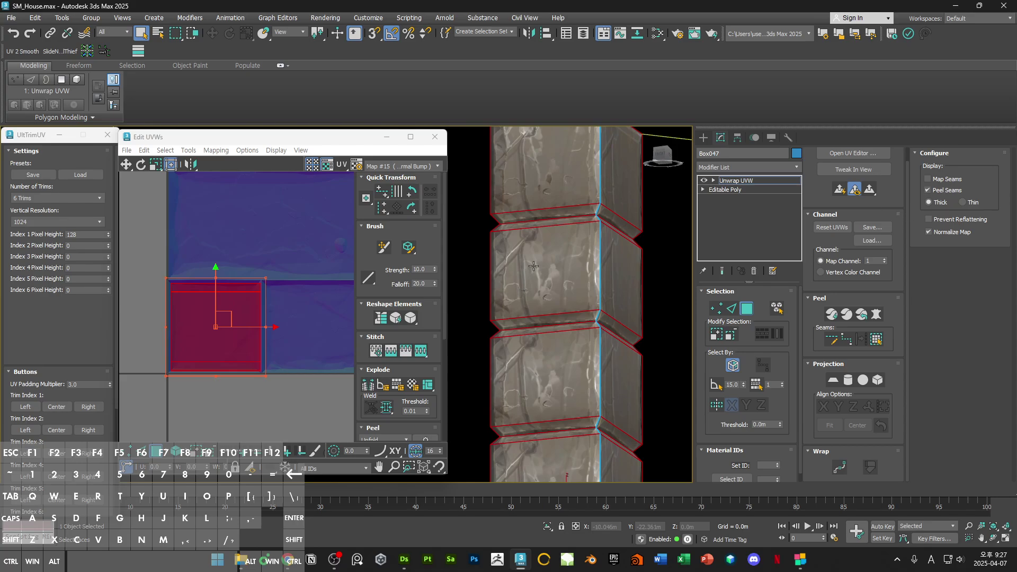
# Step: Try the shells further along the bottom stone row and on the first stone of the row above
pyautogui.scroll(-3, 290, 288)
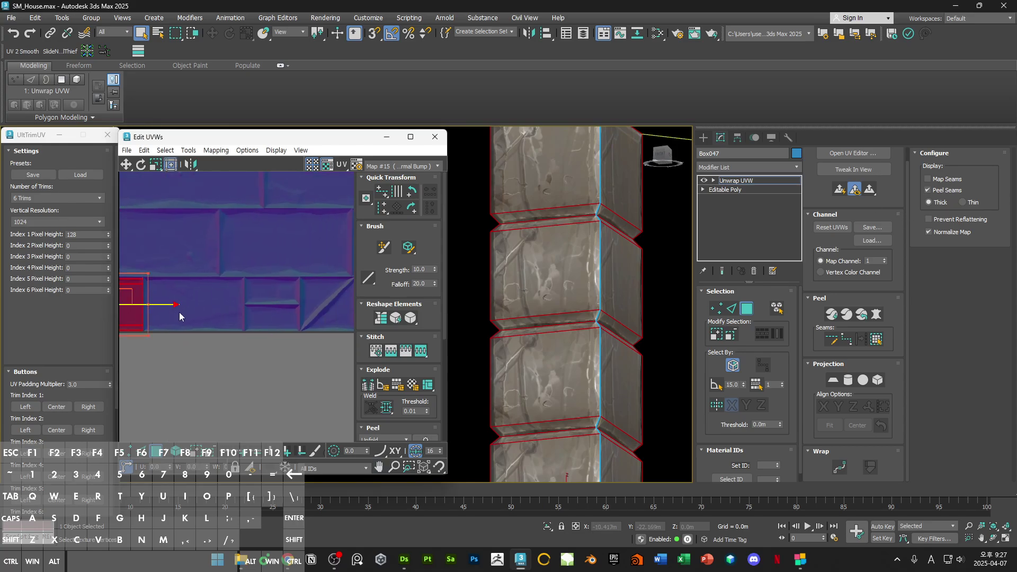
pyautogui.moveTo(159, 306); pyautogui.dragTo(212, 307)
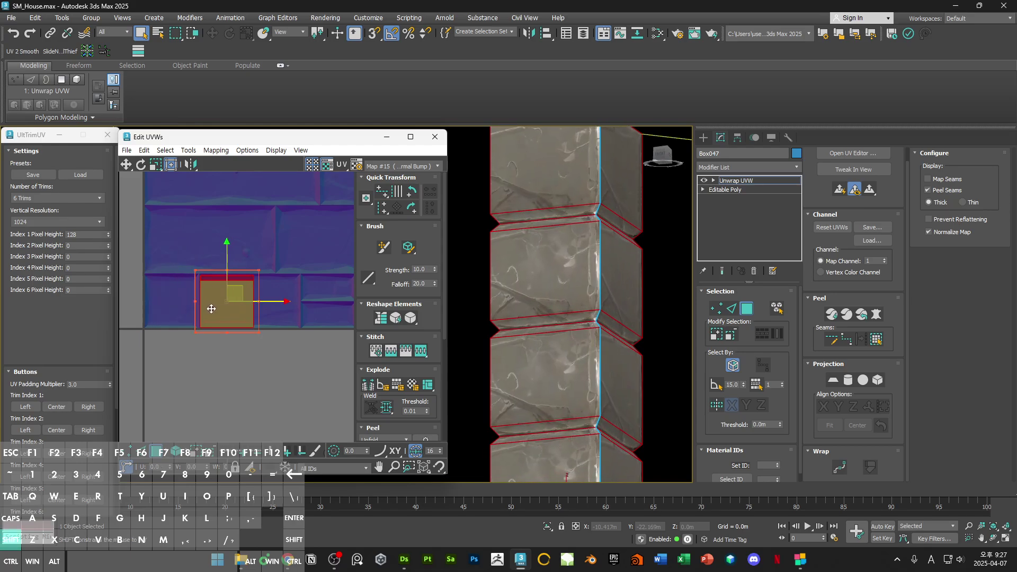
pyautogui.moveTo(258, 332); pyautogui.dragTo(264, 336, button='middle')
pyautogui.moveTo(222, 341); pyautogui.dragTo(177, 289)
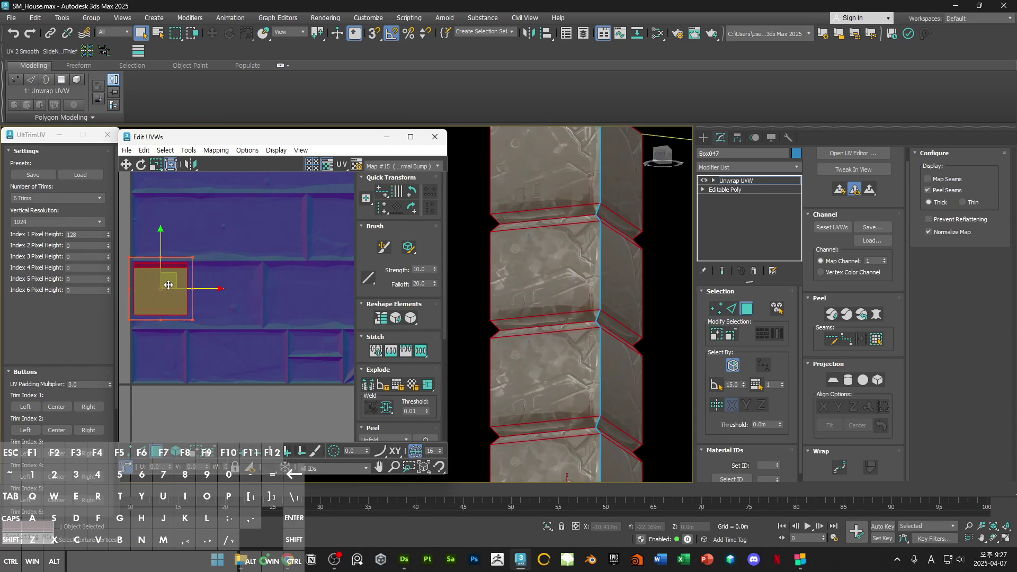
# Step: Try stretching the shells over the whole first stone of the second-lowest row and examine the blocks on the pillar
pyautogui.scroll(-5, 178, 286)
pyautogui.scroll(5, 178, 283)
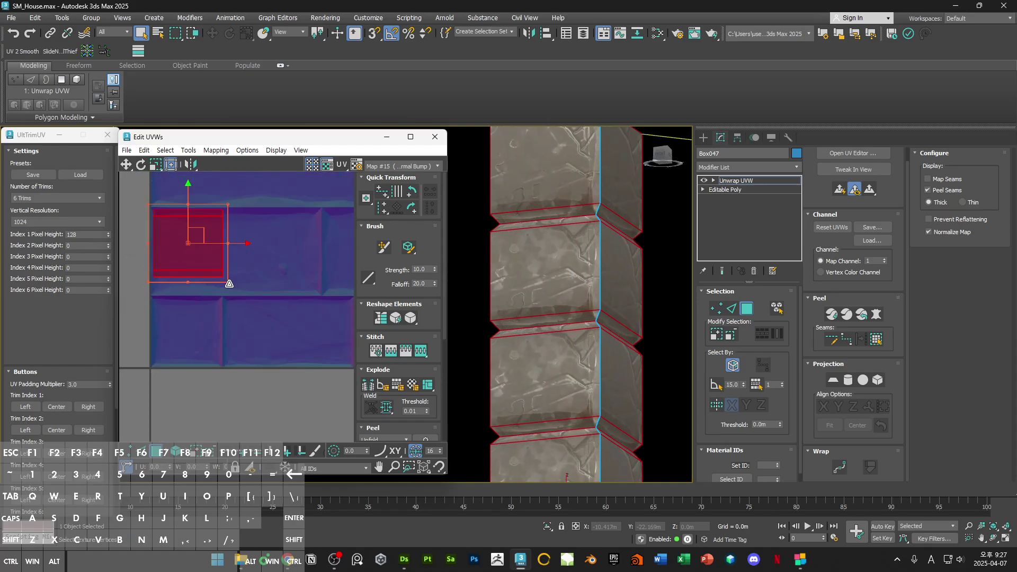
pyautogui.moveTo(309, 286); pyautogui.dragTo(322, 294)
pyautogui.click(326, 298)
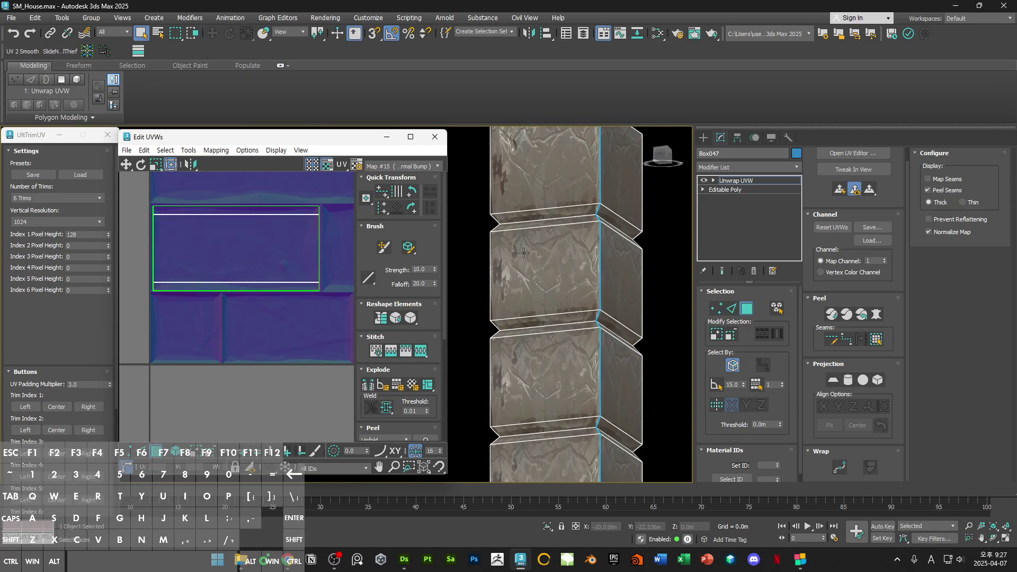
pyautogui.keyDown('alt'); pyautogui.moveTo(523, 253); pyautogui.dragTo(635, 307, button='middle'); pyautogui.keyUp('alt')
pyautogui.scroll(-2, 337, 284)
pyautogui.click(283, 292)
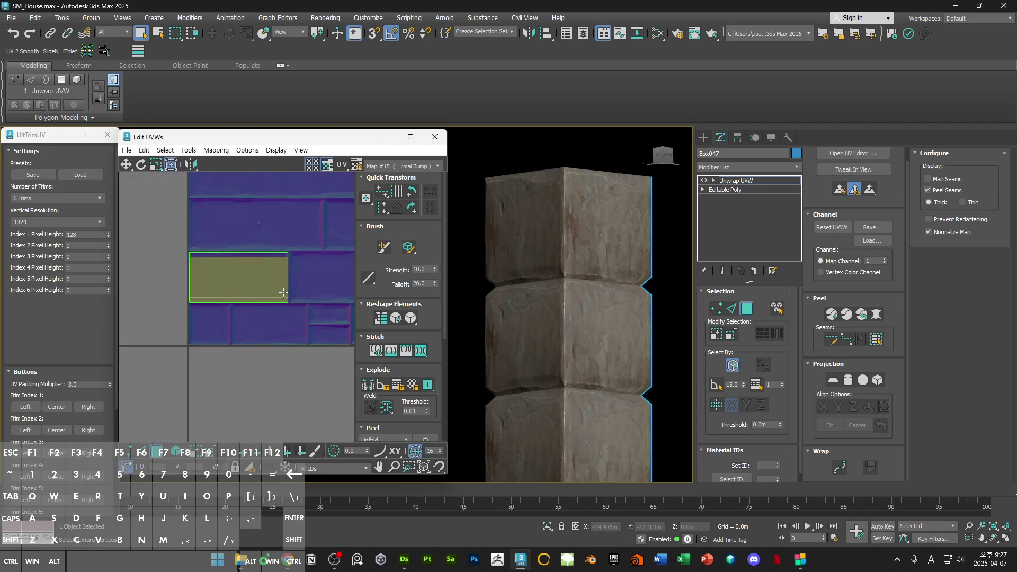
pyautogui.click(237, 299)
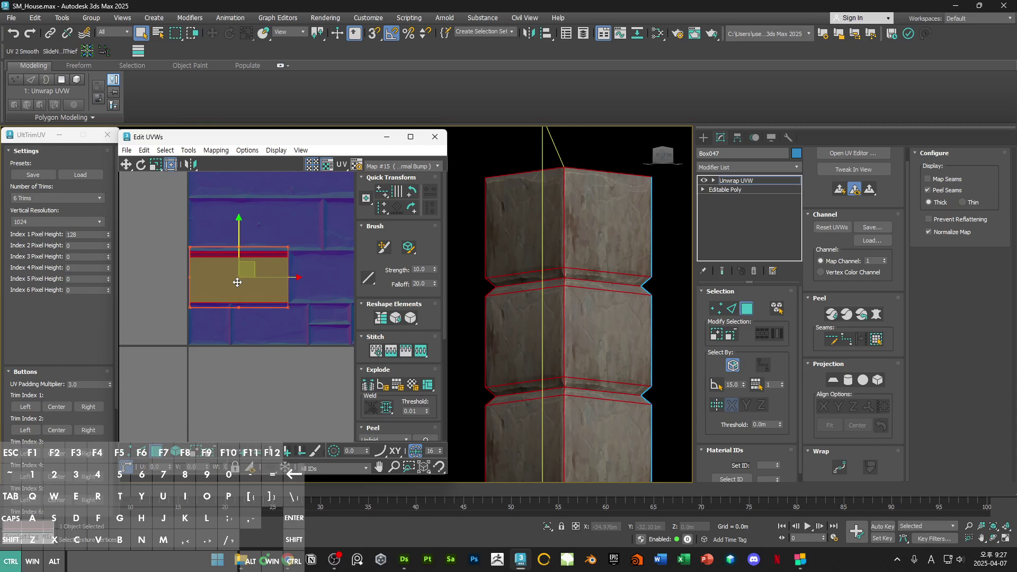
# Step: Undo the shell moves and stretching back to the fit on the bottom-left square stone
pyautogui.hotkey('ctrl', 'z')
pyautogui.hotkey('ctrl', 'z')
pyautogui.hotkey('ctrl', 'z')
pyautogui.hotkey('ctrl', 'z')
pyautogui.hotkey('ctrl', 'z')
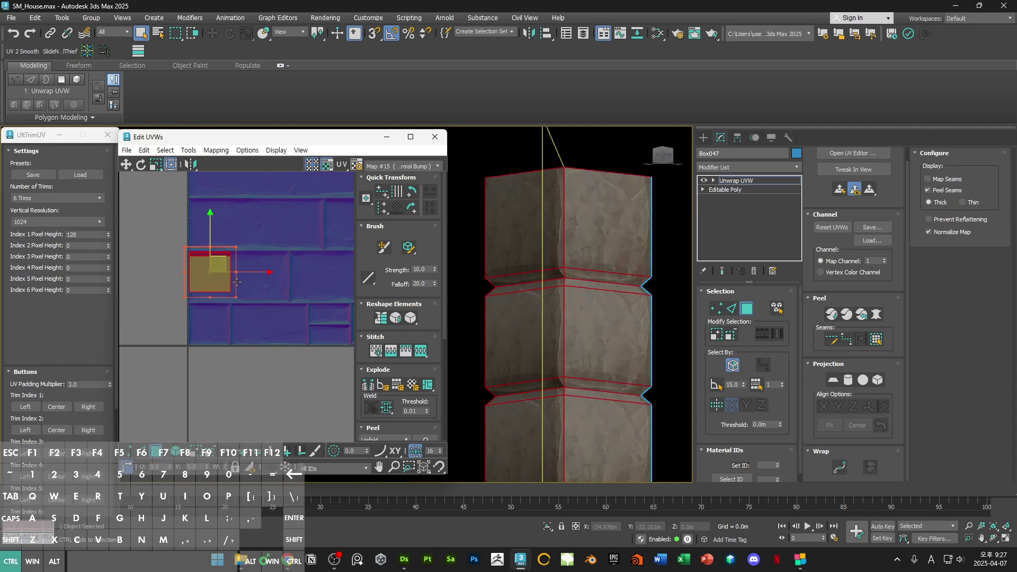
pyautogui.hotkey('ctrl', 'z')
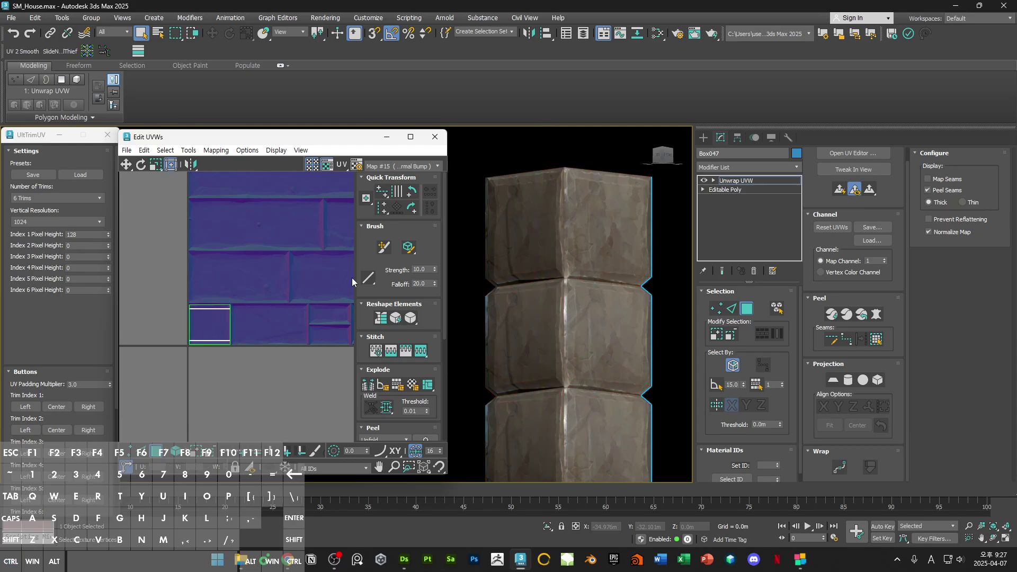
# Step: Select every second block face down one side of the pillar and rotate their UVs by 90 degrees
pyautogui.moveTo(509, 289)
pyautogui.keyDown('alt'); pyautogui.mouseDown(button='middle')
pyautogui.moveTo(553, 286)
pyautogui.moveTo(518, 290)
pyautogui.mouseUp(button='middle'); pyautogui.keyUp('alt')
pyautogui.click(519, 280)
pyautogui.keyDown('ctrl'); pyautogui.click(556, 275); pyautogui.keyUp('ctrl')
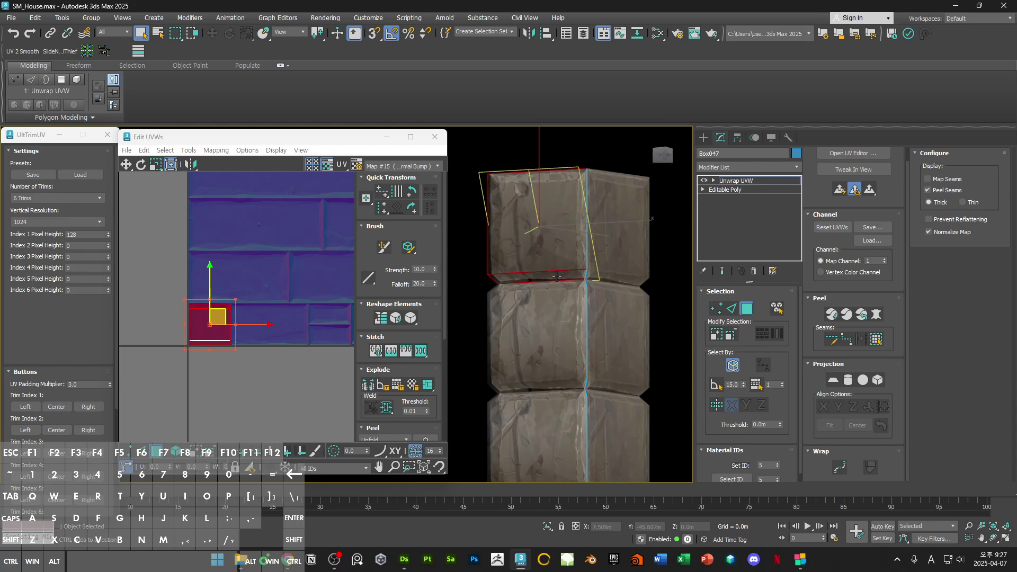
pyautogui.press('F2')
pyautogui.scroll(-3, 575, 272)
pyautogui.keyDown('ctrl'); pyautogui.click(580, 269); pyautogui.keyUp('ctrl')
pyautogui.keyDown('ctrl'); pyautogui.click(578, 281); pyautogui.keyUp('ctrl')
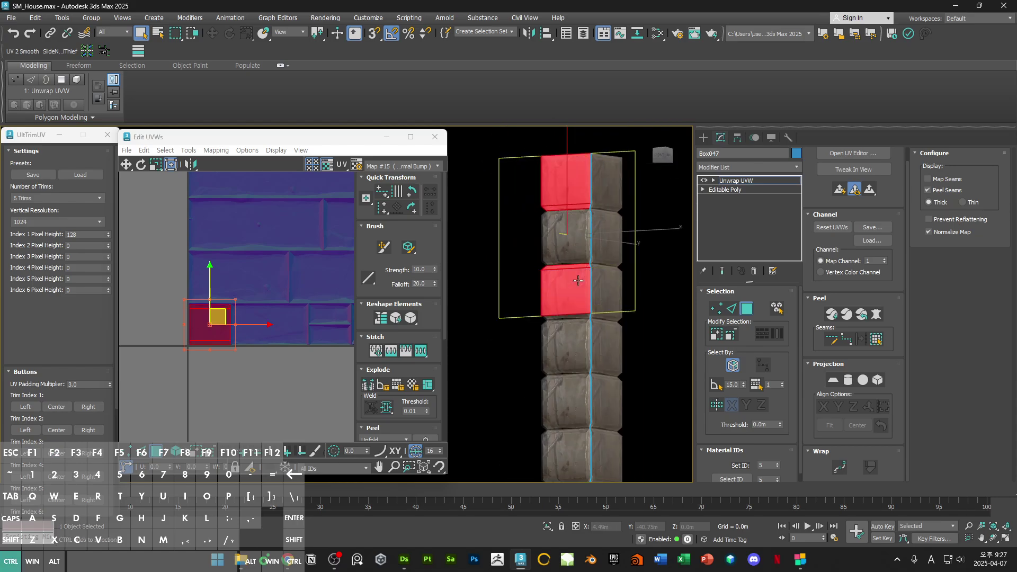
pyautogui.keyDown('ctrl'); pyautogui.click(577, 316); pyautogui.keyUp('ctrl')
pyautogui.moveTo(580, 374); pyautogui.dragTo(553, 238, button='middle')
pyautogui.keyDown('ctrl'); pyautogui.click(552, 265); pyautogui.keyUp('ctrl')
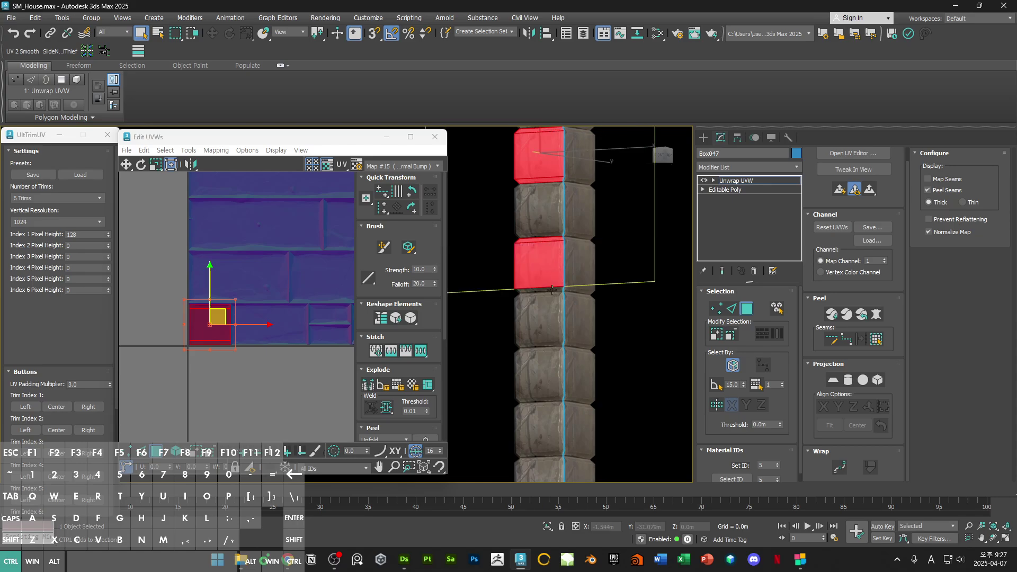
pyautogui.moveTo(564, 339); pyautogui.dragTo(521, 314, button='middle')
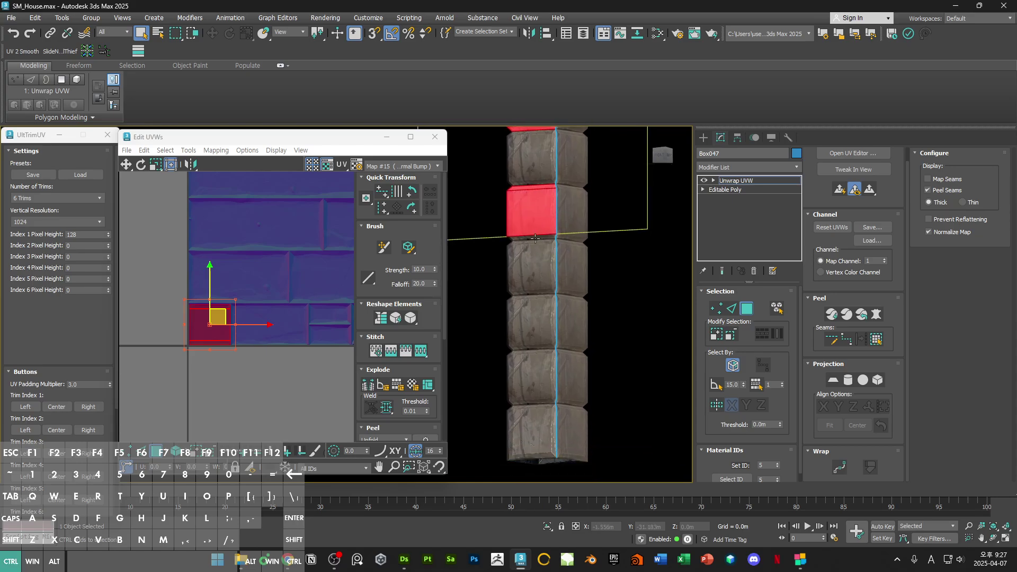
pyautogui.keyDown('ctrl'); pyautogui.click(531, 306); pyautogui.keyUp('ctrl')
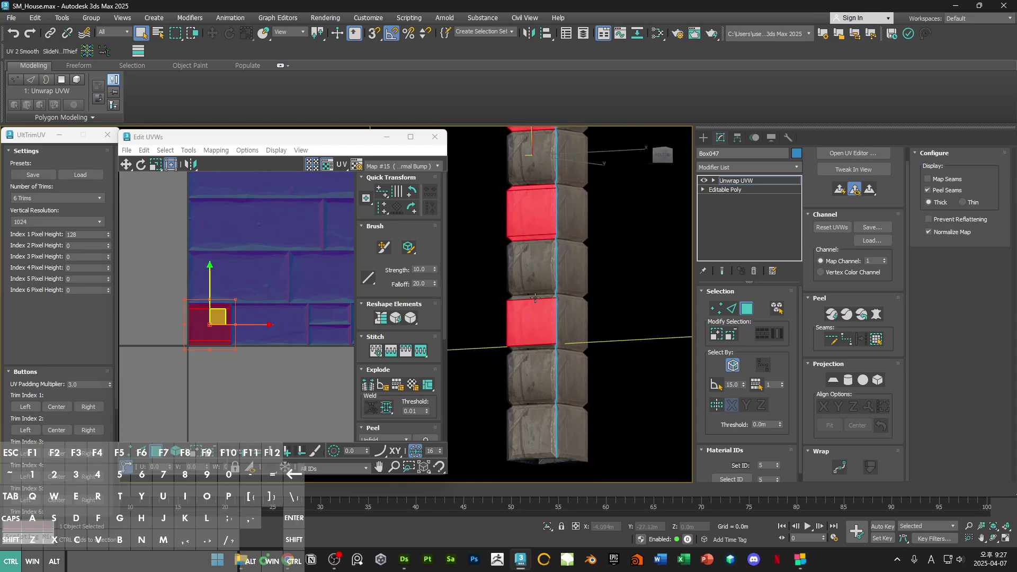
pyautogui.keyDown('ctrl'); pyautogui.click(541, 413); pyautogui.keyUp('ctrl')
pyautogui.click(414, 210)
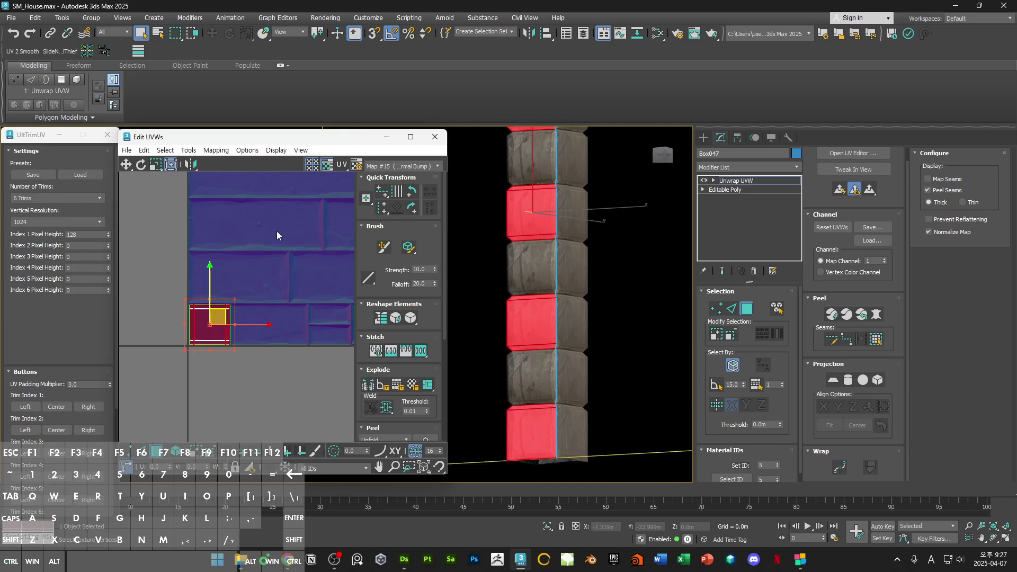
pyautogui.click(277, 231)
# Step: Select every second block face down the adjacent side of the pillar, starting from the second block, and rotate their UVs by 90 degrees
pyautogui.keyDown('ctrl'); pyautogui.keyDown('alt'); pyautogui.moveTo(609, 170); pyautogui.dragTo(540, 217, button='middle'); pyautogui.keyUp('alt'); pyautogui.keyUp('ctrl')
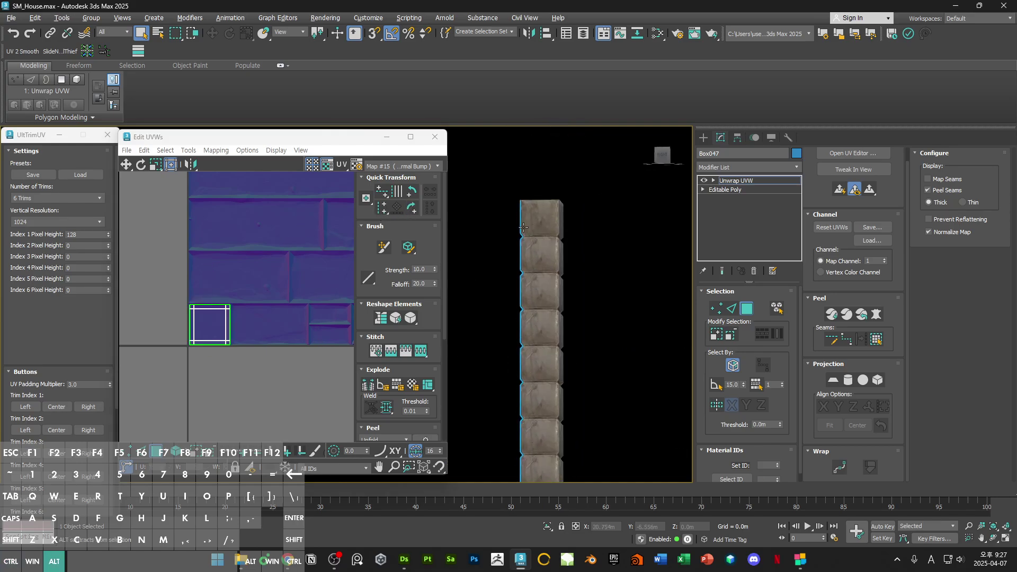
pyautogui.click(540, 216)
pyautogui.scroll(4, 541, 228)
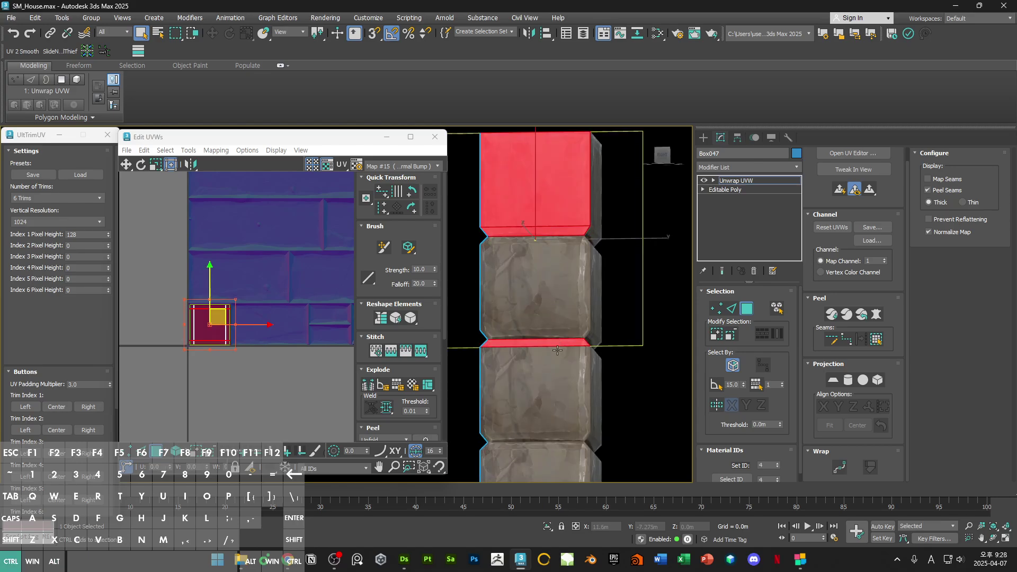
pyautogui.keyDown('alt'); pyautogui.moveTo(548, 367); pyautogui.dragTo(529, 174, button='middle'); pyautogui.keyUp('alt')
pyautogui.scroll(-3, 534, 223)
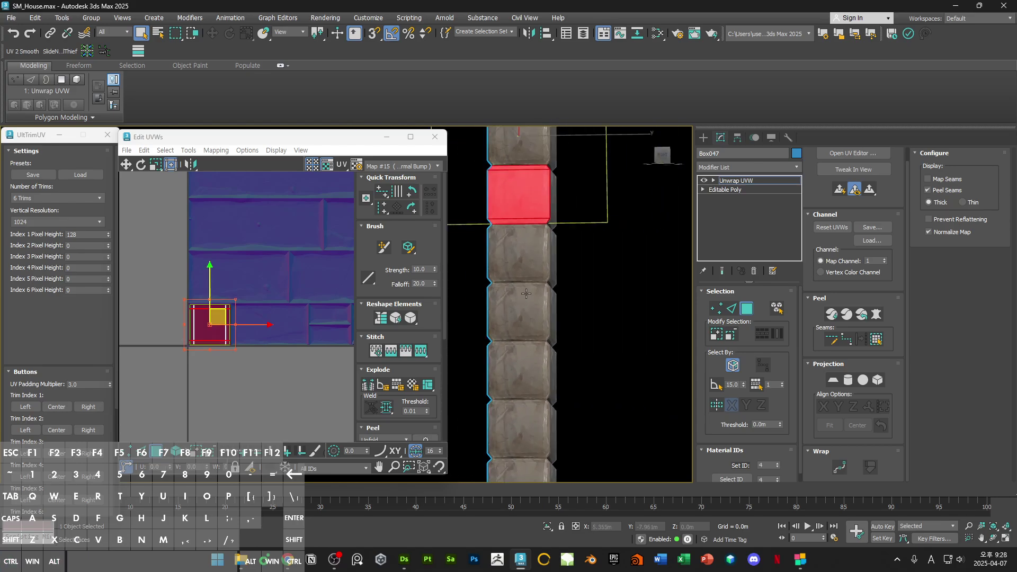
pyautogui.click(531, 263)
pyautogui.moveTo(531, 229); pyautogui.dragTo(535, 271, button='middle')
pyautogui.scroll(-2, 531, 268)
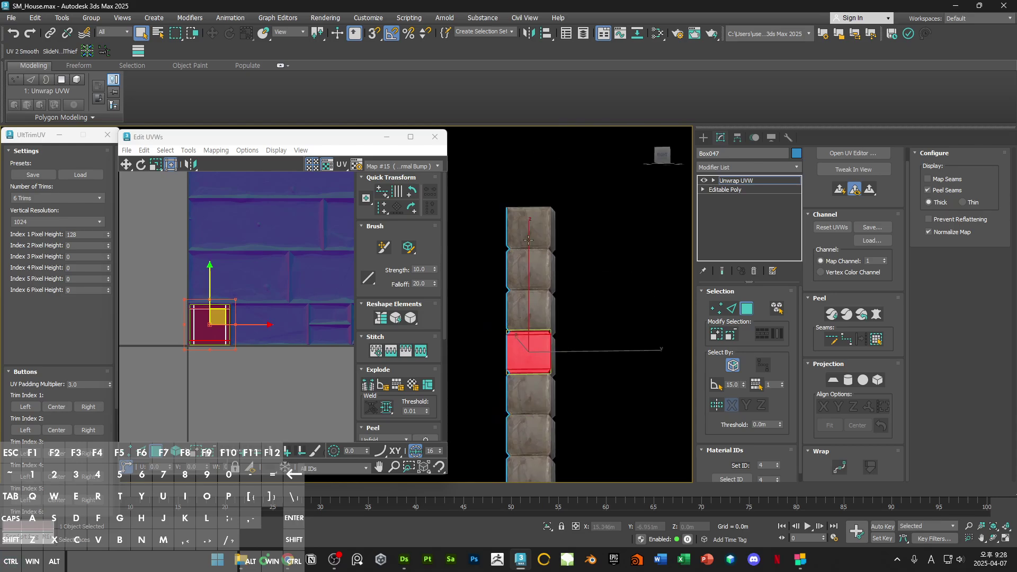
pyautogui.keyDown('ctrl'); pyautogui.click(532, 253); pyautogui.keyUp('ctrl')
pyautogui.moveTo(531, 253); pyautogui.dragTo(536, 218, button='middle')
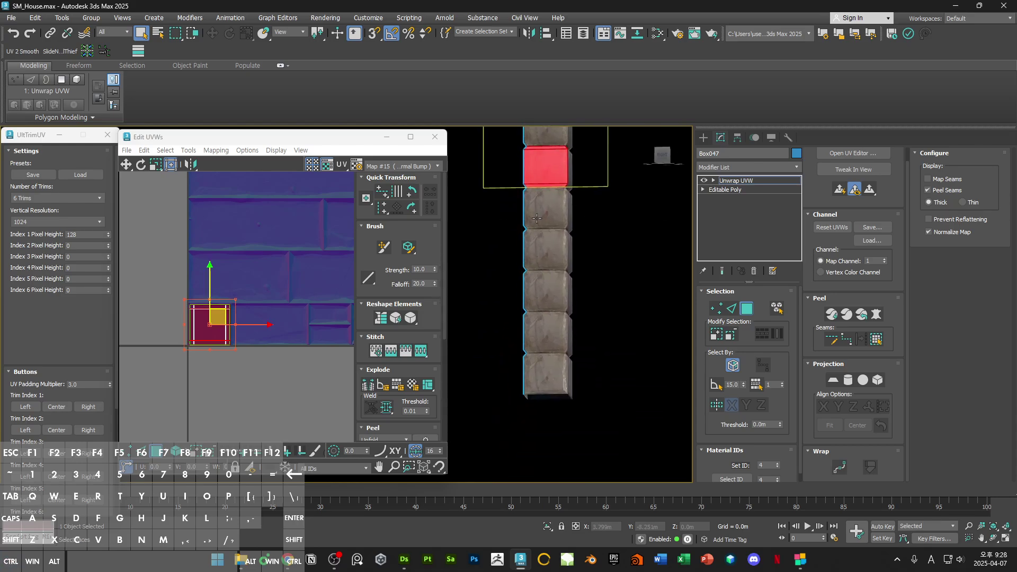
pyautogui.keyDown('ctrl'); pyautogui.click(545, 230); pyautogui.keyUp('ctrl')
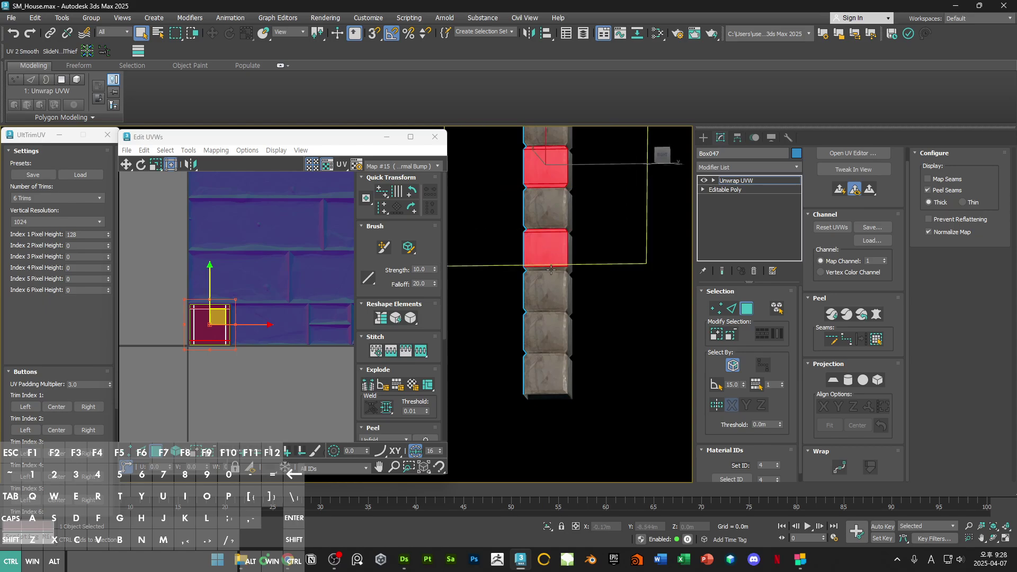
pyautogui.keyDown('ctrl'); pyautogui.click(552, 314); pyautogui.keyUp('ctrl')
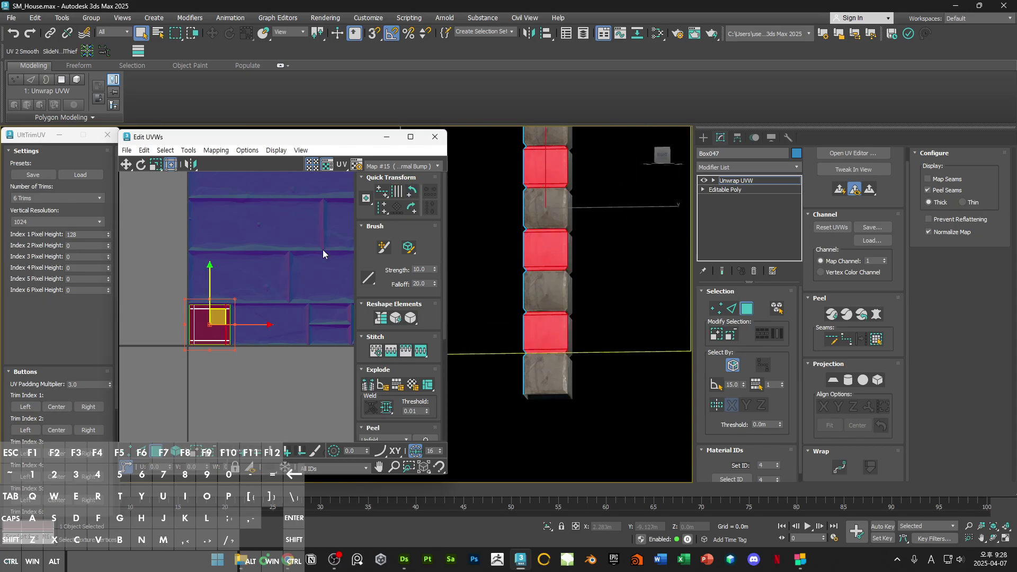
pyautogui.click(614, 315)
# Step: Select every second block face from the base to the top of the third pillar side and mirror their UVs
pyautogui.keyDown('alt'); pyautogui.moveTo(614, 316); pyautogui.dragTo(506, 316, button='middle'); pyautogui.keyUp('alt')
pyautogui.click(536, 307)
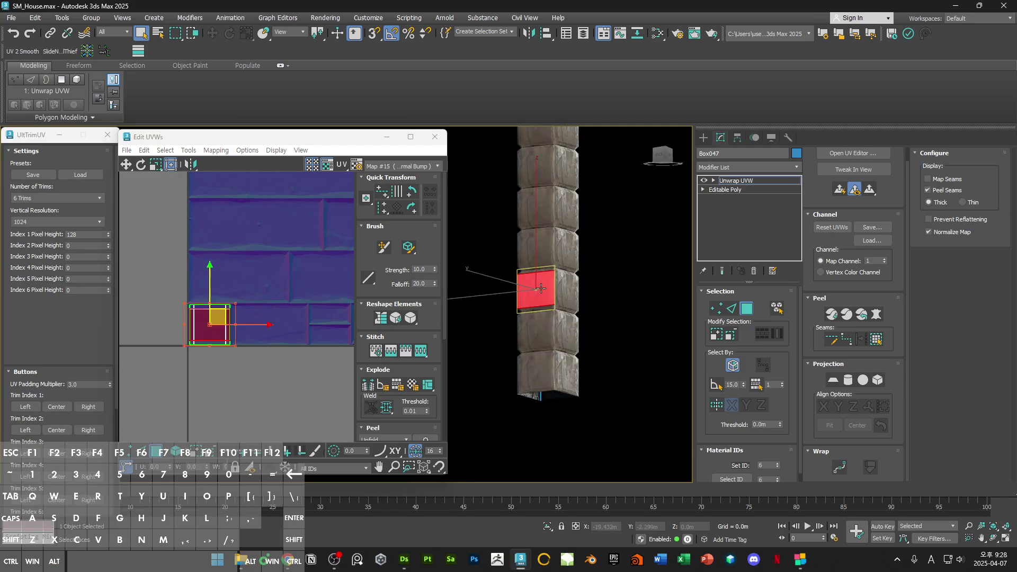
pyautogui.click(541, 294)
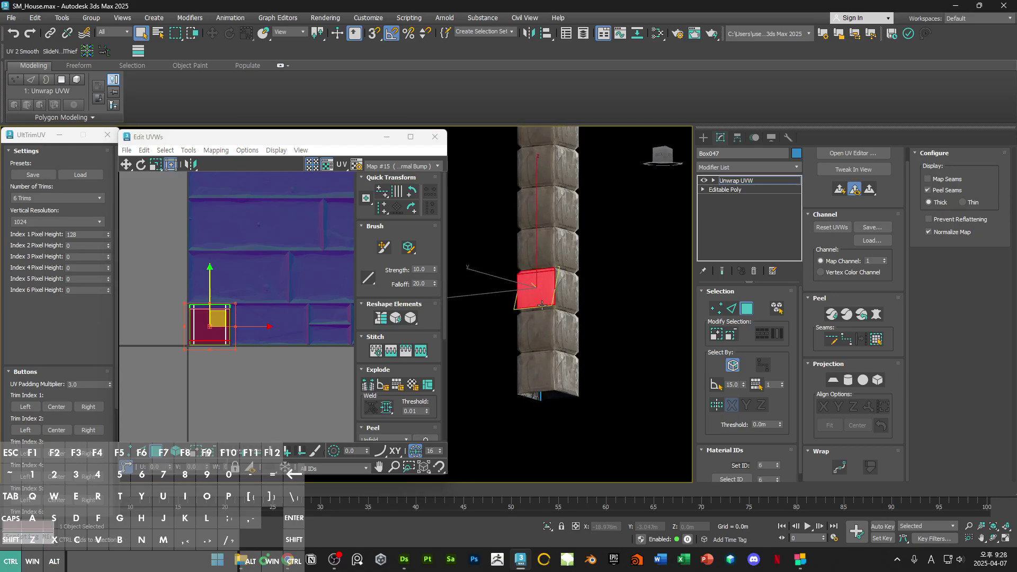
pyautogui.keyDown('ctrl'); pyautogui.click(543, 364); pyautogui.keyUp('ctrl')
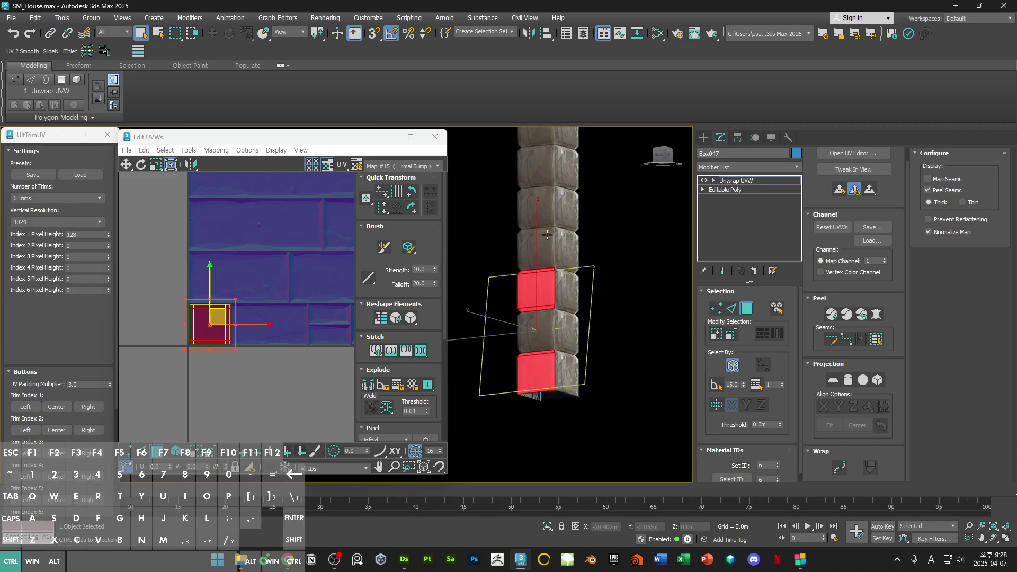
pyautogui.keyDown('ctrl'); pyautogui.click(543, 209); pyautogui.keyUp('ctrl')
pyautogui.moveTo(545, 190); pyautogui.dragTo(519, 242, button='middle')
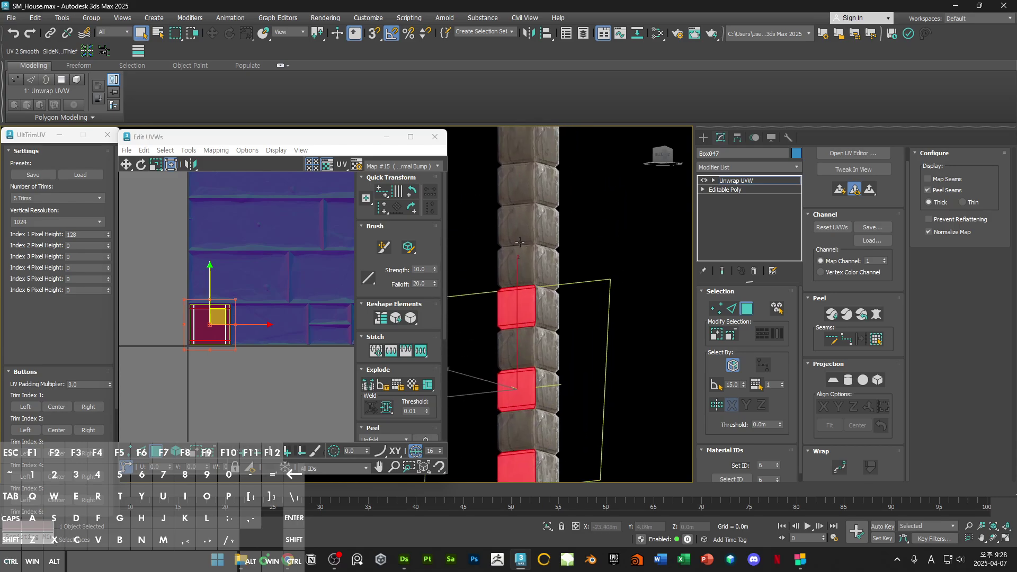
pyautogui.keyDown('ctrl'); pyautogui.click(520, 241); pyautogui.keyUp('ctrl')
pyautogui.keyDown('ctrl'); pyautogui.click(521, 228); pyautogui.keyUp('ctrl')
pyautogui.keyDown('ctrl'); pyautogui.click(524, 205); pyautogui.keyUp('ctrl')
pyautogui.moveTo(513, 154); pyautogui.dragTo(548, 285, button='middle')
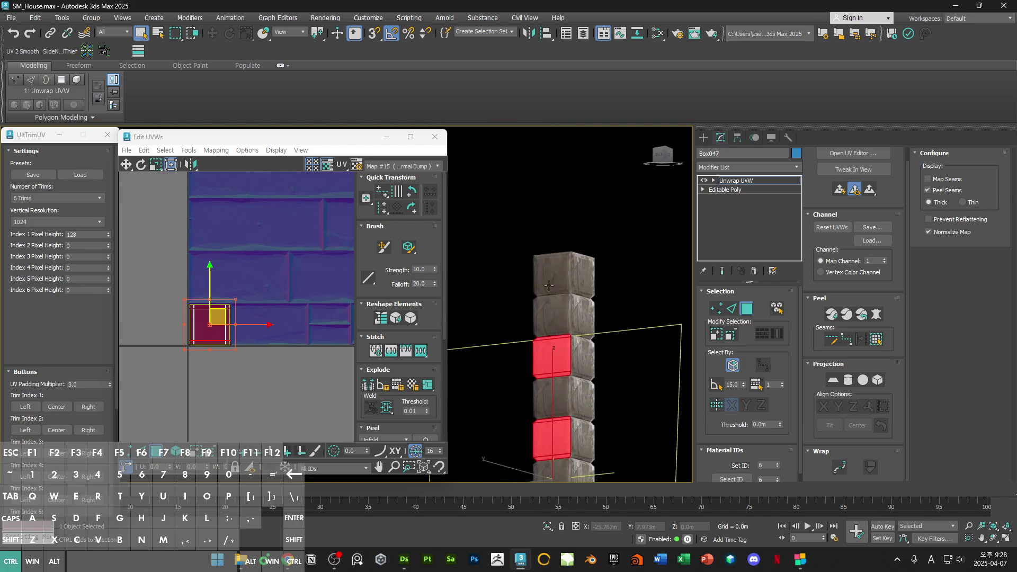
pyautogui.keyDown('ctrl'); pyautogui.click(548, 285); pyautogui.keyUp('ctrl')
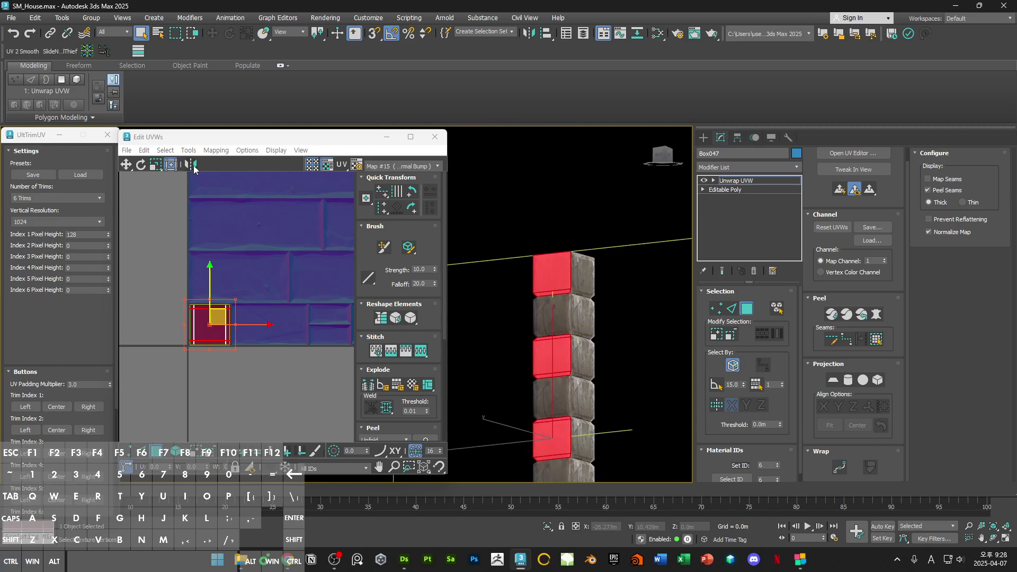
pyautogui.press('F2')
# Step: Select every second block face down the fourth pillar side, from the topmost to the lowest block, and rotate their UVs by 90 degrees
pyautogui.moveTo(556, 298)
pyautogui.keyDown('alt'); pyautogui.mouseDown(button='middle')
pyautogui.moveTo(601, 284)
pyautogui.moveTo(620, 300)
pyautogui.moveTo(621, 275)
pyautogui.moveTo(531, 273)
pyautogui.moveTo(584, 193)
pyautogui.mouseUp(button='middle'); pyautogui.keyUp('alt')
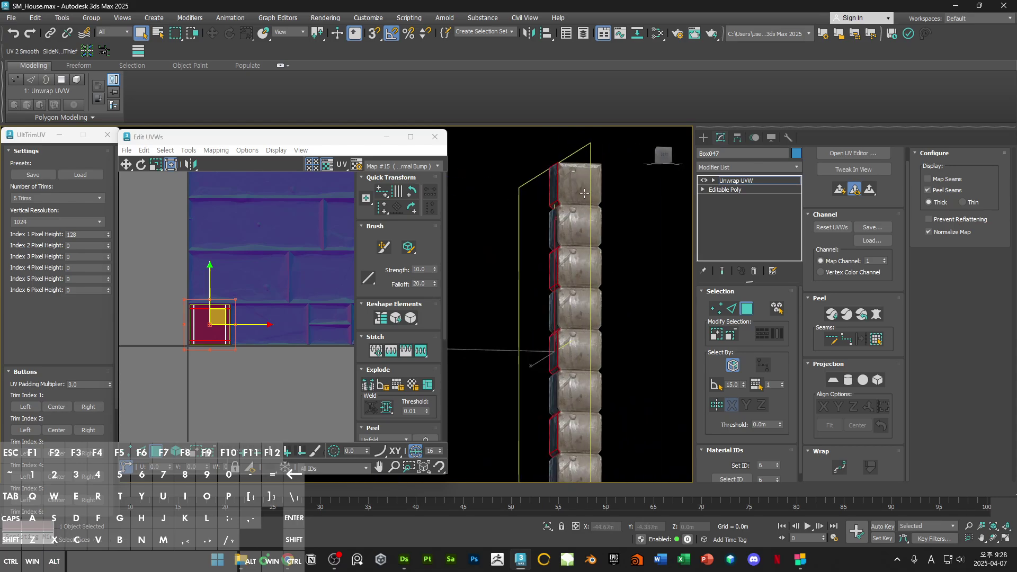
pyautogui.click(584, 194)
pyautogui.keyDown('ctrl'); pyautogui.click(583, 203); pyautogui.keyUp('ctrl')
pyautogui.keyDown('ctrl'); pyautogui.click(582, 248); pyautogui.keyUp('ctrl')
pyautogui.keyDown('ctrl'); pyautogui.click(583, 273); pyautogui.keyUp('ctrl')
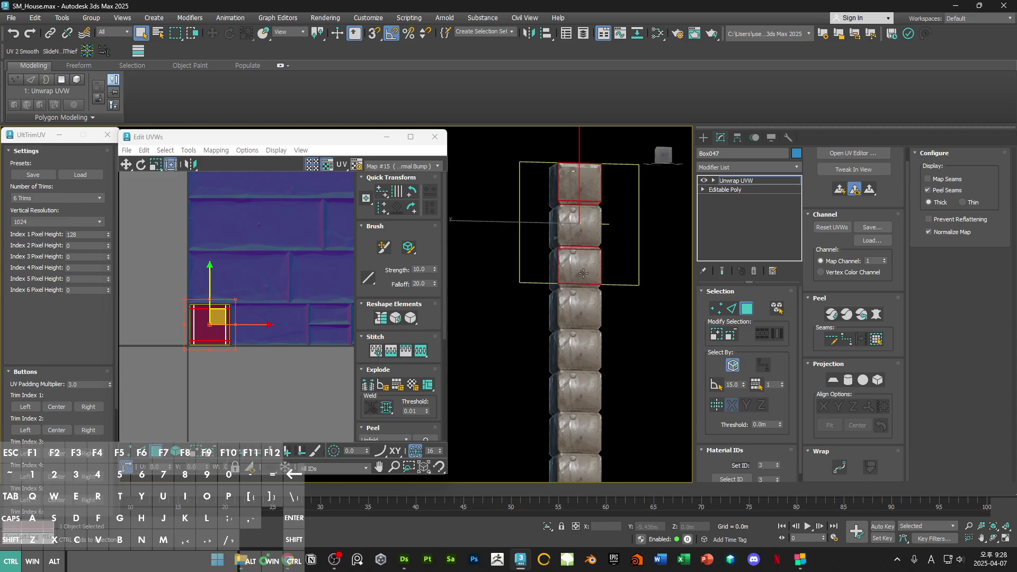
pyautogui.keyDown('alt'); pyautogui.moveTo(583, 273); pyautogui.dragTo(563, 239, button='middle'); pyautogui.keyUp('alt')
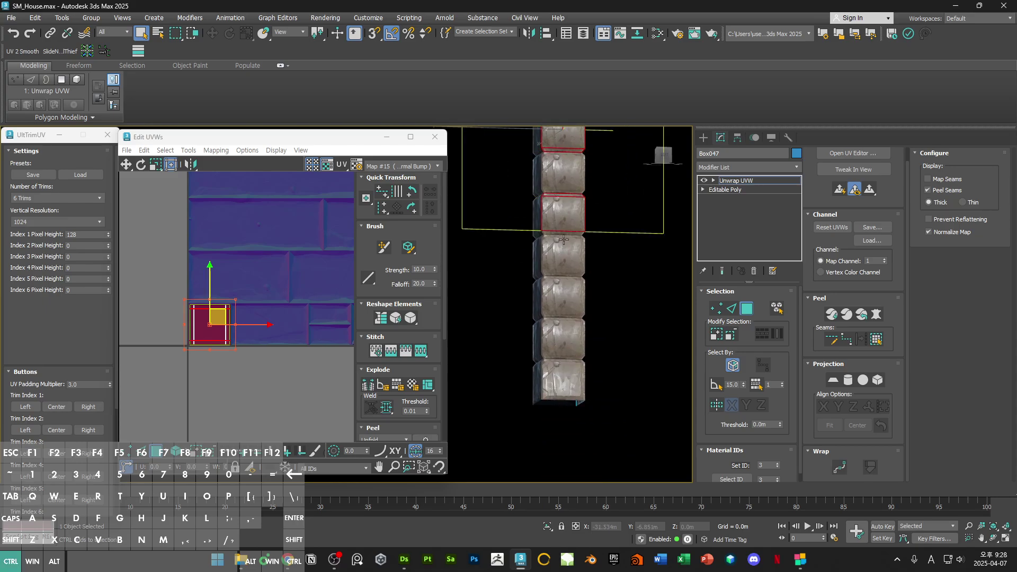
pyautogui.keyDown('ctrl'); pyautogui.click(562, 313); pyautogui.keyUp('ctrl')
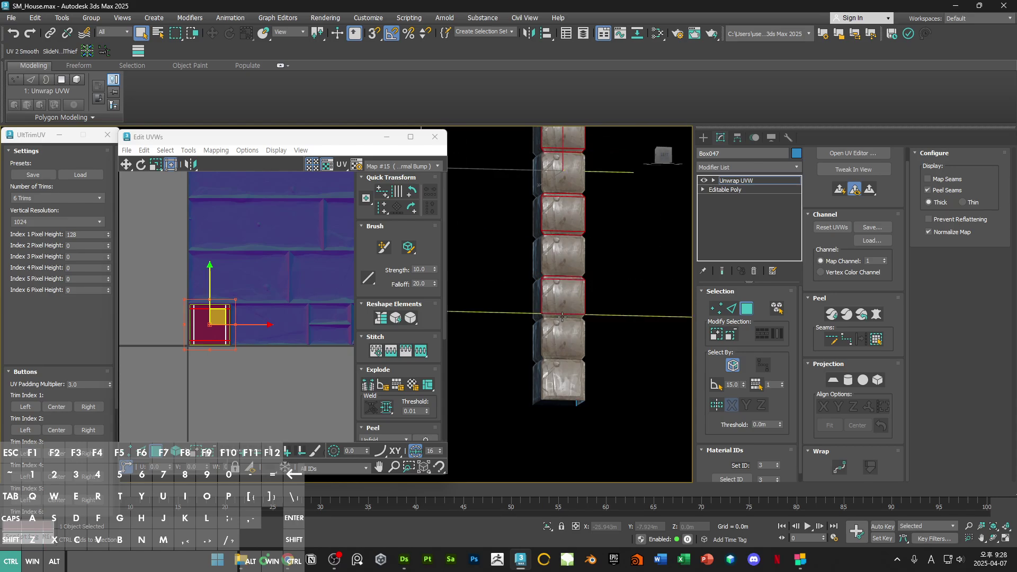
pyautogui.keyDown('ctrl'); pyautogui.click(562, 320); pyautogui.keyUp('ctrl')
pyautogui.keyDown('ctrl'); pyautogui.click(564, 373); pyautogui.keyUp('ctrl')
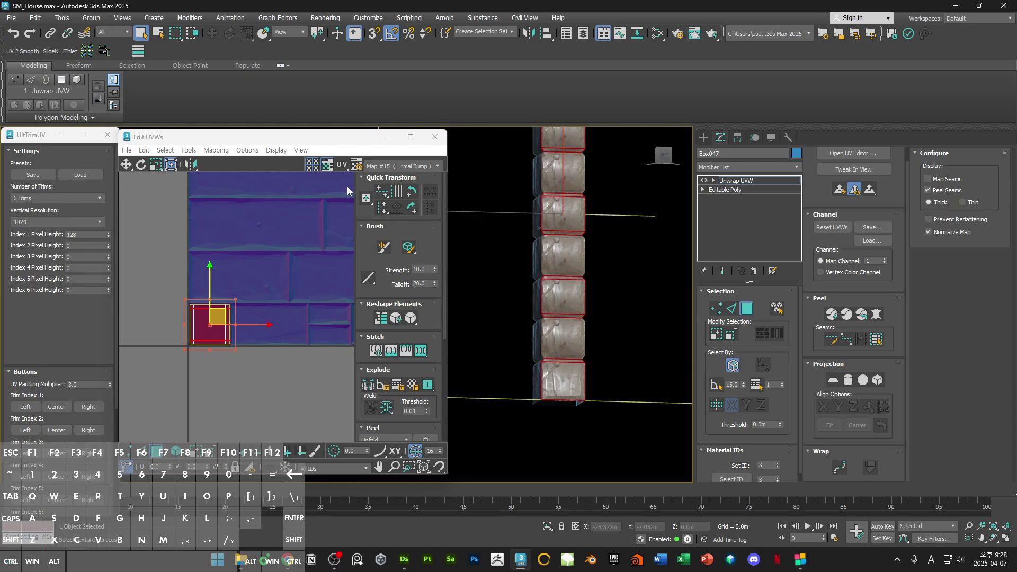
pyautogui.click(267, 251)
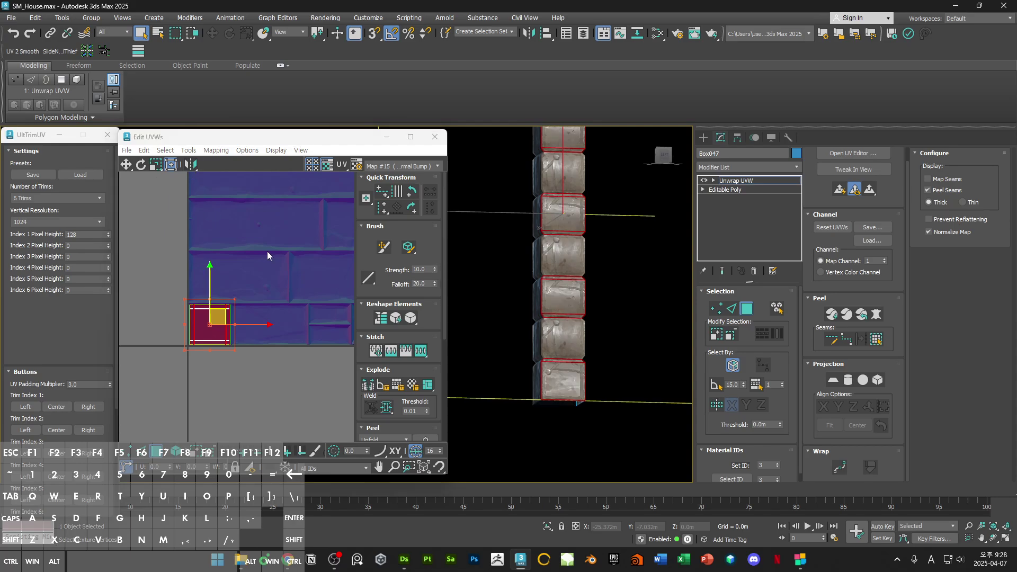
# Step: Select scattered block faces around all sides of the pillar, mirror their UVs and clear the selection
pyautogui.keyDown('alt'); pyautogui.moveTo(519, 274); pyautogui.dragTo(549, 275, button='middle'); pyautogui.keyUp('alt')
pyautogui.keyDown('ctrl'); pyautogui.click(552, 161); pyautogui.keyUp('ctrl')
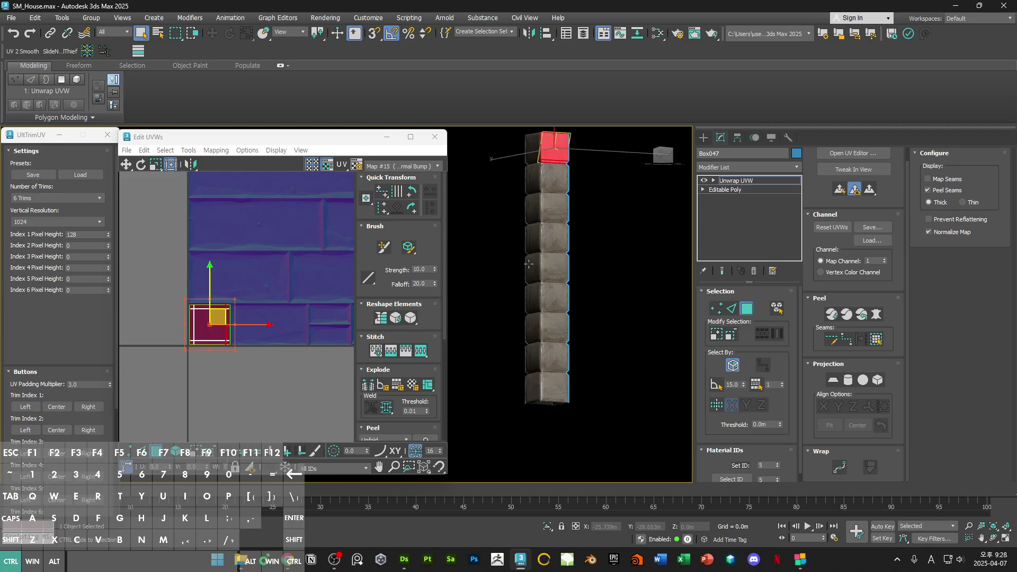
pyautogui.keyDown('ctrl'); pyautogui.click(534, 225); pyautogui.keyUp('ctrl')
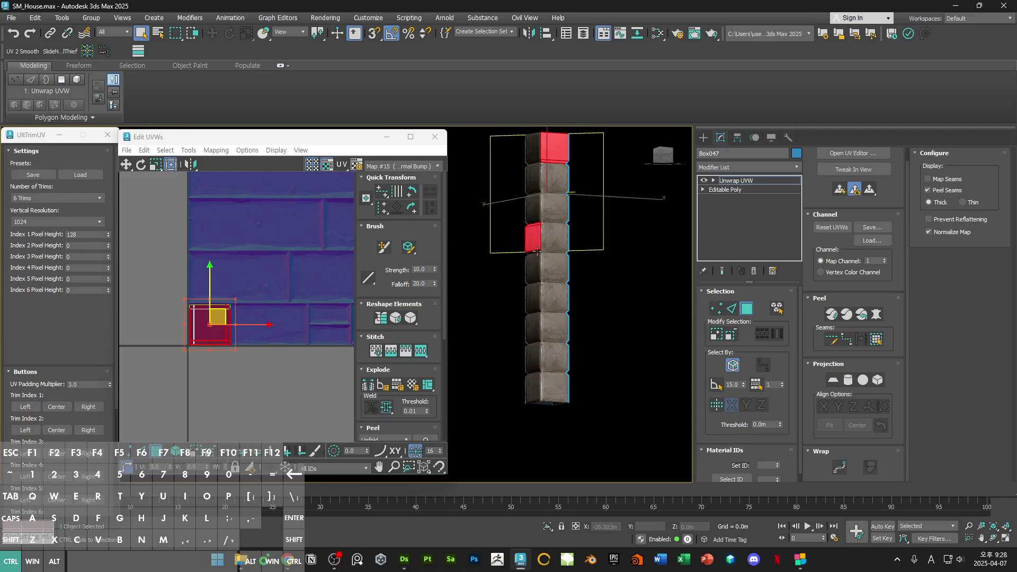
pyautogui.keyDown('ctrl'); pyautogui.click(553, 301); pyautogui.keyUp('ctrl')
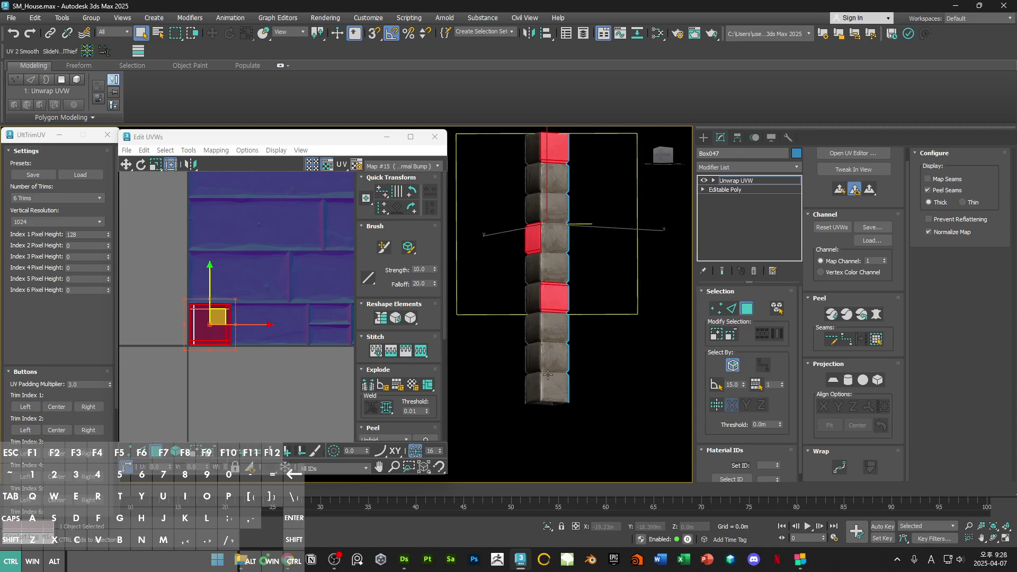
pyautogui.keyDown('alt'); pyautogui.moveTo(548, 374); pyautogui.dragTo(525, 328, button='middle'); pyautogui.keyUp('alt')
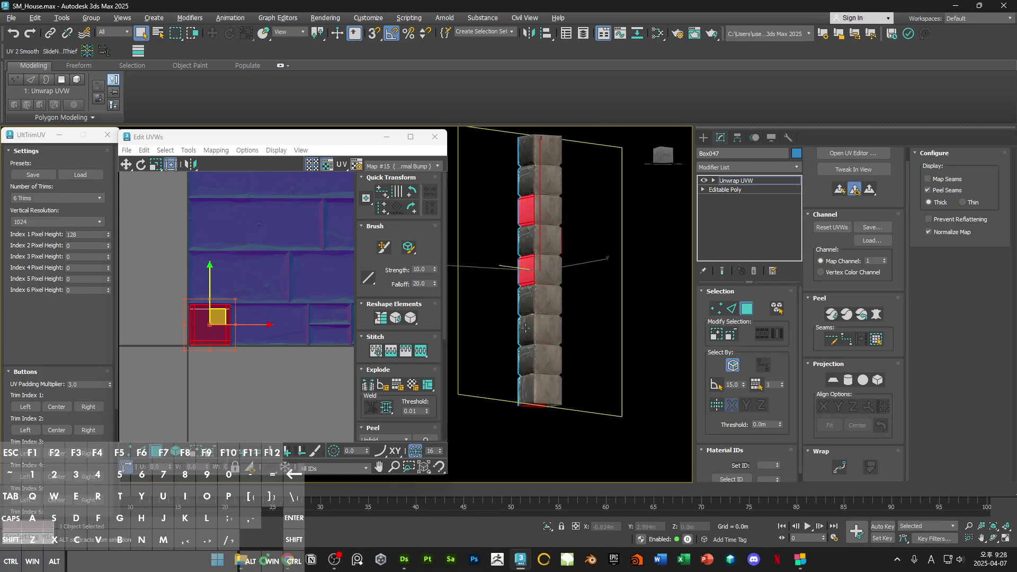
pyautogui.keyDown('ctrl'); pyautogui.click(547, 328); pyautogui.keyUp('ctrl')
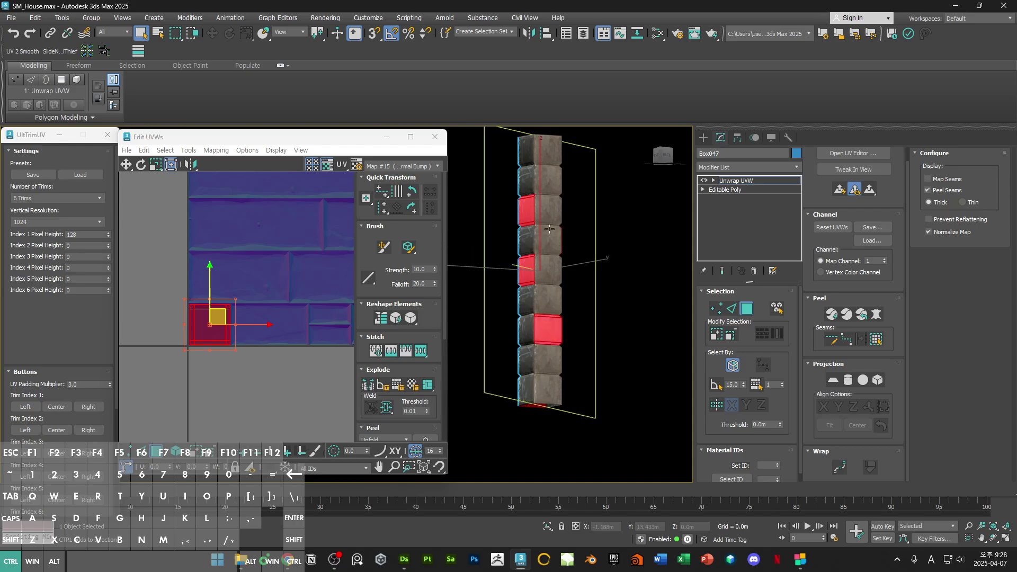
pyautogui.keyDown('ctrl'); pyautogui.click(549, 170); pyautogui.keyUp('ctrl')
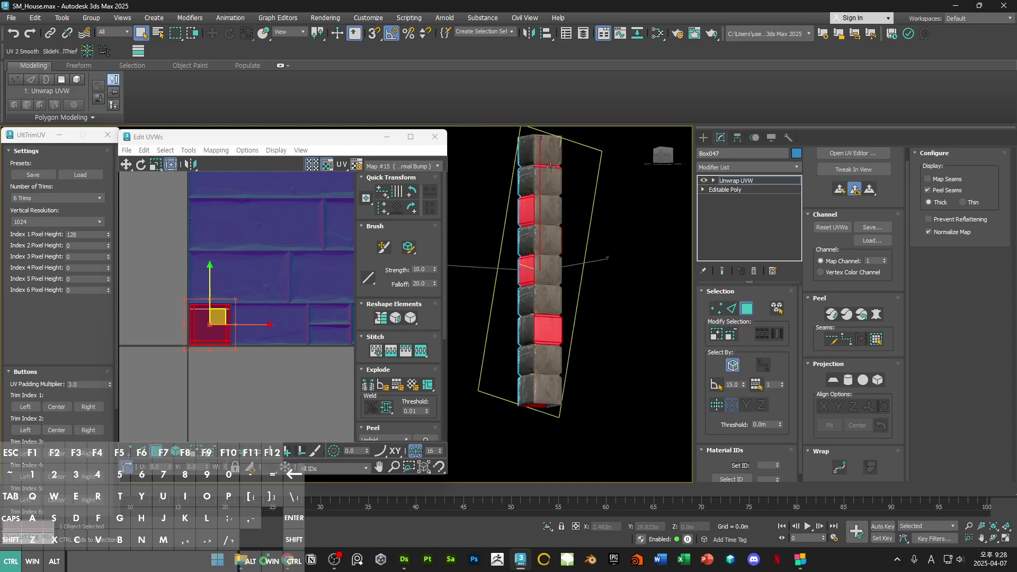
pyautogui.keyDown('alt'); pyautogui.moveTo(545, 376); pyautogui.dragTo(456, 381, button='middle'); pyautogui.keyUp('alt')
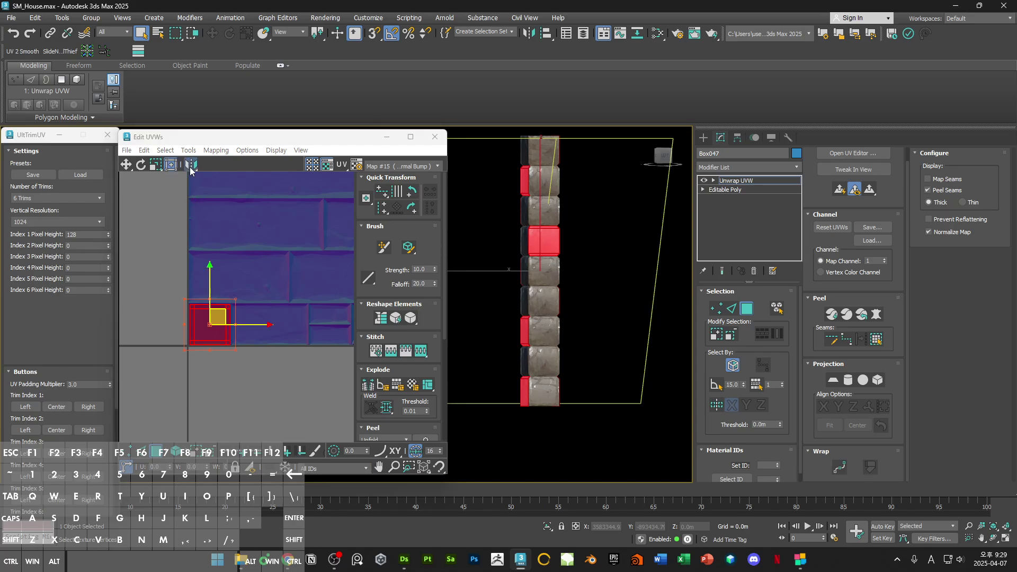
pyautogui.click(594, 266)
# Step: Convert the unwrapped pillar to an Editable Poly
pyautogui.keyDown('alt'); pyautogui.moveTo(594, 265); pyautogui.dragTo(494, 247, button='middle'); pyautogui.keyUp('alt')
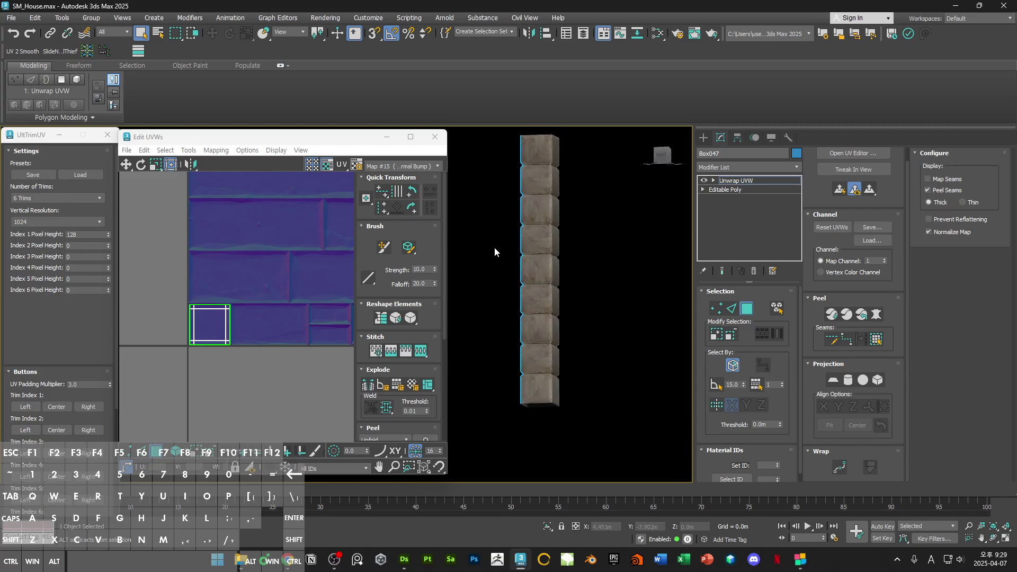
pyautogui.rightClick(549, 213)
pyautogui.moveTo(593, 347)
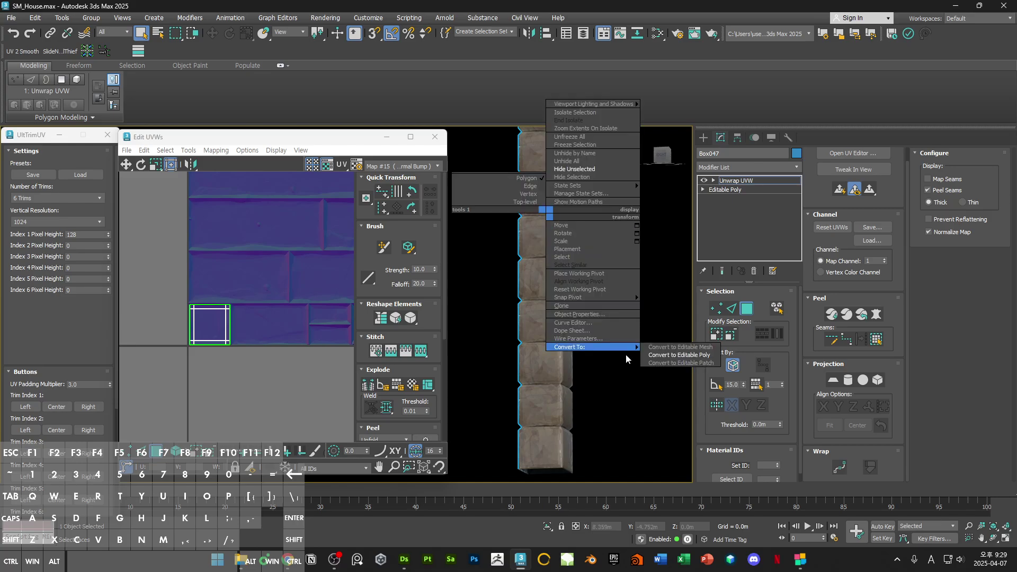
pyautogui.click(670, 358)
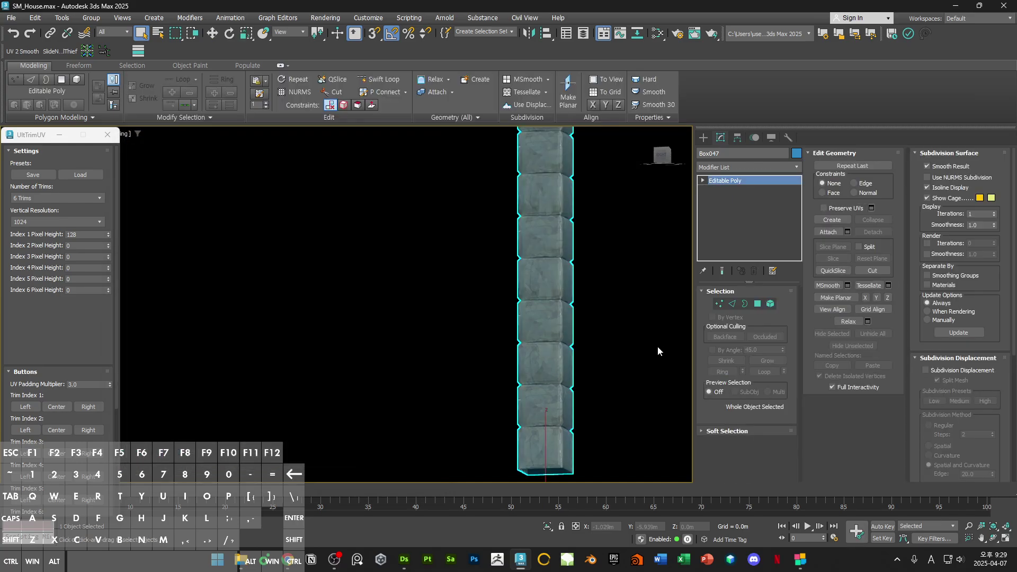
# Step: Switch to Expert Mode and frame the upper blocks of the pillar
pyautogui.keyDown('alt'); pyautogui.moveTo(657, 345); pyautogui.dragTo(537, 384, button='middle'); pyautogui.keyUp('alt')
pyautogui.moveTo(498, 269); pyautogui.dragTo(549, 288, button='middle')
pyautogui.moveTo(548, 289); pyautogui.dragTo(562, 346, button='middle')
pyautogui.hotkey('ctrl', 'x')
pyautogui.moveTo(815, 197); pyautogui.dragTo(637, 317, button='middle')
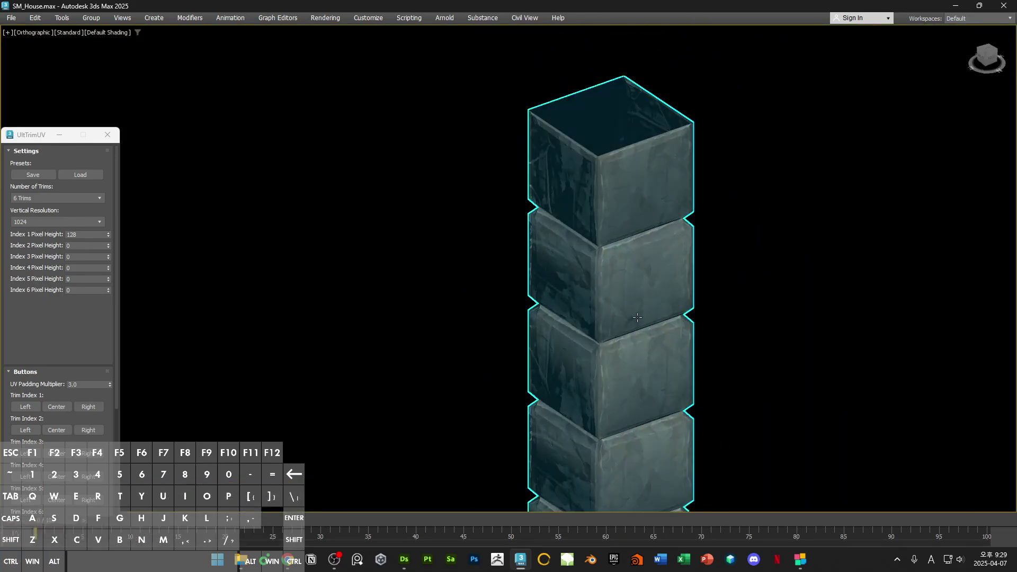
# Step: Compare the deselected pillar's stone texture in High Quality viewport mode with a changed lighting and shadows option against Standard mode
pyautogui.click(69, 33)
pyautogui.click(87, 56)
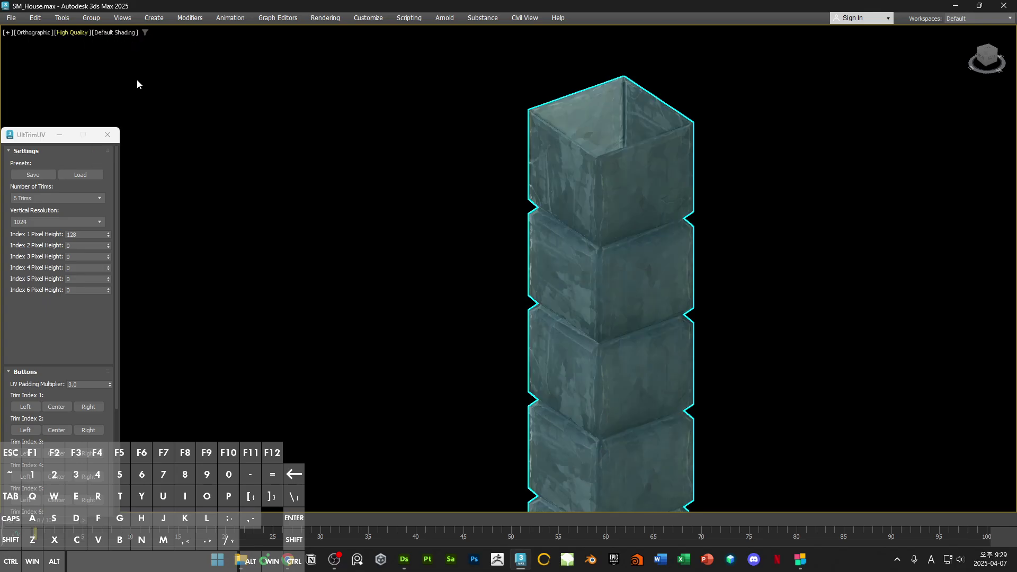
pyautogui.moveTo(450, 228); pyautogui.dragTo(374, 204, button='middle')
pyautogui.click(71, 32)
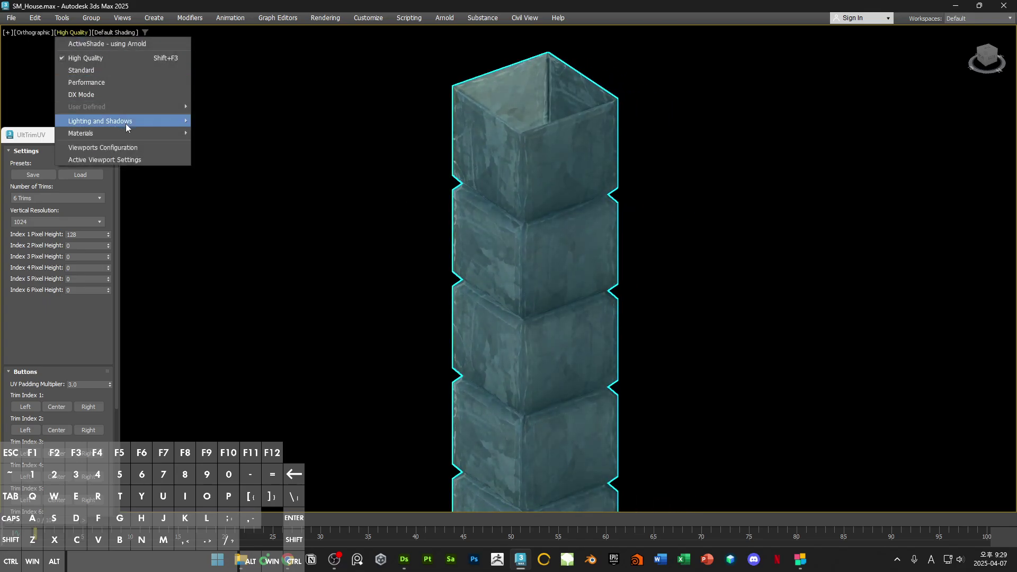
pyautogui.moveTo(146, 123)
pyautogui.click(245, 161)
pyautogui.moveTo(487, 245)
pyautogui.keyDown('alt'); pyautogui.mouseDown(button='middle')
pyautogui.moveTo(688, 240)
pyautogui.moveTo(637, 287)
pyautogui.moveTo(667, 280)
pyautogui.mouseUp(button='middle'); pyautogui.keyUp('alt')
pyautogui.click(759, 268)
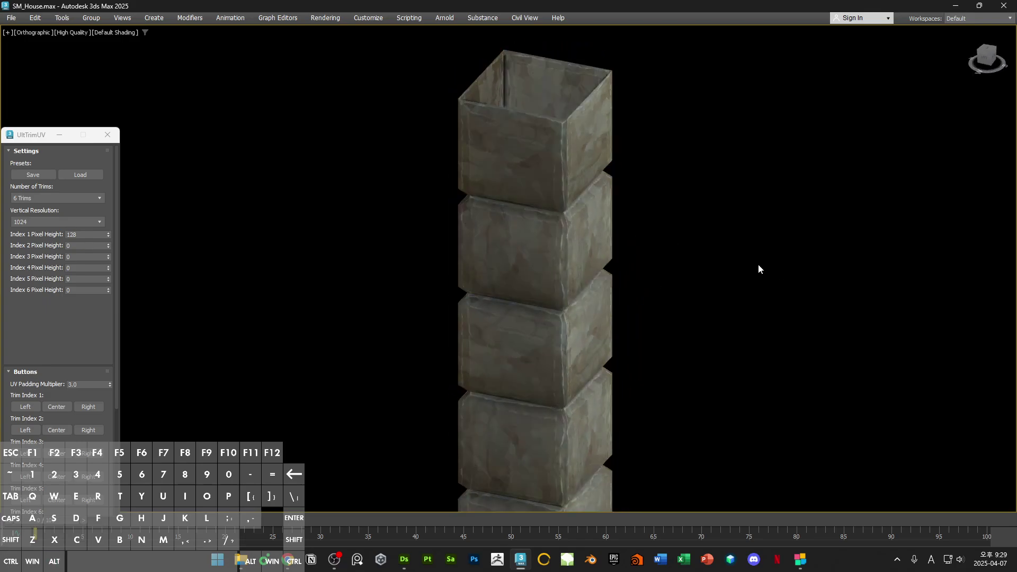
pyautogui.click(67, 32)
pyautogui.click(88, 68)
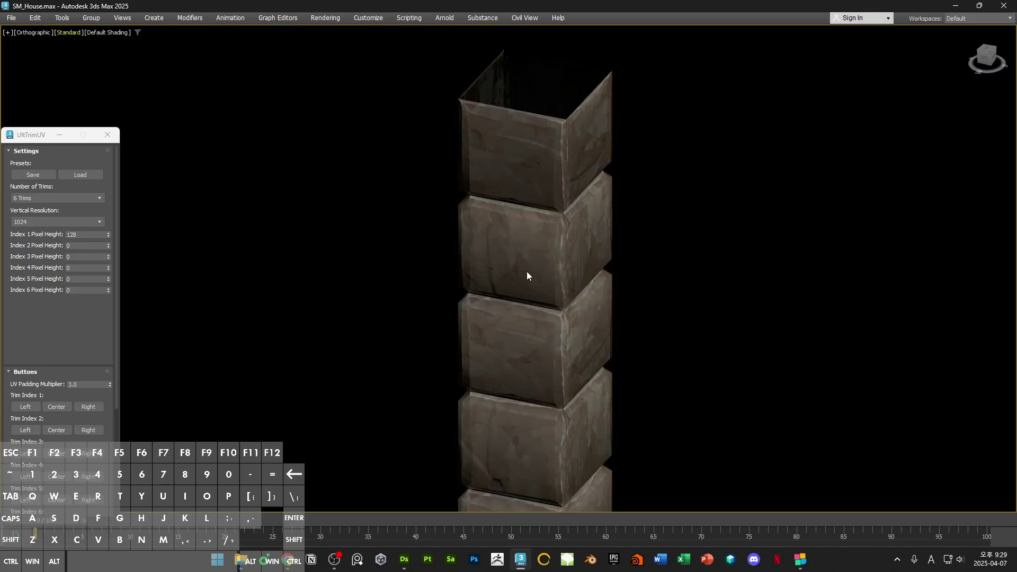
pyautogui.keyDown('ctrl'); pyautogui.keyDown('alt'); pyautogui.moveTo(540, 304); pyautogui.dragTo(522, 275, button='middle'); pyautogui.keyUp('alt'); pyautogui.keyUp('ctrl')
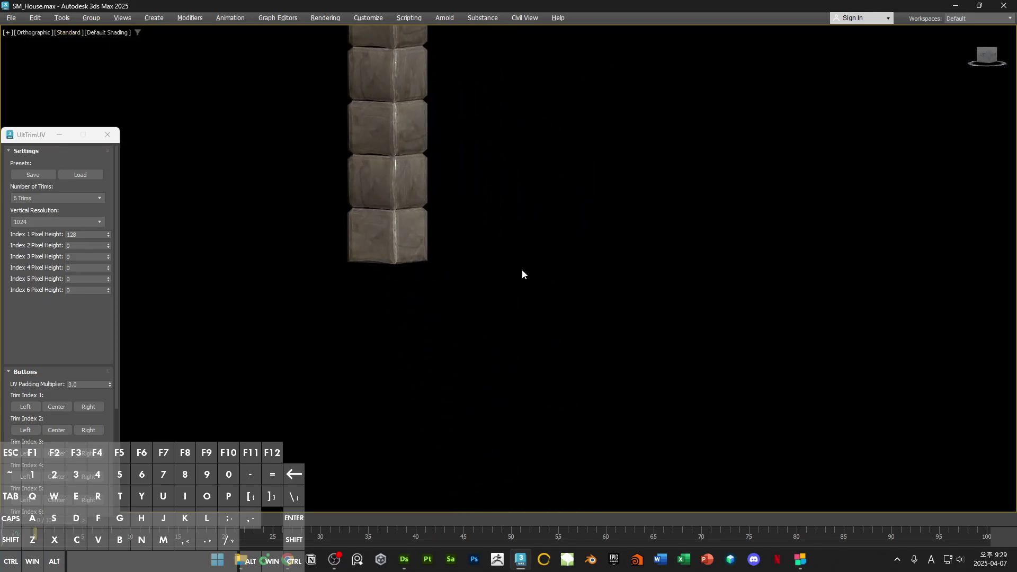
# Step: Select the pillar, bring its full height into view and leave Expert Mode
pyautogui.click(388, 240)
pyautogui.moveTo(452, 106); pyautogui.dragTo(581, 275, button='middle')
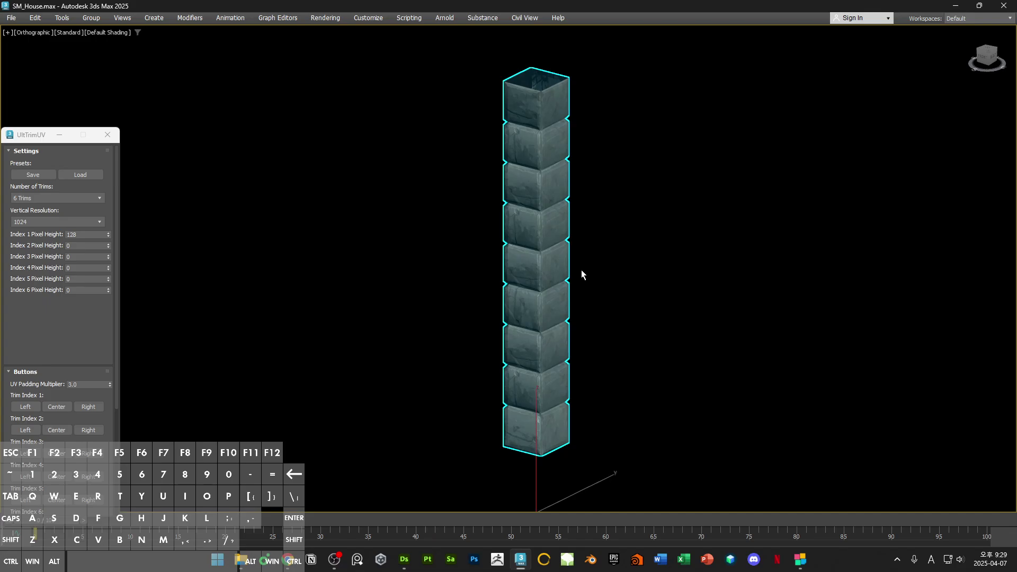
pyautogui.hotkey('ctrl', 'x')
pyautogui.click(774, 166)
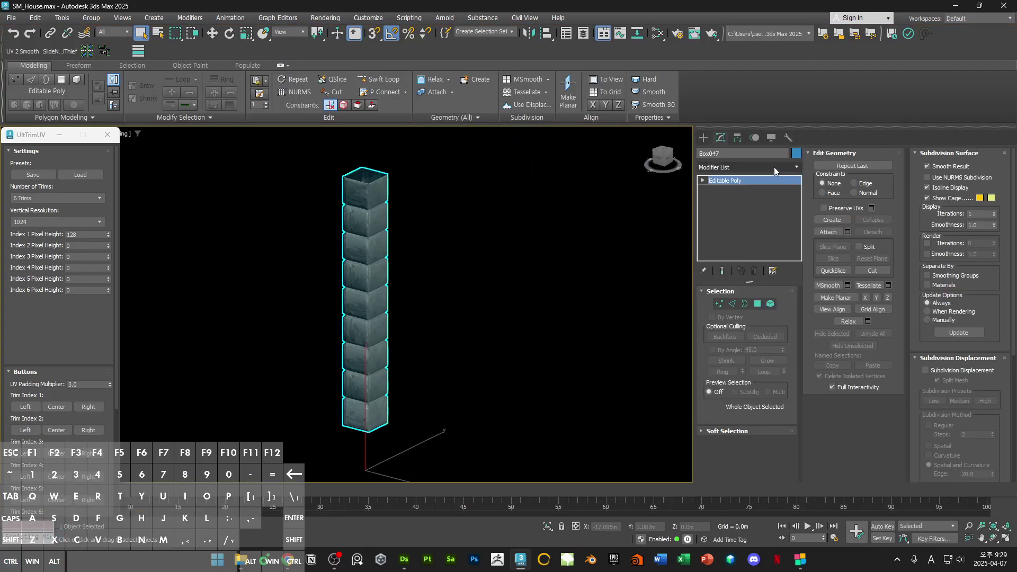
pyautogui.write('e')
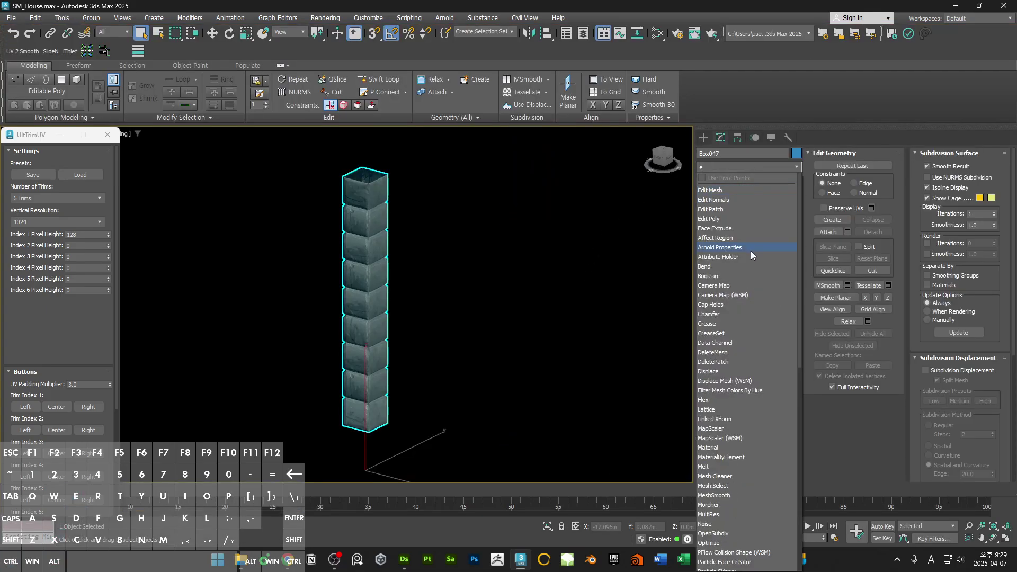
pyautogui.click(553, 252)
pyautogui.moveTo(532, 250); pyautogui.dragTo(547, 233, button='middle')
pyautogui.click(547, 233)
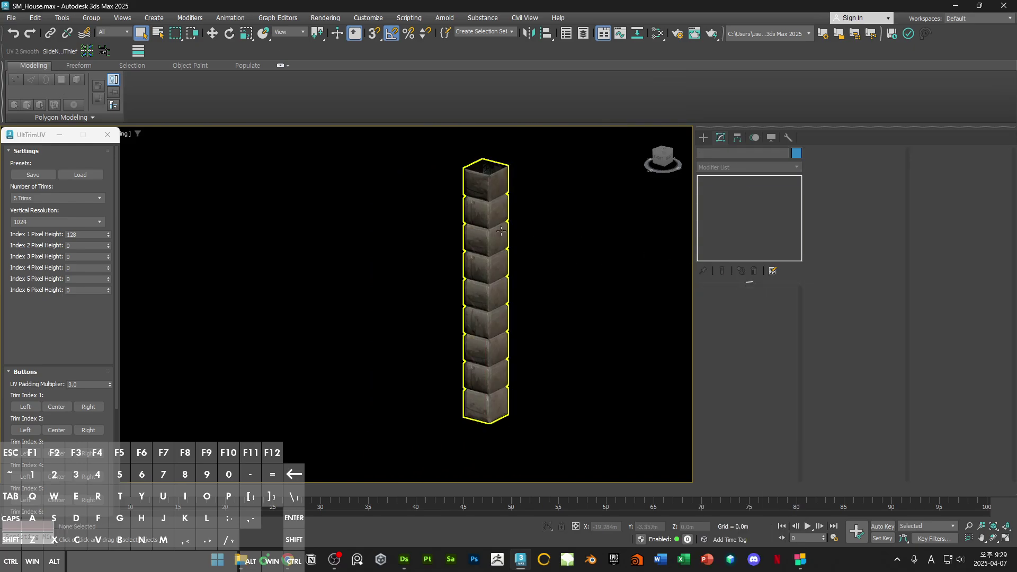
# Step: Select the pillar and add an Edit Normals modifier above its Editable Poly
pyautogui.click(499, 231)
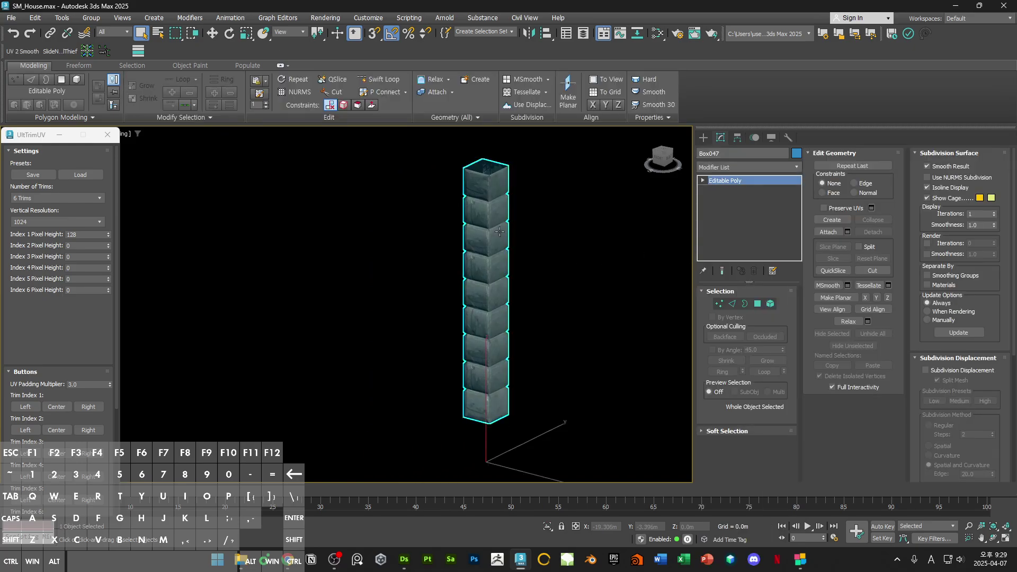
pyautogui.click(758, 167)
pyautogui.write('e')
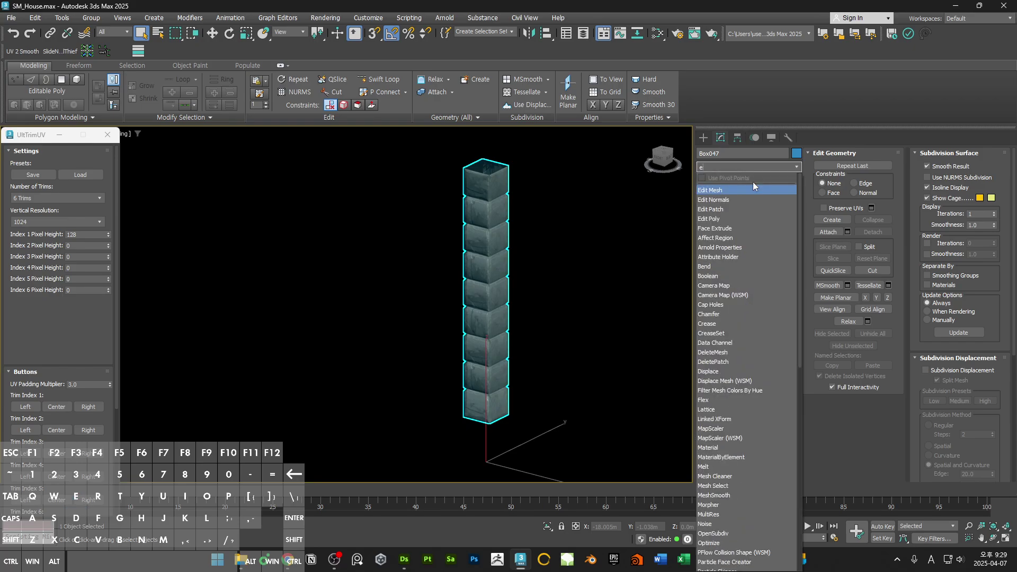
pyautogui.click(715, 199)
# Step: Average the selected normals of the pillar's left and right sides, as seen from above, one side at a time
pyautogui.press('t')
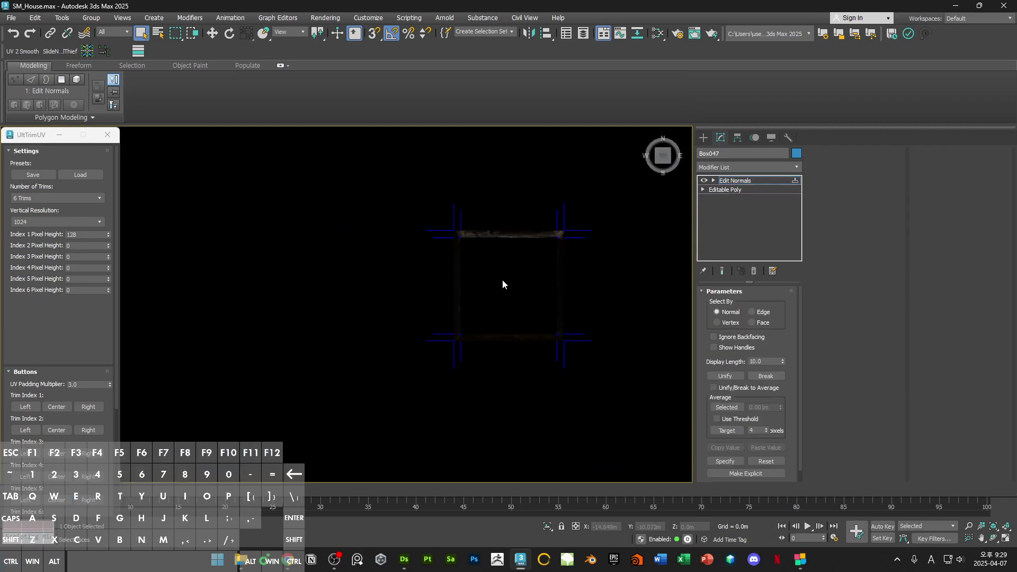
pyautogui.keyDown('alt'); pyautogui.moveTo(537, 301); pyautogui.dragTo(519, 248, button='middle'); pyautogui.keyUp('alt')
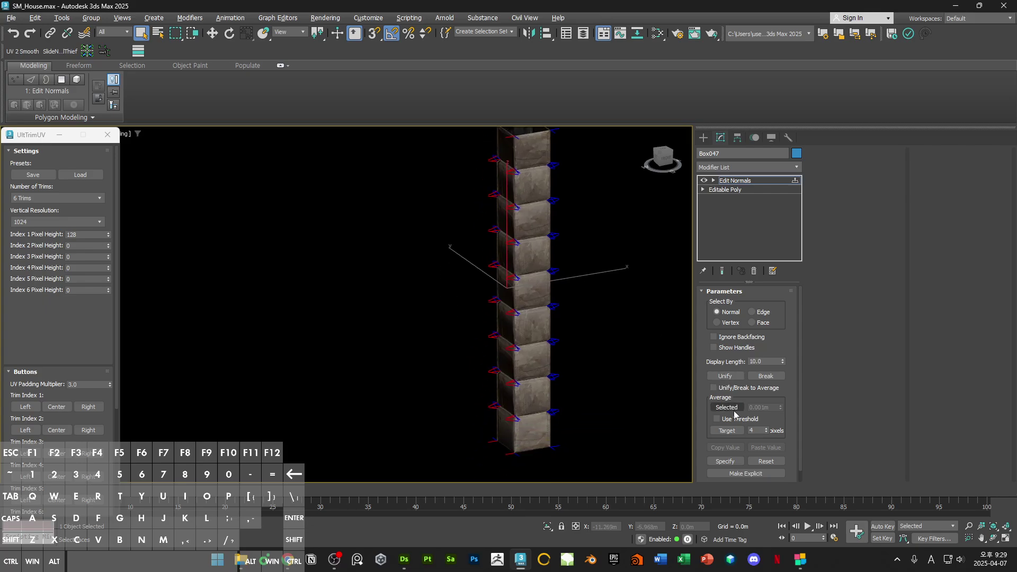
pyautogui.moveTo(641, 371); pyautogui.dragTo(664, 407, button='middle')
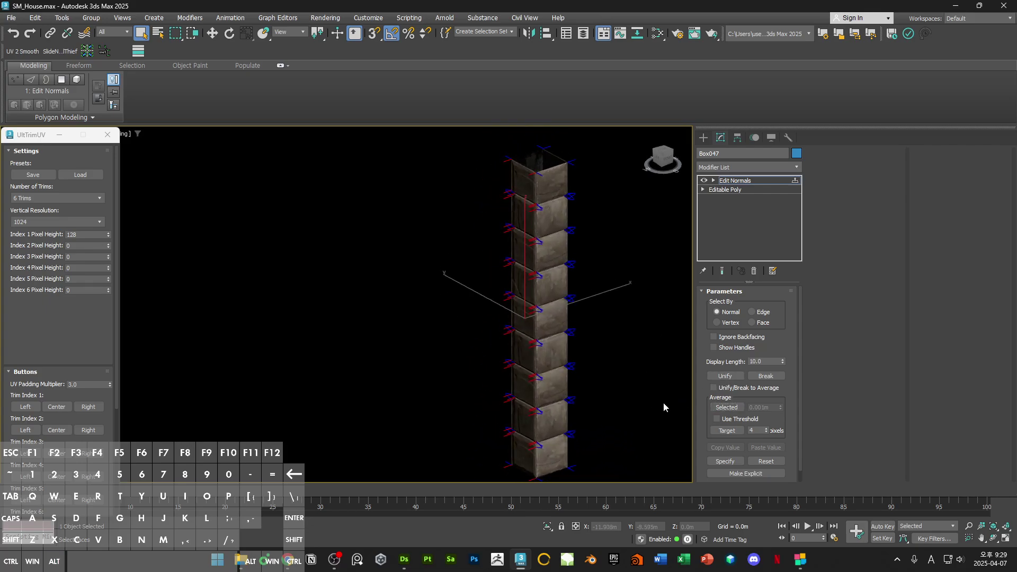
pyautogui.press('t')
pyautogui.moveTo(472, 275); pyautogui.dragTo(483, 375)
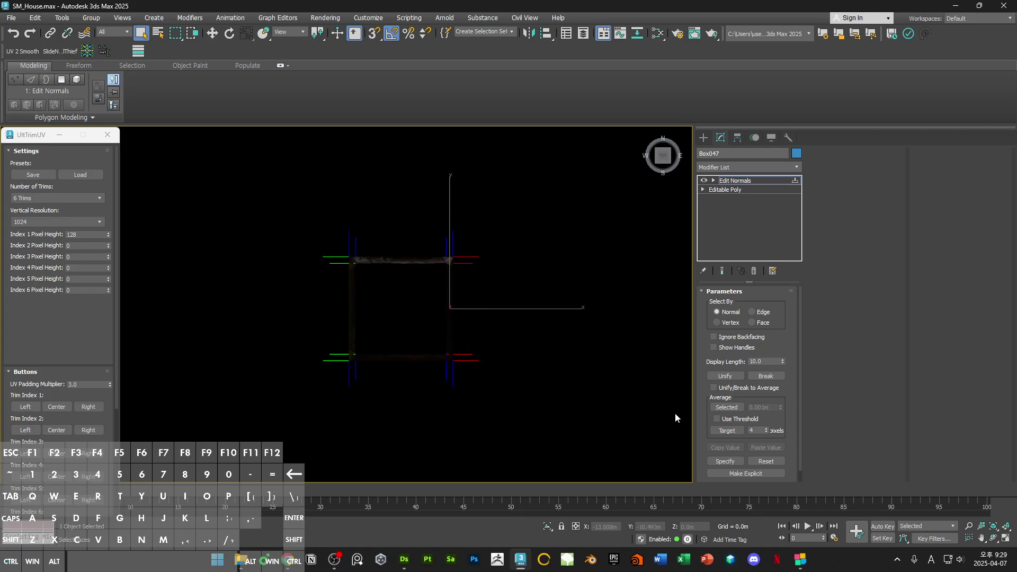
# Step: Average the selected normals of the pillar's back and front sides separately, and inspect the smoothed corners
pyautogui.moveTo(284, 203); pyautogui.dragTo(509, 246)
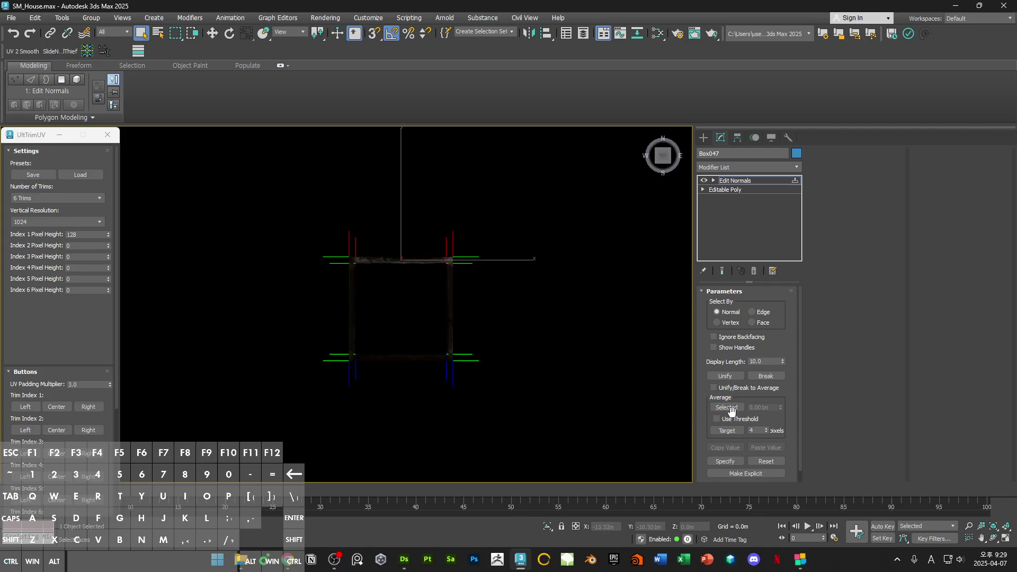
pyautogui.moveTo(481, 377); pyautogui.dragTo(480, 376)
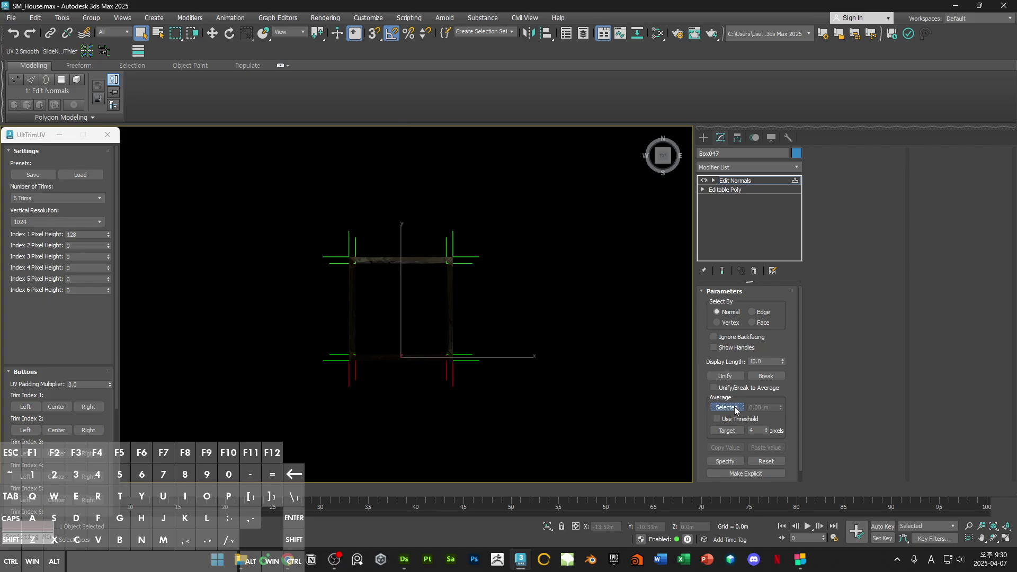
pyautogui.keyDown('ctrl'); pyautogui.keyDown('alt'); pyautogui.moveTo(458, 304); pyautogui.dragTo(526, 295, button='middle'); pyautogui.keyUp('alt'); pyautogui.keyUp('ctrl')
pyautogui.click(507, 310)
pyautogui.keyDown('alt'); pyautogui.moveTo(526, 295); pyautogui.dragTo(519, 267, button='middle'); pyautogui.keyUp('alt')
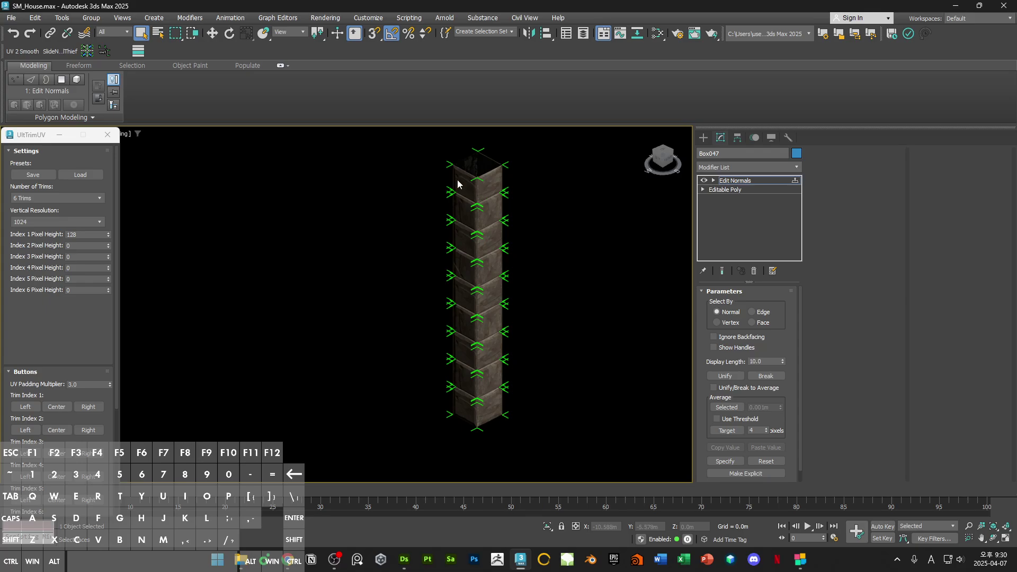
pyautogui.keyDown('alt'); pyautogui.moveTo(490, 398); pyautogui.dragTo(507, 332, button='middle'); pyautogui.keyUp('alt')
# Step: Create a new Physical Material node in the Slate Material Editor and collapse its list of inputs
pyautogui.press('m')
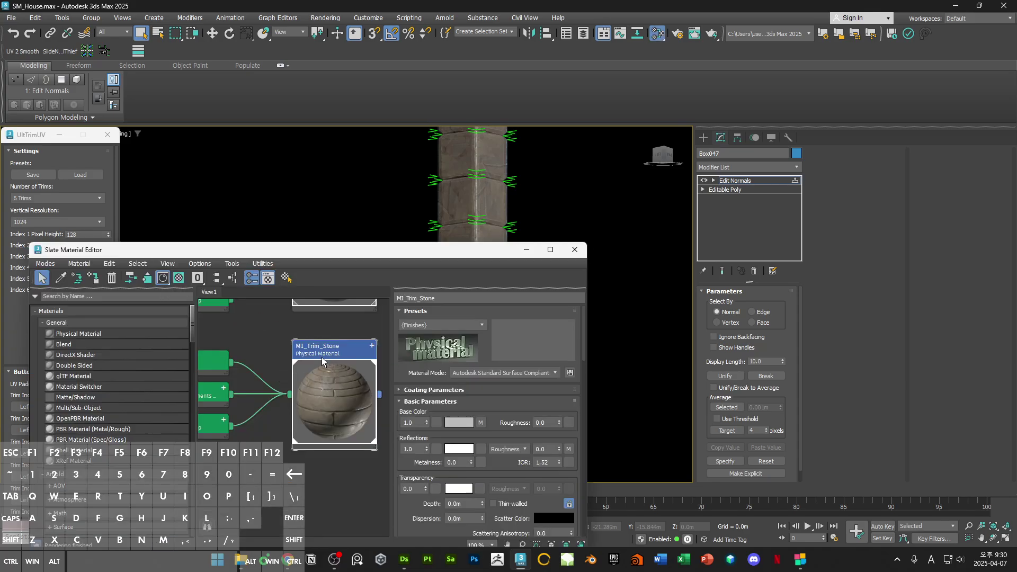
pyautogui.scroll(-3, 296, 379)
pyautogui.click(264, 402)
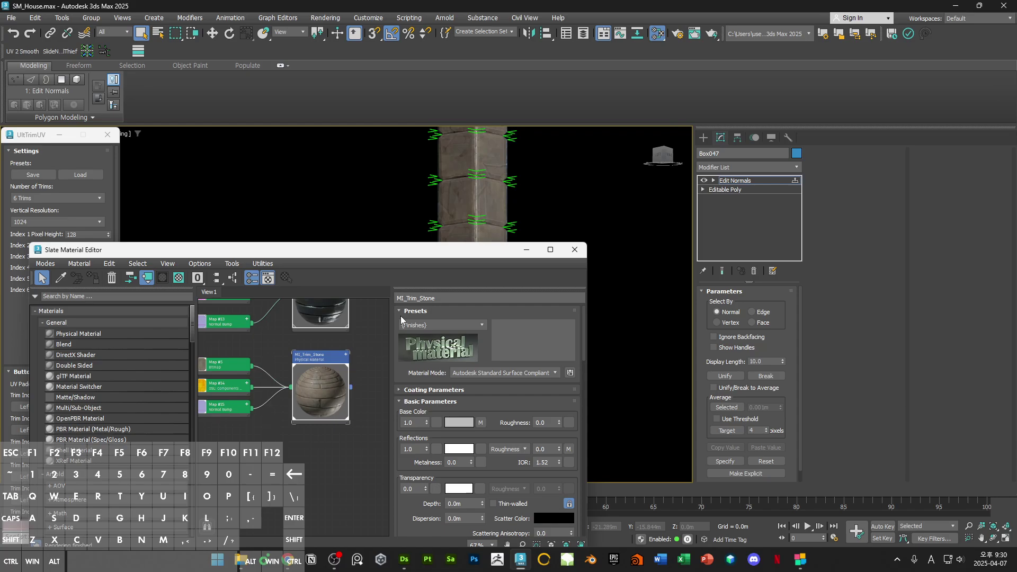
pyautogui.moveTo(421, 252); pyautogui.dragTo(734, 352)
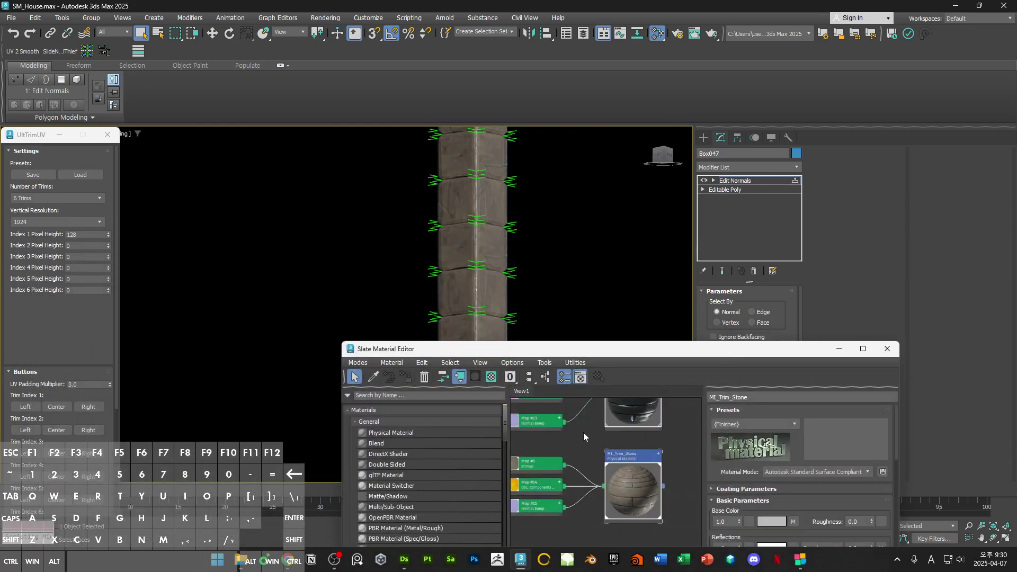
pyautogui.moveTo(606, 460); pyautogui.dragTo(518, 500, button='middle')
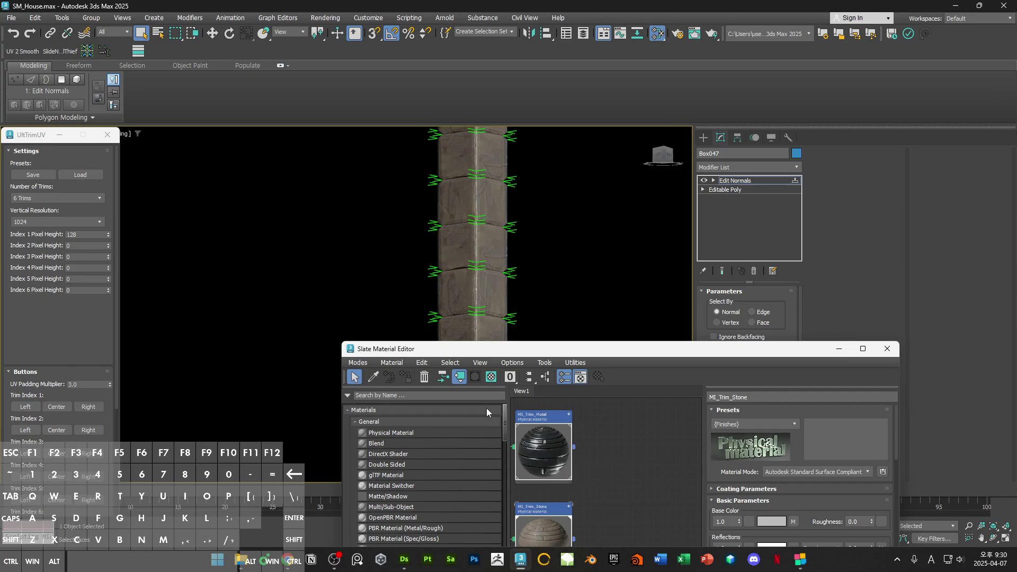
pyautogui.moveTo(383, 434); pyautogui.dragTo(600, 440)
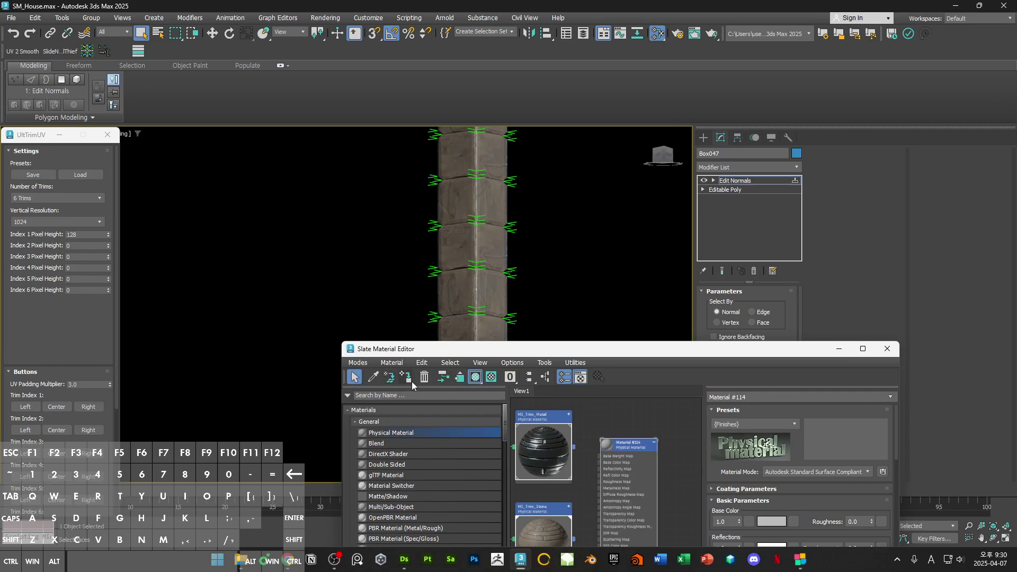
pyautogui.click(655, 442)
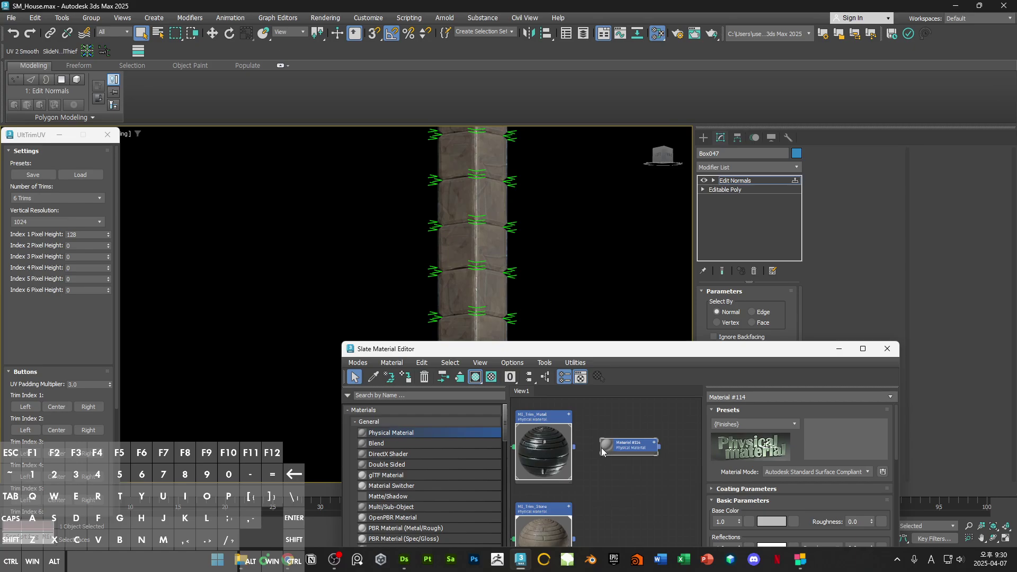
# Step: Preview the pillar's shading with the new plain Physical Material, restore the stone trim material and close the Slate Material Editor
pyautogui.click(703, 138)
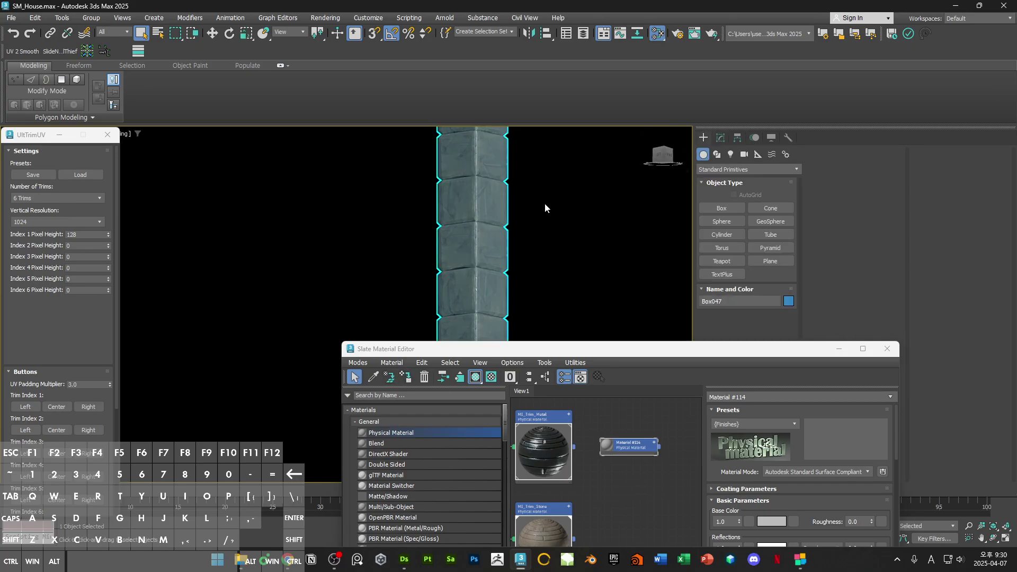
pyautogui.click(408, 377)
pyautogui.keyDown('alt'); pyautogui.moveTo(556, 279); pyautogui.dragTo(521, 210, button='middle'); pyautogui.keyUp('alt')
pyautogui.click(559, 272)
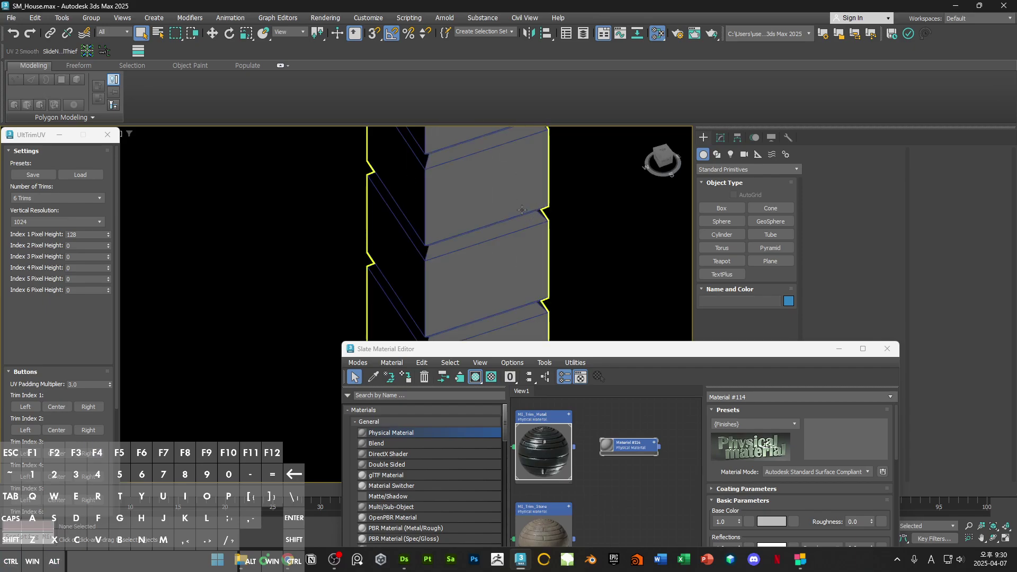
pyautogui.press('F4')
pyautogui.scroll(-6, 553, 228)
pyautogui.keyDown('alt'); pyautogui.moveTo(551, 249); pyautogui.dragTo(504, 265, button='middle'); pyautogui.keyUp('alt')
pyautogui.click(584, 259)
pyautogui.click(525, 277)
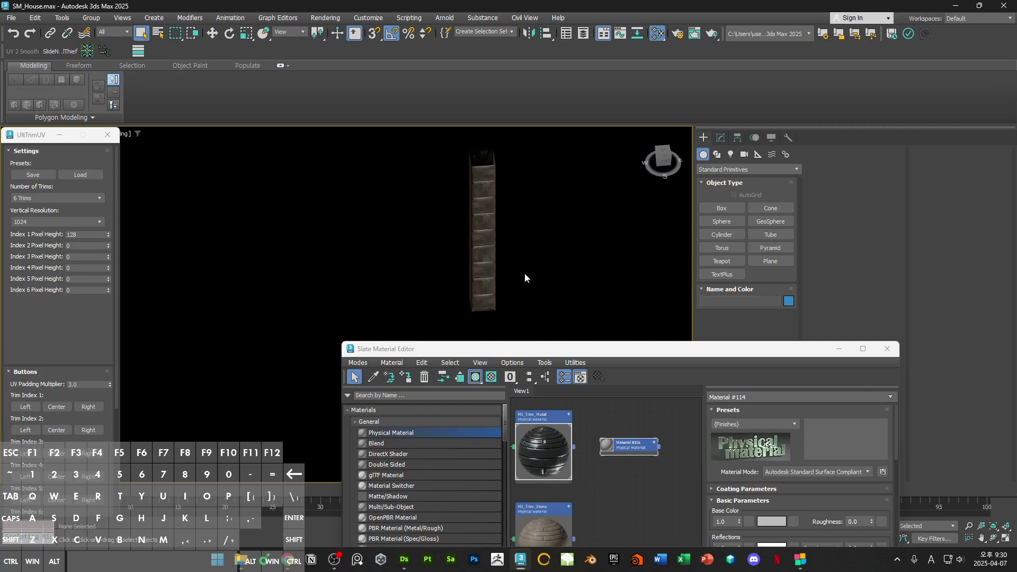
pyautogui.click(886, 348)
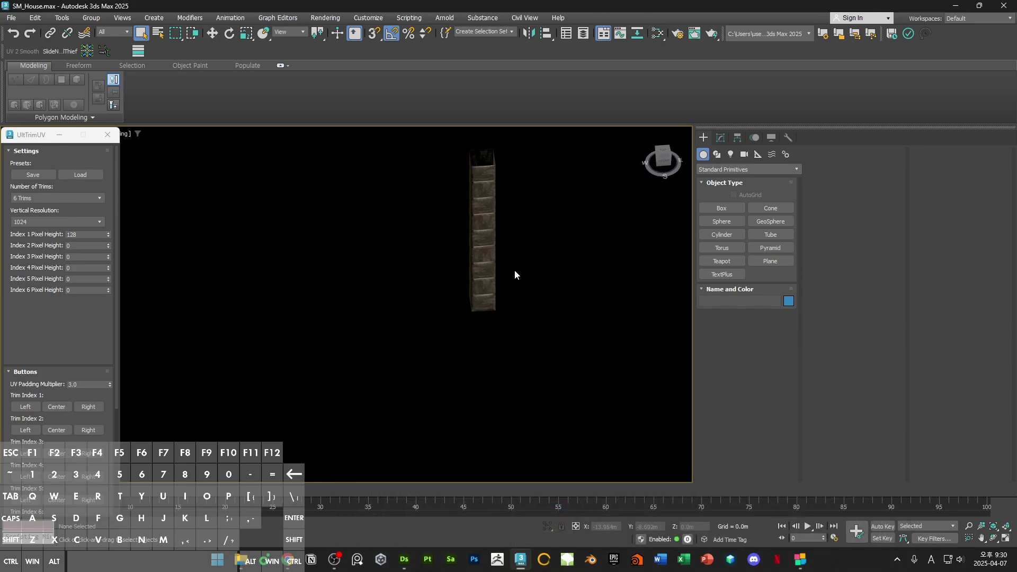
# Step: Select the pillar and examine the corner and seams between its stone blocks up close
pyautogui.click(494, 293)
pyautogui.scroll(5, 502, 255)
pyautogui.moveTo(494, 292)
pyautogui.keyDown('alt'); pyautogui.mouseDown(button='middle')
pyautogui.moveTo(502, 255)
pyautogui.moveTo(478, 290)
pyautogui.moveTo(531, 277)
pyautogui.moveTo(520, 317)
pyautogui.moveTo(538, 288)
pyautogui.moveTo(561, 284)
pyautogui.moveTo(509, 297)
pyautogui.mouseUp(button='middle'); pyautogui.keyUp('alt')
pyautogui.scroll(2, 509, 297)
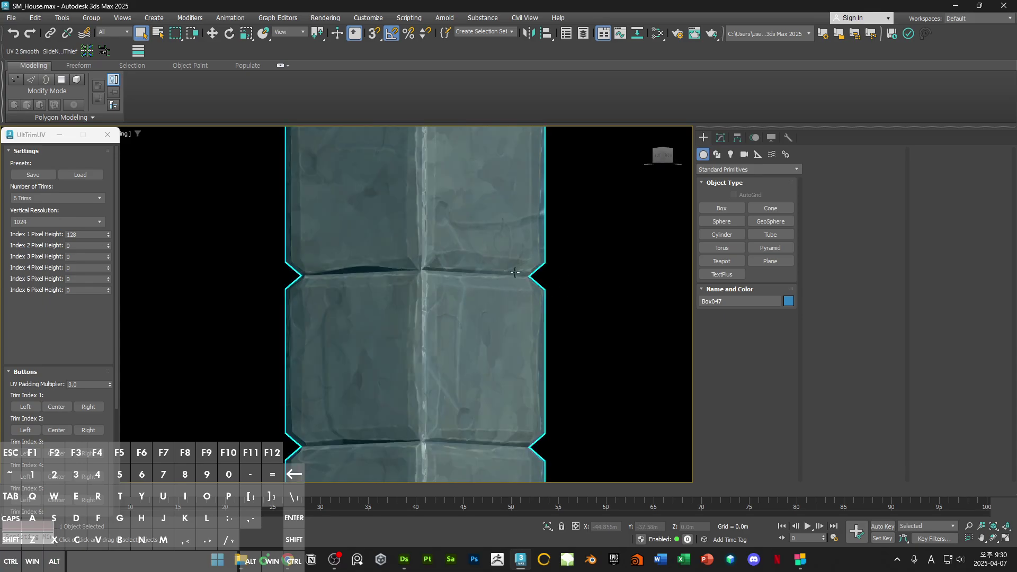
# Step: Open the T_Trim_Stone_N image used by the stone trim material's normal bump map in the external image viewer
pyautogui.press('m')
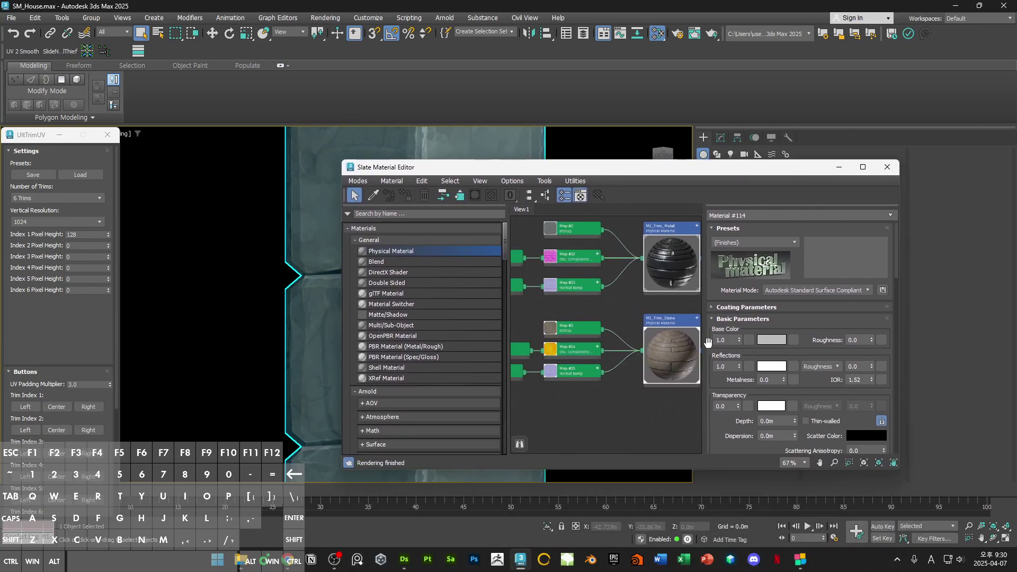
pyautogui.moveTo(708, 343); pyautogui.dragTo(796, 339, button='middle')
pyautogui.doubleClick(577, 374)
pyautogui.click(785, 365)
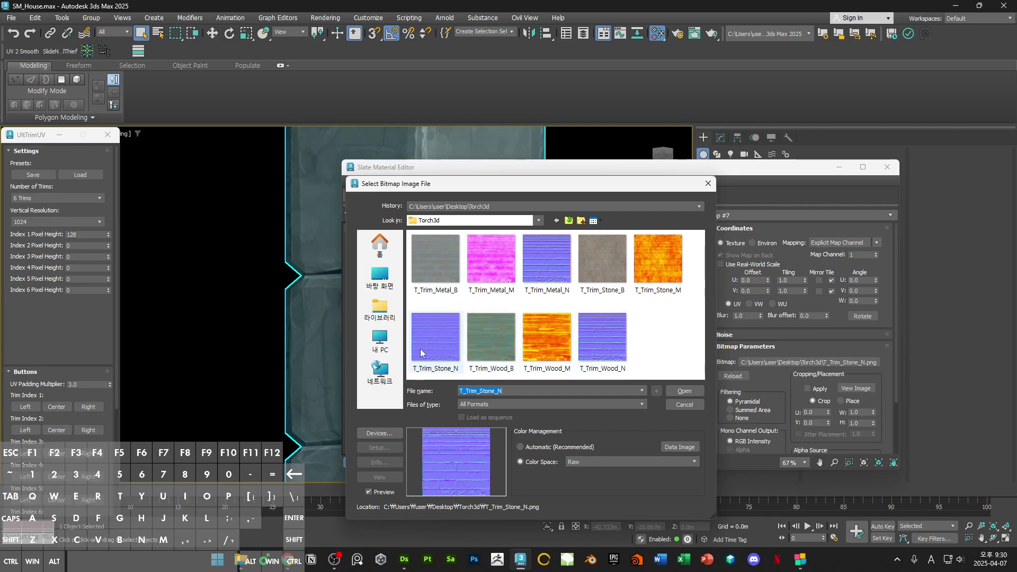
pyautogui.rightClick(421, 354)
pyautogui.click(447, 221)
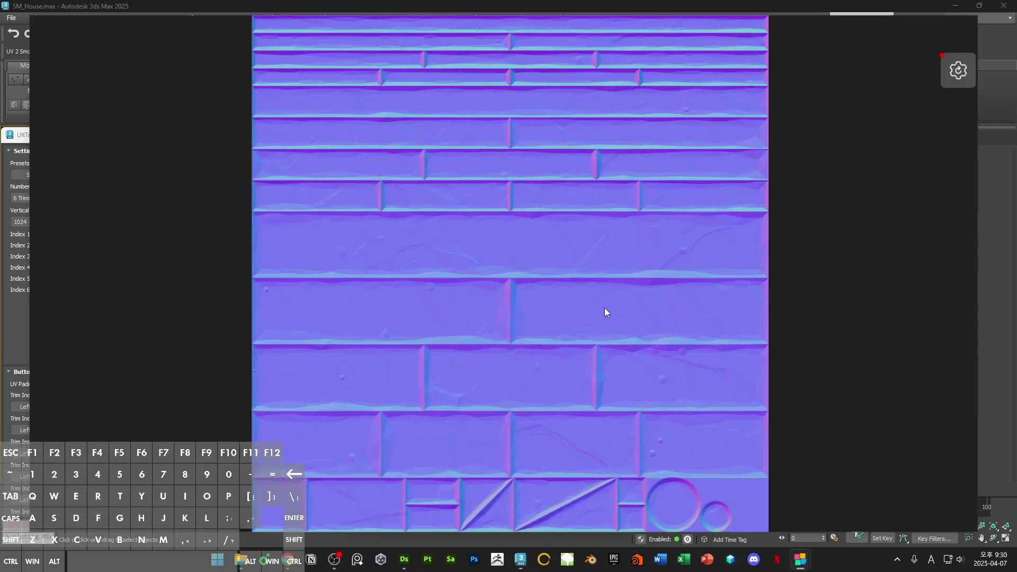
# Step: Examine the bevelled brick edges in the T_Trim_Stone_N normal map, and close the image, the bitmap selection and the Slate Material Editor
pyautogui.scroll(5, 605, 308)
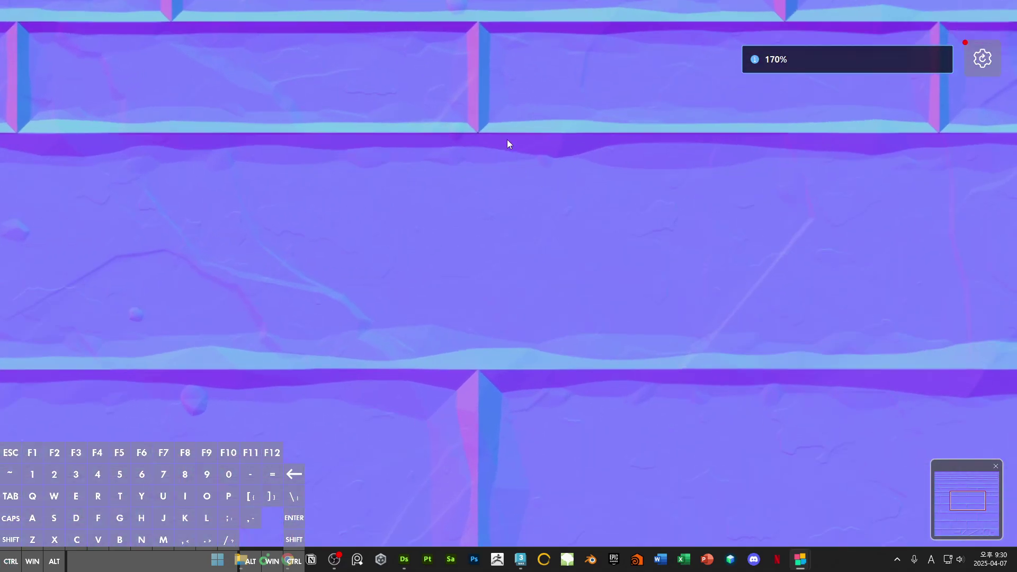
pyautogui.moveTo(557, 157); pyautogui.dragTo(485, 193)
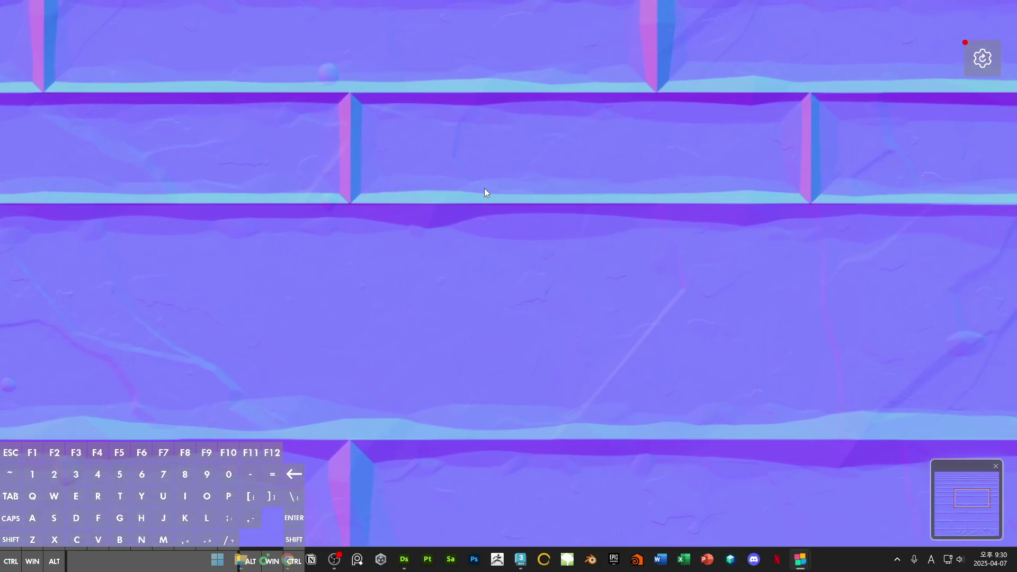
pyautogui.scroll(2, 433, 213)
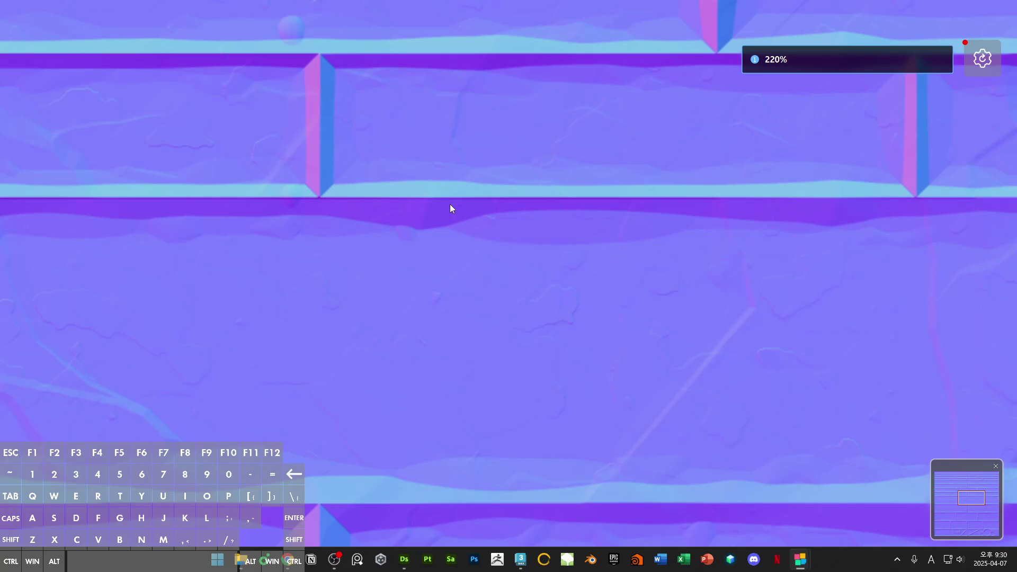
pyautogui.scroll(-4, 499, 219)
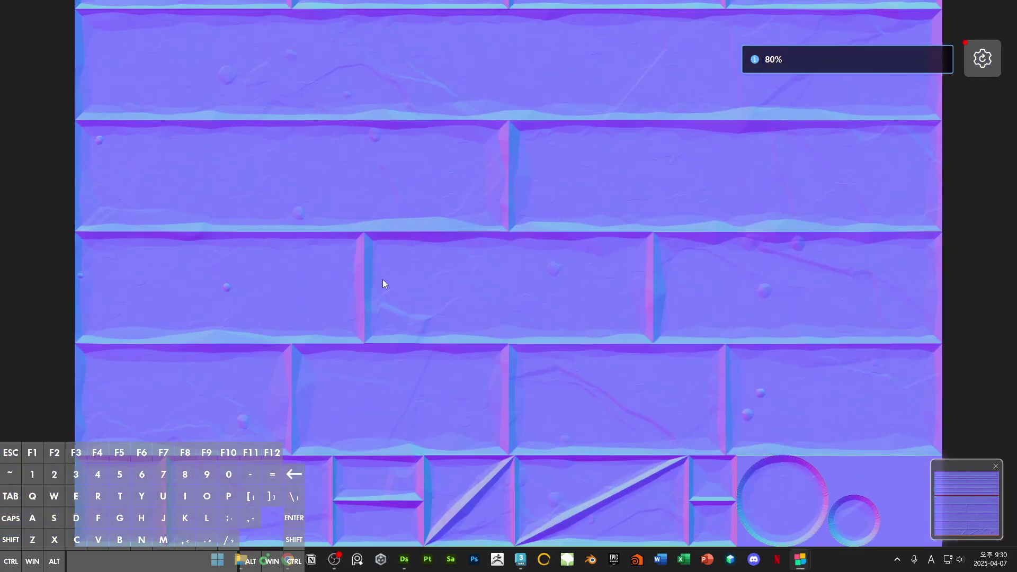
pyautogui.scroll(2, 291, 355)
pyautogui.moveTo(292, 354); pyautogui.dragTo(528, 160)
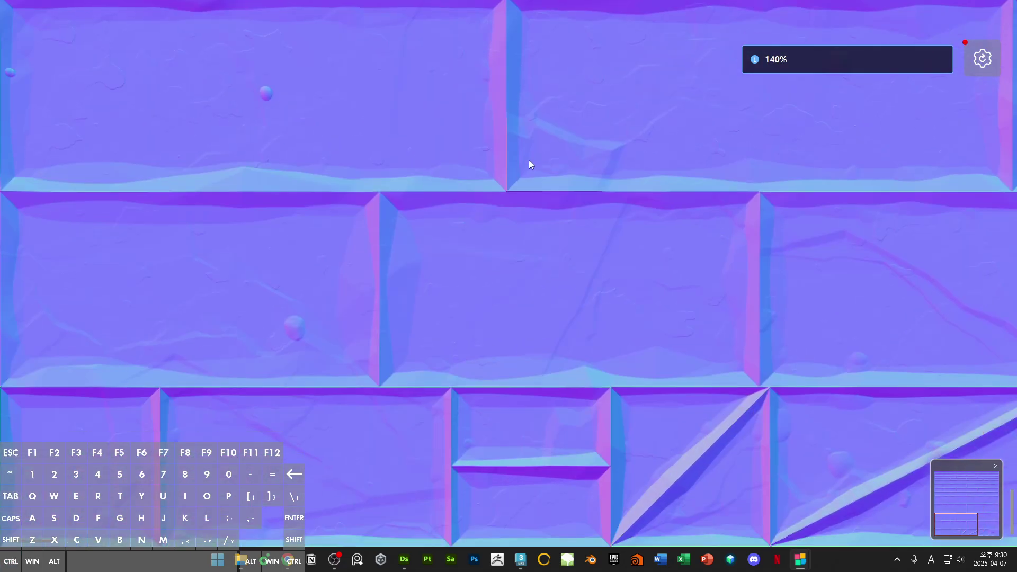
pyautogui.keyDown('ctrl'); pyautogui.scroll(3, 316, 350); pyautogui.keyUp('ctrl')
pyautogui.moveTo(317, 351); pyautogui.dragTo(482, 258)
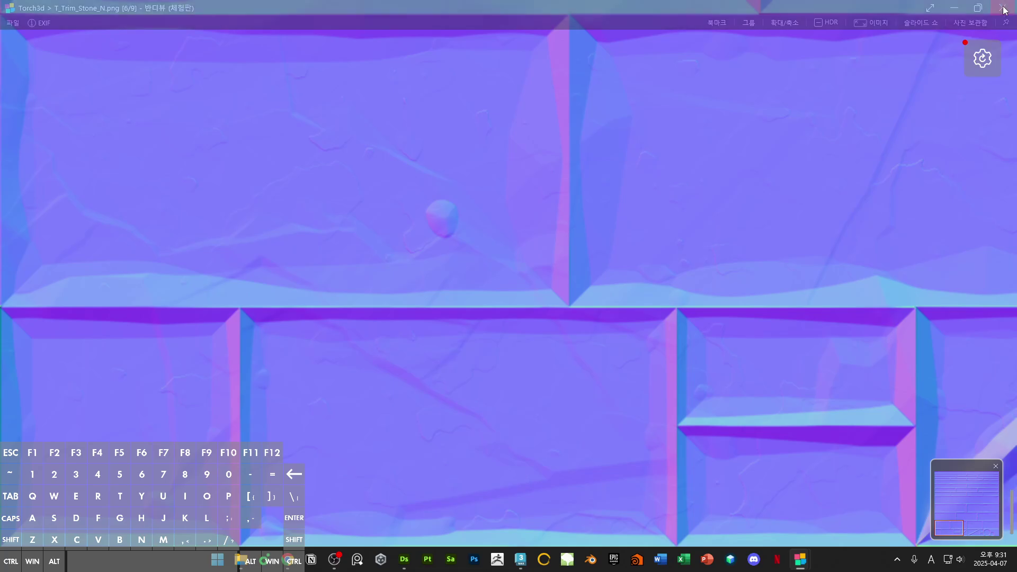
pyautogui.click(1003, 7)
pyautogui.click(705, 187)
pyautogui.click(886, 167)
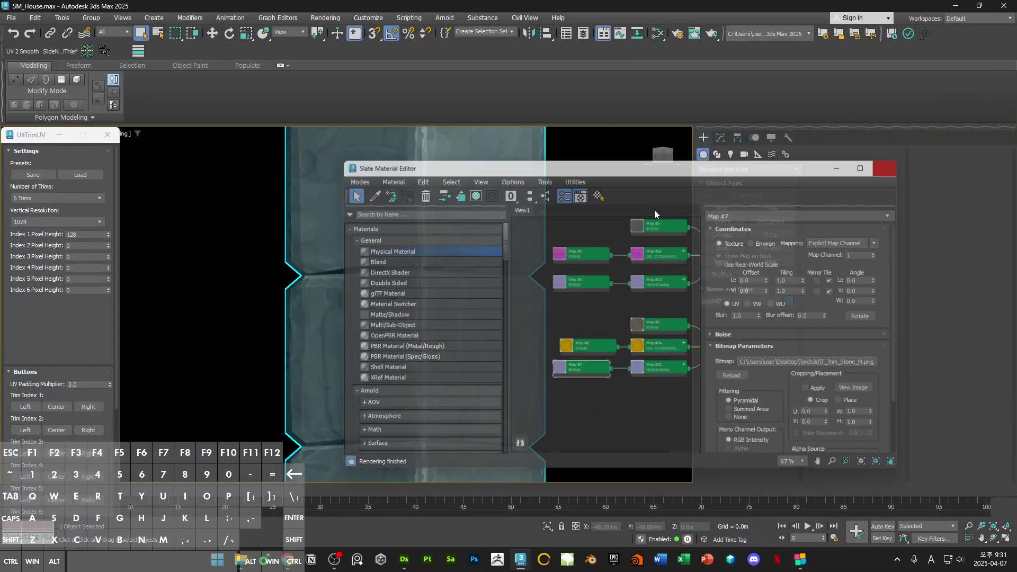
# Step: Show edged faces on the pillar and return to its Edit Normals modifier
pyautogui.press('F4')
pyautogui.doubleClick(425, 337)
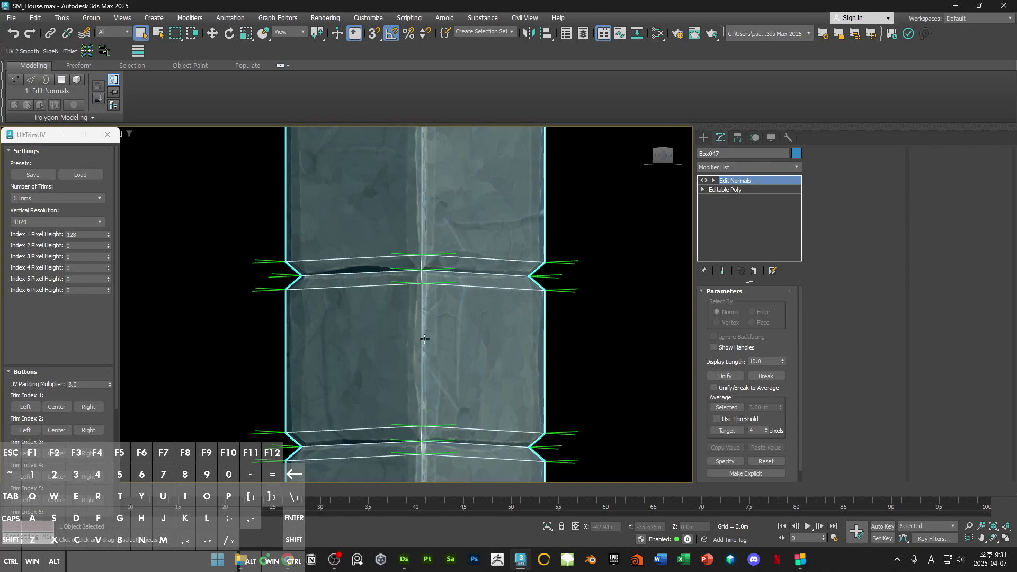
# Step: Convert the pillar with its Edit Normals modifier to Editable Poly and hide the edged faces in the viewport
pyautogui.rightClick(422, 332)
pyautogui.click(551, 467)
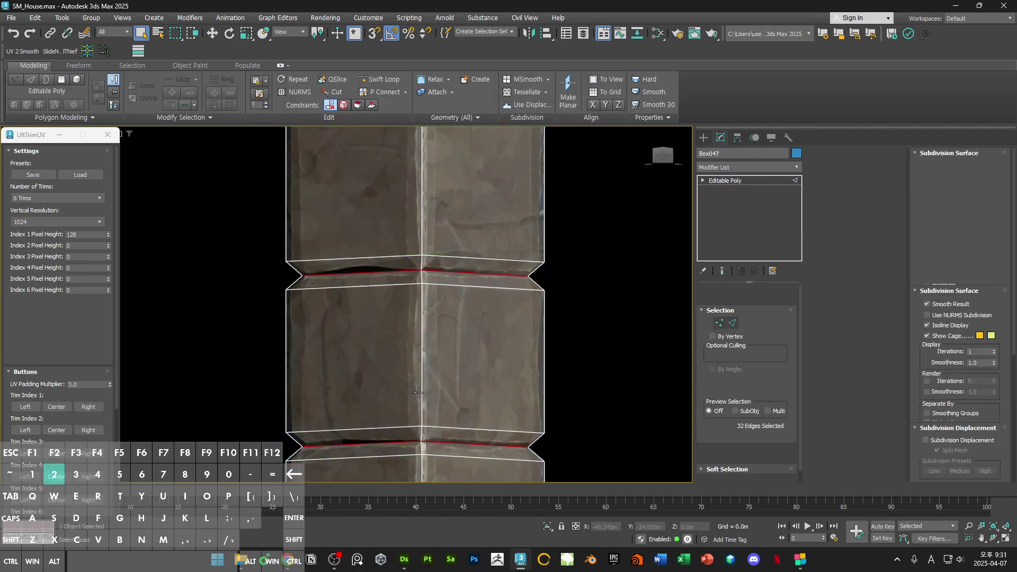
pyautogui.press('F4')
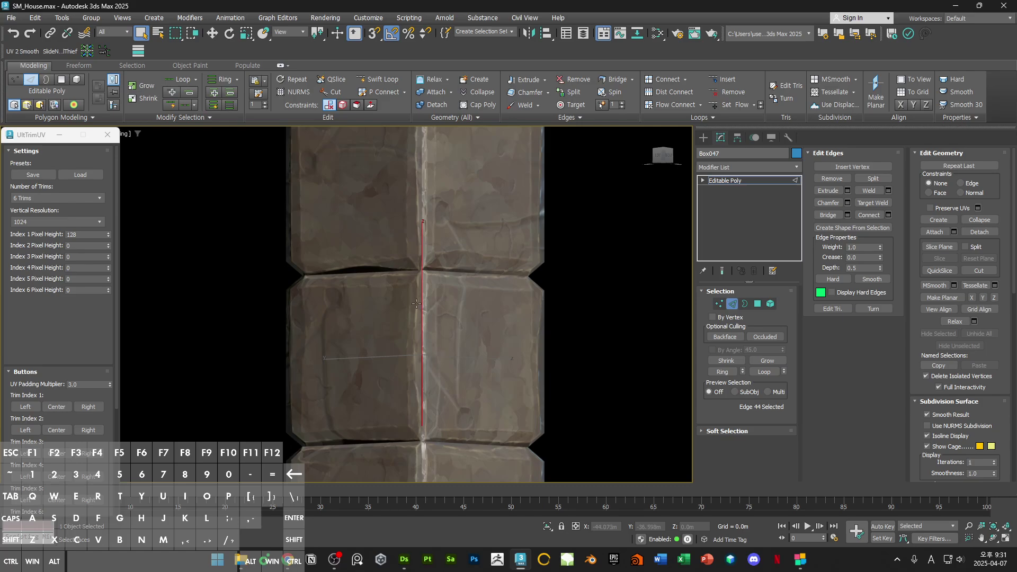
pyautogui.keyDown('alt'); pyautogui.moveTo(416, 304); pyautogui.dragTo(606, 365, button='middle'); pyautogui.keyUp('alt')
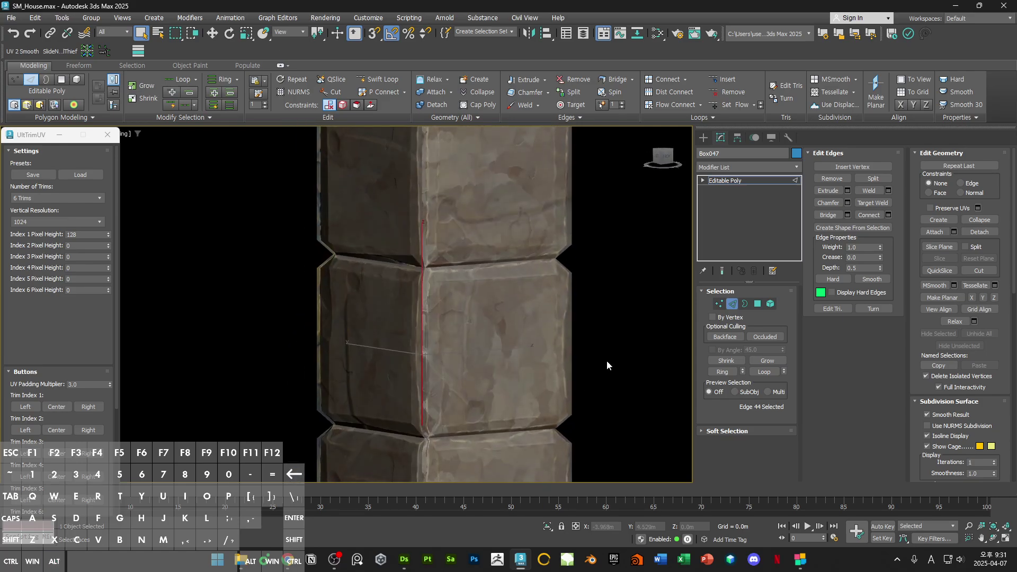
# Step: Examine the shading of the bevelled groove faces between two stone blocks up close, including the groove's upper face
pyautogui.click(607, 365)
pyautogui.scroll(6, 459, 265)
pyautogui.moveTo(492, 281); pyautogui.dragTo(399, 307, button='middle')
pyautogui.press('4')
pyautogui.click(454, 267)
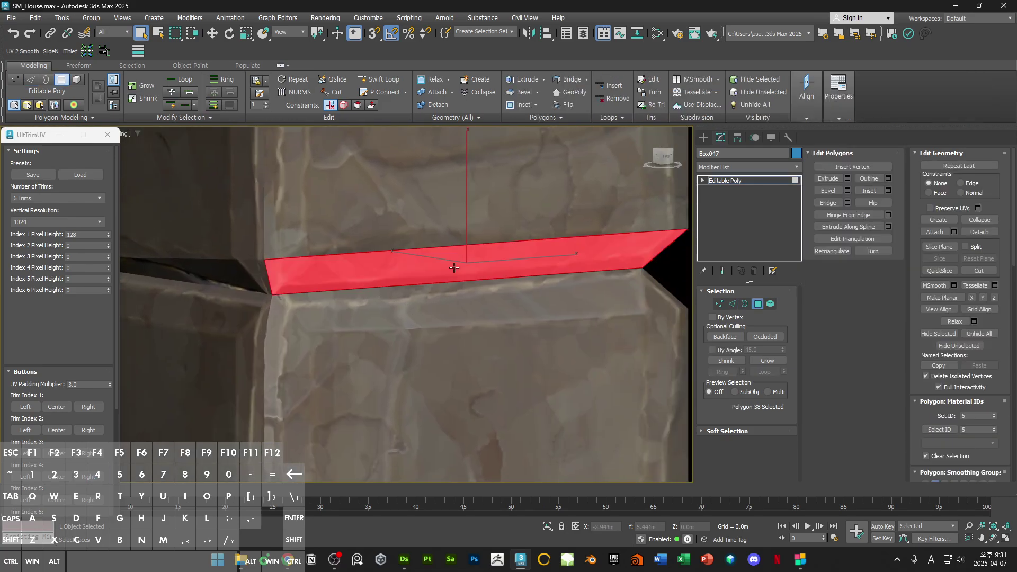
pyautogui.keyDown('alt'); pyautogui.moveTo(454, 268); pyautogui.dragTo(589, 275, button='middle'); pyautogui.keyUp('alt')
pyautogui.hotkey('ctrl', 'x')
pyautogui.hotkey('ctrl', 'x')
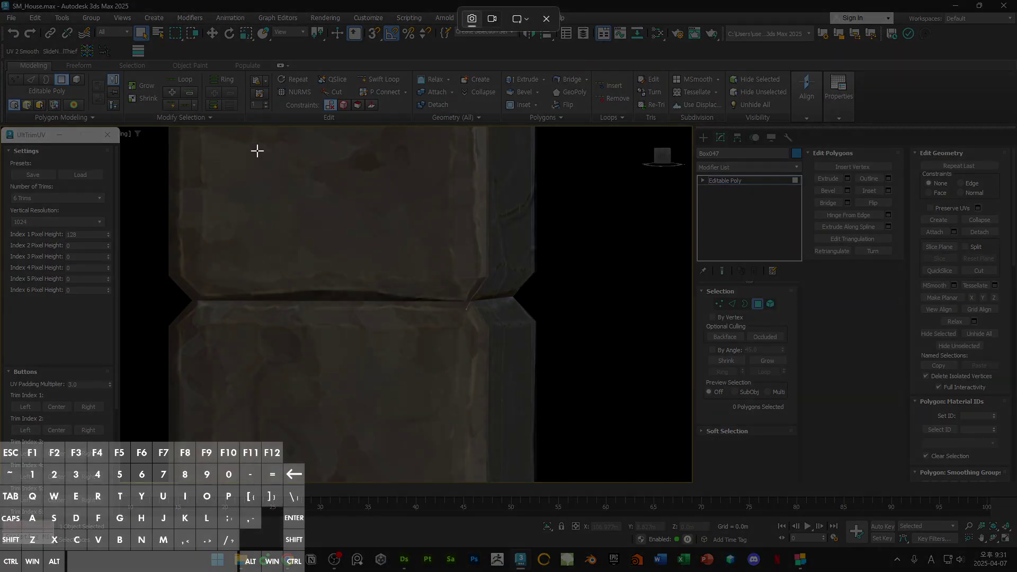
# Step: Capture the groove area in the Snipping Tool and sketch splayed normal arrows and a curved profile over it in red
pyautogui.moveTo(257, 150); pyautogui.dragTo(860, 500)
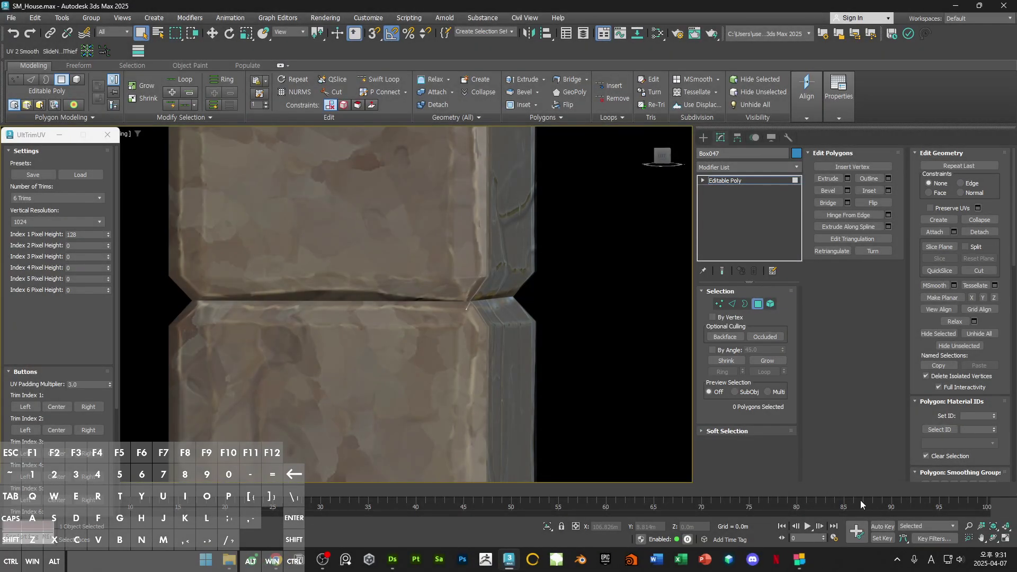
pyautogui.click(860, 500)
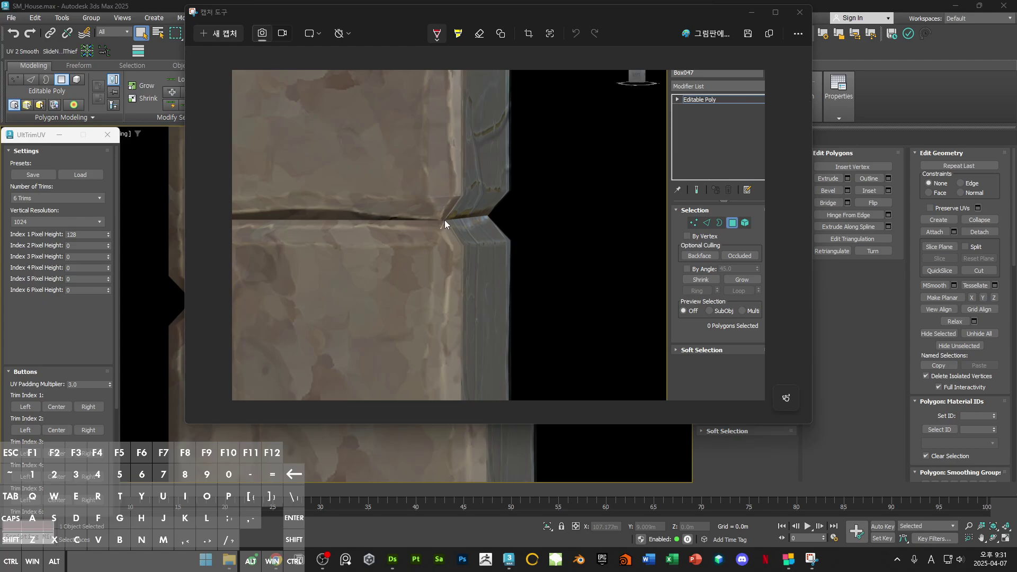
pyautogui.moveTo(444, 218); pyautogui.dragTo(525, 218)
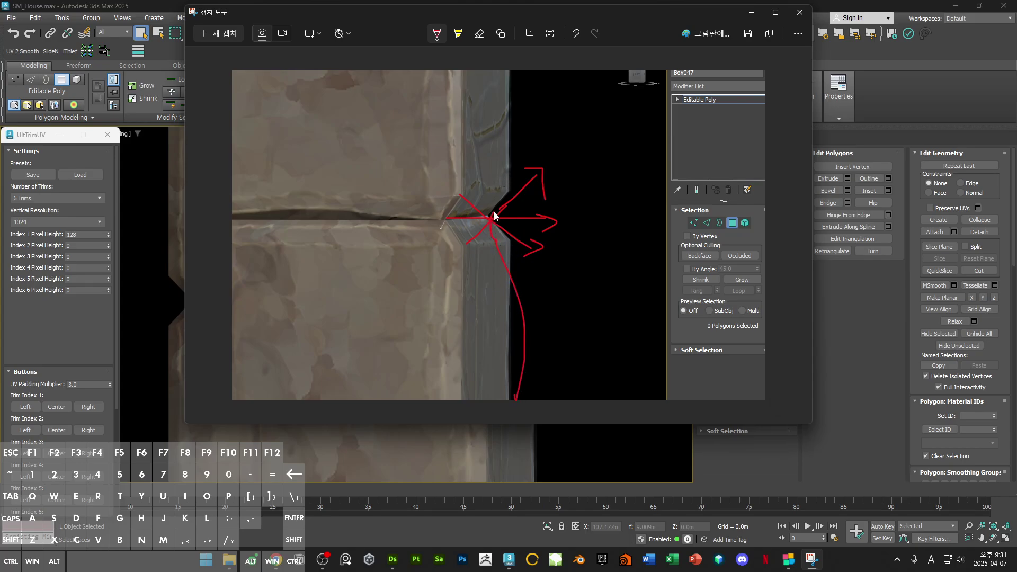
pyautogui.moveTo(495, 207); pyautogui.dragTo(532, 70)
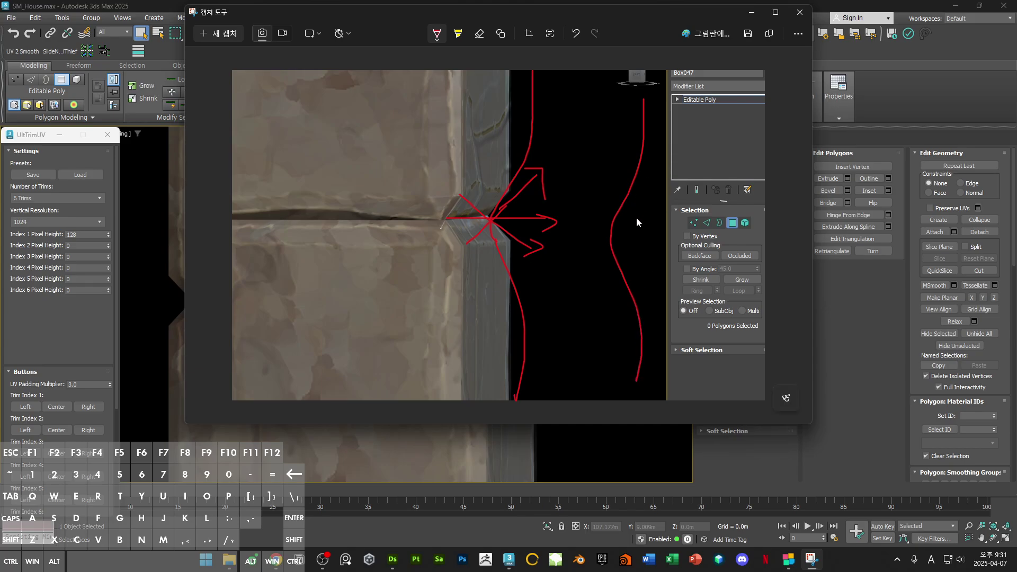
pyautogui.moveTo(615, 221); pyautogui.dragTo(608, 213)
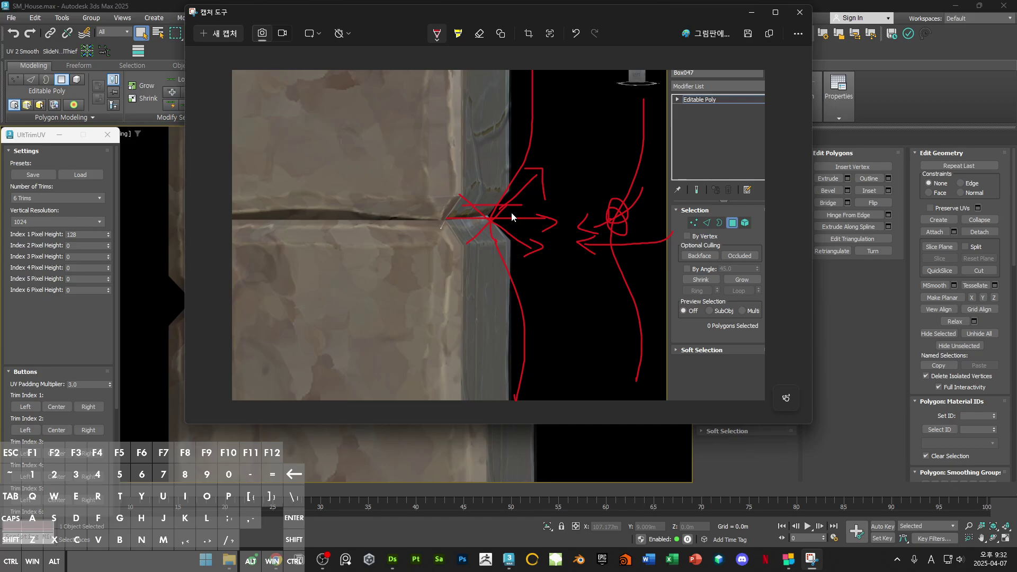
# Step: Replace the splayed arrows on the capture with parallel horizontal normals at the groove, and close the Snipping Tool
pyautogui.moveTo(462, 194)
pyautogui.mouseDown()
pyautogui.moveTo(534, 275)
pyautogui.moveTo(527, 240)
pyautogui.mouseUp()
pyautogui.click(480, 33)
pyautogui.click(436, 33)
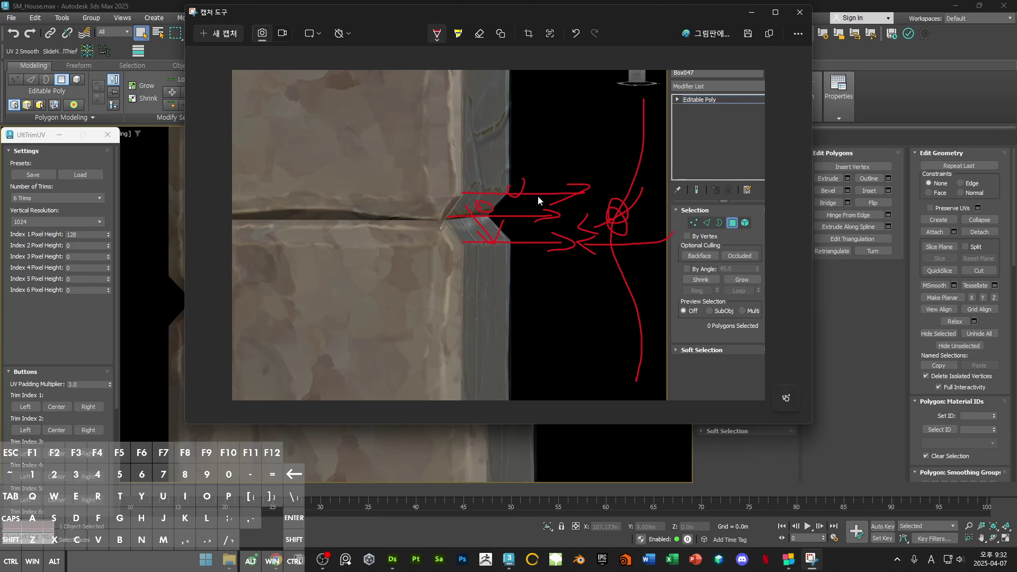
pyautogui.click(799, 12)
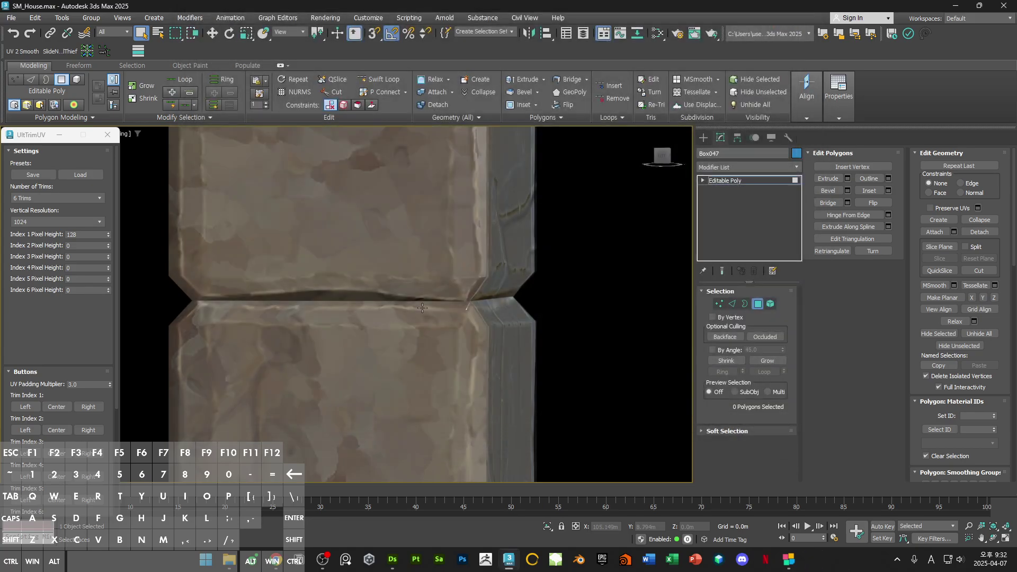
# Step: Convert the pillar to Editable Poly again and end its isolation so the rest of the house is displayed
pyautogui.moveTo(302, 334)
pyautogui.keyDown('alt'); pyautogui.mouseDown(button='middle')
pyautogui.moveTo(347, 336)
pyautogui.moveTo(221, 322)
pyautogui.moveTo(214, 288)
pyautogui.moveTo(221, 358)
pyautogui.moveTo(465, 374)
pyautogui.moveTo(477, 279)
pyautogui.moveTo(461, 330)
pyautogui.moveTo(658, 261)
pyautogui.mouseUp(button='middle'); pyautogui.keyUp('alt')
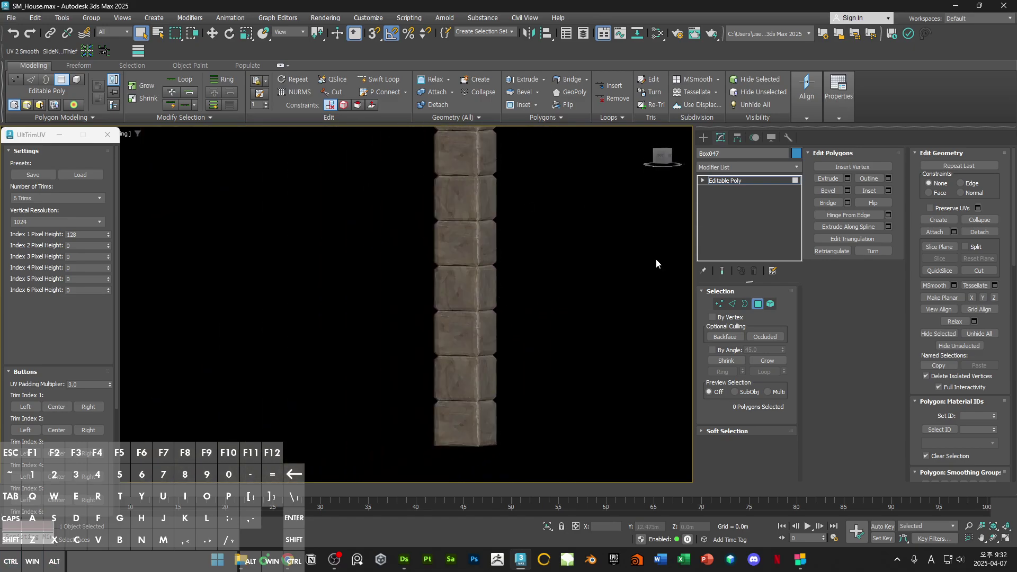
pyautogui.rightClick(487, 223)
pyautogui.moveTo(535, 357)
pyautogui.click(620, 365)
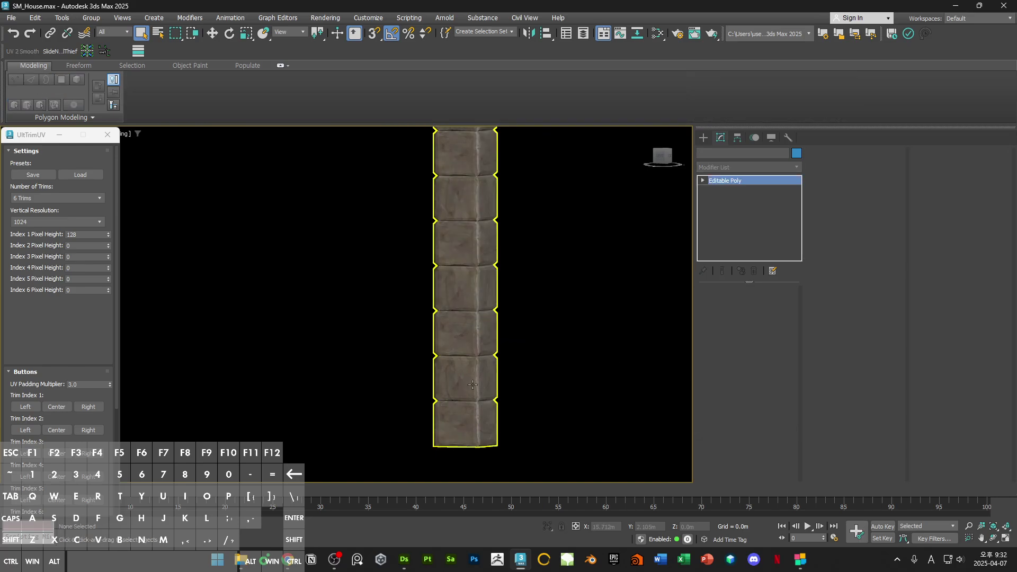
pyautogui.rightClick(503, 314)
pyautogui.click(534, 262)
pyautogui.keyDown('ctrl'); pyautogui.keyDown('alt'); pyautogui.moveTo(533, 310); pyautogui.dragTo(597, 409, button='middle'); pyautogui.keyUp('alt'); pyautogui.keyUp('ctrl')
pyautogui.click(596, 408)
pyautogui.scroll(5, 496, 375)
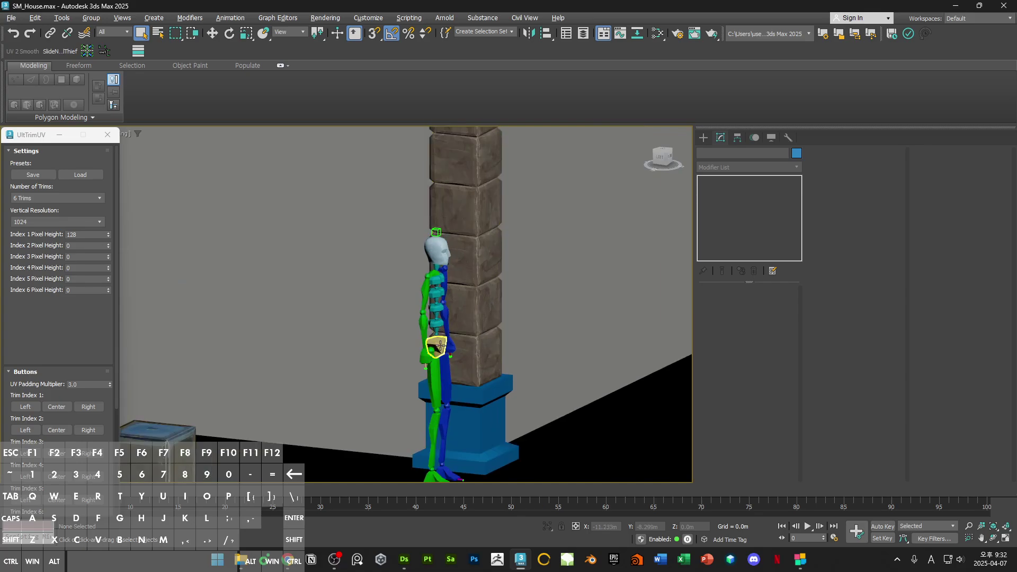
# Step: Move the biped figure from its pelvis (Bip001) along Y, clear of the corner pillar and beside the wooden post
pyautogui.press('F3')
pyautogui.click(433, 346)
pyautogui.scroll(-3, 433, 346)
pyautogui.press('F3')
pyautogui.press('w')
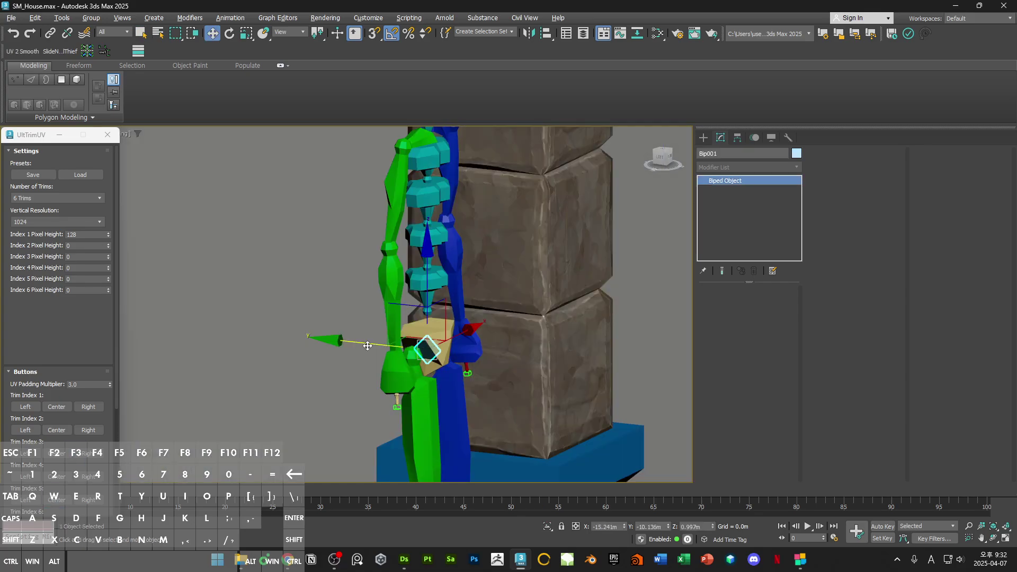
pyautogui.scroll(-4, 360, 344)
pyautogui.moveTo(356, 344); pyautogui.dragTo(43, 332)
# Step: In the left view, lower the six vertices at one end of the pillar's lowest joint to about 0.95 m in Z
pyautogui.click(417, 254)
pyautogui.scroll(-5, 418, 254)
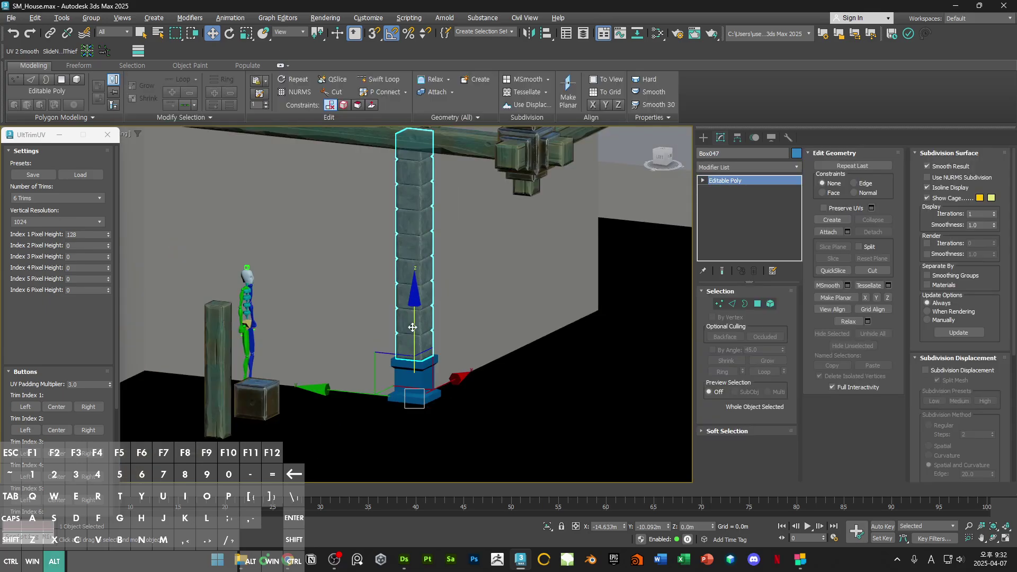
pyautogui.press('l')
pyautogui.scroll(5, 426, 326)
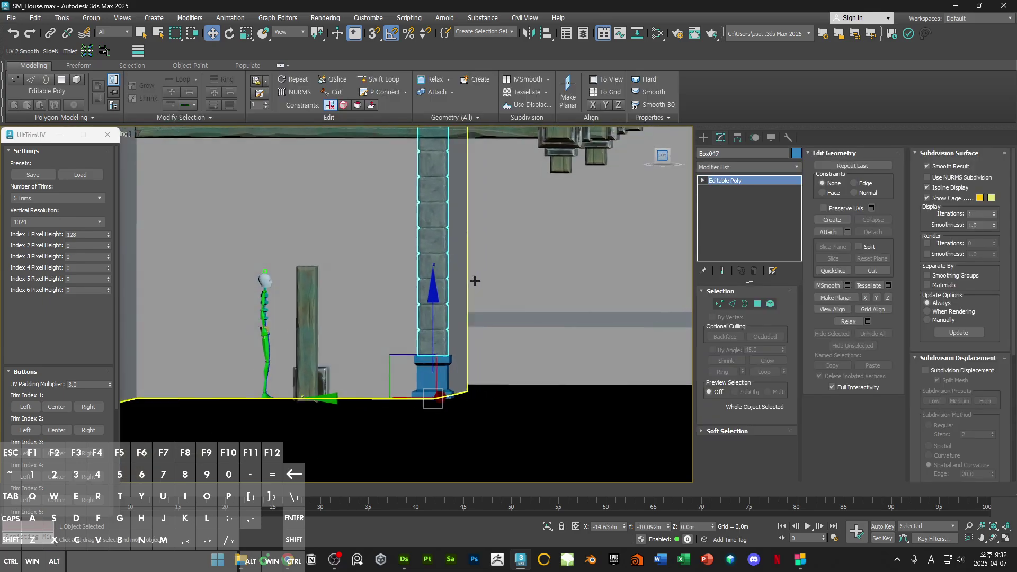
pyautogui.press('1')
pyautogui.moveTo(411, 299); pyautogui.dragTo(459, 333)
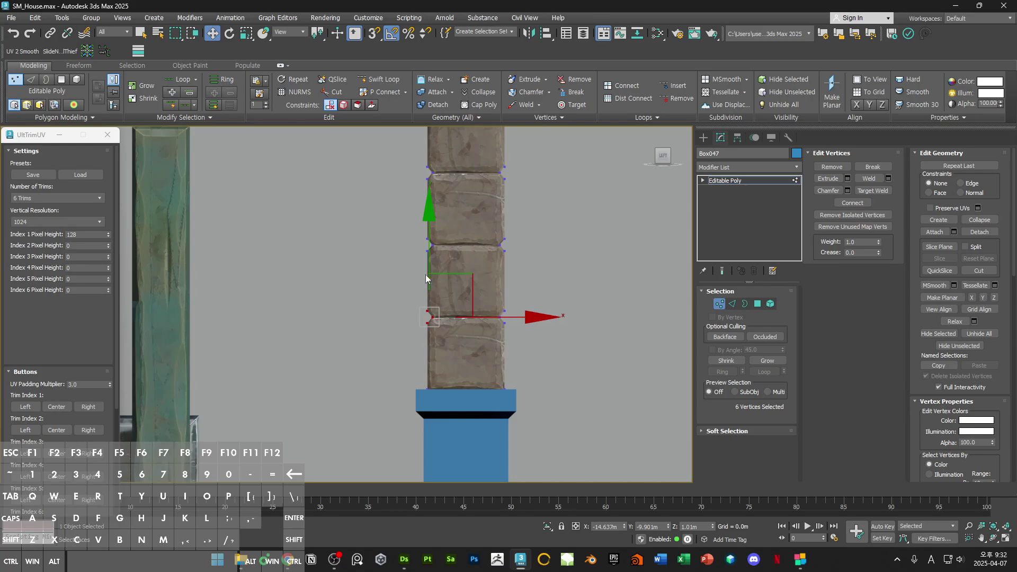
pyautogui.moveTo(427, 275); pyautogui.dragTo(427, 287)
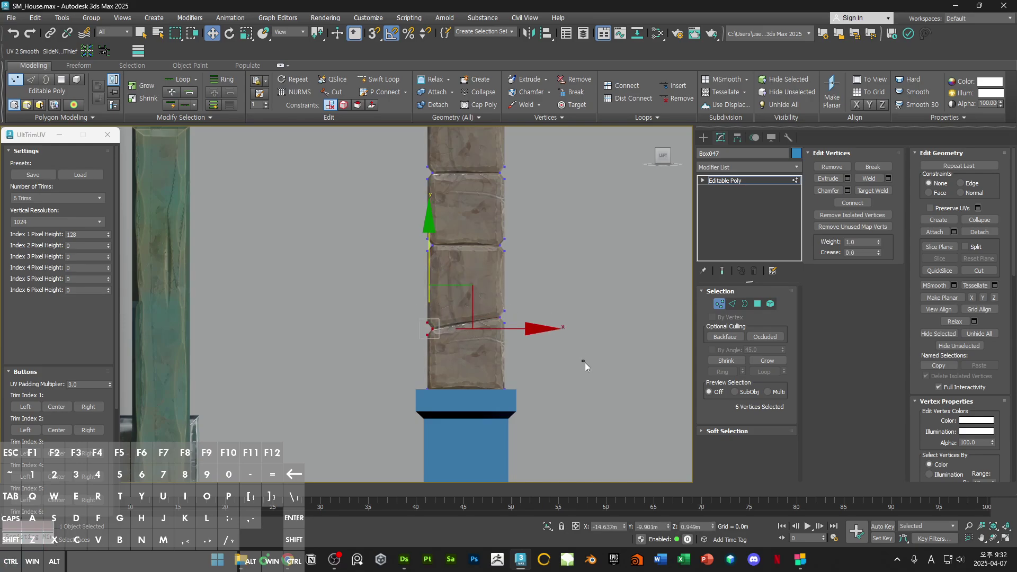
pyautogui.click(585, 363)
# Step: Spread the bottom corner vertices of the pillar outward in the left view to flare the lowest block's foot
pyautogui.press('F3')
pyautogui.moveTo(402, 363); pyautogui.dragTo(490, 405)
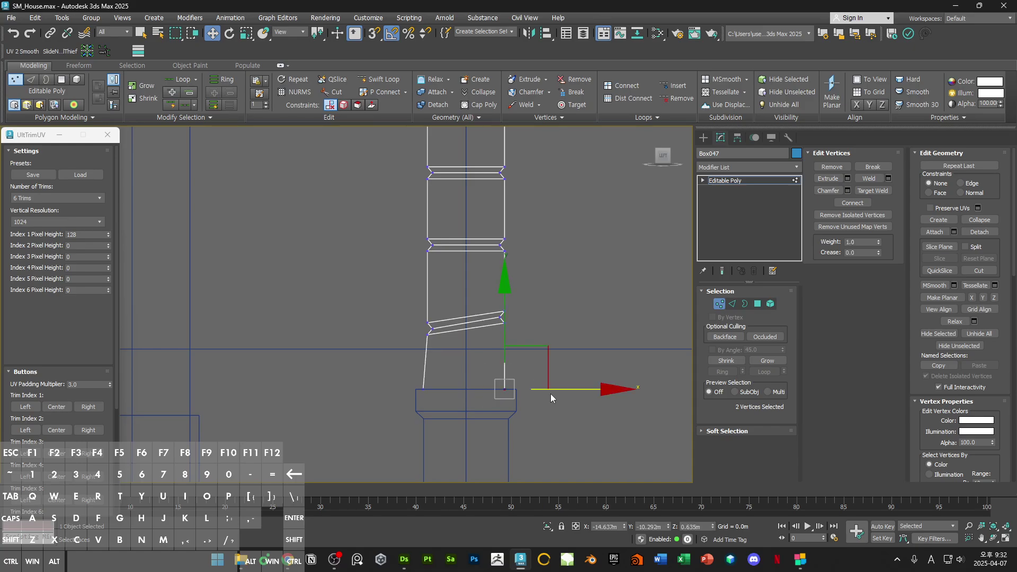
pyautogui.moveTo(462, 280)
pyautogui.mouseDown()
pyautogui.moveTo(530, 333)
pyautogui.moveTo(534, 306)
pyautogui.mouseUp()
pyautogui.press('F3')
# Step: In the front view, slant and widen the second joint from the base and move a bottom corner's vertices outward about 0.025 m
pyautogui.press('f')
pyautogui.keyDown('alt'); pyautogui.moveTo(533, 307); pyautogui.dragTo(503, 306, button='middle'); pyautogui.keyUp('alt')
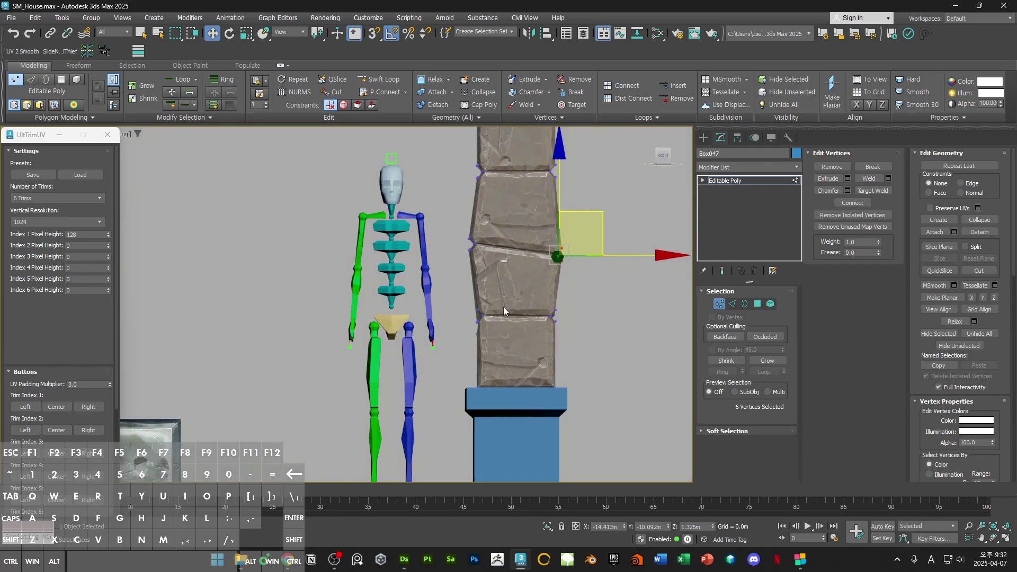
pyautogui.click(662, 156)
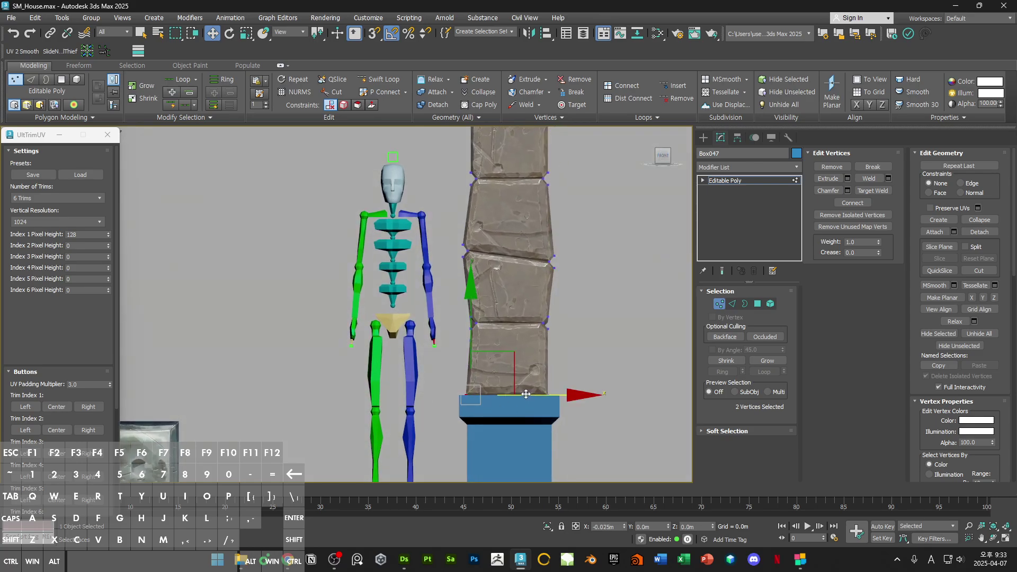
# Step: Shift the six vertices at one end of the fourth joint from the base inward in the front view
pyautogui.click(495, 253)
pyautogui.scroll(-3, 495, 253)
pyautogui.click(477, 284)
pyautogui.scroll(2, 509, 286)
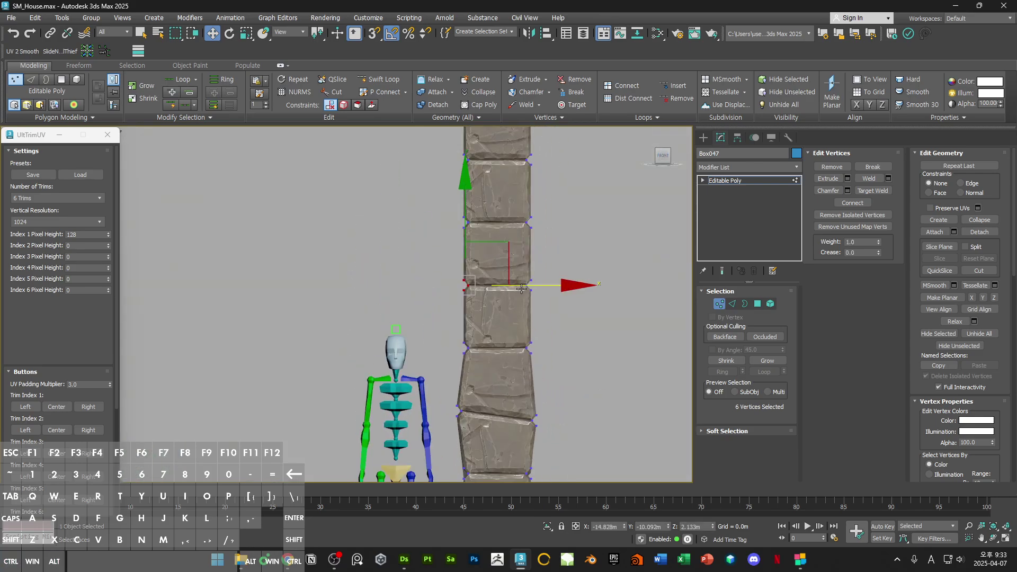
pyautogui.click(523, 285)
pyautogui.hotkey('ctrl', 'z')
pyautogui.hotkey('ctrl', 'y')
pyautogui.hotkey('ctrl', 'z')
pyautogui.moveTo(525, 285); pyautogui.dragTo(530, 285)
pyautogui.click(492, 311)
# Step: Pull one end of the fifth and sixth joints inward, lowering the fifth's end and raising the sixth's to about 2.93 m
pyautogui.moveTo(492, 311); pyautogui.dragTo(491, 384, button='middle')
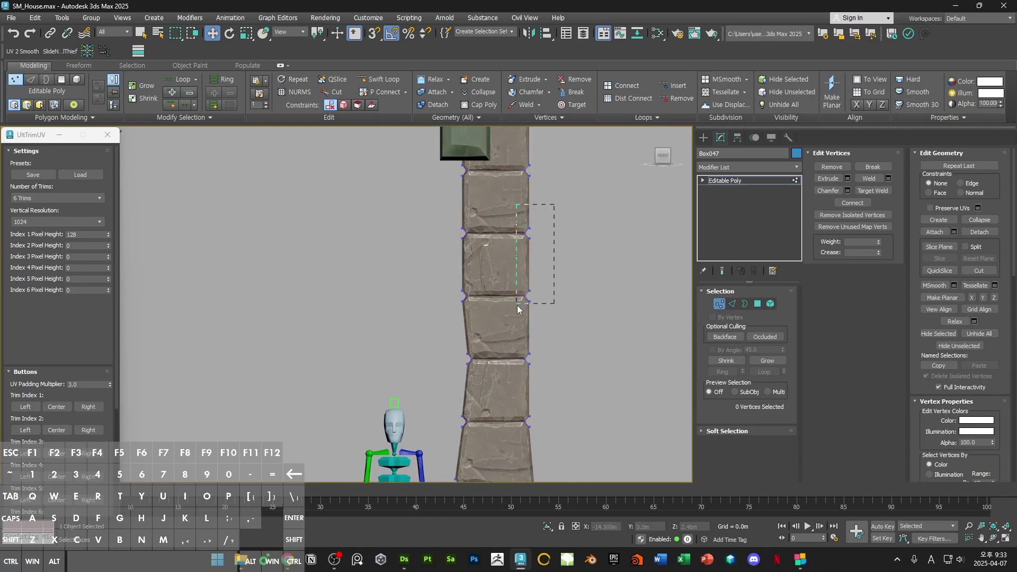
pyautogui.moveTo(517, 305); pyautogui.dragTo(515, 306)
pyautogui.moveTo(583, 268); pyautogui.dragTo(578, 266)
pyautogui.click(490, 266)
pyautogui.moveTo(493, 270); pyautogui.dragTo(546, 315)
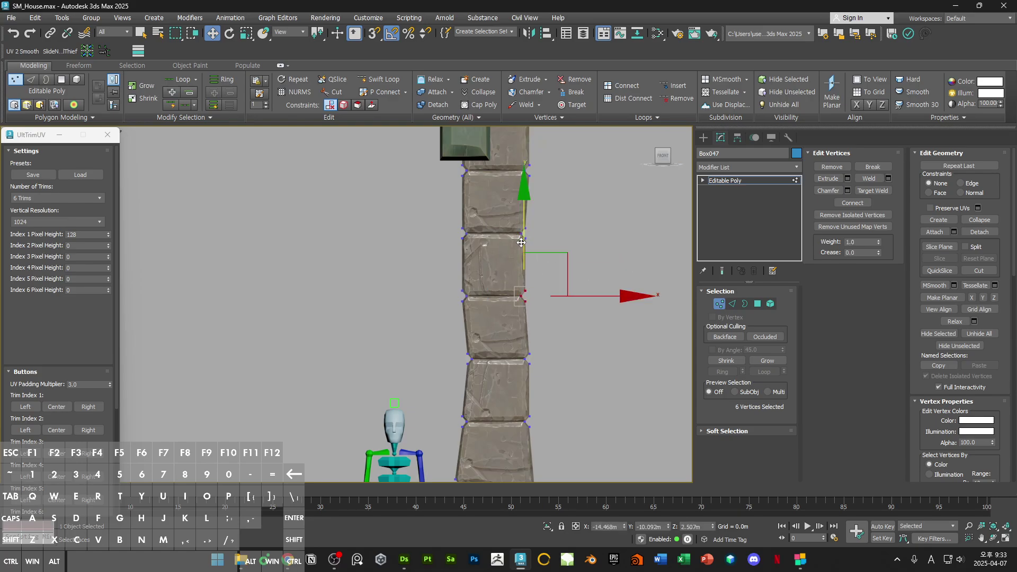
pyautogui.moveTo(521, 242); pyautogui.dragTo(525, 254)
pyautogui.moveTo(507, 220); pyautogui.dragTo(537, 245)
pyautogui.moveTo(524, 197); pyautogui.dragTo(524, 188)
pyautogui.scroll(-3, 499, 228)
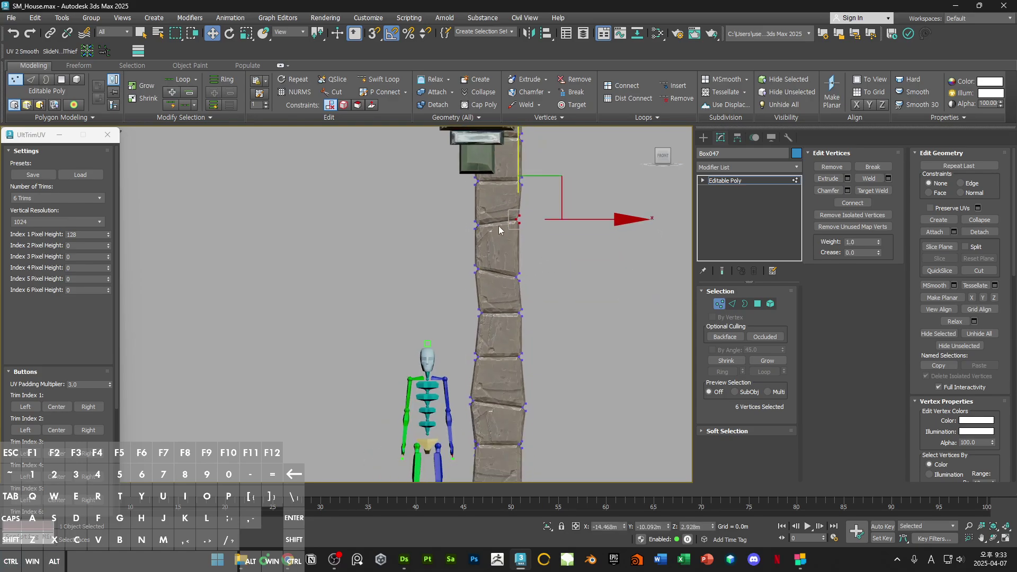
# Step: Push the sixth joint's opposite end outward, and move one end of the pillar's topmost joint outward in the front view
pyautogui.moveTo(499, 228); pyautogui.dragTo(507, 260, button='middle')
pyautogui.moveTo(470, 246); pyautogui.dragTo(519, 256)
pyautogui.click(500, 198)
pyautogui.press('F3')
pyautogui.moveTo(508, 158); pyautogui.dragTo(539, 183)
pyautogui.moveTo(545, 185); pyautogui.dragTo(540, 238, button='middle')
pyautogui.hotkey('ctrl', 'z')
pyautogui.moveTo(568, 219); pyautogui.dragTo(583, 225)
# Step: Move the two vertices at the pillar's top corner outward to about -14.86 m in X
pyautogui.moveTo(462, 167); pyautogui.dragTo(496, 191)
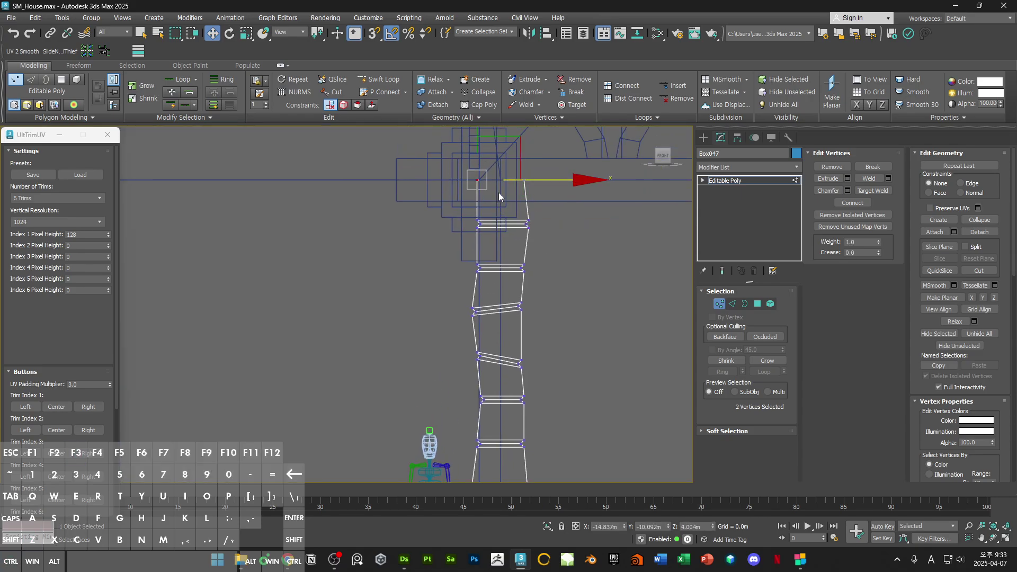
pyautogui.press('F3')
pyautogui.moveTo(548, 183)
pyautogui.keyDown('alt'); pyautogui.mouseDown(button='middle')
pyautogui.moveTo(516, 215)
pyautogui.moveTo(520, 267)
pyautogui.moveTo(581, 266)
pyautogui.mouseUp(button='middle'); pyautogui.keyUp('alt')
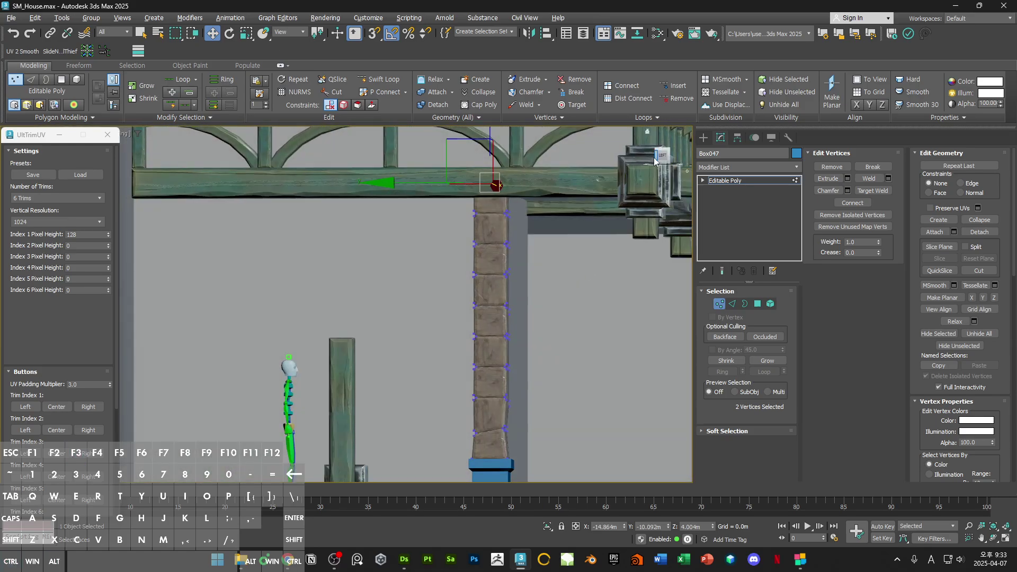
# Step: In the left view, slant the seventh joint from the base by lowering one end, and push its ends outward
pyautogui.press('f')
pyautogui.moveTo(498, 233); pyautogui.dragTo(514, 254)
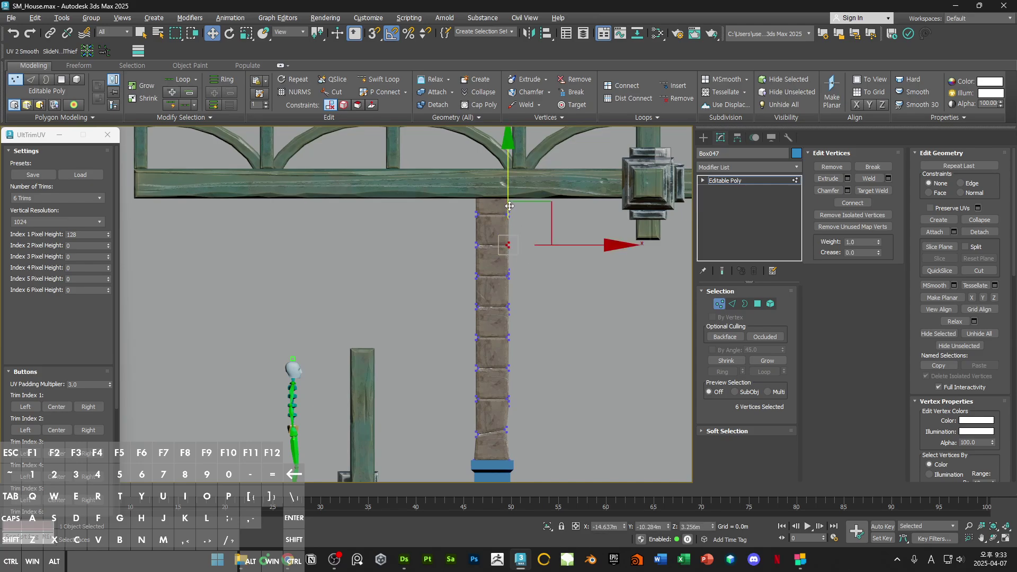
pyautogui.moveTo(509, 204); pyautogui.dragTo(509, 212)
pyautogui.moveTo(546, 253); pyautogui.dragTo(548, 253)
pyautogui.moveTo(463, 234); pyautogui.dragTo(523, 247)
# Step: Pinch the fifth joint from the base by moving both ends inward in the left view, one to about -10.25 m in Y
pyautogui.moveTo(464, 295); pyautogui.dragTo(530, 309)
pyautogui.hotkey('ctrl', 'z')
pyautogui.moveTo(530, 314); pyautogui.dragTo(543, 242, button='middle')
pyautogui.moveTo(536, 228); pyautogui.dragTo(511, 249)
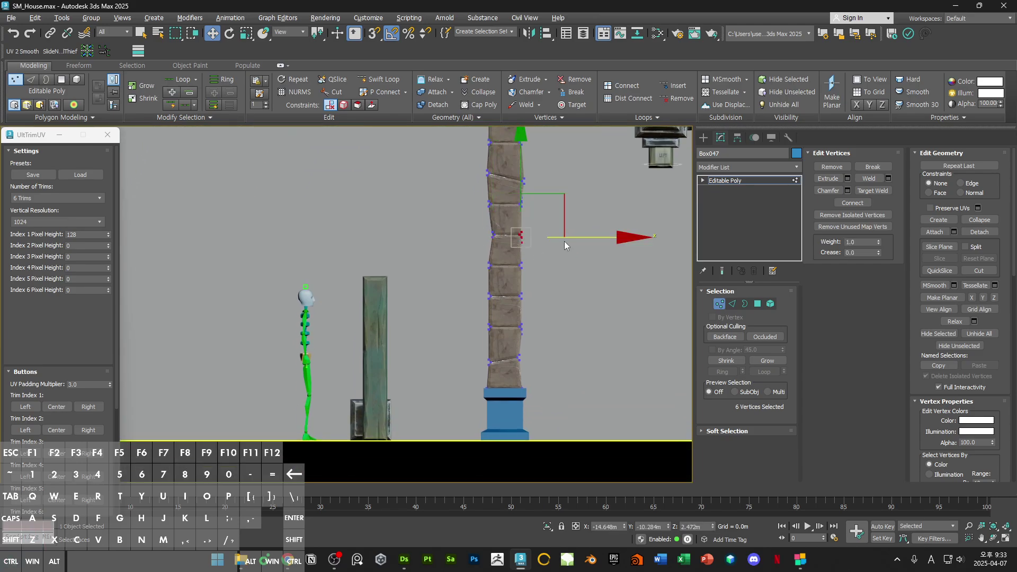
pyautogui.press('F3')
pyautogui.scroll(3, 532, 246)
pyautogui.press('F3')
pyautogui.scroll(-4, 547, 253)
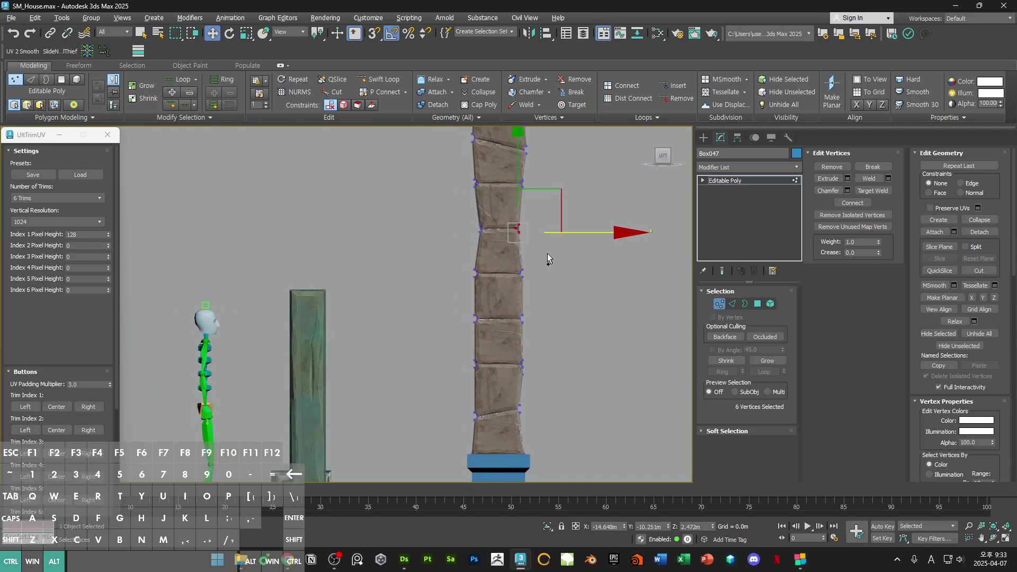
# Step: Move the six vertices at one end of the third joint from the base outward by about 0.023 m
pyautogui.click(528, 288)
pyautogui.press('F3')
pyautogui.press('F3')
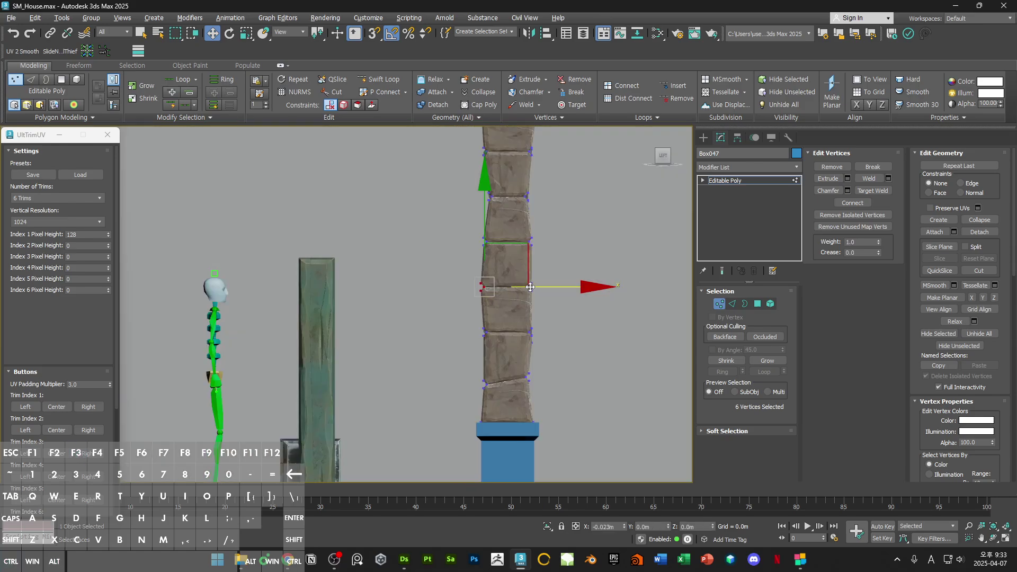
pyautogui.scroll(-1, 514, 285)
pyautogui.scroll(-1, 535, 262)
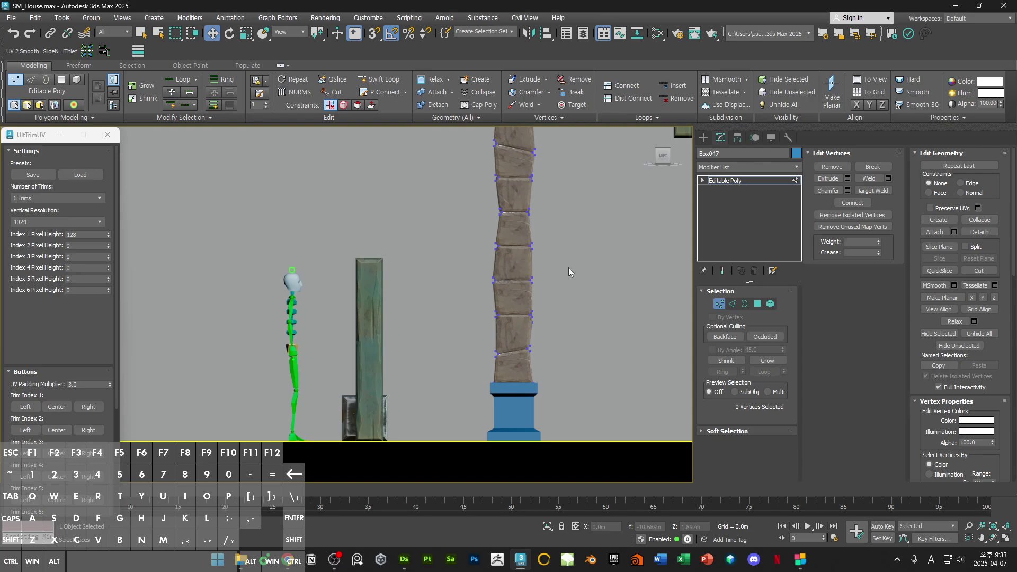
# Step: In the left view, shift the vertices at both ends of the pillar's top edge horizontally, one pair by about 0.028 m
pyautogui.moveTo(568, 236); pyautogui.dragTo(573, 324, button='middle')
pyautogui.press('F3')
pyautogui.moveTo(489, 154); pyautogui.dragTo(507, 172)
pyautogui.press('F3')
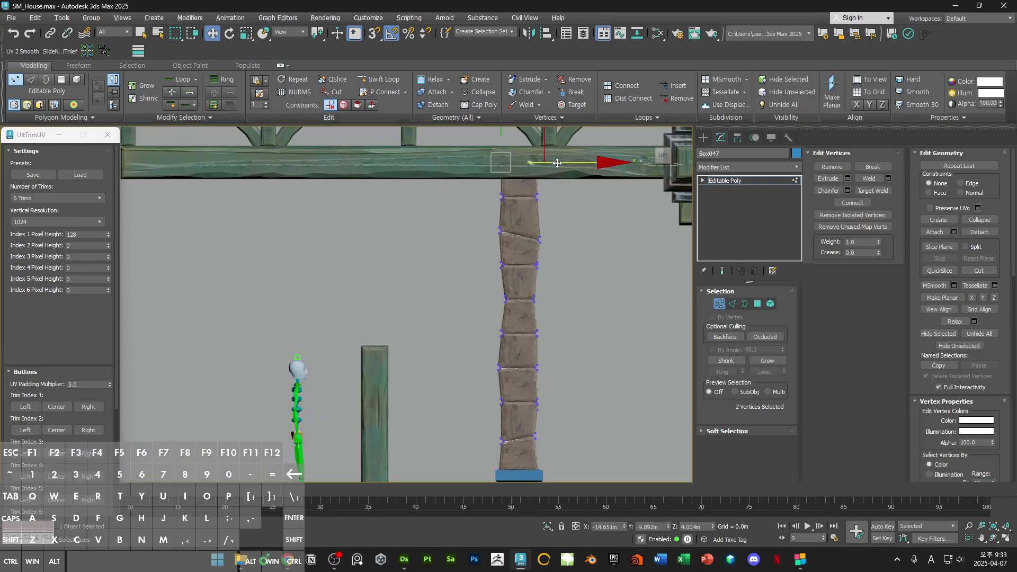
pyautogui.click(587, 135)
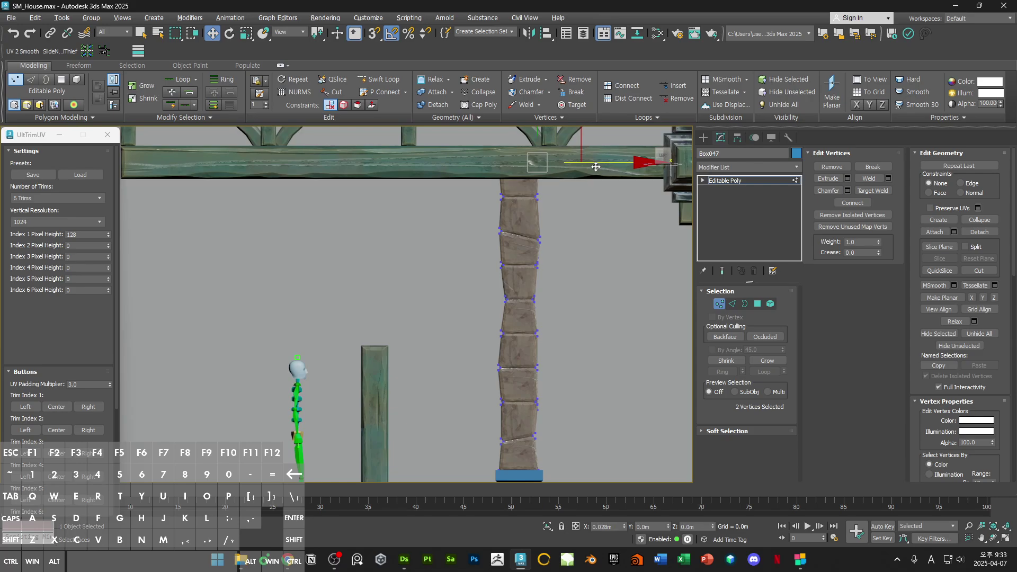
pyautogui.click(552, 202)
pyautogui.keyDown('alt'); pyautogui.moveTo(552, 201); pyautogui.dragTo(554, 249, button='middle'); pyautogui.keyUp('alt')
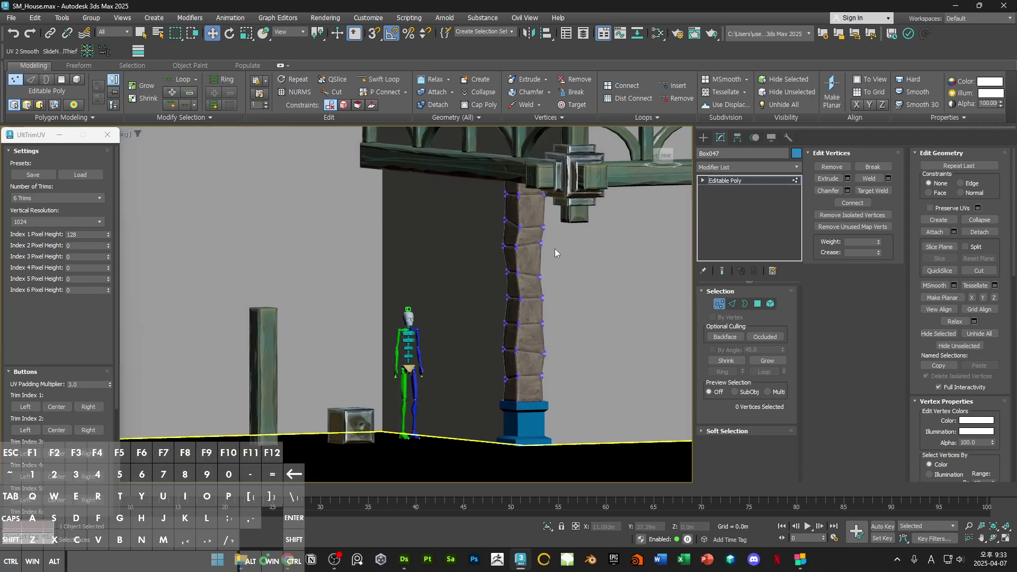
# Step: Leave vertex editing on the pillar and add an Edit Normals modifier
pyautogui.press('1')
pyautogui.click(709, 167)
pyautogui.write('e')
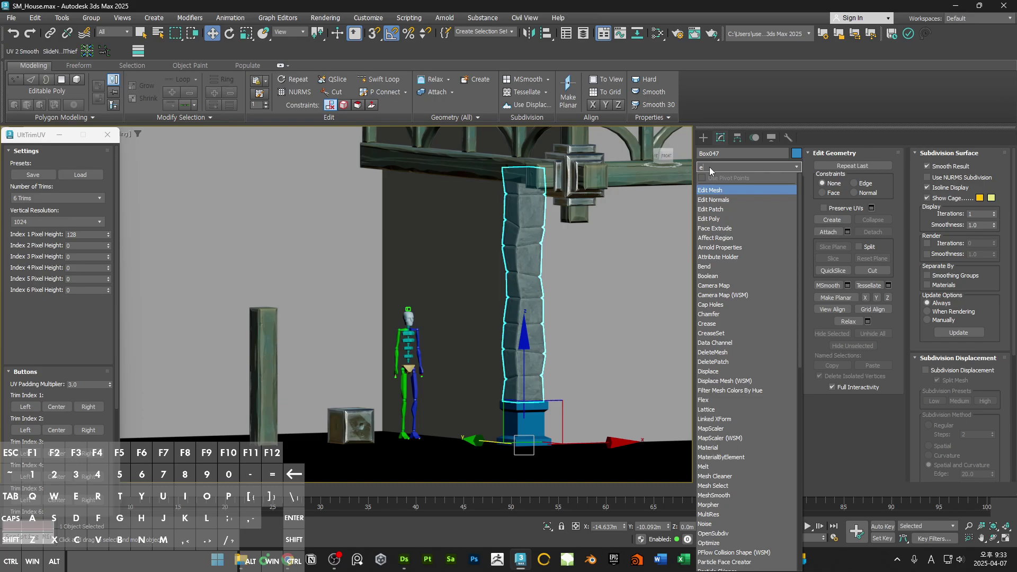
pyautogui.click(716, 201)
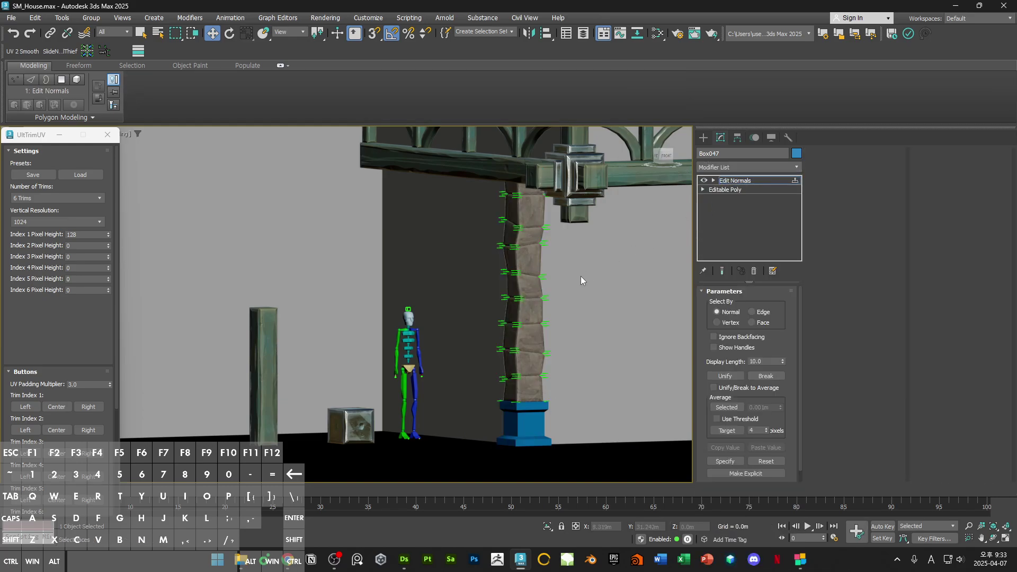
# Step: In the front view, tilt the normals at one end of the seventh joint from the base slightly upward
pyautogui.keyDown('alt'); pyautogui.moveTo(580, 280); pyautogui.dragTo(558, 271, button='middle'); pyautogui.keyUp('alt')
pyautogui.click(670, 157)
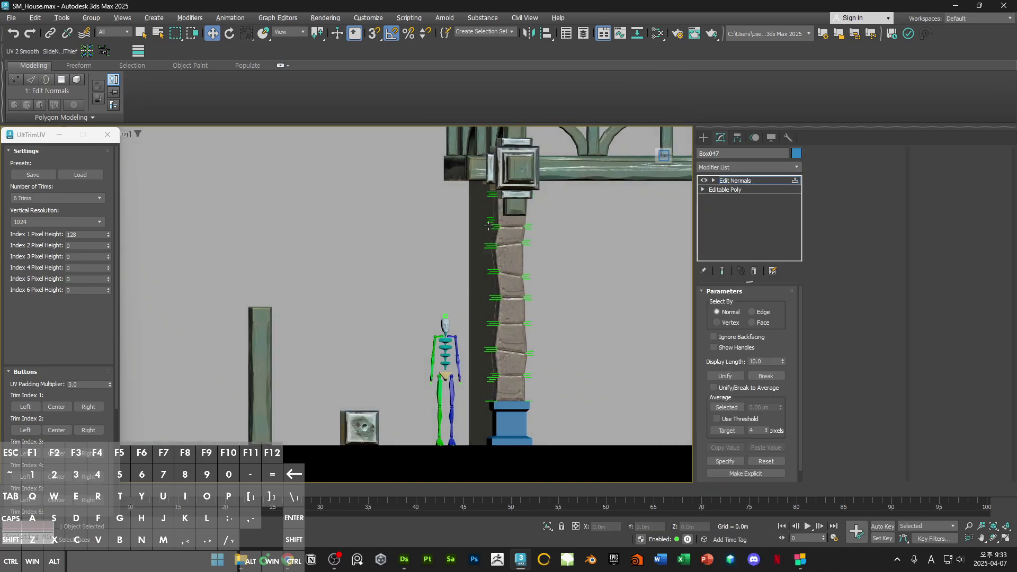
pyautogui.moveTo(472, 238); pyautogui.dragTo(474, 237)
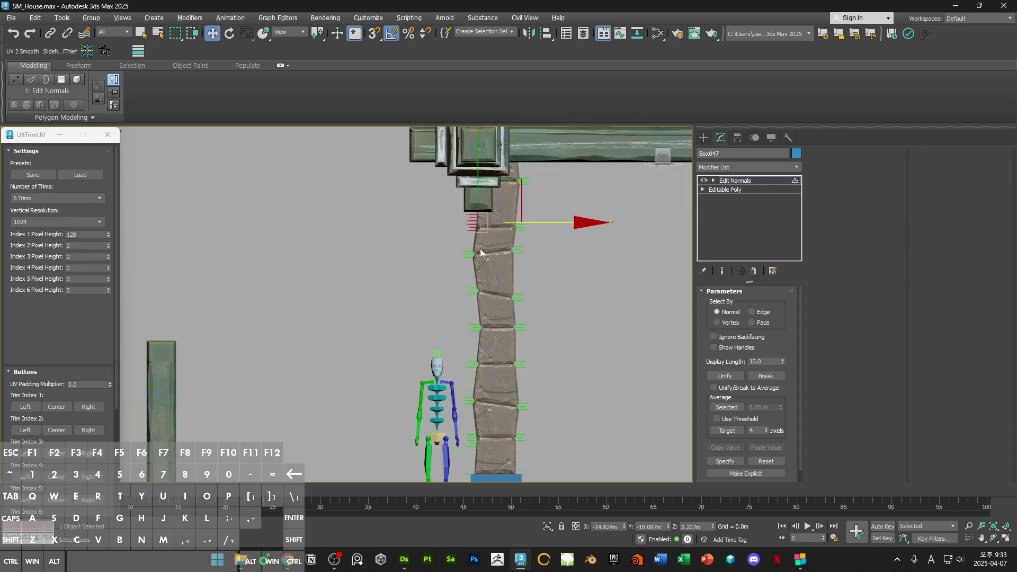
pyautogui.scroll(3, 476, 250)
pyautogui.moveTo(453, 263); pyautogui.dragTo(514, 270, button='middle')
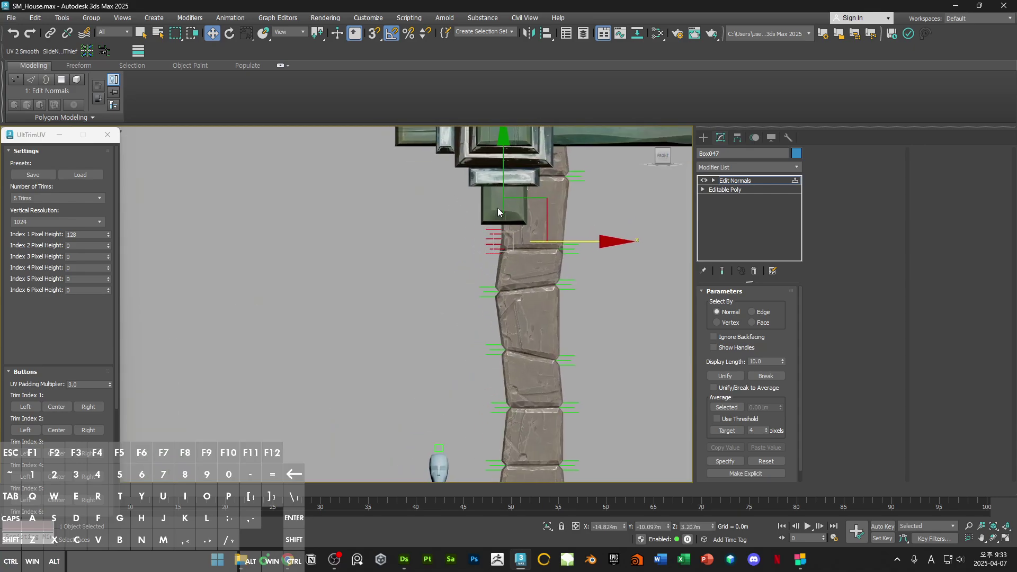
pyautogui.keyDown('alt'); pyautogui.moveTo(497, 211); pyautogui.dragTo(503, 208, button='middle'); pyautogui.keyUp('alt')
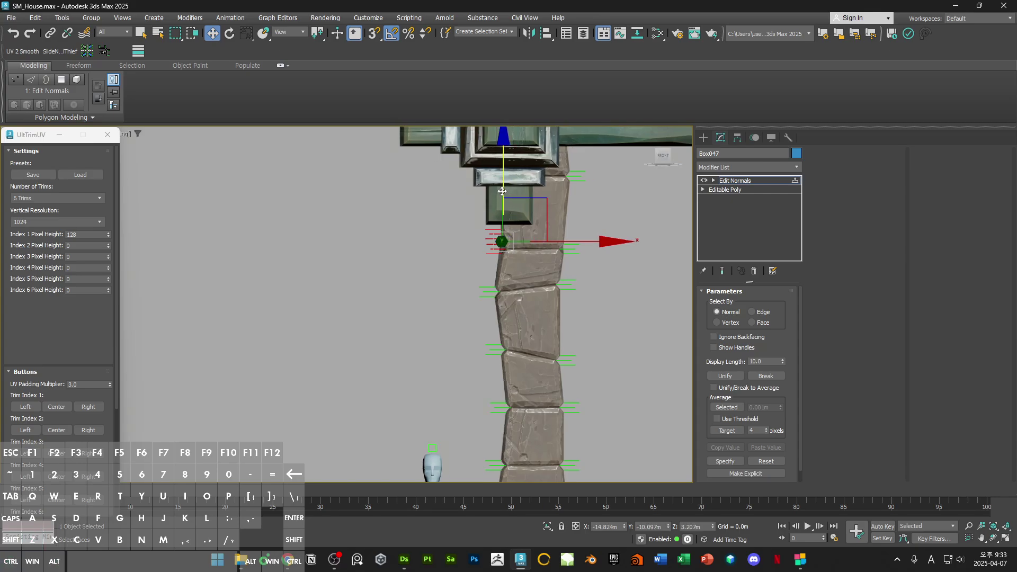
pyautogui.moveTo(502, 190); pyautogui.dragTo(503, 187)
# Step: Try tilting the normals at one end of the fifth joint from the base upward, and undo it
pyautogui.click(491, 350)
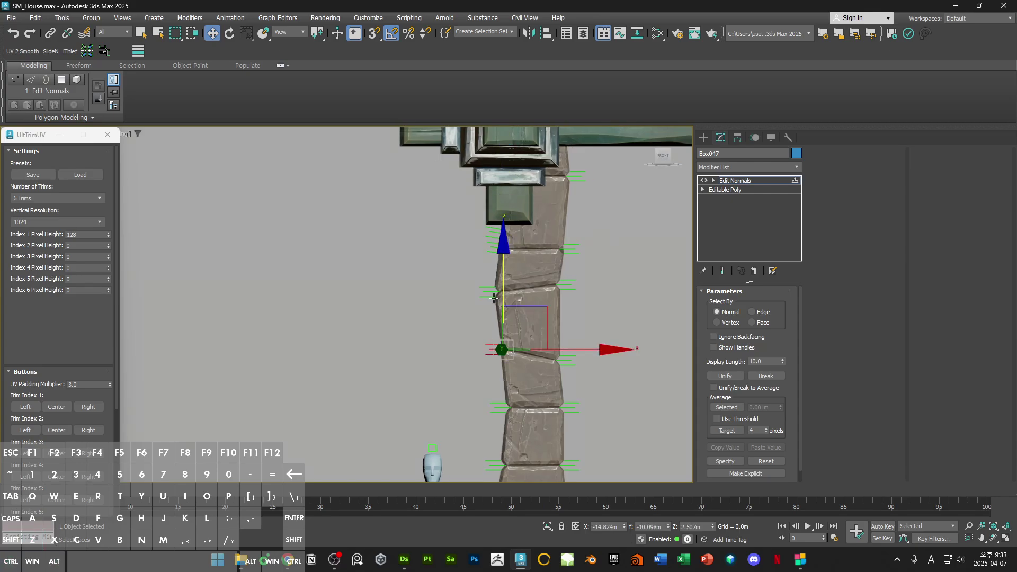
pyautogui.moveTo(504, 293); pyautogui.dragTo(504, 289)
pyautogui.keyDown('alt'); pyautogui.moveTo(505, 292); pyautogui.dragTo(561, 299, button='middle'); pyautogui.keyUp('alt')
pyautogui.hotkey('ctrl', 'z')
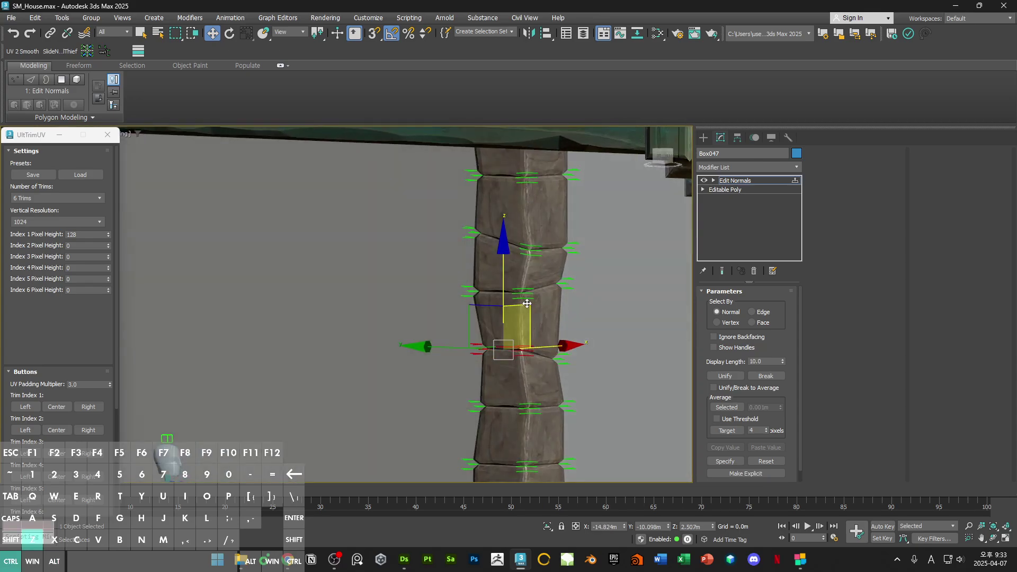
# Step: Tilt the normals at one end of the pillar's first joint from the base and check the other joints in wireframe
pyautogui.keyDown('alt'); pyautogui.moveTo(534, 360); pyautogui.dragTo(505, 258, button='middle'); pyautogui.keyUp('alt')
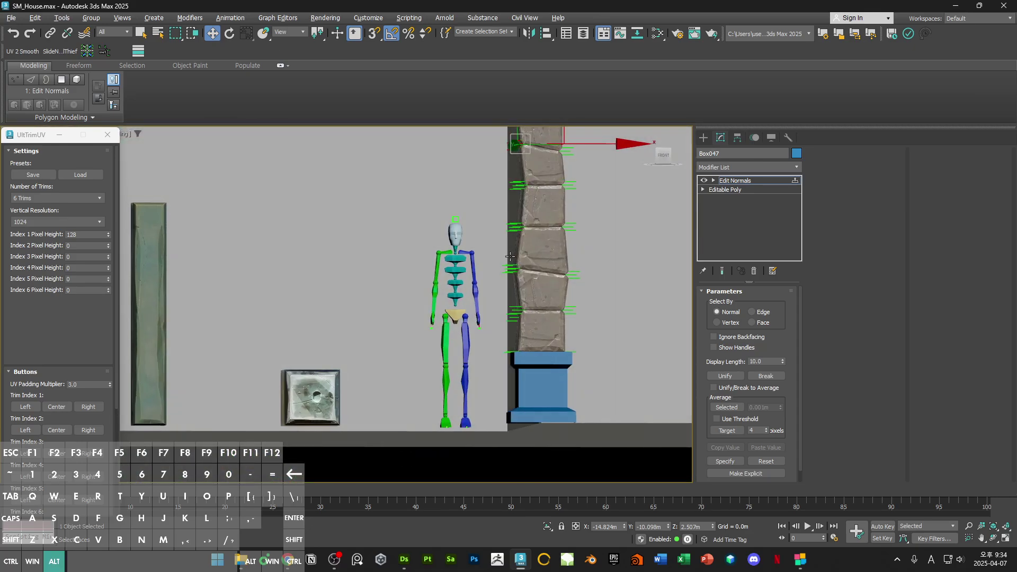
pyautogui.scroll(3, 501, 315)
pyautogui.keyDown('alt'); pyautogui.moveTo(500, 318); pyautogui.dragTo(494, 309, button='middle'); pyautogui.keyUp('alt')
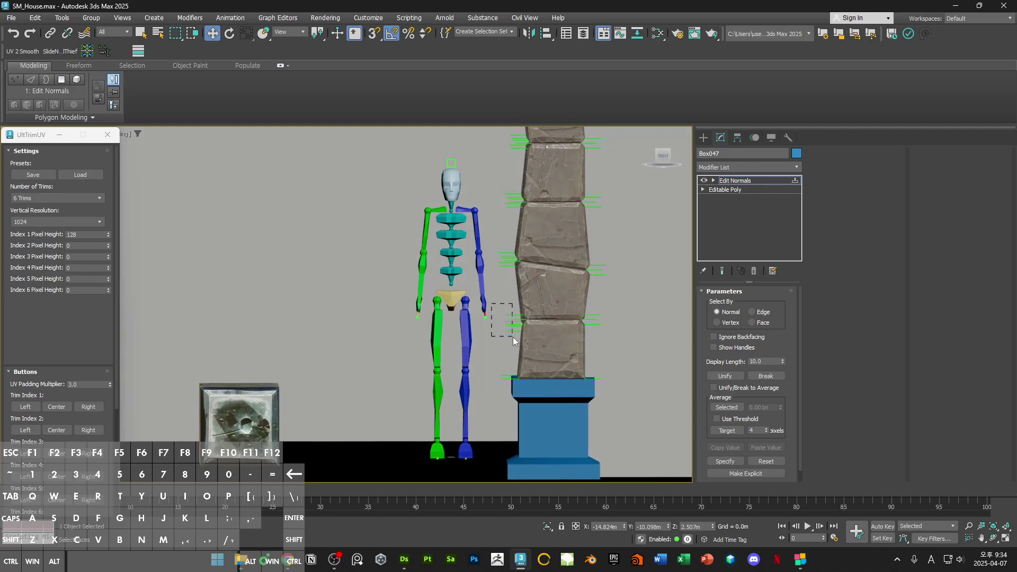
pyautogui.moveTo(512, 337); pyautogui.dragTo(513, 337)
pyautogui.keyDown('alt'); pyautogui.moveTo(512, 337); pyautogui.dragTo(555, 273, button='middle'); pyautogui.keyUp('alt')
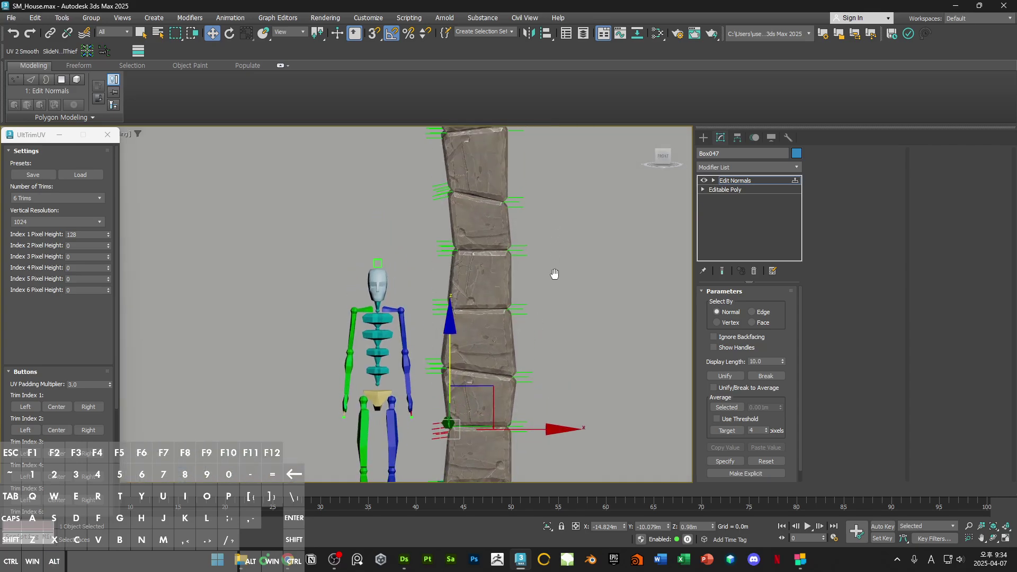
pyautogui.scroll(-3, 542, 345)
pyautogui.press('F3')
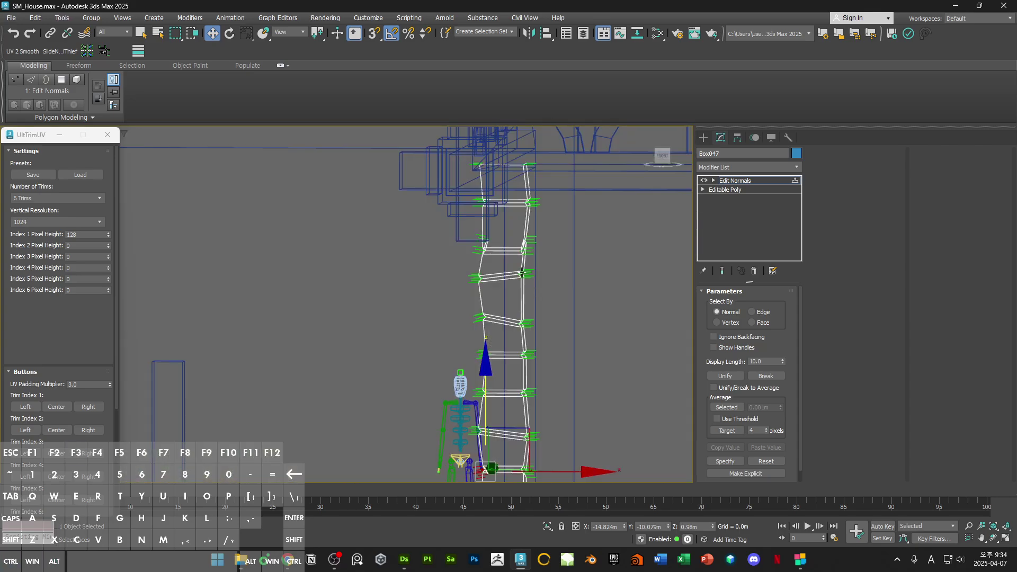
pyautogui.scroll(3, 522, 273)
pyautogui.press('F3')
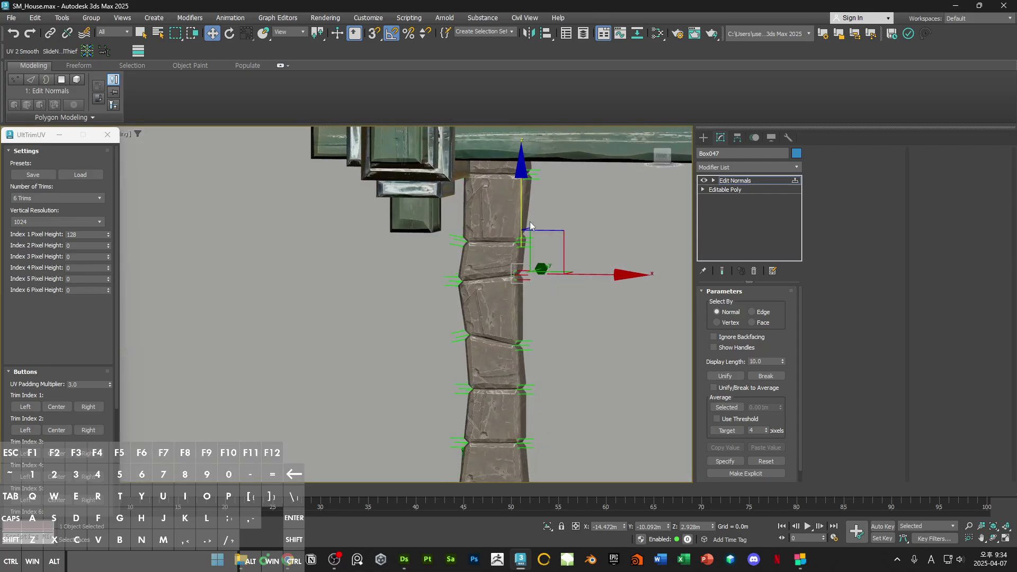
# Step: Convert the pillar to an Editable Poly, deselect it and hide the edge display
pyautogui.scroll(-4, 521, 219)
pyautogui.rightClick(517, 230)
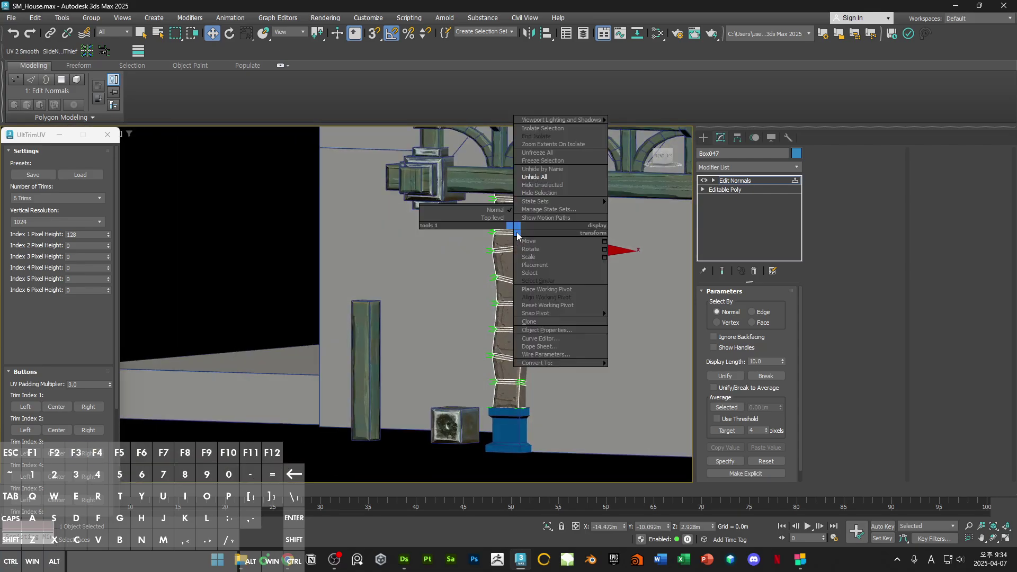
pyautogui.moveTo(562, 362)
pyautogui.click(626, 373)
pyautogui.keyDown('alt'); pyautogui.moveTo(454, 331); pyautogui.dragTo(551, 366, button='middle'); pyautogui.keyUp('alt')
pyautogui.click(616, 394)
pyautogui.press('F4')
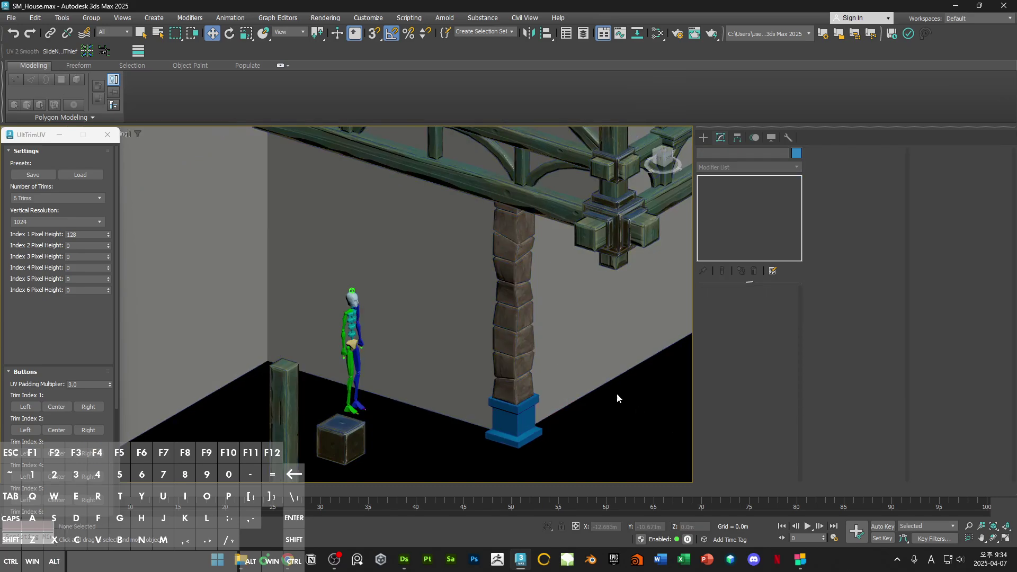
pyautogui.scroll(4, 528, 303)
pyautogui.click(527, 302)
pyautogui.scroll(-5, 524, 315)
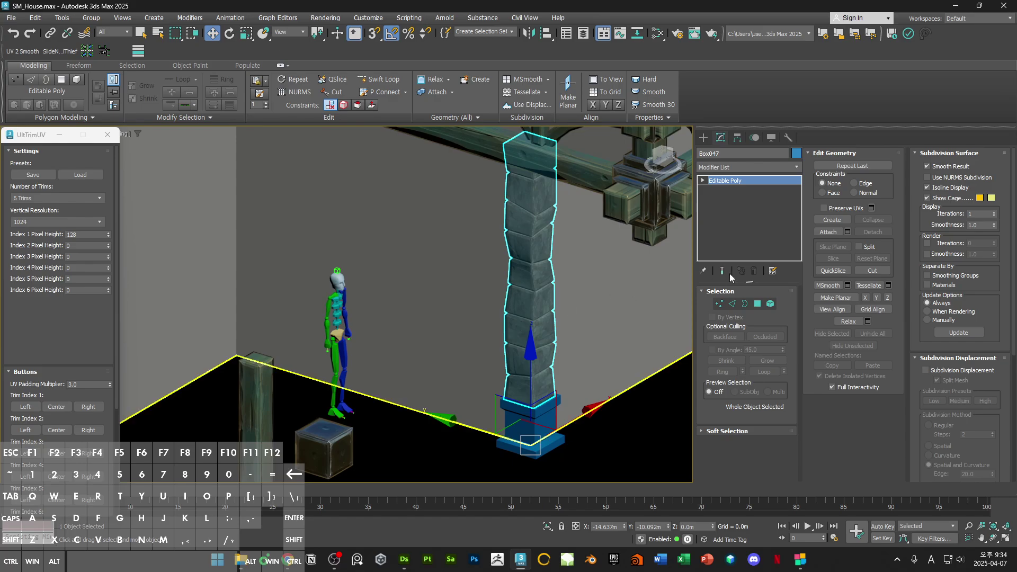
pyautogui.press('q')
pyautogui.scroll(3, 609, 381)
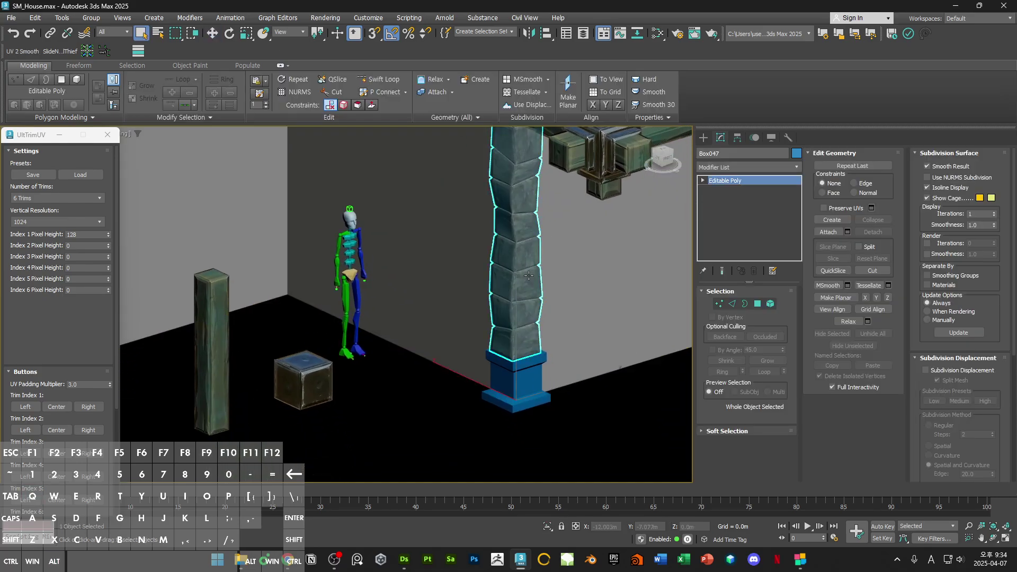
pyautogui.moveTo(516, 287)
pyautogui.keyDown('alt'); pyautogui.mouseDown(button='middle')
pyautogui.moveTo(558, 269)
pyautogui.moveTo(513, 280)
pyautogui.mouseUp(button='middle'); pyautogui.keyUp('alt')
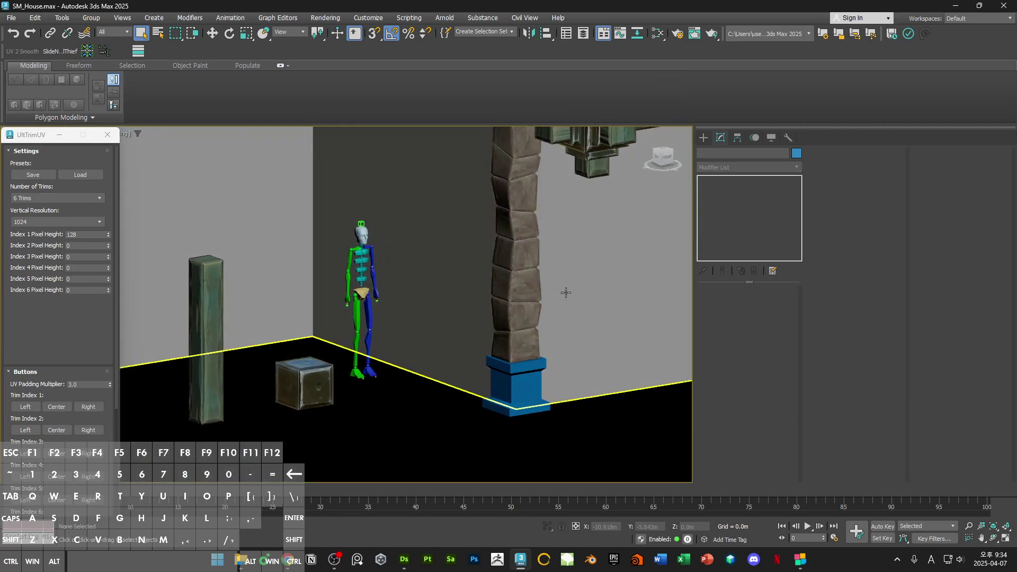
# Step: Select the pillar's blue base block and scale all its polygons slightly wider in the horizontal plane
pyautogui.click(522, 369)
pyautogui.scroll(-3, 543, 374)
pyautogui.keyDown('alt'); pyautogui.moveTo(522, 369); pyautogui.dragTo(503, 352, button='middle'); pyautogui.keyUp('alt')
pyautogui.scroll(3, 543, 374)
pyautogui.press('m')
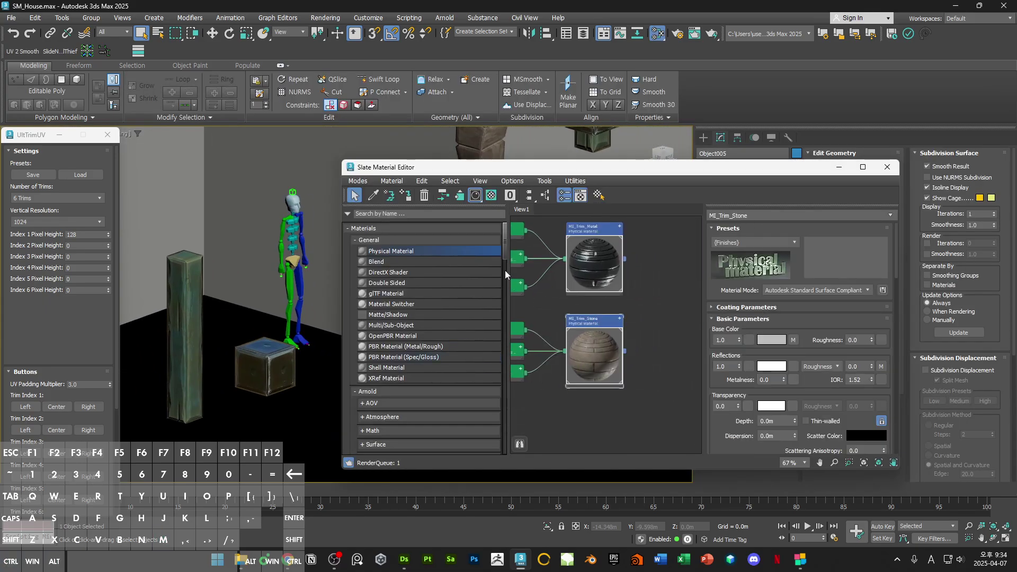
pyautogui.press('m')
pyautogui.keyDown('alt'); pyautogui.moveTo(518, 355); pyautogui.dragTo(545, 310, button='middle'); pyautogui.keyUp('alt')
pyautogui.scroll(5, 553, 301)
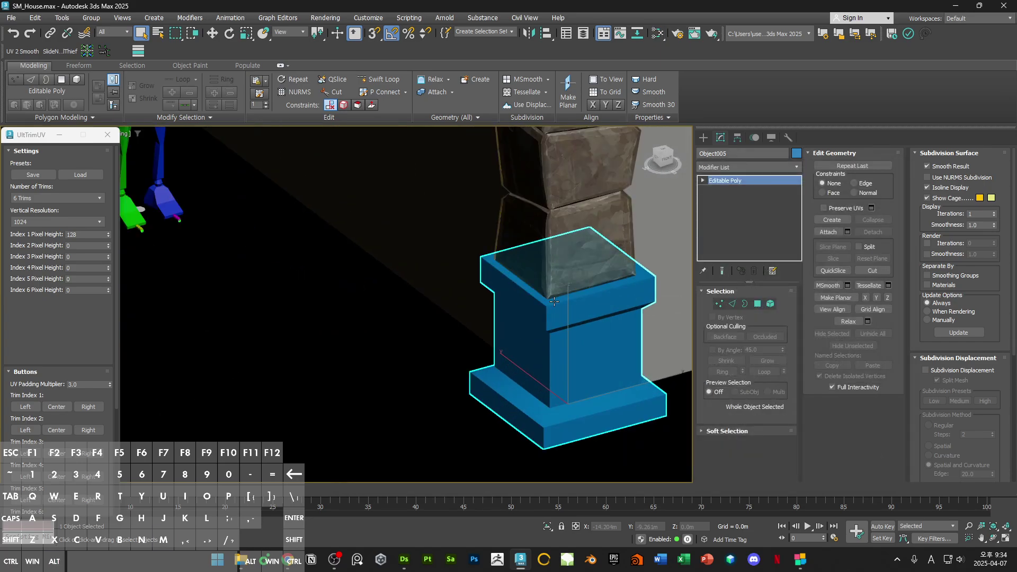
pyautogui.press('4')
pyautogui.hotkey('ctrl', 'a')
pyautogui.press('r')
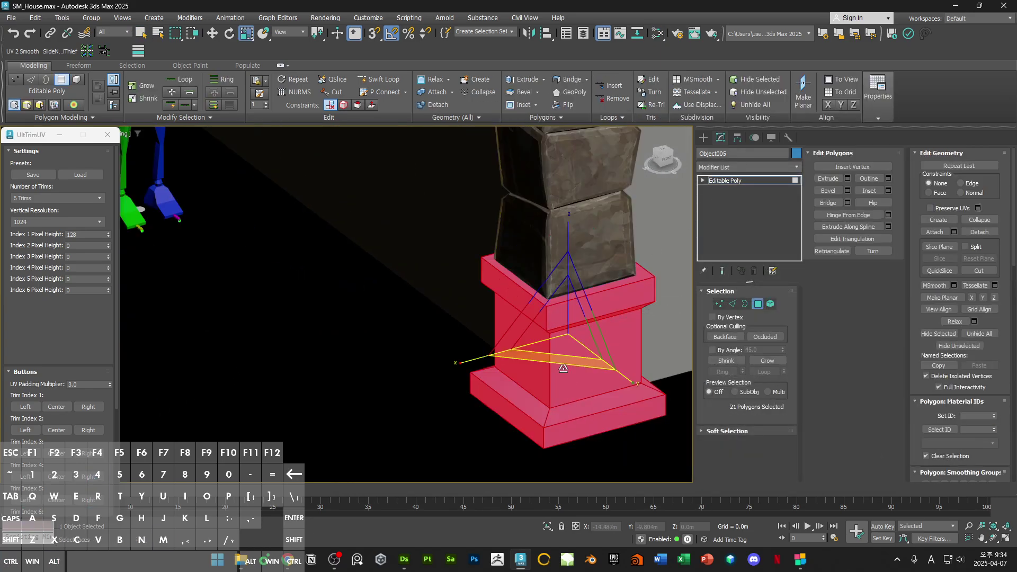
pyautogui.click(728, 181)
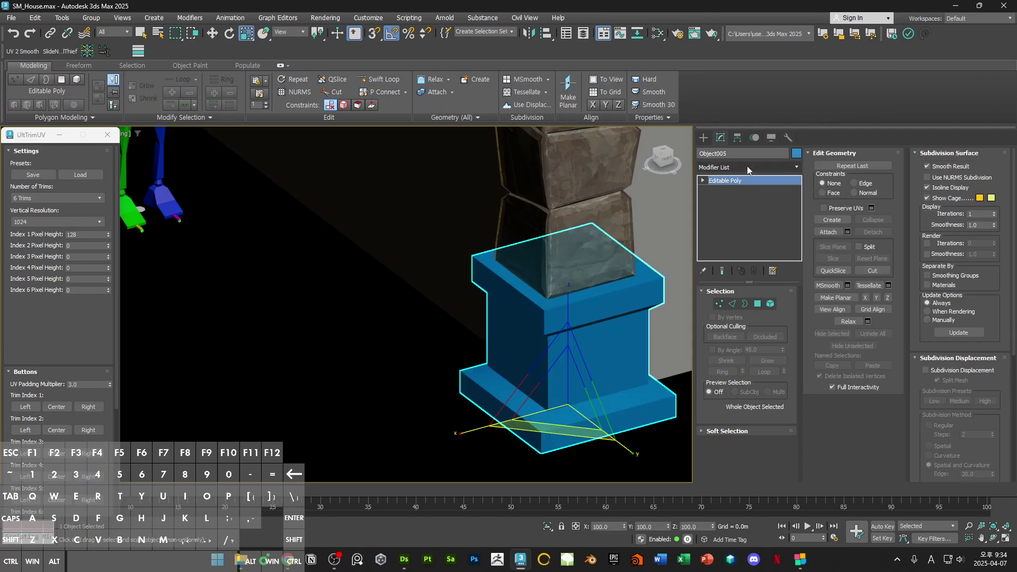
# Step: Assign the MI_Trim_Stone material to the pillar base and add an Unwrap UVW modifier
pyautogui.press('m')
pyautogui.moveTo(533, 171); pyautogui.dragTo(819, 303)
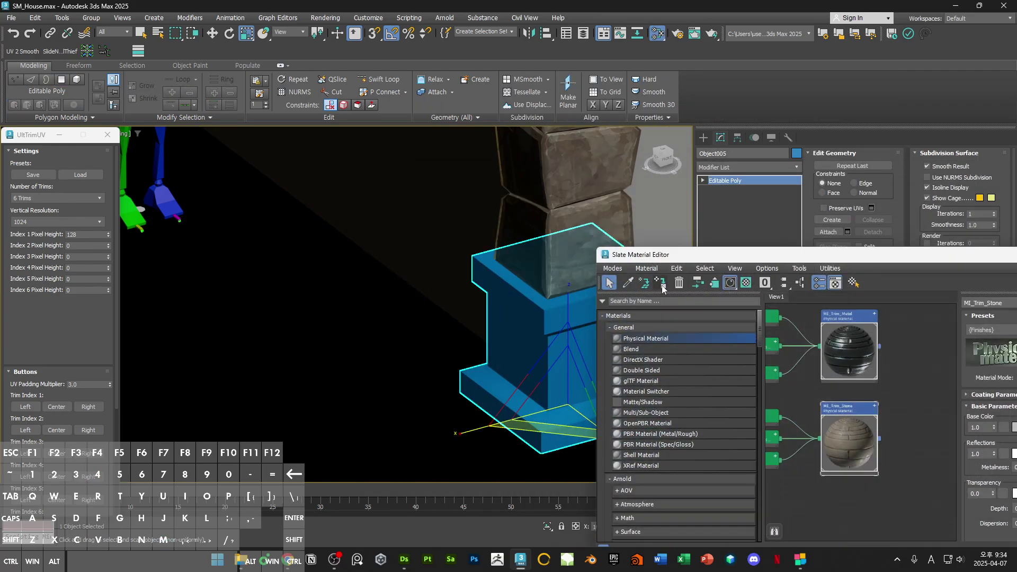
pyautogui.click(745, 167)
pyautogui.write('unw')
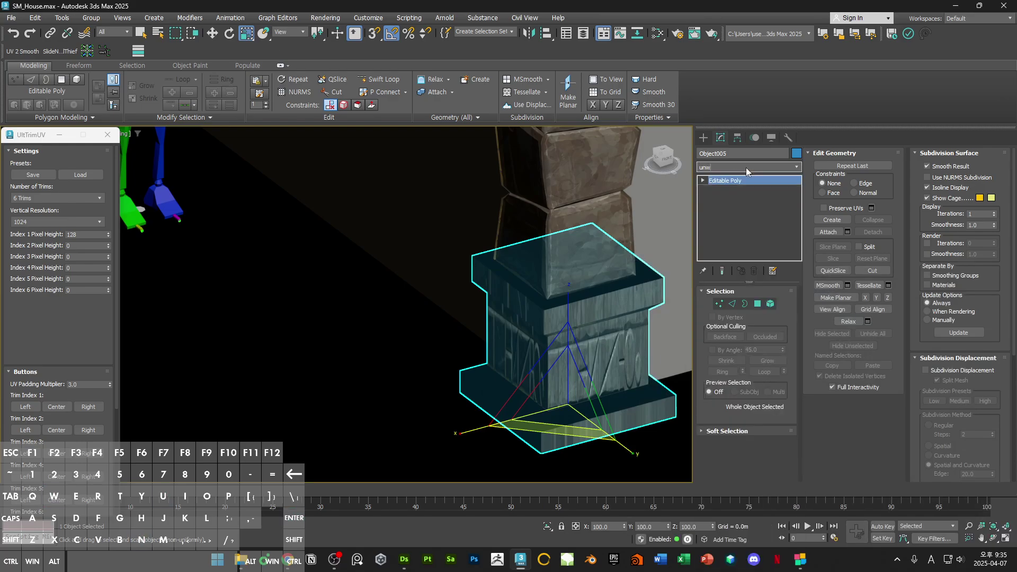
pyautogui.press('Return')
# Step: Open the base's UV editor, planar-project all its faces and move the UVs above the texture tile
pyautogui.click(832, 172)
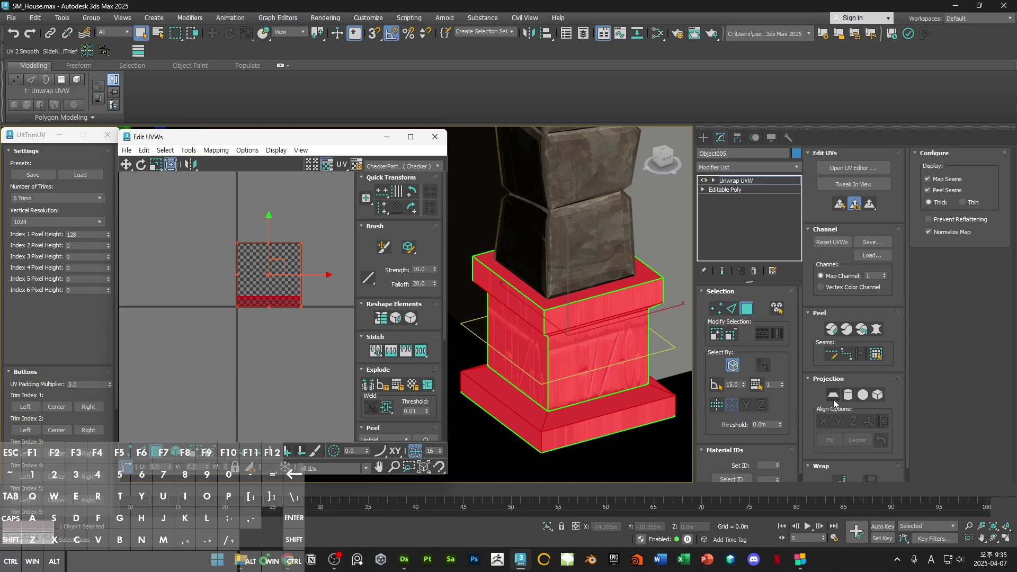
pyautogui.moveTo(554, 342); pyautogui.dragTo(581, 340, button='middle')
pyautogui.hotkey('ctrl', 'a')
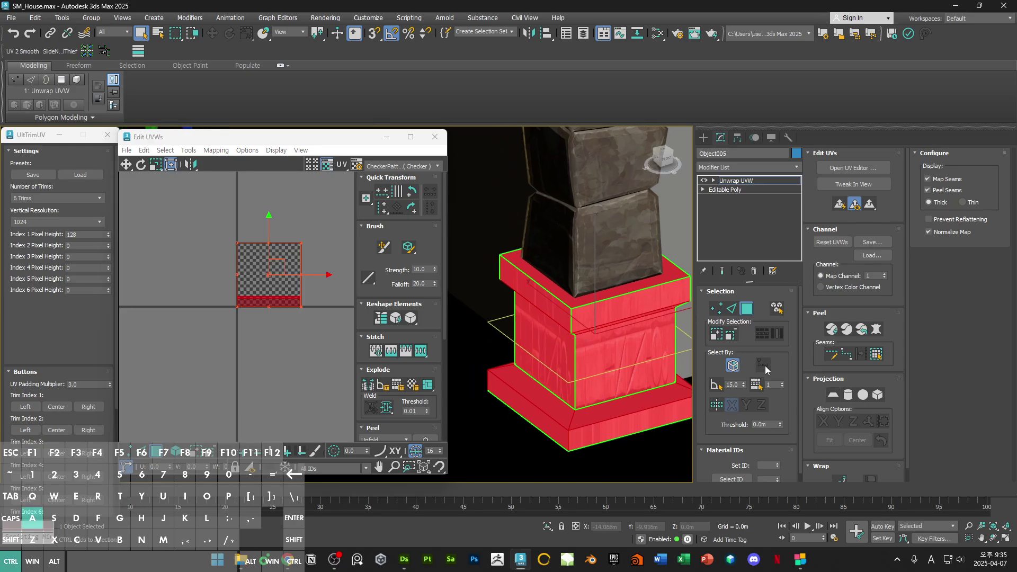
pyautogui.doubleClick(835, 399)
pyautogui.moveTo(237, 272); pyautogui.dragTo(229, 320, button='middle')
pyautogui.keyDown('shift'); pyautogui.moveTo(268, 313); pyautogui.dragTo(267, 196); pyautogui.keyUp('shift')
pyautogui.click(323, 249)
# Step: Break the base's top face off as a separate UV piece and move it down onto the texture tile
pyautogui.click(605, 287)
pyautogui.keyDown('alt'); pyautogui.moveTo(605, 287); pyautogui.dragTo(615, 323, button='middle'); pyautogui.keyUp('alt')
pyautogui.moveTo(247, 223); pyautogui.dragTo(259, 245, button='middle')
pyautogui.rightClick(259, 245)
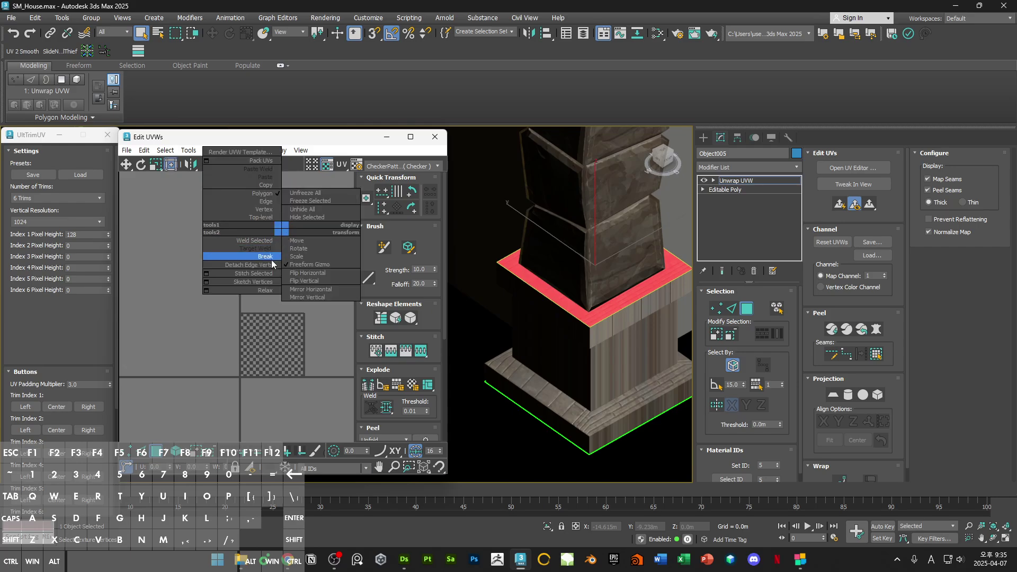
pyautogui.click(254, 260)
pyautogui.moveTo(272, 227); pyautogui.dragTo(272, 351)
# Step: Display Map #15 (Normal Bump) behind the UVs and scale the top face's UVs to fit the stone panel along the trim's bottom
pyautogui.click(418, 166)
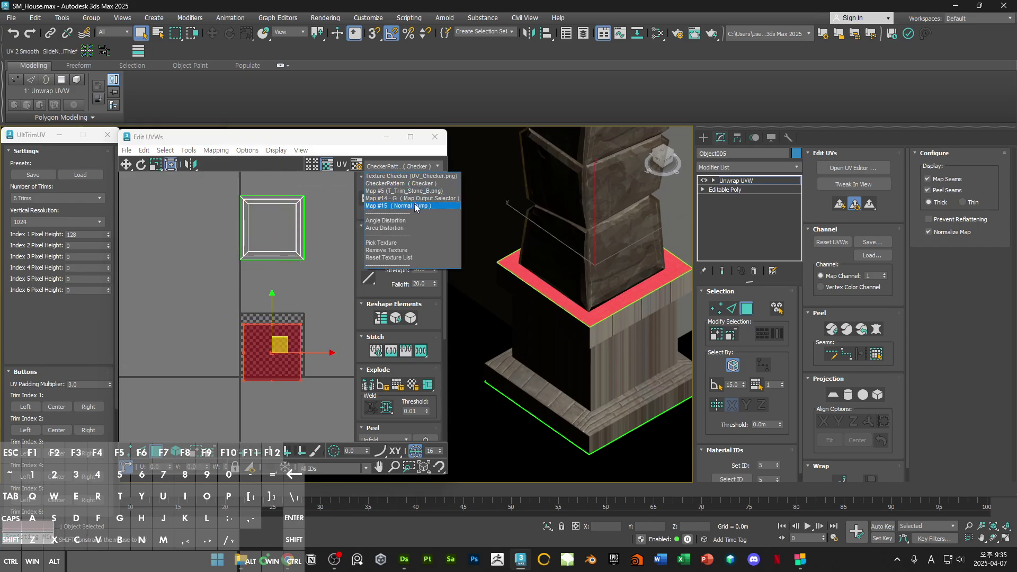
pyautogui.click(397, 206)
pyautogui.scroll(2, 333, 241)
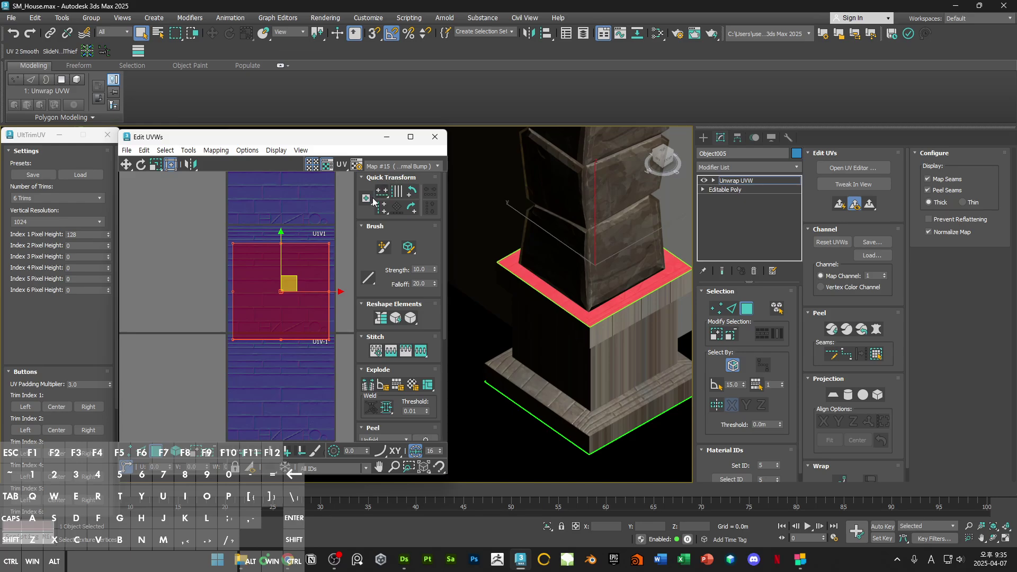
pyautogui.keyDown('ctrl'); pyautogui.moveTo(329, 244); pyautogui.dragTo(236, 274); pyautogui.keyUp('ctrl')
pyautogui.scroll(2, 231, 297)
pyautogui.scroll(5, 209, 273)
pyautogui.moveTo(275, 294); pyautogui.dragTo(197, 212, button='middle')
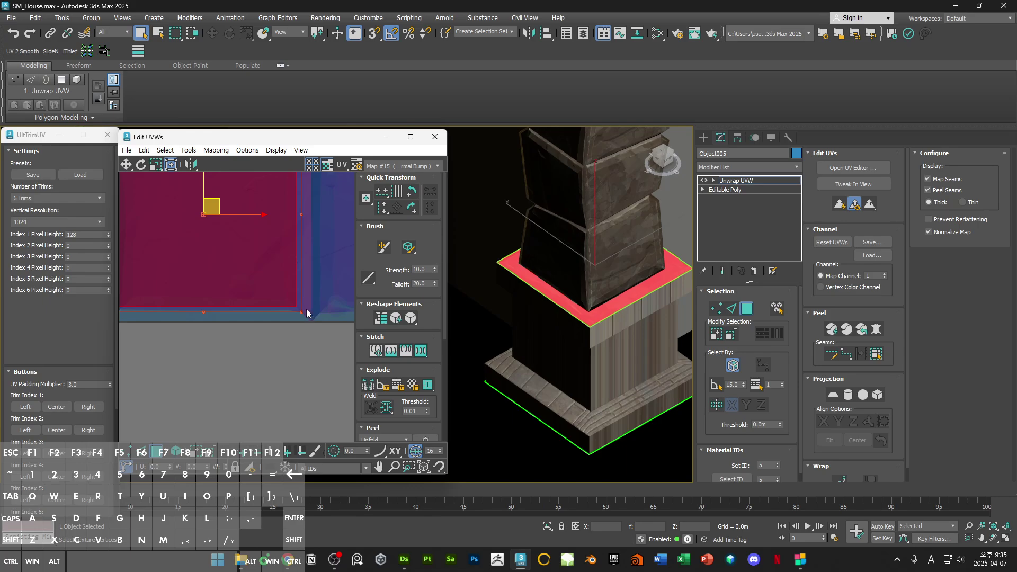
pyautogui.keyDown('ctrl'); pyautogui.moveTo(302, 312); pyautogui.dragTo(312, 321); pyautogui.keyUp('ctrl')
pyautogui.click(310, 342)
# Step: Turn off the map seams display for the base's Unwrap UVW modifier
pyautogui.keyDown('alt'); pyautogui.moveTo(589, 318); pyautogui.dragTo(411, 297, button='middle'); pyautogui.keyUp('alt')
pyautogui.click(928, 179)
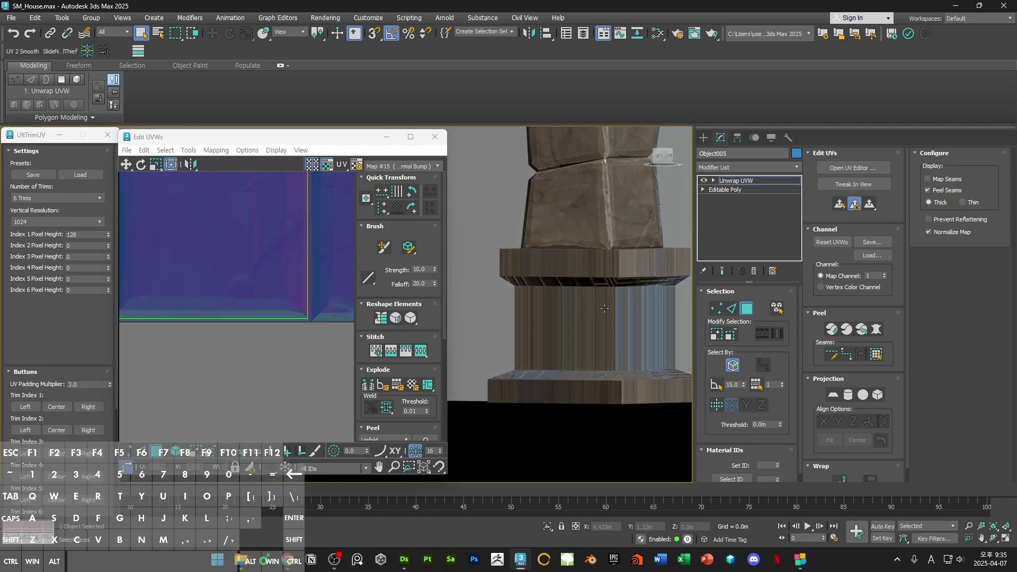
# Step: Try to planar-project the four side faces of the base's middle block and move their UVs away from the other pieces
pyautogui.click(584, 310)
pyautogui.keyDown('ctrl'); pyautogui.click(638, 320); pyautogui.keyUp('ctrl')
pyautogui.press('F3')
pyautogui.keyDown('alt'); pyautogui.moveTo(639, 326); pyautogui.dragTo(689, 328, button='middle'); pyautogui.keyUp('alt')
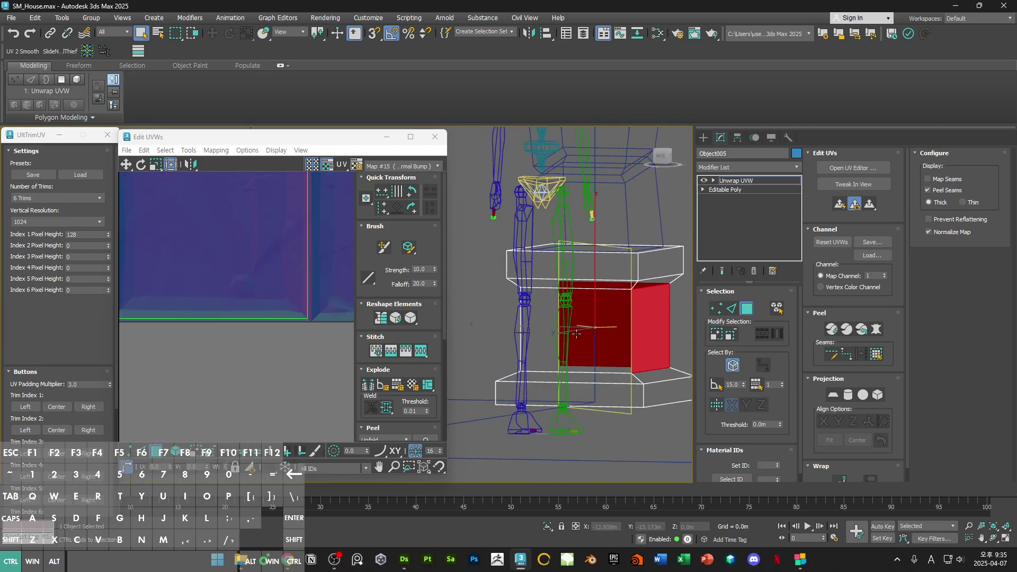
pyautogui.keyDown('ctrl'); pyautogui.click(578, 331); pyautogui.keyUp('ctrl')
pyautogui.moveTo(578, 330)
pyautogui.keyDown('alt'); pyautogui.mouseDown(button='middle')
pyautogui.moveTo(630, 333)
pyautogui.moveTo(492, 329)
pyautogui.mouseUp(button='middle'); pyautogui.keyUp('alt')
pyautogui.keyDown('ctrl'); pyautogui.click(560, 333); pyautogui.keyUp('ctrl')
pyautogui.press('F3')
pyautogui.scroll(-10, 211, 286)
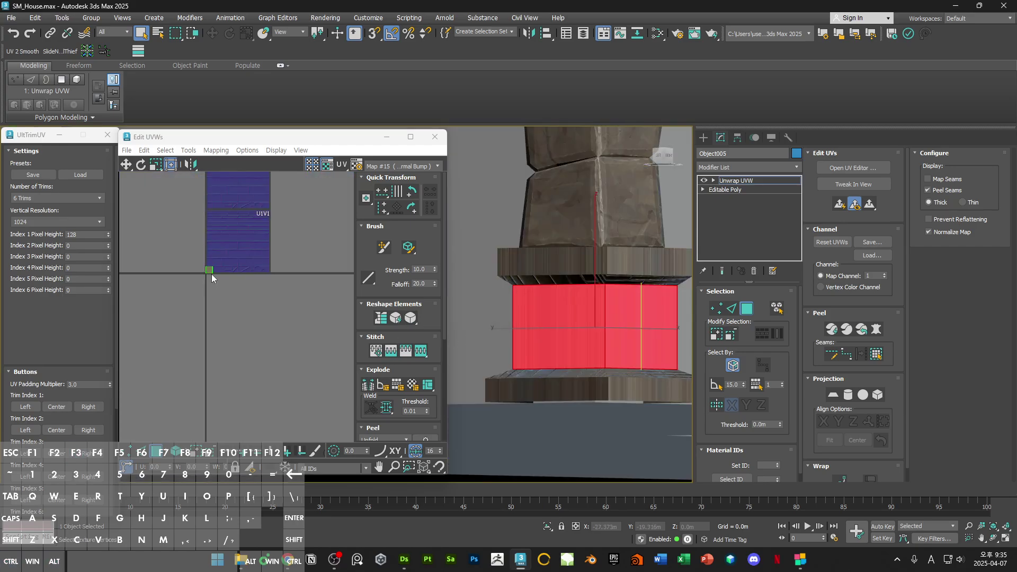
pyautogui.moveTo(211, 274); pyautogui.dragTo(259, 386, button='middle')
pyautogui.rightClick(281, 244)
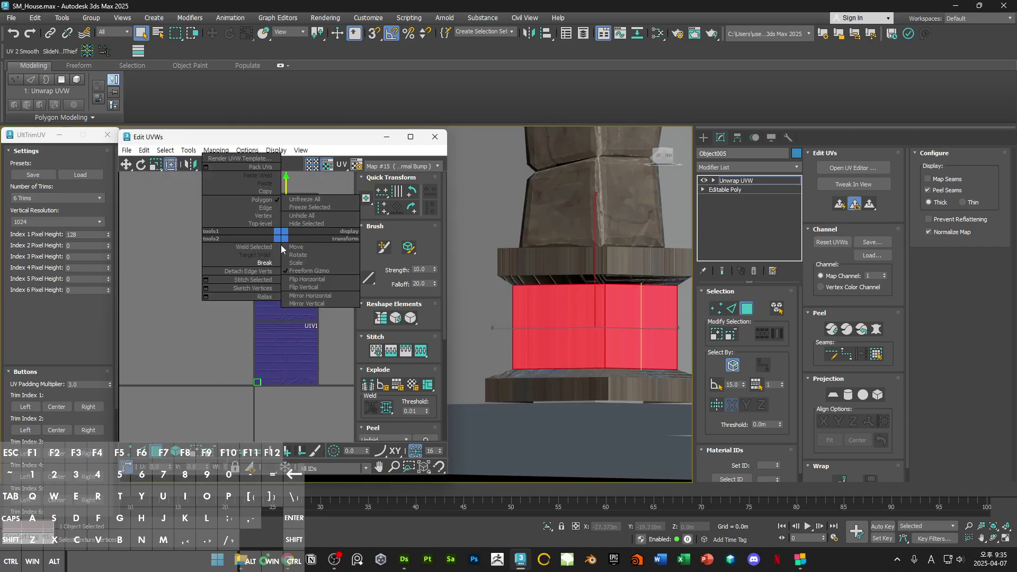
pyautogui.click(833, 395)
pyautogui.click(838, 423)
pyautogui.click(833, 395)
pyautogui.moveTo(297, 348); pyautogui.dragTo(192, 293)
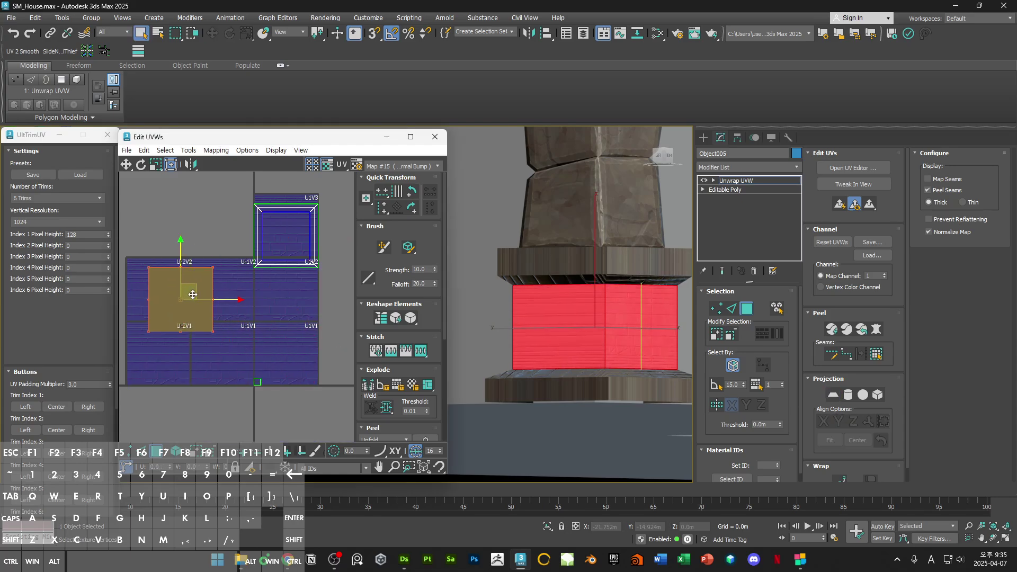
pyautogui.hotkey('ctrl', 'z')
pyautogui.hotkey('ctrl', 'z')
pyautogui.hotkey('ctrl', 'z')
# Step: Make a vertical corner of the base a peel seam and unfold all its side faces along it
pyautogui.press('F6')
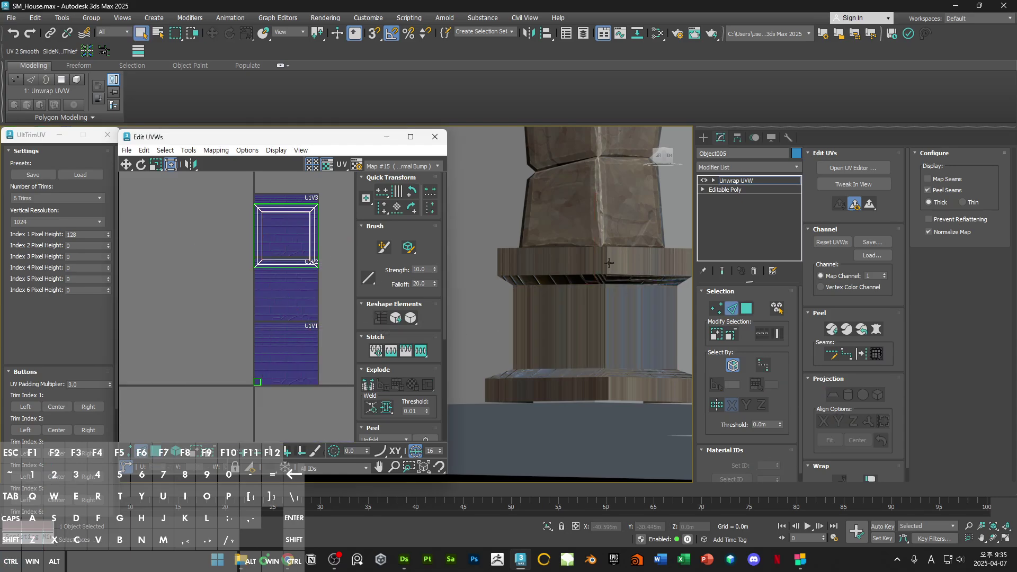
pyautogui.click(608, 263)
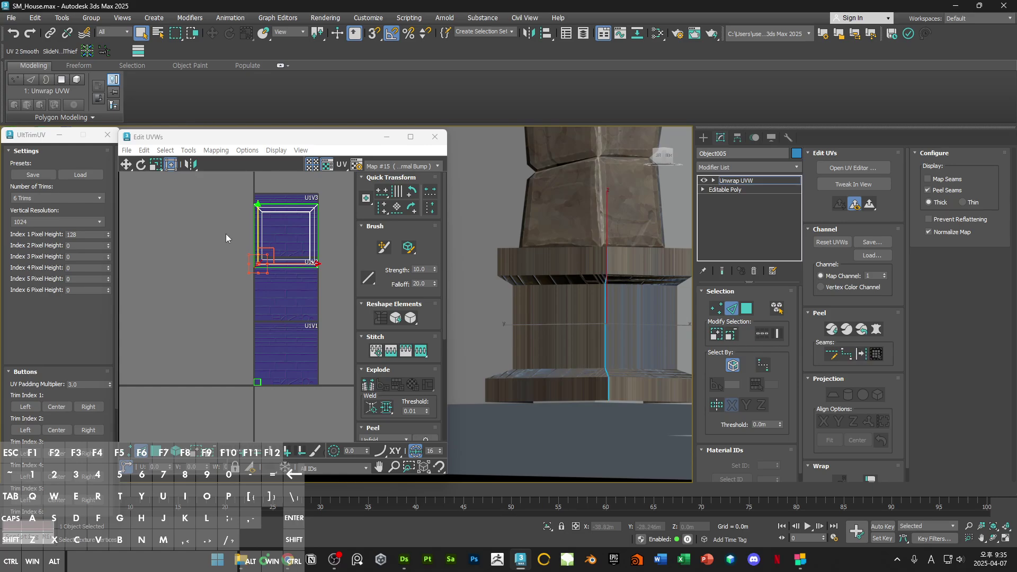
pyautogui.press('3')
pyautogui.moveTo(307, 266); pyautogui.dragTo(309, 268)
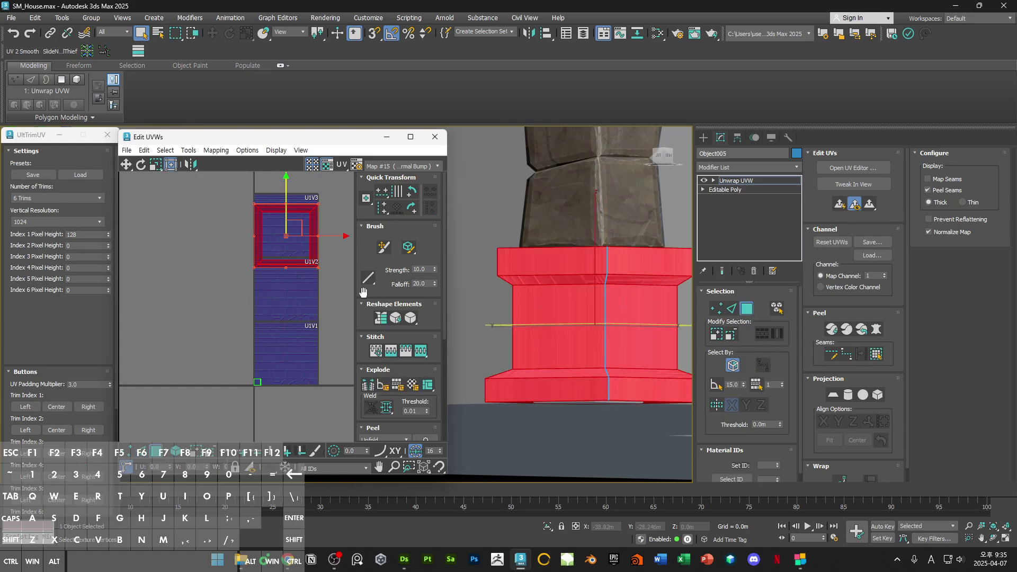
pyautogui.scroll(-3, 419, 351)
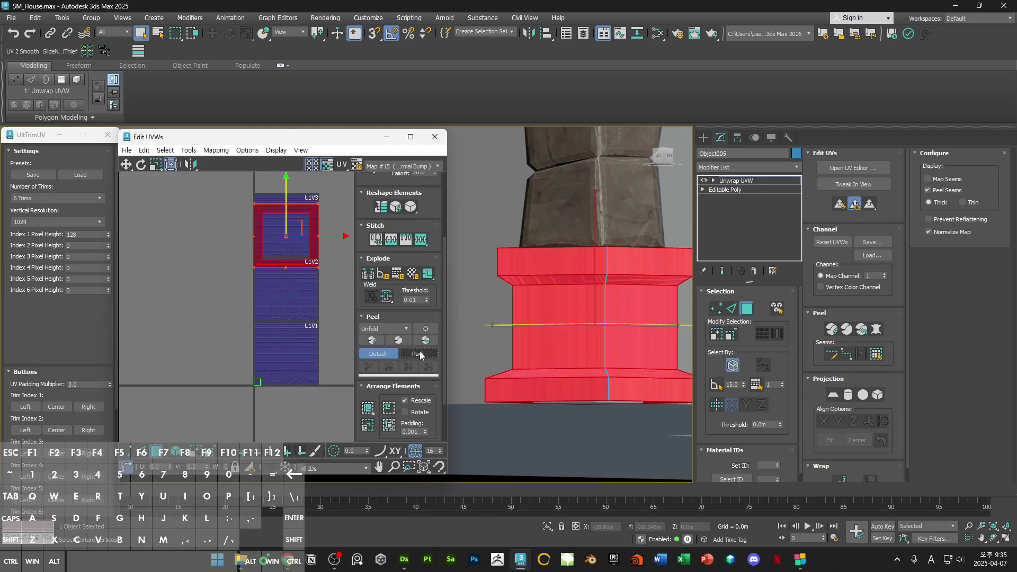
pyautogui.click(424, 341)
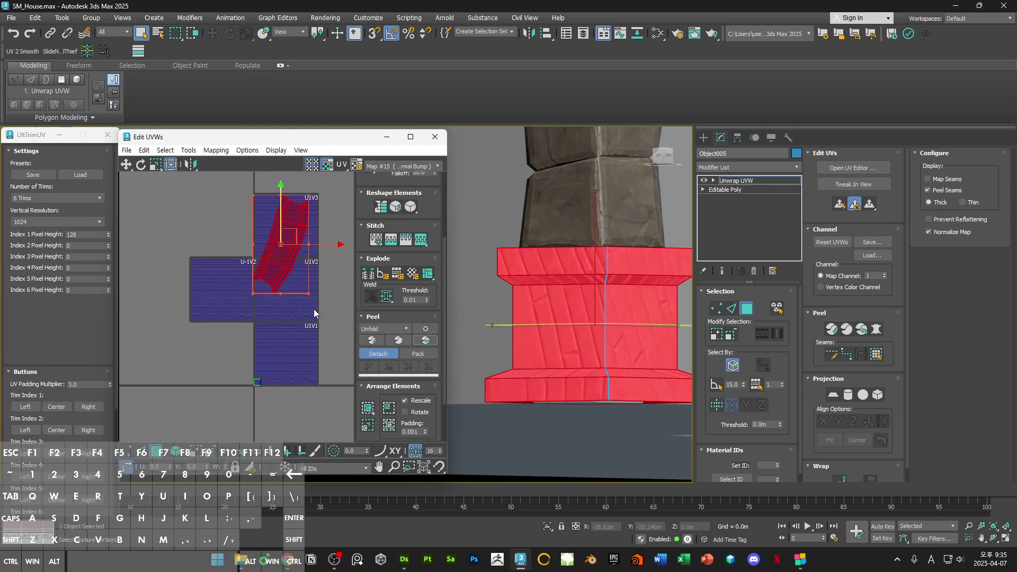
# Step: Straighten the unfolded side UVs into a strip and relax them with Relax Custom
pyautogui.click(381, 207)
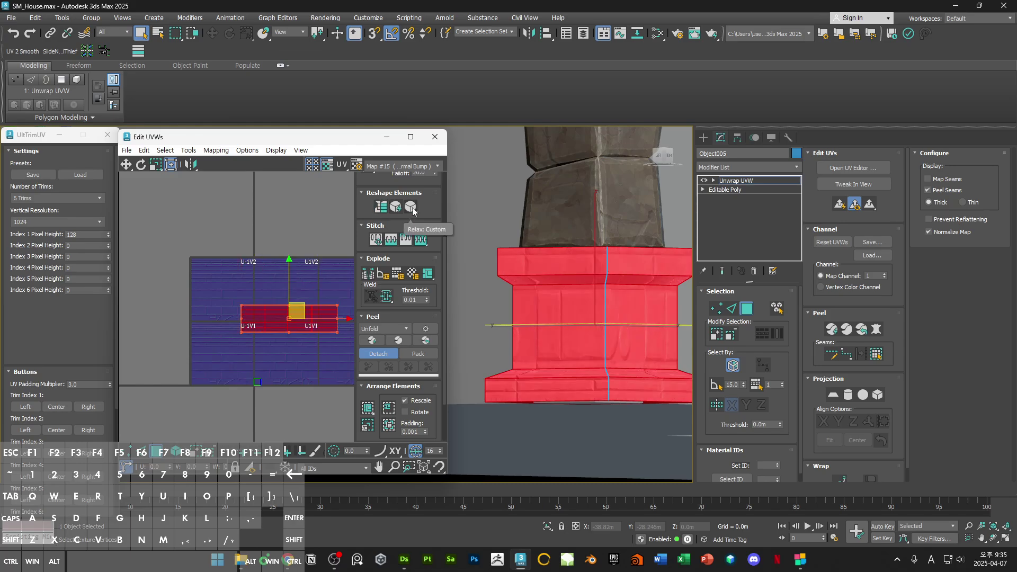
pyautogui.click(412, 209)
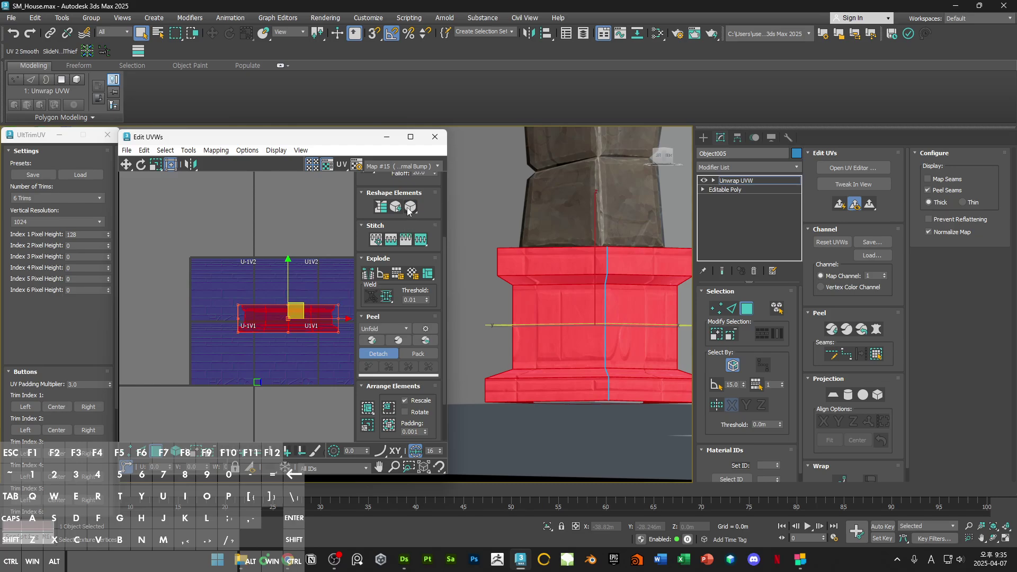
pyautogui.moveTo(285, 354); pyautogui.dragTo(287, 313, button='middle')
pyautogui.press('2')
pyautogui.moveTo(299, 248); pyautogui.dragTo(293, 339)
pyautogui.click(221, 455)
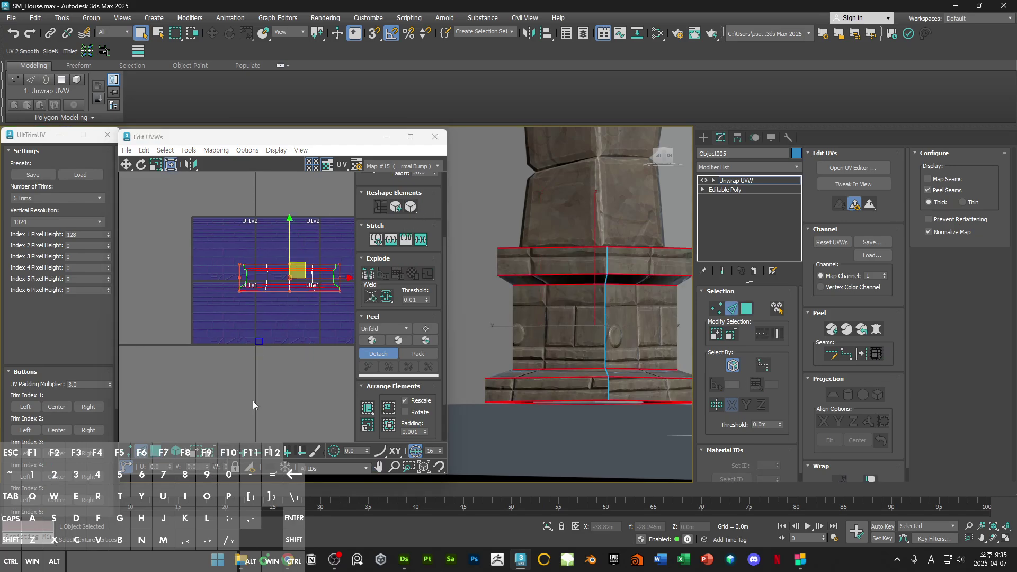
pyautogui.scroll(5, 364, 204)
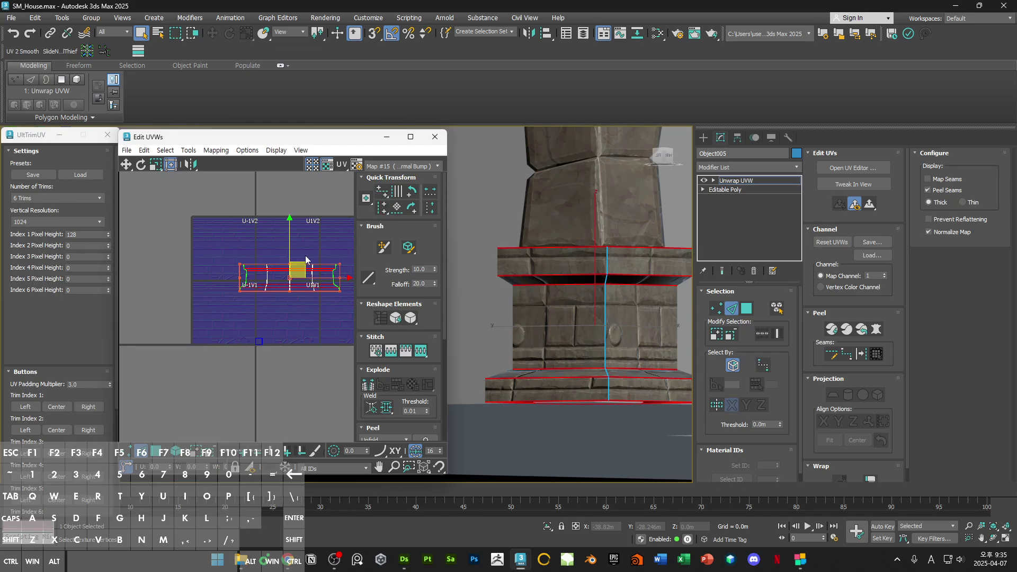
pyautogui.scroll(3, 328, 267)
pyautogui.hotkey('ctrl', 'z')
pyautogui.hotkey('ctrl', 'z')
pyautogui.hotkey('ctrl', 'z')
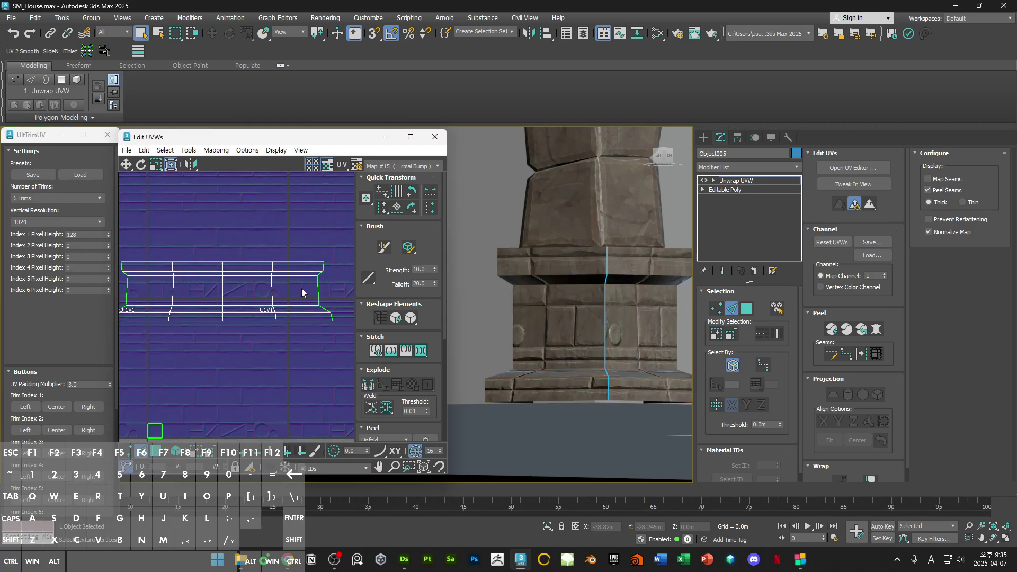
pyautogui.hotkey('ctrl', 'z')
# Step: Align the vertical edges of the side UV strip in place so each one runs straight
pyautogui.scroll(-3, 318, 281)
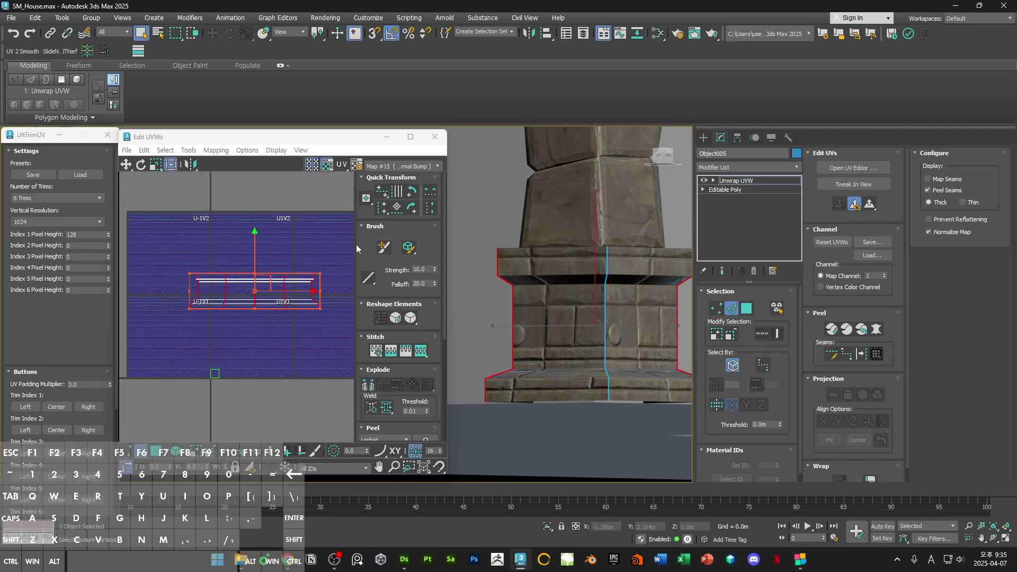
pyautogui.click(385, 223)
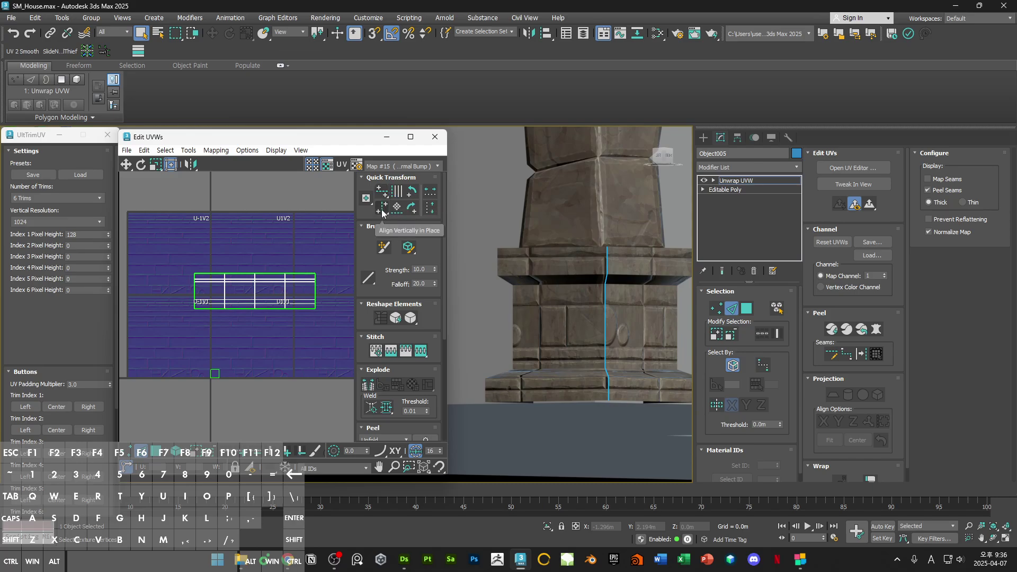
pyautogui.moveTo(315, 247); pyautogui.dragTo(314, 233, button='middle')
pyautogui.press('3')
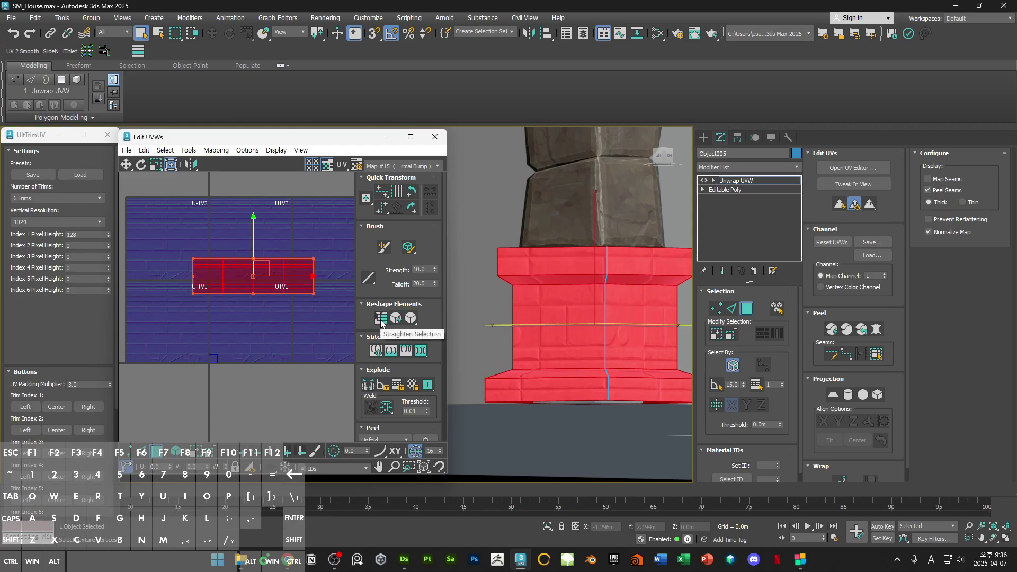
pyautogui.click(280, 299)
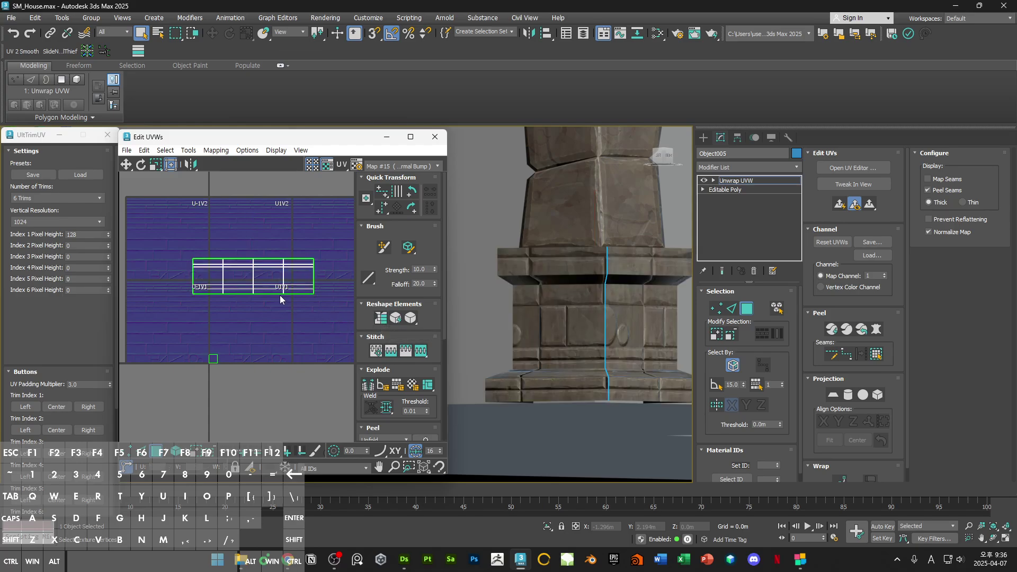
# Step: Select all the side UVs of the base and apply Straighten Selection to them
pyautogui.moveTo(201, 246); pyautogui.dragTo(329, 313)
pyautogui.click(548, 264)
pyautogui.click(546, 281)
pyautogui.click(546, 319)
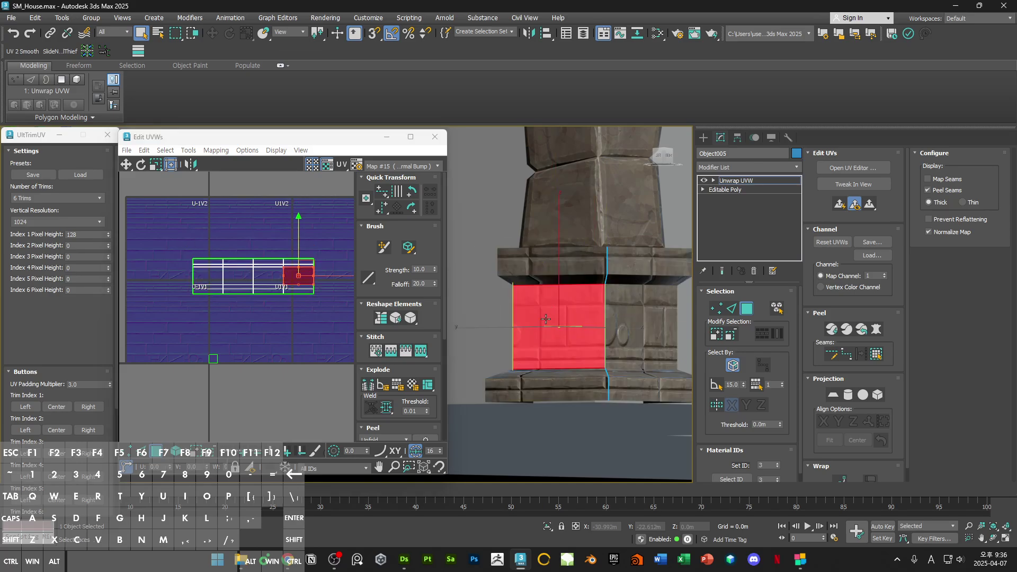
pyautogui.click(561, 376)
pyautogui.click(561, 384)
pyautogui.moveTo(190, 244); pyautogui.dragTo(331, 313)
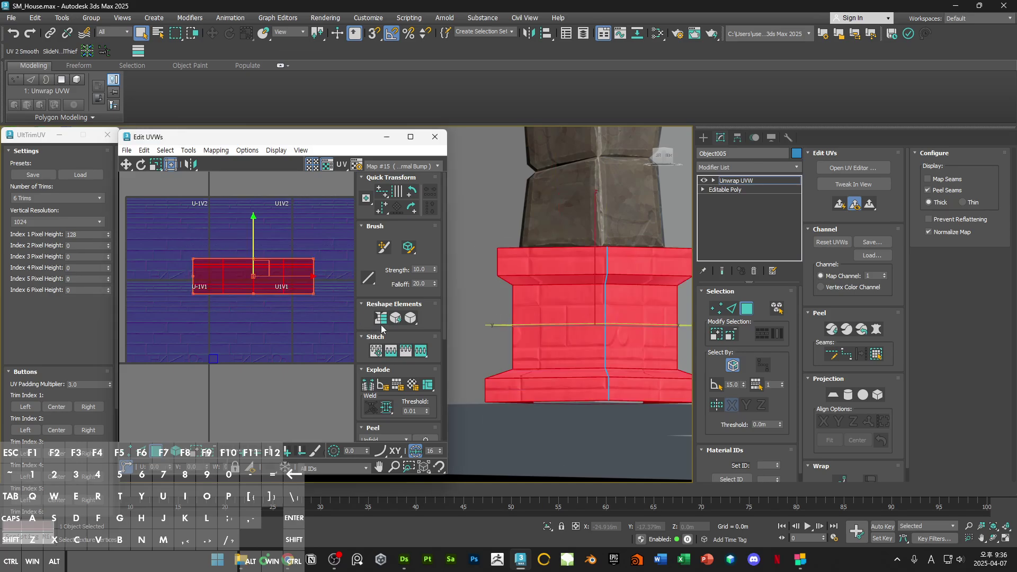
pyautogui.click(381, 319)
pyautogui.click(300, 305)
pyautogui.scroll(-2, 297, 281)
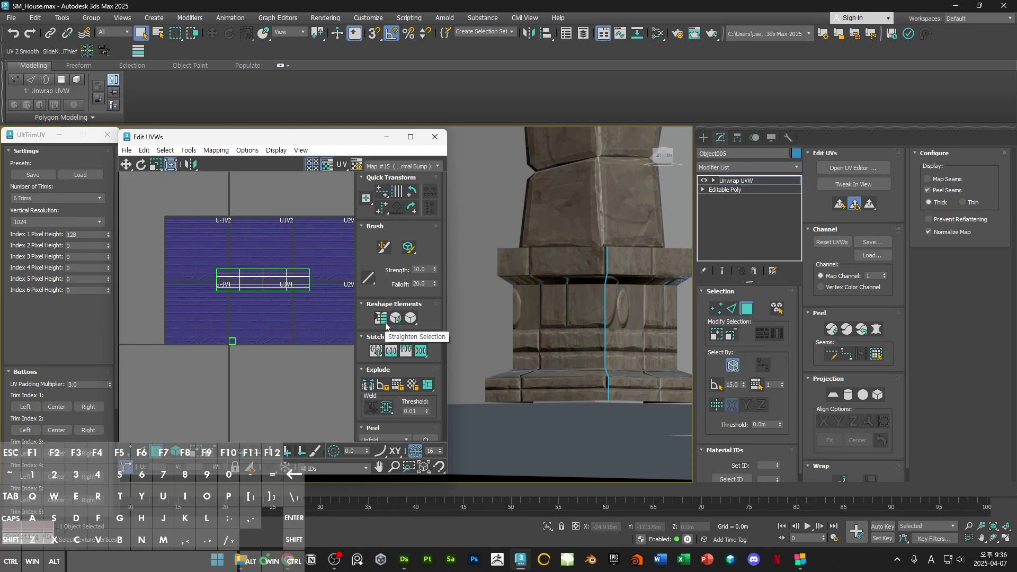
# Step: Examine the underside of the base's upper ledge and where its faces and edges lie in the UV strip
pyautogui.click(571, 281)
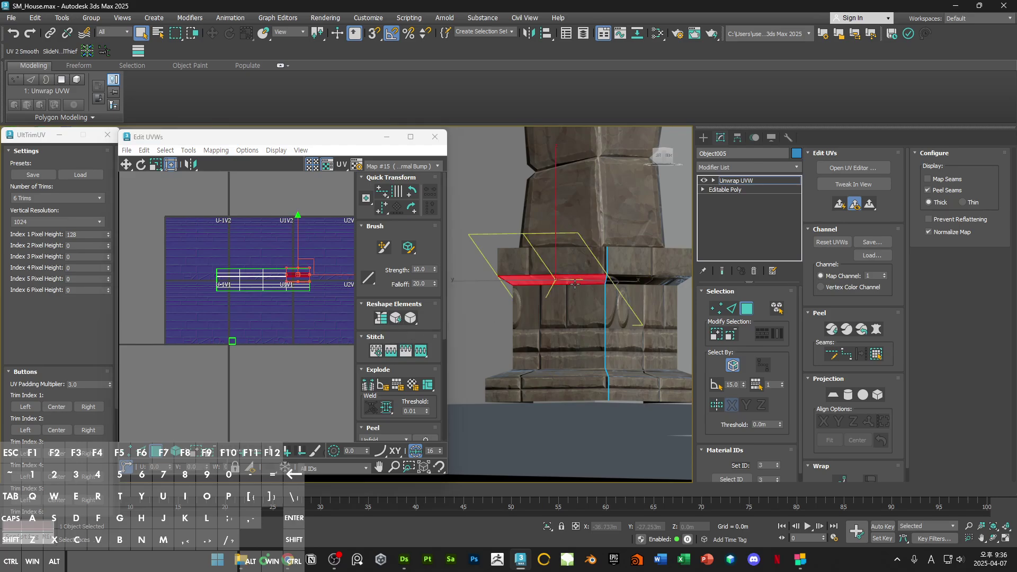
pyautogui.keyDown('alt'); pyautogui.moveTo(555, 297); pyautogui.dragTo(496, 274, button='middle'); pyautogui.keyUp('alt')
pyautogui.moveTo(230, 257); pyautogui.dragTo(303, 291)
pyautogui.scroll(3, 303, 291)
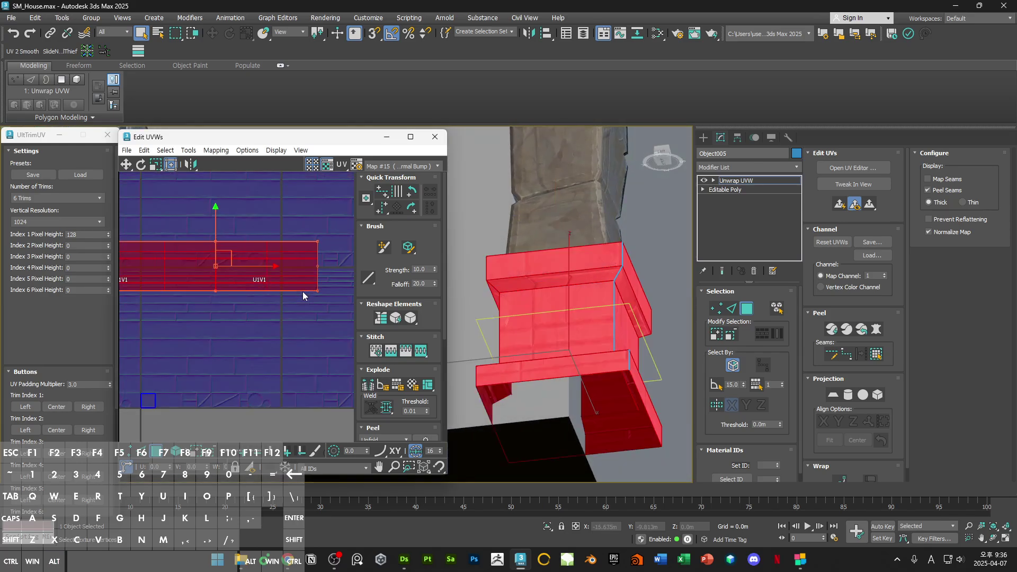
pyautogui.scroll(5, 564, 274)
pyautogui.press('2')
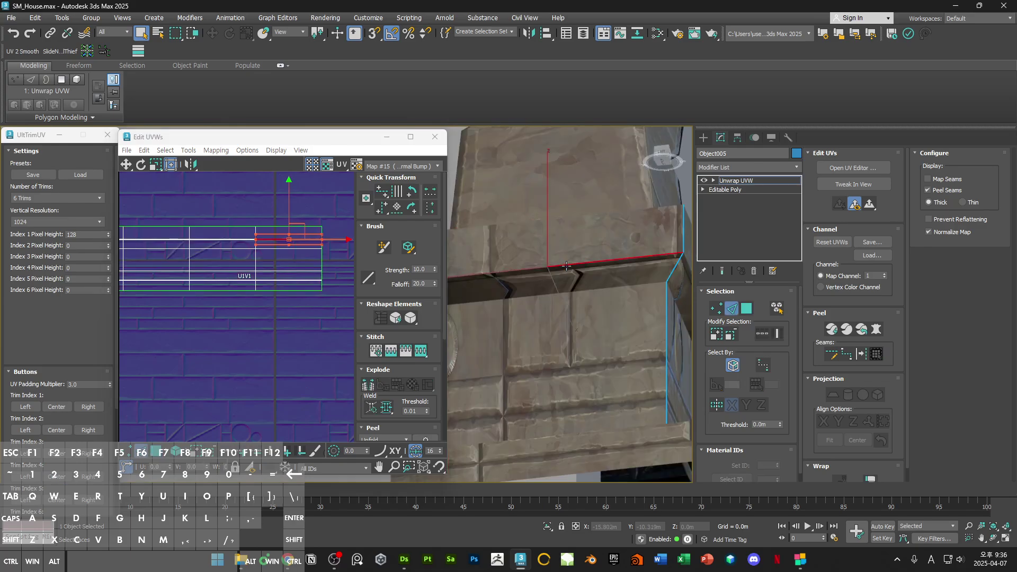
pyautogui.scroll(-2, 279, 267)
# Step: Select the whole side UV strip and relax it with Relax Custom
pyautogui.press('3')
pyautogui.moveTo(269, 245); pyautogui.dragTo(297, 244, button='middle')
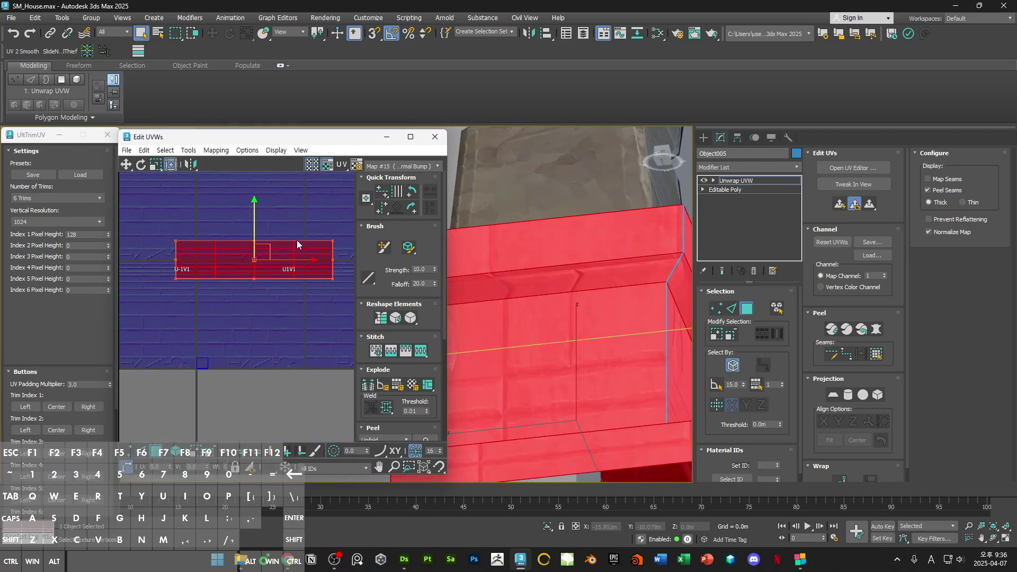
pyautogui.scroll(-2, 310, 292)
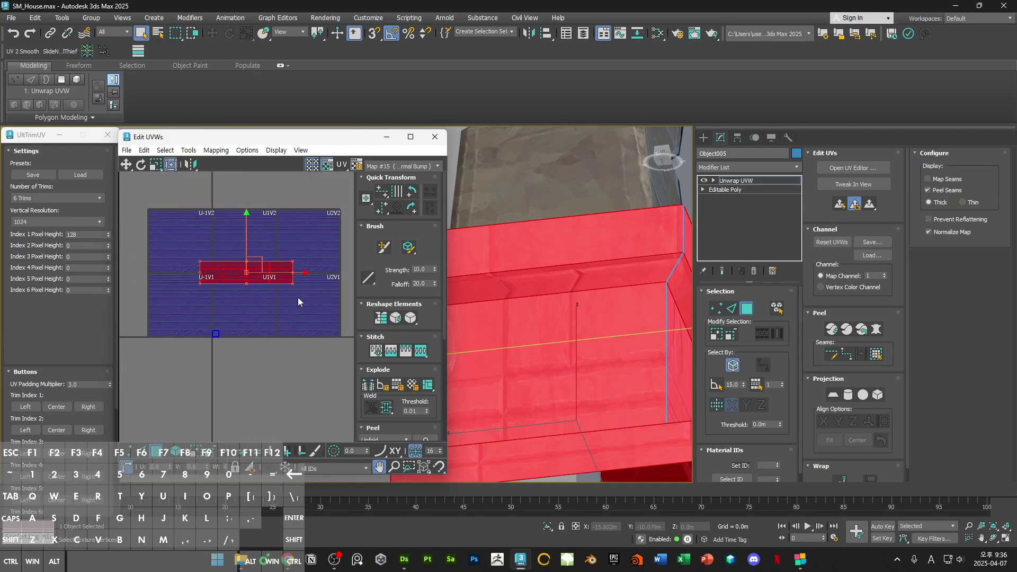
pyautogui.scroll(4, 306, 292)
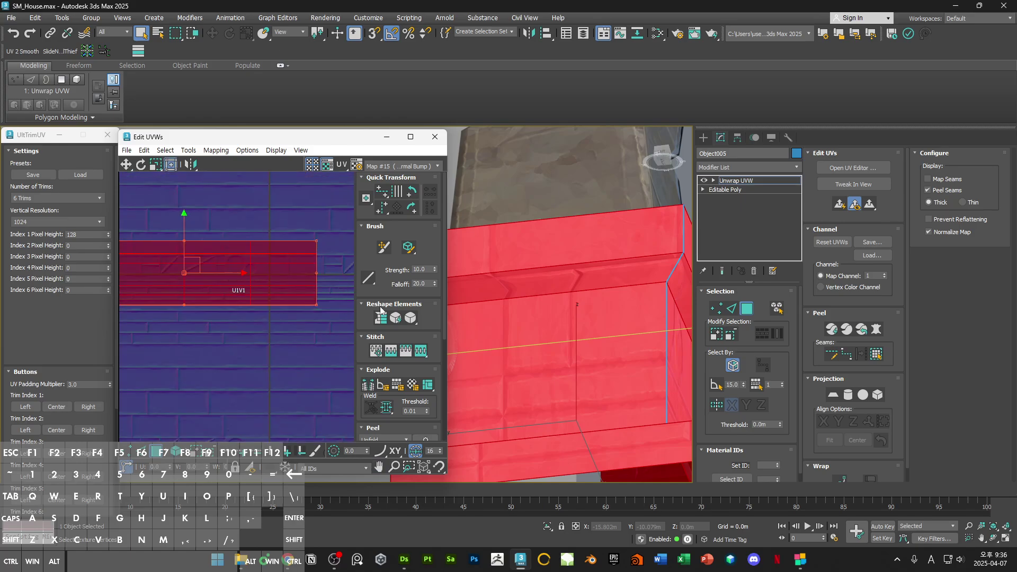
pyautogui.click(412, 319)
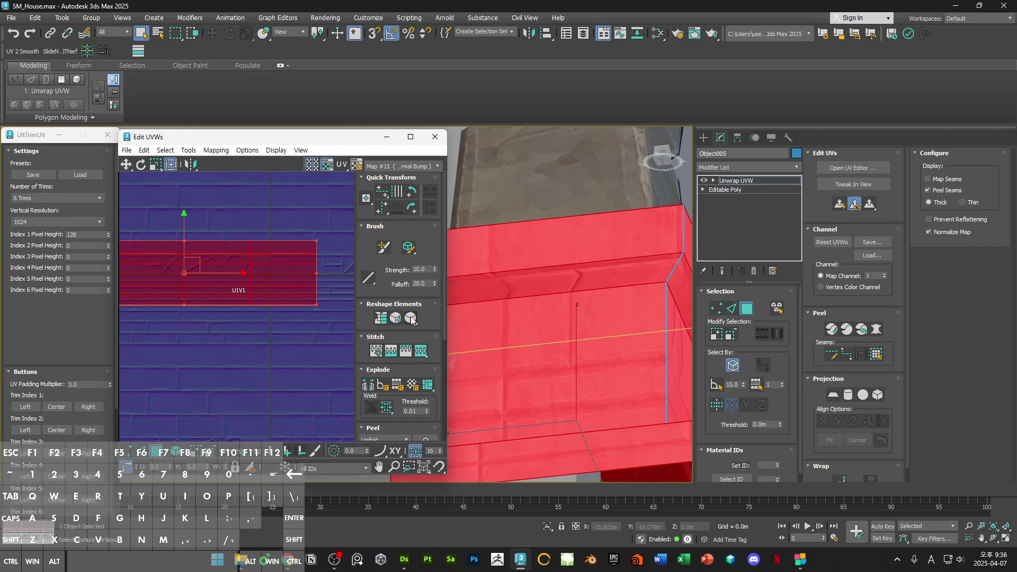
pyautogui.click(336, 278)
# Step: Check how the UV faces of the ledge underside and the middle block sit on the stone trim after relaxing
pyautogui.scroll(4, 284, 252)
pyautogui.click(283, 253)
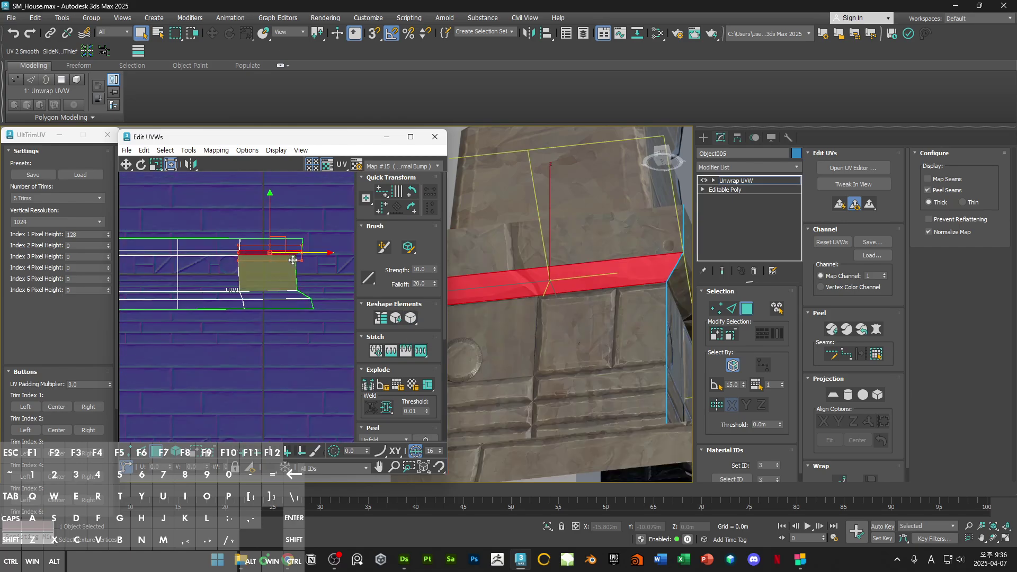
pyautogui.moveTo(265, 258); pyautogui.dragTo(275, 253, button='middle')
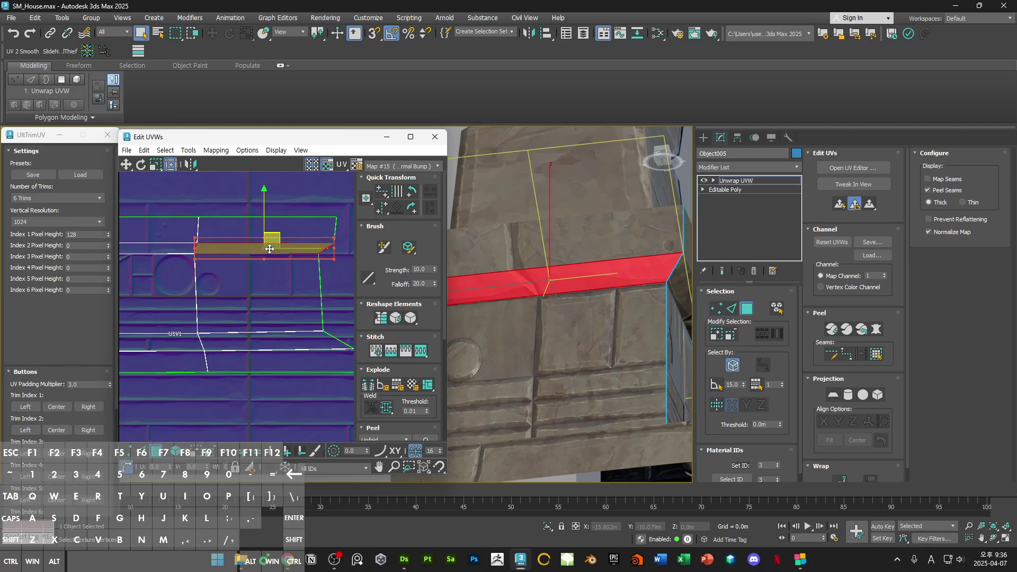
pyautogui.scroll(-5, 275, 253)
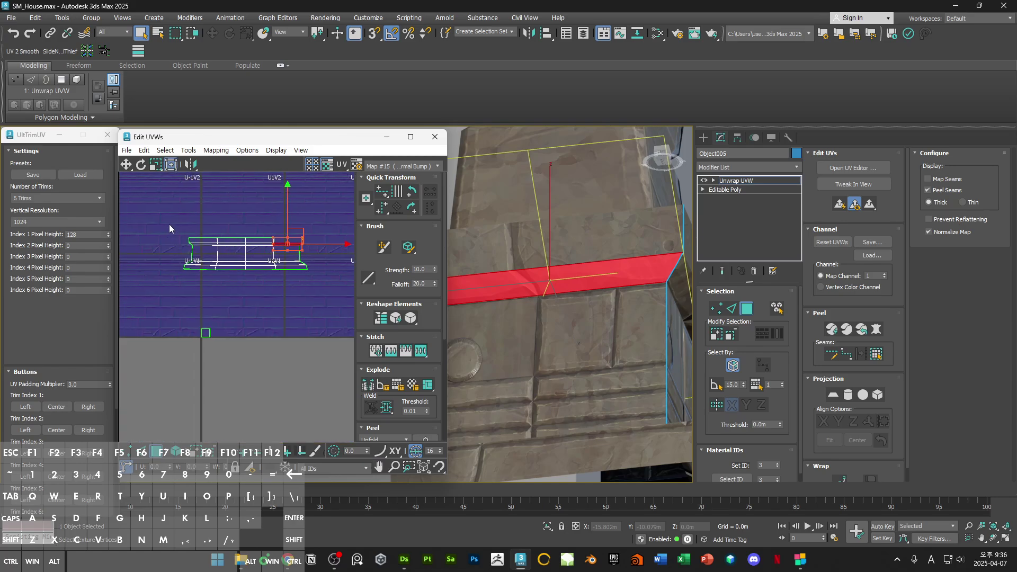
pyautogui.scroll(4, 271, 254)
pyautogui.click(307, 258)
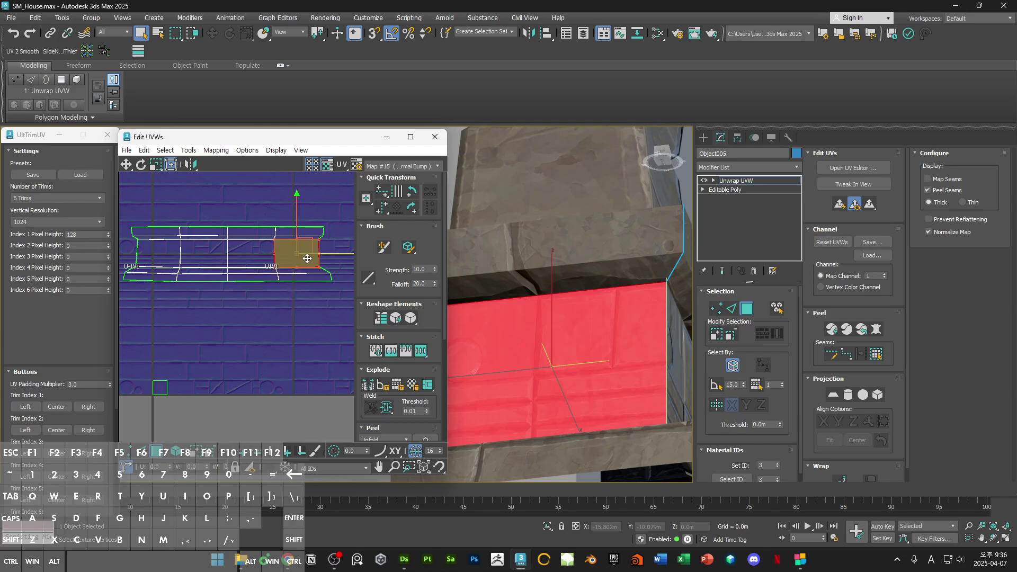
pyautogui.keyDown('ctrl'); pyautogui.click(154, 253); pyautogui.keyUp('ctrl')
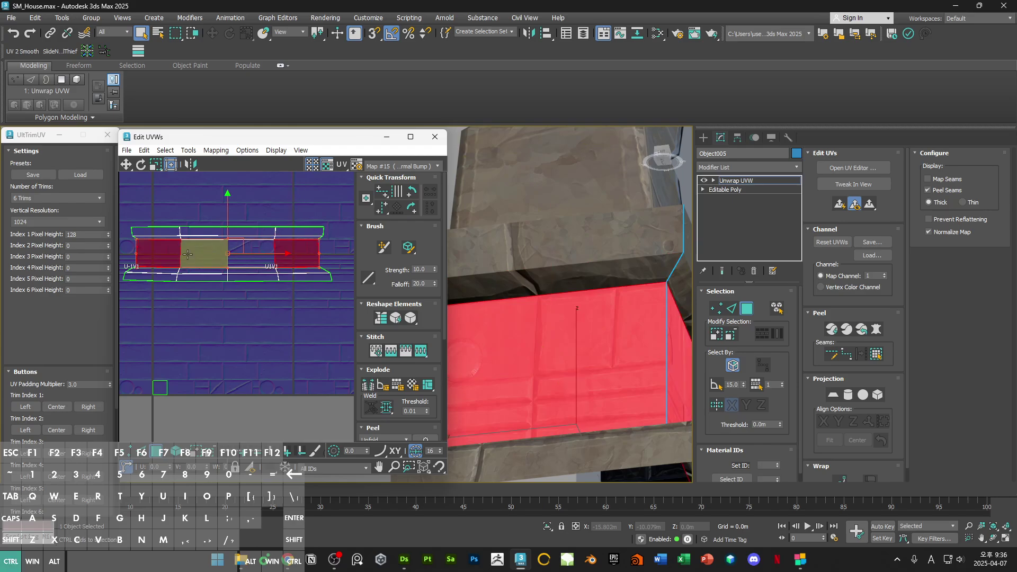
pyautogui.keyDown('ctrl'); pyautogui.click(265, 244); pyautogui.keyUp('ctrl')
pyautogui.scroll(5, 280, 237)
pyautogui.click(282, 239)
pyautogui.click(252, 237)
pyautogui.scroll(-8, 252, 236)
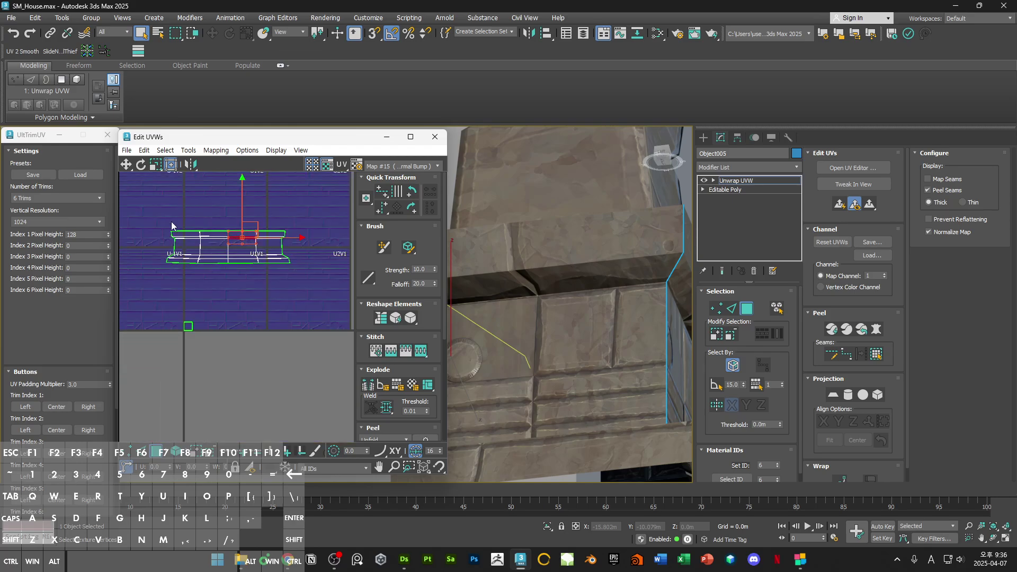
# Step: Straighten the base's whole side UV strip with Straighten Selection, and relax it again with Relax Custom
pyautogui.moveTo(157, 215); pyautogui.dragTo(307, 277)
pyautogui.click(382, 319)
pyautogui.click(309, 316)
pyautogui.moveTo(172, 221); pyautogui.dragTo(240, 293, button='middle')
pyautogui.moveTo(196, 208); pyautogui.dragTo(240, 241)
pyautogui.click(411, 207)
pyautogui.moveTo(297, 314); pyautogui.dragTo(274, 285, button='middle')
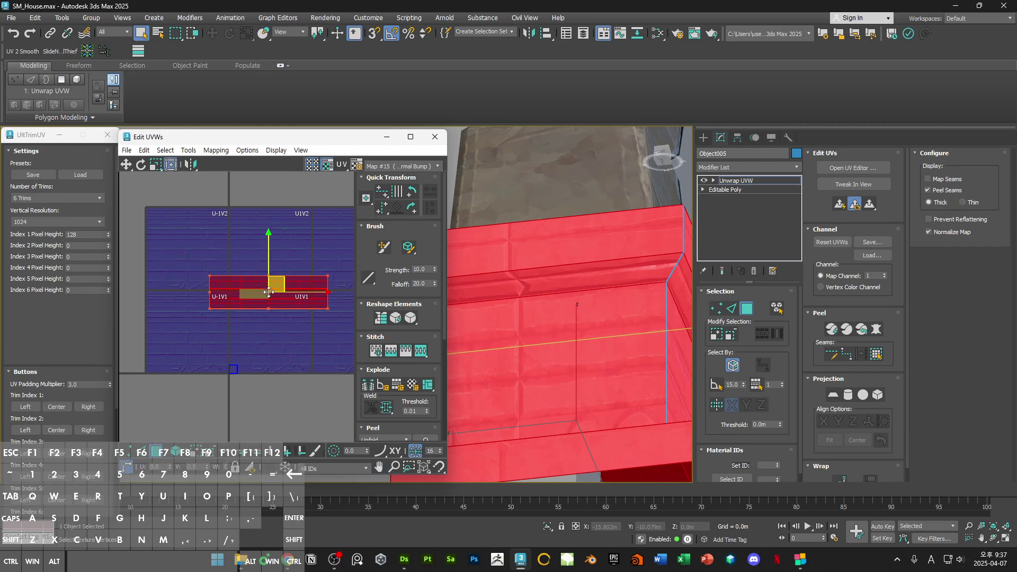
pyautogui.click(411, 318)
# Step: Align the strip's lengthwise UV edges horizontally in place and its crosswise edges vertically in place
pyautogui.press('2')
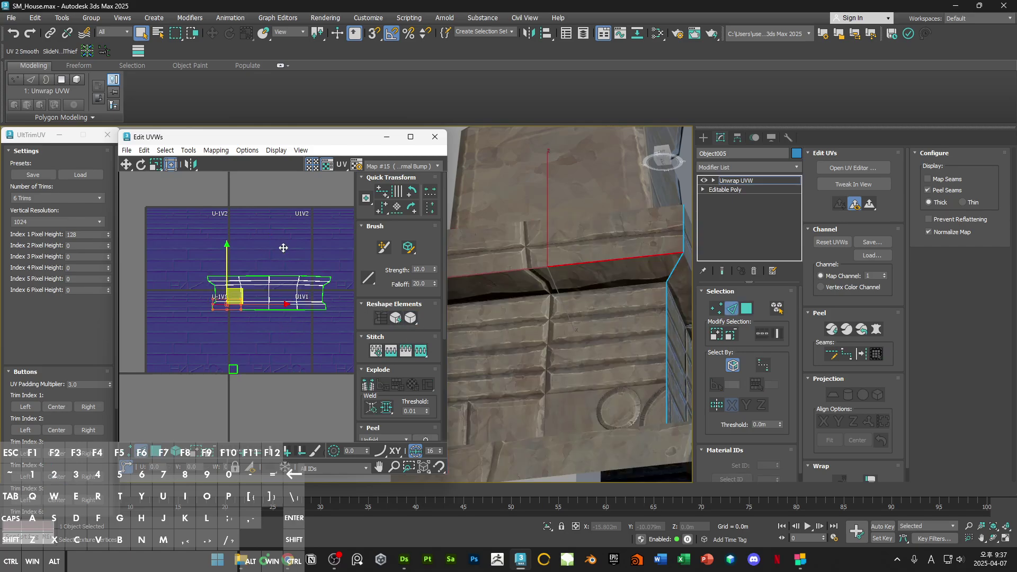
pyautogui.hotkey('ctrl', 'a')
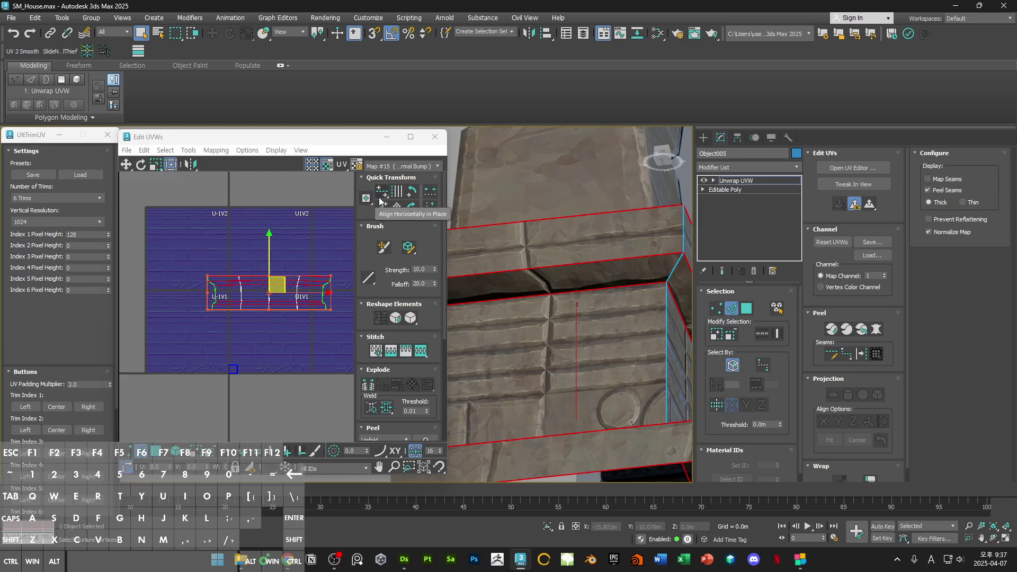
pyautogui.scroll(5, 329, 299)
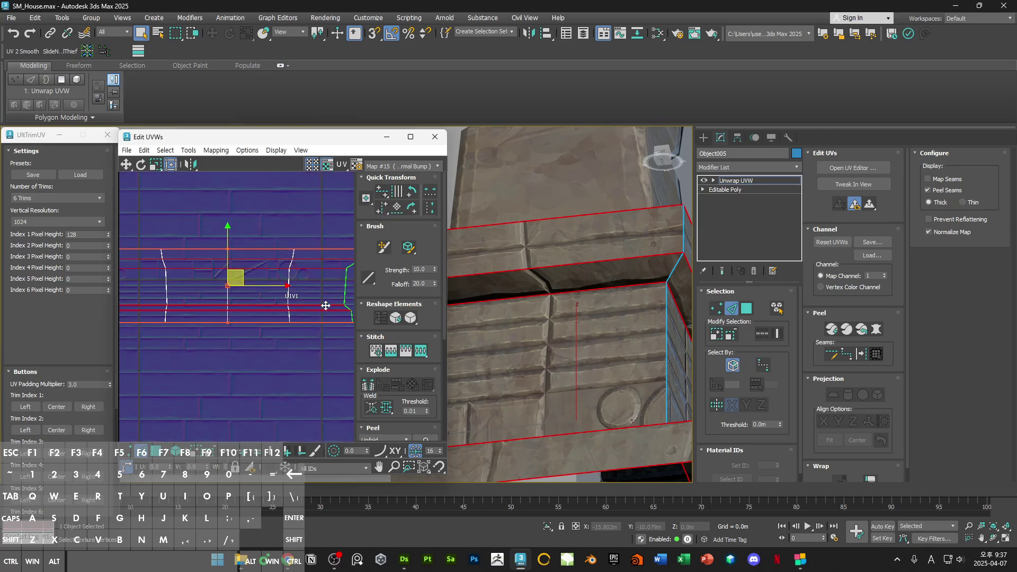
pyautogui.click(328, 290)
pyautogui.moveTo(329, 290); pyautogui.dragTo(266, 335, button='middle')
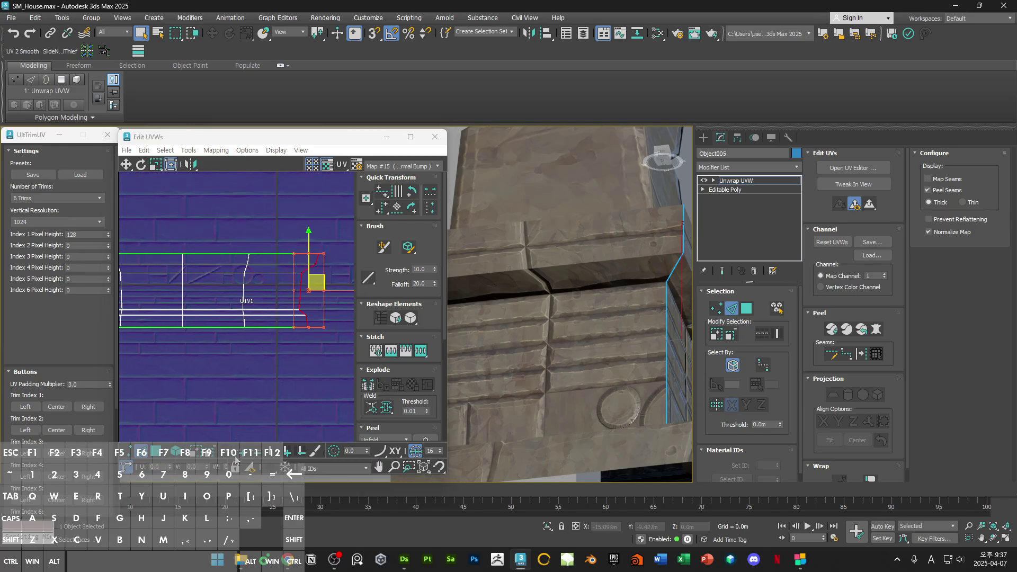
pyautogui.hotkey('alt', 'r')
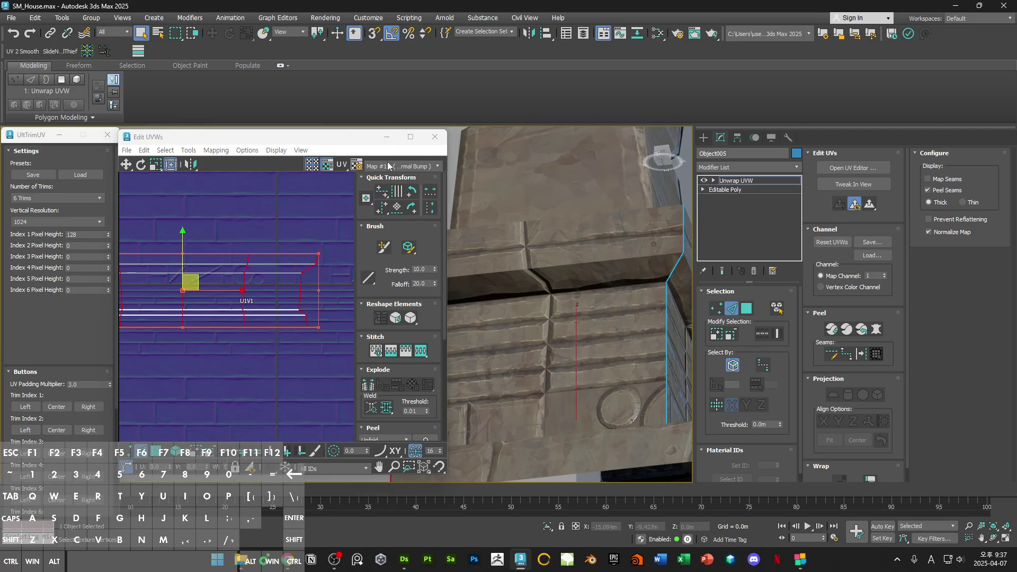
pyautogui.click(382, 211)
pyautogui.scroll(-3, 299, 237)
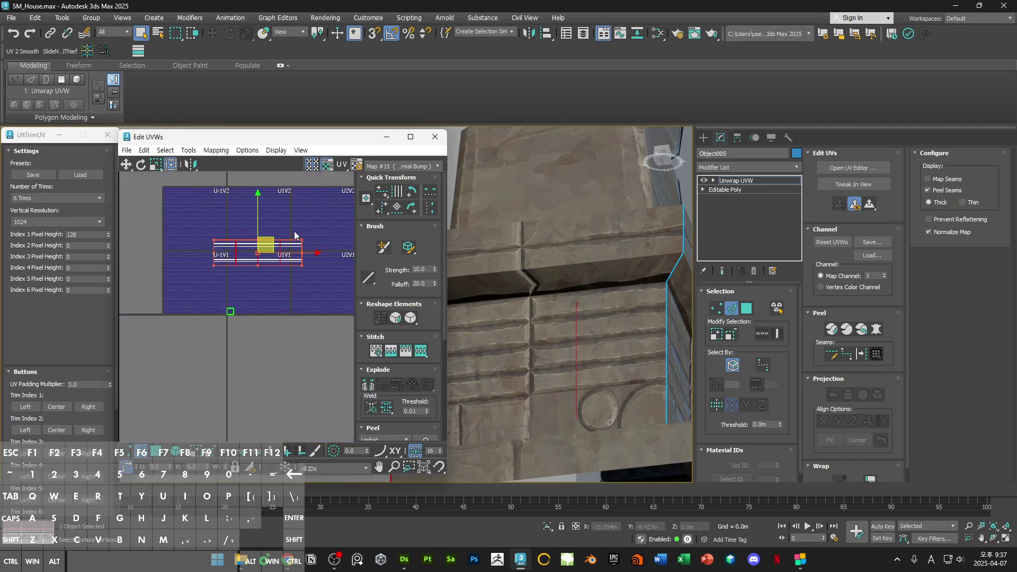
# Step: Break the middle block's row of UV faces off the side strip and move it straight up, clear of the other rows
pyautogui.press('3')
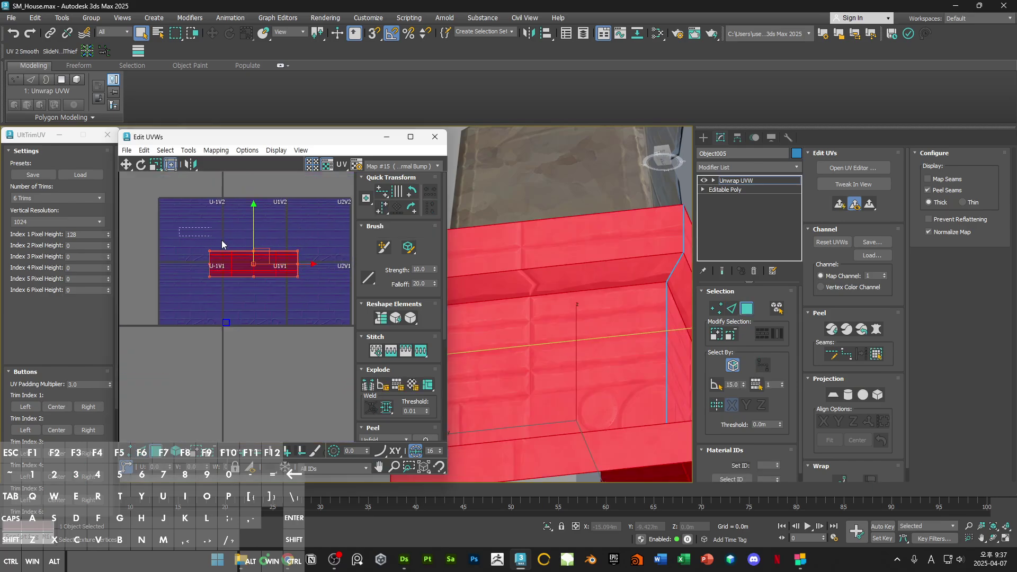
pyautogui.click(315, 279)
pyautogui.moveTo(193, 270); pyautogui.dragTo(304, 271)
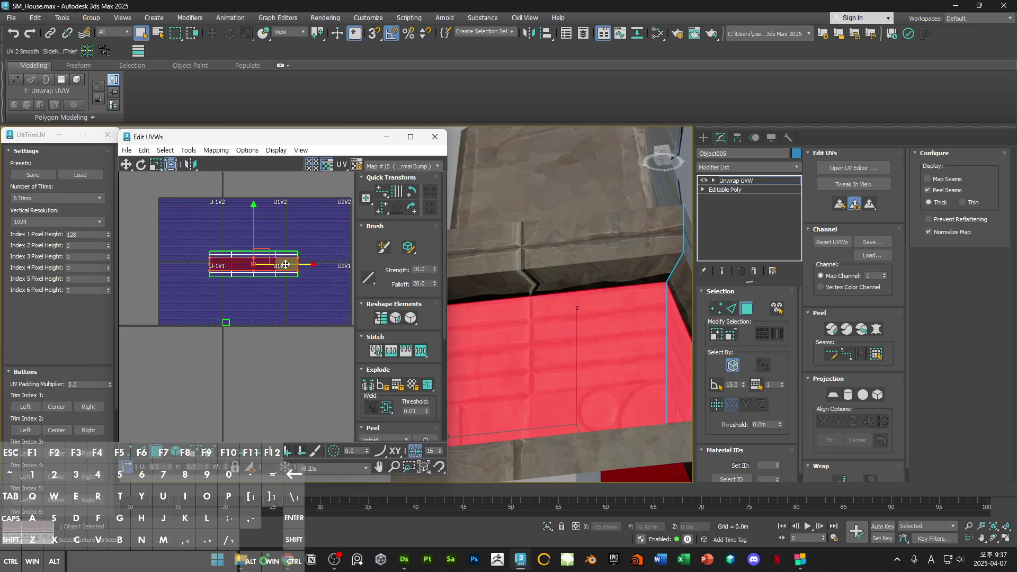
pyautogui.rightClick(304, 270)
pyautogui.click(288, 233)
pyautogui.keyDown('shift'); pyautogui.moveTo(287, 233); pyautogui.dragTo(288, 216); pyautogui.keyUp('shift')
# Step: Break all UV vertices of the middle block's row into separate faces, and select those faces
pyautogui.press('1')
pyautogui.moveTo(168, 193); pyautogui.dragTo(315, 244)
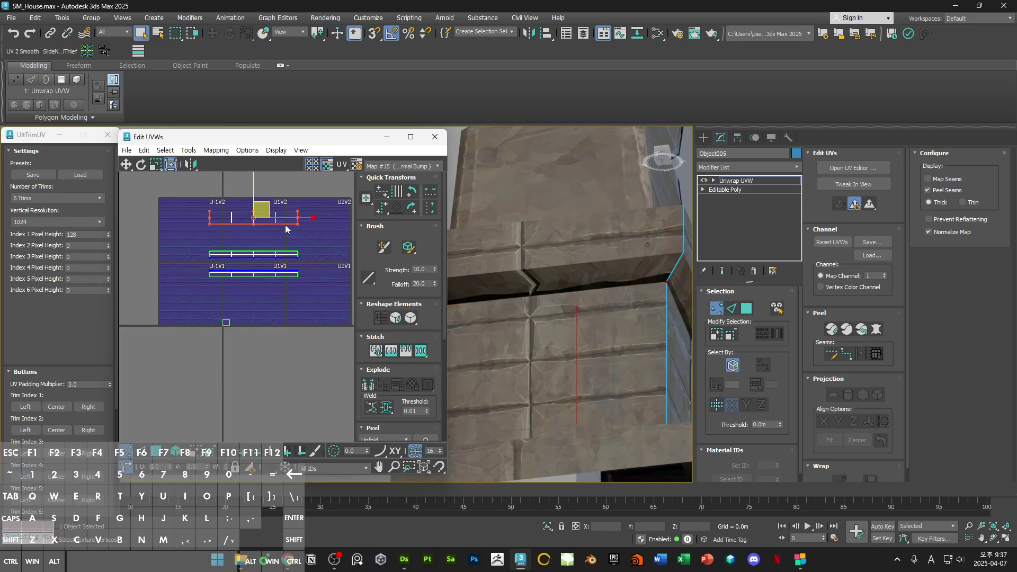
pyautogui.rightClick(273, 220)
pyautogui.click(255, 249)
pyautogui.press('3')
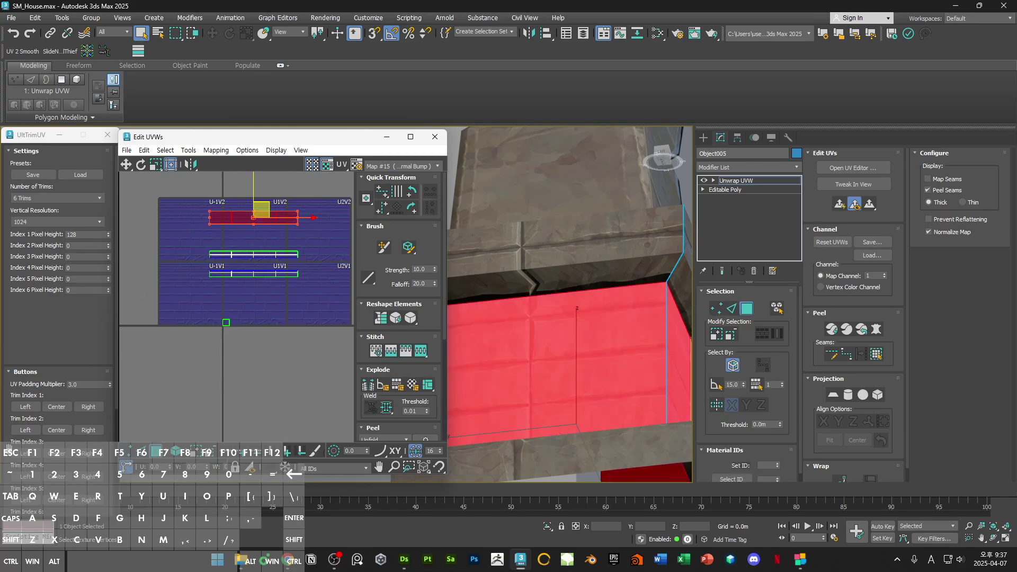
# Step: Snap the middle block's UV faces to Trim Index 1 Left, and fit them to a plain stone panel on the bottom trim
pyautogui.click(24, 408)
pyautogui.scroll(3, 242, 271)
pyautogui.moveTo(208, 266); pyautogui.dragTo(231, 356)
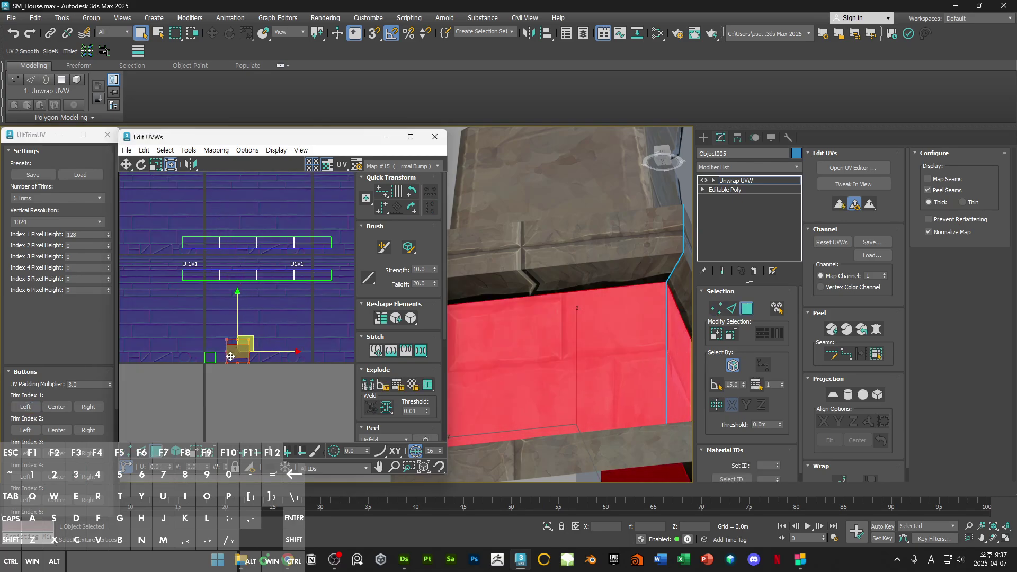
pyautogui.scroll(5, 231, 363)
pyautogui.moveTo(231, 363); pyautogui.dragTo(278, 298, button='middle')
pyautogui.moveTo(273, 247); pyautogui.dragTo(229, 261)
pyautogui.scroll(-1, 233, 269)
pyautogui.scroll(2, 233, 268)
pyautogui.scroll(2, 233, 267)
pyautogui.moveTo(334, 328); pyautogui.dragTo(247, 323, button='middle')
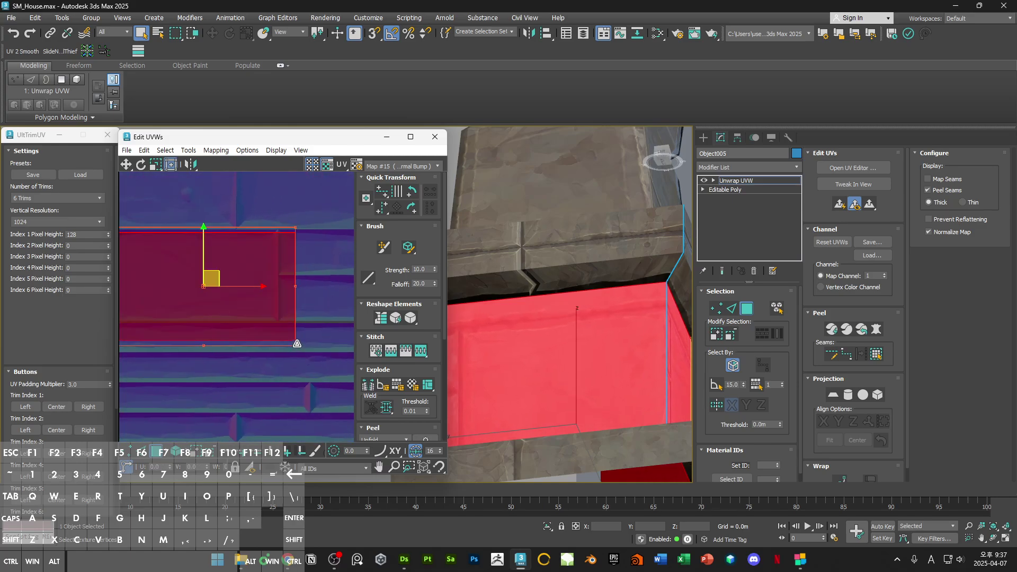
pyautogui.moveTo(297, 344); pyautogui.dragTo(279, 323)
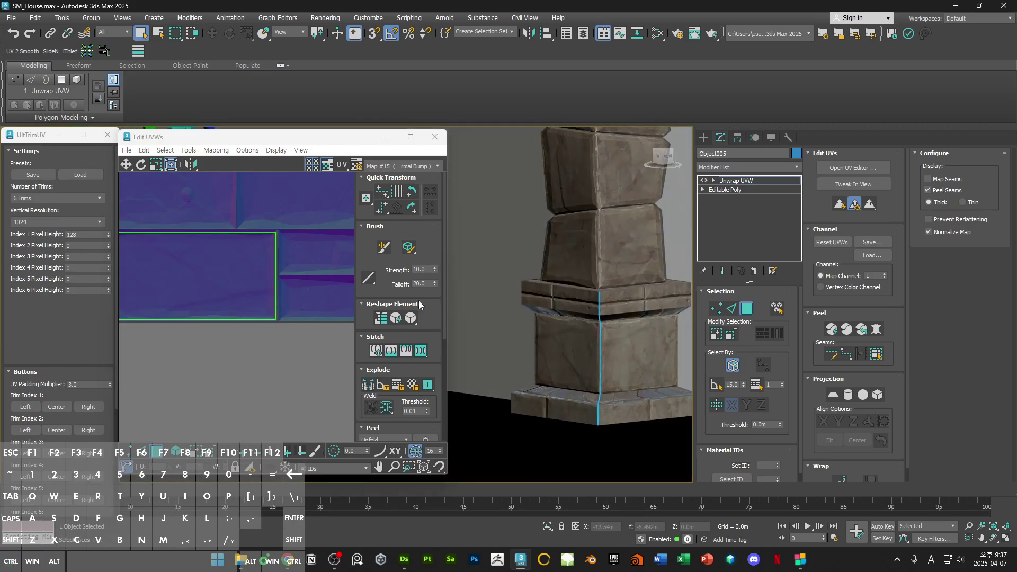
pyautogui.moveTo(230, 266); pyautogui.dragTo(229, 267)
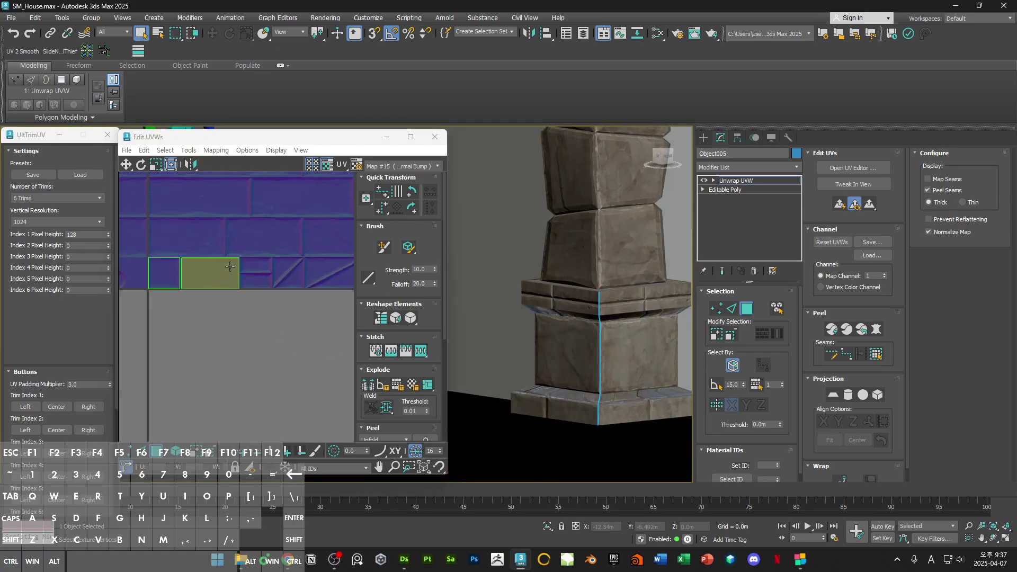
# Step: Break the UV rows of the upper ledge and plinth into separate faces and snap them to Trim Index 1 Left
pyautogui.scroll(-3, 229, 266)
pyautogui.click(201, 259)
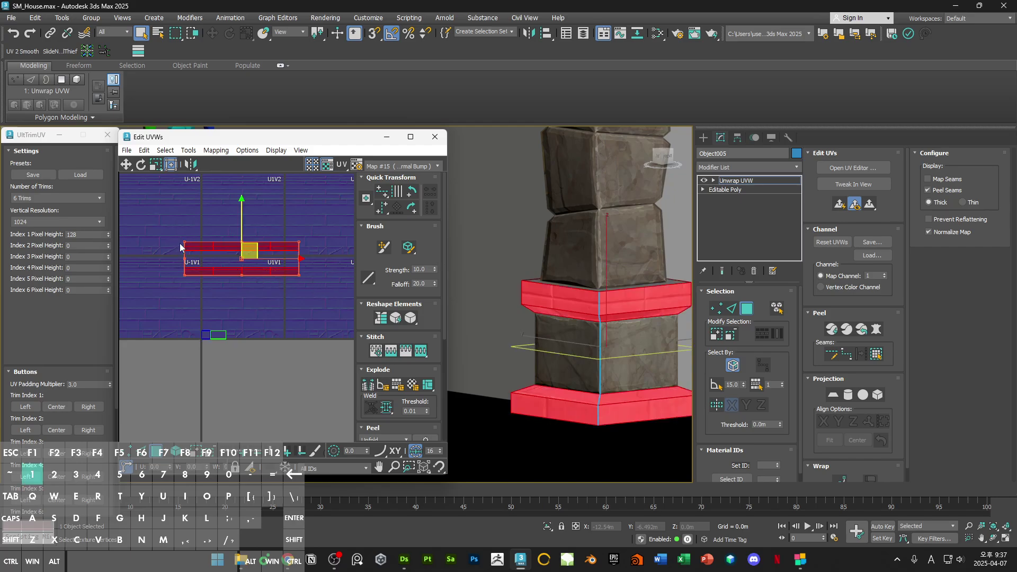
pyautogui.press('1')
pyautogui.moveTo(159, 221); pyautogui.dragTo(323, 289)
pyautogui.rightClick(253, 264)
pyautogui.click(234, 278)
pyautogui.press('3')
pyautogui.moveTo(153, 220); pyautogui.dragTo(250, 248)
pyautogui.click(27, 407)
# Step: Align the far-end UV vertices of the stacked ledge and plinth faces in place
pyautogui.press('1')
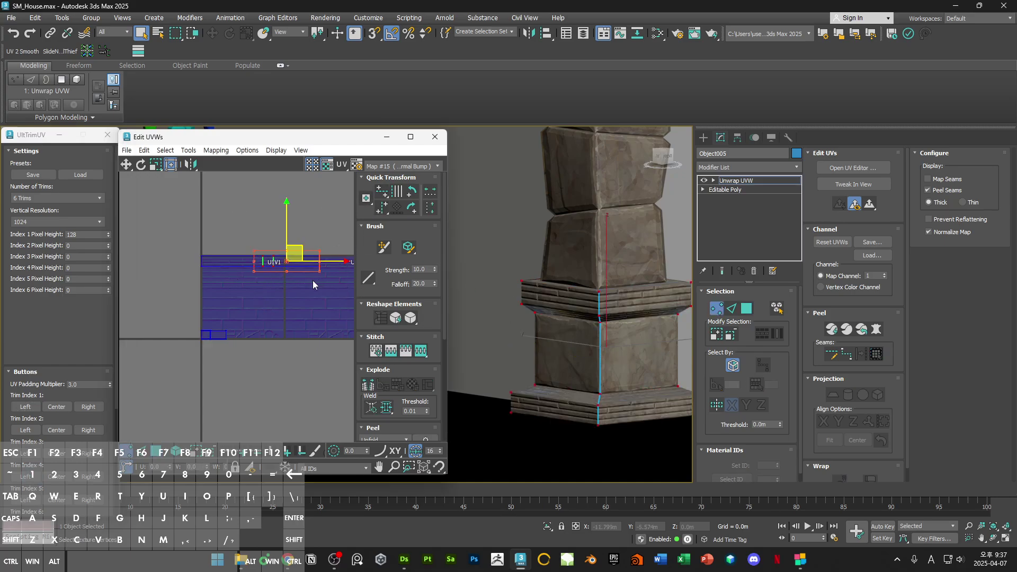
pyautogui.keyDown('alt'); pyautogui.moveTo(285, 262); pyautogui.dragTo(263, 268, button='middle'); pyautogui.keyUp('alt')
pyautogui.click(241, 260)
pyautogui.moveTo(239, 227); pyautogui.dragTo(324, 276)
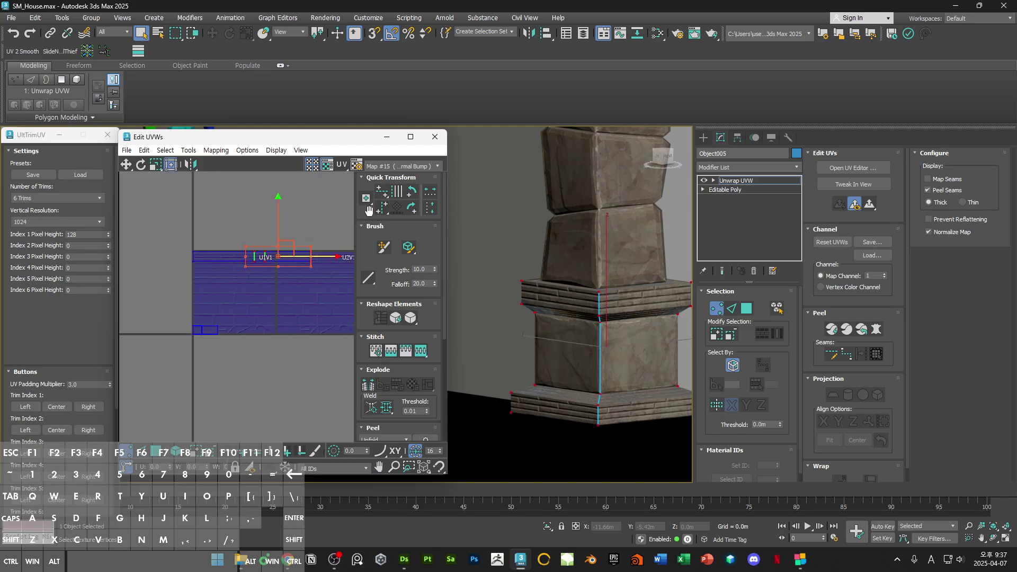
pyautogui.moveTo(381, 214); pyautogui.dragTo(382, 198)
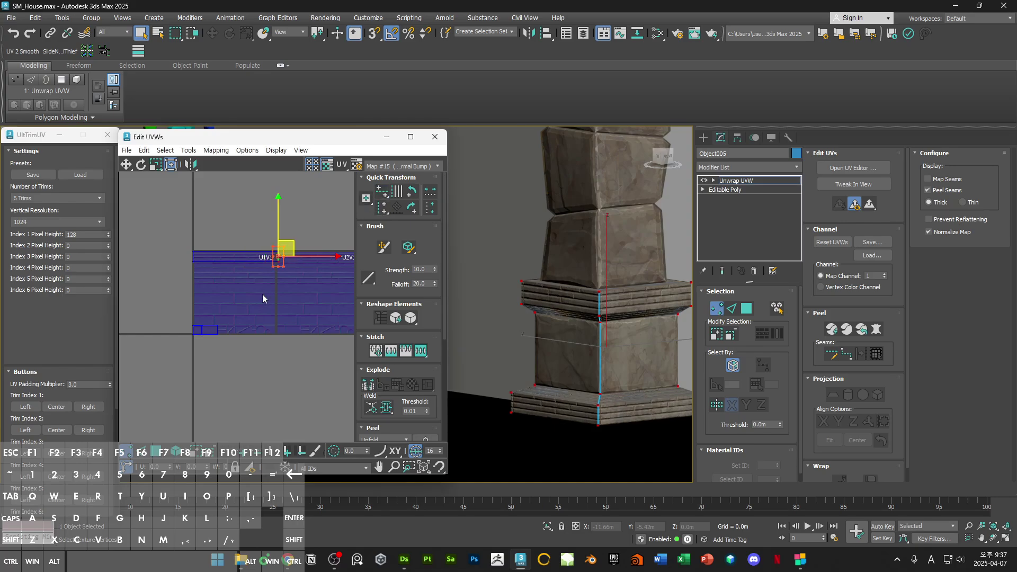
# Step: Move the ledge and plinth UV faces down onto a plain stone block of the trim and fit their end to its edge
pyautogui.press('3')
pyautogui.scroll(2, 267, 266)
pyautogui.moveTo(186, 206); pyautogui.dragTo(197, 262)
pyautogui.moveTo(197, 262); pyautogui.dragTo(307, 240, button='middle')
pyautogui.scroll(2, 308, 240)
pyautogui.keyDown('shift'); pyautogui.moveTo(286, 224); pyautogui.dragTo(286, 273); pyautogui.keyUp('shift')
pyautogui.scroll(5, 286, 273)
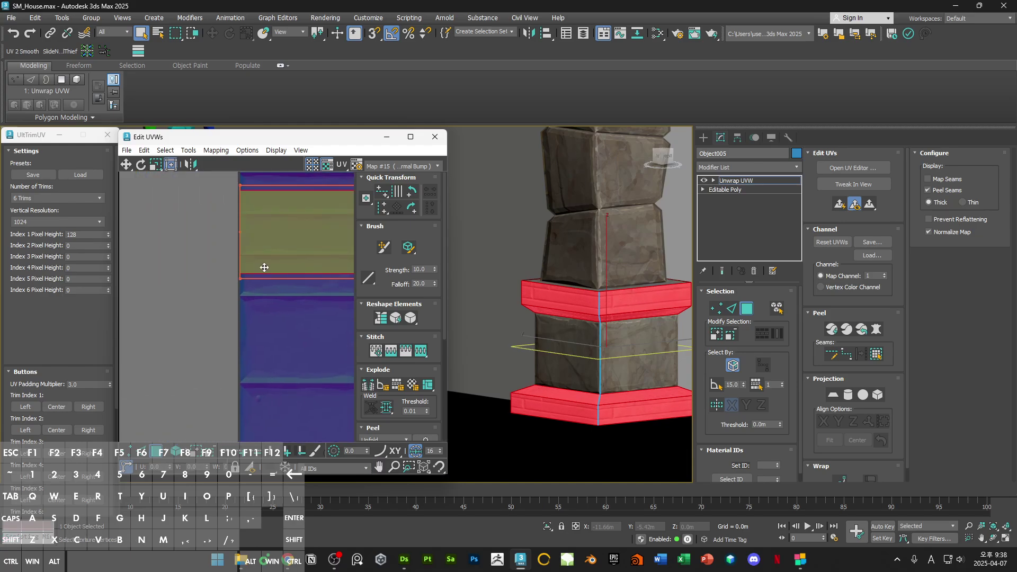
pyautogui.scroll(-5, 233, 323)
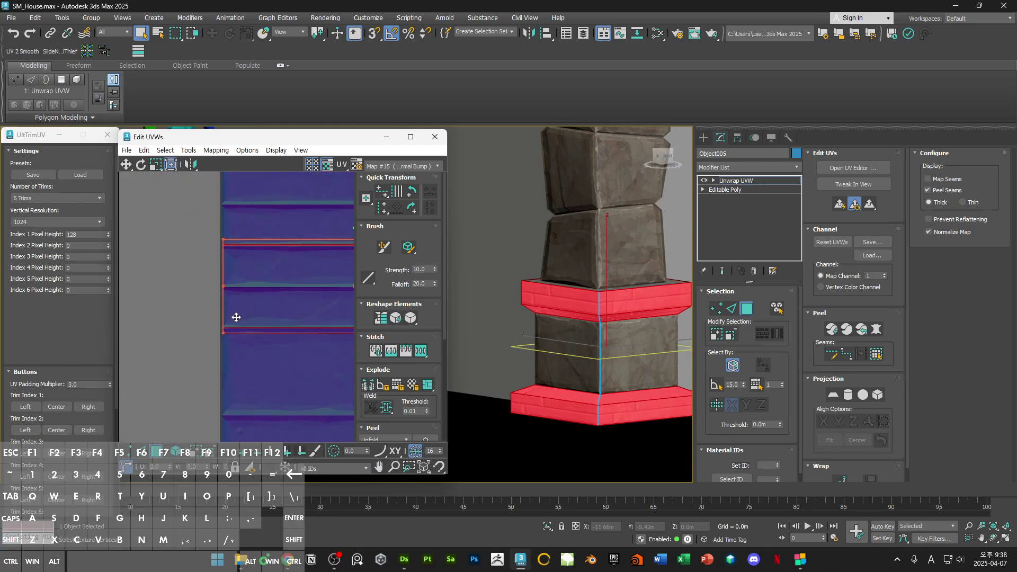
pyautogui.scroll(4, 249, 296)
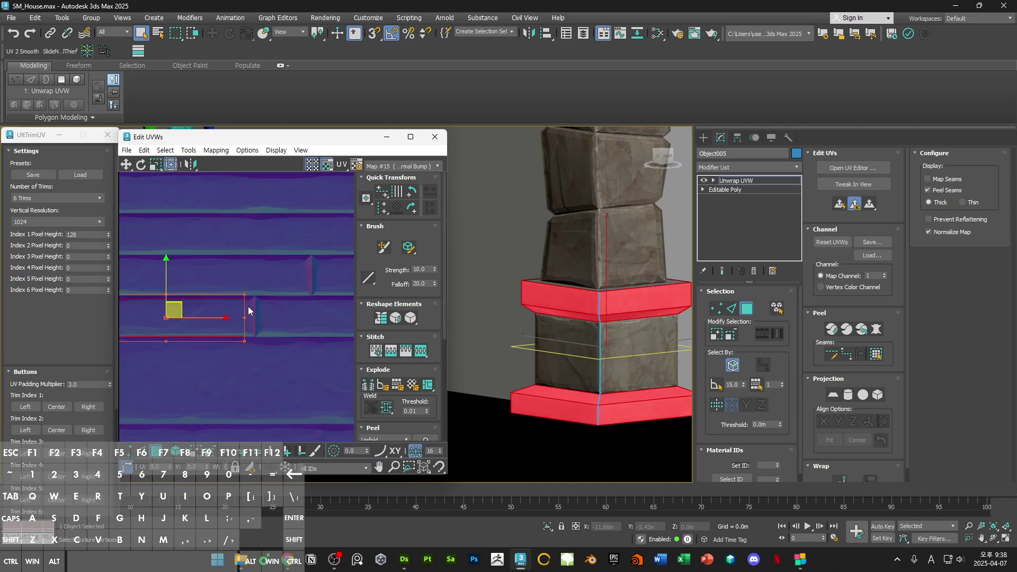
pyautogui.moveTo(260, 275); pyautogui.dragTo(263, 275)
pyautogui.click(346, 263)
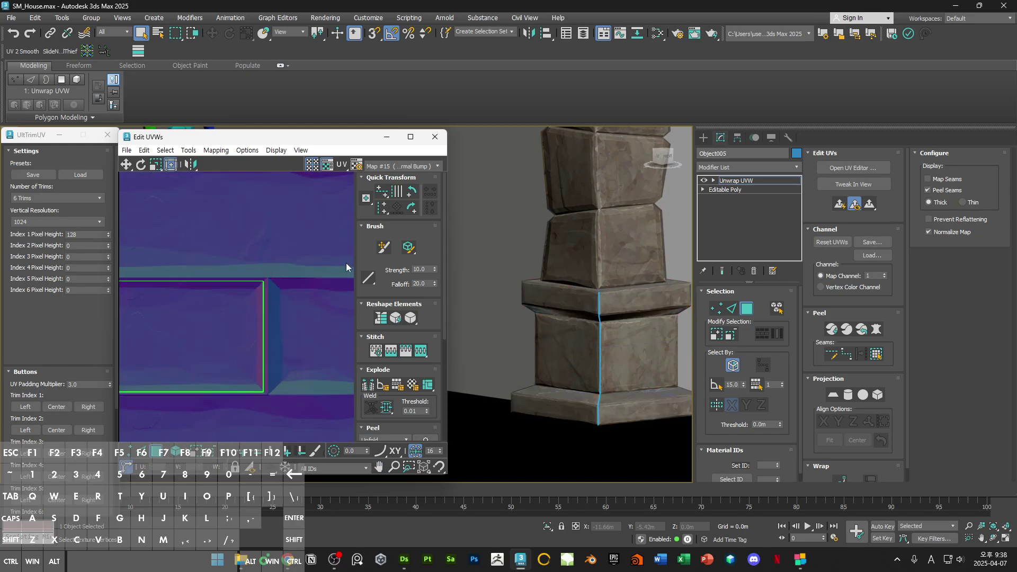
# Step: Convert the unwrapped base to an Editable Poly, and deselect it to view the whole pillar
pyautogui.keyDown('alt'); pyautogui.moveTo(575, 228); pyautogui.dragTo(594, 247, button='middle'); pyautogui.keyUp('alt')
pyautogui.rightClick(595, 247)
pyautogui.moveTo(620, 381)
pyautogui.click(708, 390)
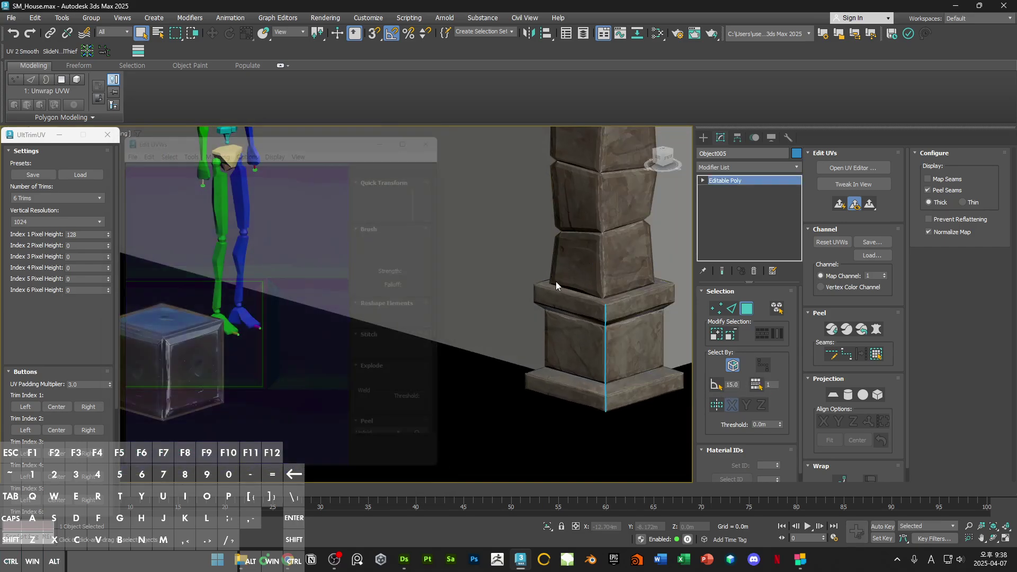
pyautogui.scroll(-5, 554, 281)
pyautogui.keyDown('alt'); pyautogui.moveTo(555, 281); pyautogui.dragTo(509, 339, button='middle'); pyautogui.keyUp('alt')
pyautogui.click(509, 339)
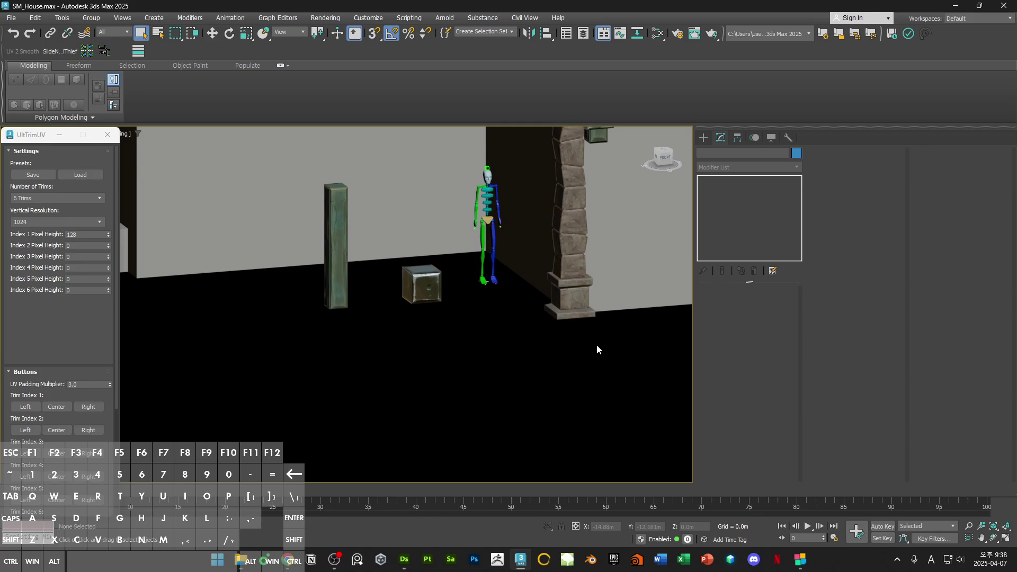
# Step: Detach the two outer faces of the base's middle block as a clone named Object006
pyautogui.scroll(5, 580, 291)
pyautogui.click(582, 263)
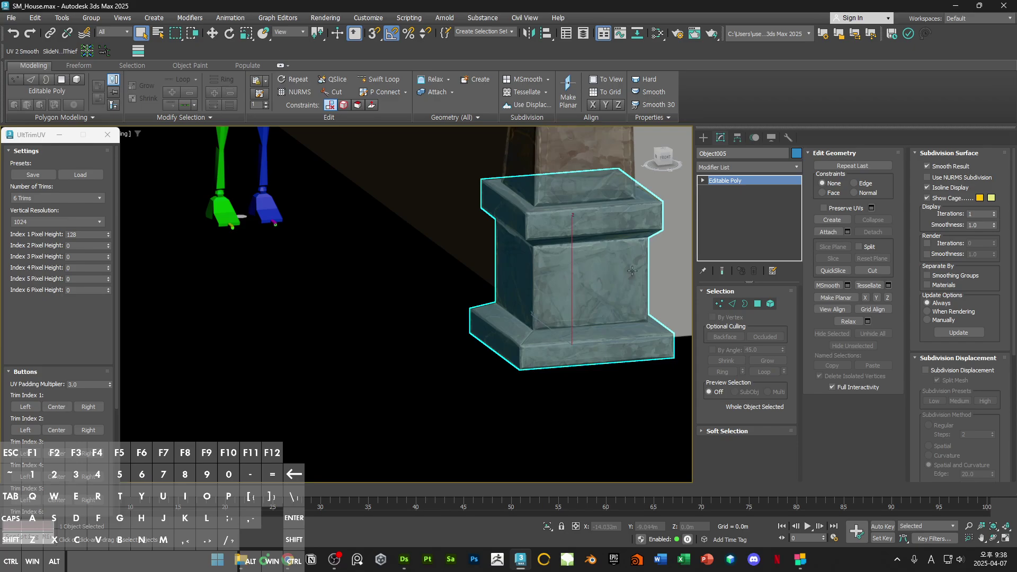
pyautogui.scroll(4, 632, 270)
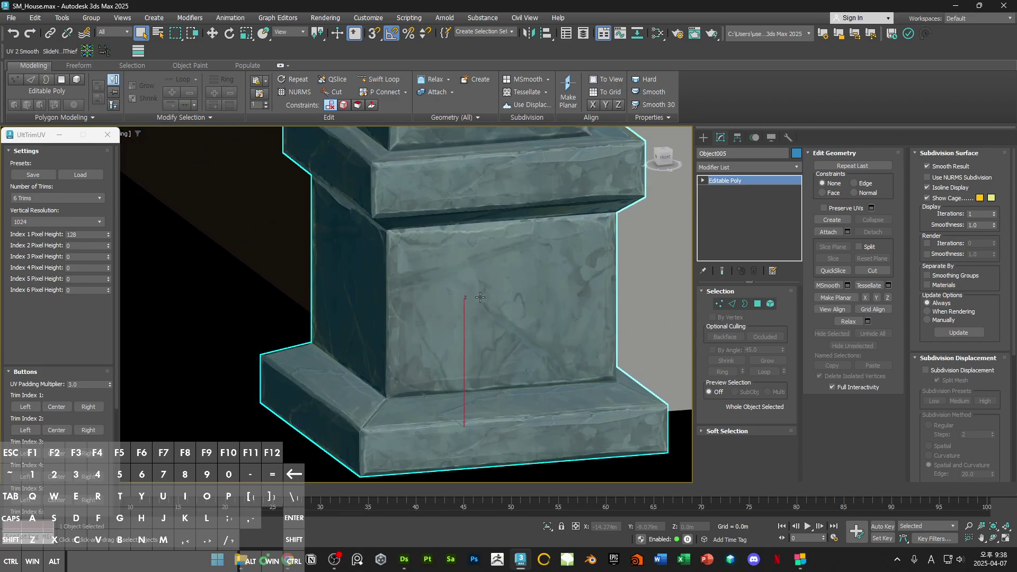
pyautogui.press('4')
pyautogui.click(517, 305)
pyautogui.keyDown('alt'); pyautogui.moveTo(518, 304); pyautogui.dragTo(540, 302, button='middle'); pyautogui.keyUp('alt')
pyautogui.scroll(-4, 529, 304)
pyautogui.keyDown('ctrl'); pyautogui.click(412, 307); pyautogui.keyUp('ctrl')
pyautogui.moveTo(419, 289); pyautogui.dragTo(469, 298, button='middle')
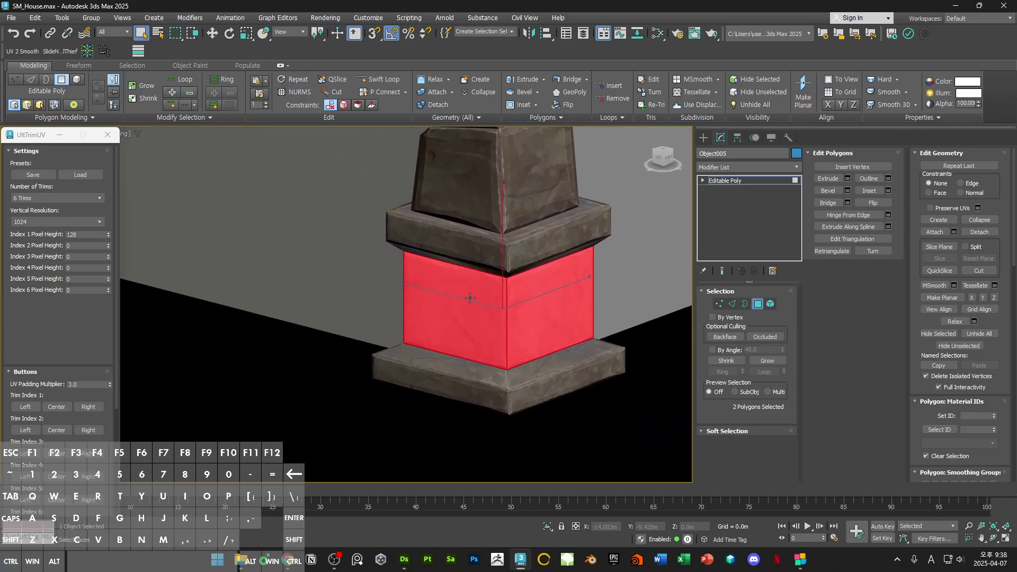
pyautogui.click(979, 232)
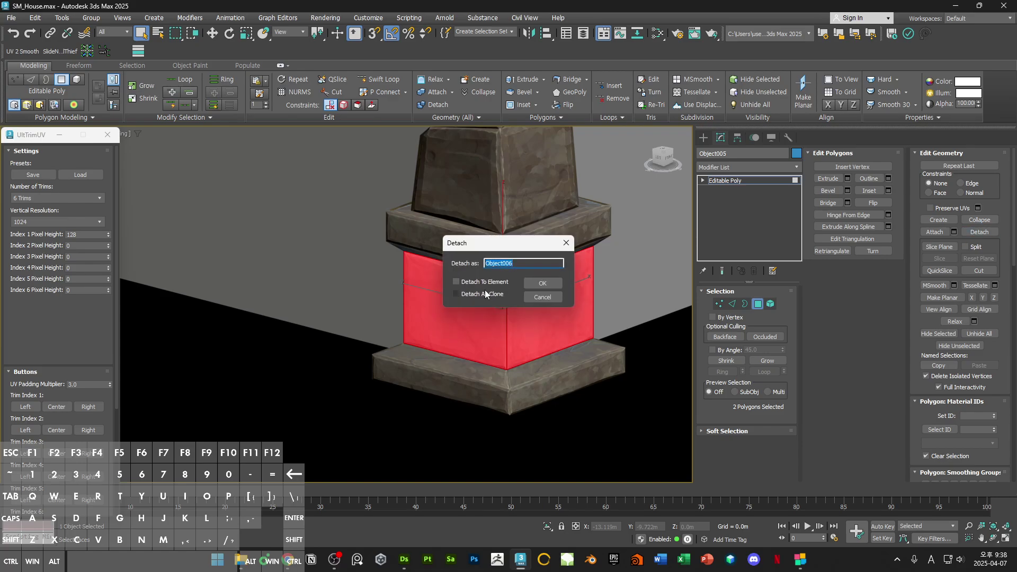
pyautogui.click(493, 294)
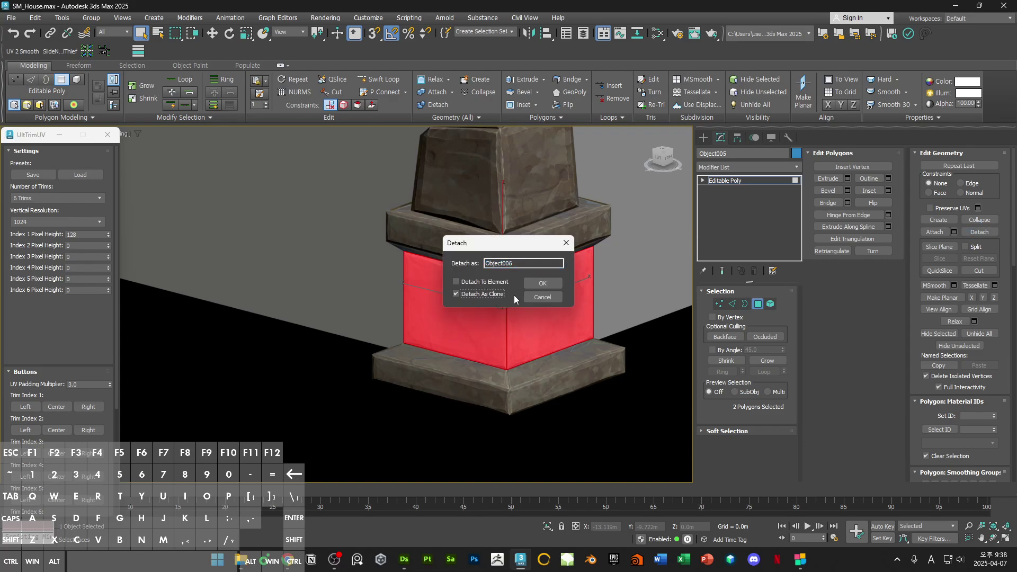
pyautogui.click(541, 284)
pyautogui.press('6')
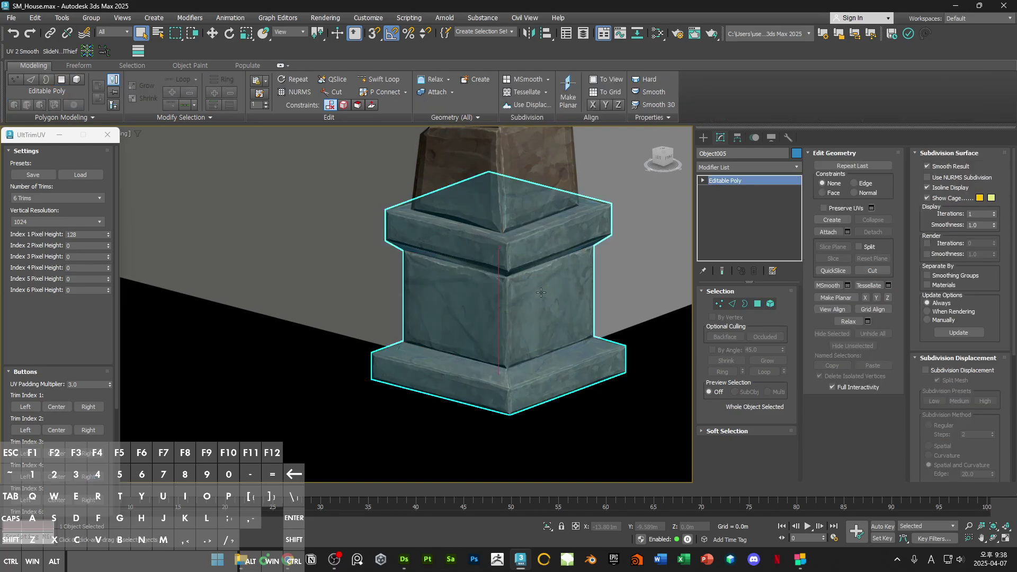
# Step: Inset both faces of the cloned middle block by polygon with an amount of 0.061 m
pyautogui.click(537, 308)
pyautogui.press('F3')
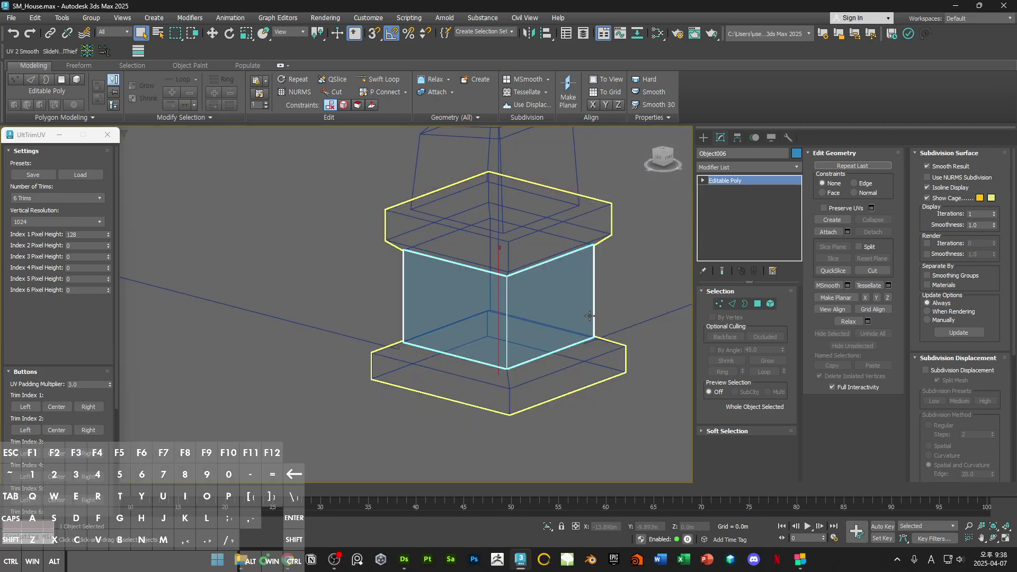
pyautogui.press('4')
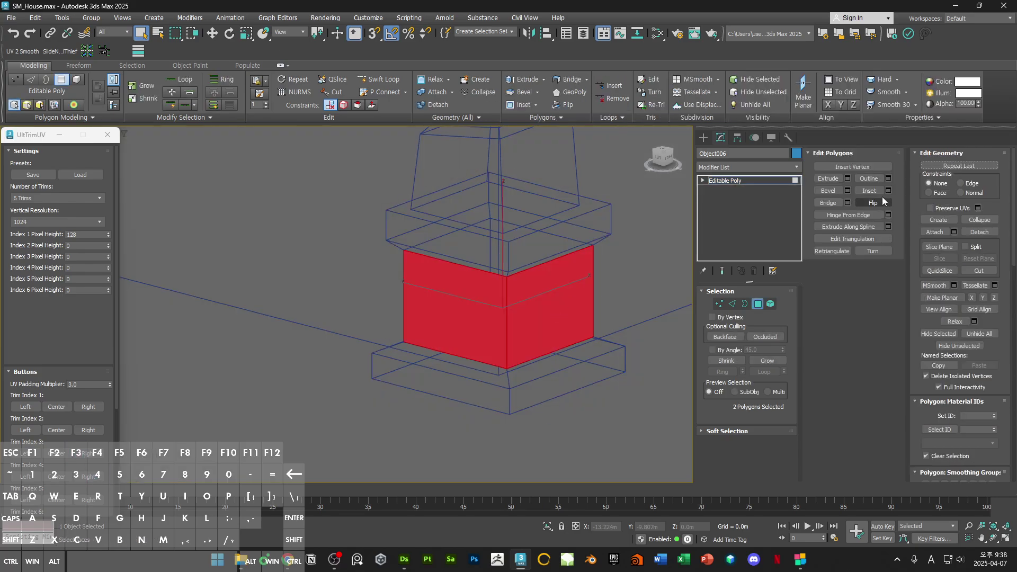
pyautogui.click(887, 190)
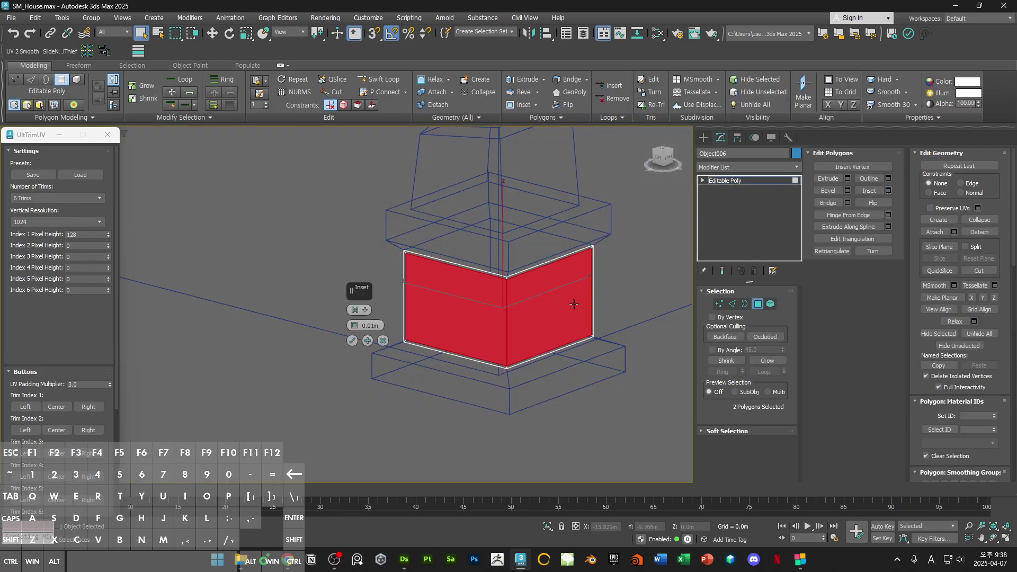
pyautogui.click(354, 311)
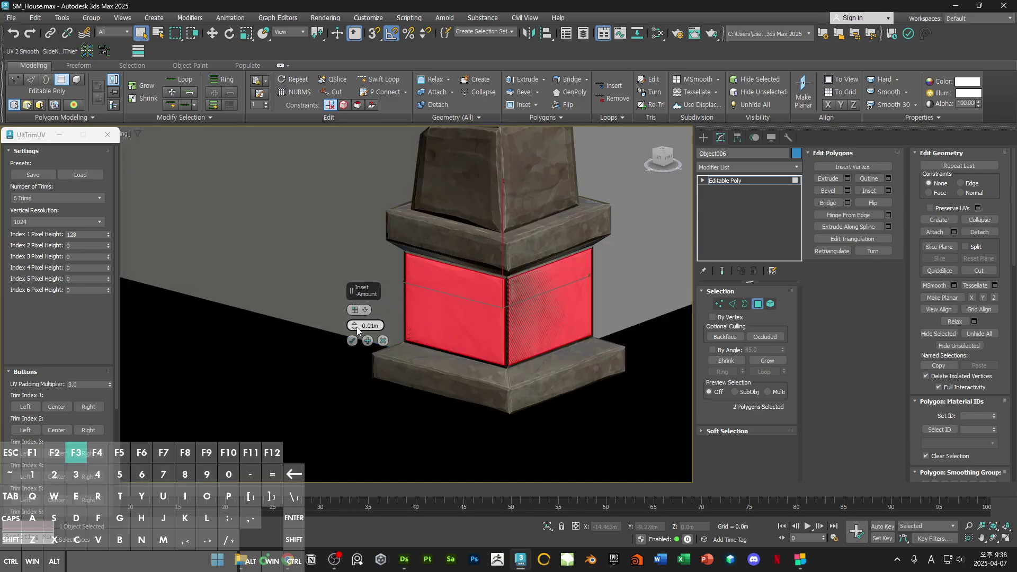
pyautogui.press('F3')
pyautogui.moveTo(355, 328); pyautogui.dragTo(356, 312)
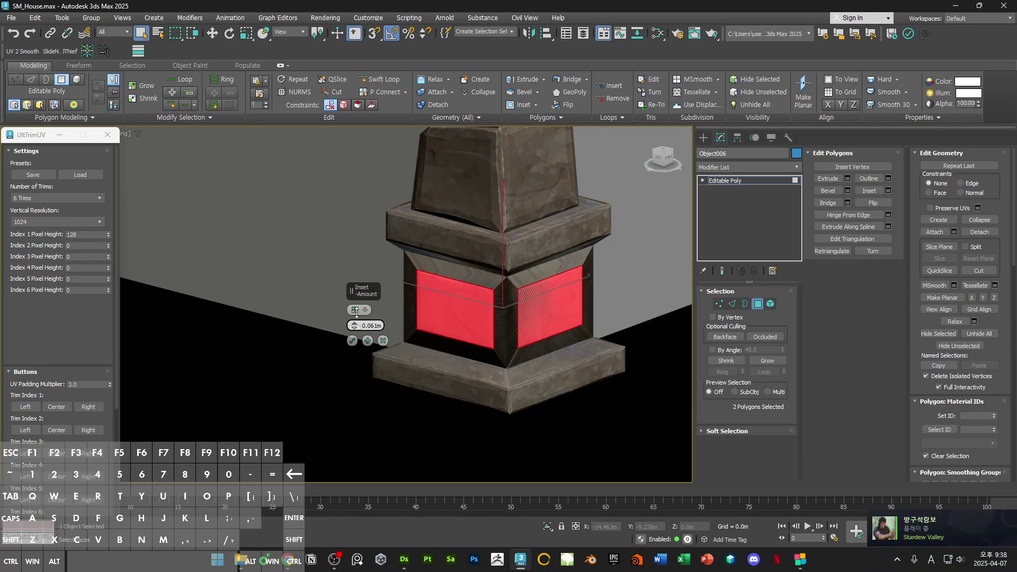
pyautogui.click(353, 340)
# Step: Delete the border polygons around the inset, keeping only the two inner panels of the clone
pyautogui.moveTo(588, 323); pyautogui.dragTo(575, 339, button='middle')
pyautogui.hotkey('ctrl', 'i')
pyautogui.press('Delete')
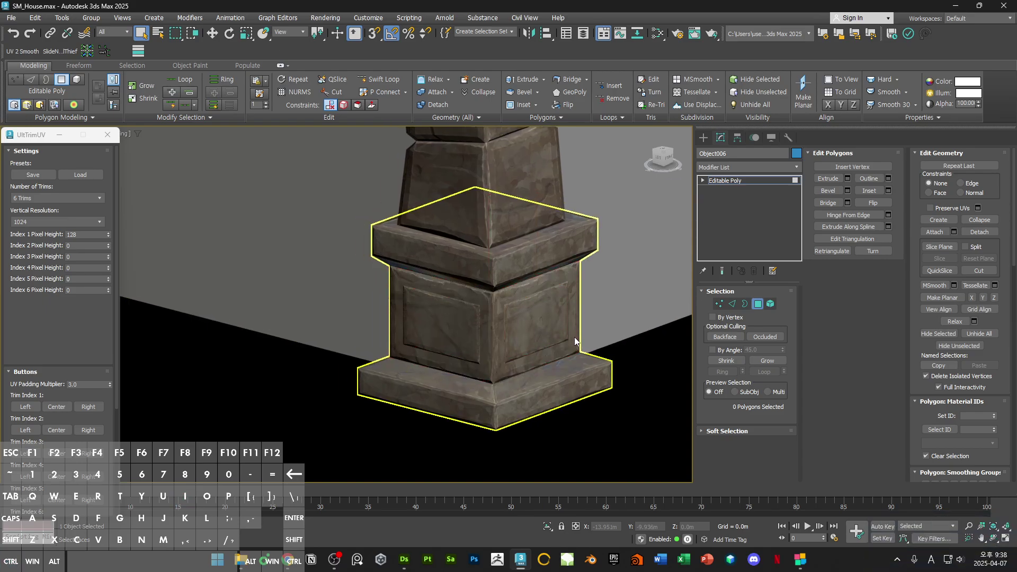
# Step: Inset the two panel faces on the pillar base and delete their centre faces to leave open frames
pyautogui.hotkey('ctrl', 'z')
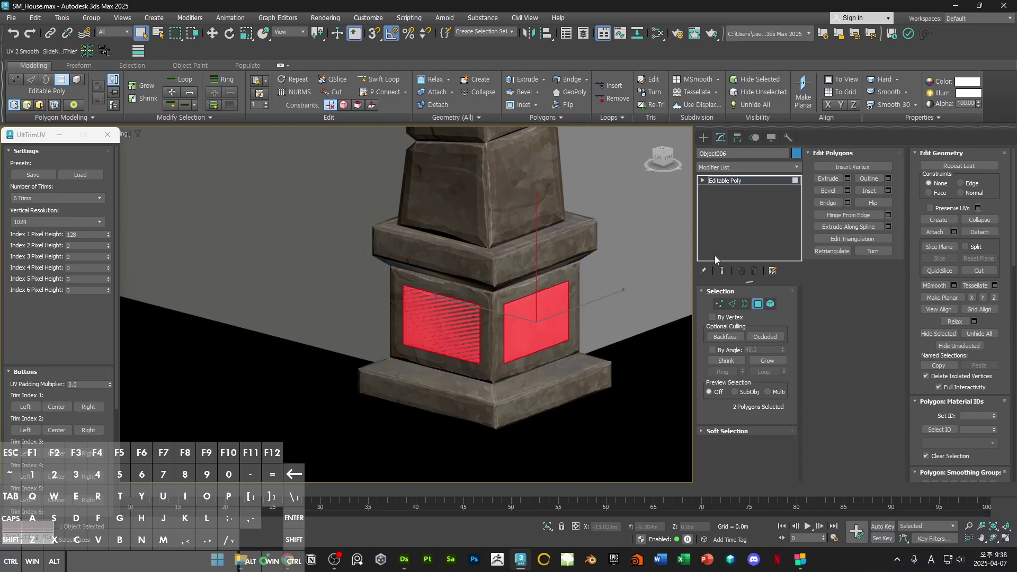
pyautogui.click(868, 191)
pyautogui.moveTo(550, 305); pyautogui.dragTo(545, 315)
pyautogui.press('w')
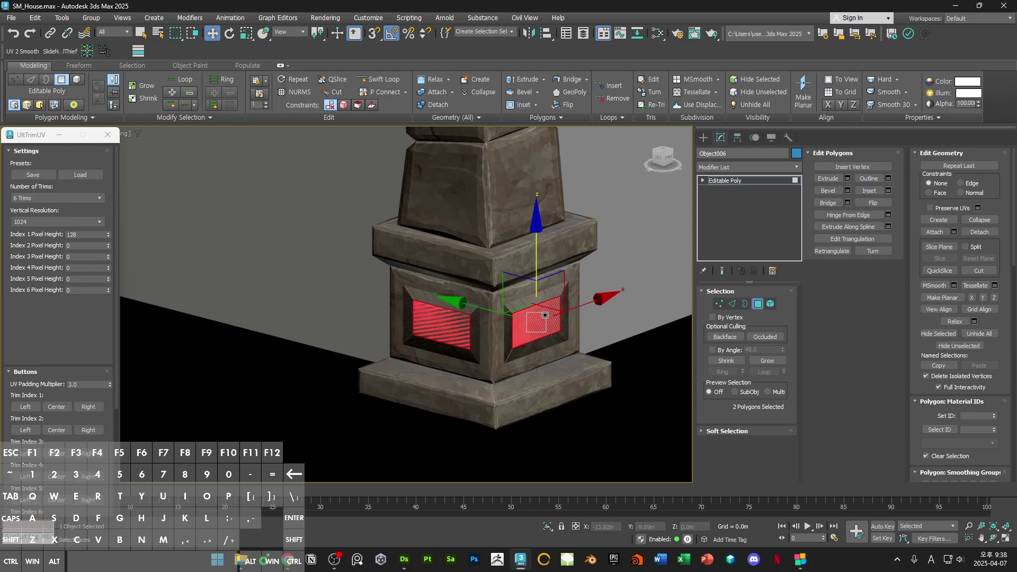
pyautogui.press('Delete')
# Step: Check the open borders of both panel frames and add an Edit Normals modifier to the frame object
pyautogui.press('3')
pyautogui.click(507, 311)
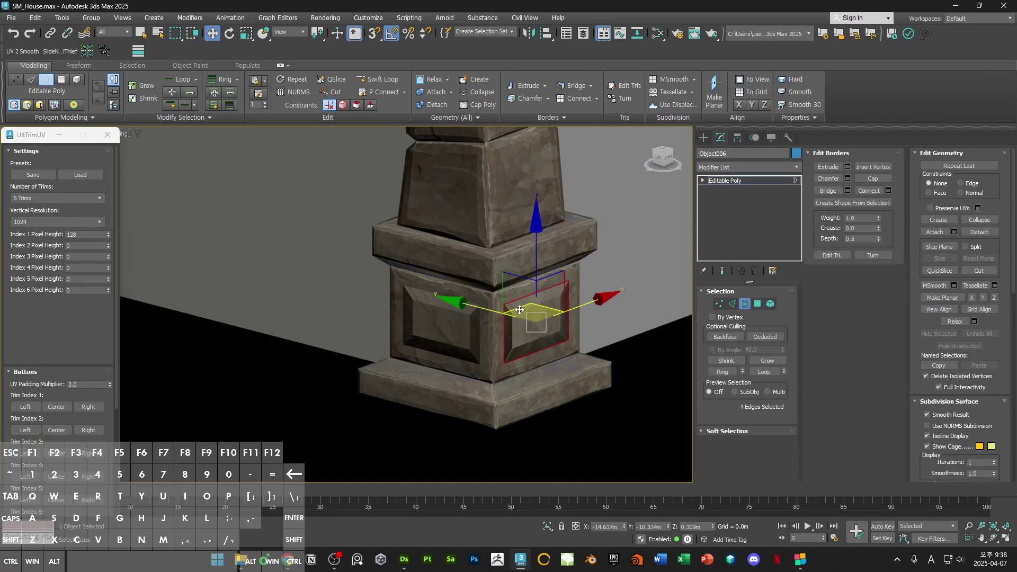
pyautogui.click(474, 311)
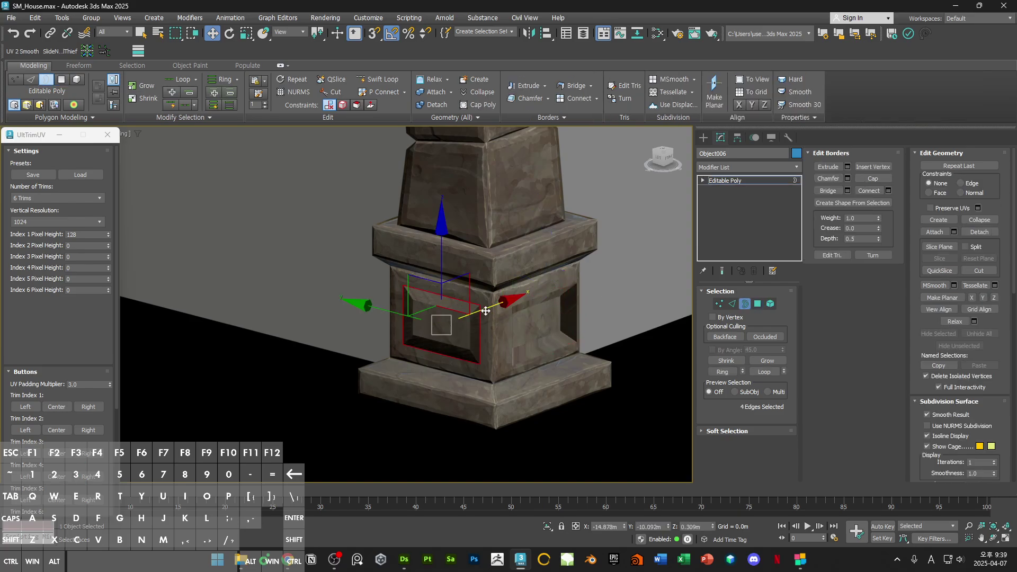
pyautogui.keyDown('alt'); pyautogui.moveTo(476, 311); pyautogui.dragTo(501, 320, button='middle'); pyautogui.keyUp('alt')
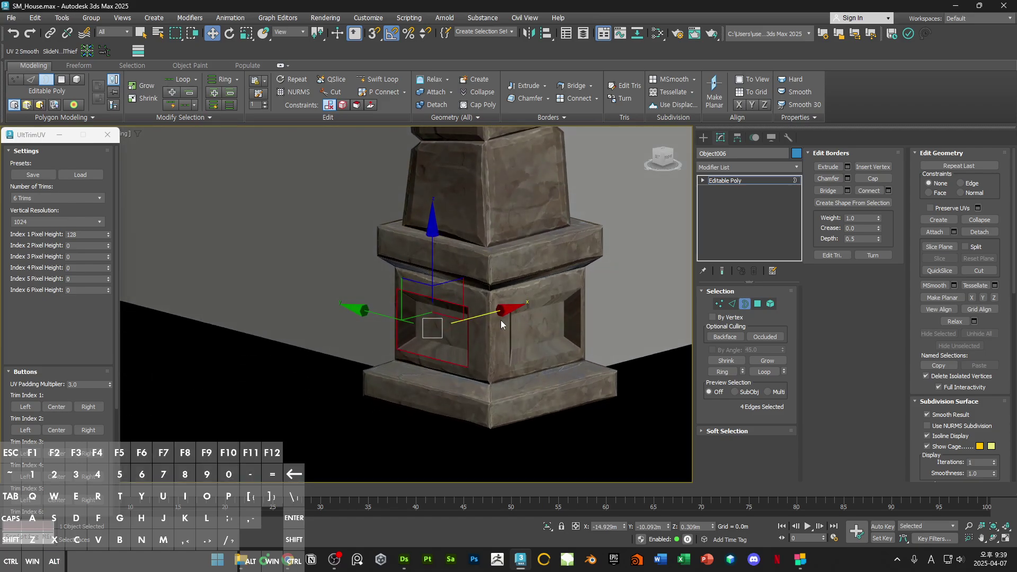
pyautogui.press('3')
pyautogui.click(761, 167)
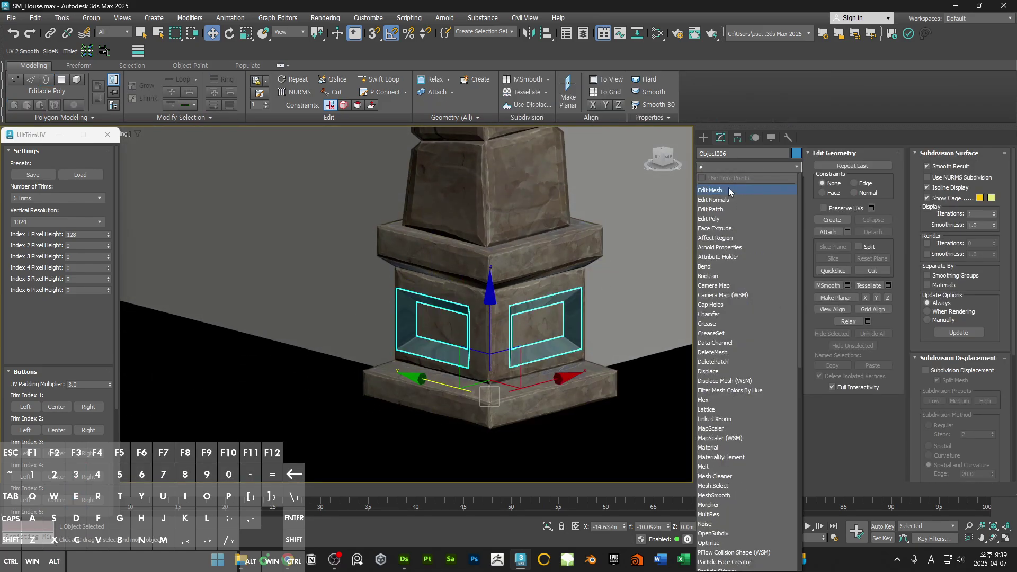
pyautogui.click(728, 190)
# Step: Try unifying all normals of the panel frame facing along X, and break them again
pyautogui.press('t')
pyautogui.moveTo(542, 327); pyautogui.dragTo(628, 282, button='middle')
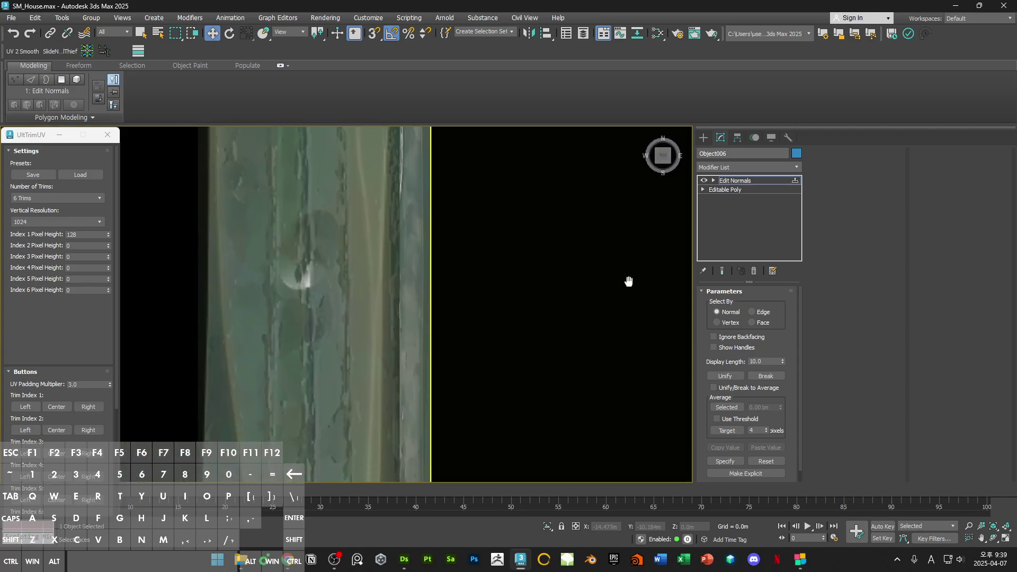
pyautogui.press('F3')
pyautogui.scroll(-7, 556, 313)
pyautogui.scroll(4, 545, 313)
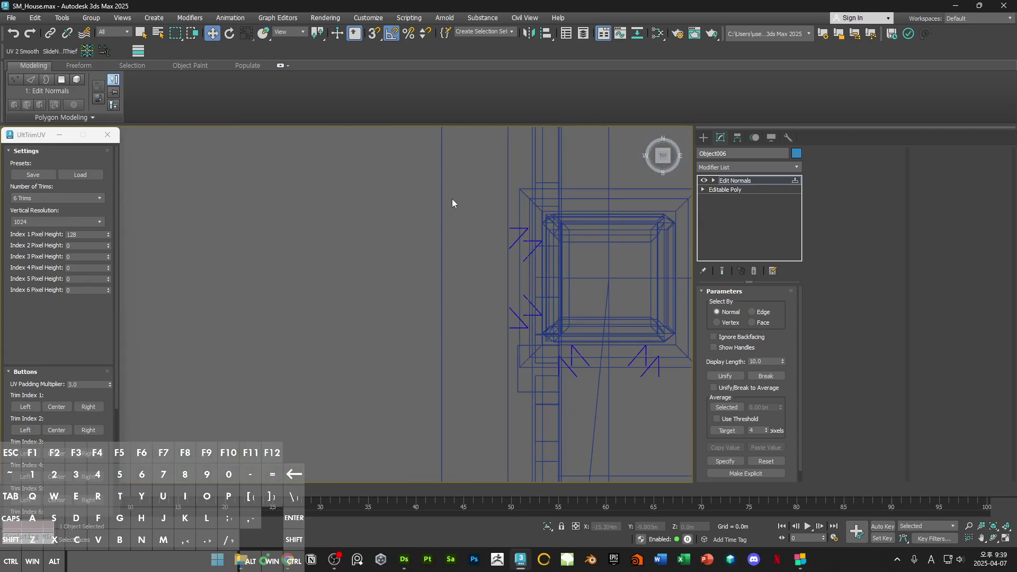
pyautogui.moveTo(545, 361); pyautogui.dragTo(544, 341)
pyautogui.moveTo(544, 341)
pyautogui.keyDown('alt'); pyautogui.mouseDown(button='middle')
pyautogui.moveTo(501, 286)
pyautogui.moveTo(490, 287)
pyautogui.moveTo(567, 305)
pyautogui.mouseUp(button='middle'); pyautogui.keyUp('alt')
pyautogui.press('F3')
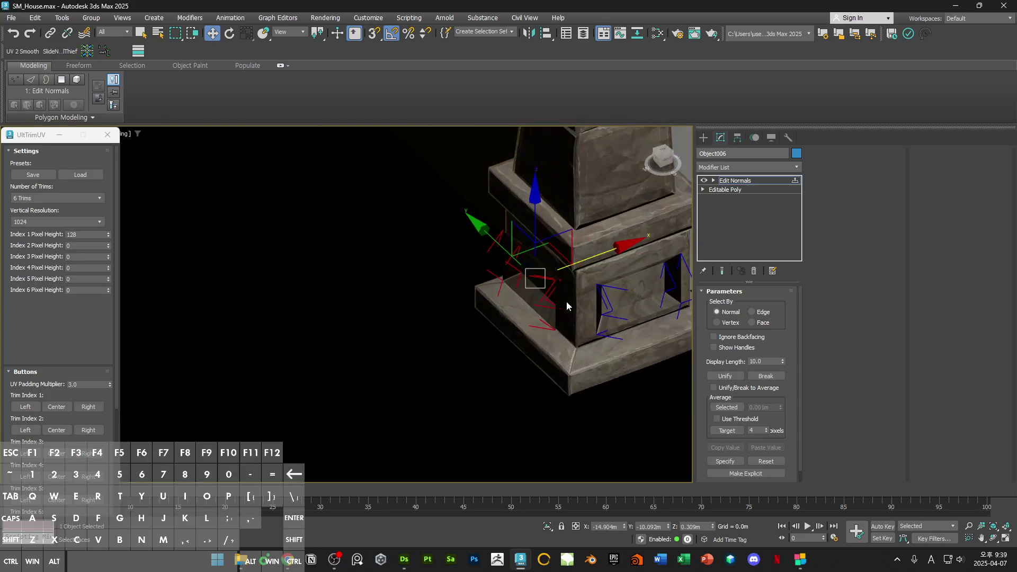
pyautogui.click(731, 376)
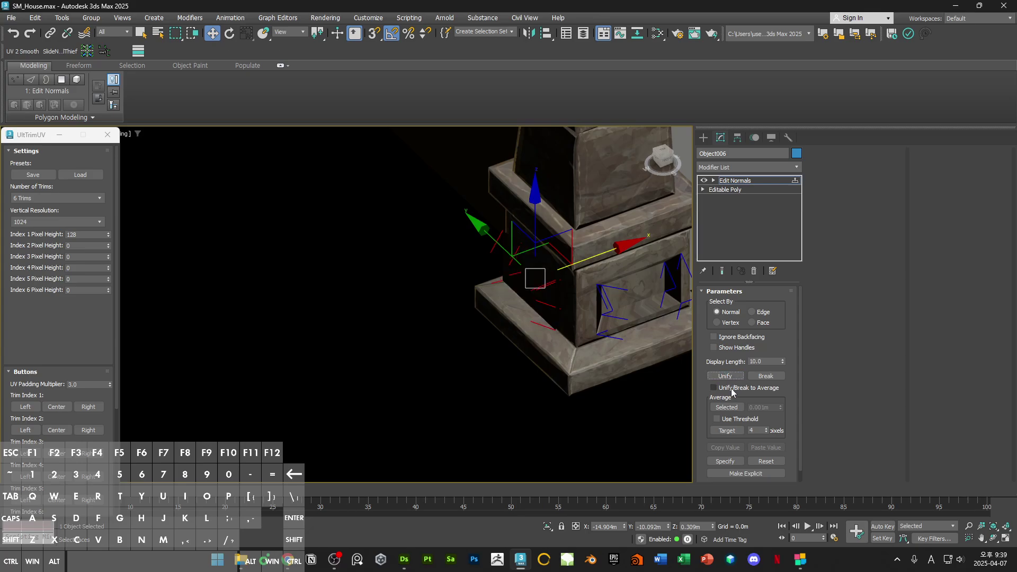
pyautogui.click(768, 378)
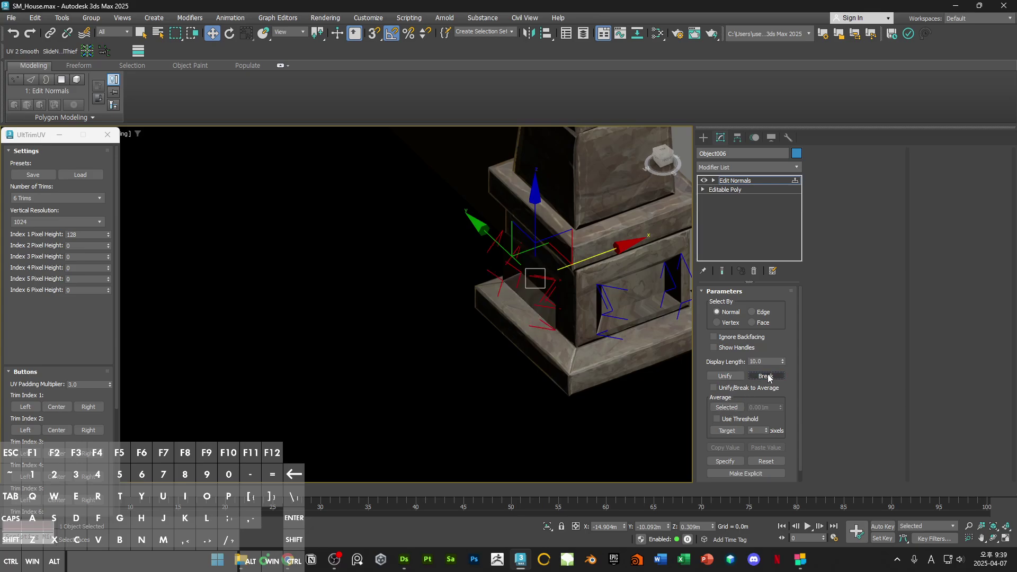
# Step: Show the frames in wireframe and shorten the normals' display length to 2.9
pyautogui.keyDown('alt'); pyautogui.moveTo(590, 318); pyautogui.dragTo(537, 305, button='middle'); pyautogui.keyUp('alt')
pyautogui.press('F3')
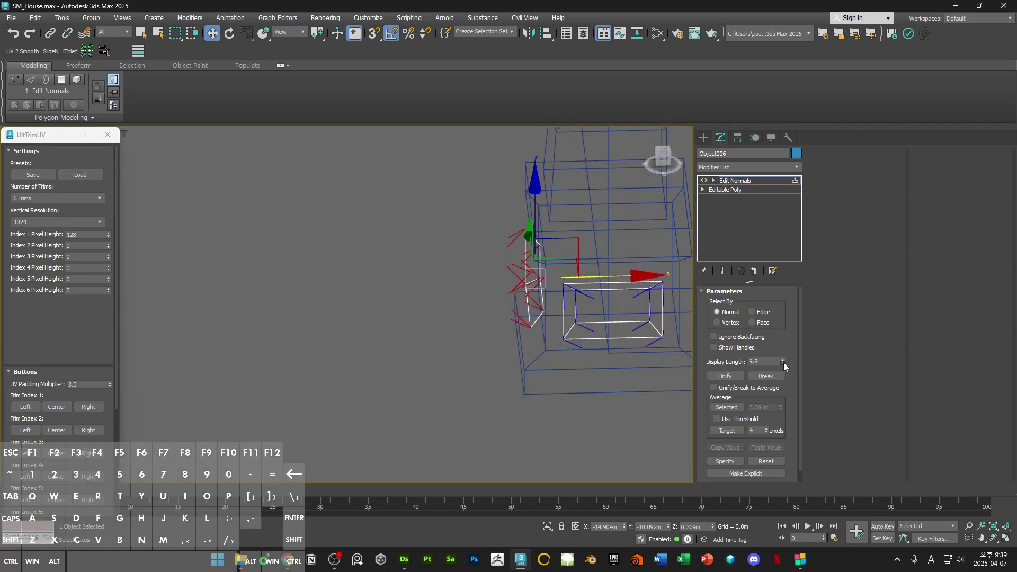
pyautogui.moveTo(783, 363); pyautogui.dragTo(773, 401)
# Step: Unify and average the normals along the outer edge of the X-facing panel frame
pyautogui.keyDown('alt'); pyautogui.moveTo(559, 338); pyautogui.dragTo(511, 294, button='middle'); pyautogui.keyUp('alt')
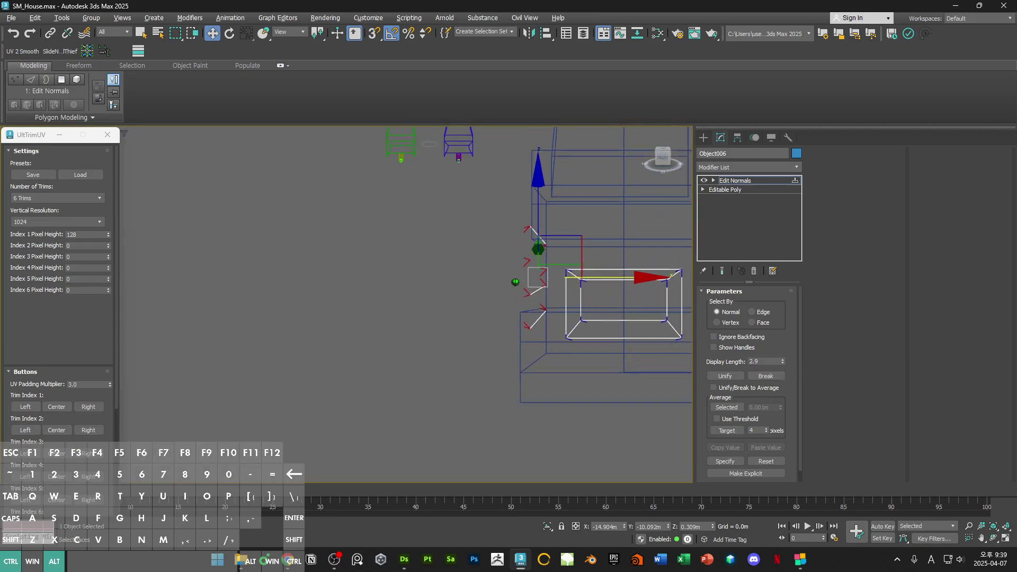
pyautogui.scroll(1, 510, 292)
pyautogui.click(499, 205)
pyautogui.moveTo(534, 338); pyautogui.dragTo(536, 340)
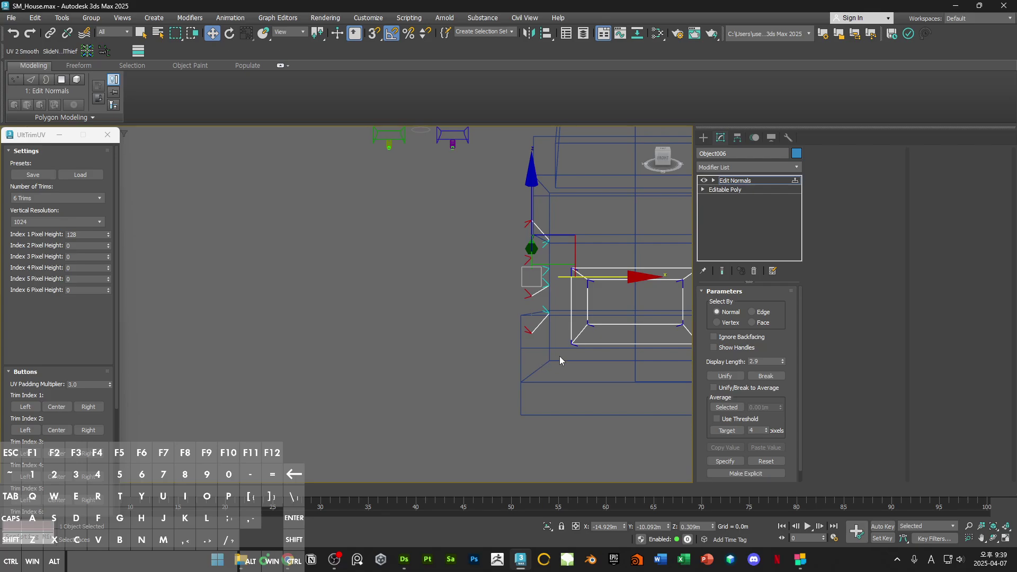
pyautogui.click(731, 376)
pyautogui.click(728, 406)
pyautogui.press('F3')
pyautogui.moveTo(591, 338)
pyautogui.keyDown('alt'); pyautogui.mouseDown(button='middle')
pyautogui.moveTo(558, 320)
pyautogui.moveTo(579, 240)
pyautogui.mouseUp(button='middle'); pyautogui.keyUp('alt')
pyautogui.press('F3')
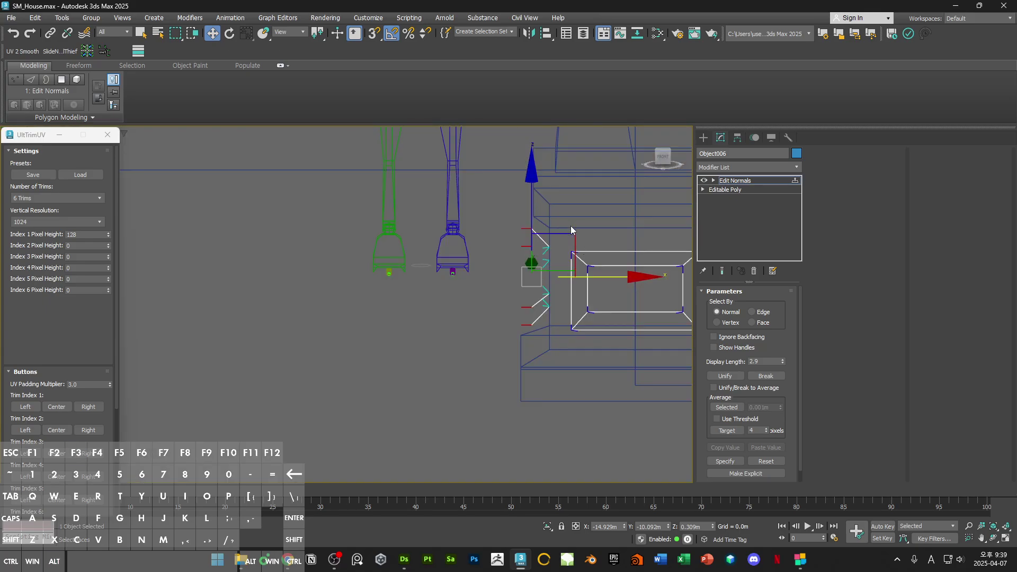
# Step: Unify and average the normals along the inner edge of the X-facing panel frame
pyautogui.click(571, 230)
pyautogui.moveTo(556, 256); pyautogui.dragTo(541, 320)
pyautogui.keyDown('alt'); pyautogui.moveTo(599, 258); pyautogui.dragTo(615, 273, button='middle'); pyautogui.keyUp('alt')
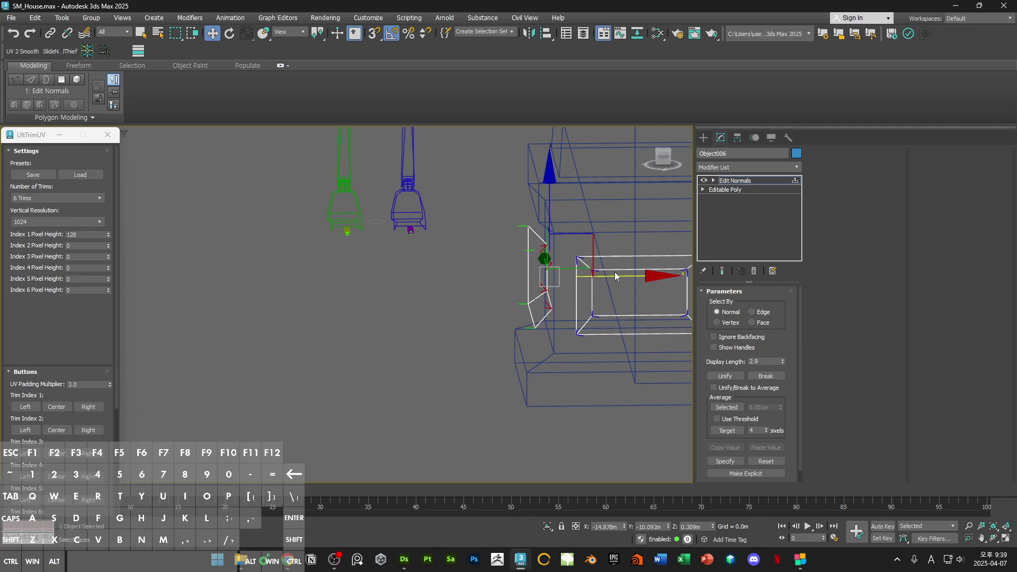
pyautogui.moveTo(628, 278); pyautogui.dragTo(632, 280)
pyautogui.keyDown('alt'); pyautogui.moveTo(633, 282); pyautogui.dragTo(614, 275, button='middle'); pyautogui.keyUp('alt')
pyautogui.click(663, 157)
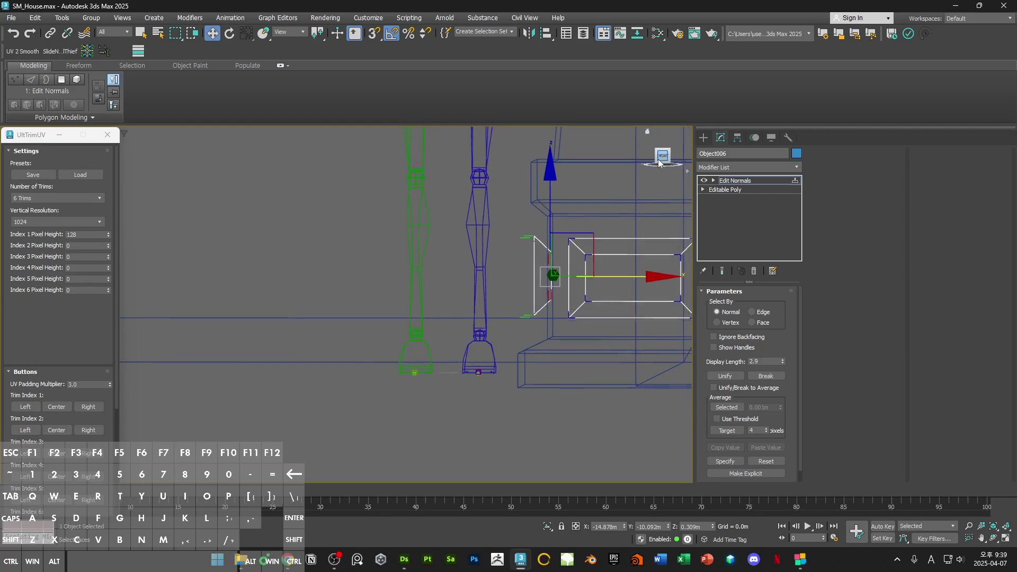
pyautogui.scroll(5, 556, 265)
pyautogui.moveTo(465, 155); pyautogui.dragTo(500, 421)
pyautogui.moveTo(543, 198)
pyautogui.keyDown('alt'); pyautogui.mouseDown(button='middle')
pyautogui.moveTo(602, 307)
pyautogui.moveTo(618, 295)
pyautogui.moveTo(618, 319)
pyautogui.mouseUp(button='middle'); pyautogui.keyUp('alt')
pyautogui.press('F3')
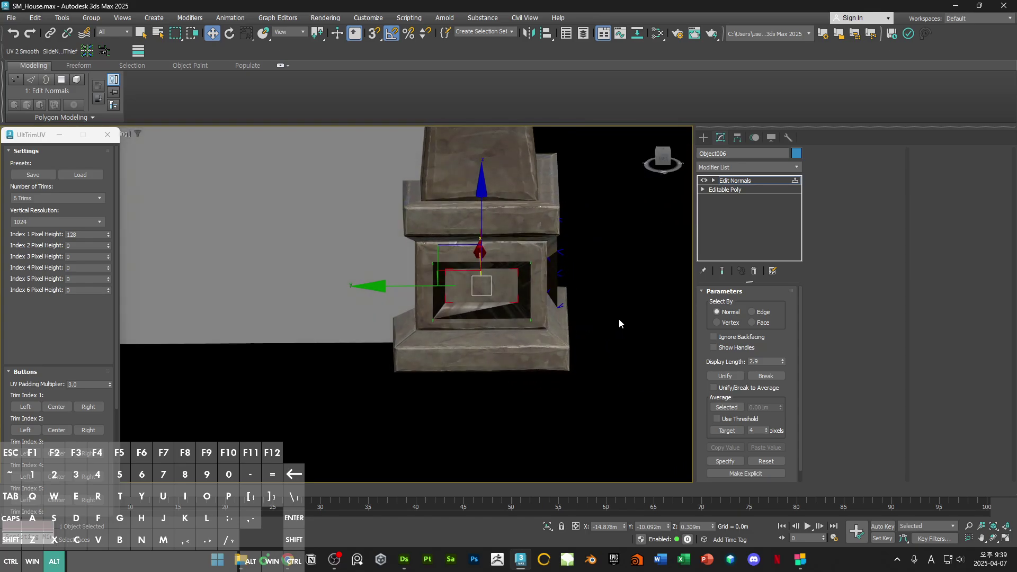
# Step: Unify and average the outer-edge and inner-edge normals of the adjacent panel frame facing along Y
pyautogui.press('F3')
pyautogui.moveTo(600, 337); pyautogui.dragTo(556, 197)
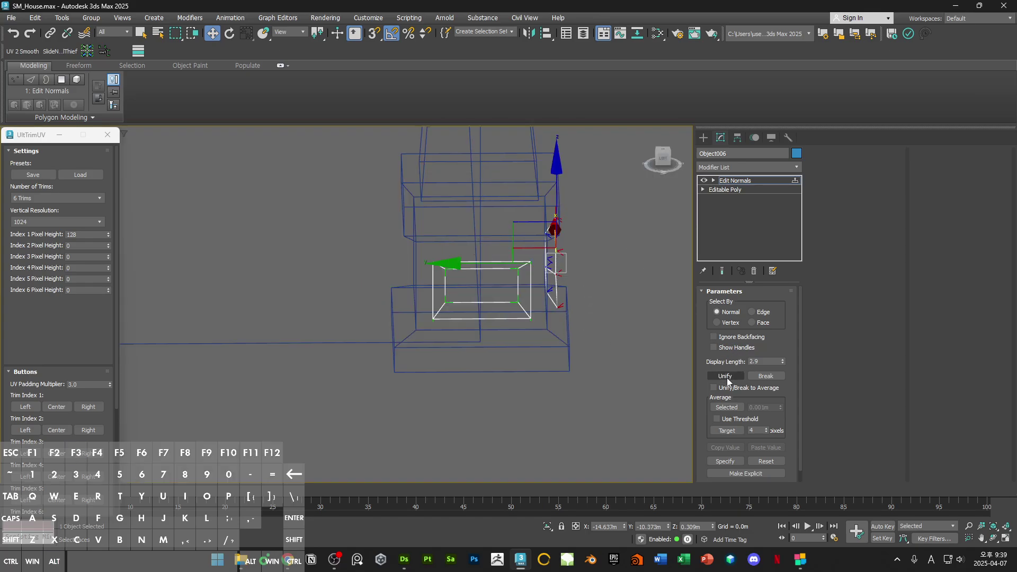
pyautogui.scroll(5, 544, 300)
pyautogui.moveTo(534, 317); pyautogui.dragTo(556, 132)
pyautogui.moveTo(556, 132); pyautogui.dragTo(509, 243, button='middle')
pyautogui.moveTo(545, 322); pyautogui.dragTo(504, 304, button='middle')
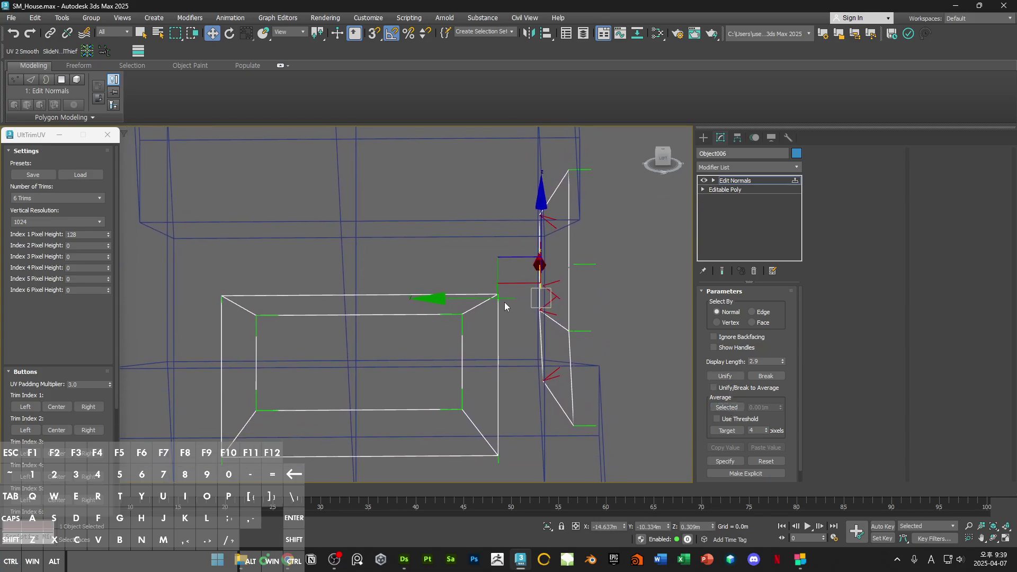
pyautogui.moveTo(497, 297); pyautogui.dragTo(479, 298)
# Step: Return to shaded display and convert the frame object to Editable Poly to bake in the edited normals
pyautogui.keyDown('ctrl'); pyautogui.keyDown('alt'); pyautogui.moveTo(480, 297); pyautogui.dragTo(493, 339, button='middle'); pyautogui.keyUp('alt'); pyautogui.keyUp('ctrl')
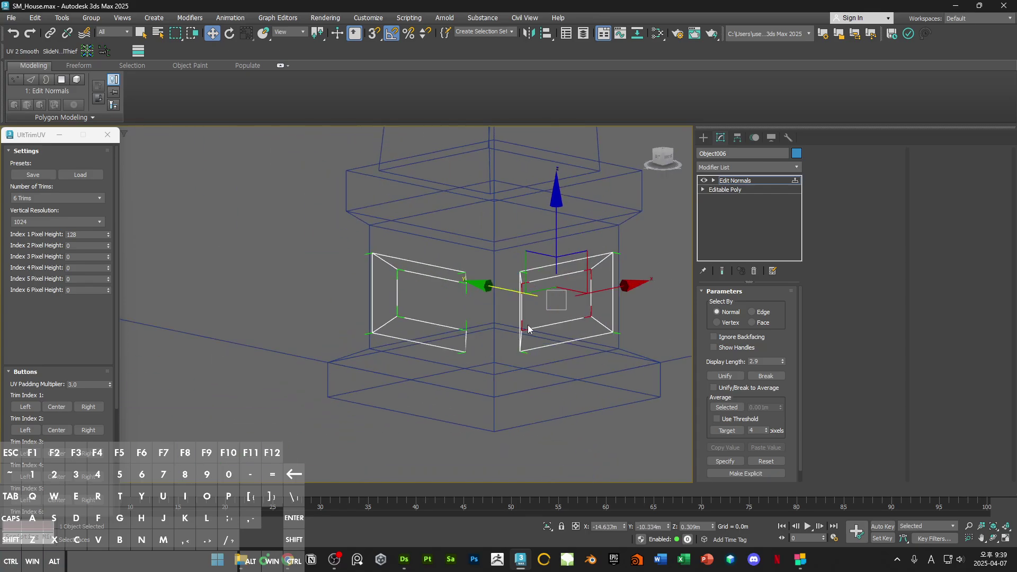
pyautogui.press('F3')
pyautogui.rightClick(559, 267)
pyautogui.moveTo(603, 400)
pyautogui.click(681, 411)
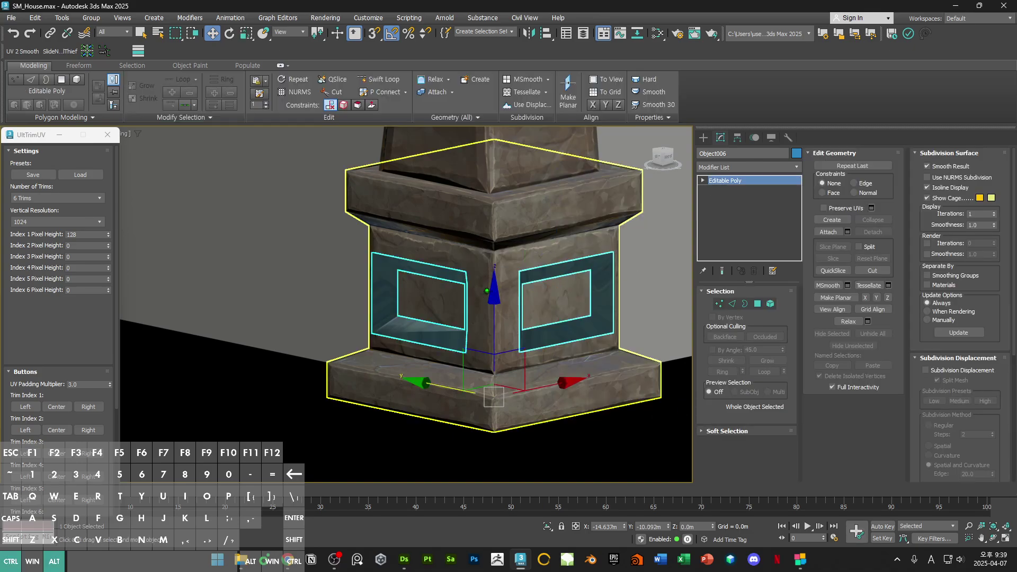
pyautogui.scroll(-3, 495, 328)
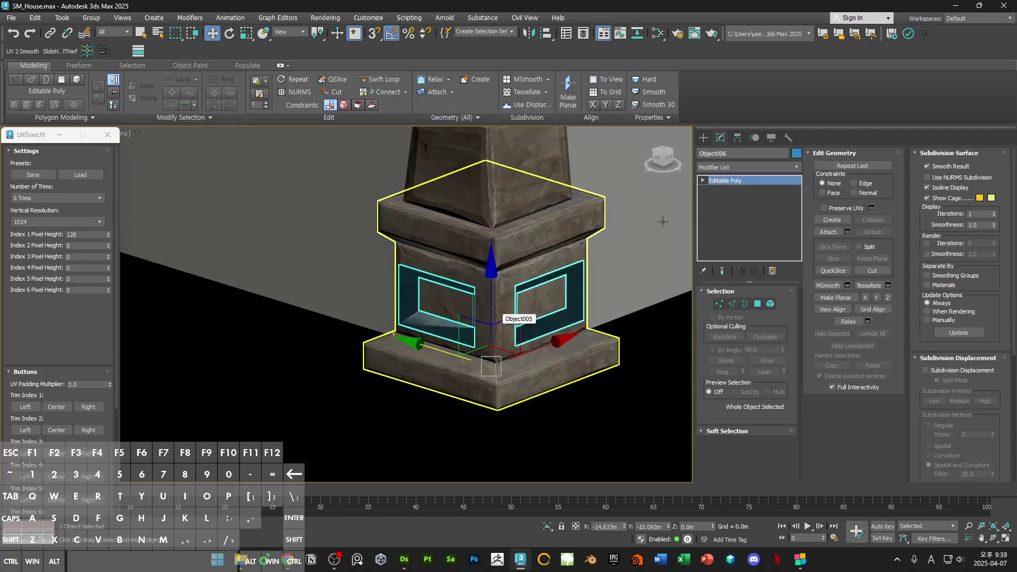
# Step: Reapply Edit Normals to inspect the normals of both frames, and convert the object back to Editable Poly
pyautogui.click(731, 166)
pyautogui.write('e')
pyautogui.click(722, 200)
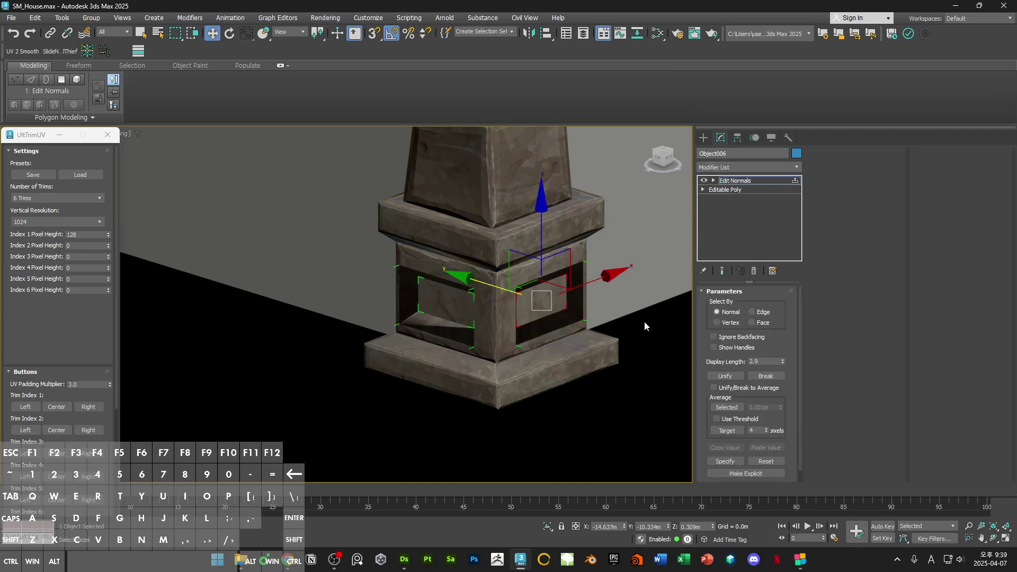
pyautogui.moveTo(406, 258); pyautogui.dragTo(646, 405)
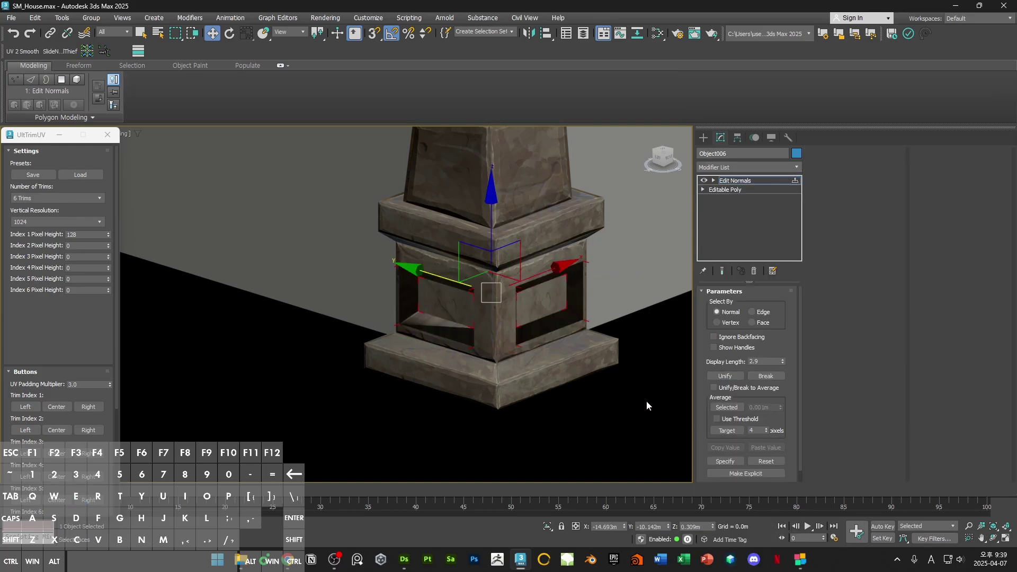
pyautogui.click(595, 320)
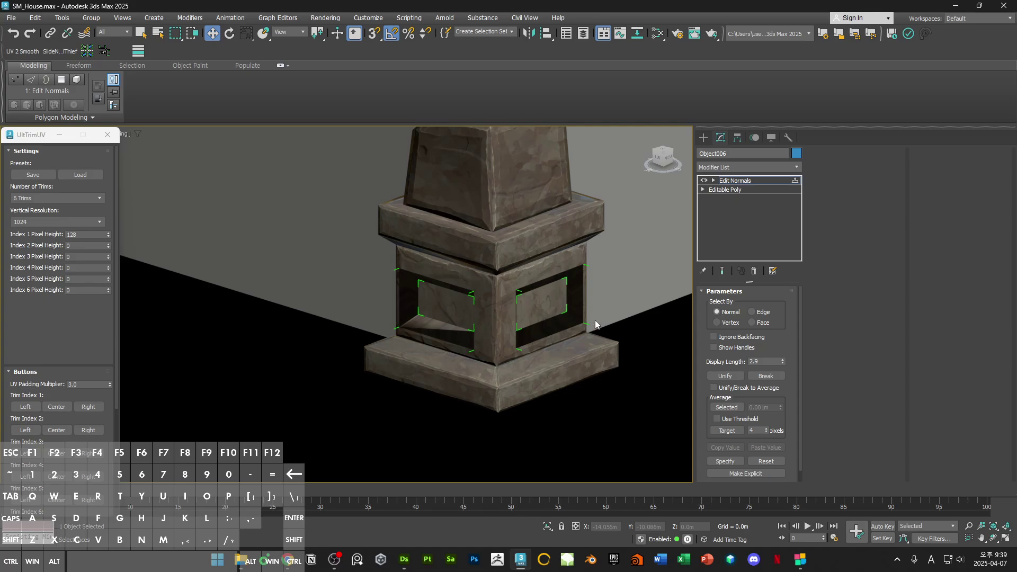
pyautogui.rightClick(586, 281)
pyautogui.click(698, 419)
# Step: Flatten the borders of each panel frame with Make Planar, using X for the X-facing frame and Y for the other
pyautogui.scroll(3, 591, 360)
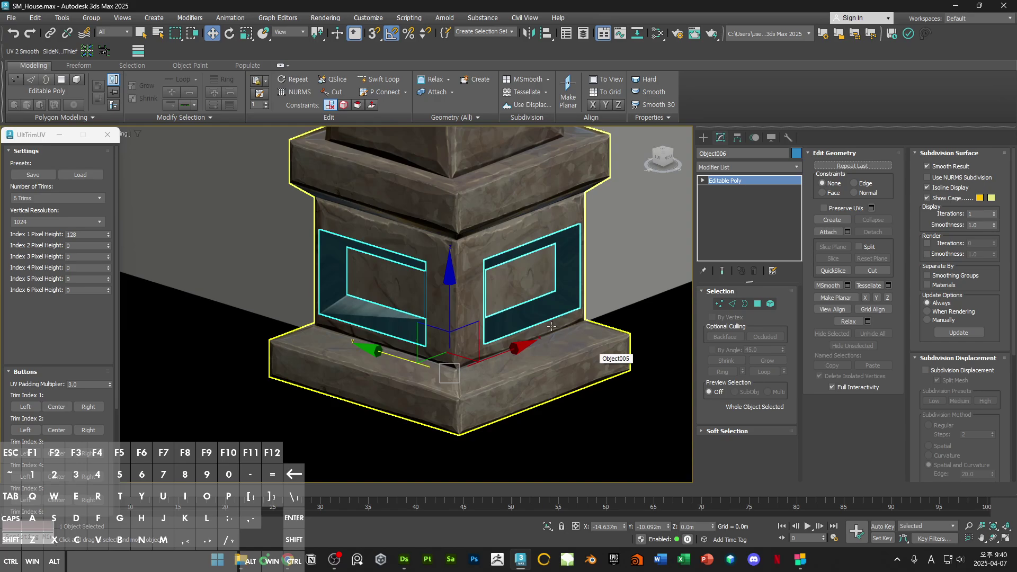
pyautogui.moveTo(539, 257); pyautogui.dragTo(561, 282, button='middle')
pyautogui.press('3')
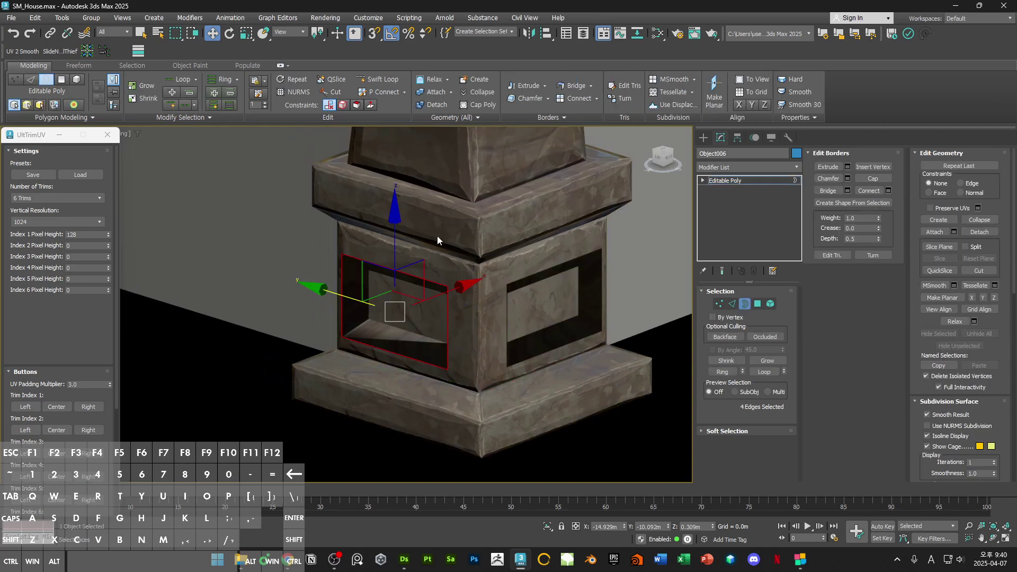
pyautogui.keyDown('ctrl'); pyautogui.click(405, 322); pyautogui.keyUp('ctrl')
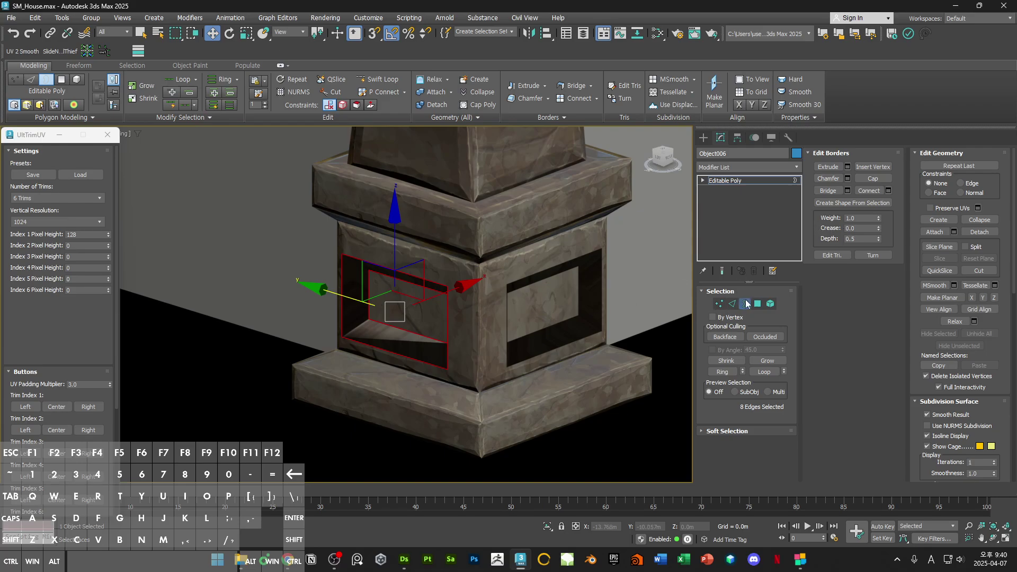
pyautogui.moveTo(421, 289); pyautogui.dragTo(516, 284, button='middle')
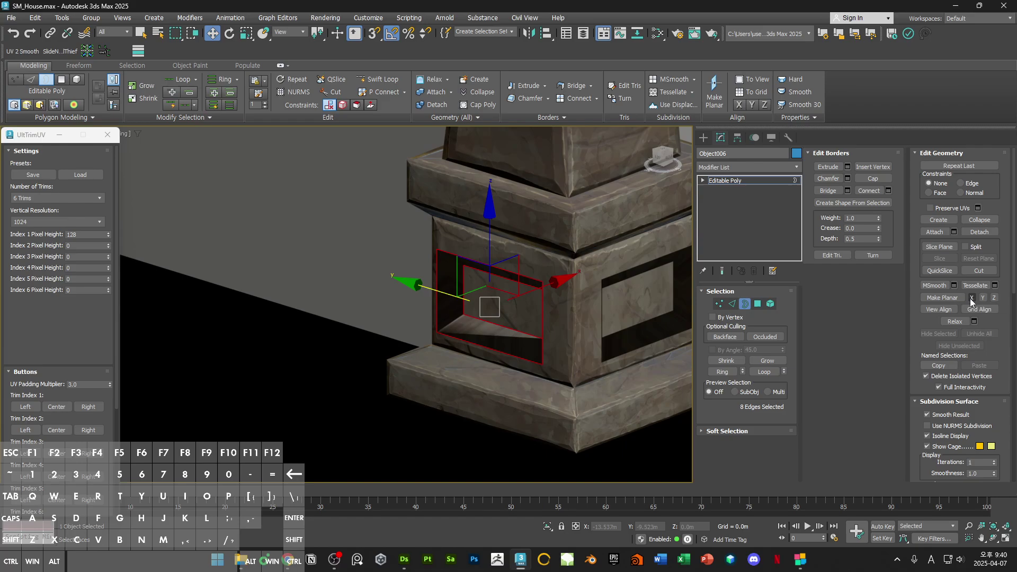
pyautogui.keyDown('alt'); pyautogui.moveTo(643, 295); pyautogui.dragTo(558, 238, button='middle'); pyautogui.keyUp('alt')
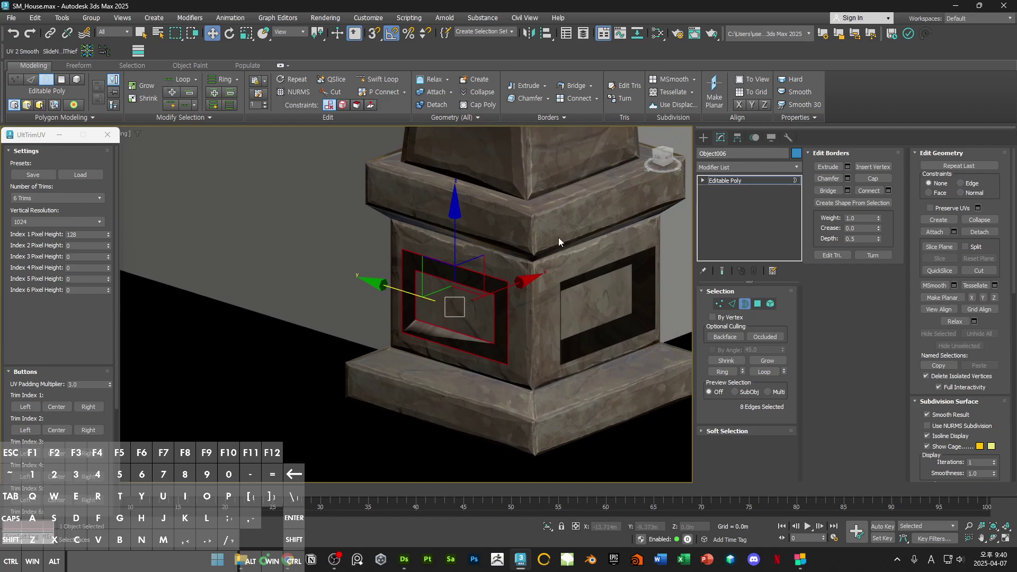
pyautogui.click(984, 297)
# Step: Move the X-facing panel frame element about 0.024 m along X toward the pillar wall
pyautogui.scroll(5, 574, 309)
pyautogui.moveTo(580, 286); pyautogui.dragTo(556, 295)
pyautogui.keyDown('alt'); pyautogui.moveTo(556, 295); pyautogui.dragTo(450, 305, button='middle'); pyautogui.keyUp('alt')
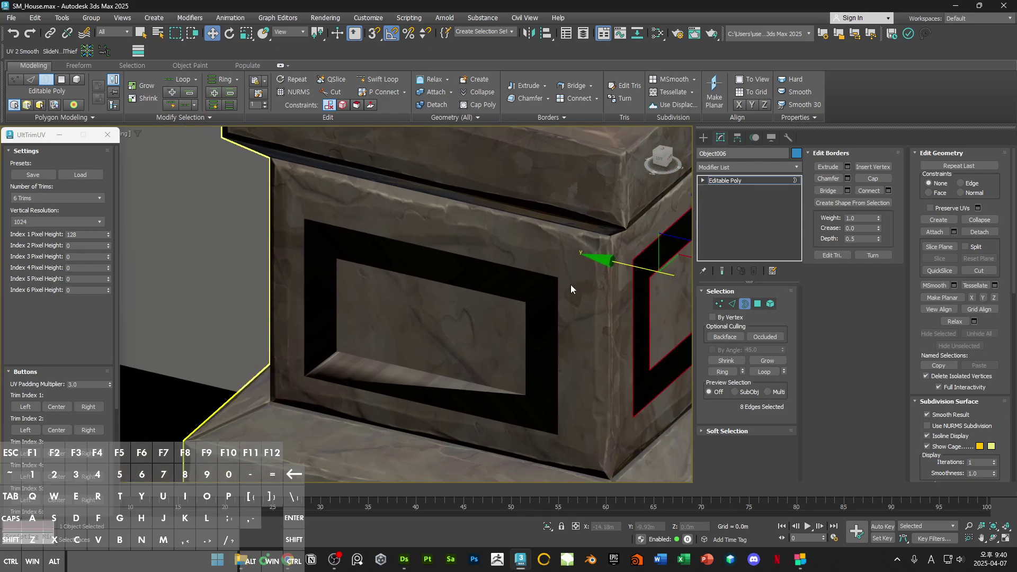
pyautogui.press('5')
pyautogui.click(450, 305)
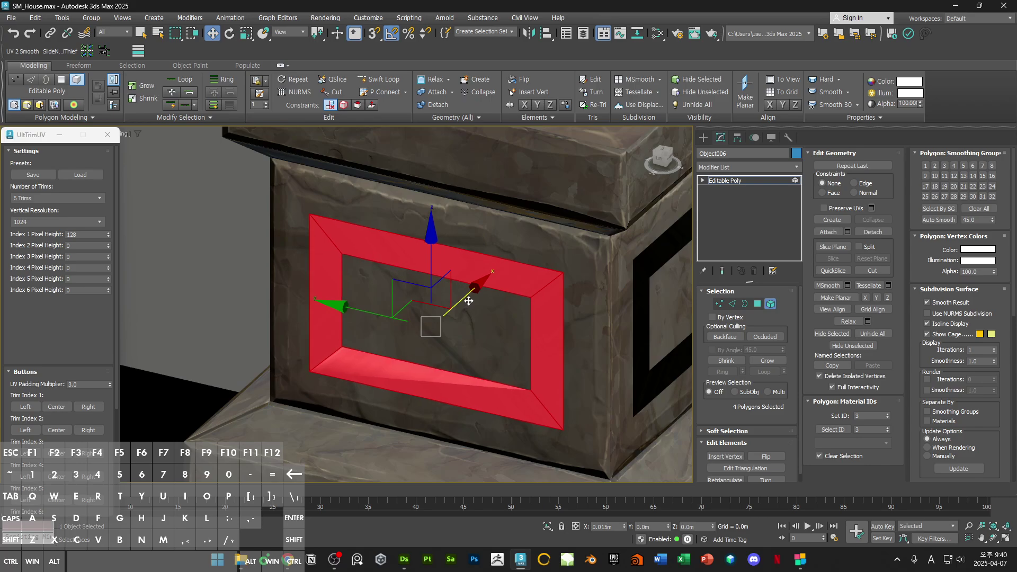
pyautogui.moveTo(468, 300); pyautogui.dragTo(469, 295)
pyautogui.scroll(-3, 469, 295)
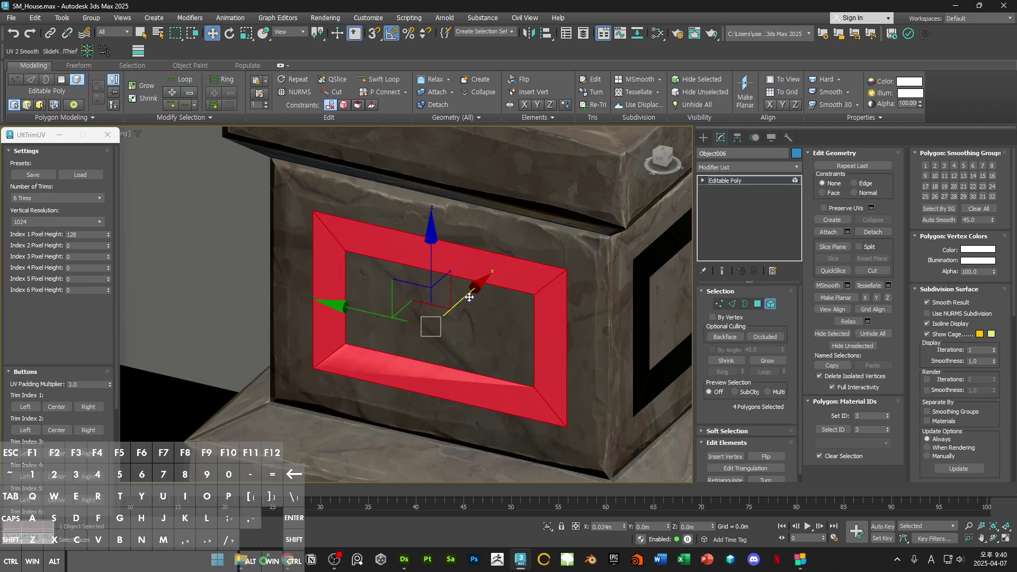
pyautogui.keyDown('alt'); pyautogui.moveTo(470, 295); pyautogui.dragTo(519, 345, button='middle'); pyautogui.keyUp('alt')
pyautogui.press('4')
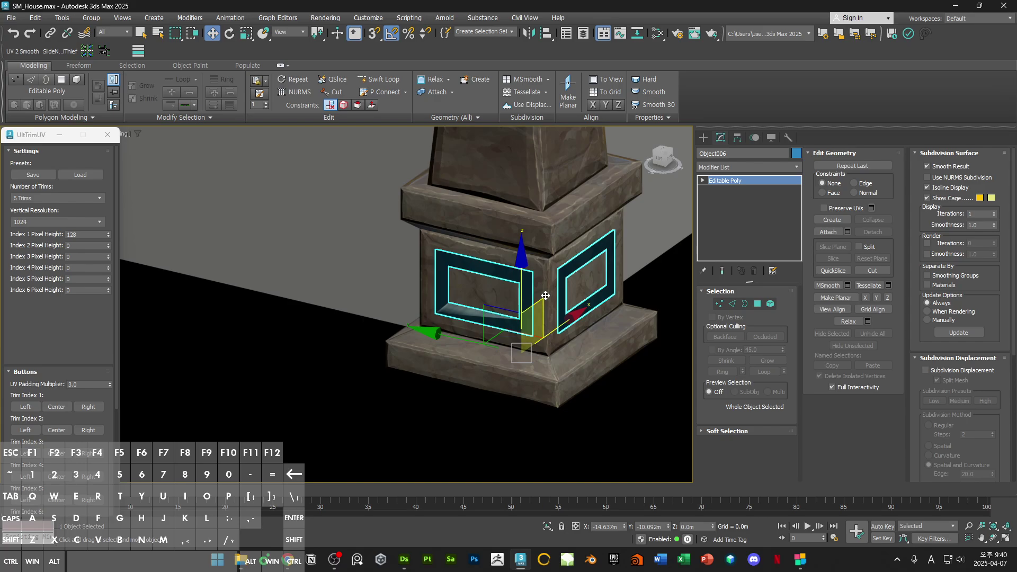
# Step: Apply Unwrap UVW to the pillar base and panel frames together, turn off Map Seams, and open the UV editor
pyautogui.keyDown('ctrl'); pyautogui.click(549, 246); pyautogui.keyUp('ctrl')
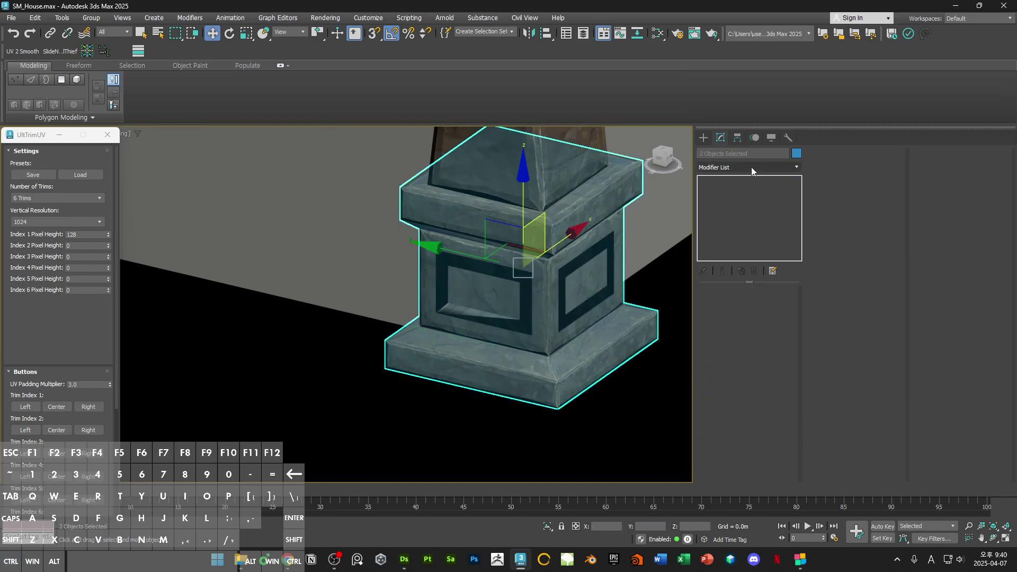
pyautogui.click(751, 167)
pyautogui.write('u')
pyautogui.press('Return')
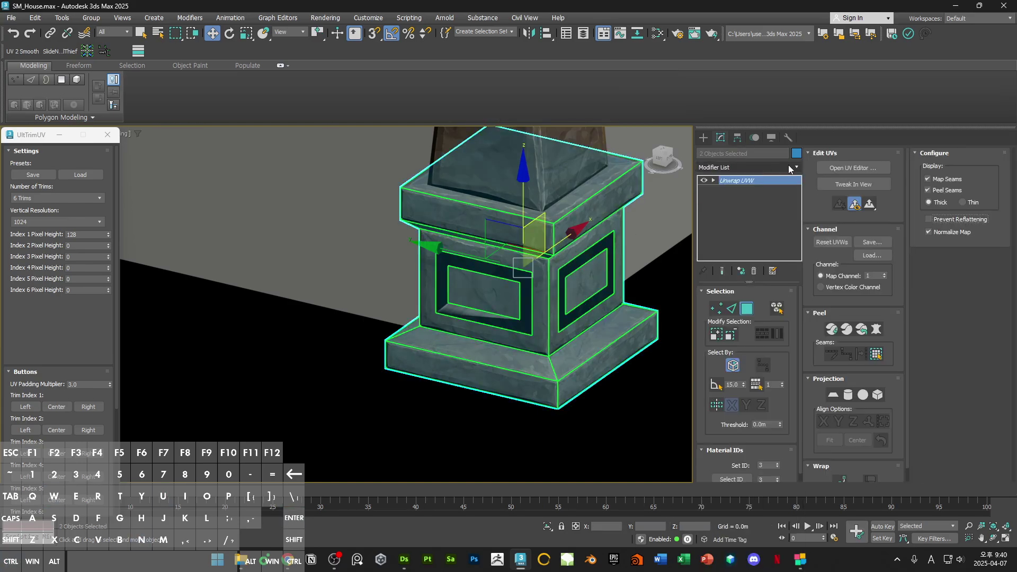
pyautogui.click(945, 179)
pyautogui.click(853, 168)
pyautogui.scroll(6, 604, 312)
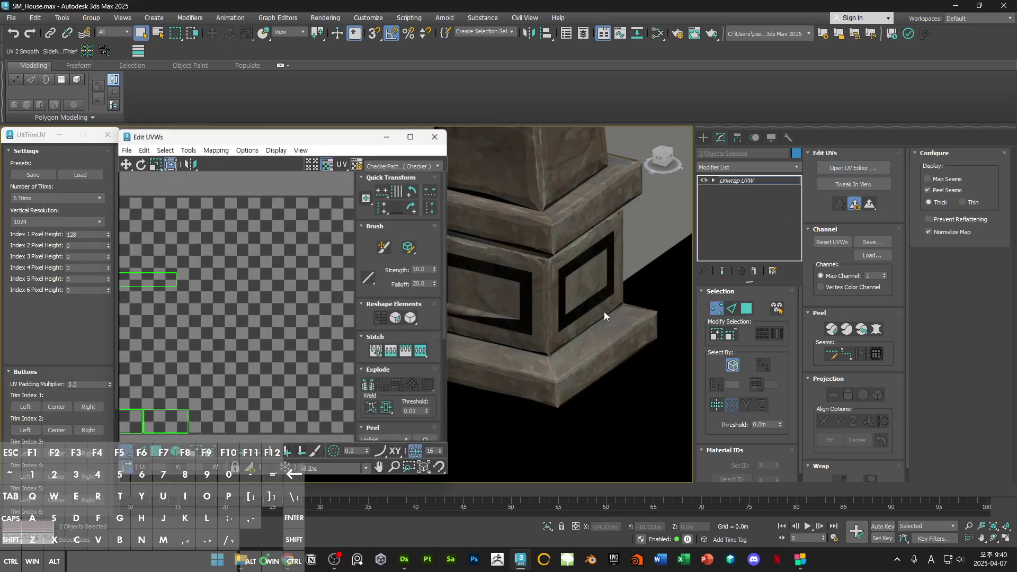
# Step: Select one side's wall polygons together with its panel frame and planar-map them flat to that side
pyautogui.click(746, 308)
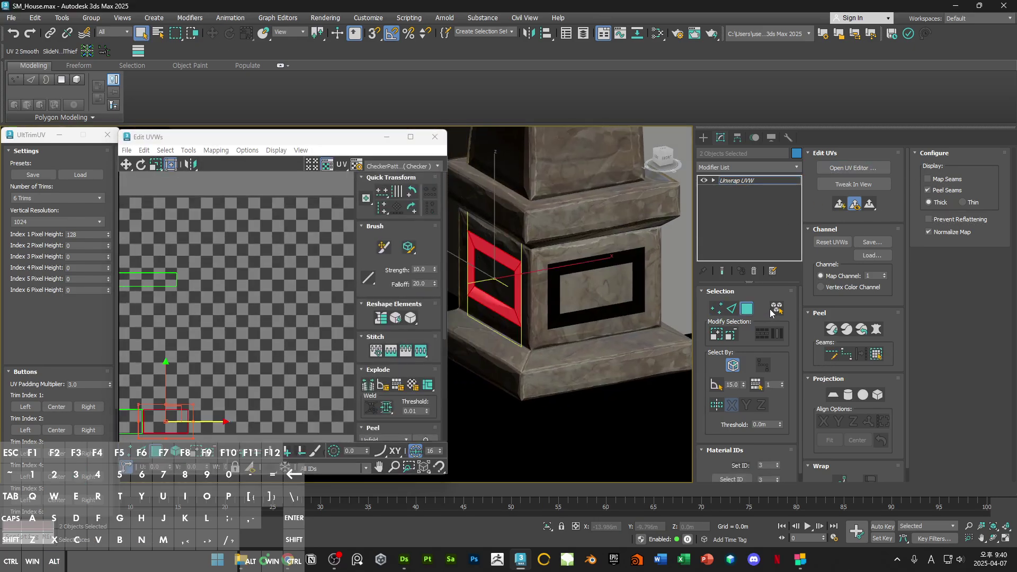
pyautogui.keyDown('alt'); pyautogui.moveTo(531, 279); pyautogui.dragTo(660, 301, button='middle'); pyautogui.keyUp('alt')
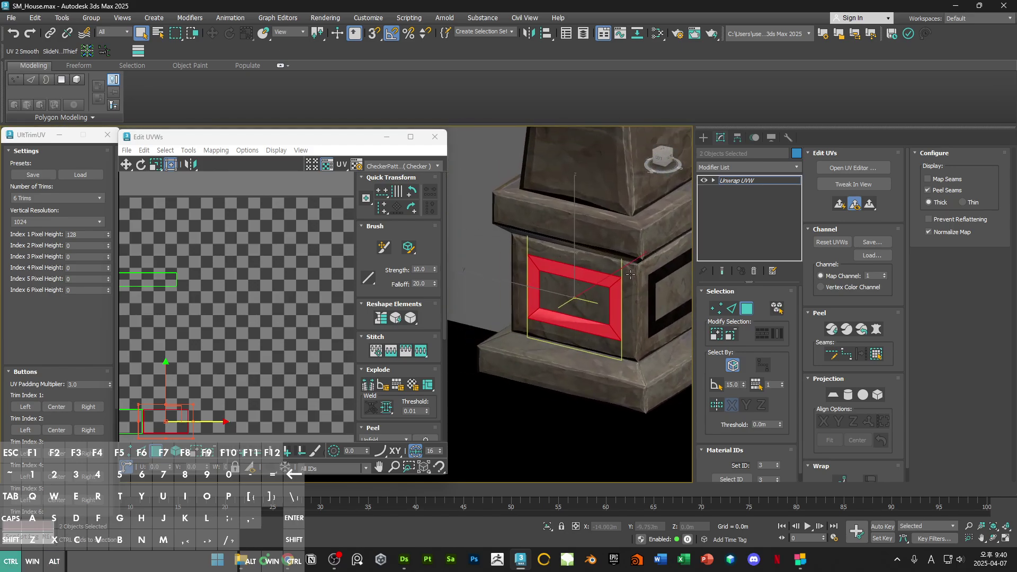
pyautogui.hotkey('ctrl', 'pageup')
pyautogui.scroll(-3, 304, 325)
pyautogui.click(833, 396)
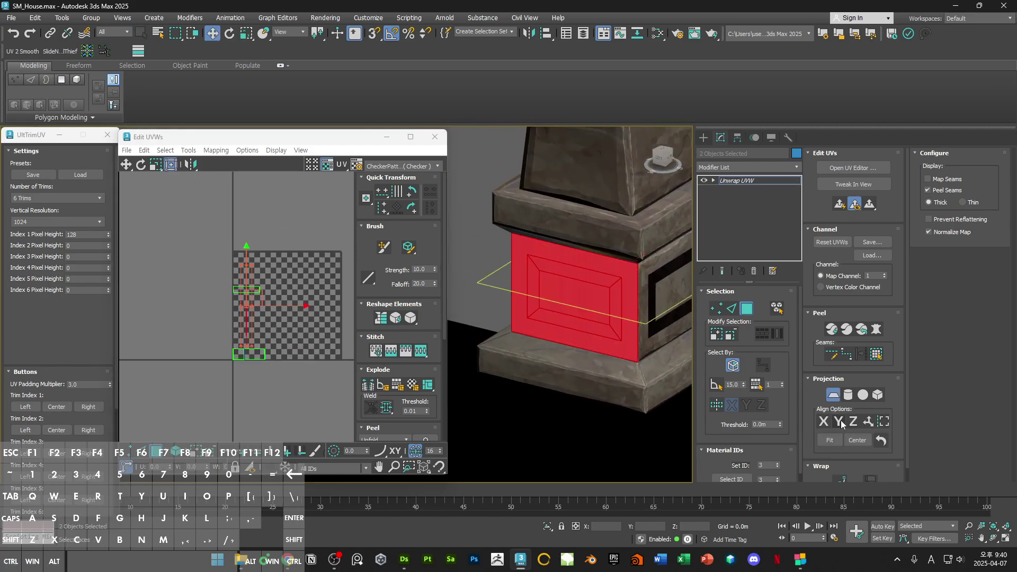
pyautogui.press('w')
pyautogui.keyDown('alt'); pyautogui.moveTo(640, 339); pyautogui.dragTo(675, 269, button='middle'); pyautogui.keyUp('alt')
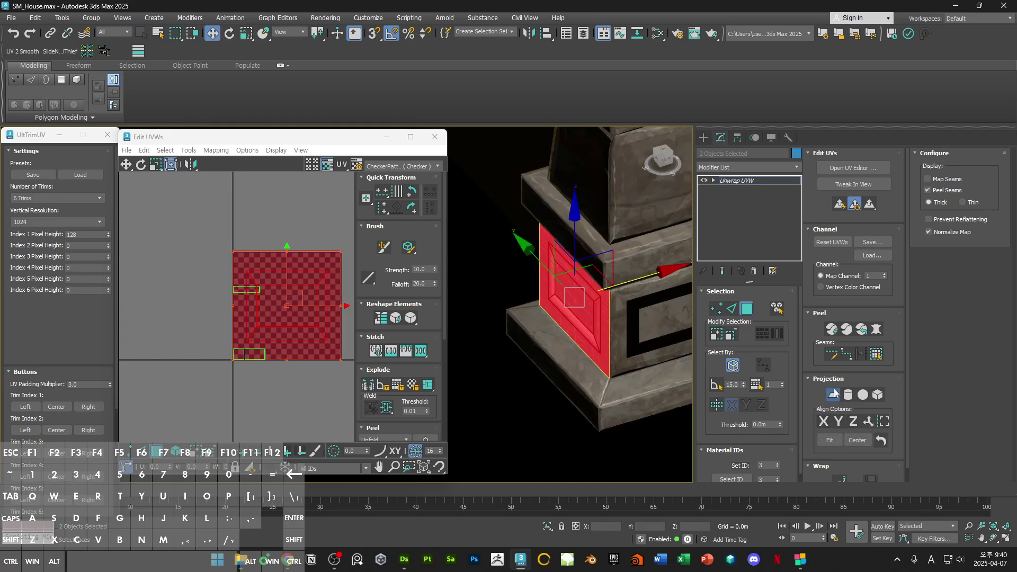
pyautogui.click(833, 394)
# Step: Scale and move the first side's UVs onto the existing wall rectangle at the lower-left of the UV space
pyautogui.moveTo(340, 249); pyautogui.dragTo(245, 343)
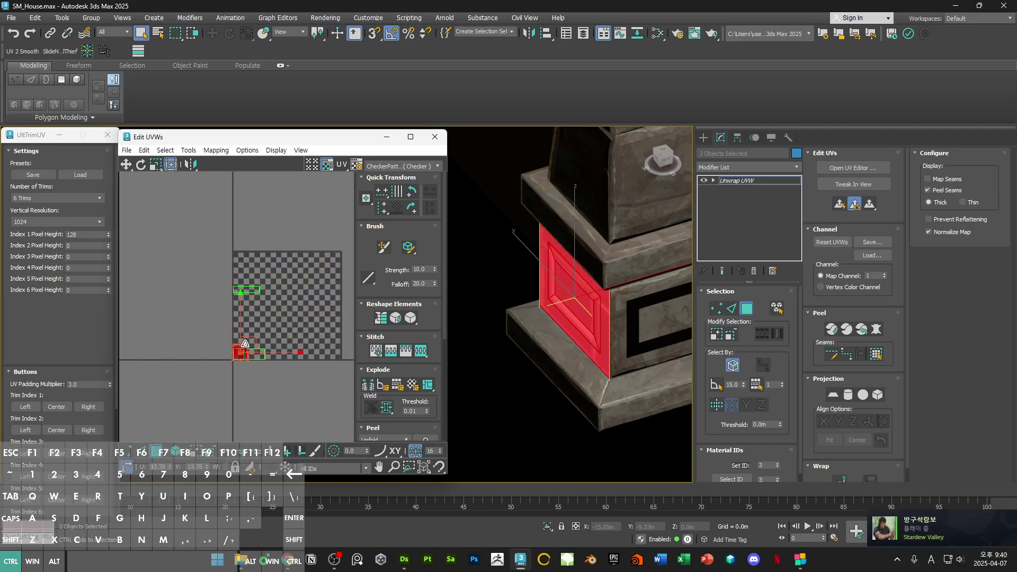
pyautogui.keyDown('alt'); pyautogui.moveTo(583, 328); pyautogui.dragTo(609, 294, button='middle'); pyautogui.keyUp('alt')
pyautogui.press('z')
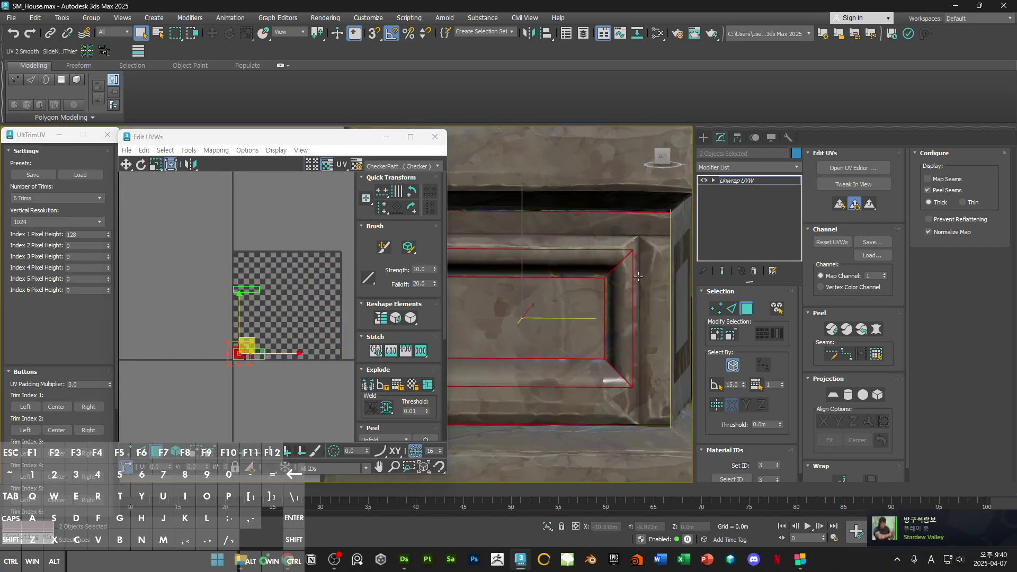
pyautogui.scroll(8, 220, 354)
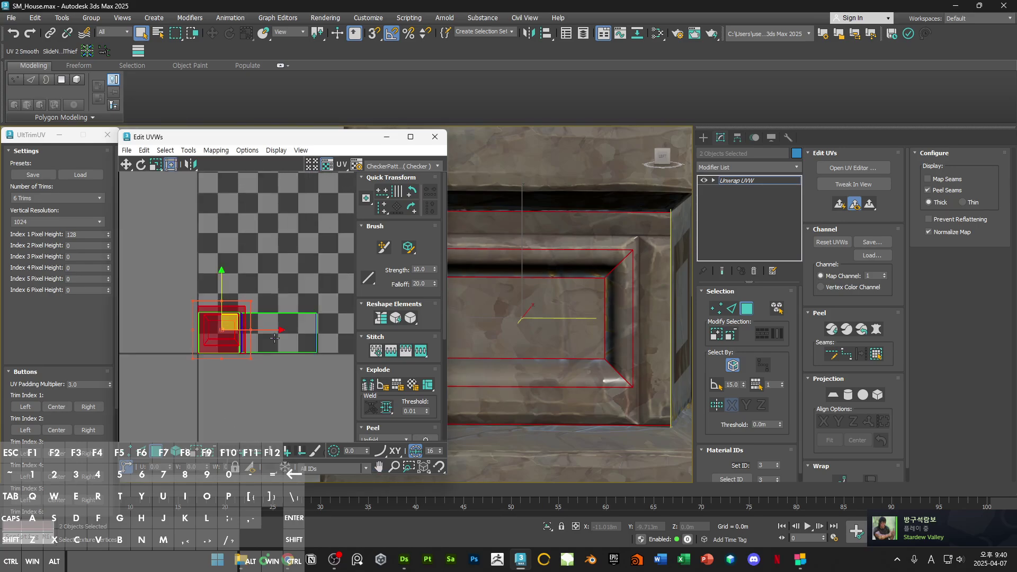
pyautogui.moveTo(215, 344); pyautogui.dragTo(238, 341)
pyautogui.scroll(3, 231, 345)
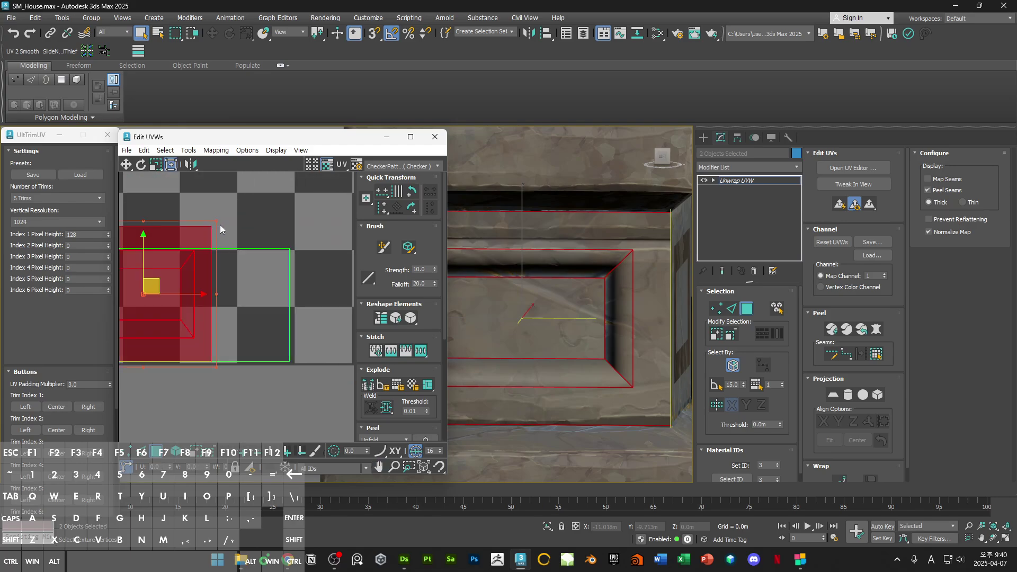
pyautogui.moveTo(206, 212); pyautogui.dragTo(291, 245)
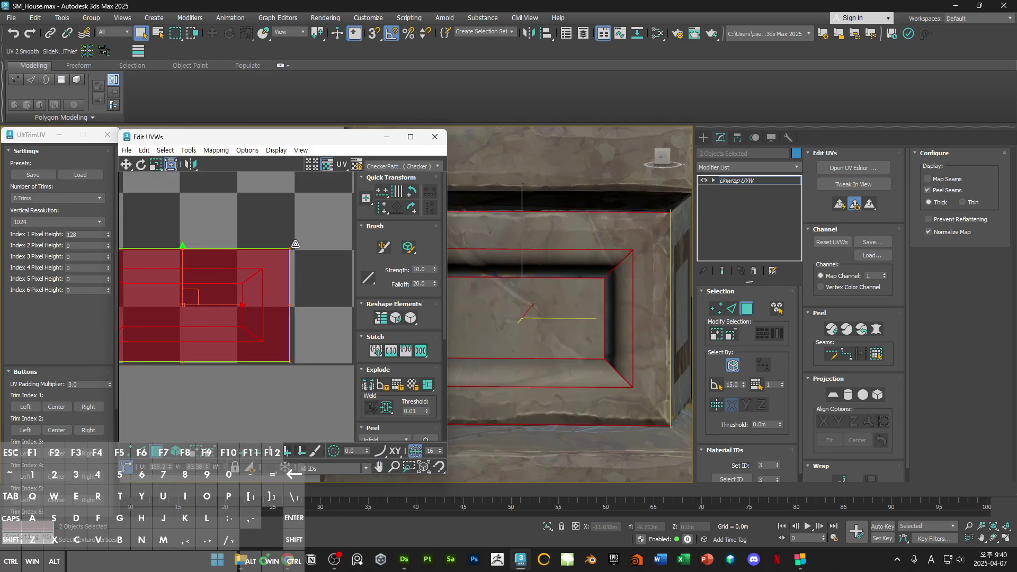
pyautogui.click(317, 245)
# Step: Select the adjacent side's wall and panel frame polygons and planar-map them aligned to Y
pyautogui.keyDown('ctrl'); pyautogui.keyDown('alt'); pyautogui.moveTo(609, 344); pyautogui.dragTo(654, 389, button='middle'); pyautogui.keyUp('alt'); pyautogui.keyUp('ctrl')
pyautogui.keyDown('alt'); pyautogui.moveTo(591, 408); pyautogui.dragTo(609, 367, button='middle'); pyautogui.keyUp('alt')
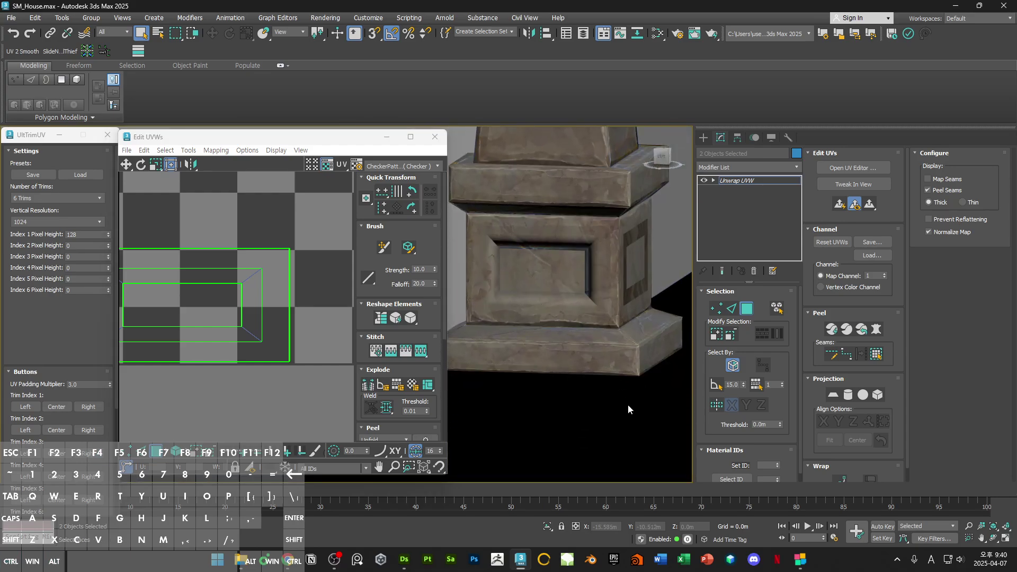
pyautogui.keyDown('alt'); pyautogui.moveTo(628, 404); pyautogui.dragTo(582, 299, button='middle'); pyautogui.keyUp('alt')
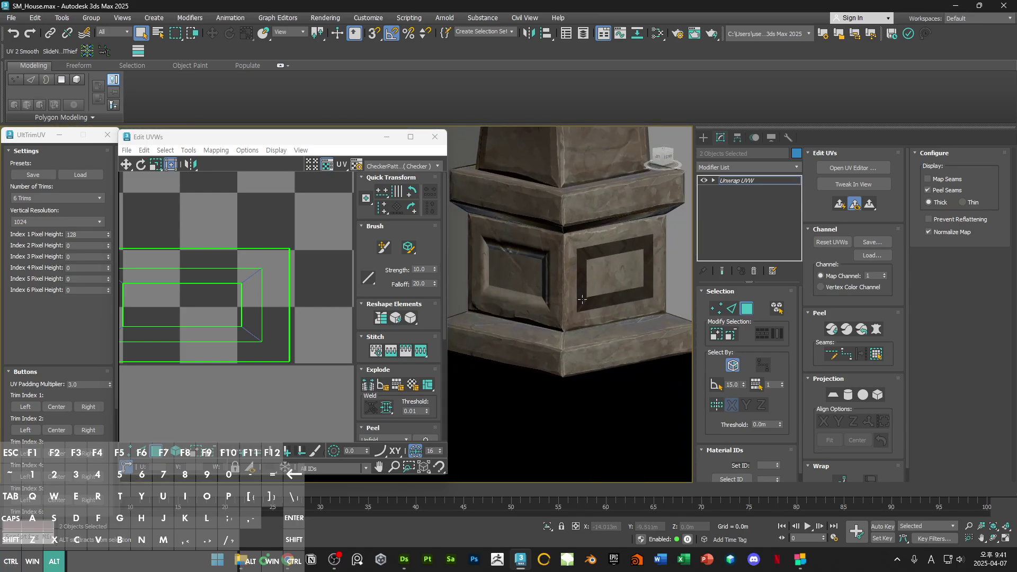
pyautogui.keyDown('ctrl'); pyautogui.click(649, 259); pyautogui.keyUp('ctrl')
pyautogui.keyDown('ctrl'); pyautogui.click(635, 294); pyautogui.keyUp('ctrl')
pyautogui.scroll(-2, 628, 288)
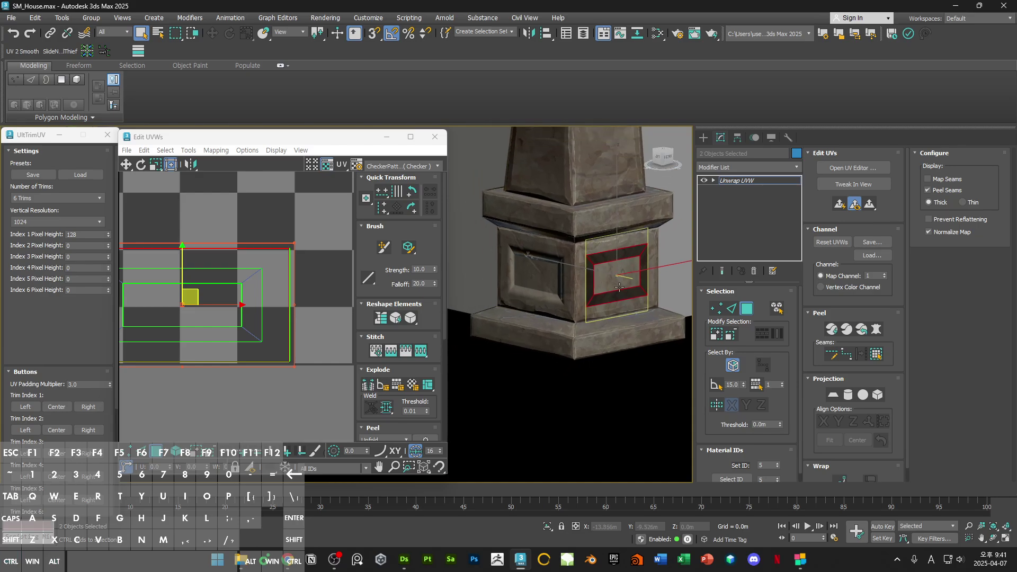
pyautogui.keyDown('ctrl'); pyautogui.click(620, 307); pyautogui.keyUp('ctrl')
pyautogui.scroll(-6, 302, 309)
pyautogui.click(831, 396)
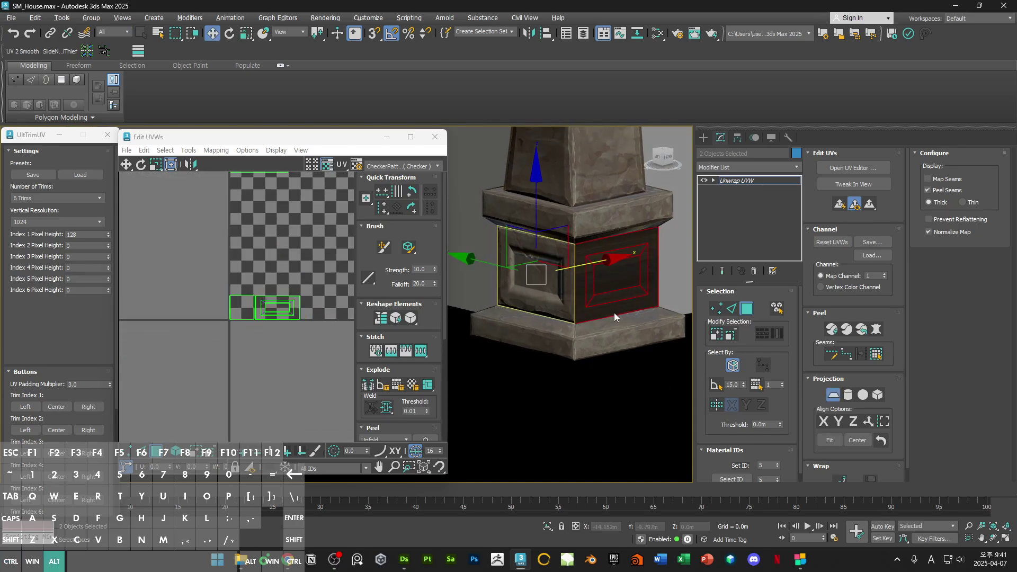
pyautogui.click(838, 422)
pyautogui.click(833, 396)
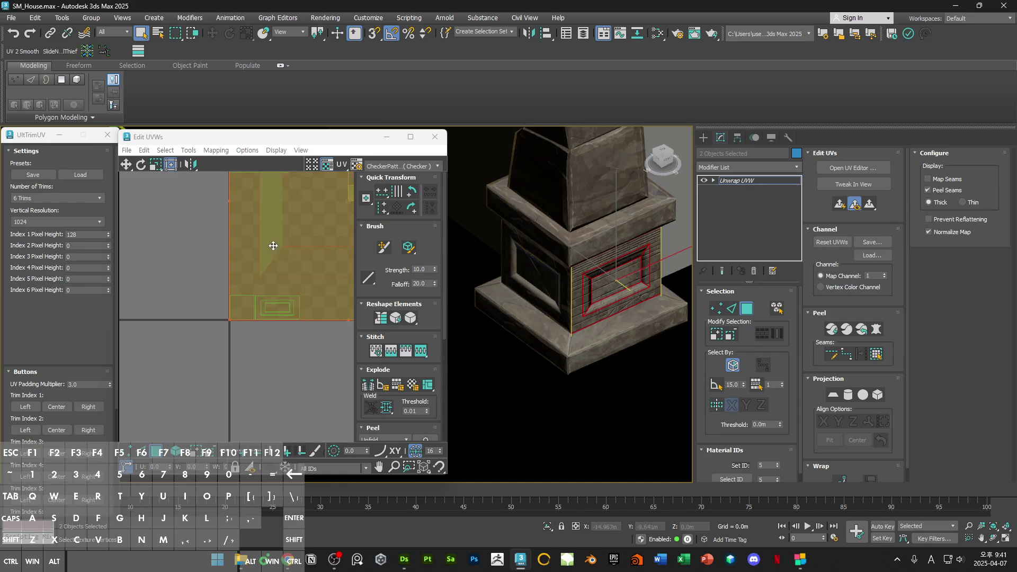
# Step: Scale and move the second side's UVs to overlap the first side's wall and frame UV rectangle
pyautogui.moveTo(311, 207); pyautogui.dragTo(248, 309)
pyautogui.scroll(6, 213, 304)
pyautogui.scroll(5, 236, 319)
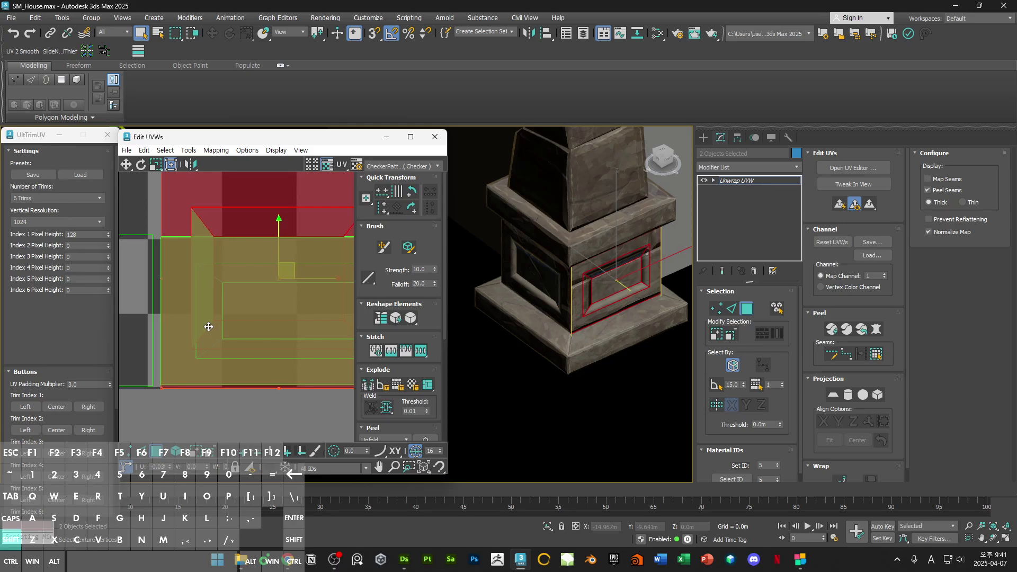
pyautogui.moveTo(273, 303); pyautogui.dragTo(126, 344, button='middle')
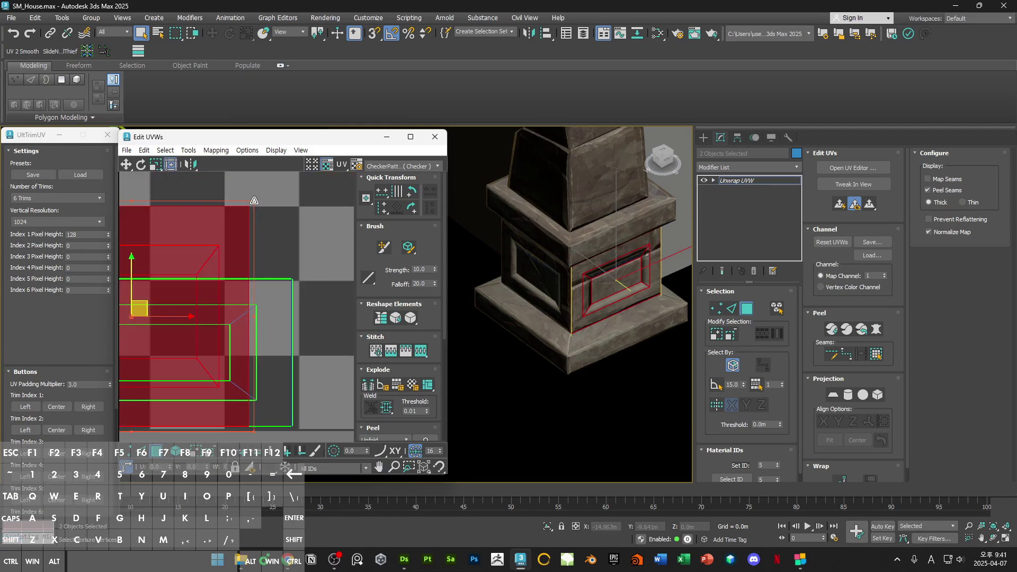
pyautogui.moveTo(254, 201); pyautogui.dragTo(284, 277)
pyautogui.click(297, 274)
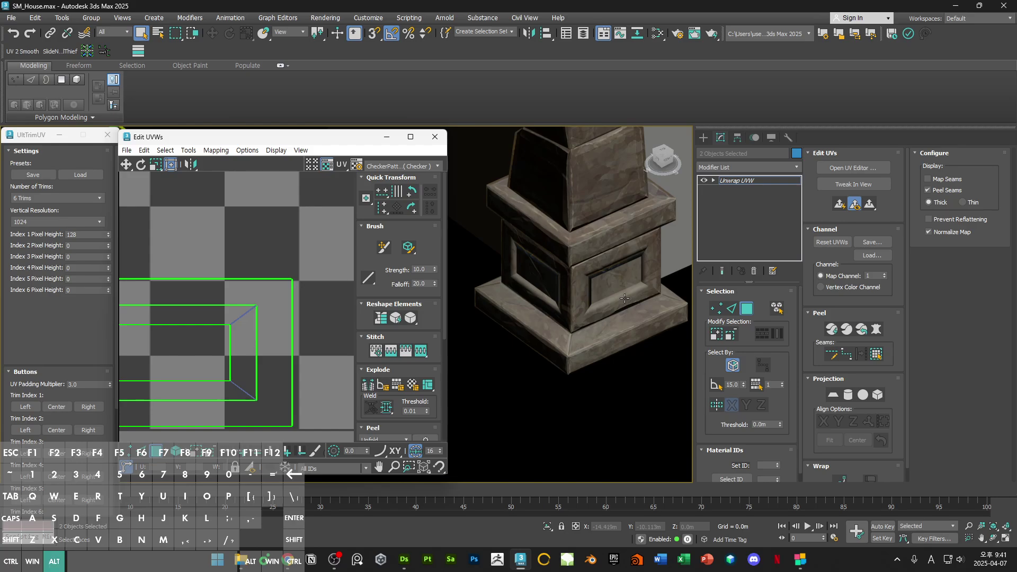
# Step: Convert the unwrapped base and frames to Editable Poly and clear the selection
pyautogui.scroll(5, 563, 222)
pyautogui.rightClick(563, 212)
pyautogui.click(686, 355)
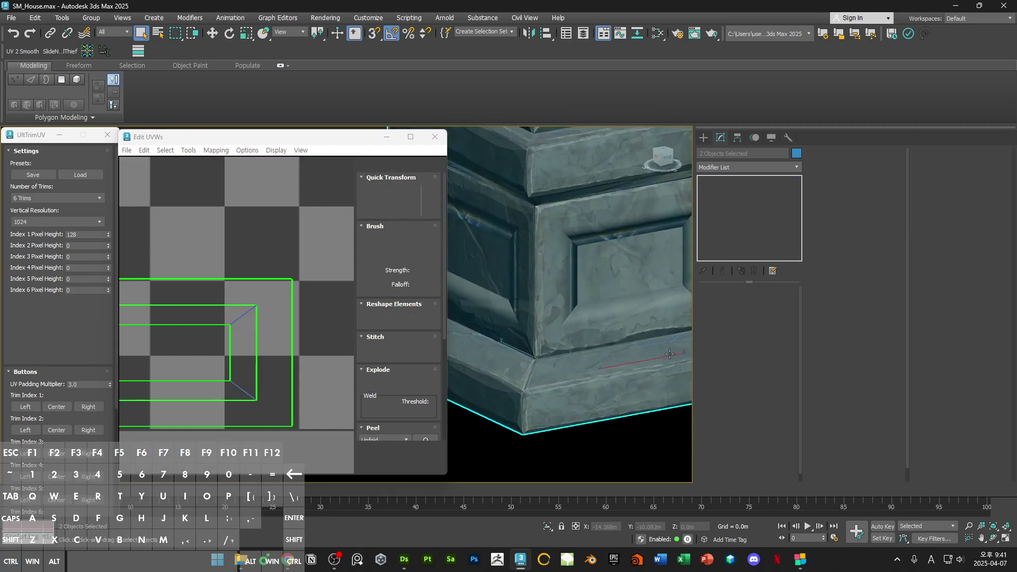
pyautogui.moveTo(597, 332); pyautogui.dragTo(413, 312, button='middle')
pyautogui.scroll(-4, 433, 273)
pyautogui.click(594, 362)
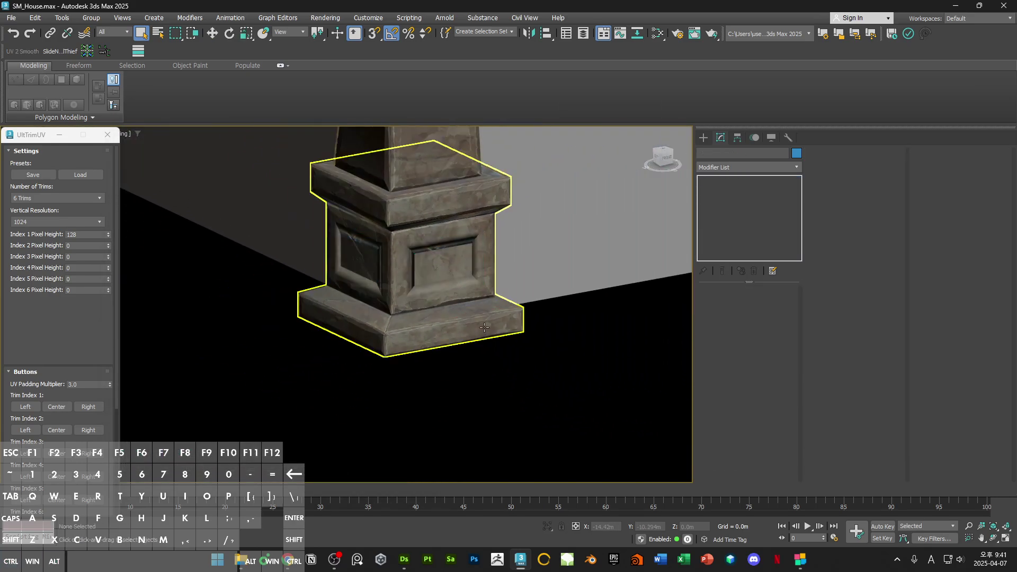
# Step: Examine the recessed panel shading on the pillar base in Expert Mode, both with and without edged faces
pyautogui.click(480, 326)
pyautogui.hotkey('ctrl', 'x')
pyautogui.scroll(-2, 583, 347)
pyautogui.keyDown('alt'); pyautogui.moveTo(604, 347); pyautogui.dragTo(612, 372, button='middle'); pyautogui.keyUp('alt')
pyautogui.click(721, 380)
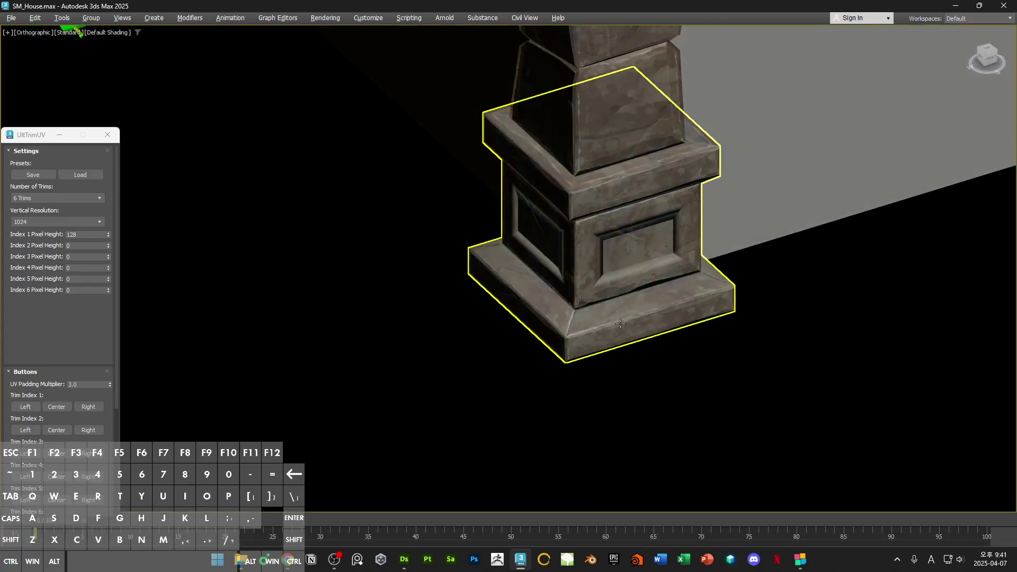
pyautogui.scroll(3, 621, 324)
pyautogui.click(574, 288)
pyautogui.keyDown('alt'); pyautogui.moveTo(575, 287); pyautogui.dragTo(546, 239, button='middle'); pyautogui.keyUp('alt')
pyautogui.click(529, 358)
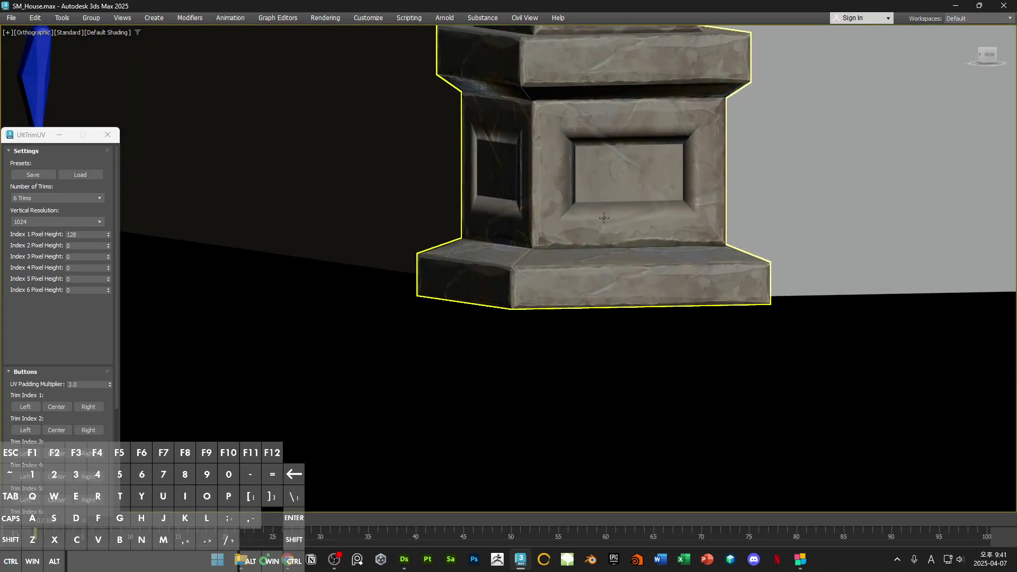
pyautogui.moveTo(549, 285)
pyautogui.keyDown('ctrl'); pyautogui.keyDown('alt'); pyautogui.mouseDown(button='middle')
pyautogui.moveTo(548, 339)
pyautogui.moveTo(594, 338)
pyautogui.mouseUp(button='middle'); pyautogui.keyUp('alt'); pyautogui.keyUp('ctrl')
pyautogui.scroll(5, 543, 237)
pyautogui.press('F4')
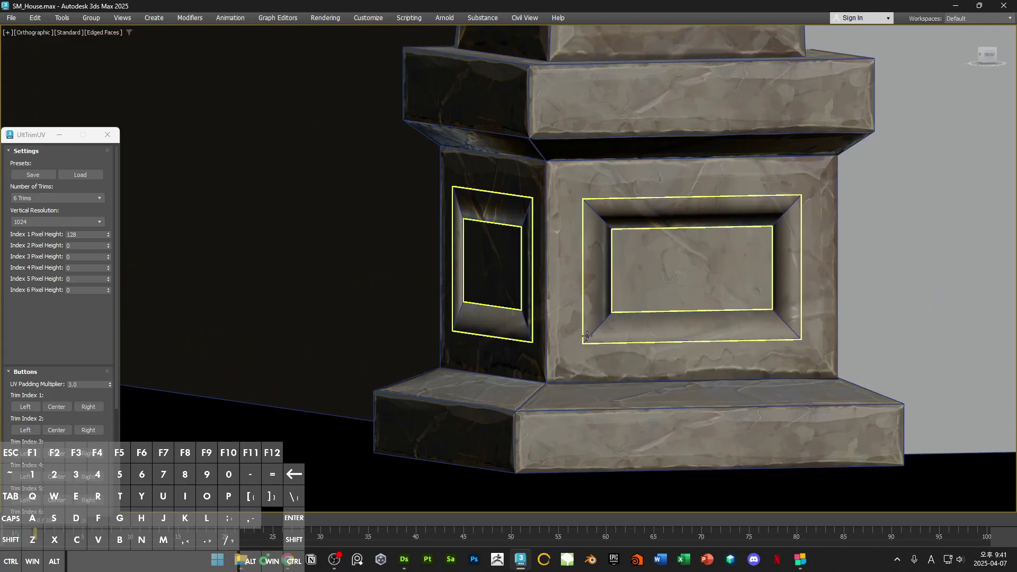
pyautogui.scroll(-5, 585, 335)
pyautogui.press('F4')
pyautogui.keyDown('alt'); pyautogui.moveTo(716, 416); pyautogui.dragTo(709, 404, button='middle'); pyautogui.keyUp('alt')
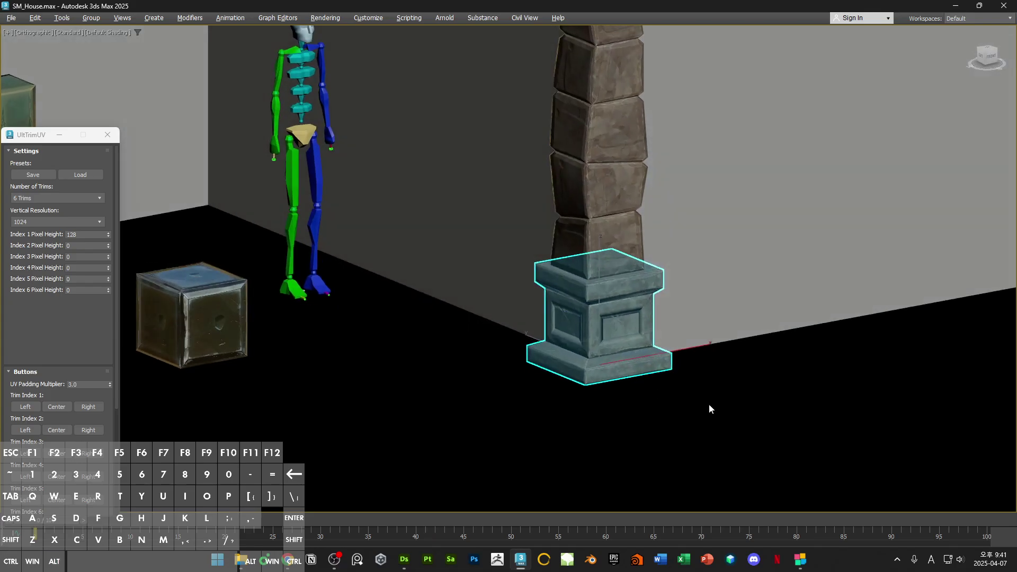
# Step: Save the house scene
pyautogui.hotkey('ctrl', 's')
pyautogui.scroll(-5, 762, 363)
pyautogui.keyDown('alt'); pyautogui.moveTo(763, 363); pyautogui.dragTo(622, 370, button='middle'); pyautogui.keyUp('alt')
pyautogui.scroll(5, 609, 356)
pyautogui.scroll(3, 590, 346)
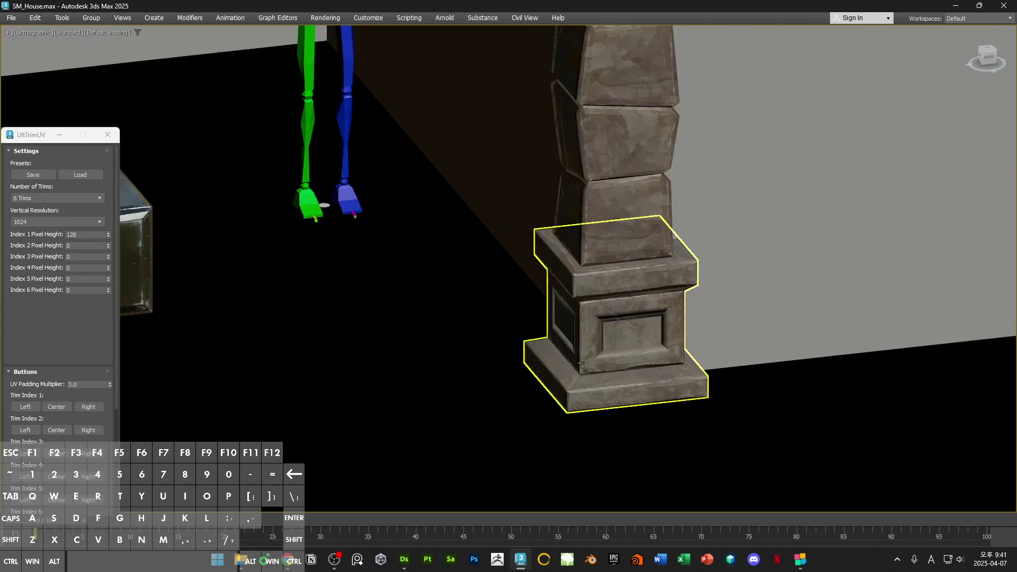
# Step: Leave Expert Mode and attach the panel frame object to the pillar base
pyautogui.click(588, 382)
pyautogui.hotkey('ctrl', 'x')
pyautogui.scroll(3, 624, 348)
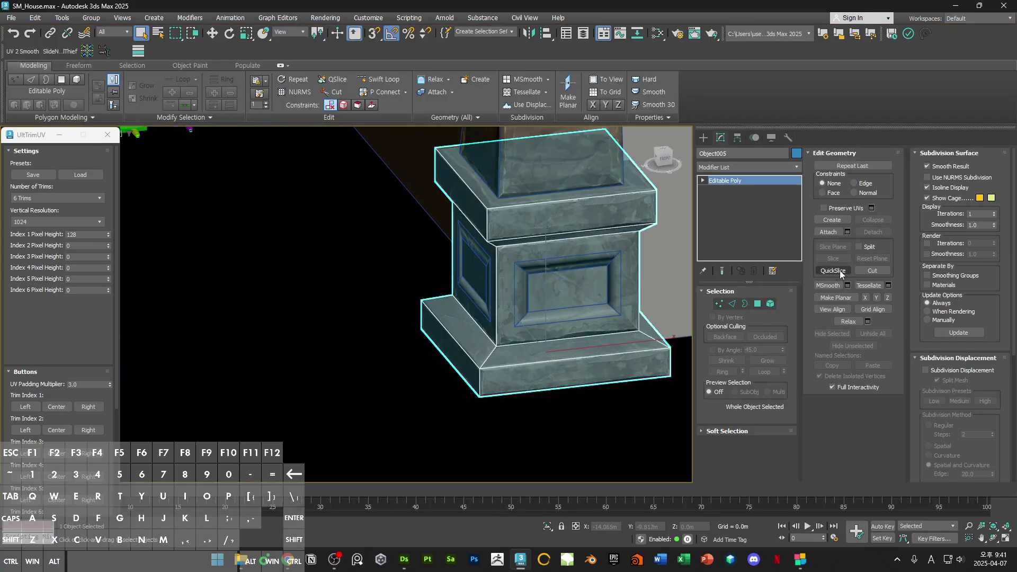
pyautogui.click(576, 297)
pyautogui.rightClick(602, 409)
pyautogui.click(602, 408)
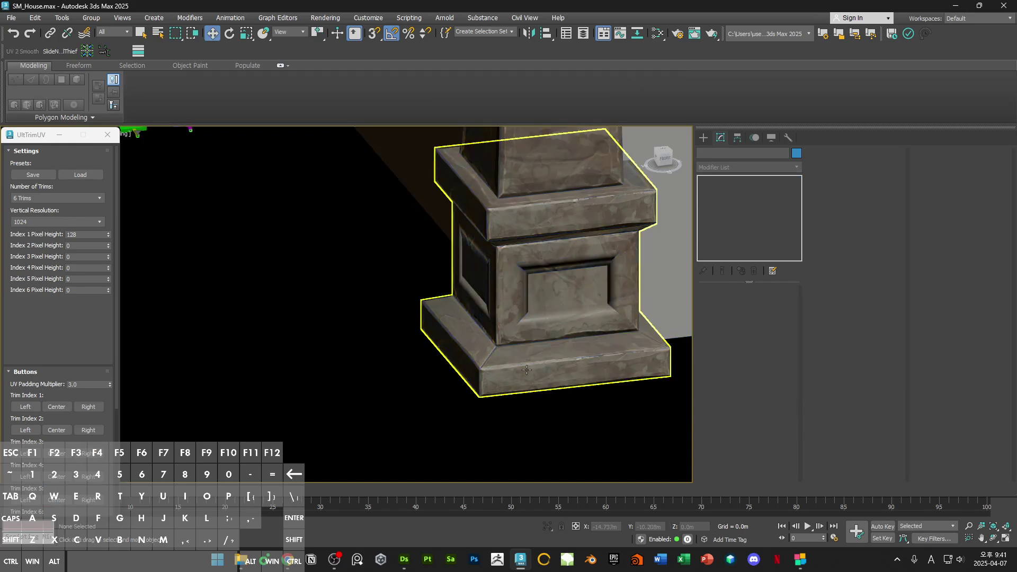
# Step: Select the pillar base and its stone shaft and copy both along X to the house's opposite front corner
pyautogui.click(528, 371)
pyautogui.scroll(-3, 528, 370)
pyautogui.hotkey('ctrl', 'x')
pyautogui.scroll(-5, 528, 349)
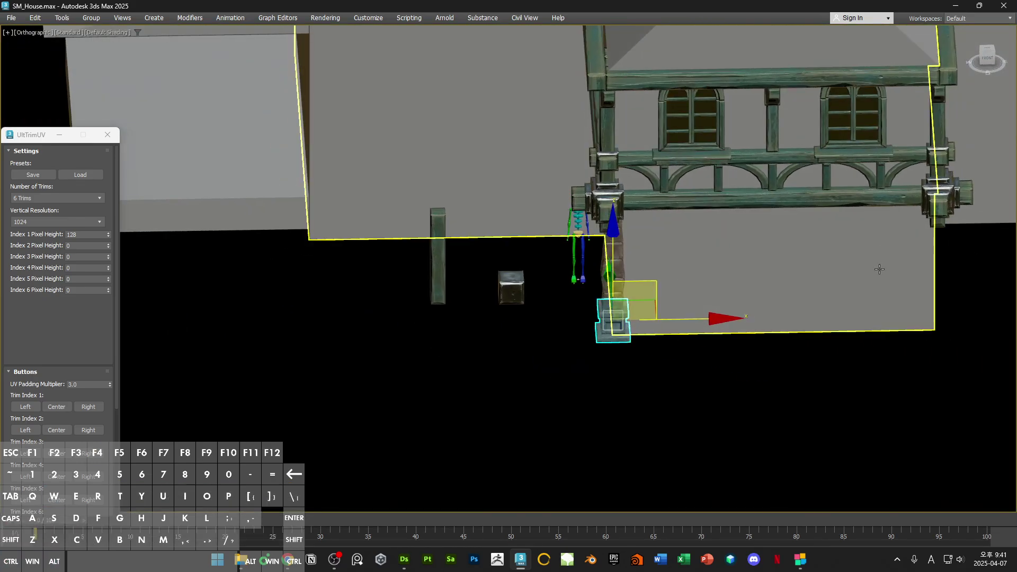
pyautogui.keyDown('ctrl'); pyautogui.click(618, 294); pyautogui.keyUp('ctrl')
pyautogui.keyDown('alt'); pyautogui.moveTo(680, 296); pyautogui.dragTo(665, 304, button='middle'); pyautogui.keyUp('alt')
pyautogui.moveTo(665, 304); pyautogui.dragTo(500, 328, button='middle')
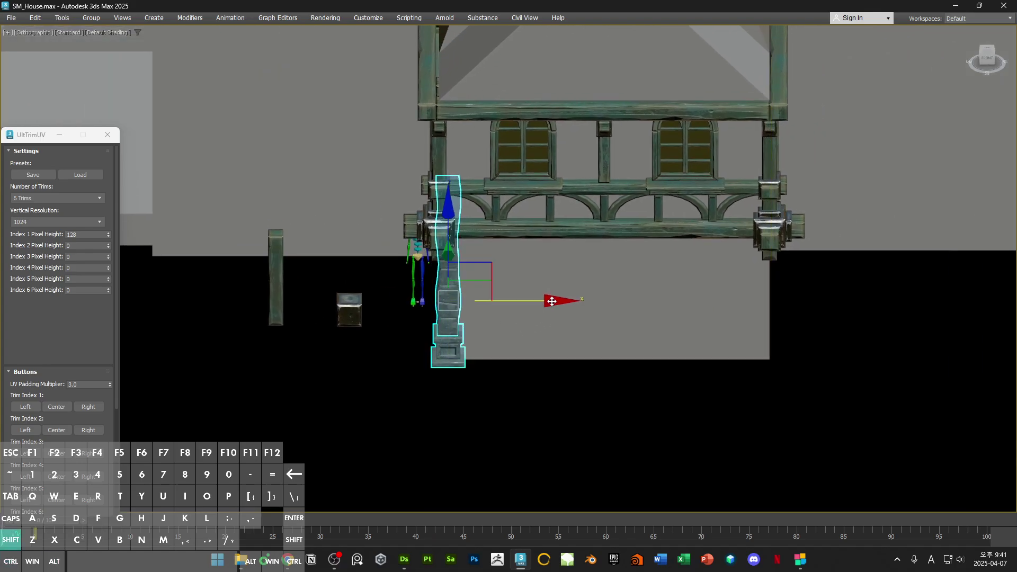
pyautogui.moveTo(553, 300)
pyautogui.keyDown('shift'); pyautogui.mouseDown()
pyautogui.moveTo(654, 319)
pyautogui.moveTo(874, 318)
pyautogui.mouseUp(); pyautogui.keyUp('shift')
pyautogui.click(509, 324)
# Step: Select the house's lower side wall polygons beside the copied pillar and move them slightly inward along X to line up with the pillar
pyautogui.keyDown('alt'); pyautogui.moveTo(741, 248); pyautogui.dragTo(785, 260, button='middle'); pyautogui.keyUp('alt')
pyautogui.click(802, 339)
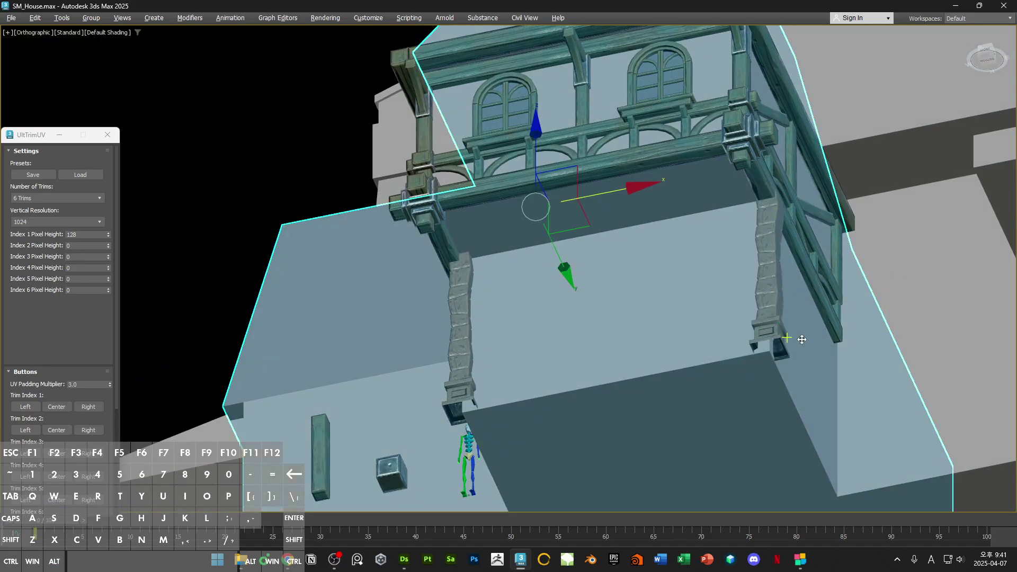
pyautogui.press('4')
pyautogui.click(800, 339)
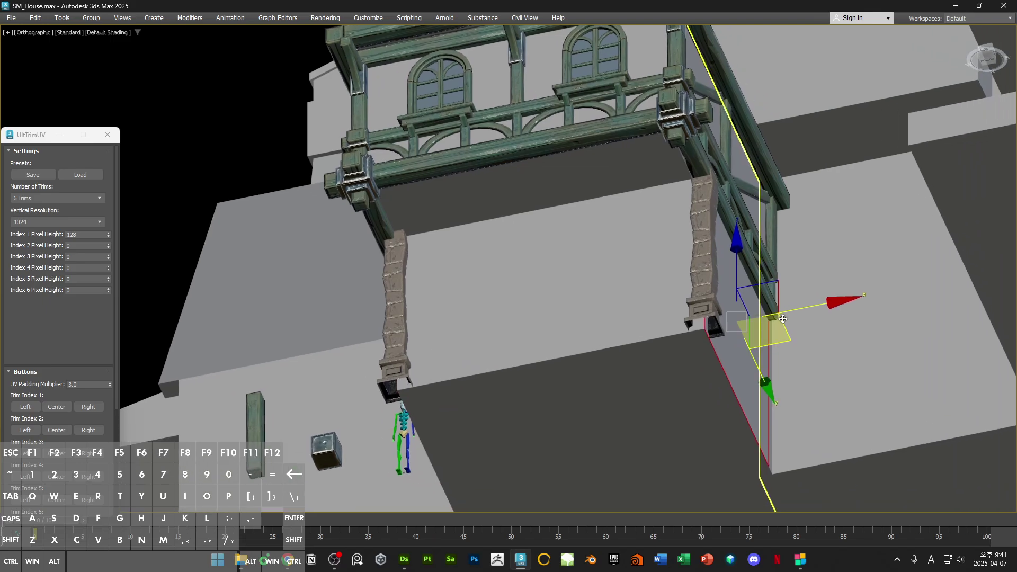
pyautogui.press('F3')
pyautogui.keyDown('alt'); pyautogui.moveTo(738, 214); pyautogui.dragTo(786, 333, button='middle'); pyautogui.keyUp('alt')
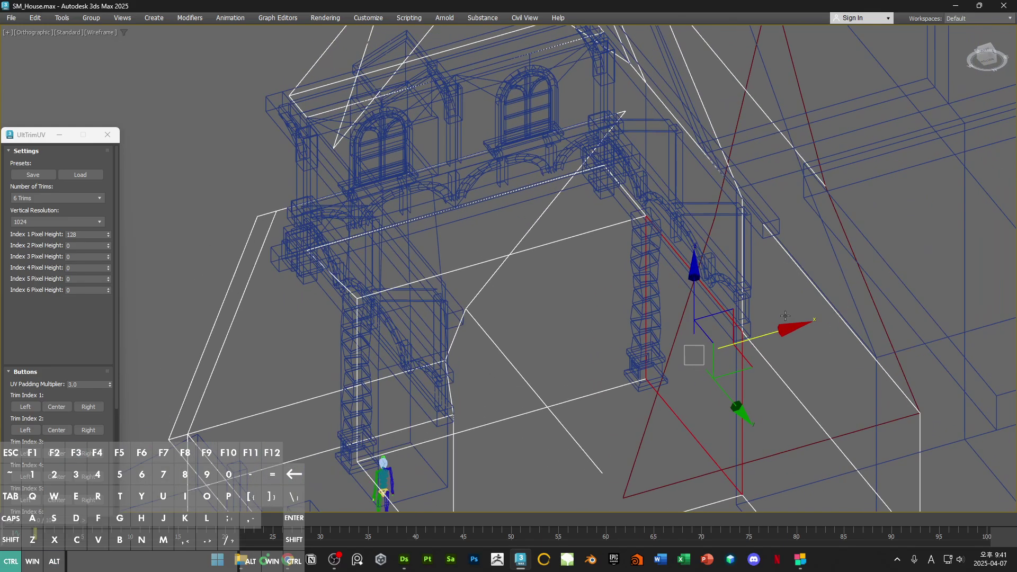
pyautogui.press('F3')
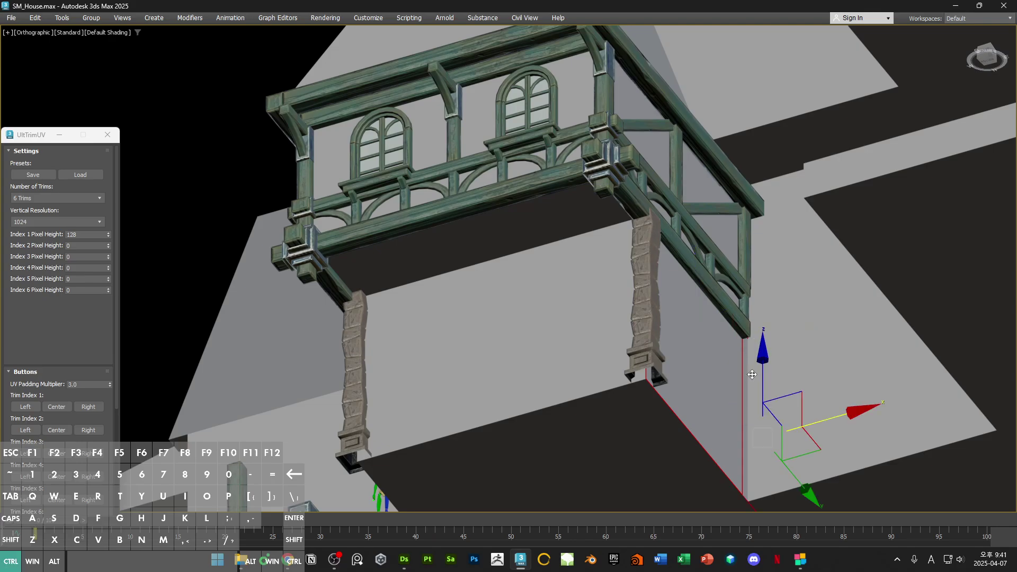
pyautogui.press('F3')
pyautogui.click(772, 326)
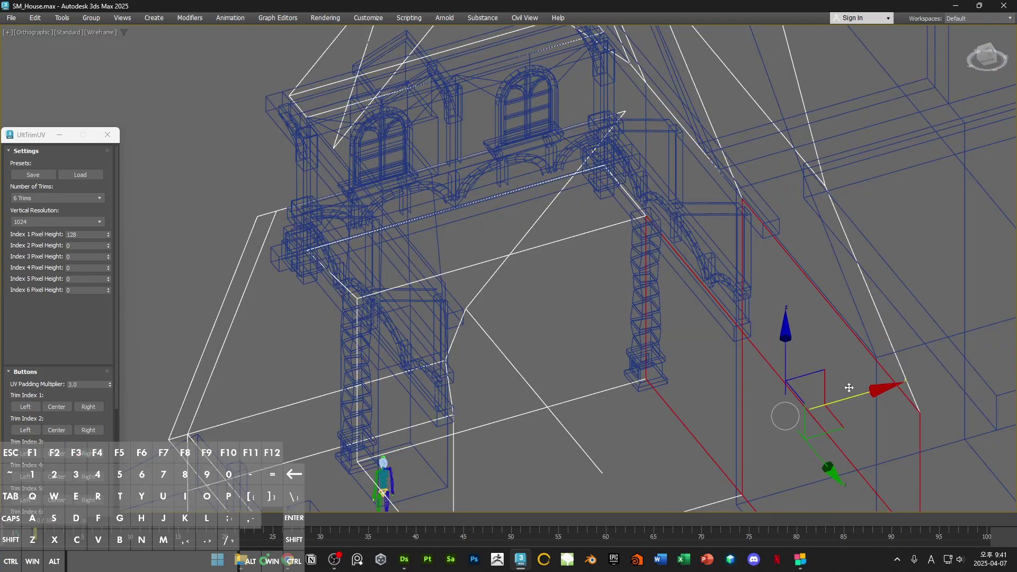
pyautogui.press('F3')
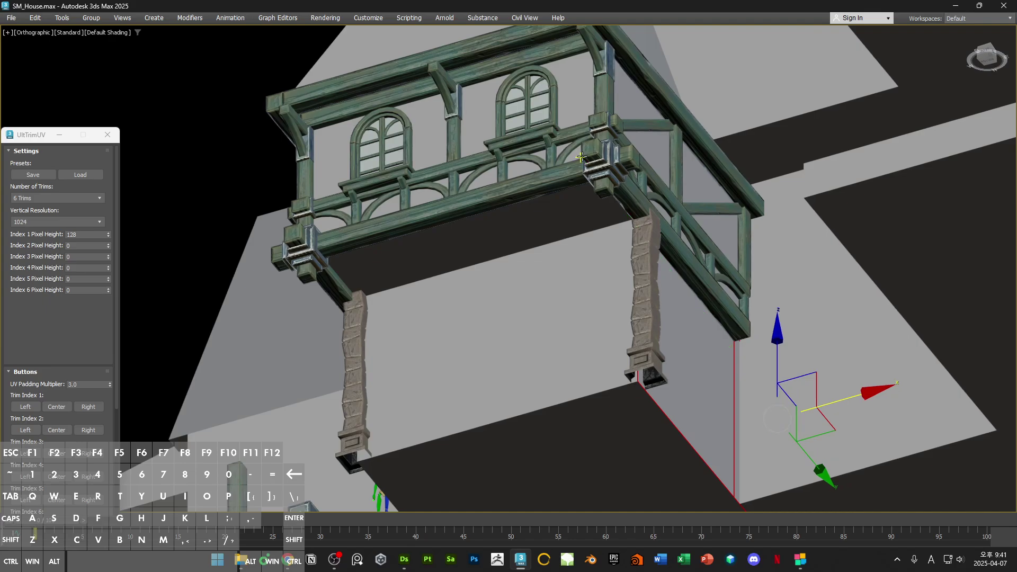
pyautogui.press('4')
# Step: Rotate the copied pillar's base 90 degrees about Z so its recessed panels face the front and the outer side
pyautogui.moveTo(712, 312); pyautogui.dragTo(690, 411, button='middle')
pyautogui.click(657, 311)
pyautogui.scroll(2, 656, 311)
pyautogui.scroll(-3, 634, 356)
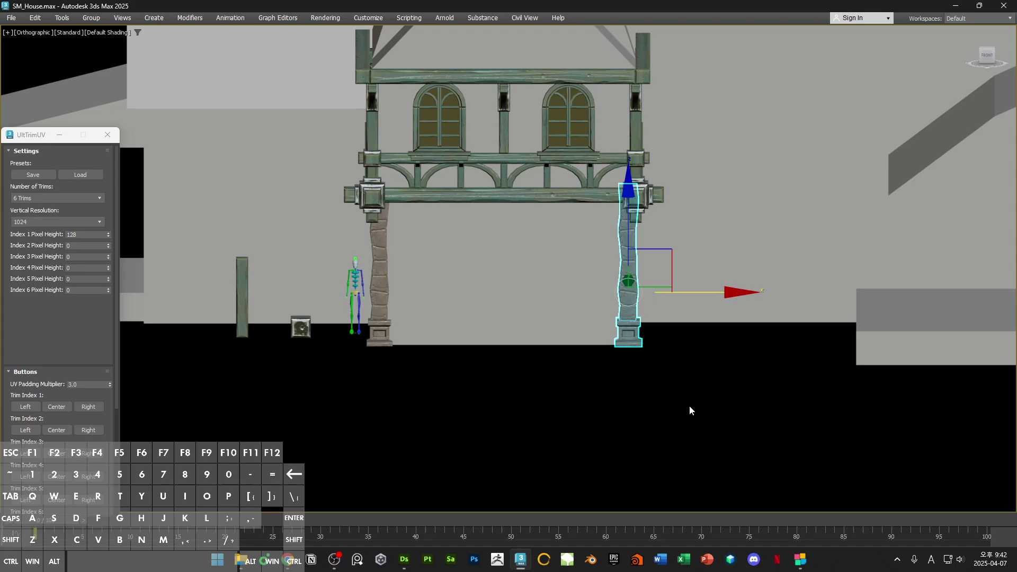
pyautogui.click(690, 411)
pyautogui.click(632, 342)
pyautogui.keyDown('alt'); pyautogui.moveTo(631, 342); pyautogui.dragTo(632, 347, button='middle'); pyautogui.keyUp('alt')
pyautogui.scroll(4, 631, 350)
pyautogui.press('e')
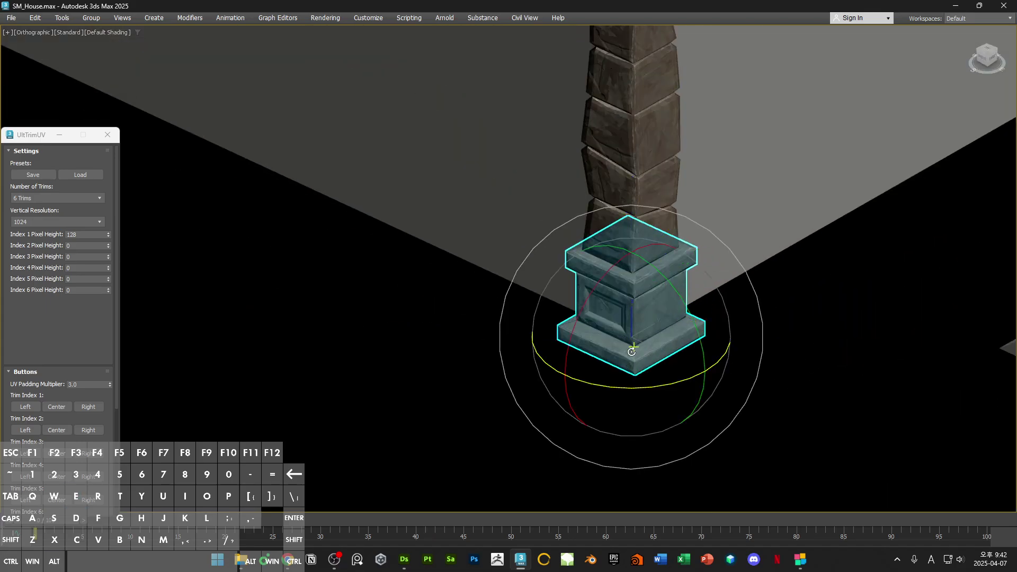
pyautogui.moveTo(636, 387); pyautogui.dragTo(683, 386)
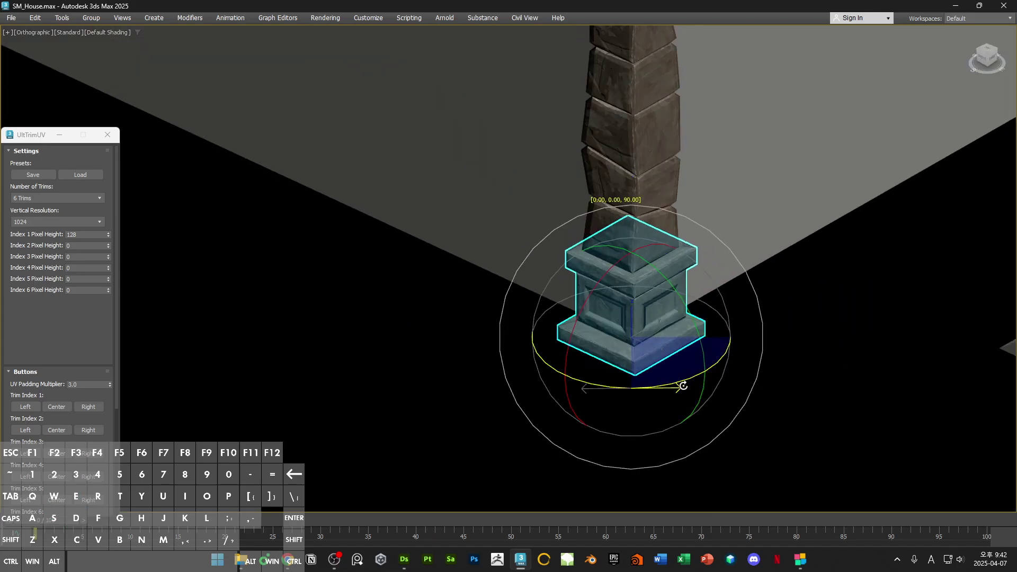
# Step: Leave Expert Mode, reset the rotated base's XForm and convert it to an Editable Poly
pyautogui.hotkey('ctrl', 'x')
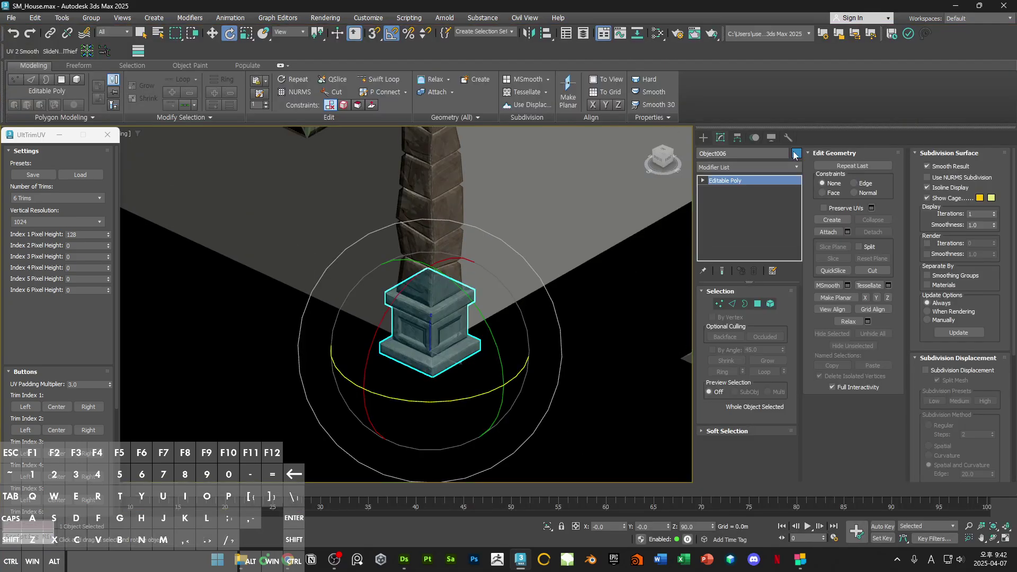
pyautogui.click(757, 329)
pyautogui.rightClick(577, 289)
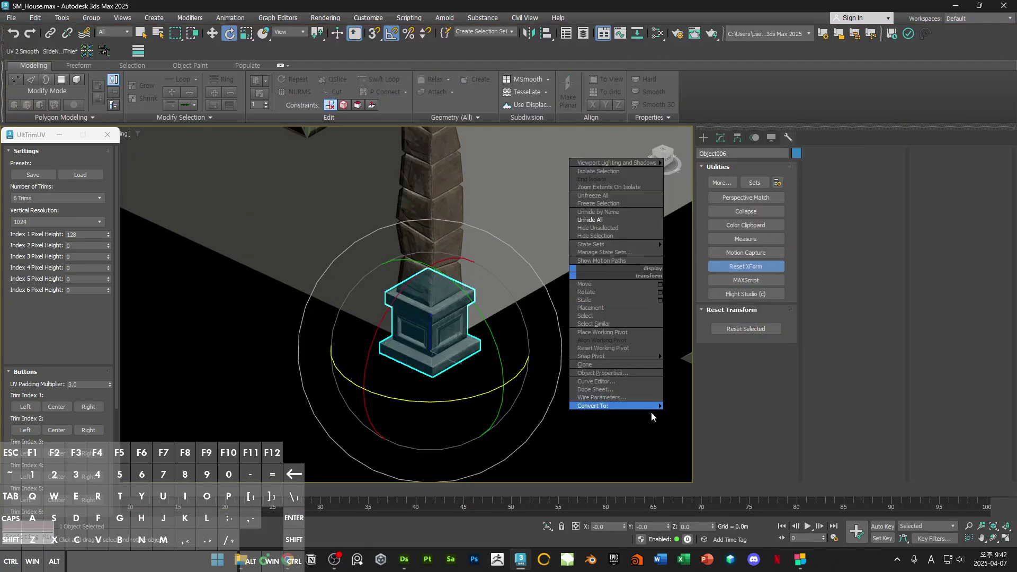
pyautogui.click(693, 412)
# Step: Examine the rotated base's panels up close, then return to Expert Mode and check both front pillars from a distance
pyautogui.keyDown('alt'); pyautogui.moveTo(578, 354); pyautogui.dragTo(616, 354, button='middle'); pyautogui.keyUp('alt')
pyautogui.click(609, 354)
pyautogui.scroll(5, 425, 347)
pyautogui.click(478, 345)
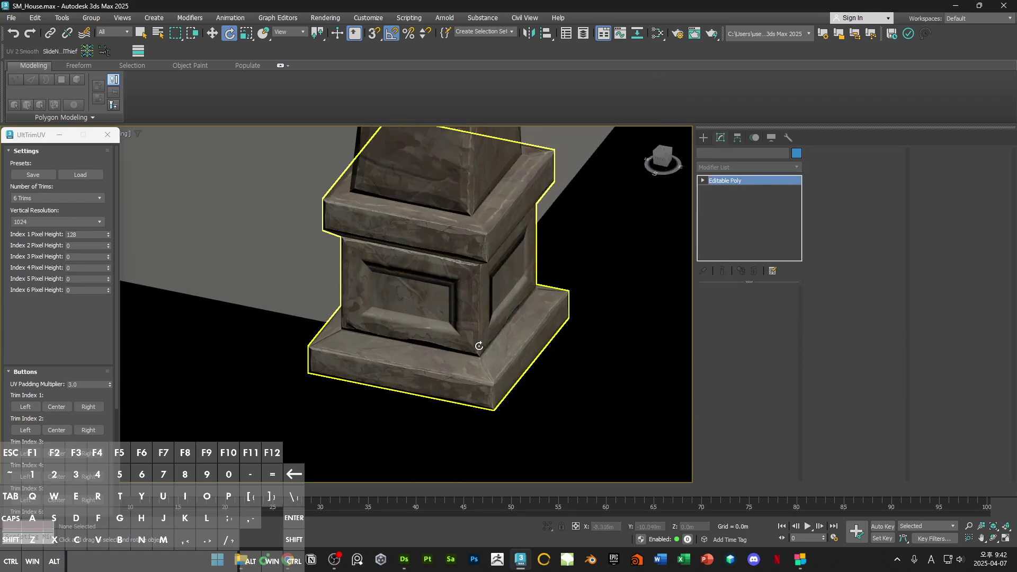
pyautogui.keyDown('alt'); pyautogui.moveTo(478, 345); pyautogui.dragTo(583, 392, button='middle'); pyautogui.keyUp('alt')
pyautogui.hotkey('ctrl', 'x')
pyautogui.keyDown('alt'); pyautogui.moveTo(631, 365); pyautogui.dragTo(569, 353, button='middle'); pyautogui.keyUp('alt')
pyautogui.click(569, 353)
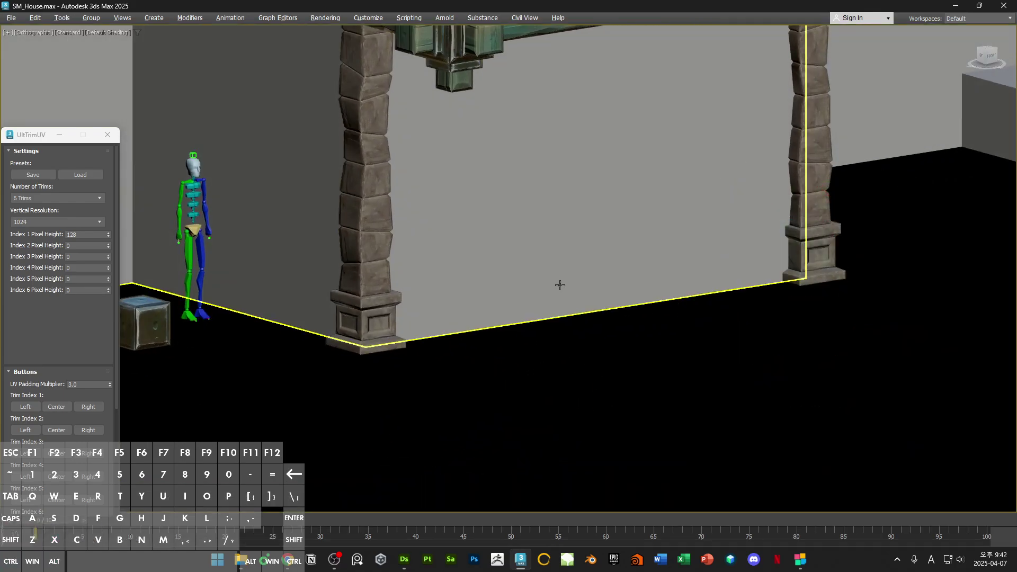
pyautogui.scroll(-6, 585, 350)
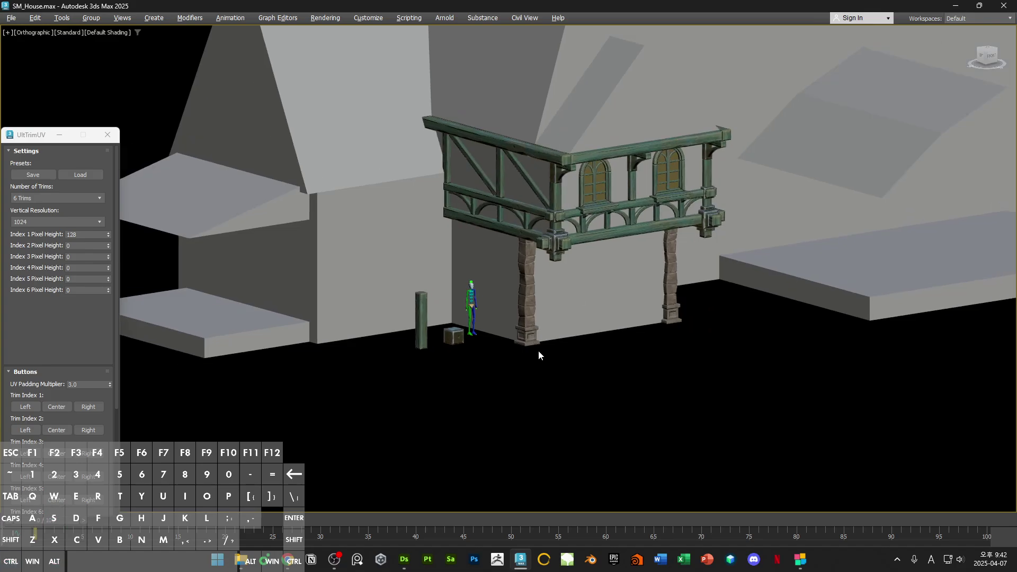
pyautogui.scroll(3, 538, 350)
# Step: Select both front pillars with their bases and copy them along Y to the rear of the timber-framed side walls
pyautogui.click(524, 320)
pyautogui.press('e')
pyautogui.press('q')
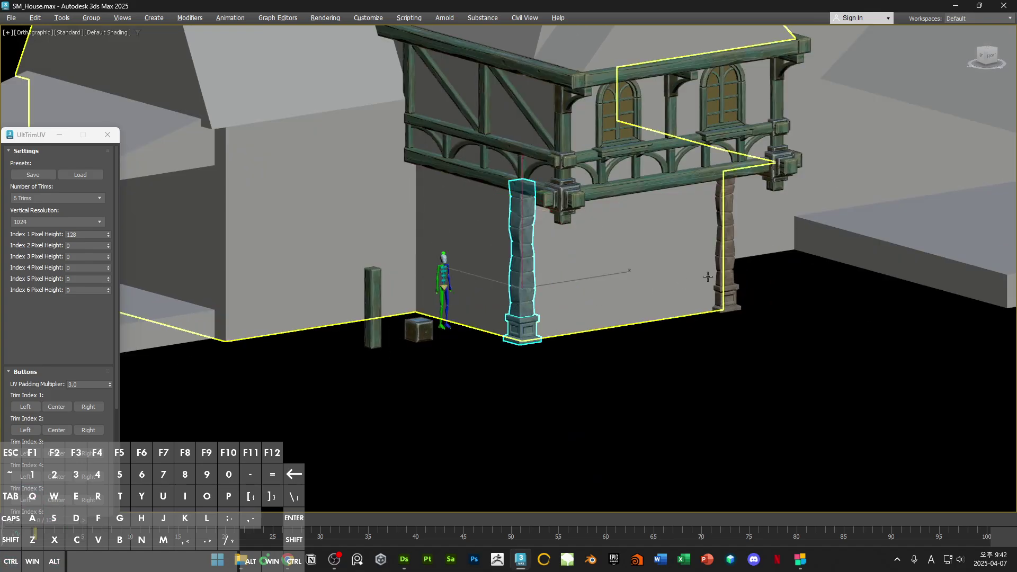
pyautogui.keyDown('ctrl'); pyautogui.click(724, 268); pyautogui.keyUp('ctrl')
pyautogui.keyDown('ctrl'); pyautogui.click(725, 302); pyautogui.keyUp('ctrl')
pyautogui.keyDown('alt'); pyautogui.moveTo(670, 297); pyautogui.dragTo(720, 312, button='middle'); pyautogui.keyUp('alt')
pyautogui.press('w')
pyautogui.scroll(4, 527, 233)
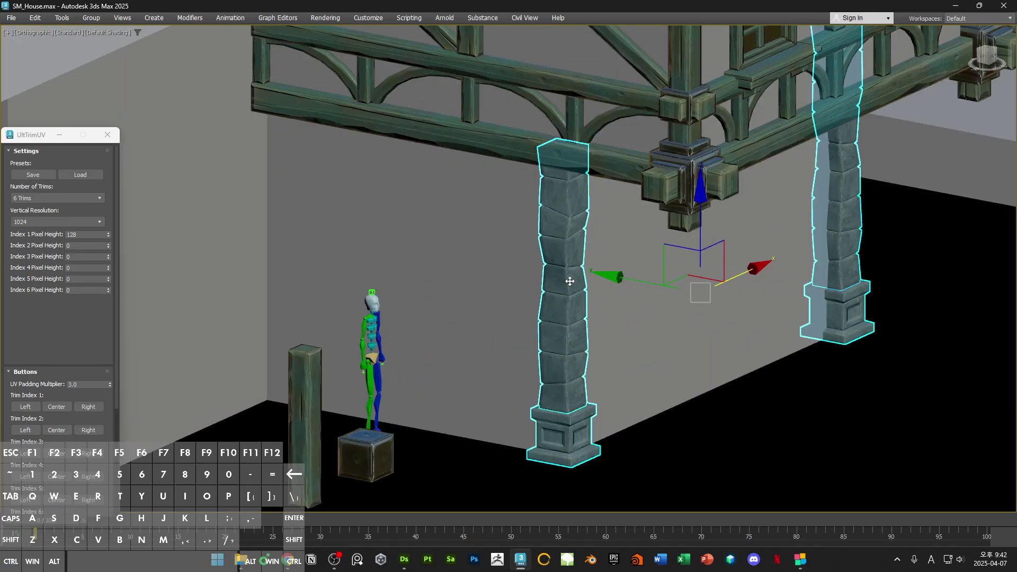
pyautogui.keyDown('shift'); pyautogui.moveTo(669, 285); pyautogui.dragTo(380, 284); pyautogui.keyUp('shift')
pyautogui.press('Return')
# Step: Show edged faces and delete the front-facing panel frame element that meets the wall on the rear pillar base near the figure
pyautogui.moveTo(431, 395); pyautogui.dragTo(494, 376, button='middle')
pyautogui.keyDown('alt'); pyautogui.moveTo(494, 376); pyautogui.dragTo(526, 342, button='middle'); pyautogui.keyUp('alt')
pyautogui.scroll(4, 420, 346)
pyautogui.click(419, 346)
pyautogui.press('5')
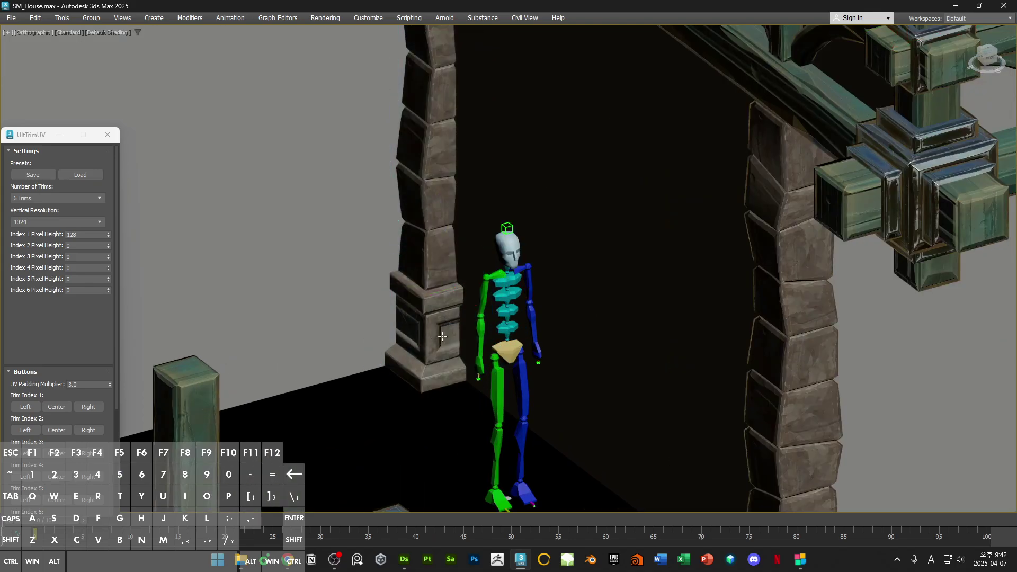
pyautogui.scroll(4, 439, 332)
pyautogui.press('F4')
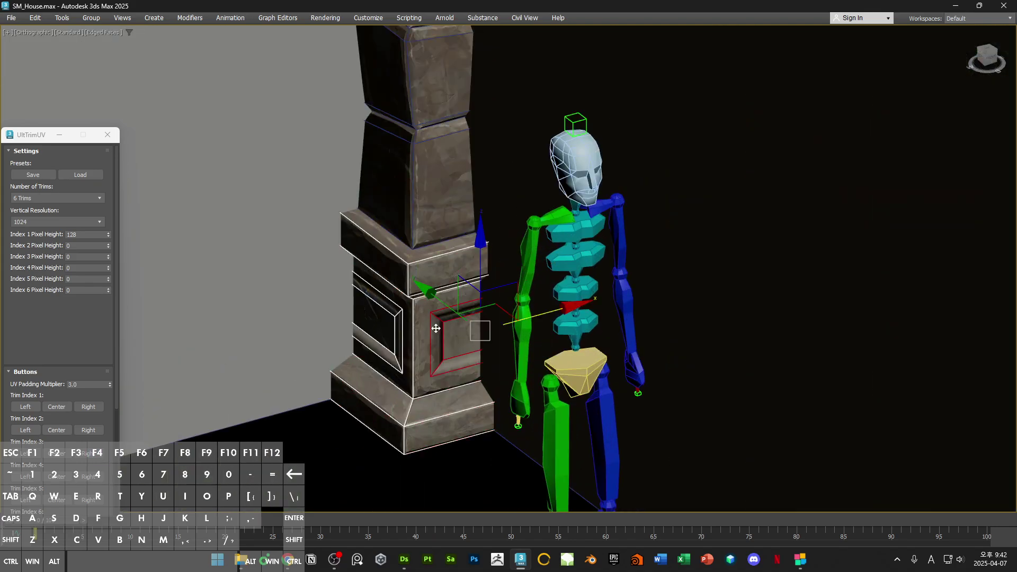
pyautogui.press('5')
# Step: Delete the front-facing panel frame element from the opposite rear pillar base and turn off edged faces
pyautogui.scroll(-10, 398, 315)
pyautogui.keyDown('alt'); pyautogui.moveTo(397, 315); pyautogui.dragTo(460, 336, button='middle'); pyautogui.keyUp('alt')
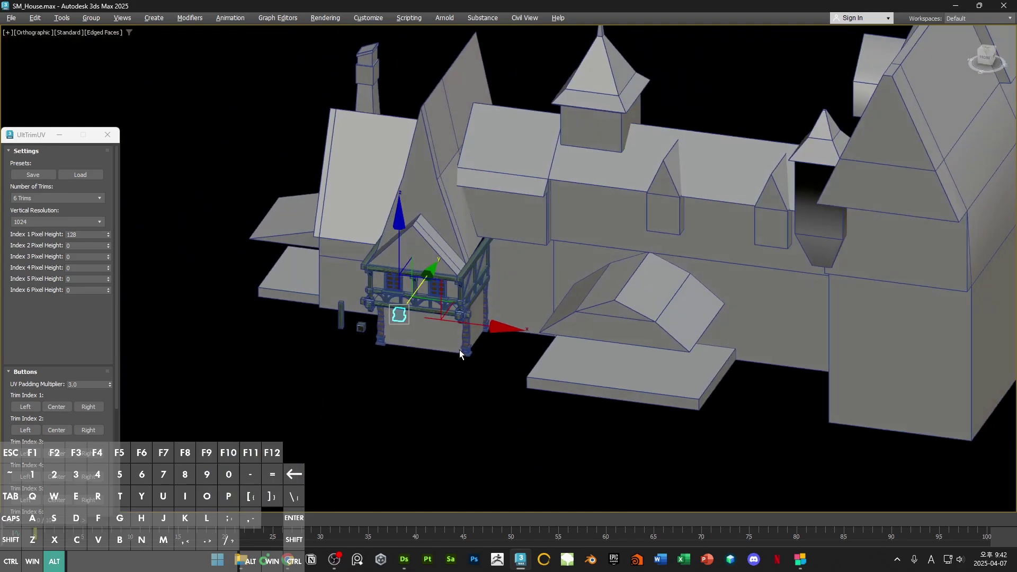
pyautogui.scroll(9, 460, 337)
pyautogui.moveTo(492, 398); pyautogui.dragTo(498, 359, button='middle')
pyautogui.click(499, 359)
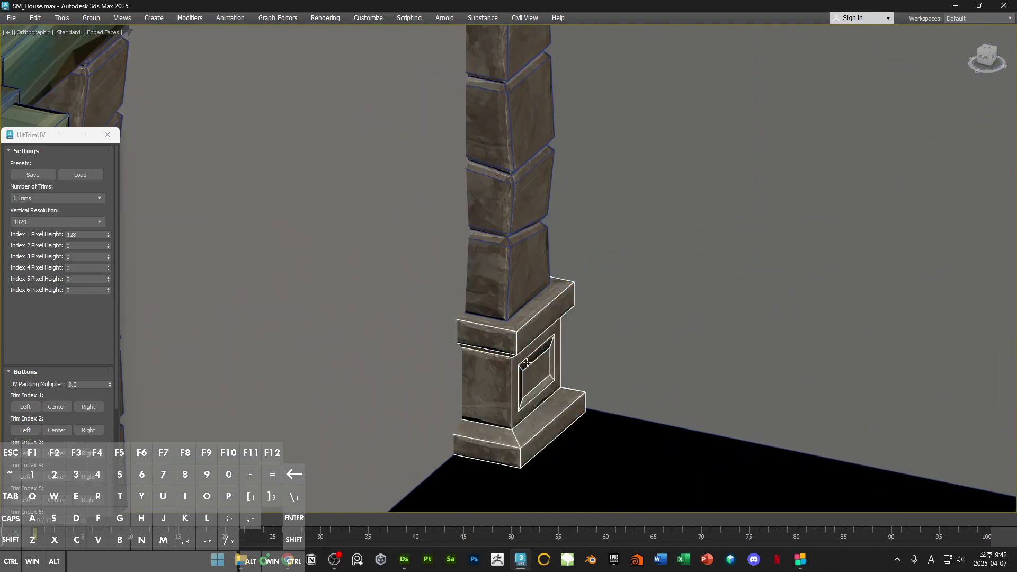
pyautogui.scroll(-8, 533, 366)
pyautogui.moveTo(532, 366)
pyautogui.keyDown('alt'); pyautogui.mouseDown(button='middle')
pyautogui.moveTo(611, 333)
pyautogui.moveTo(570, 306)
pyautogui.moveTo(539, 307)
pyautogui.mouseUp(button='middle'); pyautogui.keyUp('alt')
pyautogui.scroll(3, 612, 332)
pyautogui.press('F4')
# Step: Copy the long lower front beam along Y to sit beneath the overhang across the tops of the front pillars
pyautogui.scroll(-6, 611, 333)
pyautogui.scroll(5, 569, 306)
pyautogui.scroll(-4, 570, 306)
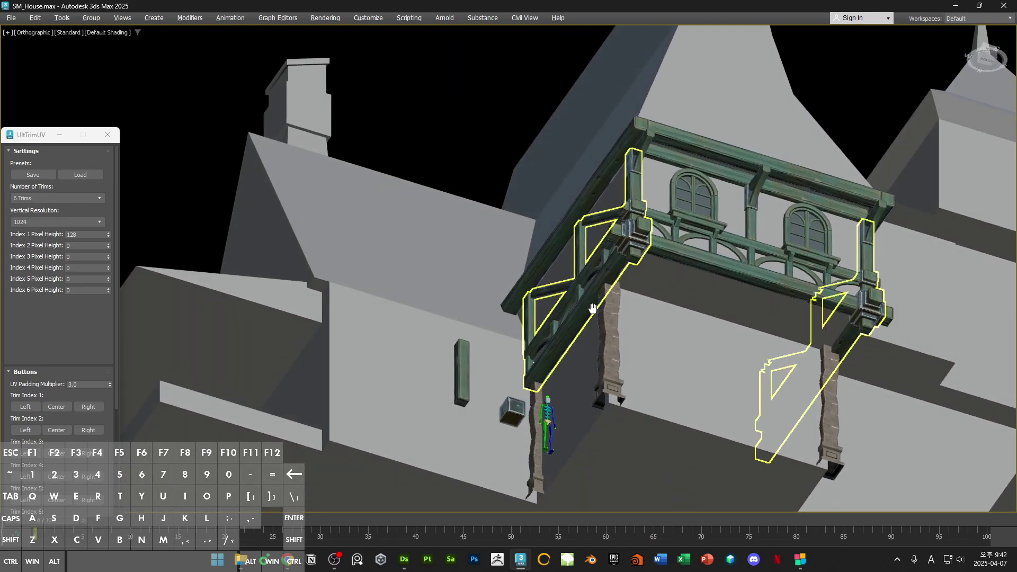
pyautogui.scroll(3, 539, 308)
pyautogui.scroll(2, 539, 307)
pyautogui.click(592, 202)
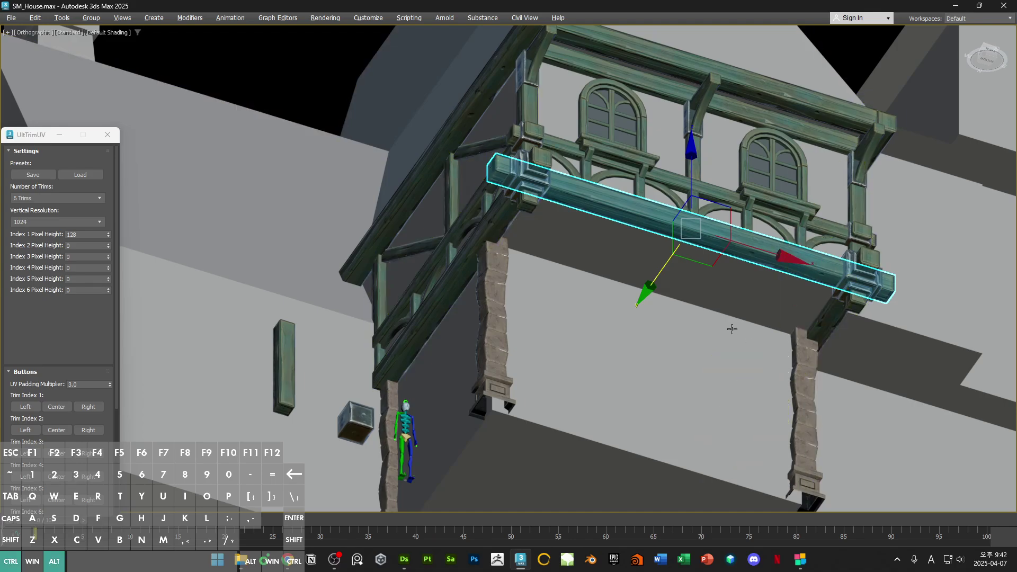
pyautogui.scroll(2, 722, 315)
pyautogui.keyDown('alt'); pyautogui.moveTo(714, 304); pyautogui.dragTo(630, 283, button='middle'); pyautogui.keyUp('alt')
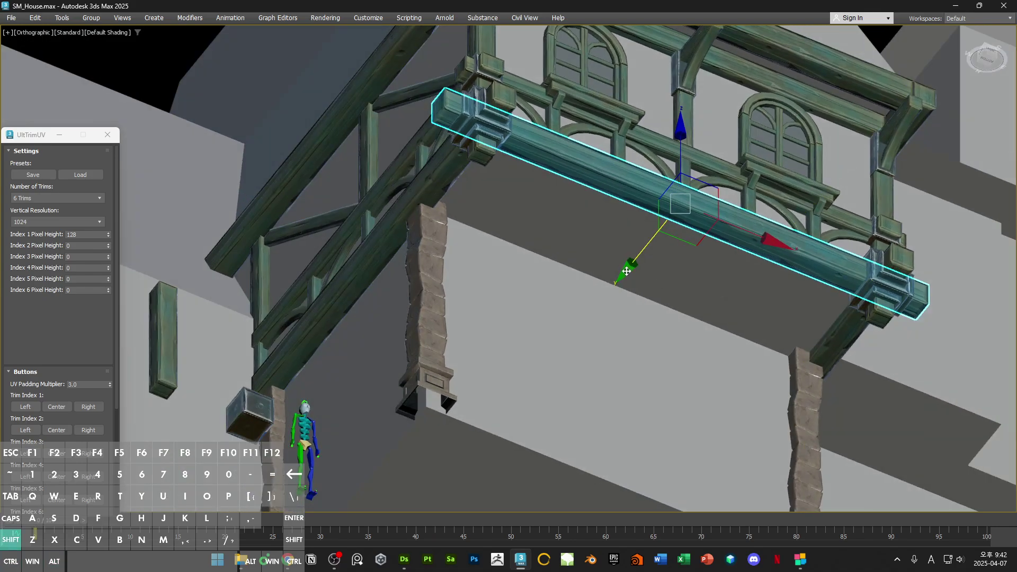
pyautogui.moveTo(626, 271)
pyautogui.mouseDown()
pyautogui.moveTo(556, 318)
pyautogui.moveTo(507, 329)
pyautogui.mouseUp()
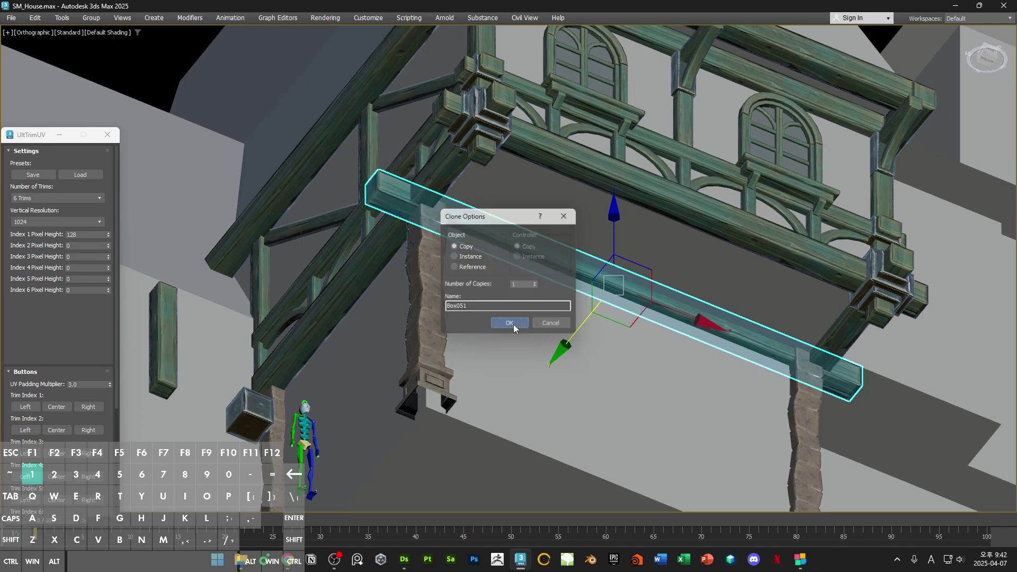
pyautogui.click(513, 322)
# Step: Scale the end vertices of the copied beam inward along its length so both ends sit inside the front pillar tops
pyautogui.keyDown('alt'); pyautogui.moveTo(519, 288); pyautogui.dragTo(622, 294, button='middle'); pyautogui.keyUp('alt')
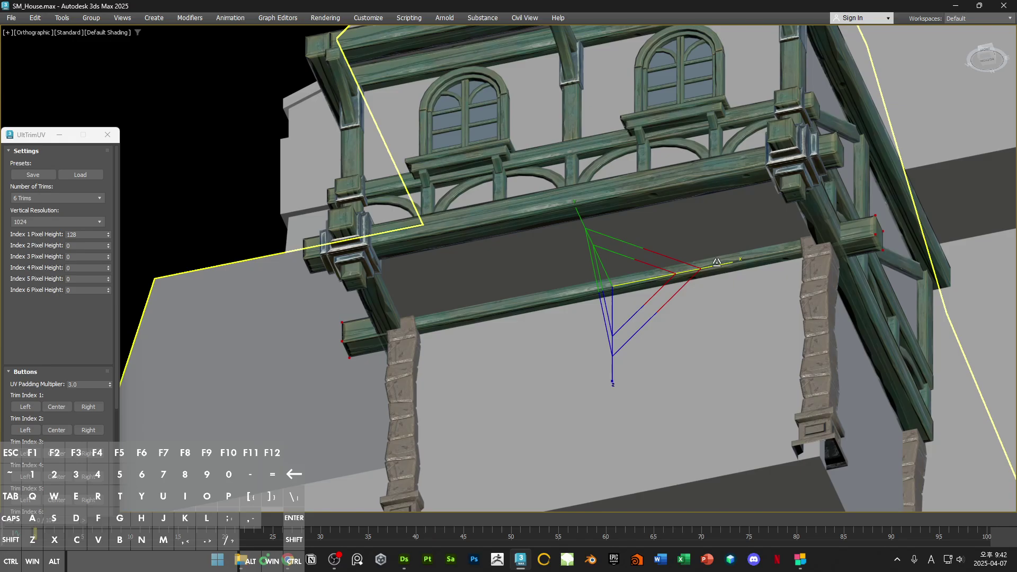
pyautogui.press('F3')
pyautogui.keyDown('alt'); pyautogui.moveTo(750, 284); pyautogui.dragTo(805, 285, button='middle'); pyautogui.keyUp('alt')
pyautogui.keyDown('alt'); pyautogui.moveTo(794, 211); pyautogui.dragTo(505, 184, button='middle'); pyautogui.keyUp('alt')
pyautogui.moveTo(520, 89); pyautogui.dragTo(584, 203, button='middle')
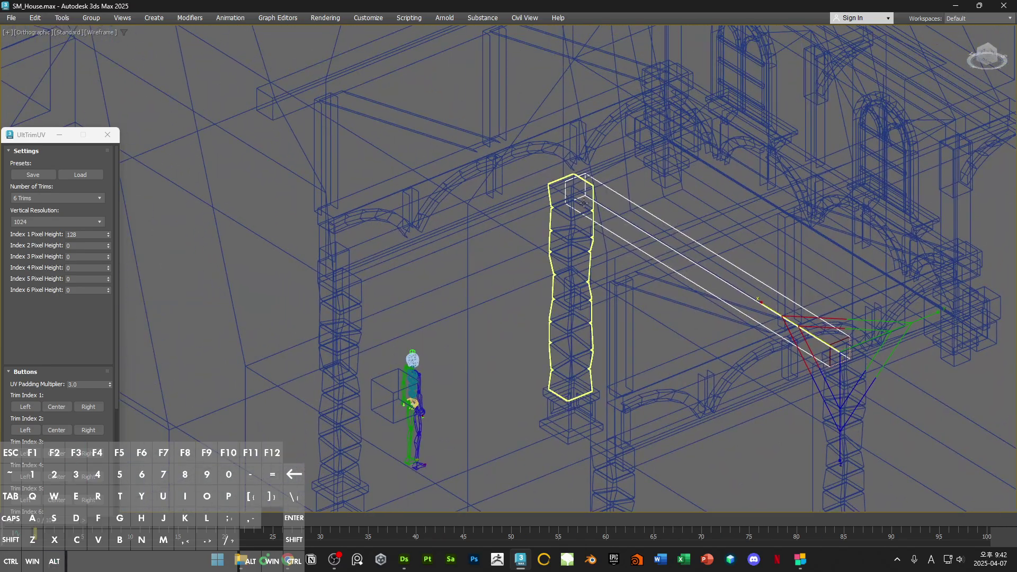
pyautogui.press('F3')
pyautogui.scroll(-7, 682, 269)
pyautogui.keyDown('alt'); pyautogui.moveTo(411, 328); pyautogui.dragTo(722, 393, button='middle'); pyautogui.keyUp('alt')
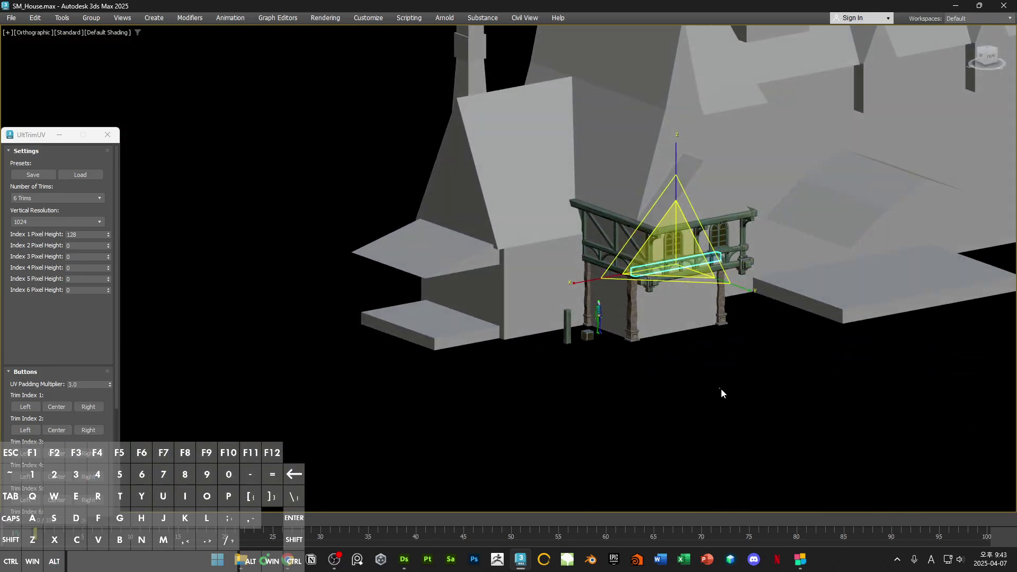
pyautogui.click(722, 393)
# Step: Leave Expert Mode and switch the viewport to the front view of the house
pyautogui.scroll(4, 643, 348)
pyautogui.scroll(-2, 642, 347)
pyautogui.click(629, 336)
pyautogui.scroll(2, 628, 336)
pyautogui.hotkey('ctrl', 'x')
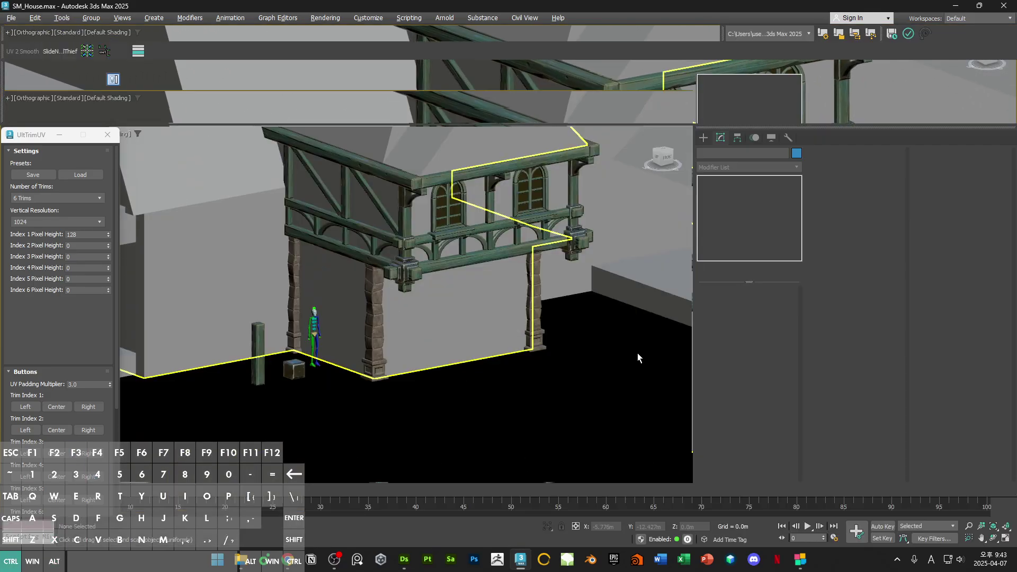
pyautogui.scroll(2, 564, 306)
pyautogui.moveTo(564, 306); pyautogui.dragTo(403, 305, button='middle')
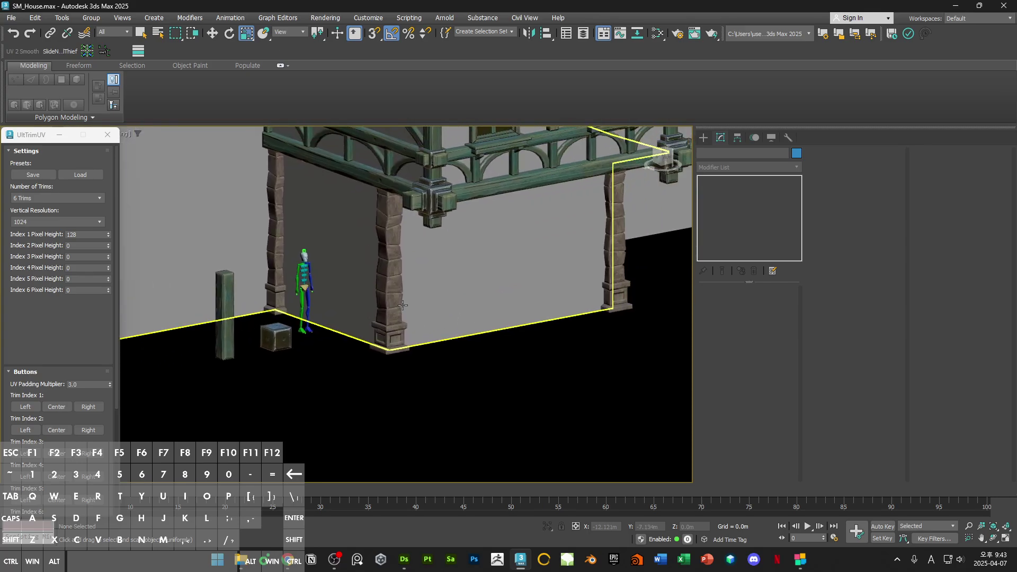
pyautogui.click(664, 158)
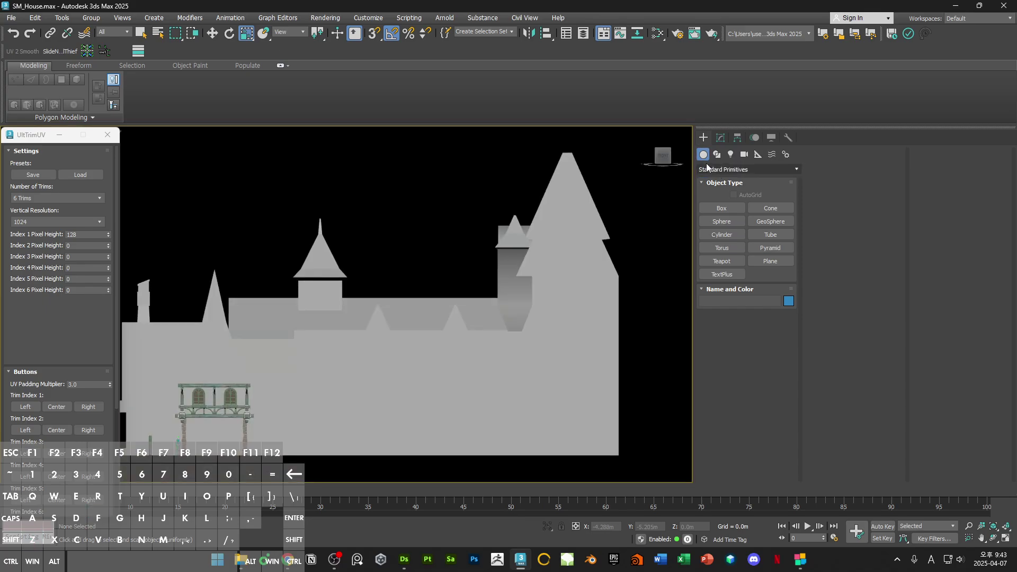
# Step: Draw a straight Line spline between the two front pillars, level with the tops of their bases
pyautogui.click(716, 155)
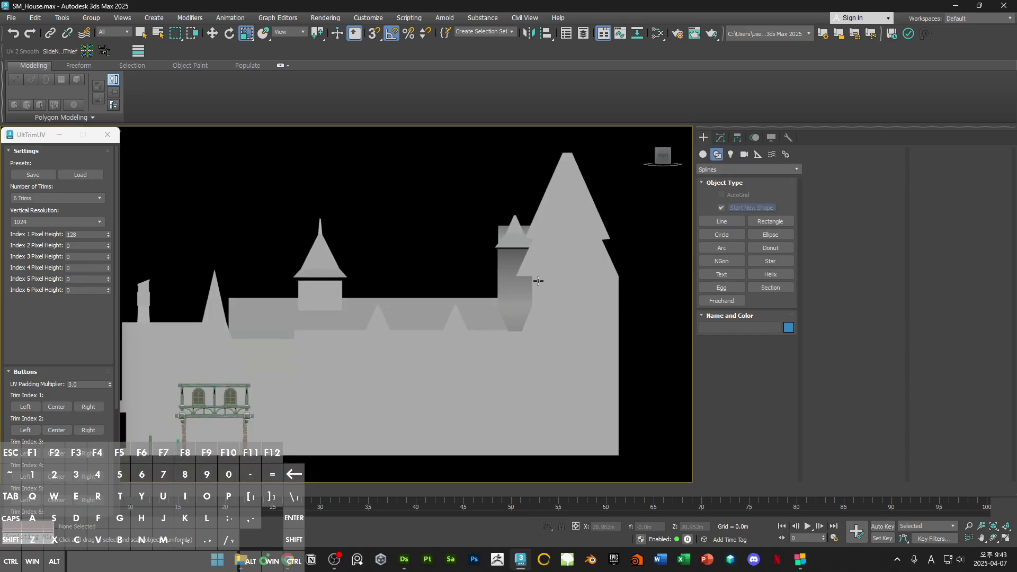
pyautogui.moveTo(286, 427); pyautogui.dragTo(588, 271, button='middle')
pyautogui.scroll(4, 503, 286)
pyautogui.moveTo(511, 303); pyautogui.dragTo(311, 313, button='middle')
pyautogui.scroll(3, 397, 315)
pyautogui.click(594, 301)
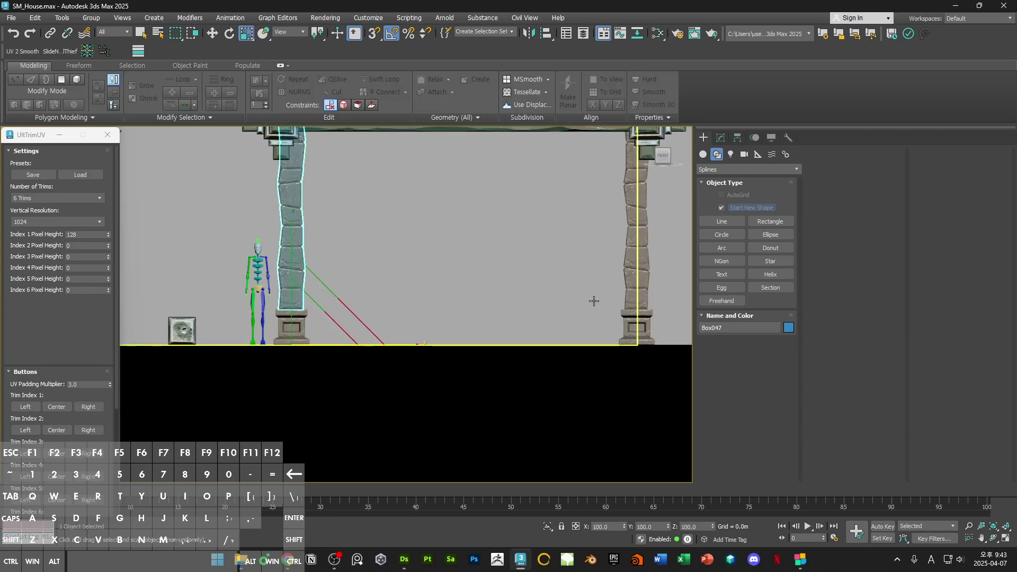
pyautogui.click(732, 224)
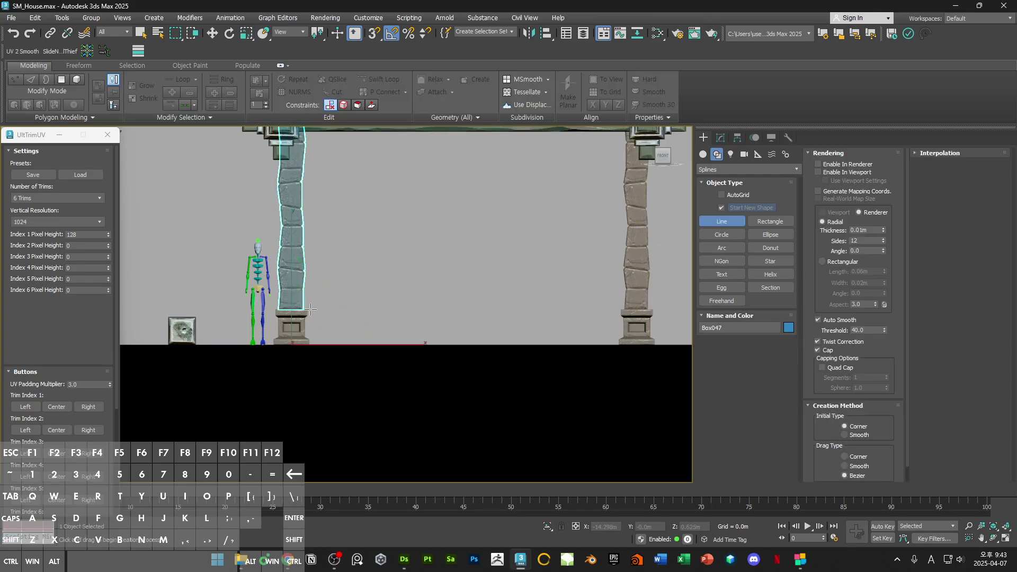
pyautogui.click(628, 307)
pyautogui.press('F3')
pyautogui.rightClick(628, 307)
# Step: Move the new line along Y to the front wall between the pillars, at about Y -10.6 m
pyautogui.moveTo(588, 320); pyautogui.dragTo(550, 286, button='middle')
pyautogui.moveTo(551, 285)
pyautogui.keyDown('alt'); pyautogui.mouseDown(button='middle')
pyautogui.moveTo(509, 302)
pyautogui.moveTo(415, 267)
pyautogui.mouseUp(button='middle'); pyautogui.keyUp('alt')
pyautogui.press('w')
pyautogui.scroll(-5, 494, 302)
pyautogui.moveTo(334, 221); pyautogui.dragTo(443, 313)
pyautogui.press('F3')
pyautogui.scroll(10, 439, 315)
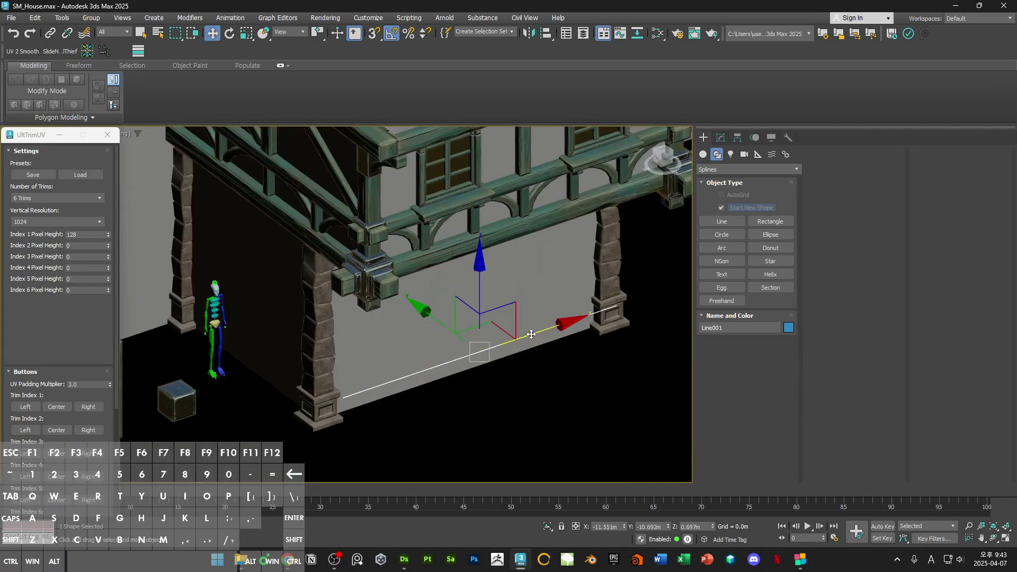
pyautogui.keyDown('alt'); pyautogui.moveTo(482, 326); pyautogui.dragTo(638, 319, button='middle'); pyautogui.keyUp('alt')
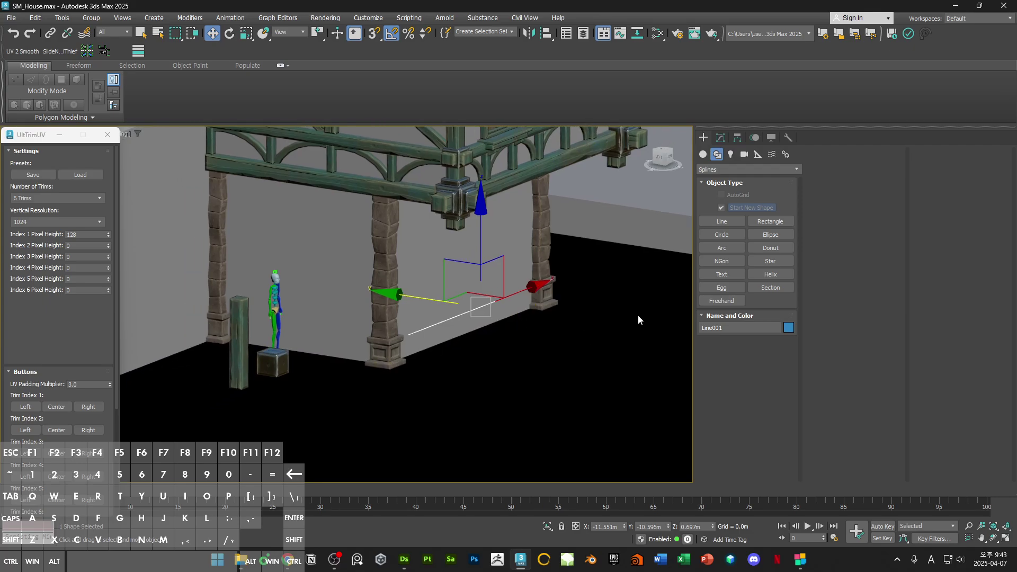
# Step: Add a vertex near the line's left end and raise the end vertex along the left front pillar, angling the line upward there
pyautogui.press('f')
pyautogui.click(720, 138)
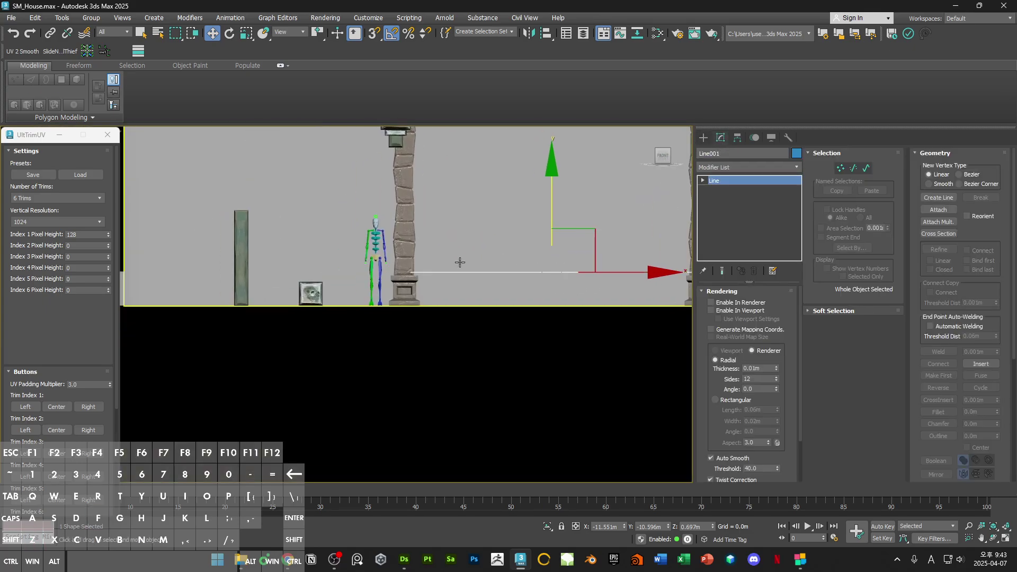
pyautogui.scroll(2, 418, 283)
pyautogui.press('1')
pyautogui.moveTo(434, 286); pyautogui.dragTo(372, 300, button='middle')
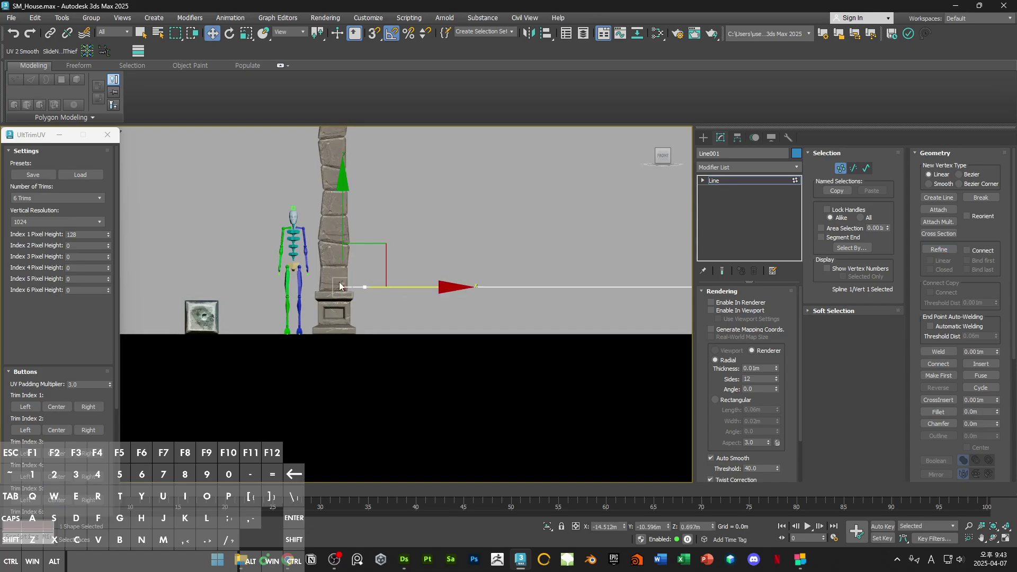
pyautogui.scroll(3, 339, 287)
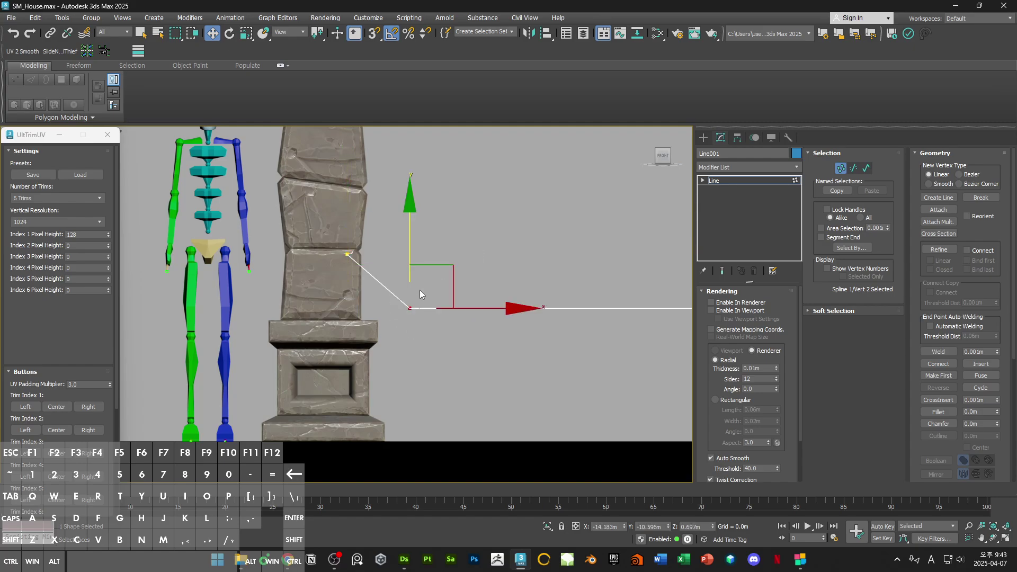
pyautogui.moveTo(389, 321); pyautogui.dragTo(346, 302, button='middle')
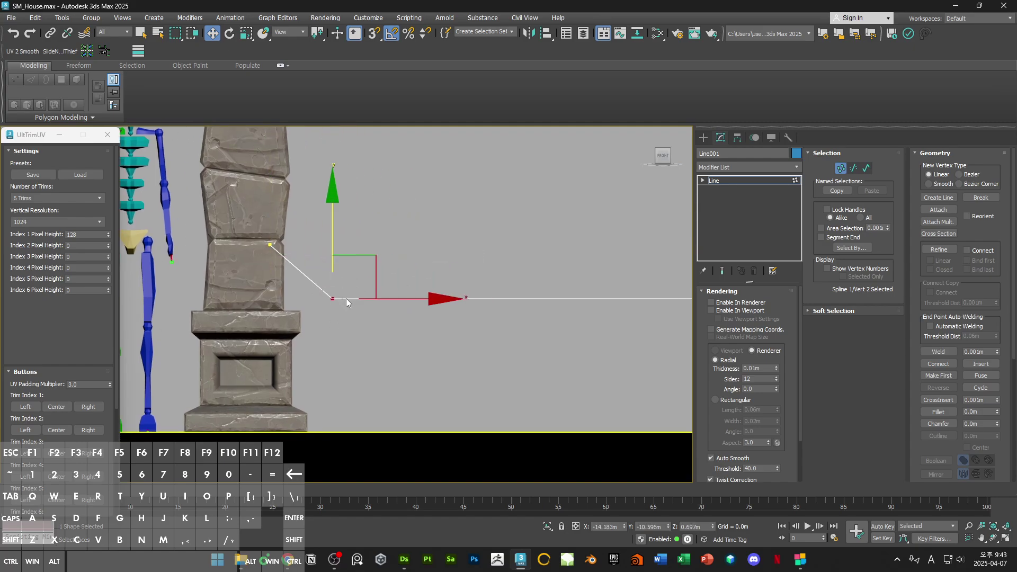
# Step: Convert the bend vertex to Bezier, then rotate its handles level and shorten them so the line curves up to the pillar
pyautogui.rightClick(335, 303)
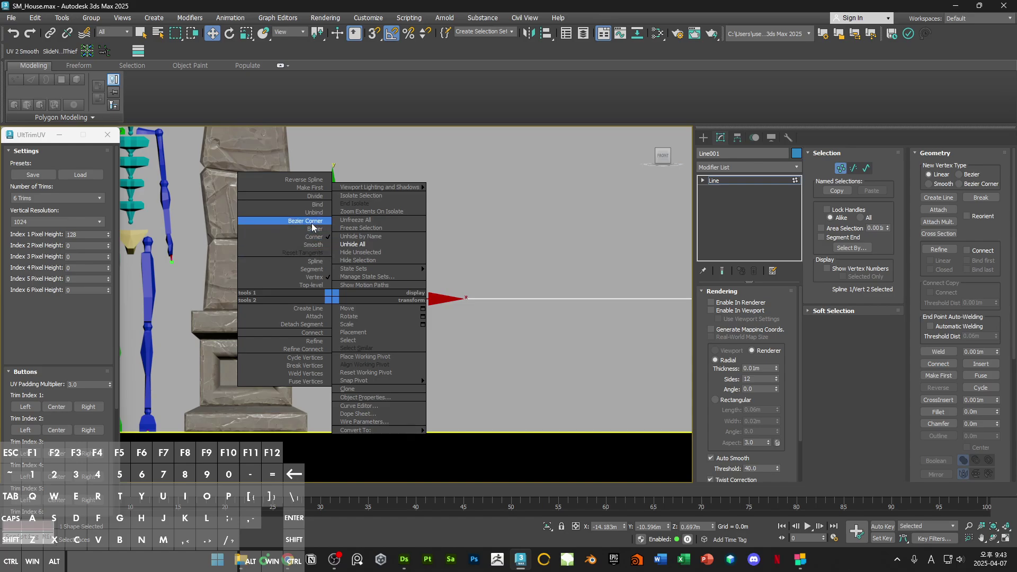
pyautogui.click(312, 221)
pyautogui.rightClick(341, 291)
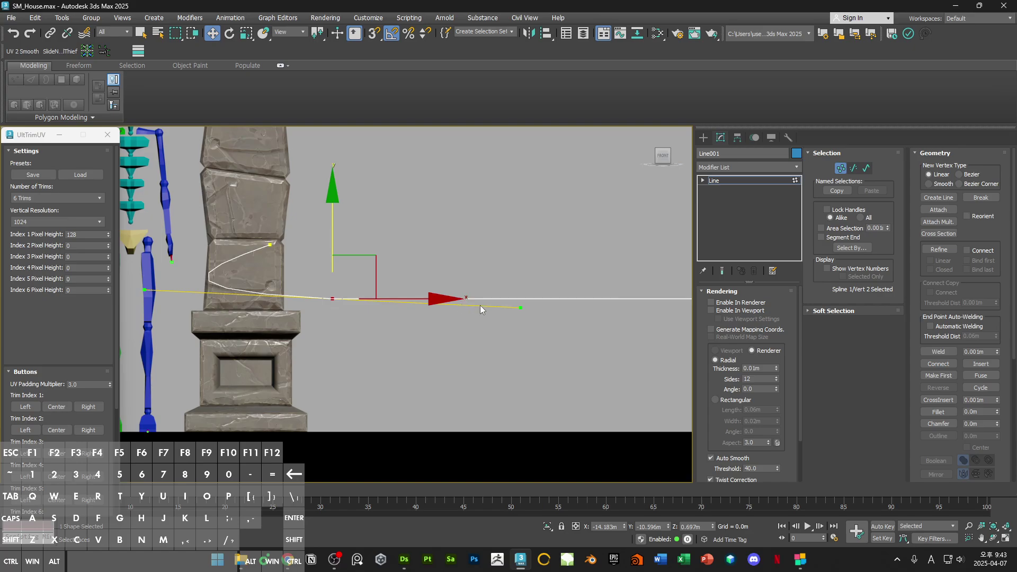
pyautogui.press('e')
pyautogui.moveTo(430, 275); pyautogui.dragTo(429, 276)
pyautogui.press('r')
pyautogui.moveTo(367, 282); pyautogui.dragTo(367, 303)
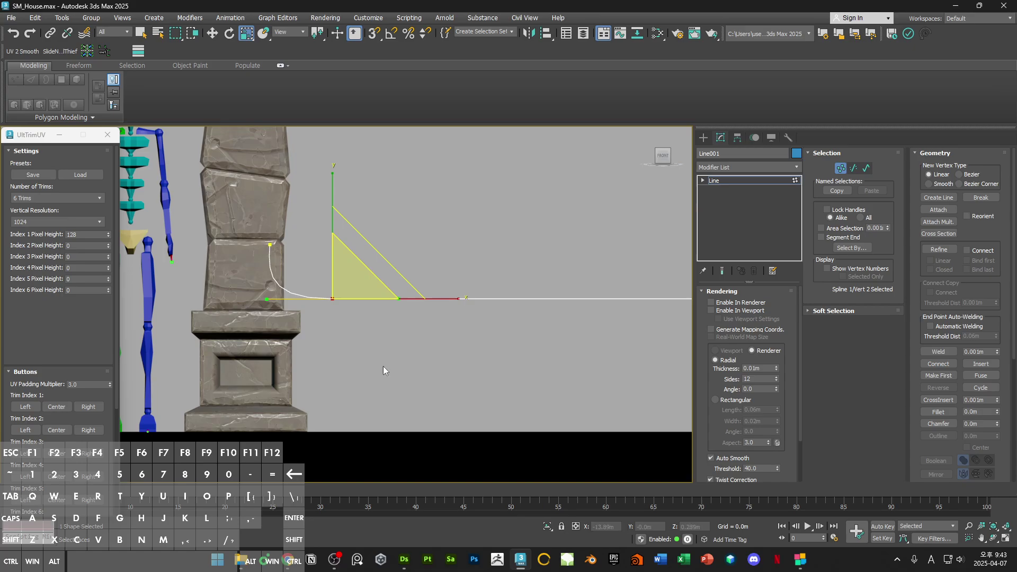
# Step: Move the two curve vertices slightly along X so the raised end meets the edge of the left front pillar
pyautogui.moveTo(255, 228); pyautogui.dragTo(341, 321)
pyautogui.press('w')
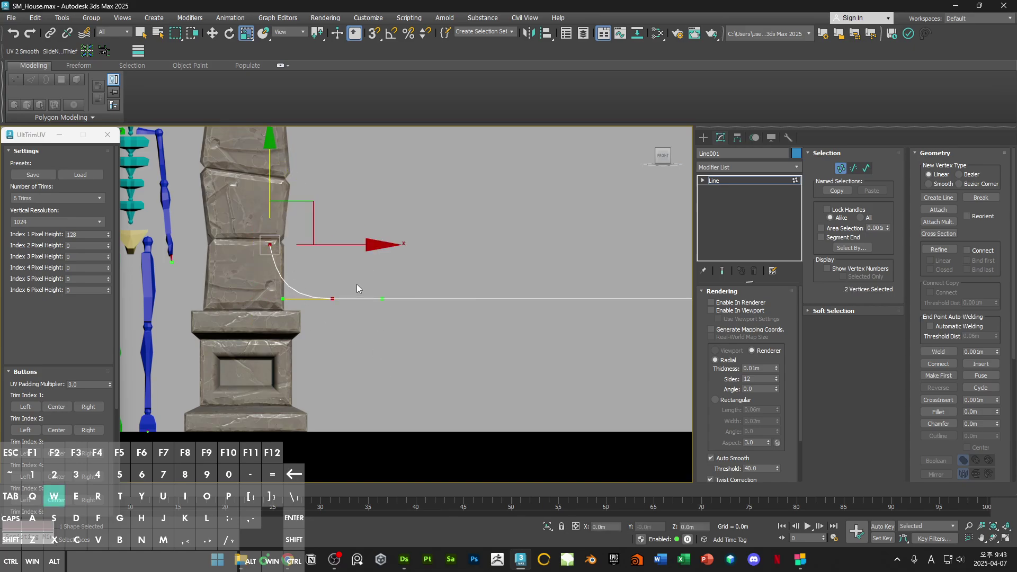
pyautogui.moveTo(372, 244); pyautogui.dragTo(377, 242)
pyautogui.keyDown('ctrl'); pyautogui.keyDown('alt'); pyautogui.moveTo(376, 241); pyautogui.dragTo(409, 293, button='middle'); pyautogui.keyUp('alt'); pyautogui.keyUp('ctrl')
pyautogui.press('1')
# Step: Add a Spline Mirror modifier to the line on the X axis with Flip enabled, repeating the curved end at the opposite pillar
pyautogui.scroll(-2, 409, 294)
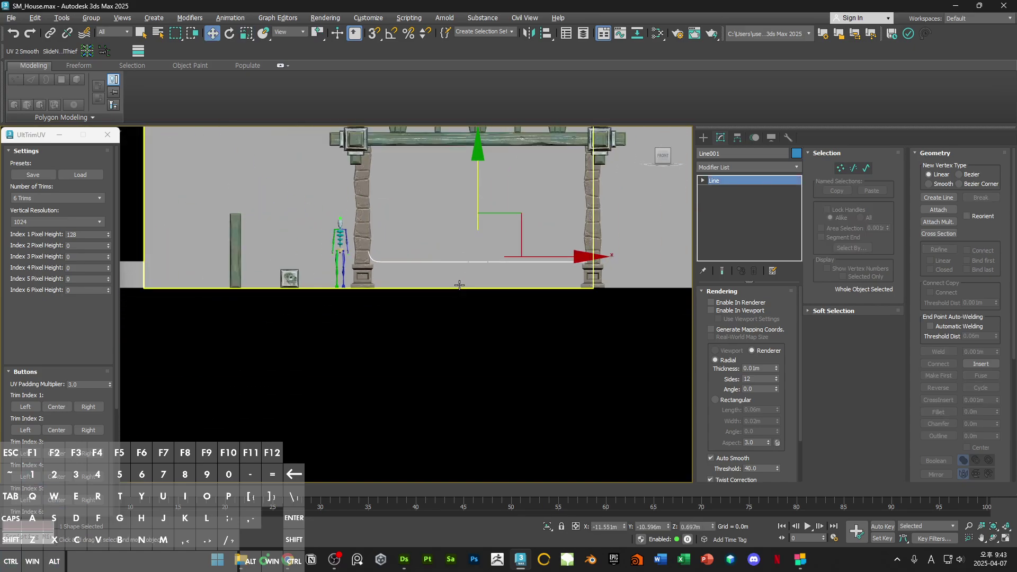
pyautogui.scroll(2, 475, 295)
pyautogui.click(722, 170)
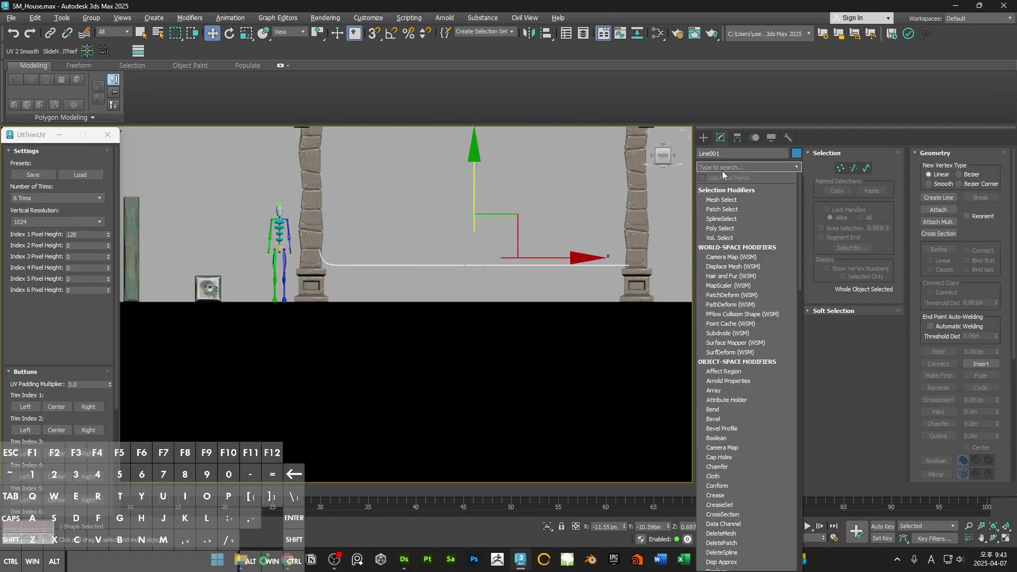
pyautogui.write('splin')
pyautogui.click(713, 229)
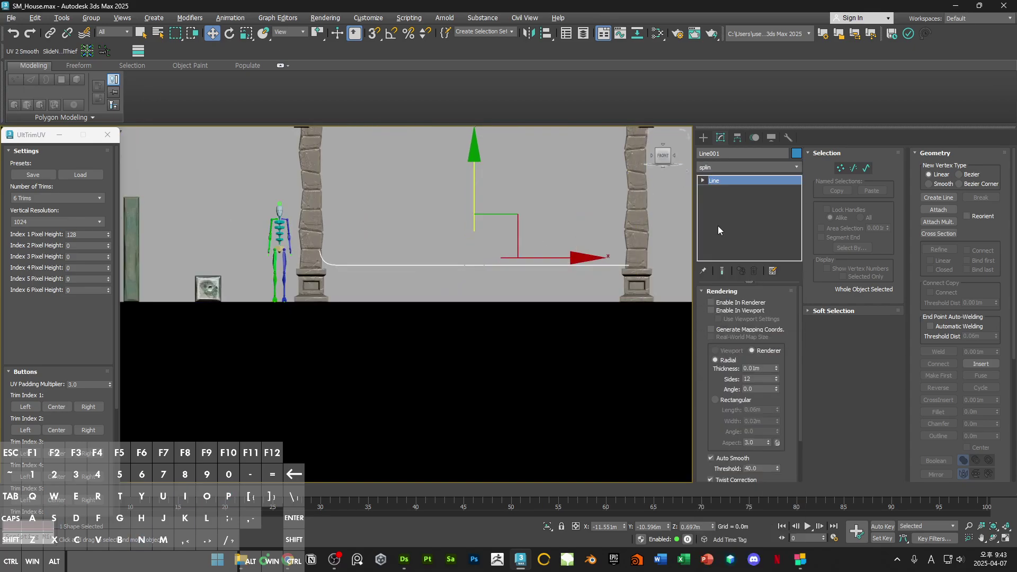
pyautogui.scroll(2, 575, 281)
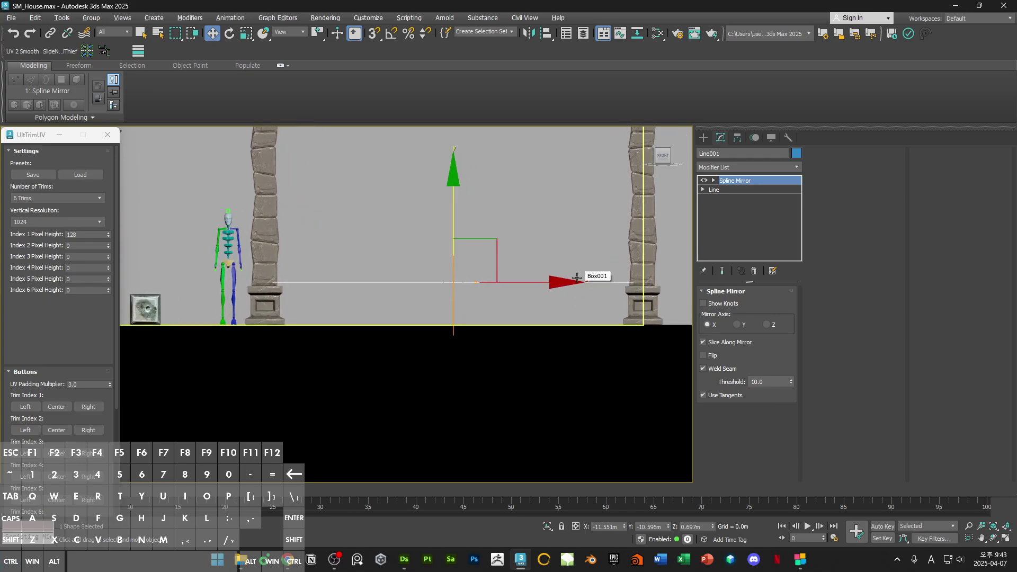
pyautogui.click(710, 357)
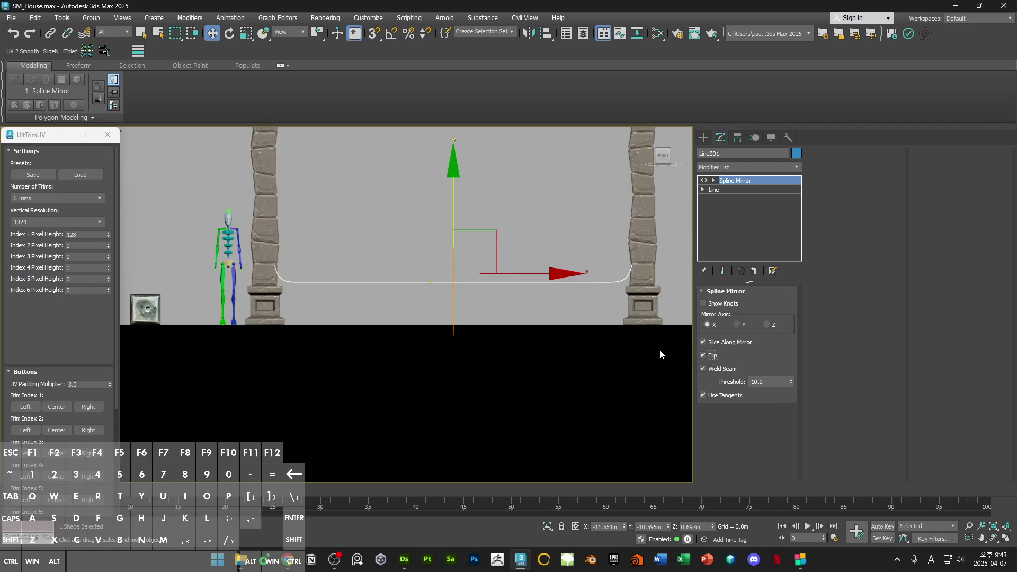
pyautogui.click(519, 397)
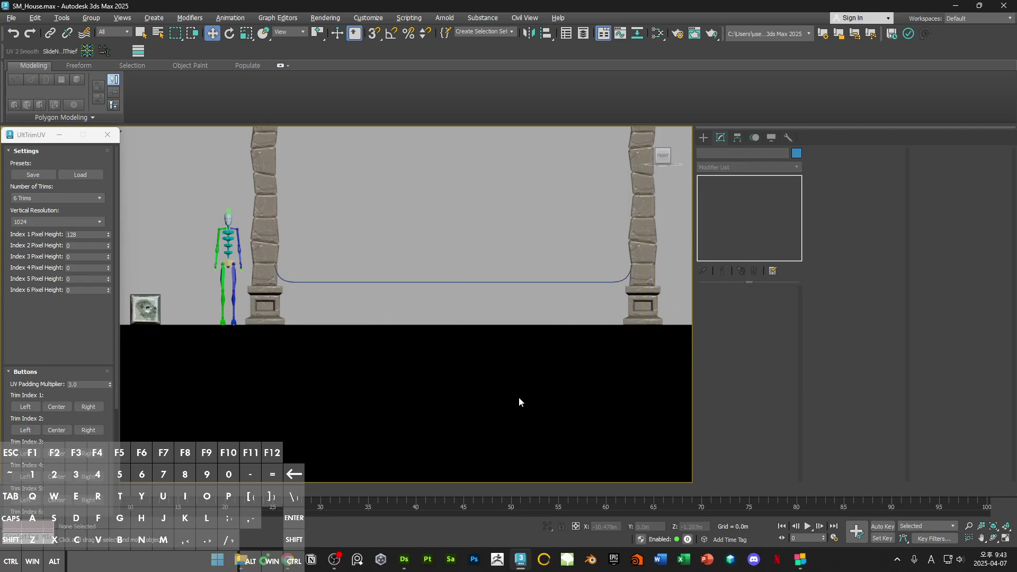
# Step: Start a new Line spline and show the front view in wireframe around the area between the front pillars
pyautogui.click(615, 283)
pyautogui.click(703, 137)
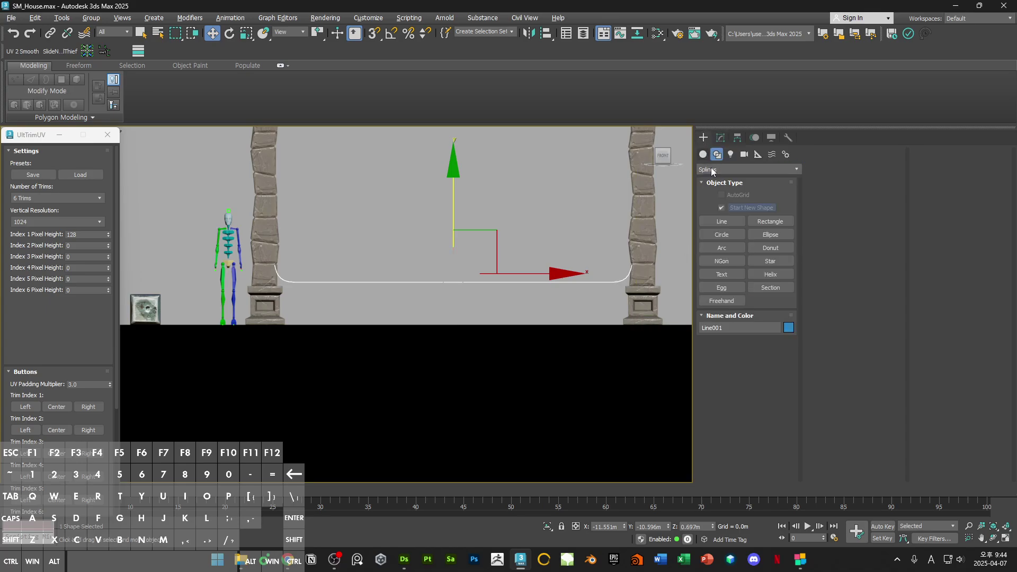
pyautogui.click(722, 221)
pyautogui.keyDown('alt'); pyautogui.moveTo(484, 295); pyautogui.dragTo(503, 326, button='middle'); pyautogui.keyUp('alt')
pyautogui.press('f')
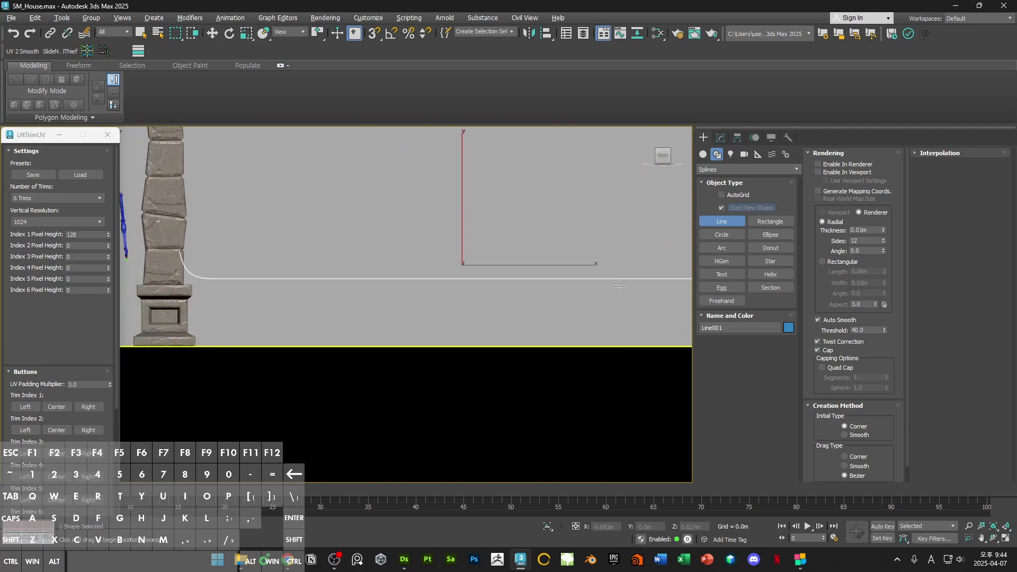
pyautogui.press('F3')
pyautogui.scroll(-2, 474, 291)
pyautogui.moveTo(475, 290); pyautogui.dragTo(524, 299, button='middle')
pyautogui.scroll(4, 463, 270)
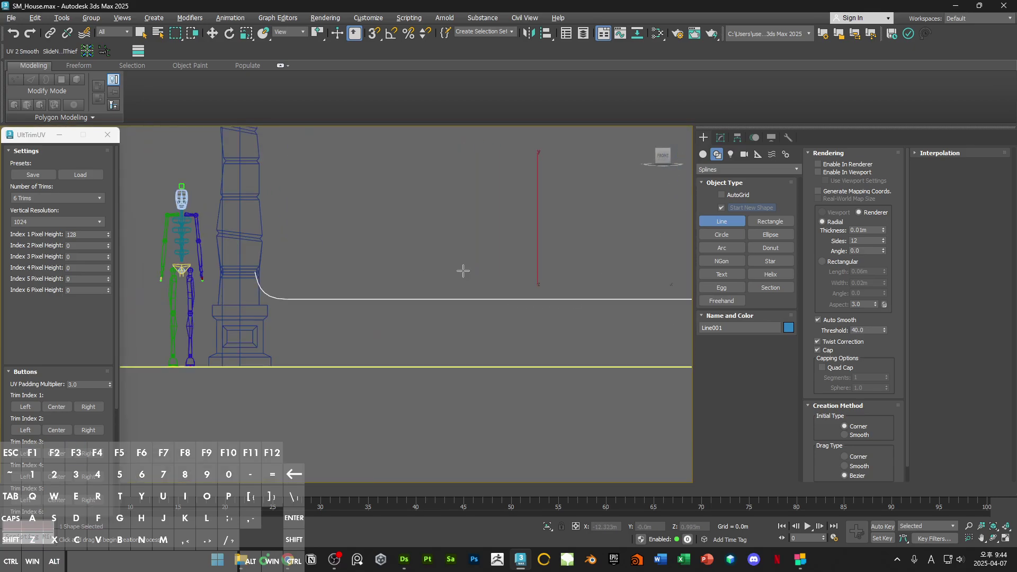
pyautogui.click(447, 249)
pyautogui.click(482, 251)
pyautogui.scroll(3, 481, 260)
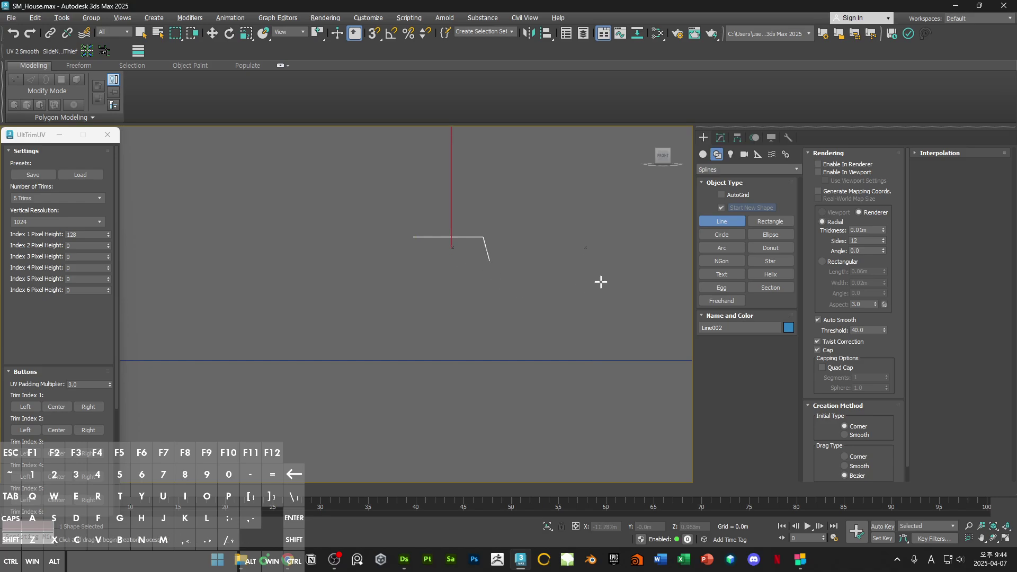
pyautogui.press('Delete')
# Step: Draw an open stepped moulding profile about 0.4 m tall with a flat top, angled insets and a short flat bottom edge
pyautogui.click(405, 237)
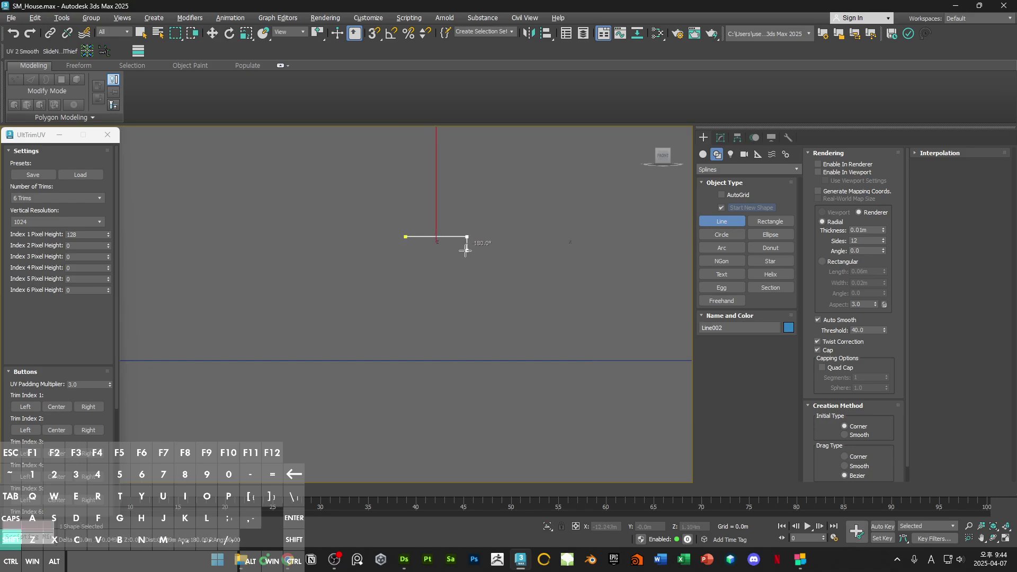
pyautogui.keyDown('shift'); pyautogui.click(466, 255); pyautogui.keyUp('shift')
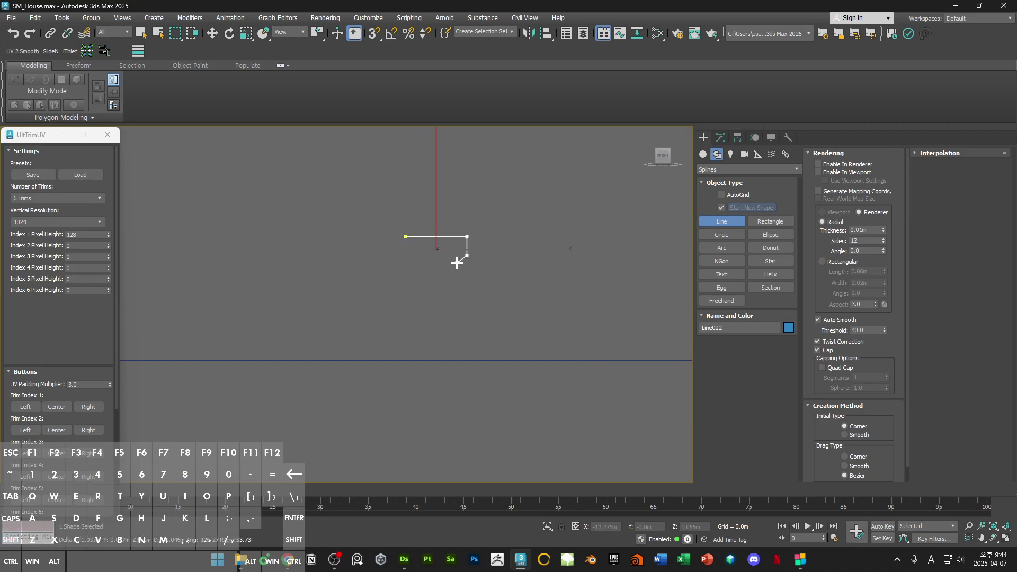
pyautogui.keyDown('shift'); pyautogui.click(453, 306); pyautogui.keyUp('shift')
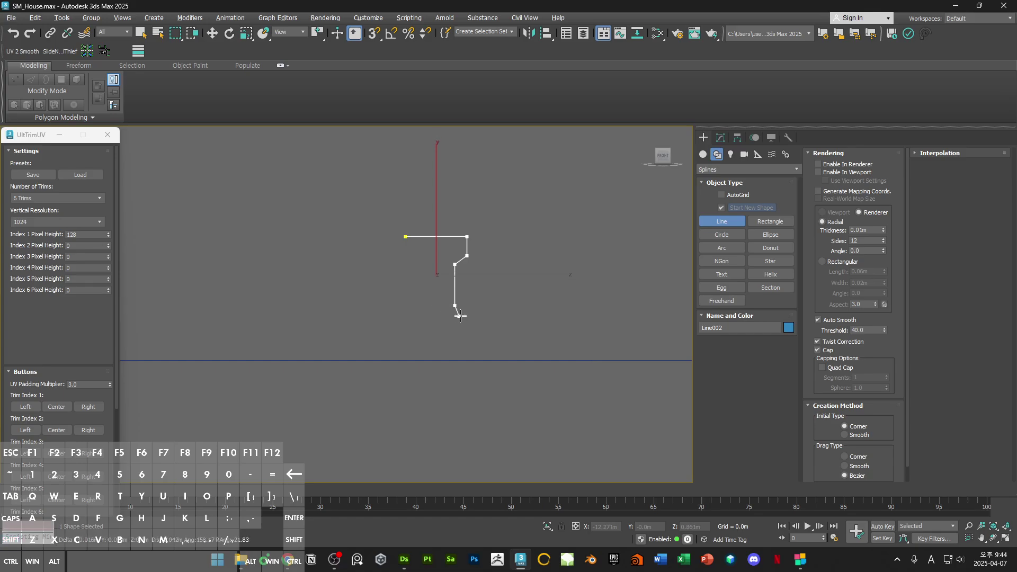
pyautogui.click(429, 319)
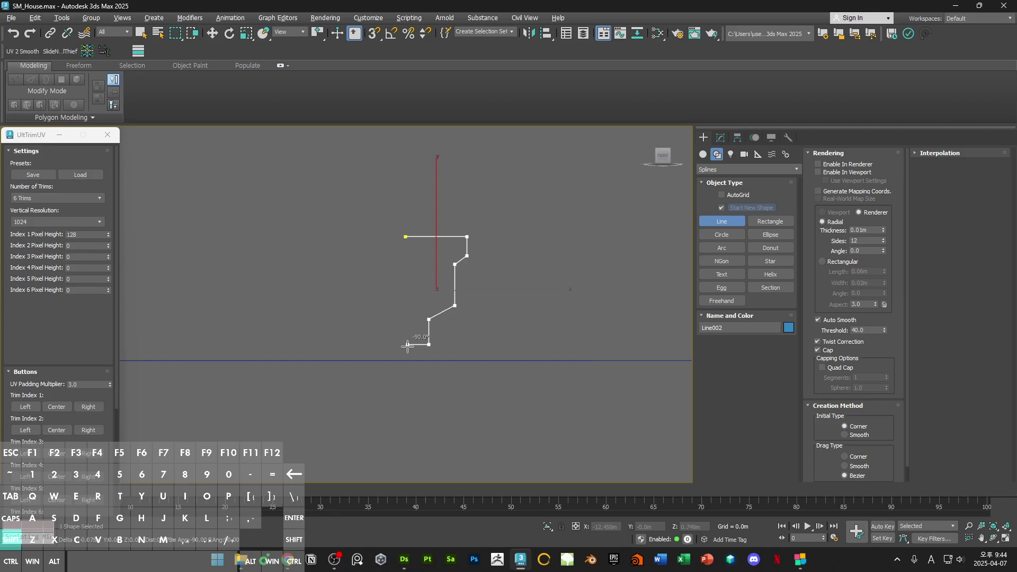
pyautogui.press('w')
# Step: Move the profile's top starting vertex along X, snapping it into vertical alignment with the bottom end vertex
pyautogui.press('1')
pyautogui.click(407, 237)
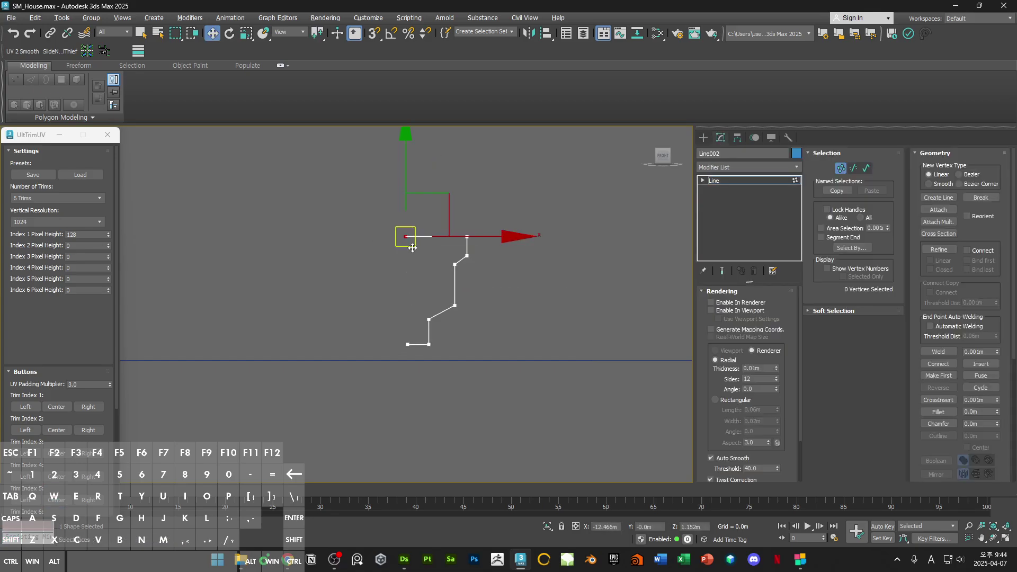
pyautogui.moveTo(405, 346); pyautogui.dragTo(407, 346)
pyautogui.press('s')
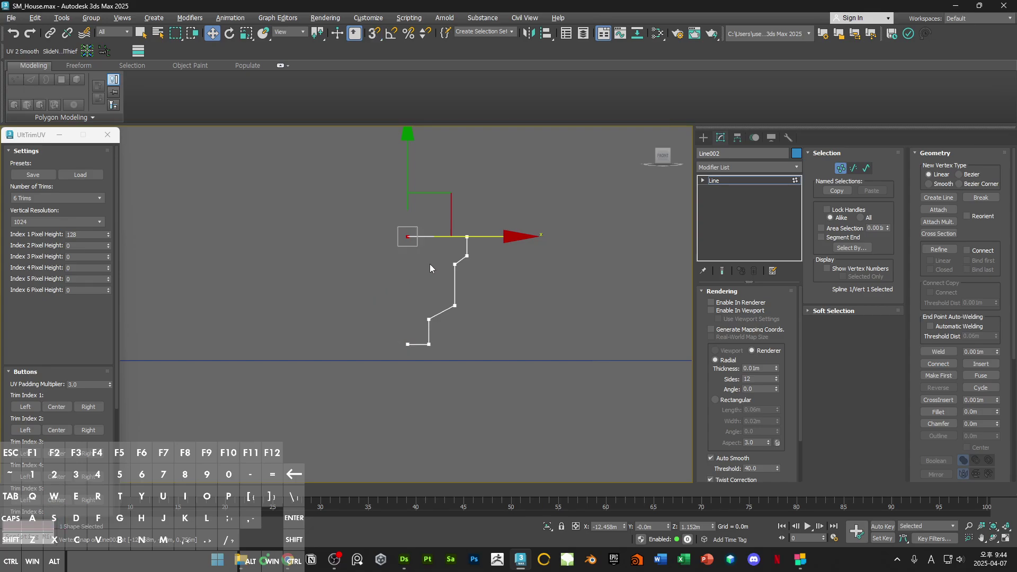
# Step: Move the stepped profile along Y in front of the front wall, at about Y -12 m, and select the curved line between the pillars
pyautogui.scroll(-8, 443, 254)
pyautogui.keyDown('alt'); pyautogui.moveTo(438, 312); pyautogui.dragTo(484, 329, button='middle'); pyautogui.keyUp('alt')
pyautogui.press('1')
pyautogui.scroll(-4, 461, 274)
pyautogui.press('F3')
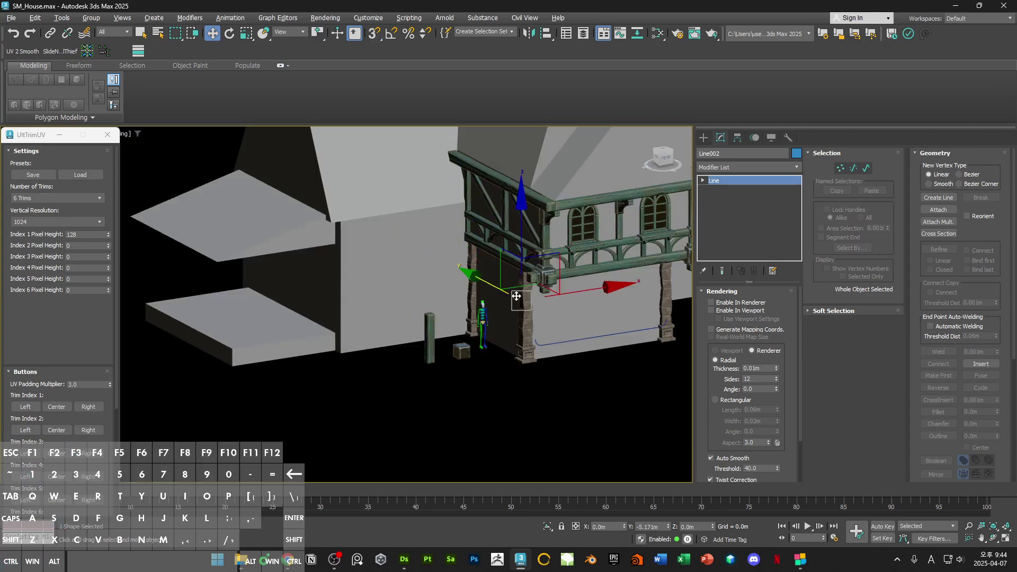
pyautogui.scroll(6, 572, 296)
pyautogui.scroll(3, 548, 330)
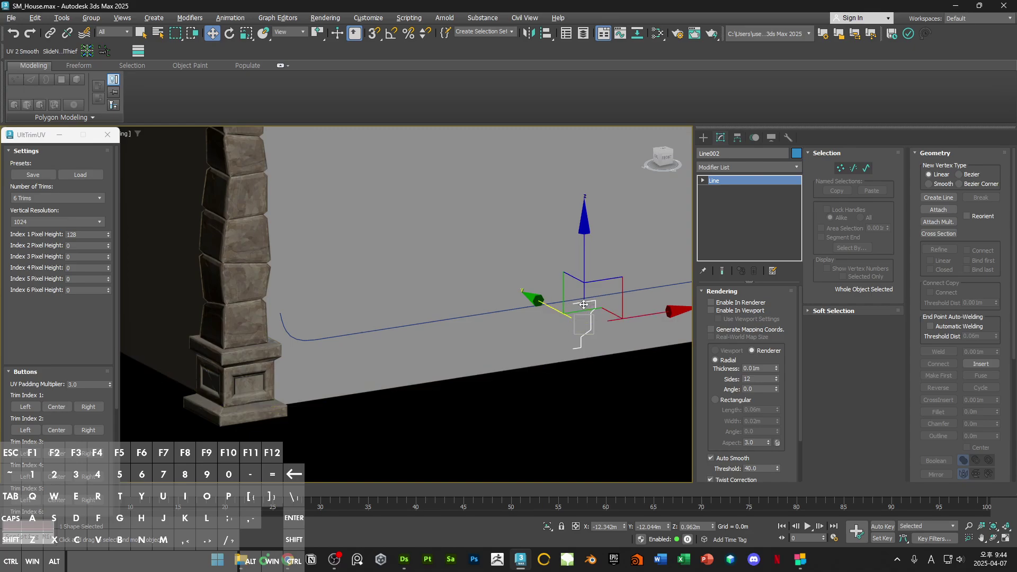
pyautogui.click(516, 307)
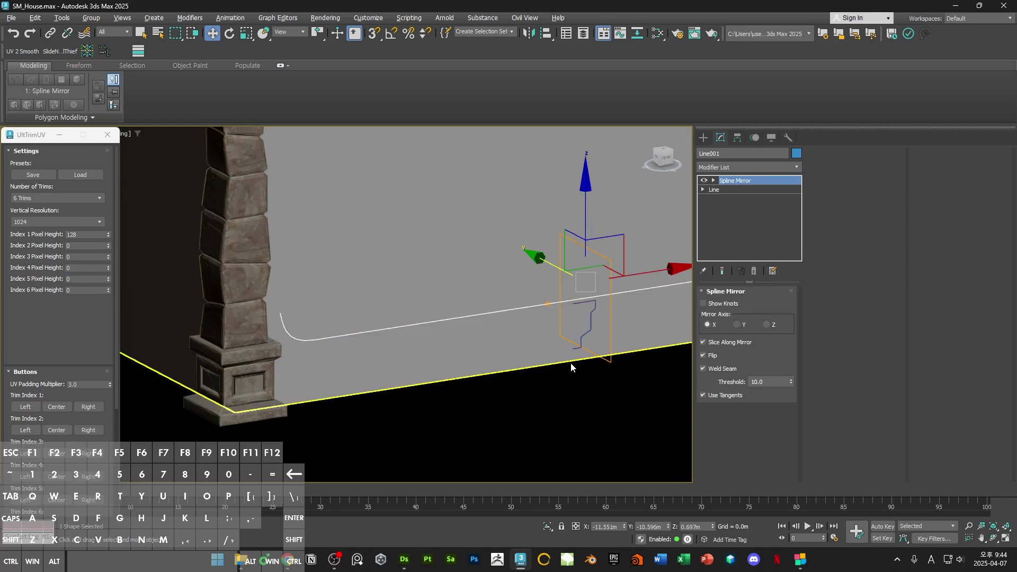
pyautogui.click(572, 347)
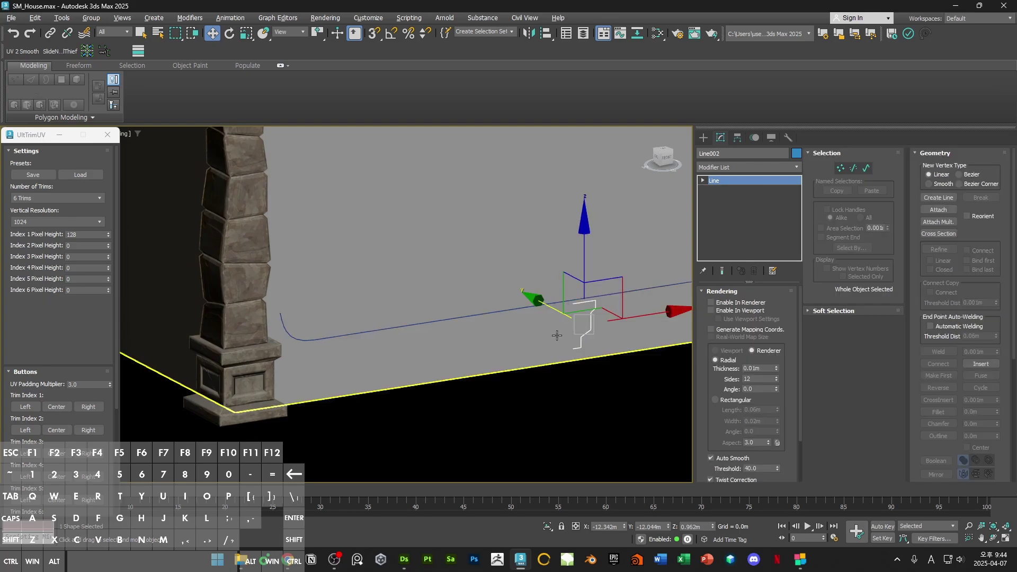
pyautogui.click(530, 307)
pyautogui.click(737, 167)
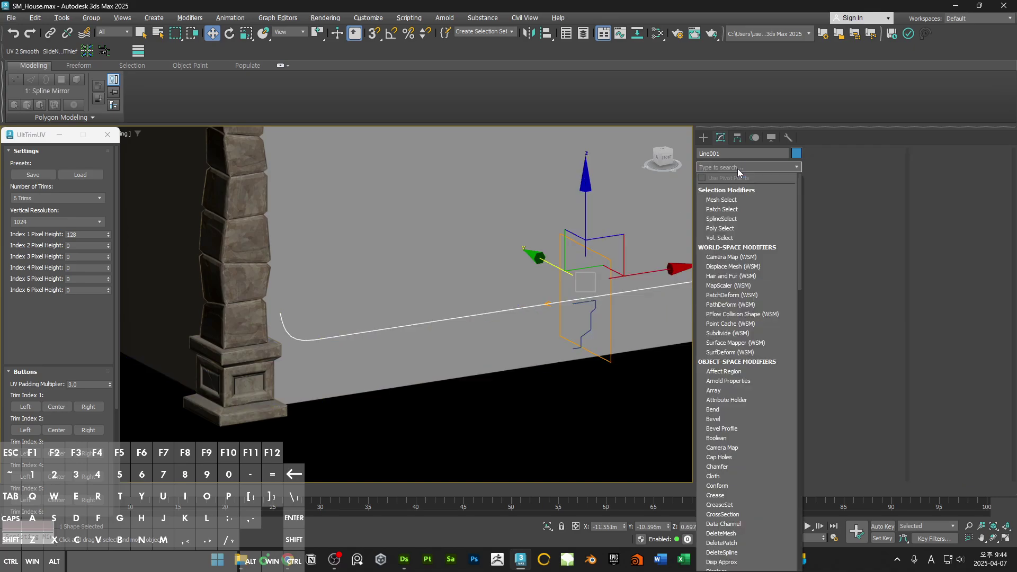
pyautogui.write('bevel')
pyautogui.press('Return')
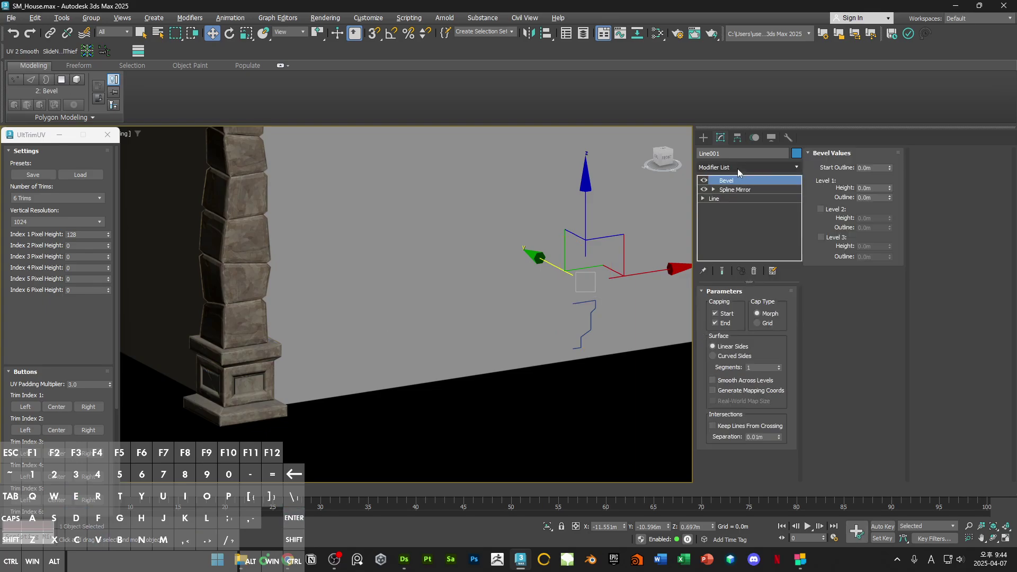
pyautogui.hotkey('ctrl', 'z')
# Step: Apply a Bevel Profile modifier to the curved line between the front pillars
pyautogui.click(737, 168)
pyautogui.write('bevel')
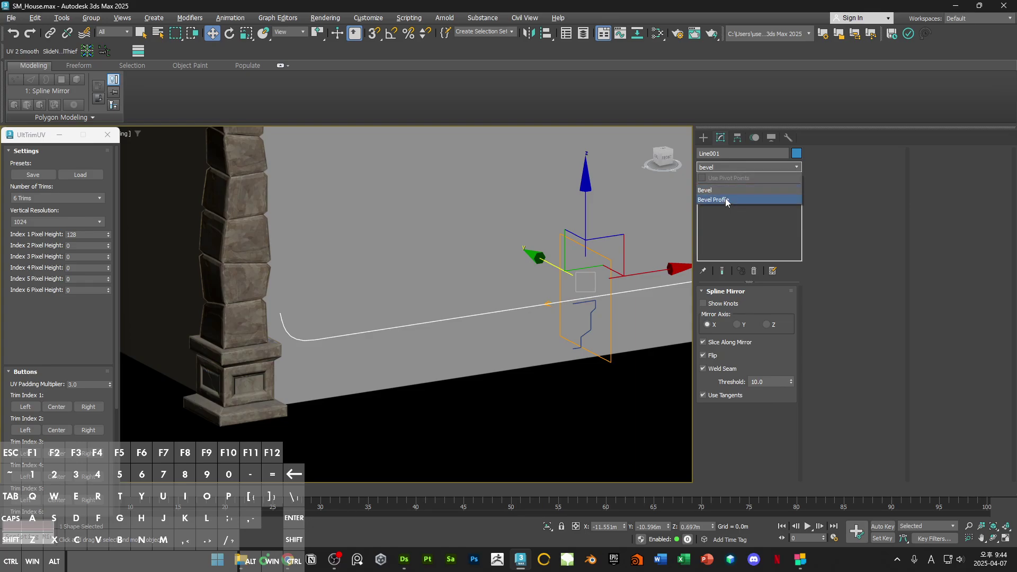
pyautogui.click(720, 199)
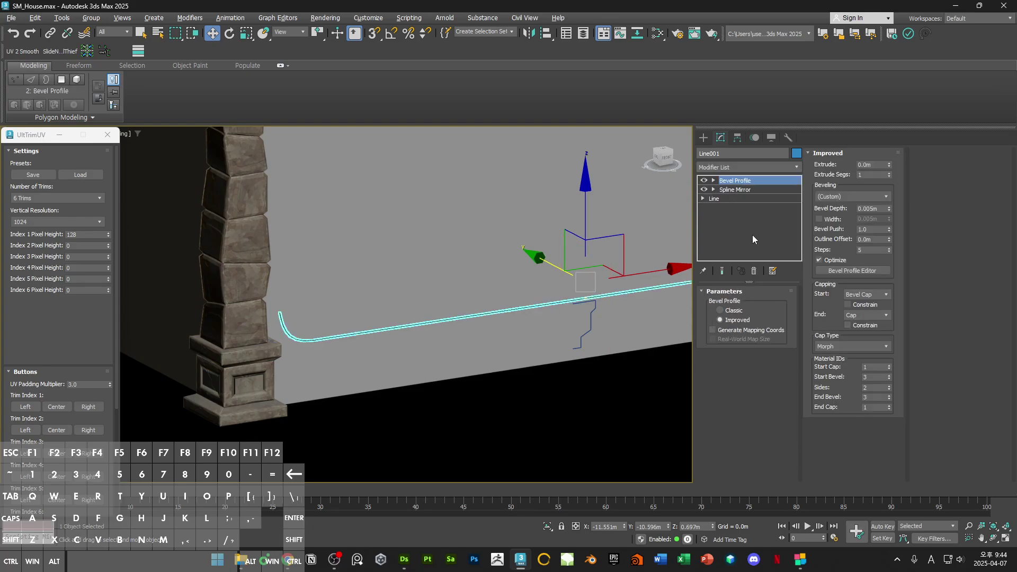
pyautogui.keyDown('alt'); pyautogui.moveTo(508, 307); pyautogui.dragTo(567, 322, button='middle'); pyautogui.keyUp('alt')
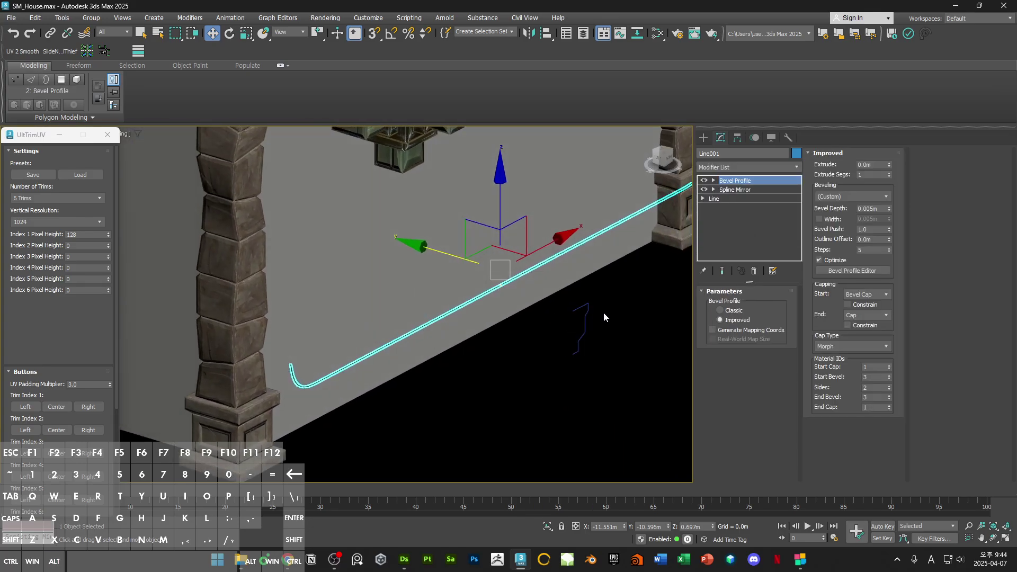
pyautogui.click(831, 272)
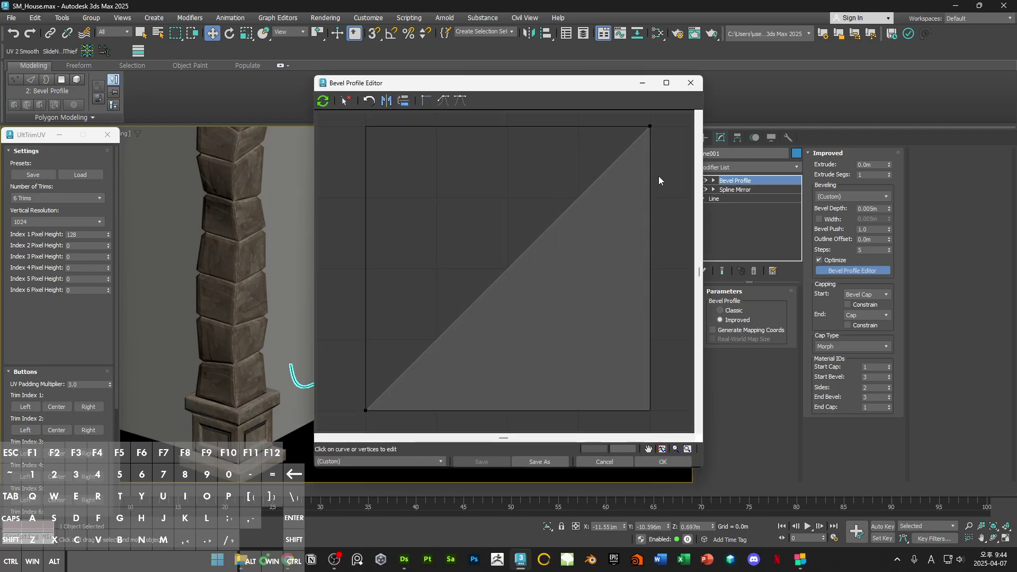
pyautogui.click(689, 84)
pyautogui.keyDown('alt'); pyautogui.moveTo(627, 263); pyautogui.dragTo(591, 287, button='middle'); pyautogui.keyUp('alt')
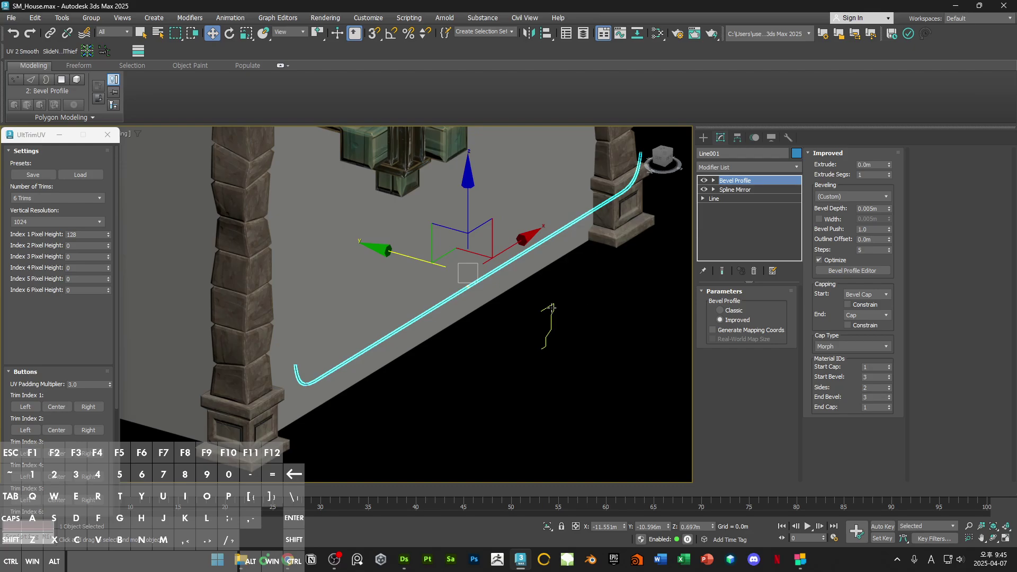
# Step: Switch the Bevel Profile modifier to Classic and pick the stepped line as its profile
pyautogui.click(734, 310)
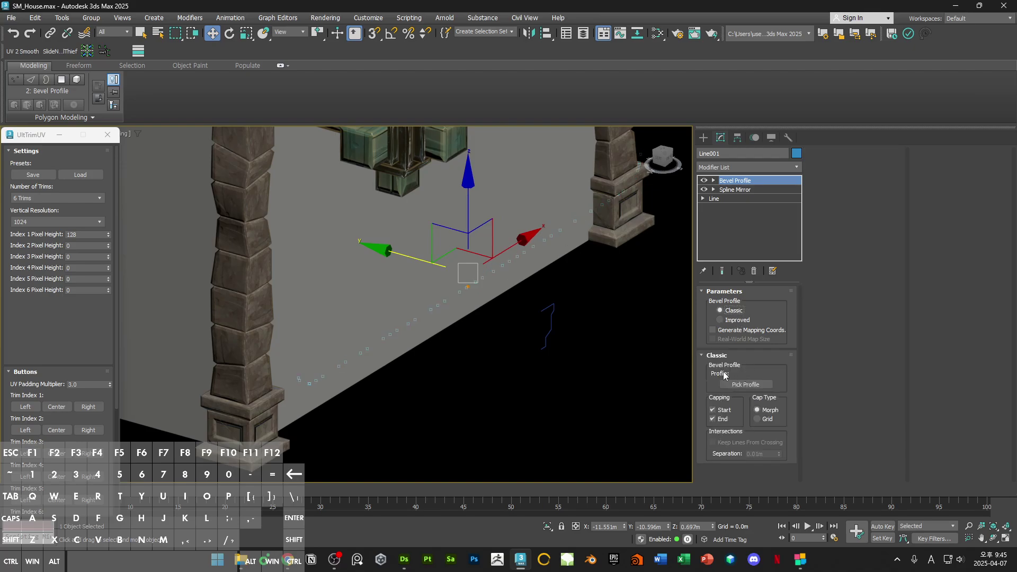
pyautogui.click(739, 384)
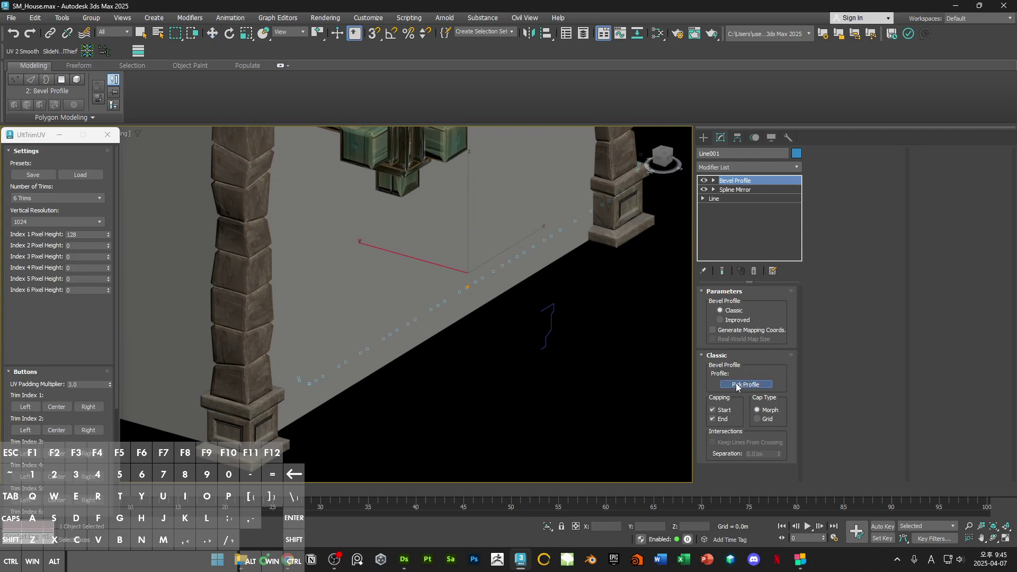
pyautogui.click(548, 332)
pyautogui.keyDown('alt'); pyautogui.moveTo(573, 340); pyautogui.dragTo(662, 238, button='middle'); pyautogui.keyUp('alt')
# Step: Activate the modifier's Profile Gizmo for rotation, turn on angle snap and show the scene in wireframe
pyautogui.click(741, 191)
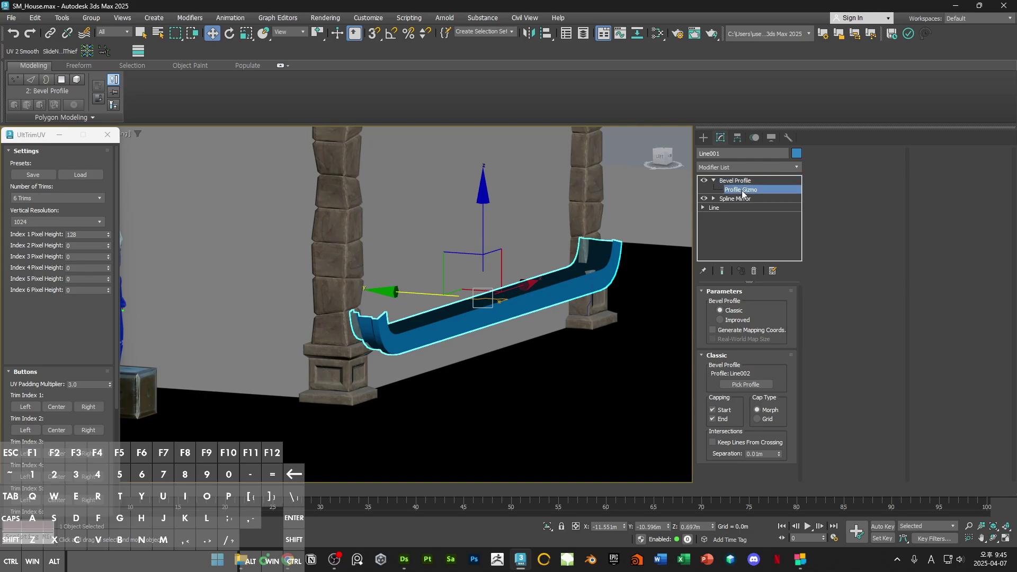
pyautogui.press('e')
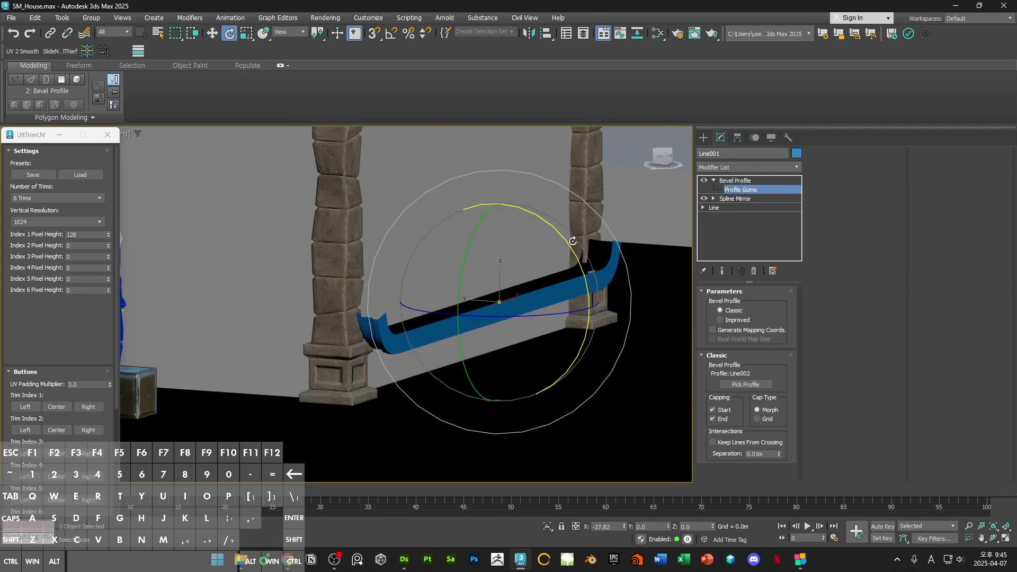
pyautogui.press('a')
pyautogui.press('F3')
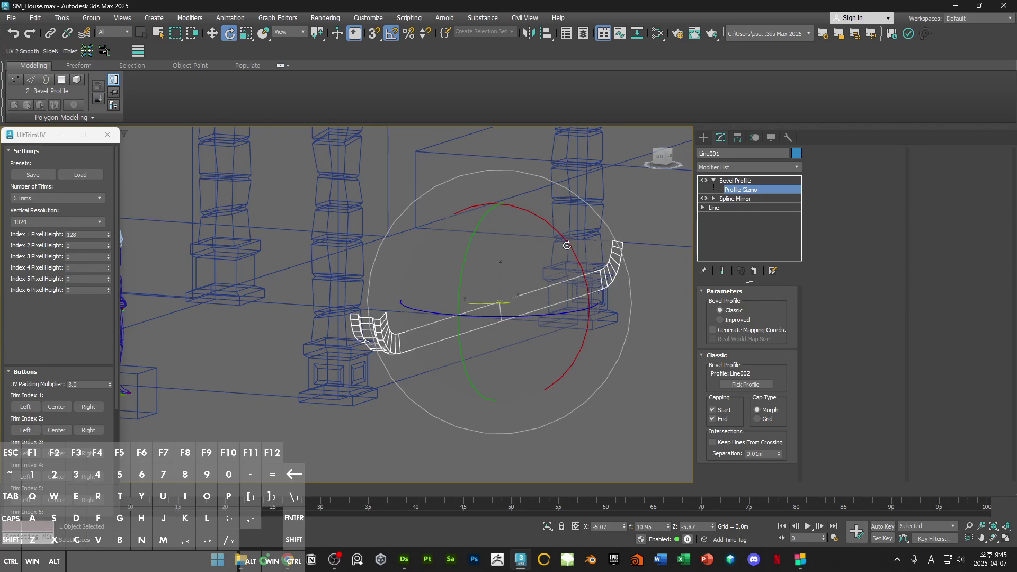
# Step: Try rotating the profile gizmo about its different axes
pyautogui.moveTo(566, 245); pyautogui.dragTo(570, 234)
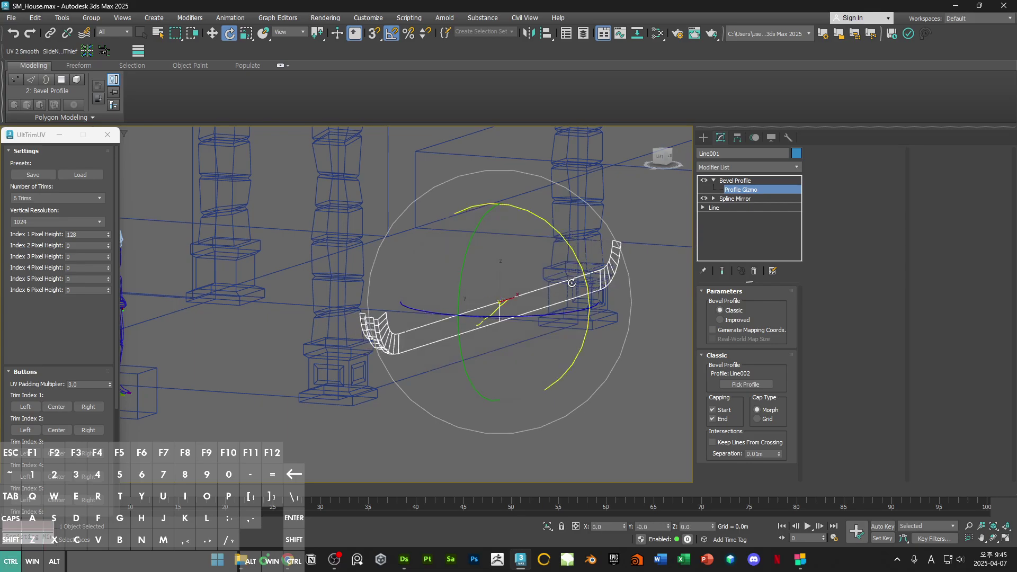
pyautogui.hotkey('ctrl', 'z')
pyautogui.moveTo(556, 313); pyautogui.dragTo(515, 315)
pyautogui.hotkey('ctrl', 'z')
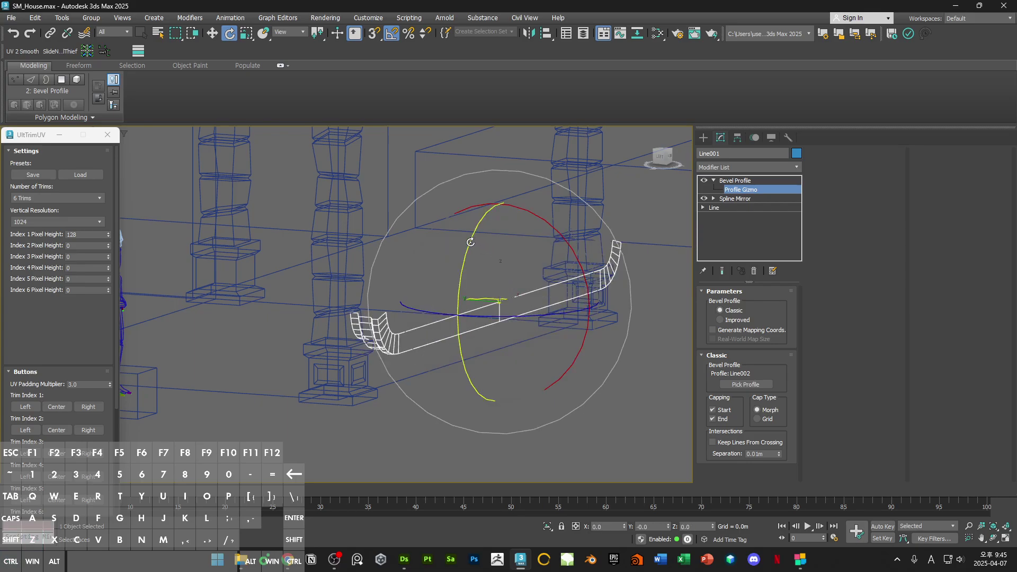
pyautogui.moveTo(470, 242); pyautogui.dragTo(459, 345)
pyautogui.hotkey('ctrl', 'z')
pyautogui.keyDown('alt'); pyautogui.moveTo(593, 300); pyautogui.dragTo(540, 309, button='middle'); pyautogui.keyUp('alt')
pyautogui.press('F3')
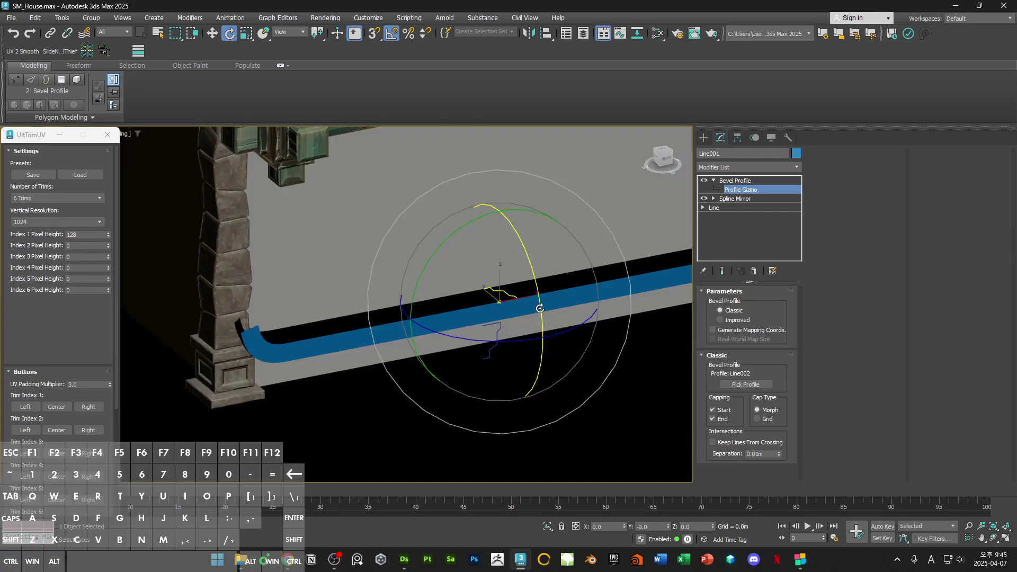
pyautogui.moveTo(540, 309); pyautogui.dragTo(524, 236)
pyautogui.hotkey('ctrl', 'z')
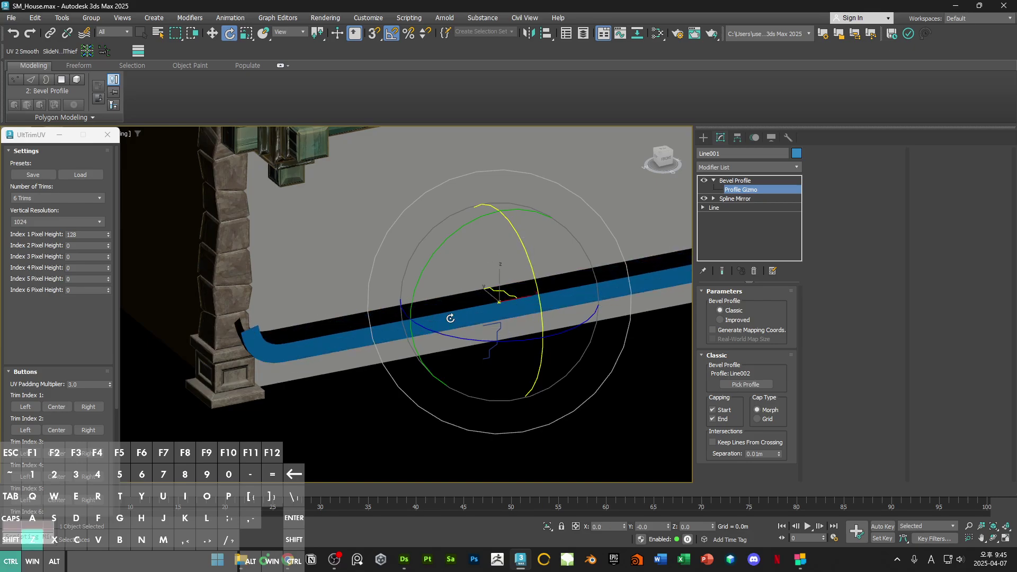
# Step: Rotate the profile gizmo about its vertical axis so the moulding's steps face outward from the front wall
pyautogui.moveTo(459, 333); pyautogui.dragTo(596, 338)
pyautogui.moveTo(598, 343)
pyautogui.keyDown('alt'); pyautogui.mouseDown(button='middle')
pyautogui.moveTo(556, 310)
pyautogui.moveTo(573, 268)
pyautogui.moveTo(603, 315)
pyautogui.moveTo(646, 320)
pyautogui.moveTo(544, 307)
pyautogui.moveTo(536, 338)
pyautogui.moveTo(588, 340)
pyautogui.mouseUp(button='middle'); pyautogui.keyUp('alt')
# Step: Leave the gizmo level and move the whole moulding along Y towards the wall, to Y -10.082 m
pyautogui.press('w')
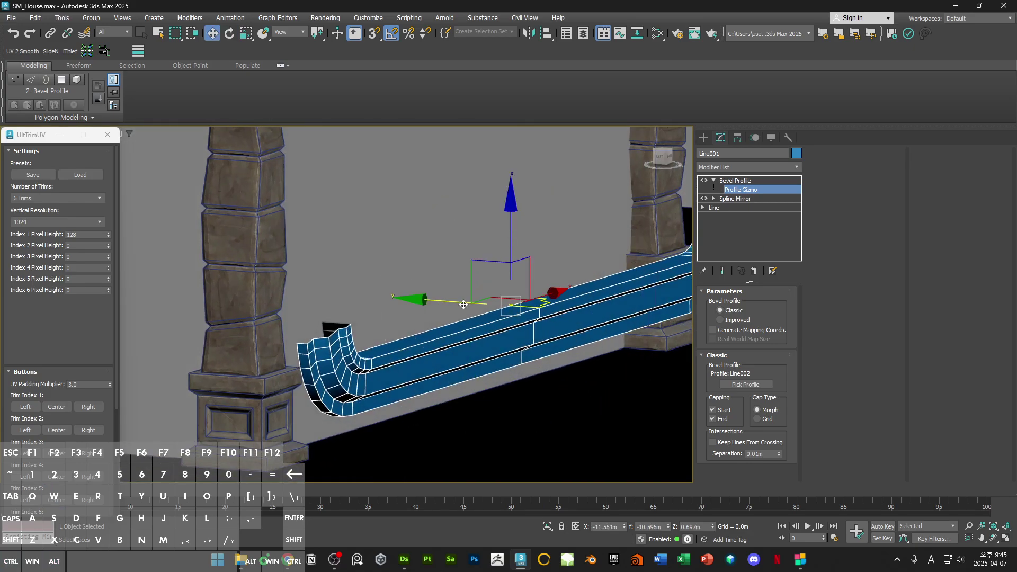
pyautogui.moveTo(463, 304); pyautogui.dragTo(379, 313)
pyautogui.hotkey('ctrl', 'z')
pyautogui.click(745, 181)
pyautogui.keyDown('alt'); pyautogui.moveTo(378, 314); pyautogui.dragTo(676, 216, button='middle'); pyautogui.keyUp('alt')
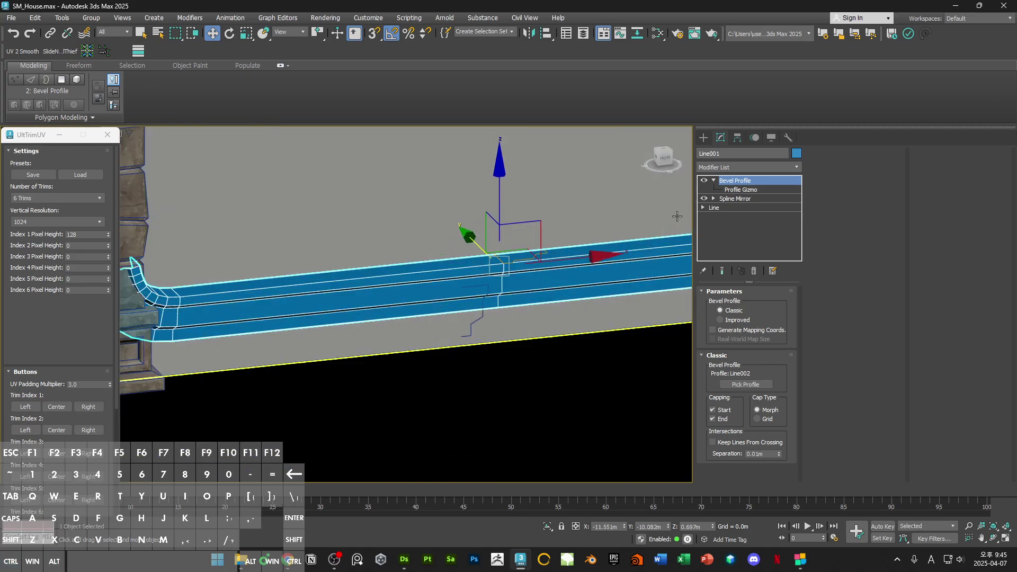
# Step: Shorten the stepped profile line by raising its four lower vertices, and then all six vertices below the top edge
pyautogui.click(466, 336)
pyautogui.scroll(3, 494, 344)
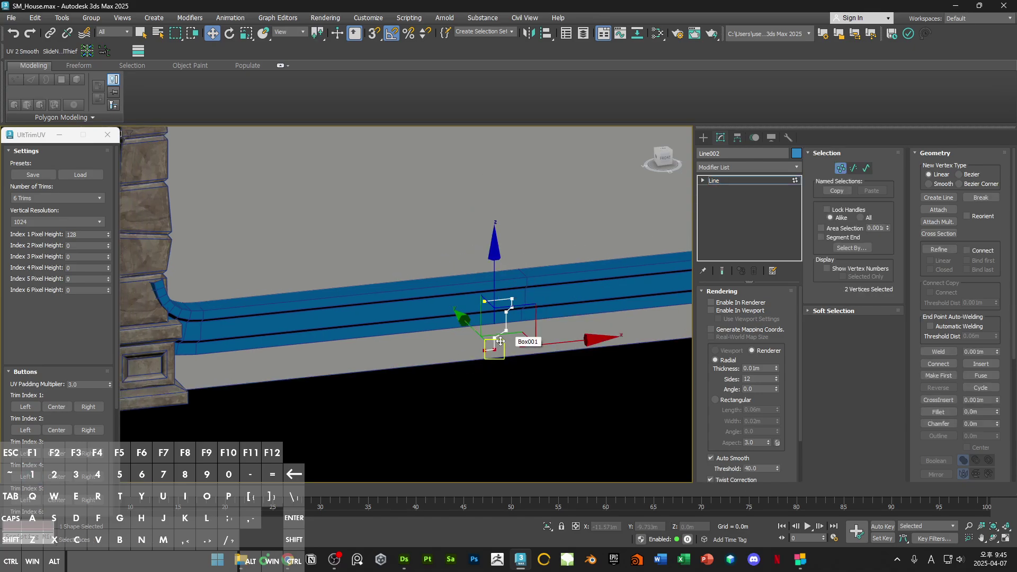
pyautogui.press('f')
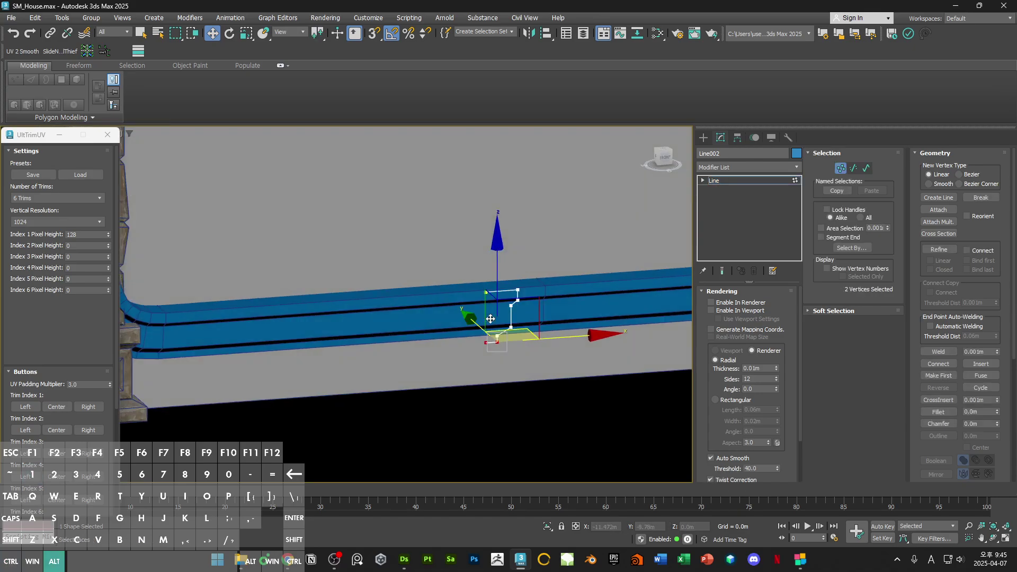
pyautogui.scroll(-6, 592, 292)
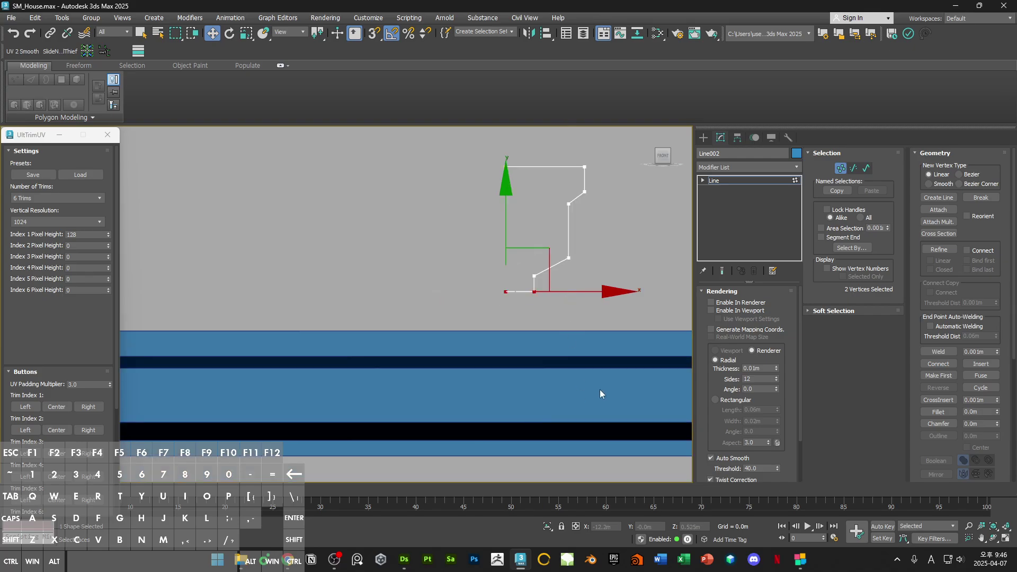
pyautogui.scroll(4, 438, 325)
pyautogui.moveTo(403, 317); pyautogui.dragTo(462, 273)
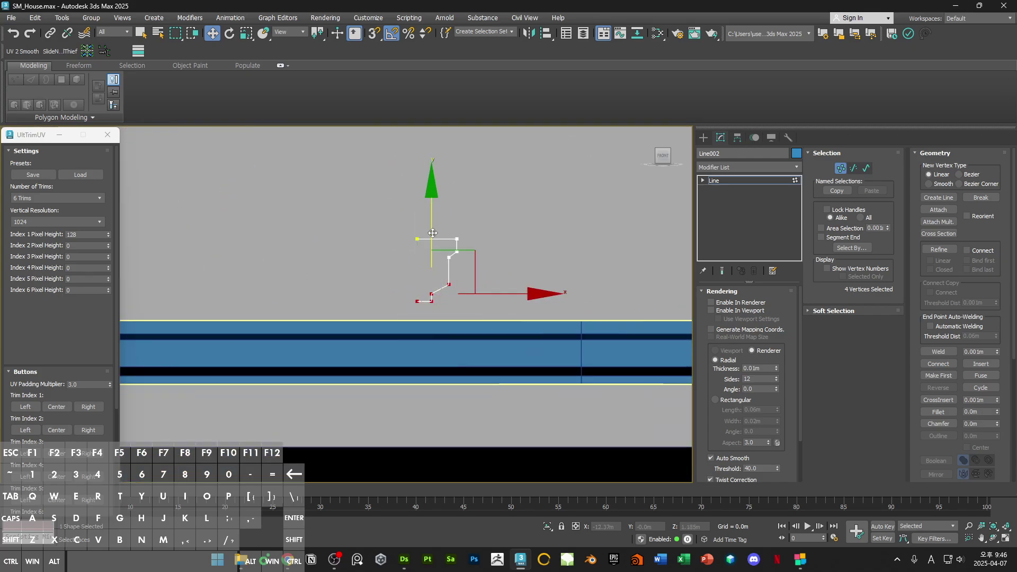
pyautogui.moveTo(433, 234); pyautogui.dragTo(433, 221)
pyautogui.moveTo(399, 314); pyautogui.dragTo(484, 246)
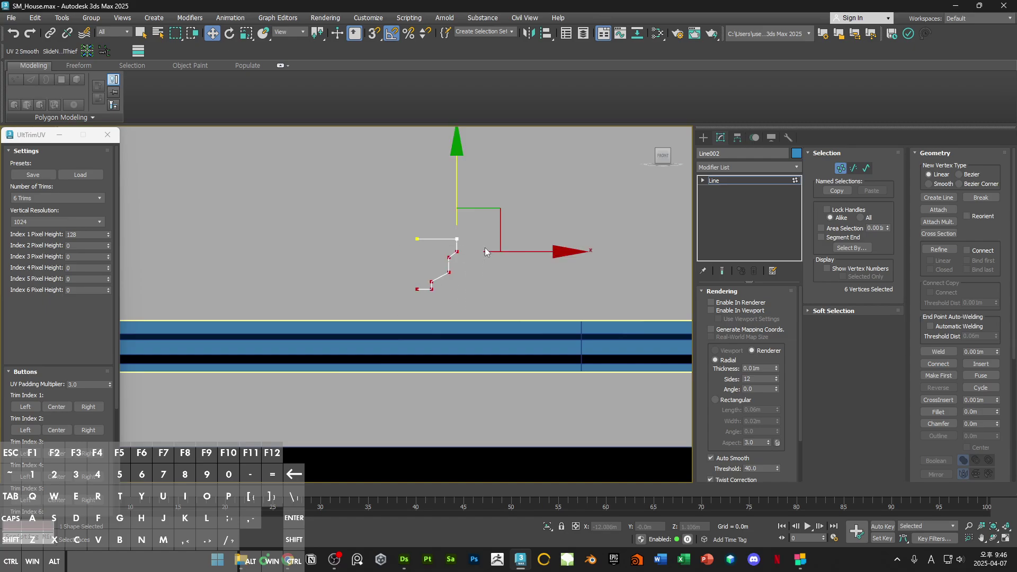
pyautogui.moveTo(459, 193); pyautogui.dragTo(459, 187)
# Step: Select the profile's six outer vertices, excluding the two inner end vertices, and shift them along X to adjust its depth
pyautogui.keyDown('ctrl'); pyautogui.keyDown('alt'); pyautogui.moveTo(464, 266); pyautogui.dragTo(462, 251, button='middle'); pyautogui.keyUp('alt'); pyautogui.keyUp('ctrl')
pyautogui.click(421, 241)
pyautogui.click(445, 242)
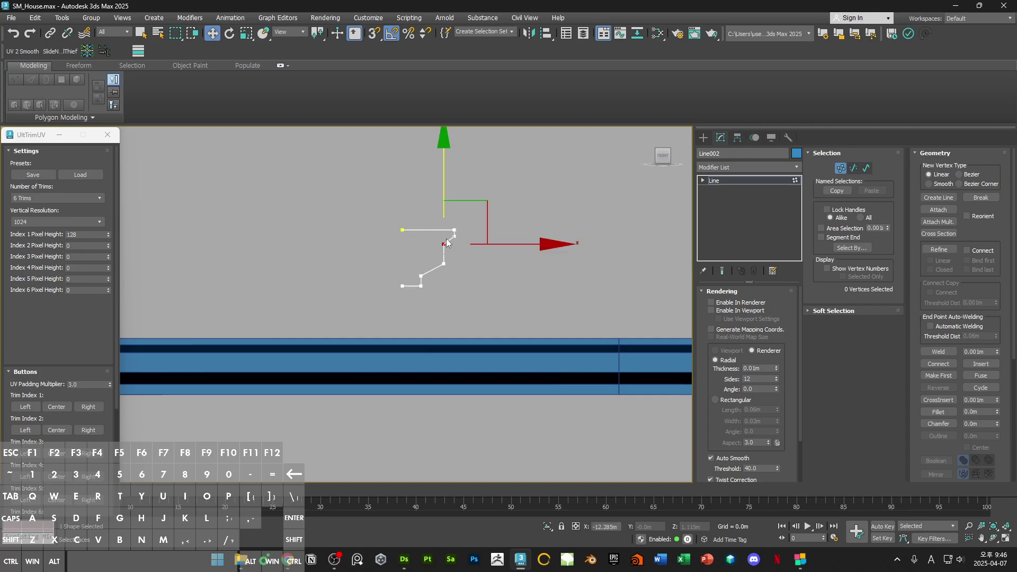
pyautogui.click(397, 299)
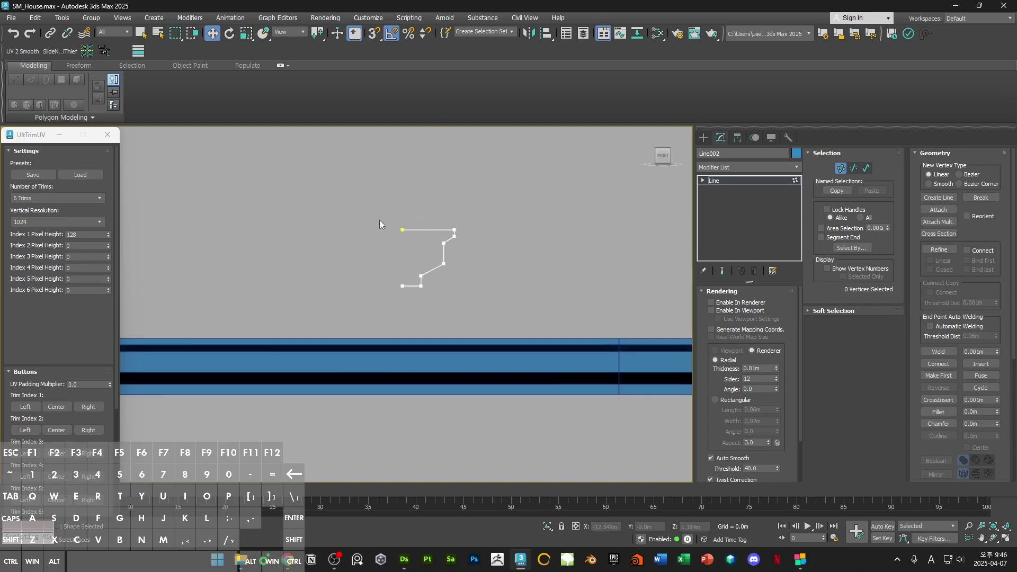
pyautogui.click(415, 312)
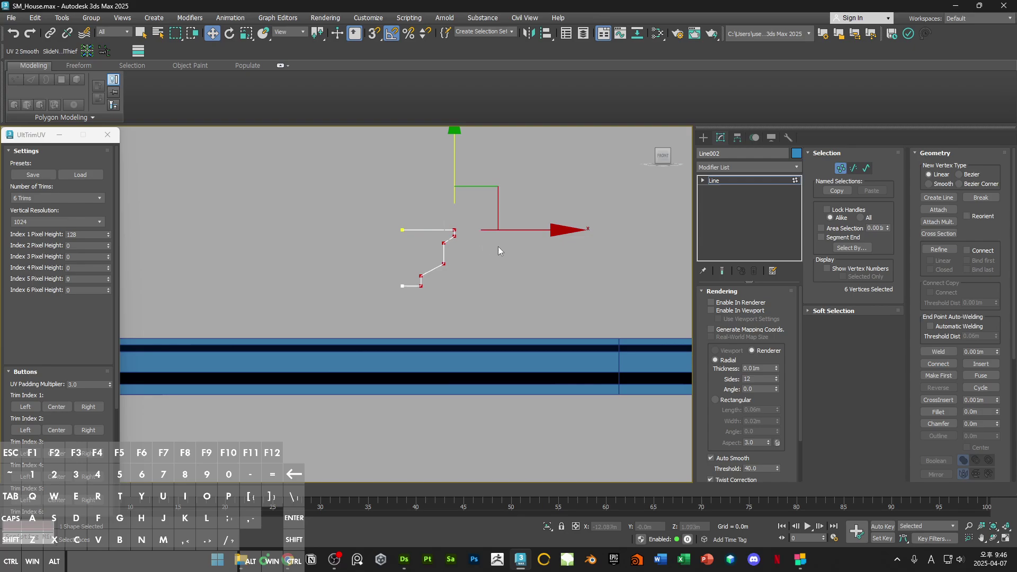
pyautogui.keyDown('alt'); pyautogui.moveTo(498, 246); pyautogui.dragTo(525, 251, button='middle'); pyautogui.keyUp('alt')
pyautogui.scroll(-6, 498, 300)
pyautogui.scroll(5, 519, 269)
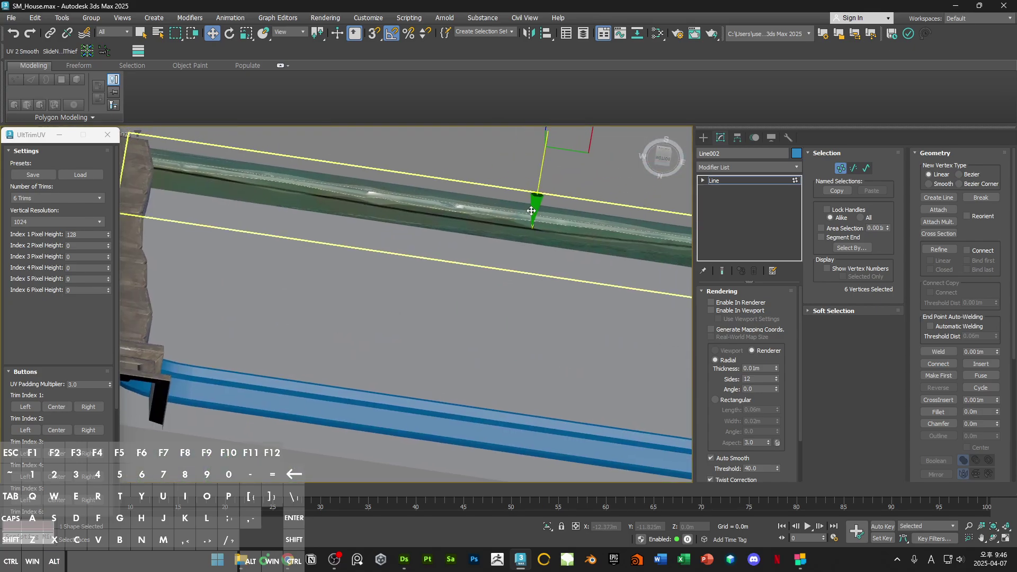
pyautogui.keyDown('alt'); pyautogui.moveTo(541, 193); pyautogui.dragTo(535, 268, button='middle'); pyautogui.keyUp('alt')
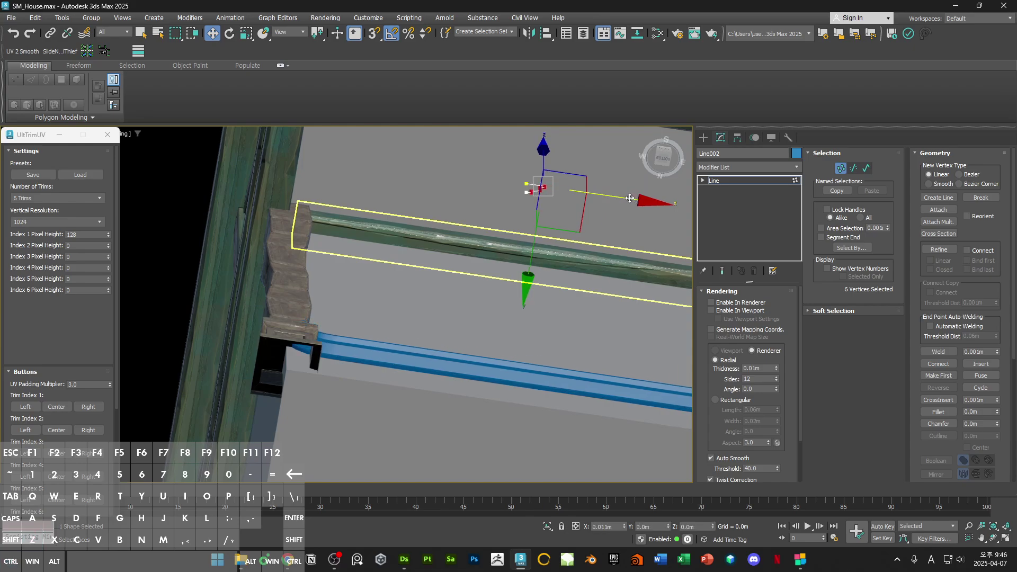
pyautogui.keyDown('alt'); pyautogui.moveTo(609, 205); pyautogui.dragTo(541, 268, button='middle'); pyautogui.keyUp('alt')
# Step: Lower the profile's lower vertices to lengthen the middle vertical segment, and lower the vertex above the lower slant
pyautogui.press('f')
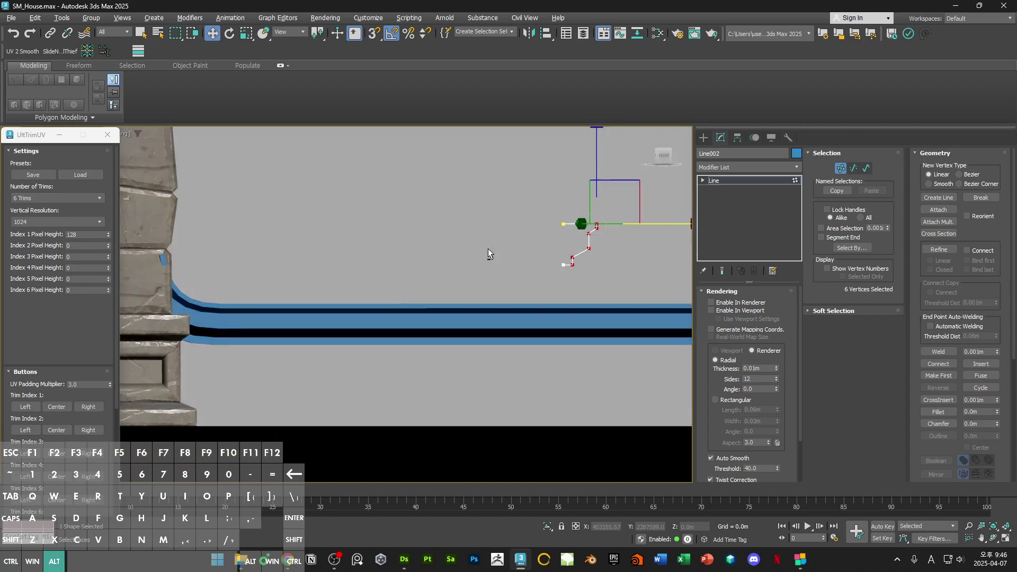
pyautogui.click(586, 272)
pyautogui.moveTo(586, 271); pyautogui.dragTo(652, 223)
pyautogui.click(633, 252)
pyautogui.scroll(3, 584, 248)
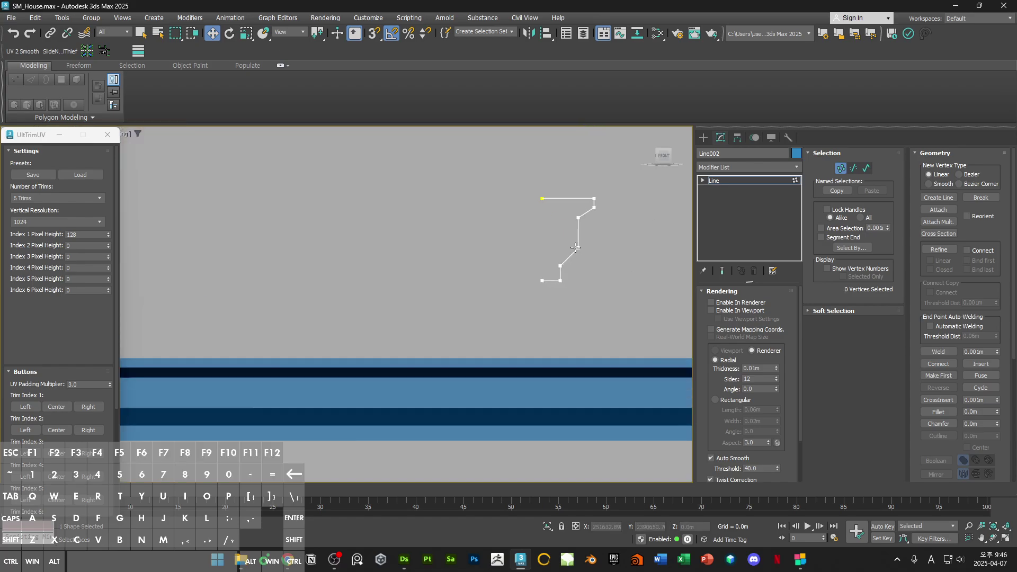
pyautogui.click(578, 247)
pyautogui.moveTo(578, 204); pyautogui.dragTo(578, 209)
# Step: Raise both vertices of the profile's lower slanted segment by about 0.009 m along Z
pyautogui.keyDown('alt'); pyautogui.moveTo(578, 210); pyautogui.dragTo(640, 290, button='middle'); pyautogui.keyUp('alt')
pyautogui.moveTo(525, 250); pyautogui.dragTo(468, 267, button='middle')
pyautogui.moveTo(580, 270); pyautogui.dragTo(476, 271, button='middle')
pyautogui.press('f')
pyautogui.click(481, 230)
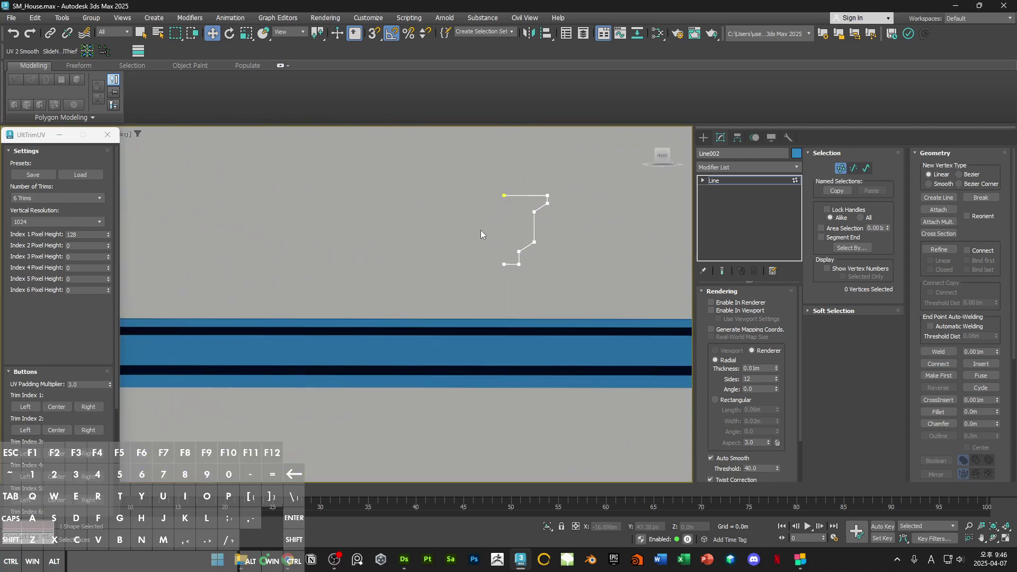
pyautogui.moveTo(546, 256); pyautogui.dragTo(545, 256)
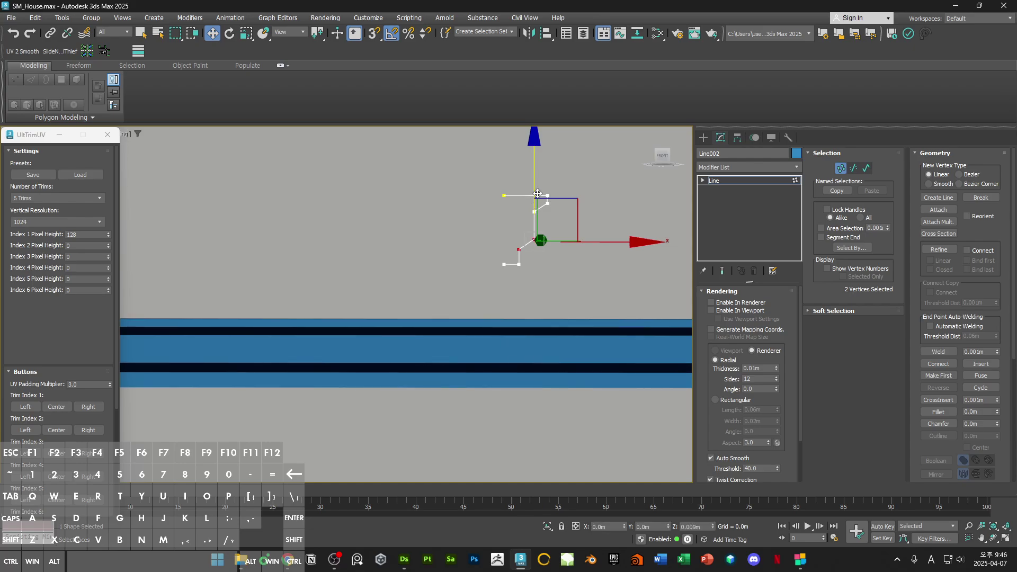
pyautogui.moveTo(536, 193); pyautogui.dragTo(537, 193)
# Step: Raise the two vertices of the profile's bottom edge slightly along Z and leave vertex editing
pyautogui.moveTo(477, 298); pyautogui.dragTo(536, 258)
pyautogui.moveTo(519, 223); pyautogui.dragTo(520, 220)
pyautogui.keyDown('ctrl'); pyautogui.keyDown('alt'); pyautogui.moveTo(520, 219); pyautogui.dragTo(530, 238, button='middle'); pyautogui.keyUp('alt'); pyautogui.keyUp('ctrl')
pyautogui.keyDown('alt'); pyautogui.moveTo(529, 238); pyautogui.dragTo(402, 293, button='middle'); pyautogui.keyUp('alt')
pyautogui.press('f')
pyautogui.press('z')
pyautogui.keyDown('ctrl'); pyautogui.keyDown('alt'); pyautogui.moveTo(493, 241); pyautogui.dragTo(554, 392, button='middle'); pyautogui.keyUp('alt'); pyautogui.keyUp('ctrl')
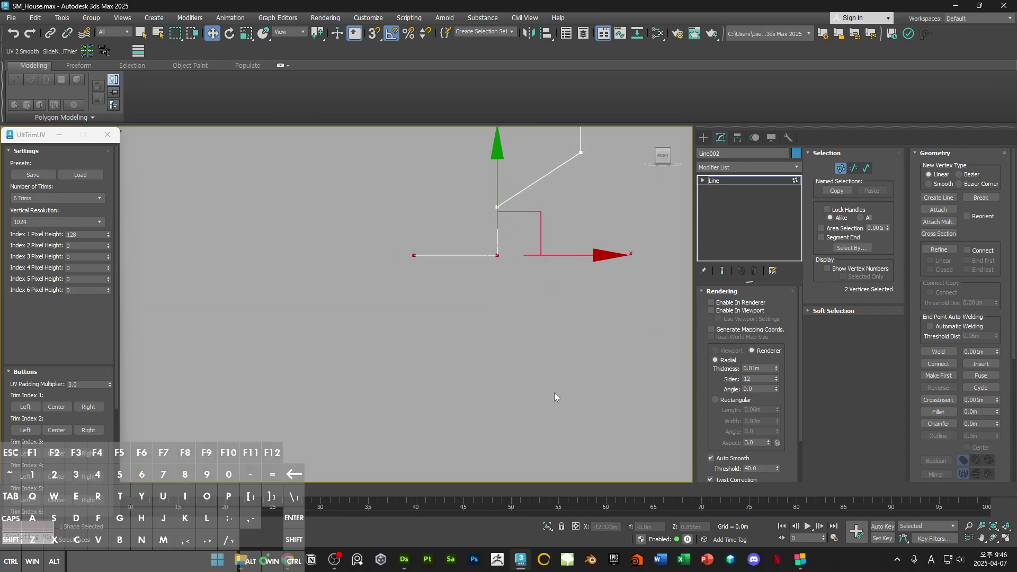
pyautogui.scroll(-6, 464, 294)
pyautogui.scroll(-5, 465, 291)
pyautogui.press('1')
# Step: Raise the moulding between the front pillars by about 0.23 m, to Z 0.927 m
pyautogui.click(538, 413)
pyautogui.moveTo(538, 341)
pyautogui.mouseDown(button='middle')
pyautogui.moveTo(433, 263)
pyautogui.moveTo(492, 257)
pyautogui.moveTo(481, 274)
pyautogui.moveTo(541, 324)
pyautogui.mouseUp(button='middle')
pyautogui.click(457, 243)
pyautogui.press('F4')
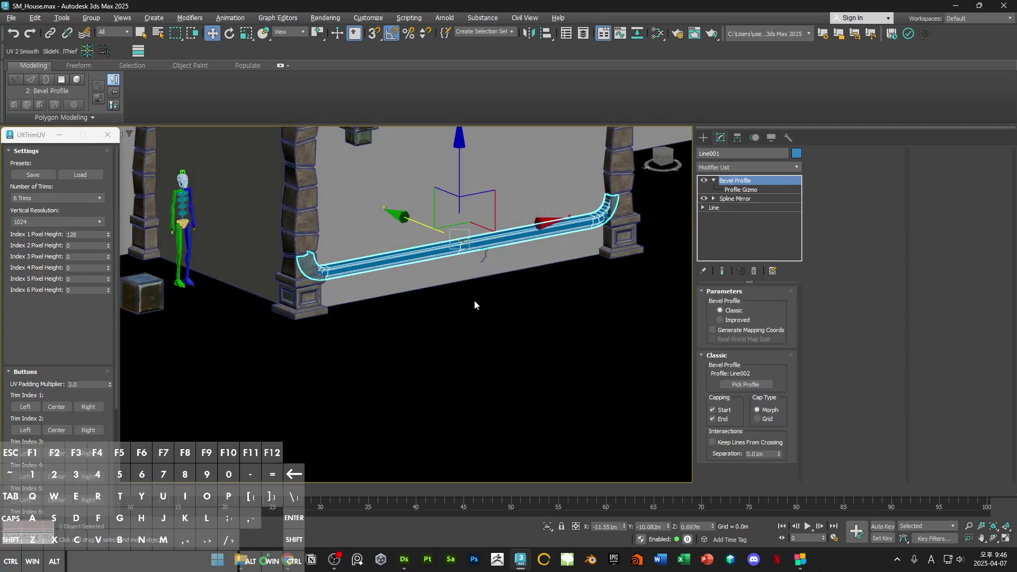
pyautogui.keyDown('alt'); pyautogui.moveTo(475, 300); pyautogui.dragTo(379, 281, button='middle'); pyautogui.keyUp('alt')
pyautogui.press('f')
pyautogui.scroll(7, 384, 270)
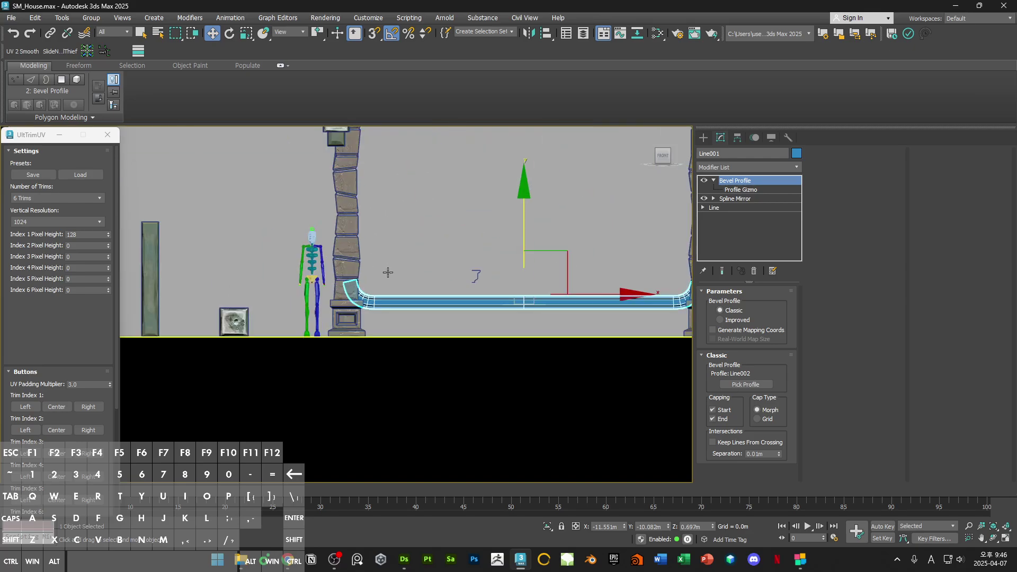
pyautogui.moveTo(516, 230); pyautogui.dragTo(526, 212)
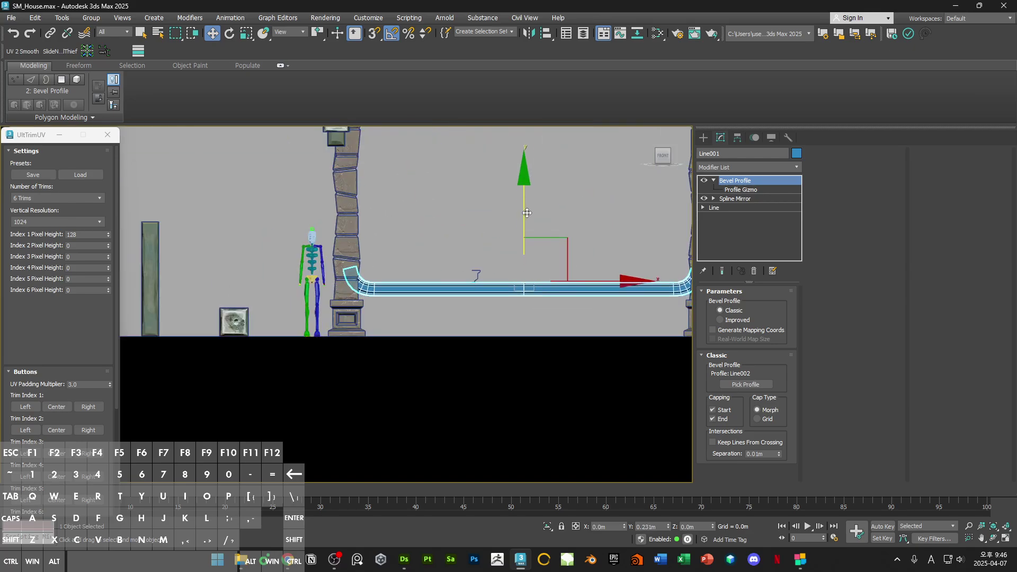
pyautogui.click(446, 274)
pyautogui.click(425, 290)
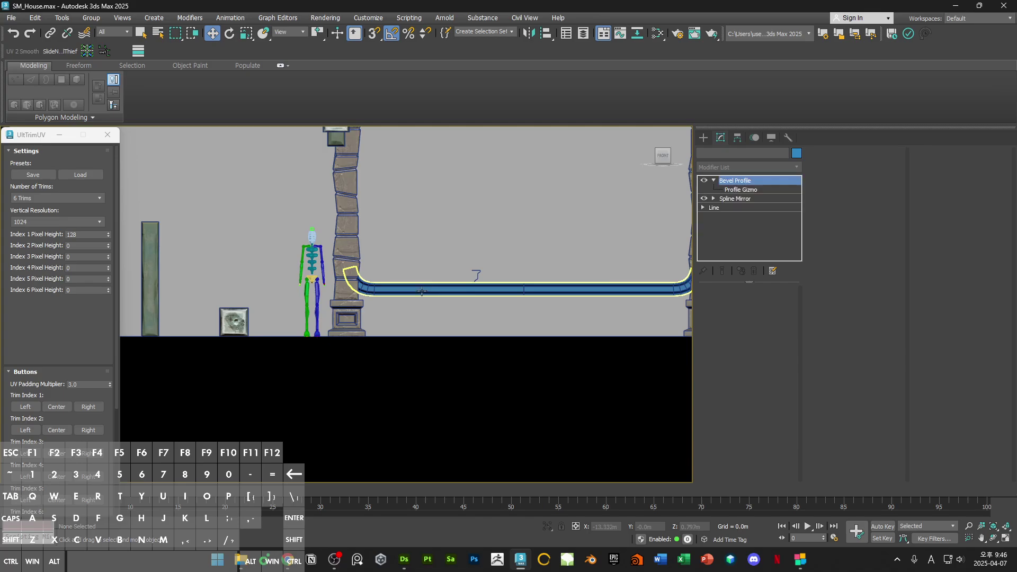
pyautogui.keyDown('alt'); pyautogui.moveTo(425, 290); pyautogui.dragTo(387, 277, button='middle'); pyautogui.keyUp('alt')
pyautogui.keyDown('ctrl'); pyautogui.keyDown('alt'); pyautogui.moveTo(387, 277); pyautogui.dragTo(387, 283, button='middle'); pyautogui.keyUp('alt'); pyautogui.keyUp('ctrl')
pyautogui.scroll(6, 408, 285)
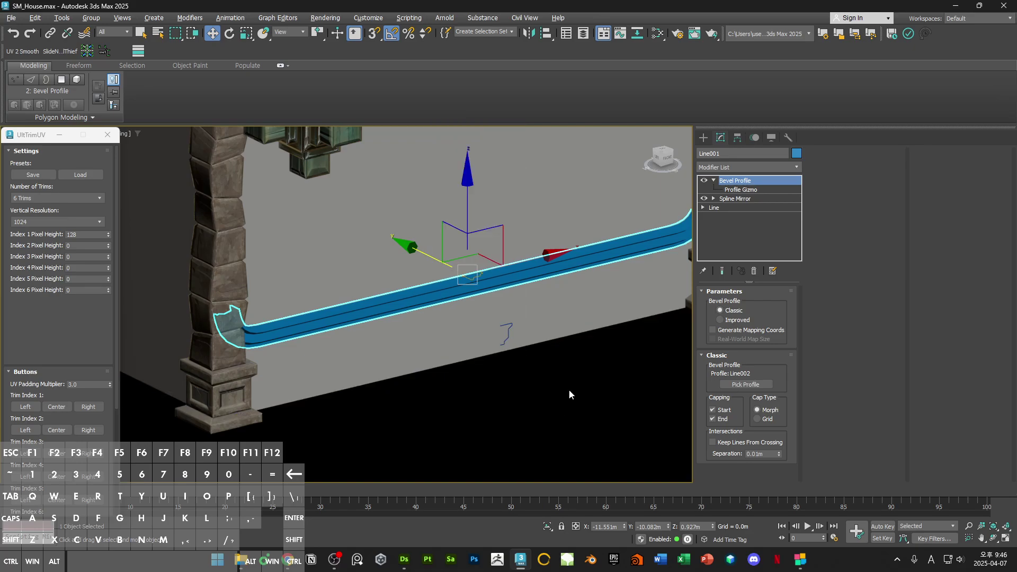
# Step: Copy the front moulding to the side wall, at about X -14.2 m and Y -7.3 m
pyautogui.click(505, 325)
pyautogui.scroll(-5, 507, 327)
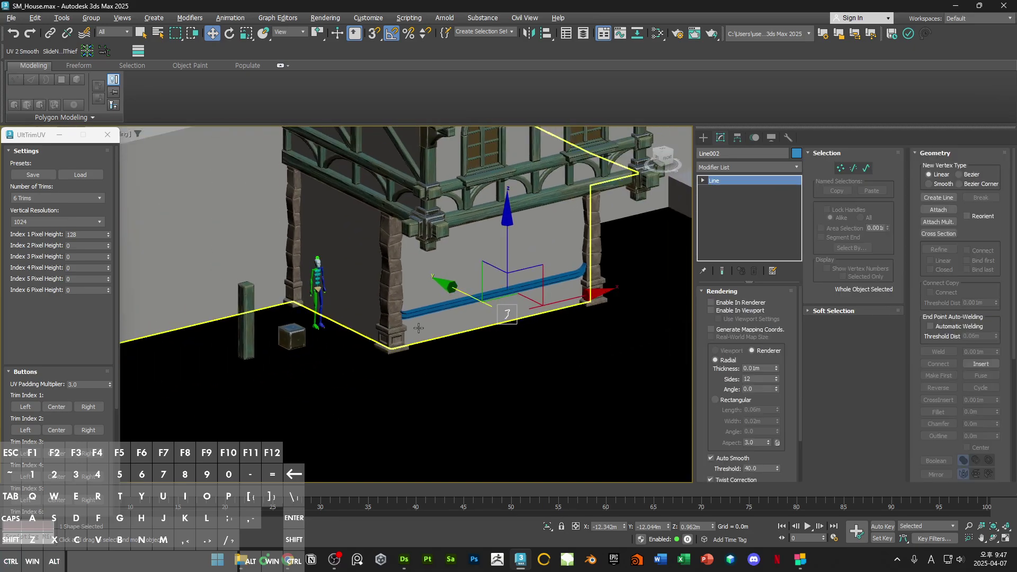
pyautogui.moveTo(434, 314); pyautogui.dragTo(466, 331, button='middle')
pyautogui.click(466, 332)
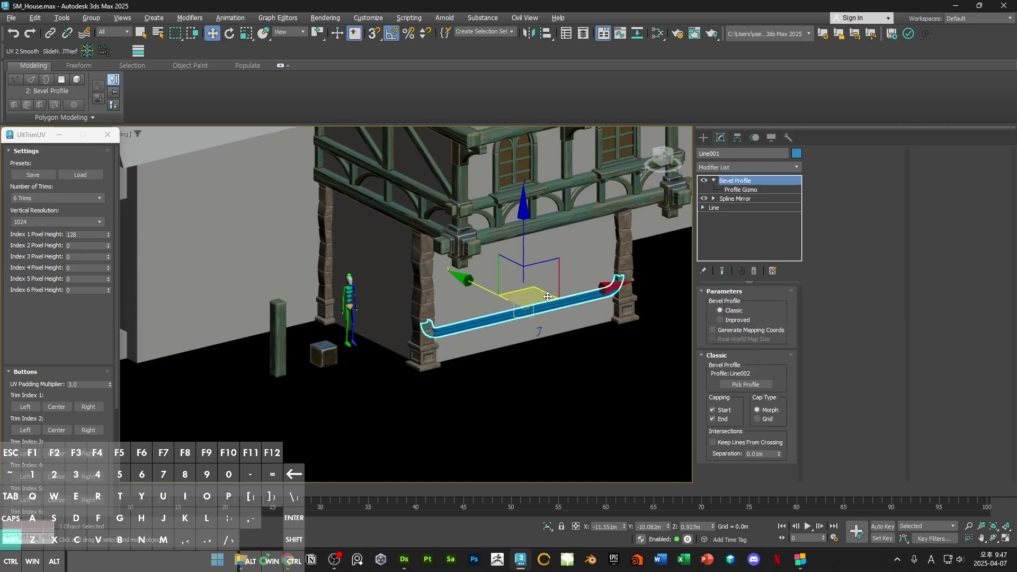
pyautogui.keyDown('shift'); pyautogui.moveTo(547, 297); pyautogui.dragTo(381, 291); pyautogui.keyUp('shift')
pyautogui.click(503, 320)
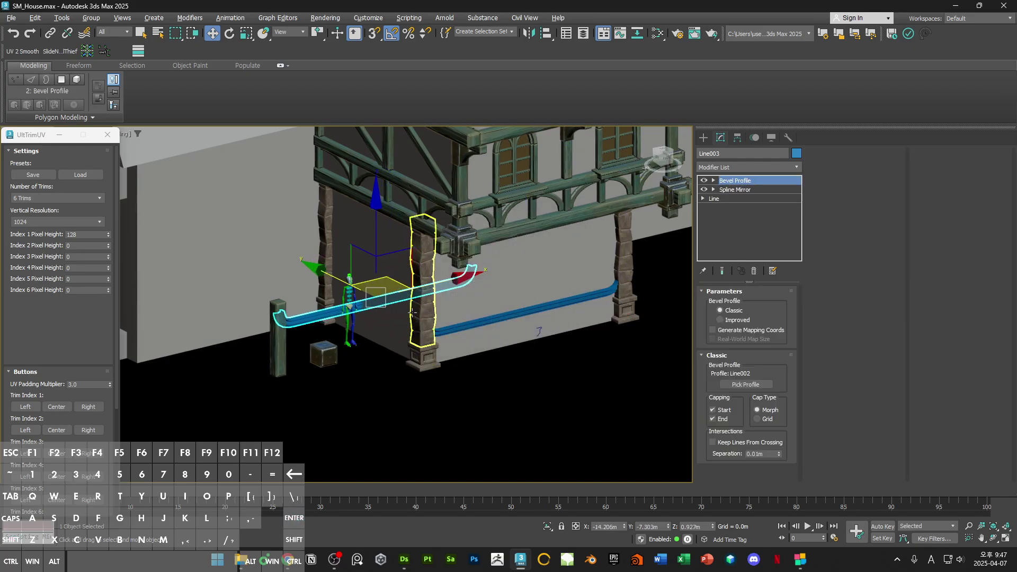
# Step: Rotate the copied moulding -90 degrees about Z to align it with the side wall
pyautogui.scroll(3, 484, 297)
pyautogui.press('e')
pyautogui.moveTo(486, 313); pyautogui.dragTo(456, 313)
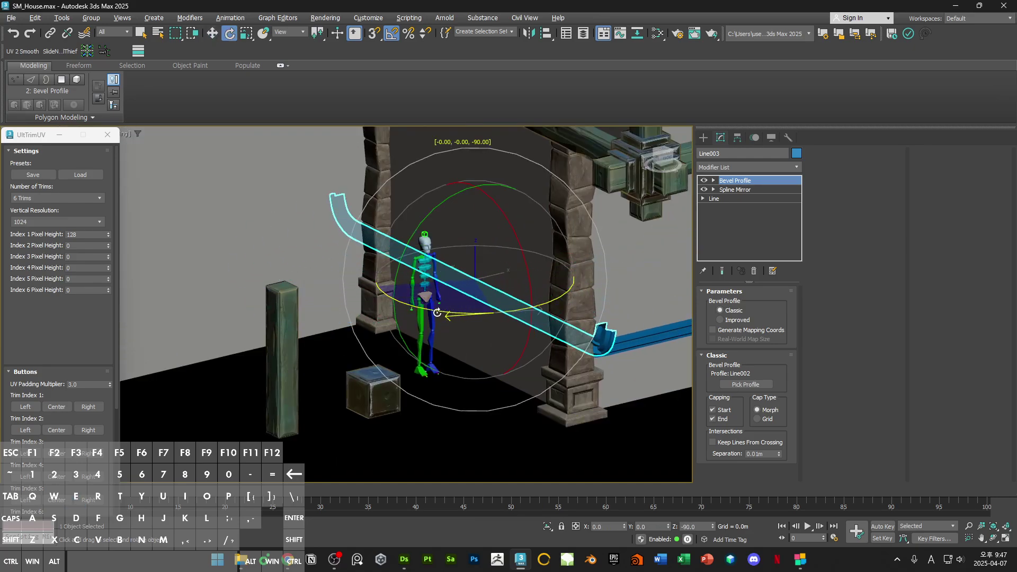
# Step: Move the rotated moulding against the side wall between its pillars, to about X -14.622 m and Y -7.775 m
pyautogui.press('w')
pyautogui.scroll(3, 471, 276)
pyautogui.moveTo(471, 278); pyautogui.dragTo(476, 287)
pyautogui.keyDown('alt'); pyautogui.moveTo(477, 287); pyautogui.dragTo(363, 288, button='middle'); pyautogui.keyUp('alt')
pyautogui.moveTo(362, 287); pyautogui.dragTo(423, 291)
pyautogui.keyDown('alt'); pyautogui.moveTo(424, 291); pyautogui.dragTo(684, 206, button='middle'); pyautogui.keyUp('alt')
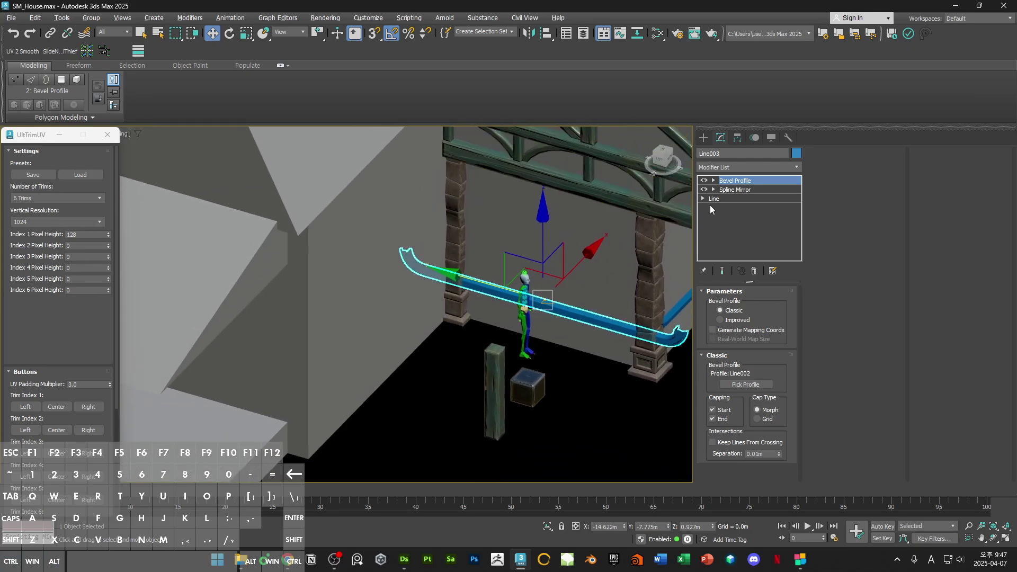
# Step: Shorten the side moulding by moving the two vertices of its Line about 1.1 m along Y
pyautogui.click(713, 199)
pyautogui.click(722, 271)
pyautogui.press('1')
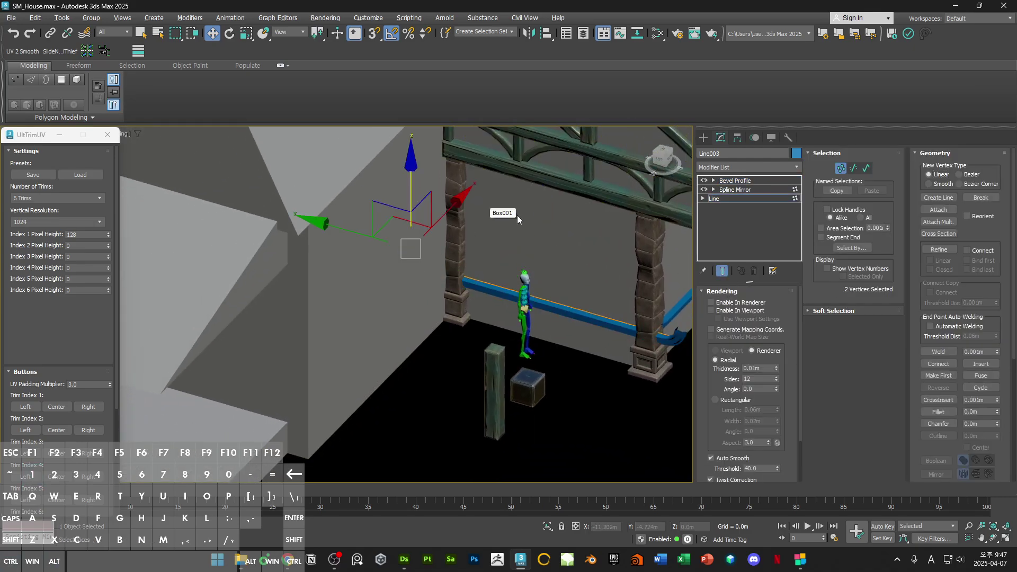
pyautogui.moveTo(384, 239); pyautogui.dragTo(406, 252)
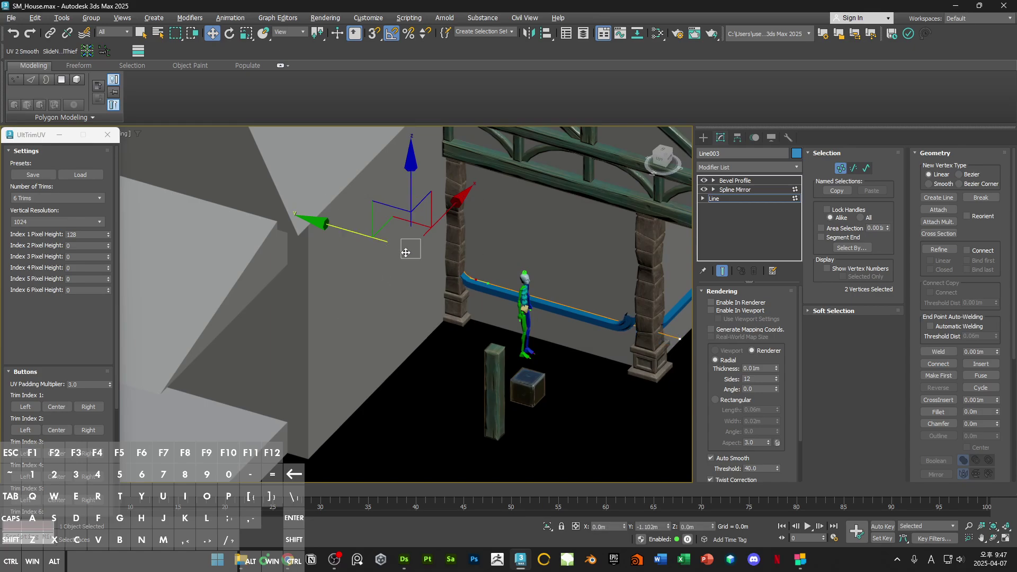
pyautogui.press('1')
# Step: Shift the side moulding along Y to about -7.969 m and extend its Line vertices slightly so it spans both pillars
pyautogui.keyDown('alt'); pyautogui.moveTo(414, 259); pyautogui.dragTo(474, 279, button='middle'); pyautogui.keyUp('alt')
pyautogui.moveTo(352, 297); pyautogui.dragTo(367, 302)
pyautogui.press('1')
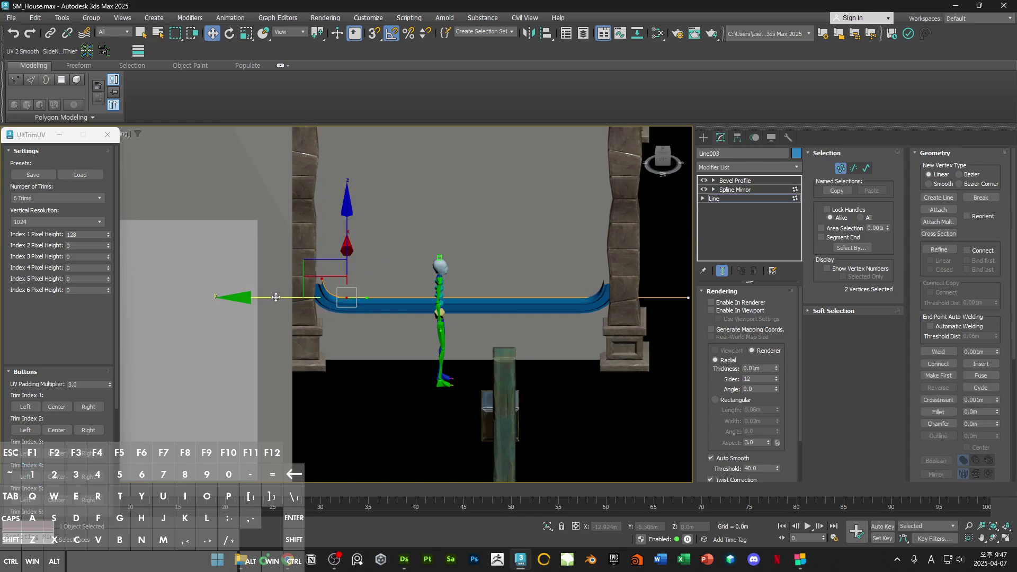
pyautogui.moveTo(276, 297); pyautogui.dragTo(266, 298)
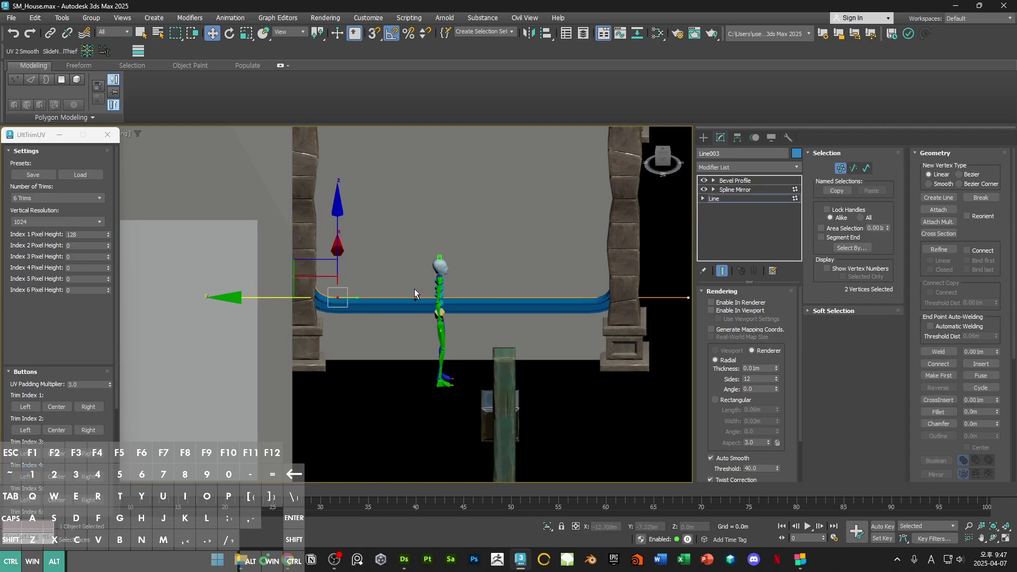
pyautogui.press('p')
pyautogui.click(424, 382)
pyautogui.click(446, 324)
# Step: Copy the side moulding along X to the opposite side wall of the house
pyautogui.scroll(-4, 446, 324)
pyautogui.keyDown('alt'); pyautogui.moveTo(445, 325); pyautogui.dragTo(378, 278, button='middle'); pyautogui.keyUp('alt')
pyautogui.scroll(4, 377, 278)
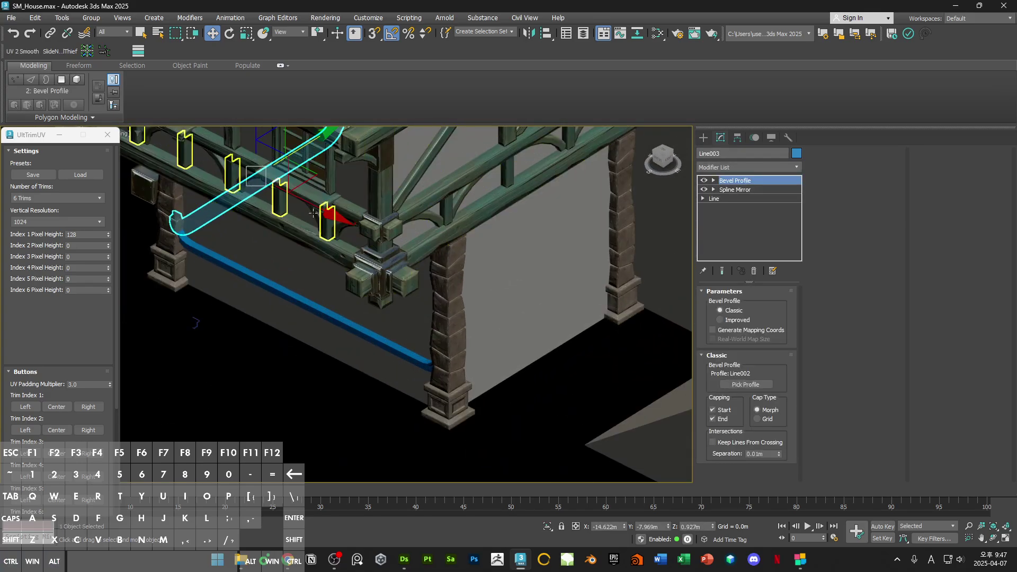
pyautogui.keyDown('shift'); pyautogui.moveTo(331, 218); pyautogui.dragTo(602, 349); pyautogui.keyUp('shift')
pyautogui.click(535, 339)
# Step: Rotate the copied moulding about Z so its profile faces outward from the opposite wall, and deselect it
pyautogui.press('e')
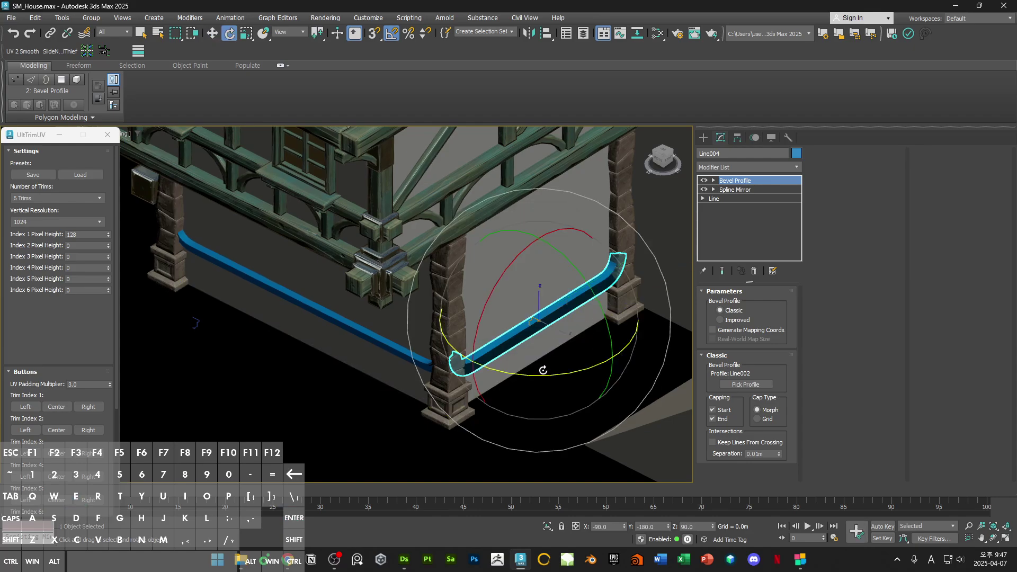
pyautogui.moveTo(543, 369); pyautogui.dragTo(583, 350)
pyautogui.press('w')
pyautogui.scroll(2, 607, 338)
pyautogui.moveTo(582, 349)
pyautogui.keyDown('alt'); pyautogui.mouseDown(button='middle')
pyautogui.moveTo(618, 379)
pyautogui.moveTo(627, 344)
pyautogui.moveTo(606, 361)
pyautogui.moveTo(599, 343)
pyautogui.mouseUp(button='middle'); pyautogui.keyUp('alt')
pyautogui.scroll(-3, 606, 361)
pyautogui.click(604, 360)
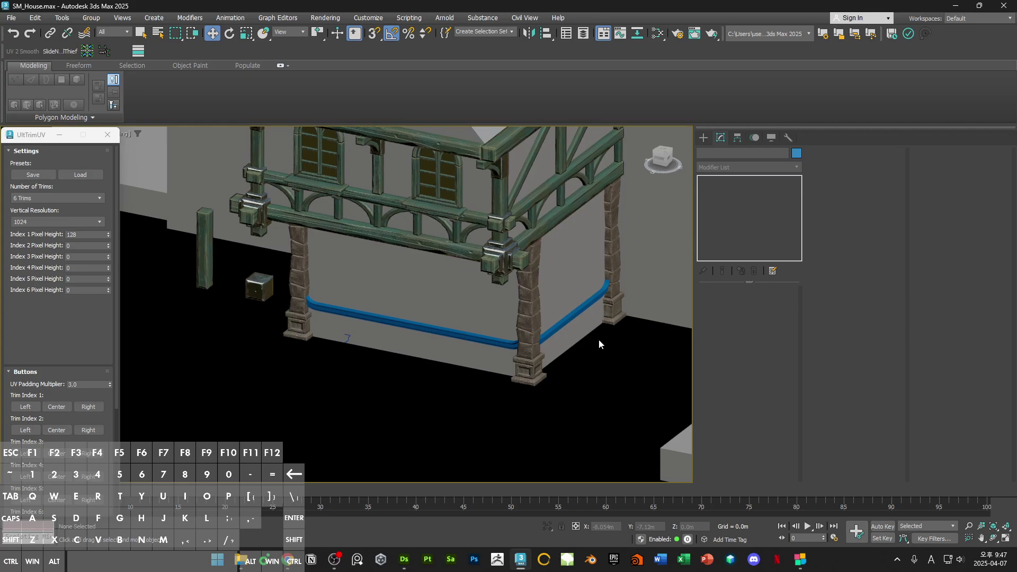
# Step: Assign the MI_Trim_Stone material to the front moulding
pyautogui.click(413, 324)
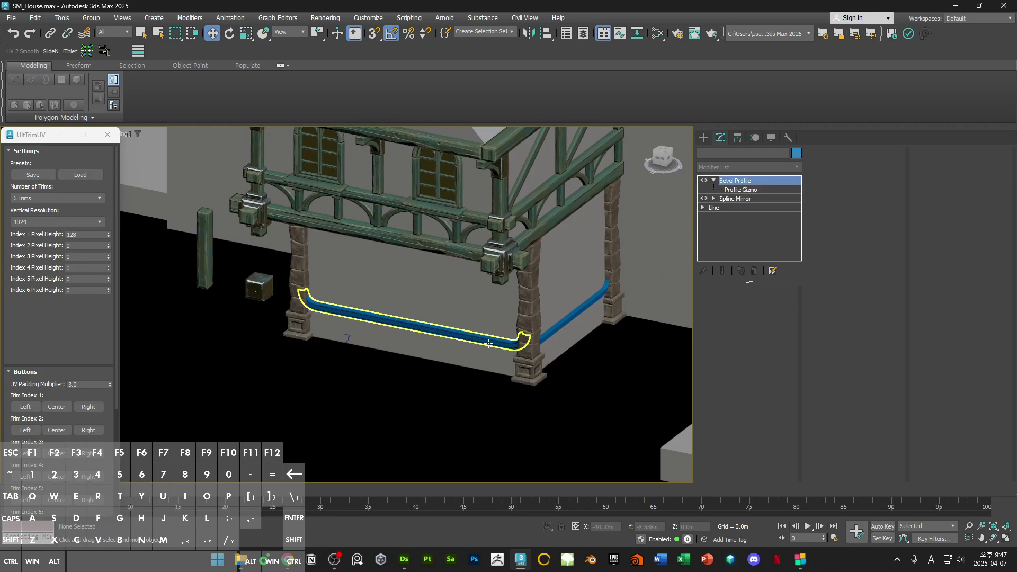
pyautogui.press('z')
pyautogui.scroll(2, 517, 343)
pyautogui.moveTo(410, 335); pyautogui.dragTo(532, 342, button='middle')
pyautogui.scroll(-4, 519, 343)
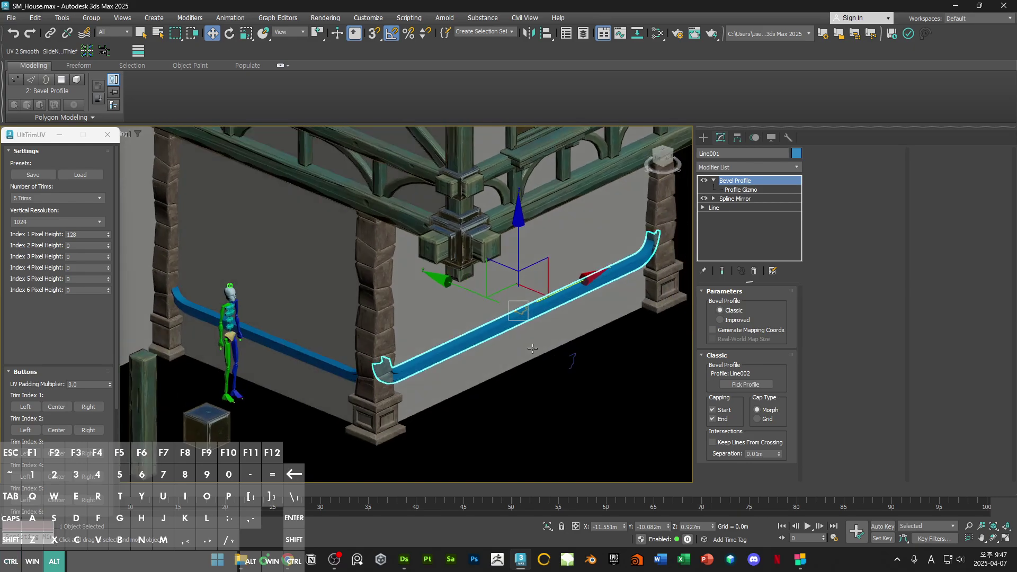
pyautogui.press('m')
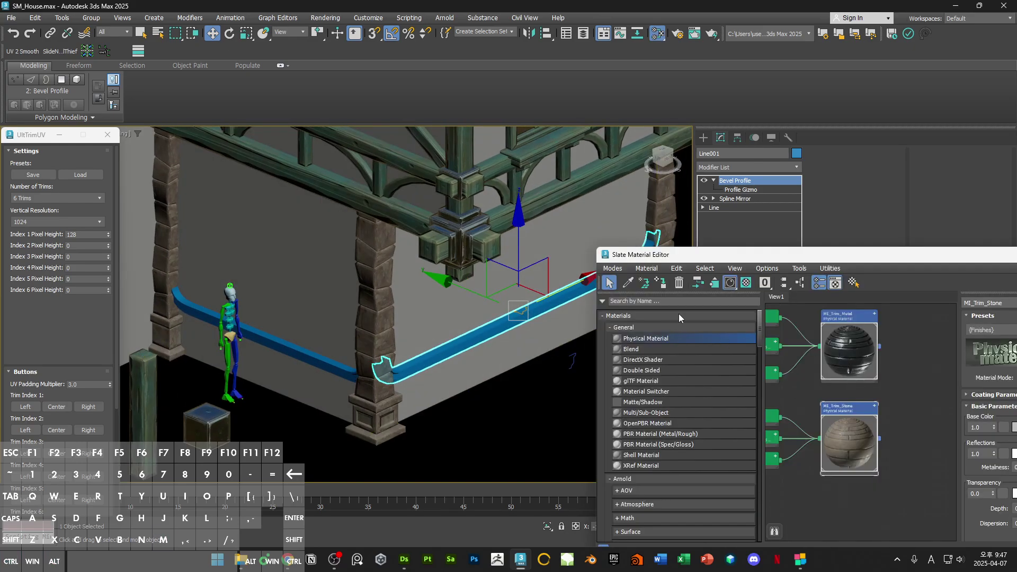
pyautogui.click(661, 283)
pyautogui.press('m')
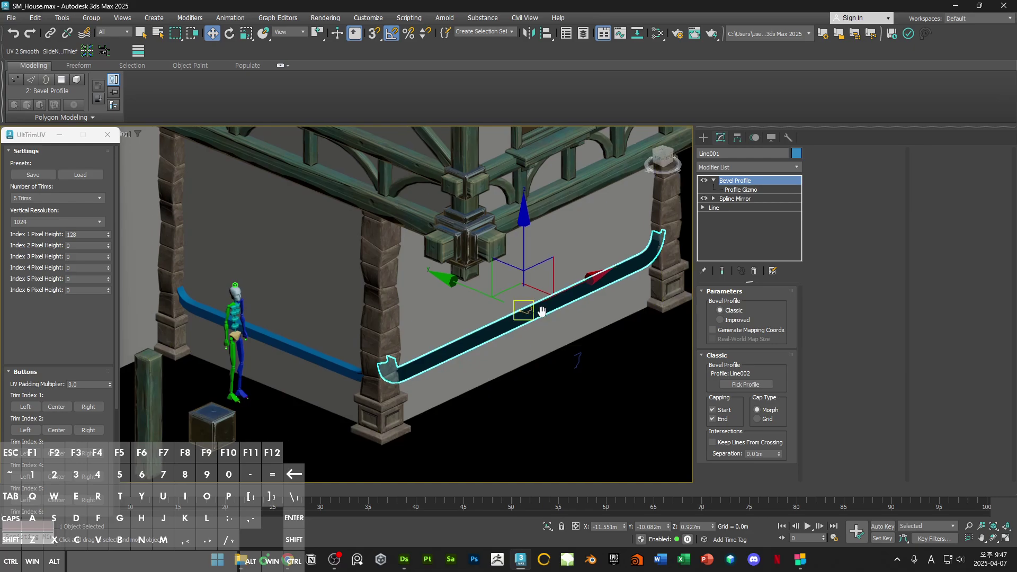
# Step: Add an Unwrap UVW modifier to the front moulding, turn off Map Seams and open the UV editor
pyautogui.scroll(2, 477, 291)
pyautogui.click(747, 168)
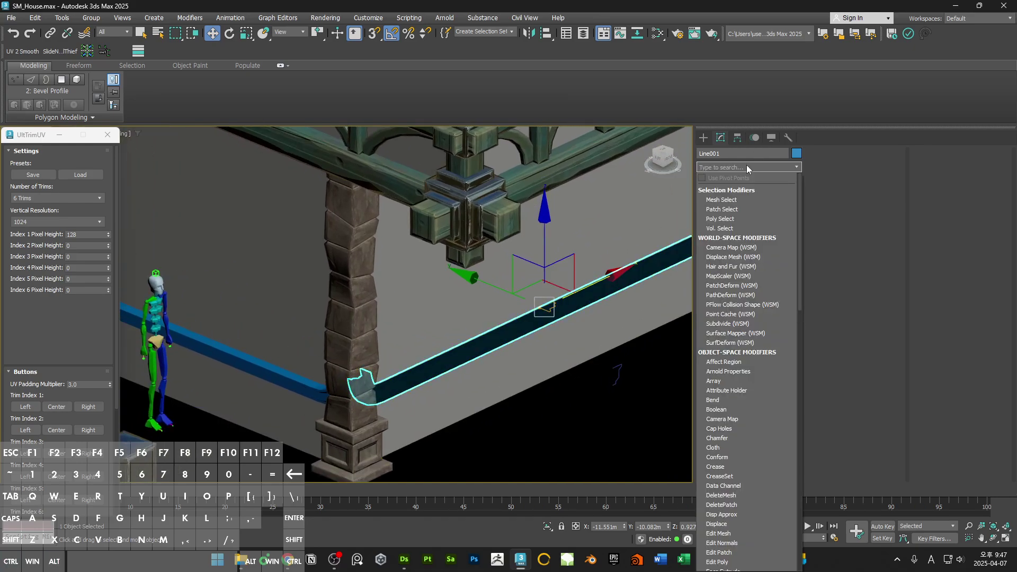
pyautogui.write('unw')
pyautogui.press('Return')
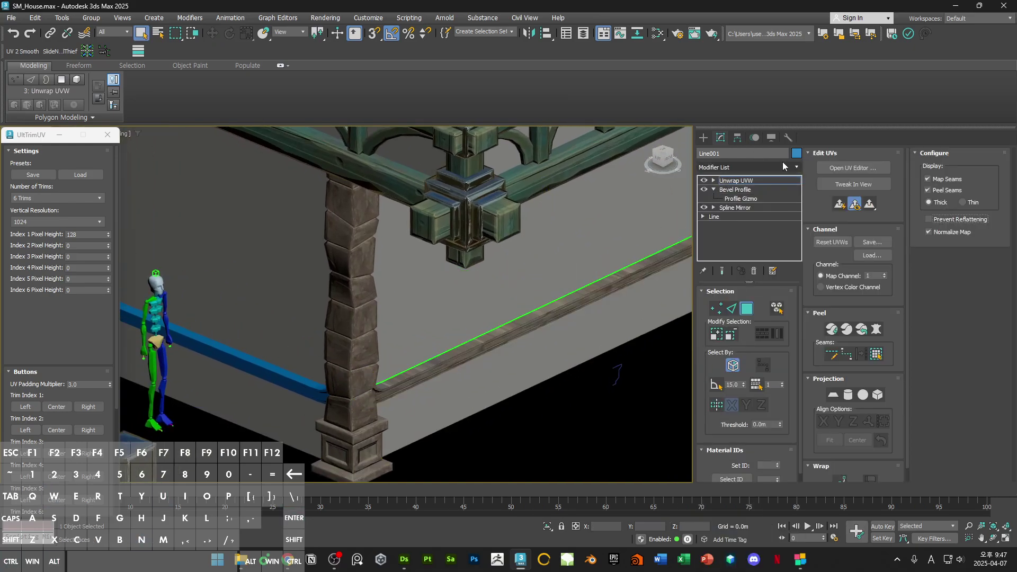
pyautogui.click(944, 183)
pyautogui.click(853, 168)
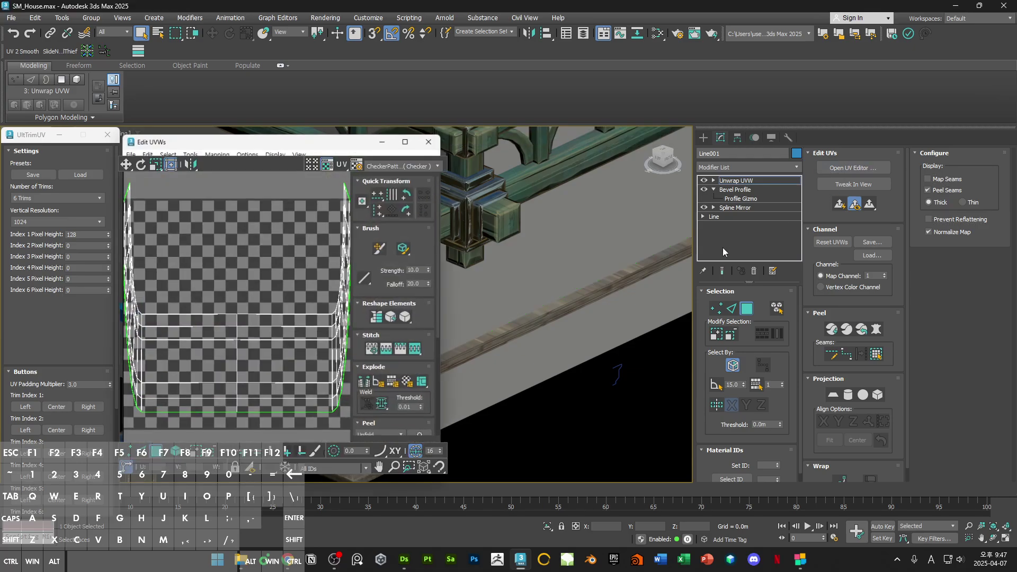
# Step: Planar-project all of the moulding's polygons and unfold them into one continuous UV strip
pyautogui.click(271, 276)
pyautogui.scroll(-3, 426, 352)
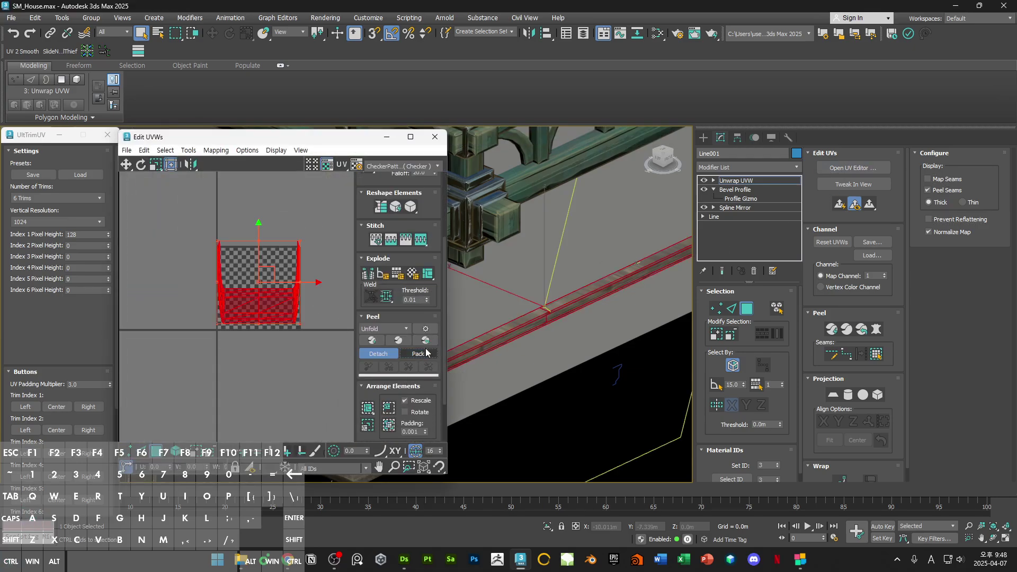
pyautogui.click(833, 395)
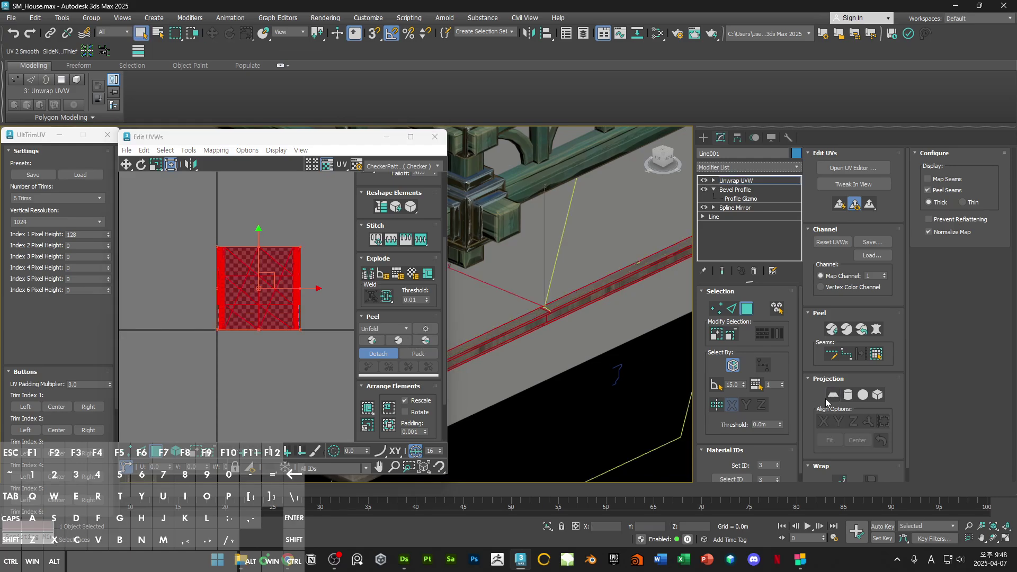
pyautogui.keyDown('alt'); pyautogui.moveTo(459, 319); pyautogui.dragTo(580, 333, button='middle'); pyautogui.keyUp('alt')
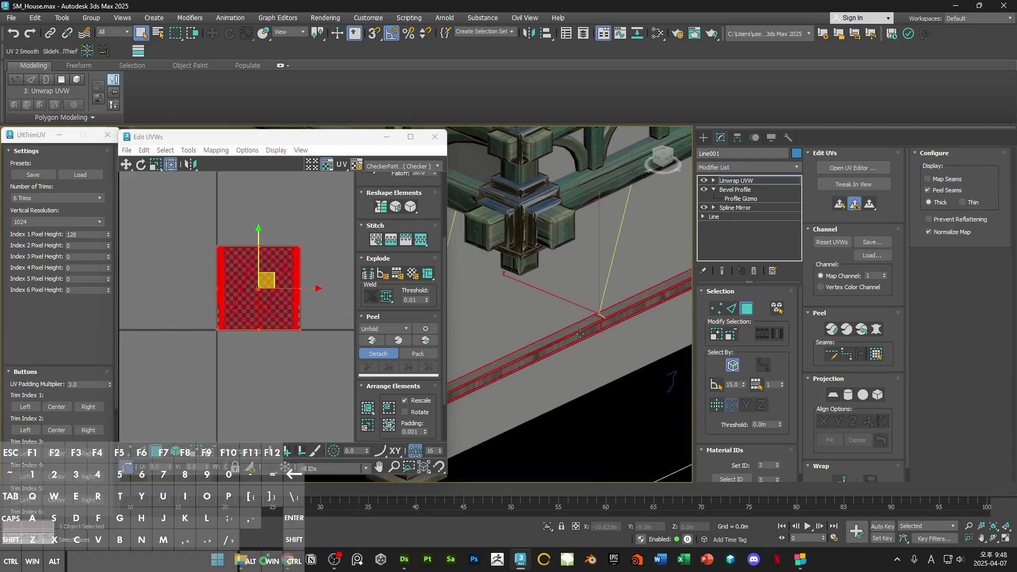
pyautogui.click(425, 340)
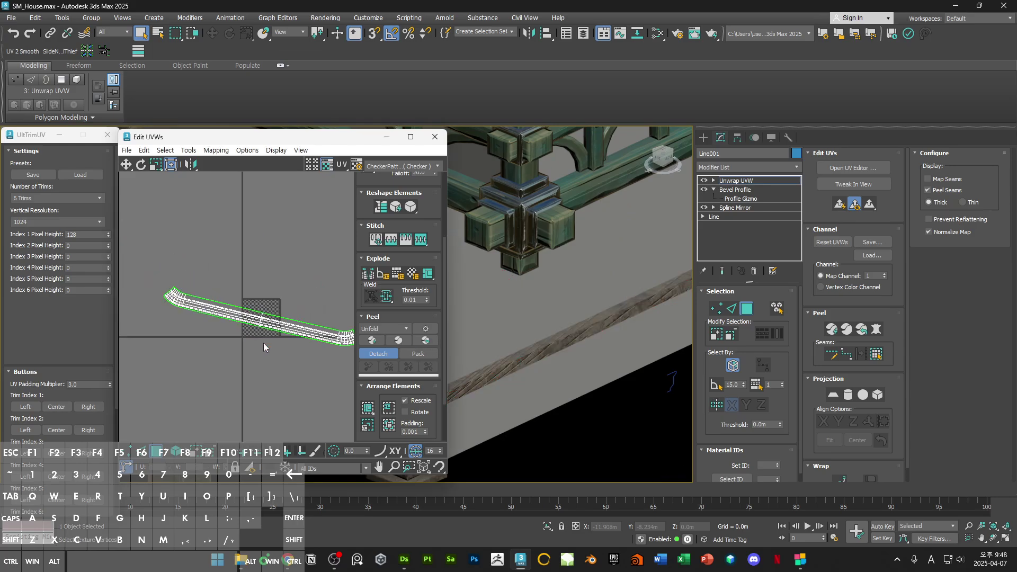
# Step: Rotate the unfolded UV strip until it lies horizontal, with angle snap off for the final adjustment
pyautogui.click(291, 324)
pyautogui.moveTo(326, 320); pyautogui.dragTo(329, 295)
pyautogui.press('a')
pyautogui.click(329, 267)
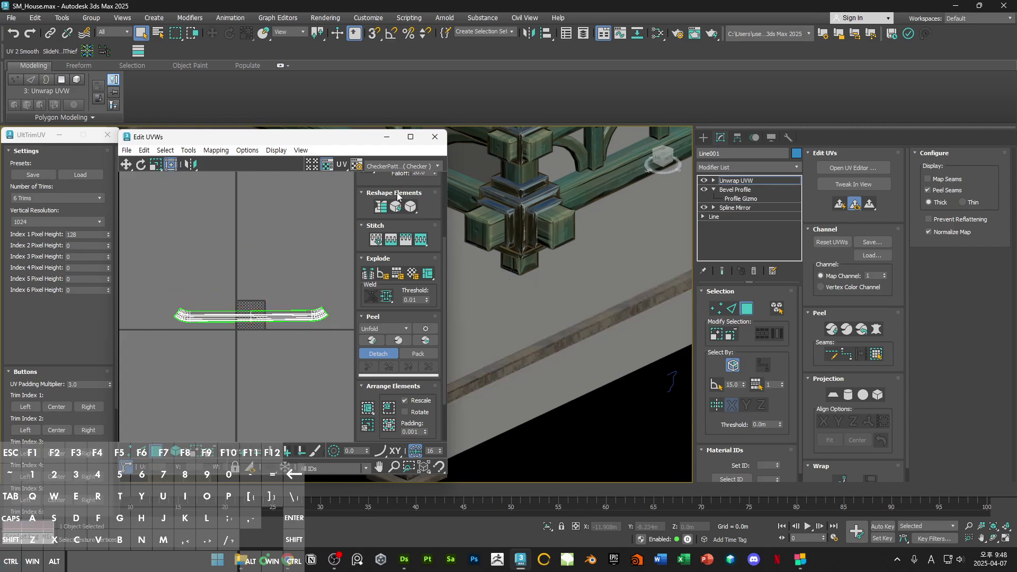
# Step: Maximize the UV editor and straighten the whole UV strip into a rectangular grid
pyautogui.click(409, 136)
pyautogui.scroll(3, 438, 245)
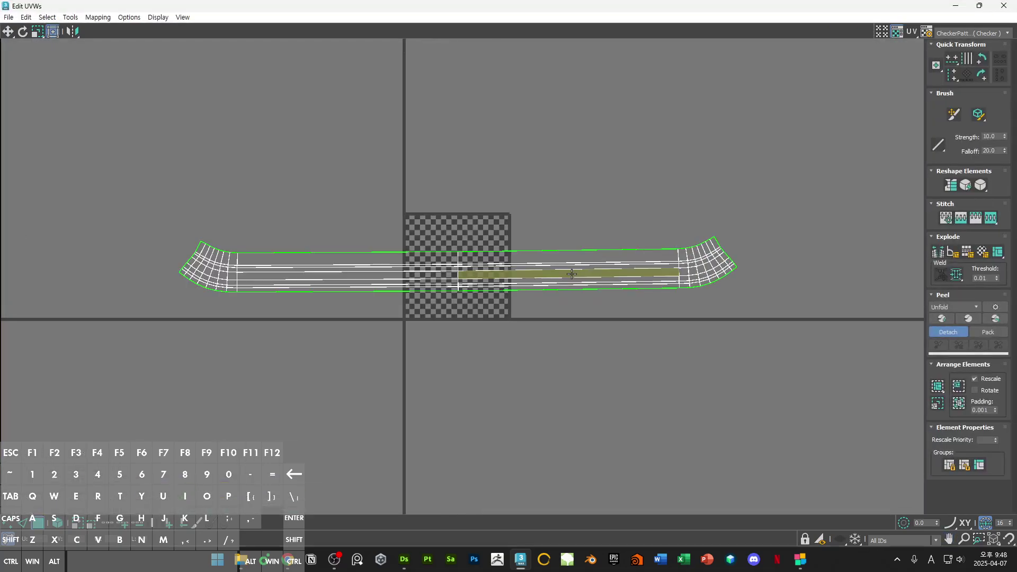
pyautogui.click(687, 238)
pyautogui.click(951, 186)
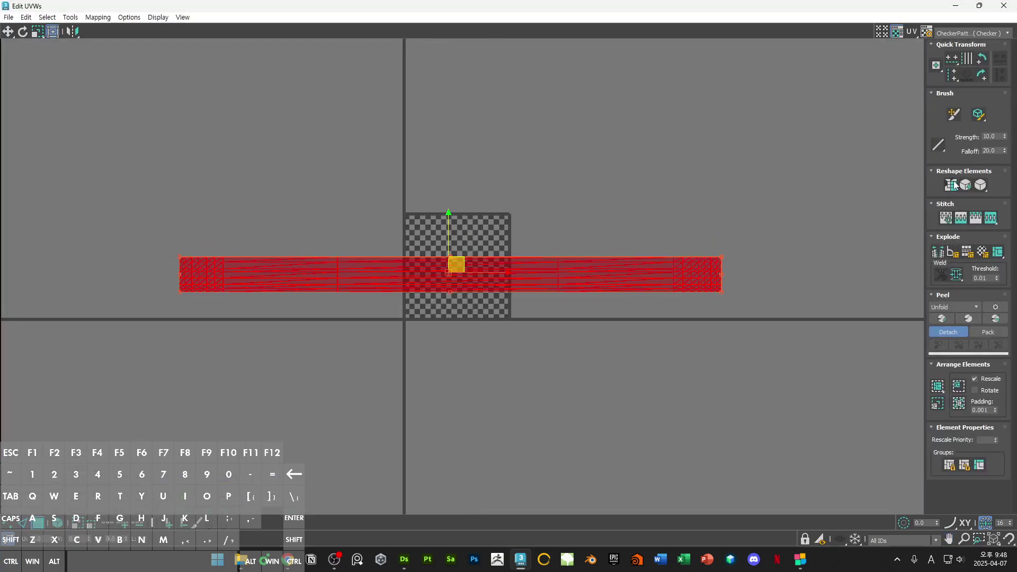
pyautogui.click(795, 195)
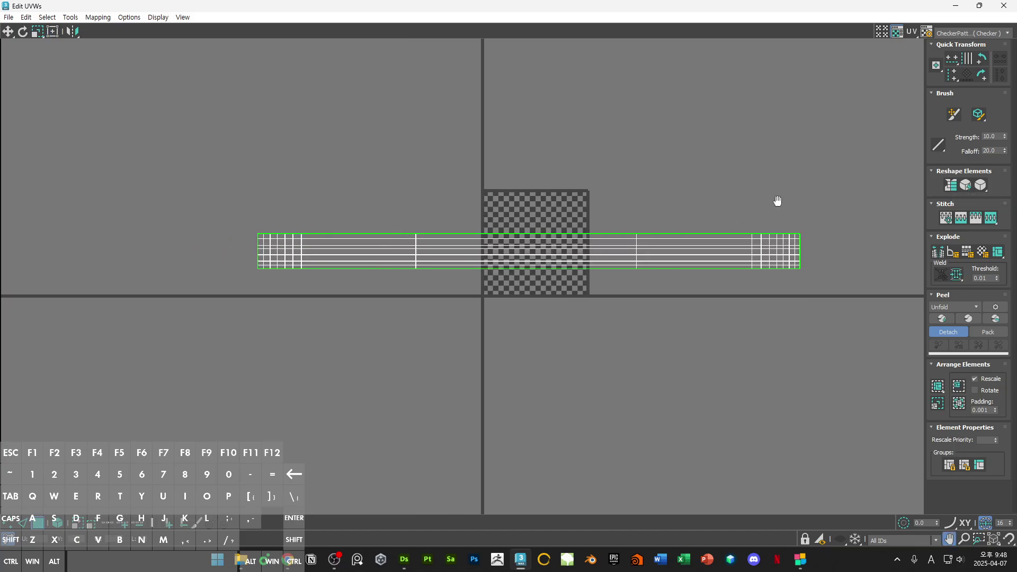
# Step: Relax the whole straightened UV strip and zoom in on its distorted right end
pyautogui.click(704, 233)
pyautogui.click(980, 185)
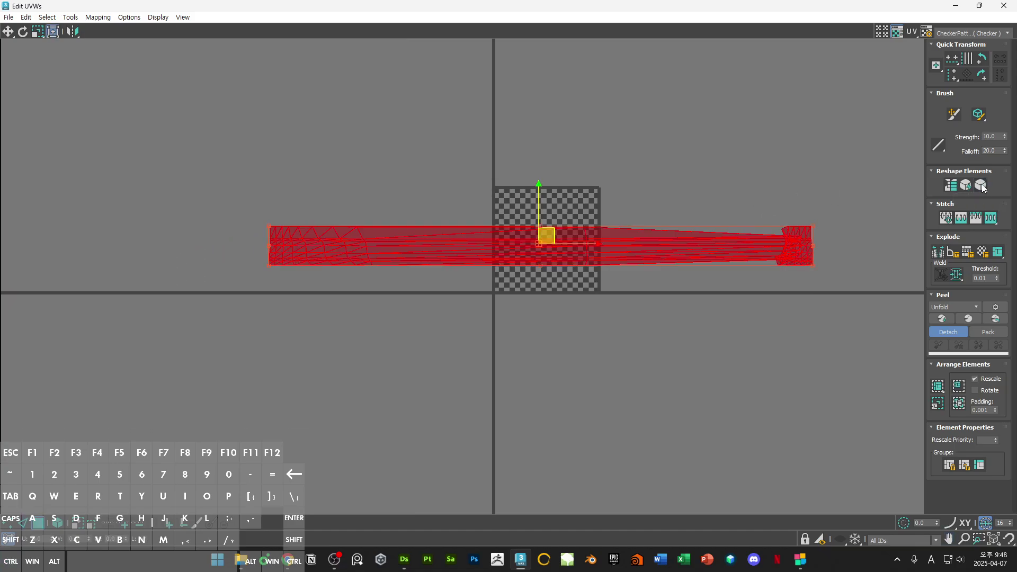
pyautogui.click(863, 300)
pyautogui.moveTo(792, 251); pyautogui.dragTo(726, 259, button='middle')
pyautogui.scroll(3, 724, 259)
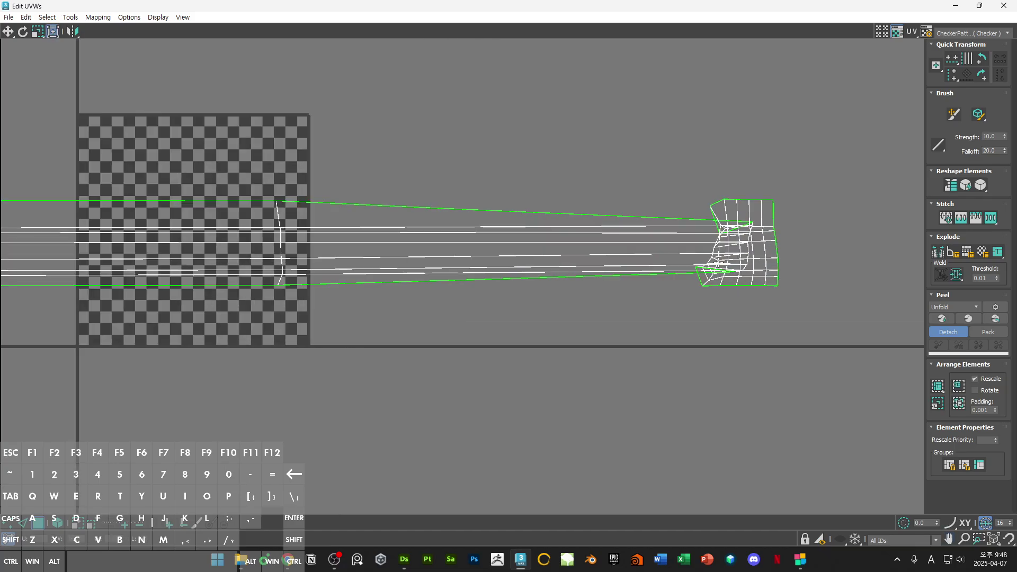
# Step: Relax the polygons of the strip's right half, then relax all of the strip's UVs together
pyautogui.scroll(-3, 725, 259)
pyautogui.scroll(4, 736, 255)
pyautogui.moveTo(641, 173); pyautogui.dragTo(773, 264)
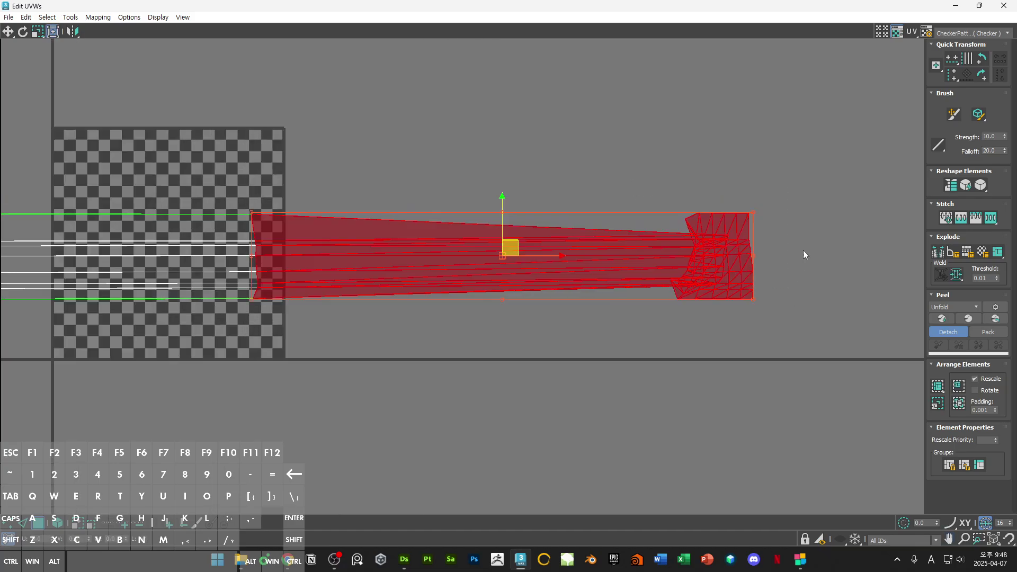
pyautogui.click(981, 185)
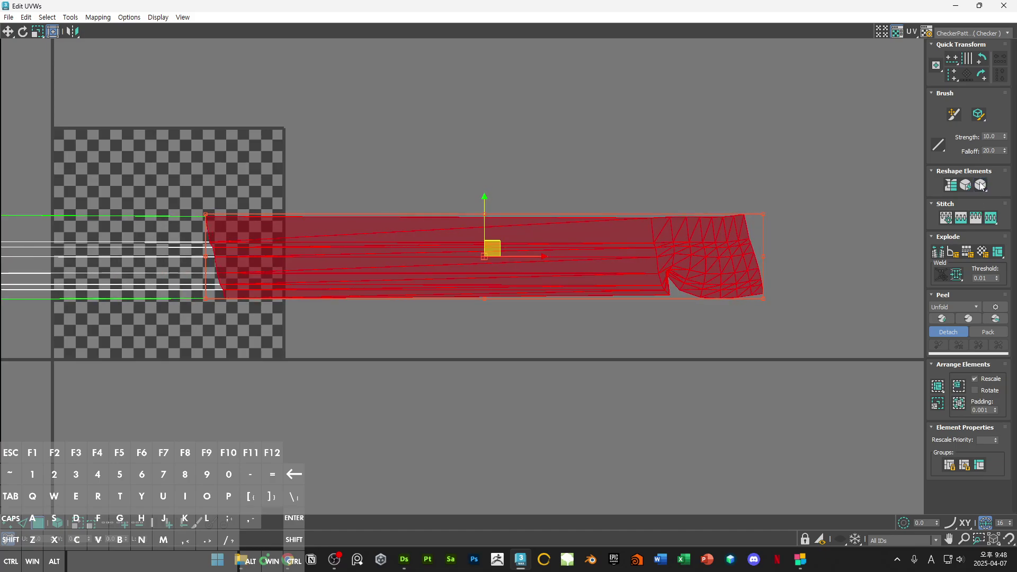
pyautogui.scroll(-3, 725, 228)
pyautogui.hotkey('ctrl', 'a')
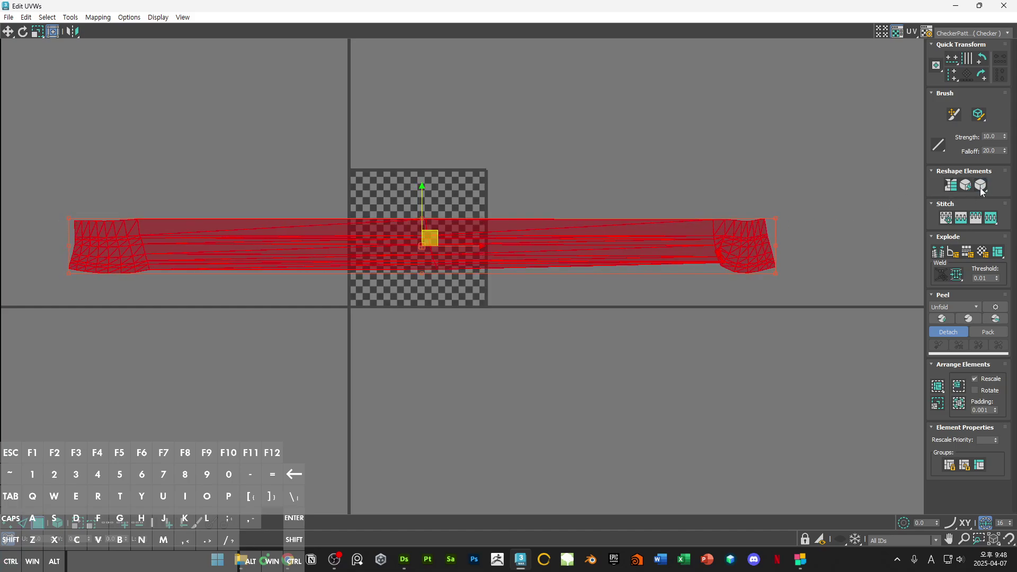
# Step: Relax the overlapping UV vertices at the lower inner corner of the strip's right-hand bend
pyautogui.scroll(3, 723, 309)
pyautogui.press('1')
pyautogui.moveTo(684, 225); pyautogui.dragTo(745, 171)
pyautogui.scroll(3, 720, 138)
pyautogui.click(671, 327)
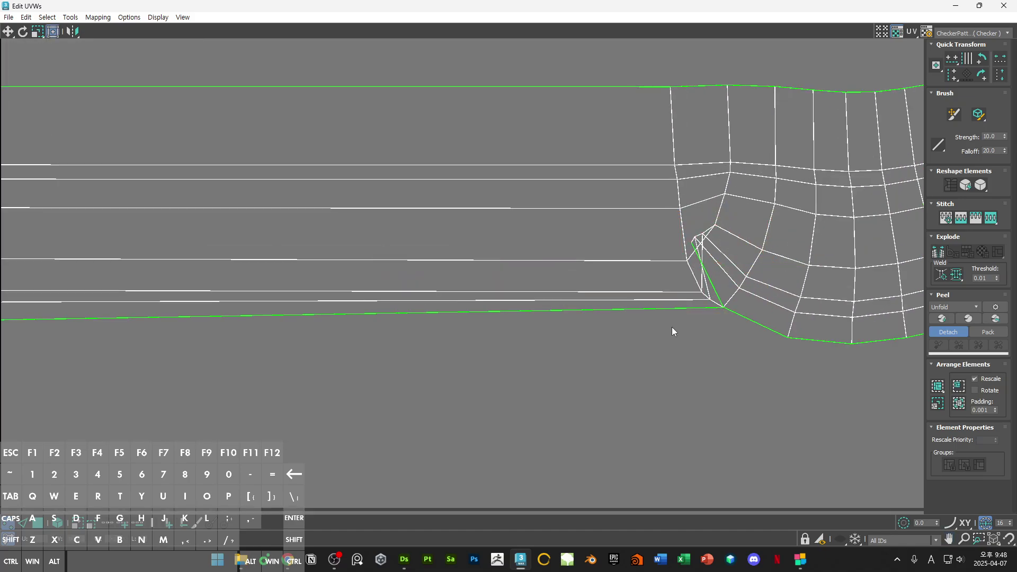
pyautogui.moveTo(662, 324); pyautogui.dragTo(768, 234)
pyautogui.click(982, 185)
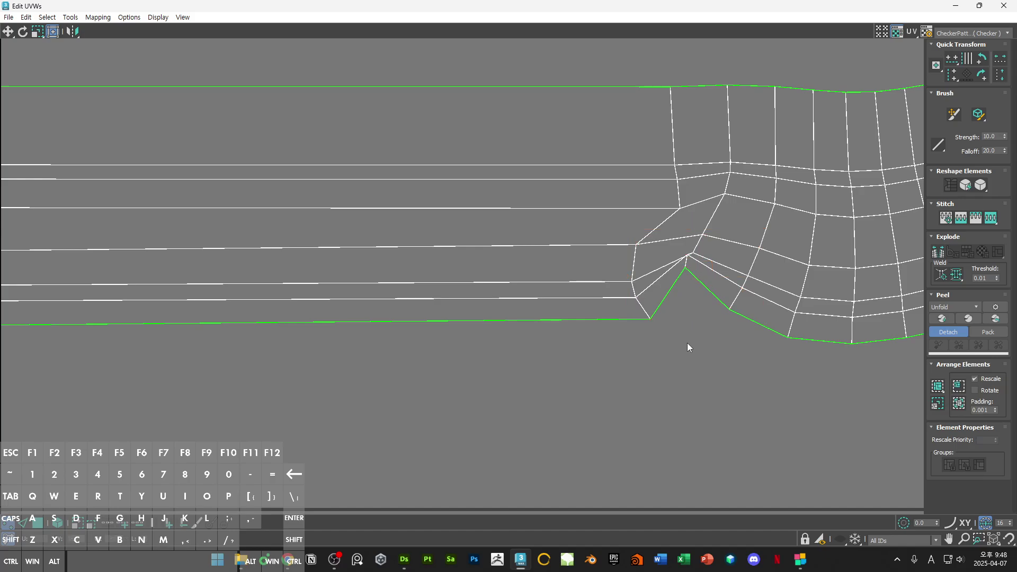
# Step: Select the UV strip's lengthwise edge loops and align each of them horizontally
pyautogui.scroll(-8, 688, 342)
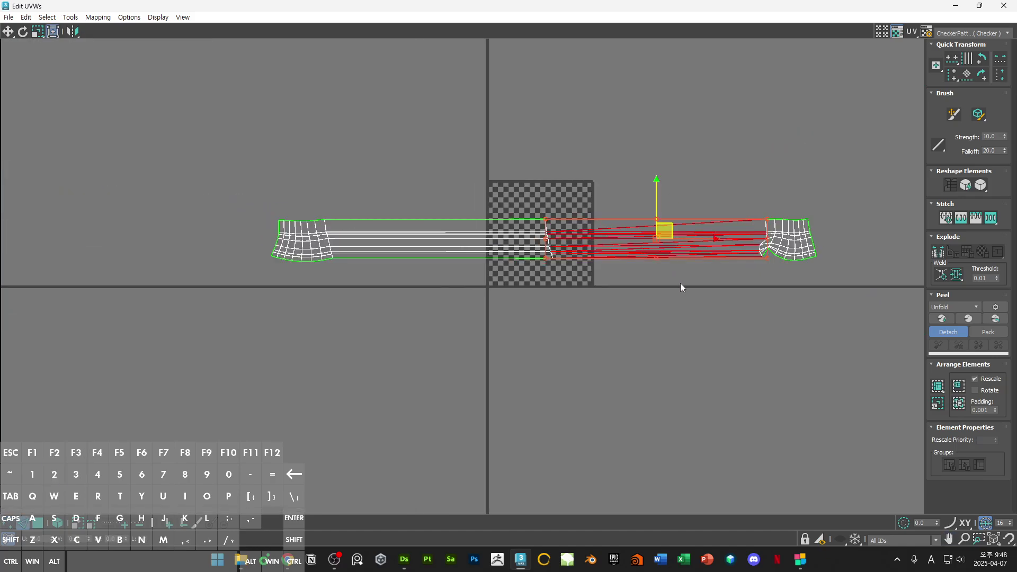
pyautogui.click(680, 287)
pyautogui.scroll(4, 567, 220)
pyautogui.click(569, 216)
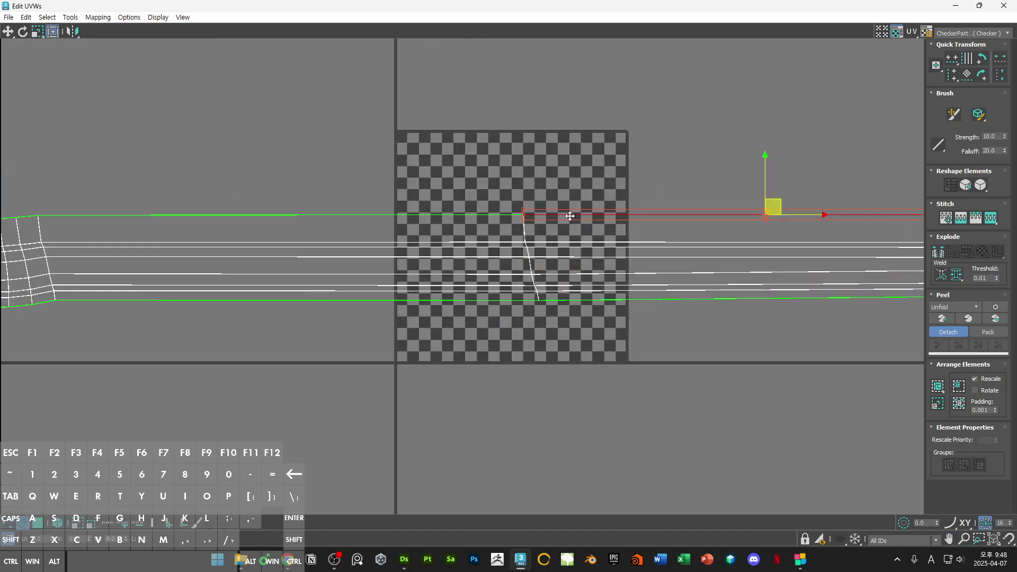
pyautogui.scroll(-3, 570, 216)
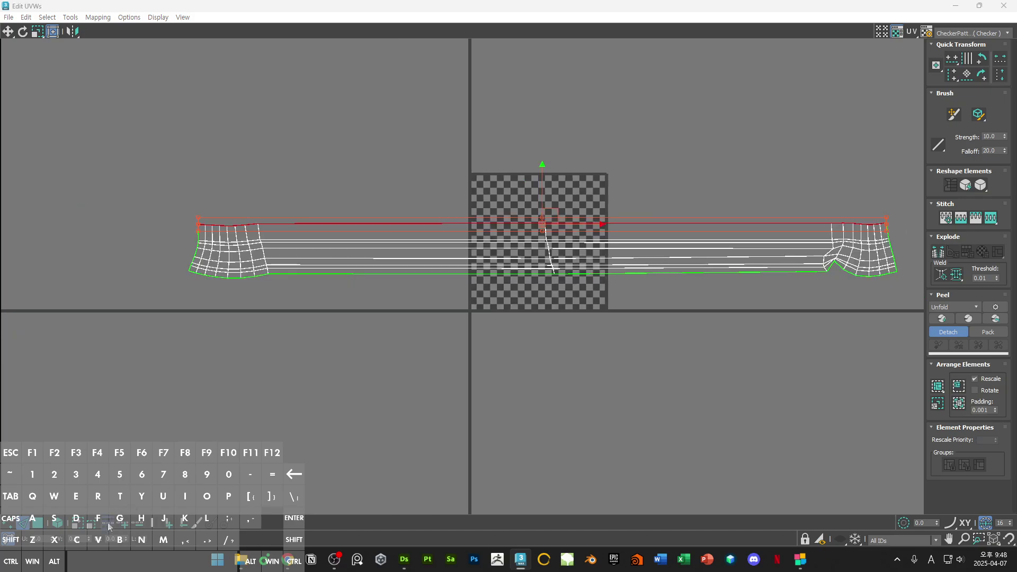
pyautogui.hotkey('ctrl', 'a')
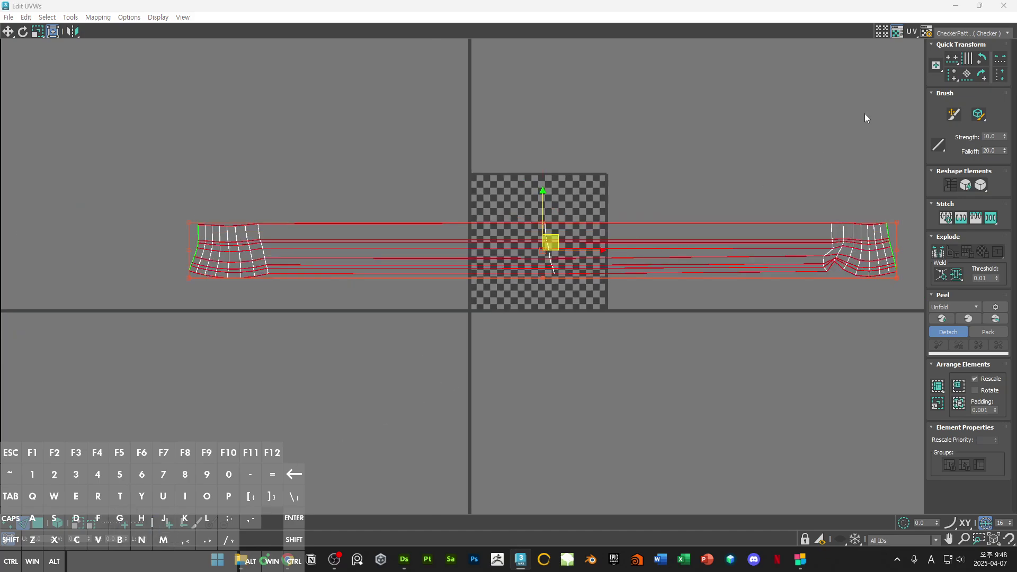
pyautogui.click(956, 73)
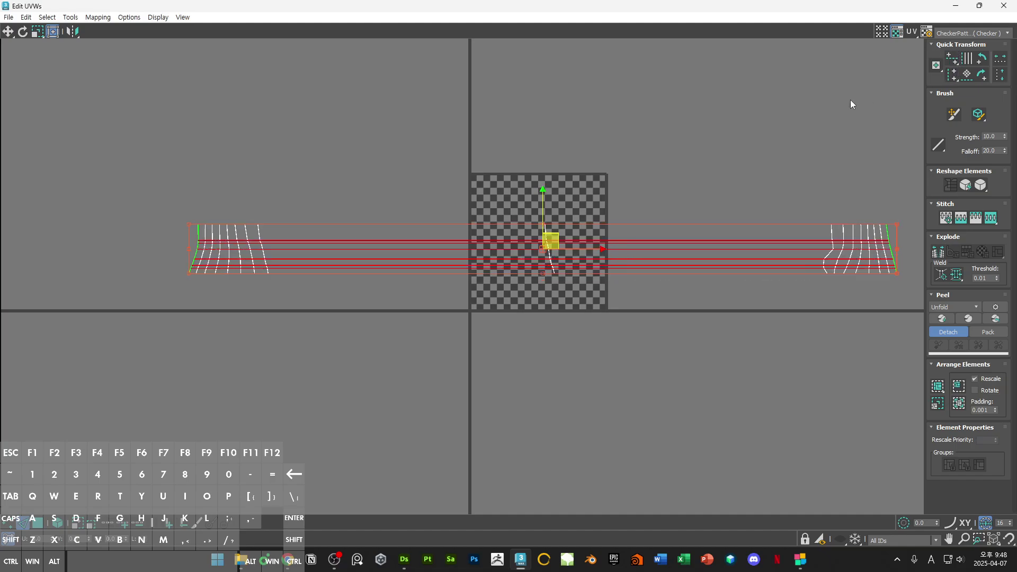
# Step: Select the UV strip's crosswise edge loops and align each of them vertically
pyautogui.click(850, 101)
pyautogui.scroll(3, 831, 244)
pyautogui.doubleClick(834, 227)
pyautogui.press('z')
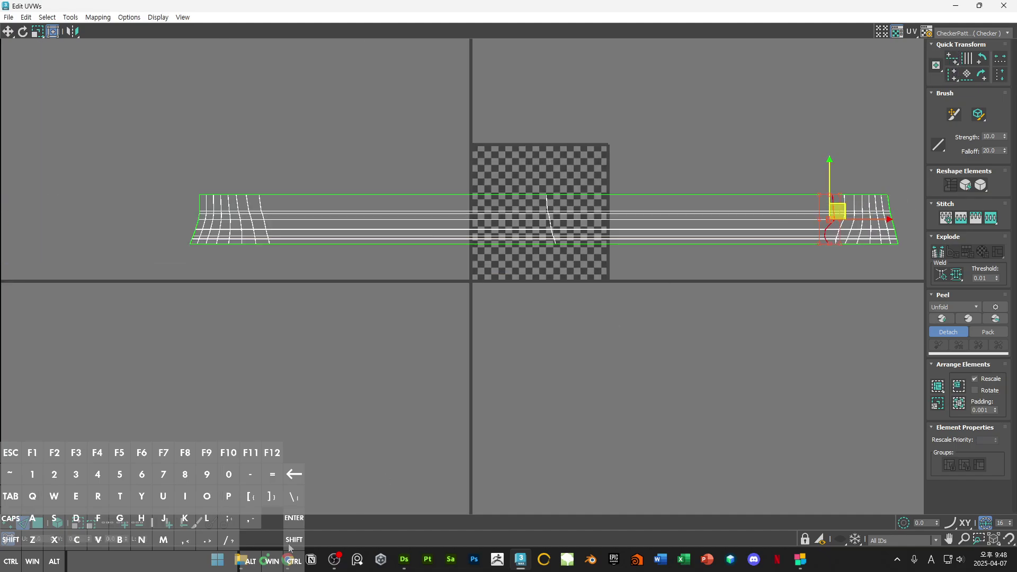
pyautogui.hotkey('ctrl', 'a')
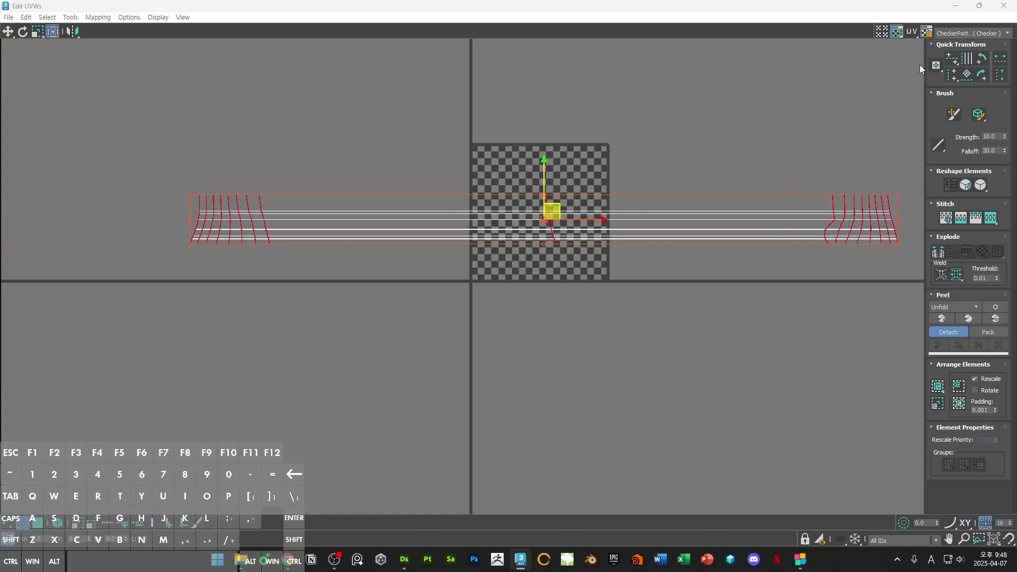
pyautogui.moveTo(952, 76); pyautogui.dragTo(951, 94)
pyautogui.click(708, 154)
pyautogui.moveTo(709, 144); pyautogui.dragTo(633, 158, button='middle')
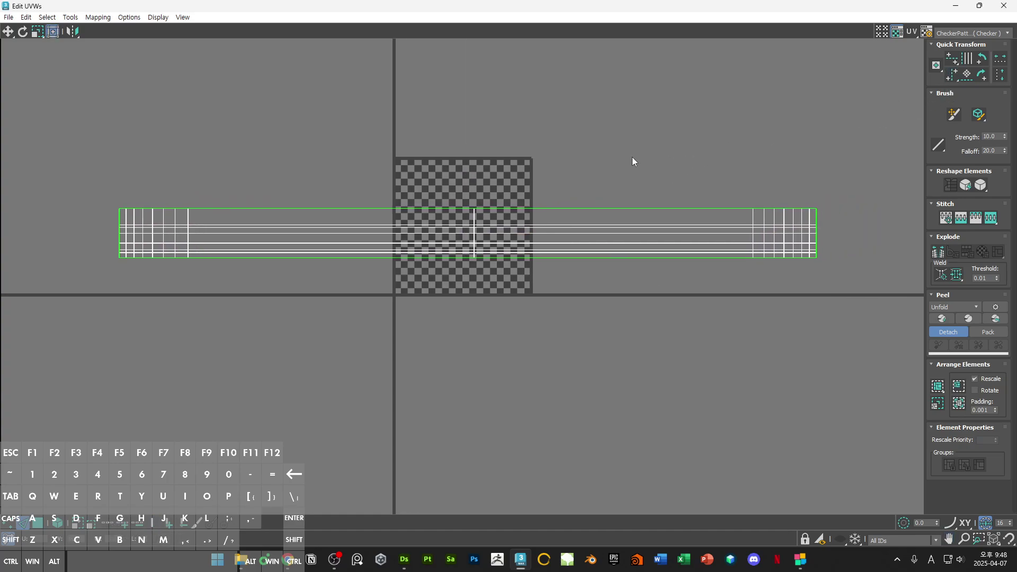
# Step: Restore the UV editor to its smaller size and display the Map #15 Normal Bump texture as its background
pyautogui.doubleClick(622, 11)
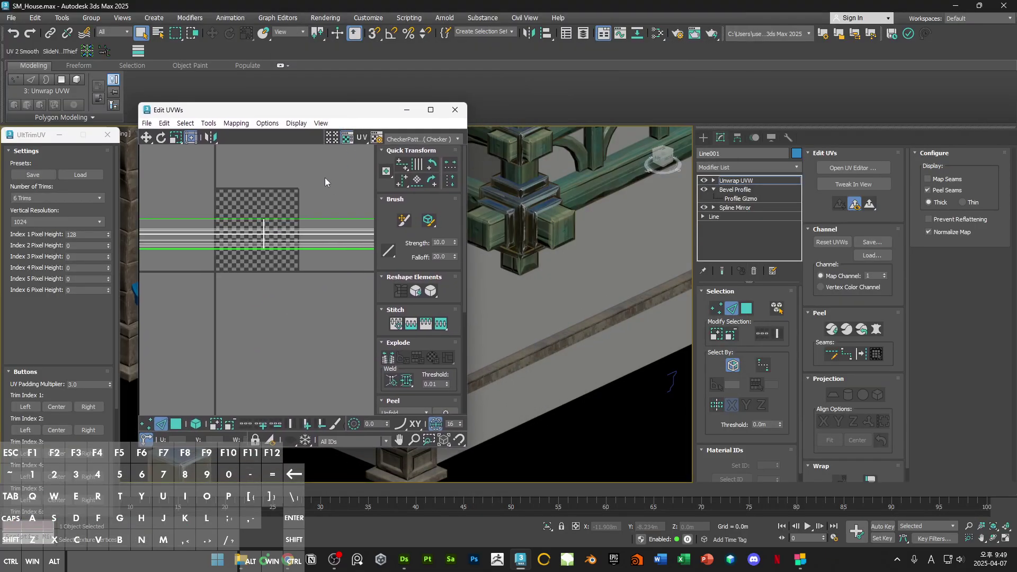
pyautogui.click(446, 141)
pyautogui.click(434, 180)
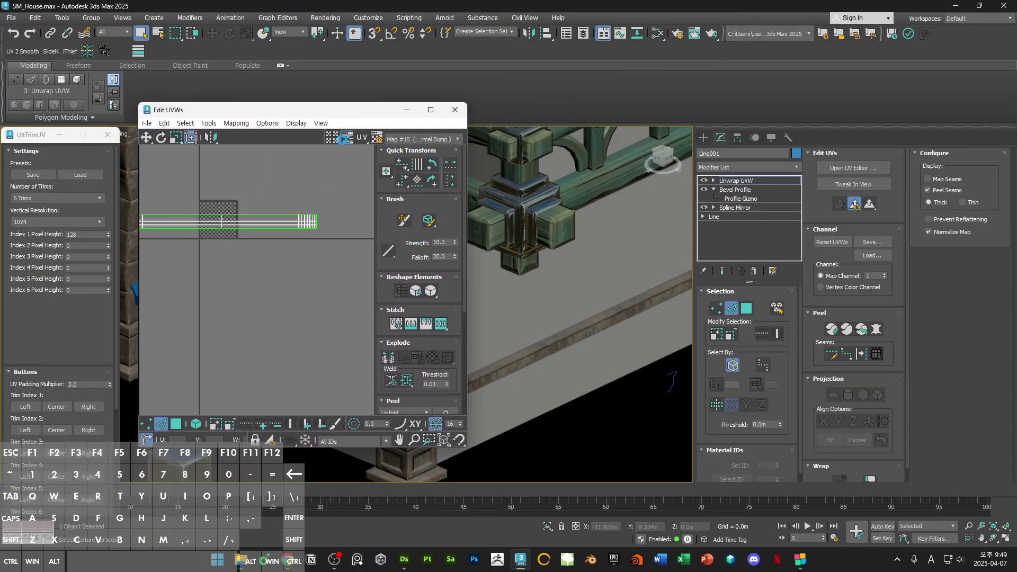
# Step: Move all of the strip's UV polygons up onto the U1V2 row of the stone texture and check the moulding on the wall
pyautogui.press('3')
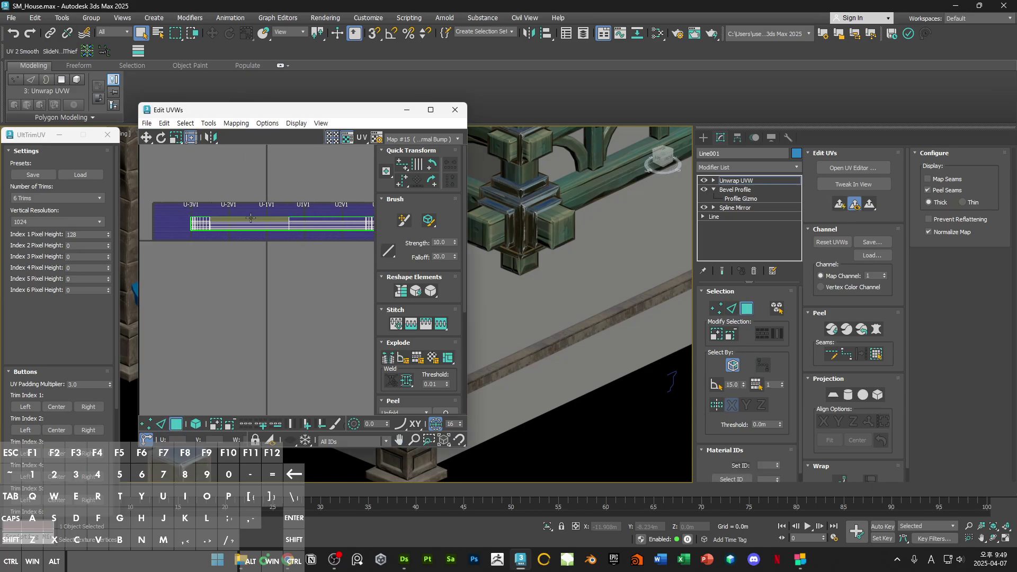
pyautogui.scroll(-3, 251, 218)
pyautogui.hotkey('ctrl', 'a')
pyautogui.moveTo(265, 223); pyautogui.dragTo(326, 191)
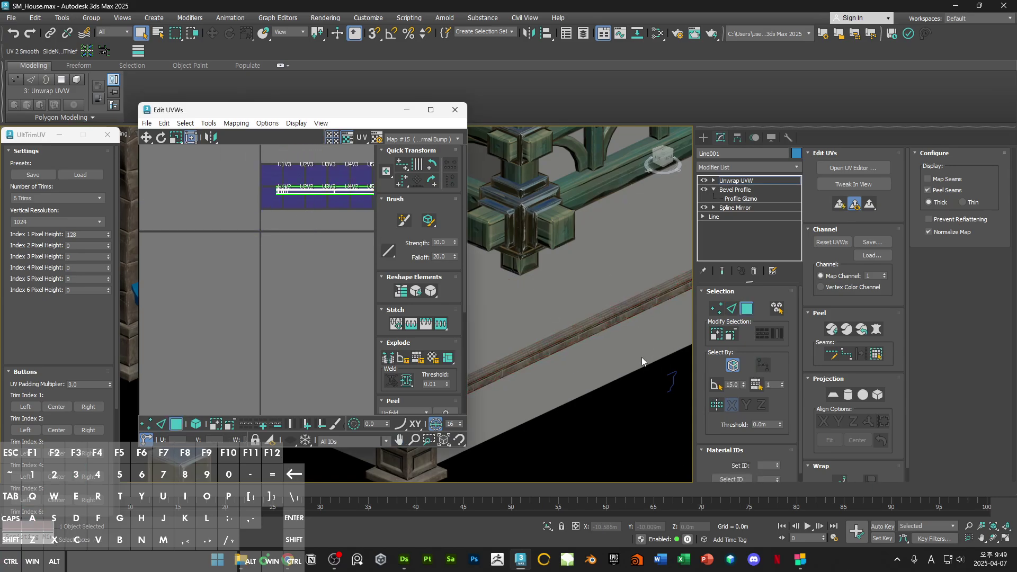
pyautogui.scroll(3, 641, 357)
pyautogui.click(620, 310)
pyautogui.scroll(-5, 620, 310)
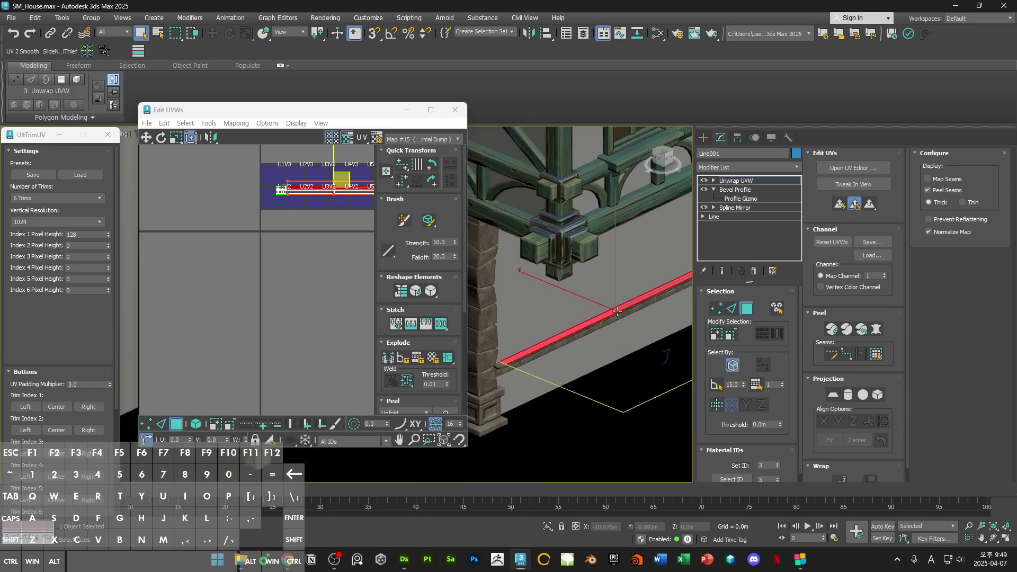
pyautogui.scroll(4, 301, 183)
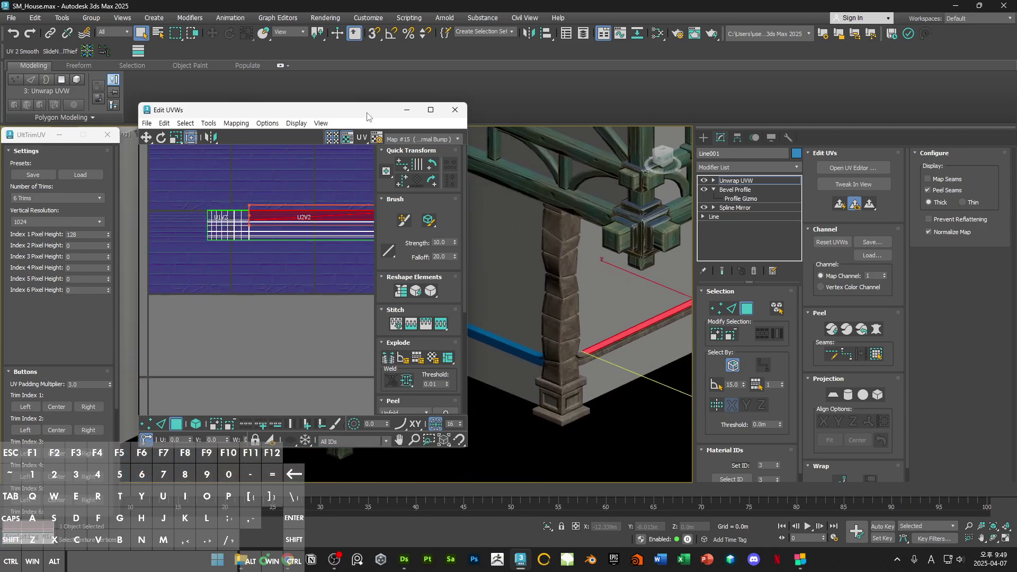
# Step: Examine how the UV strip's end polygons and full length sit on the tiled stone texture
pyautogui.click(430, 109)
pyautogui.scroll(4, 408, 122)
pyautogui.click(407, 122)
pyautogui.hotkey('ctrl', 'a')
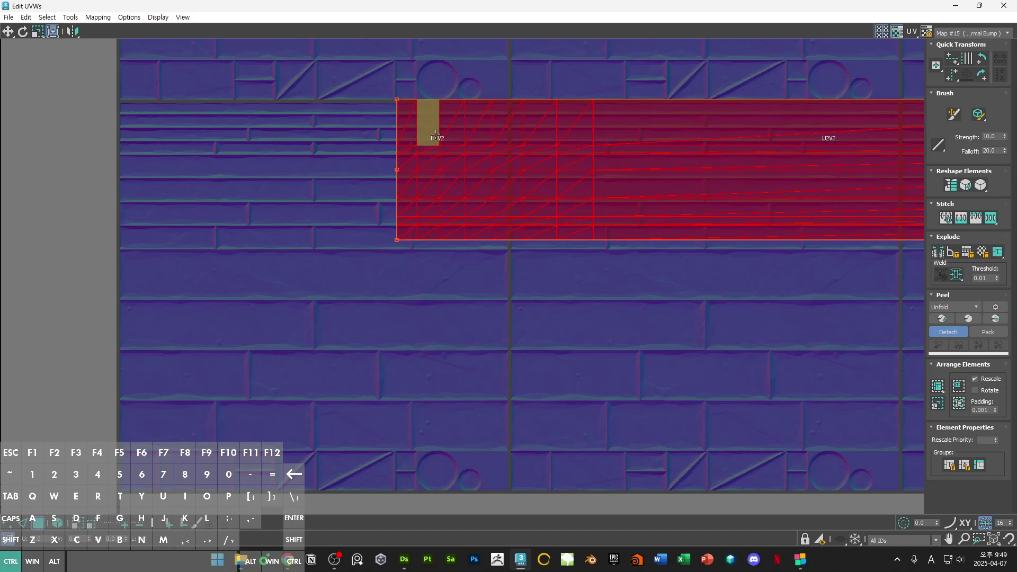
pyautogui.click(388, 139)
pyautogui.click(416, 137)
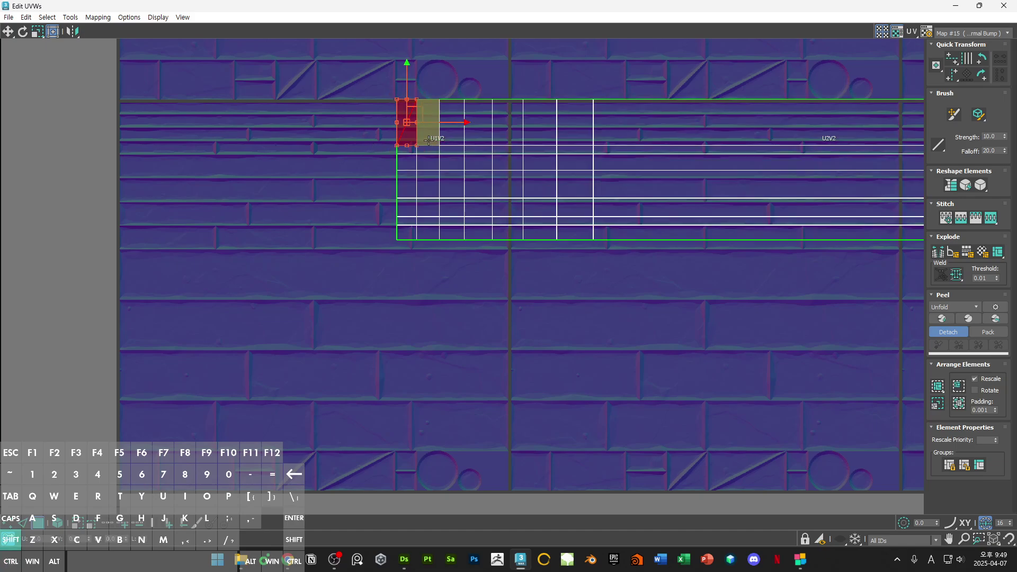
pyautogui.keyDown('ctrl'); pyautogui.click(434, 137); pyautogui.keyUp('ctrl')
pyautogui.keyDown('ctrl'); pyautogui.doubleClick(450, 137); pyautogui.keyUp('ctrl')
pyautogui.scroll(-4, 366, 139)
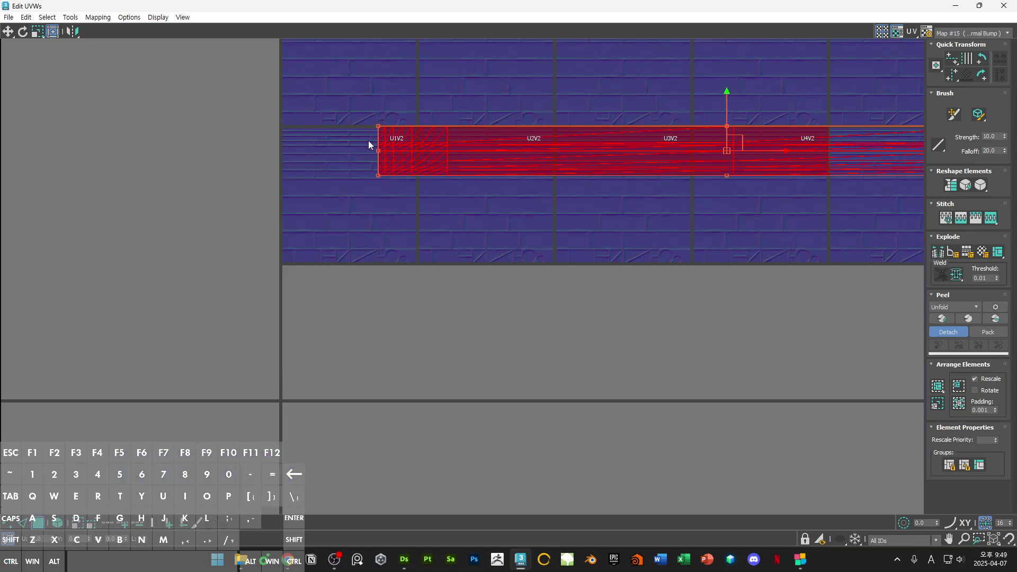
pyautogui.moveTo(368, 141); pyautogui.dragTo(303, 184, button='middle')
pyautogui.moveTo(396, 158); pyautogui.dragTo(284, 242, button='middle')
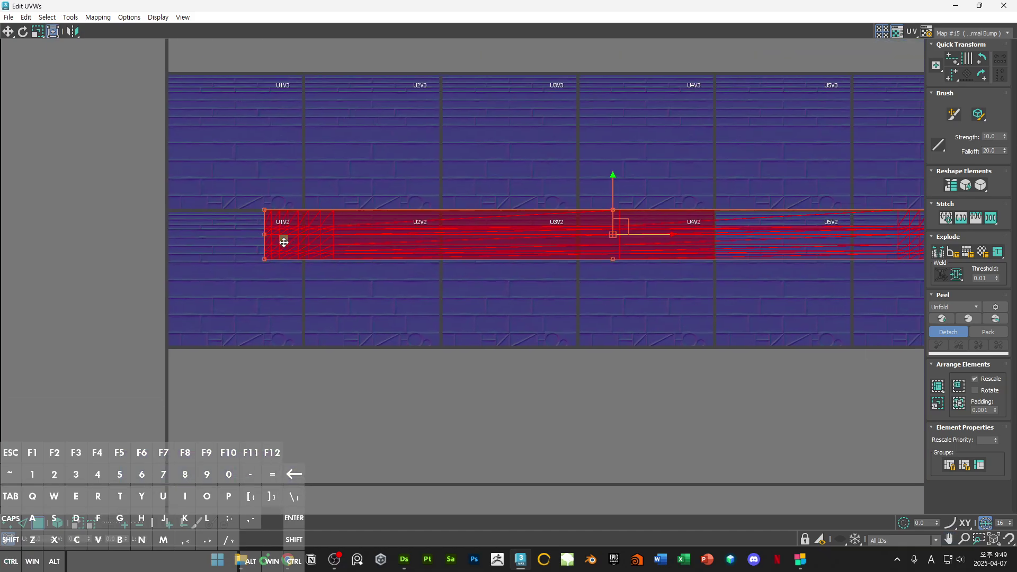
pyautogui.click(512, 217)
pyautogui.click(623, 158)
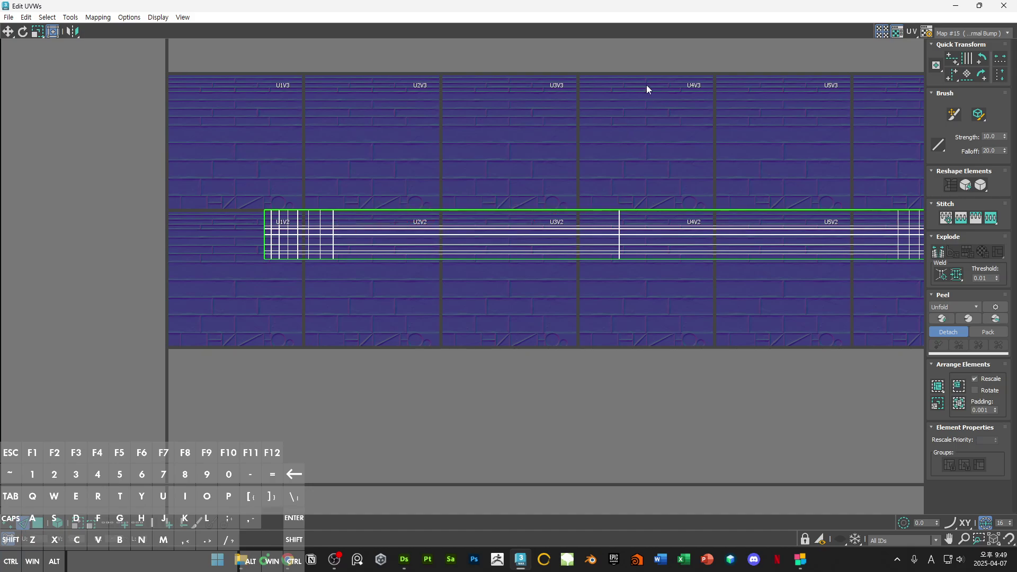
pyautogui.doubleClick(701, 14)
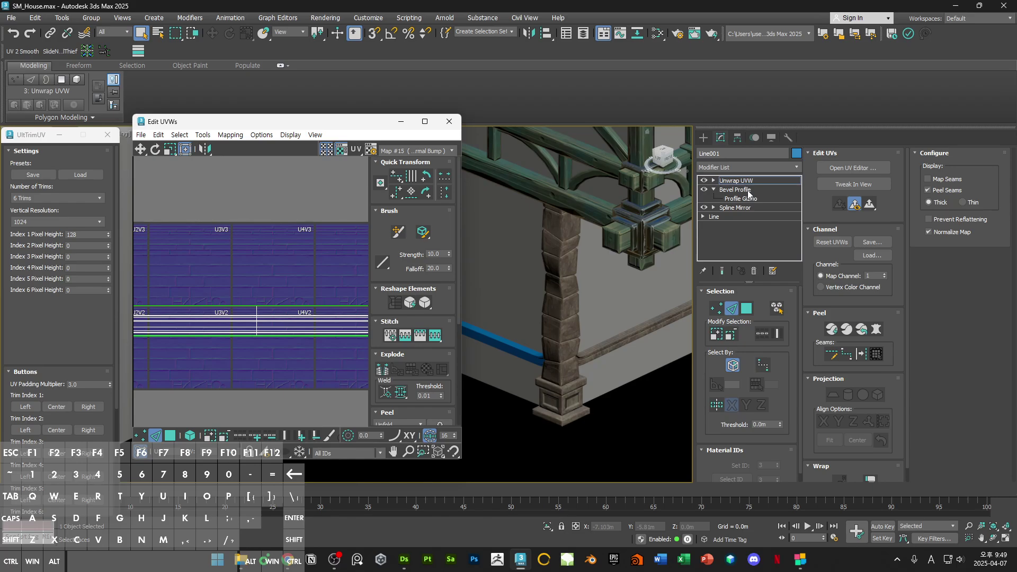
pyautogui.moveTo(346, 126); pyautogui.dragTo(421, 111)
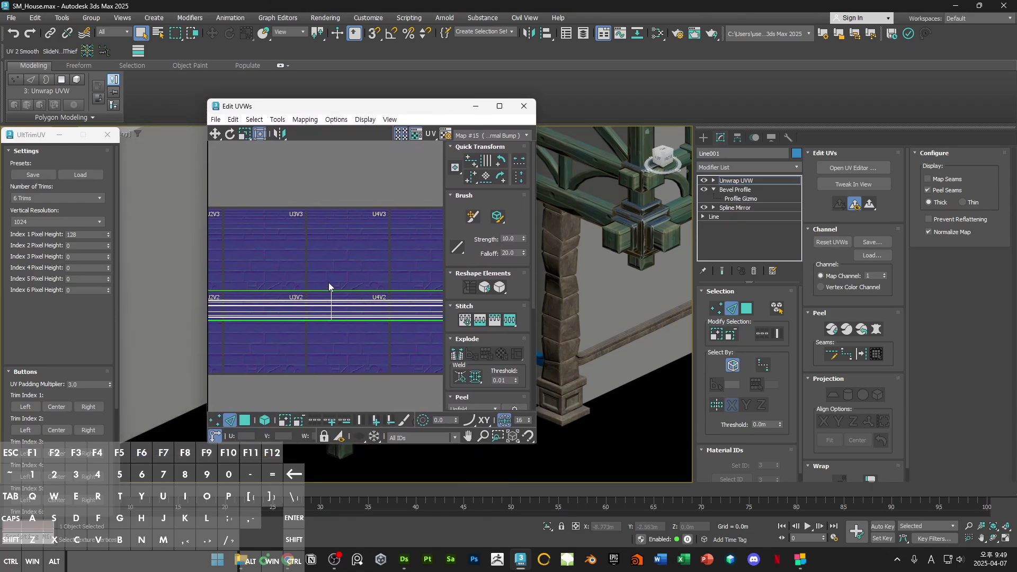
pyautogui.scroll(-5, 332, 288)
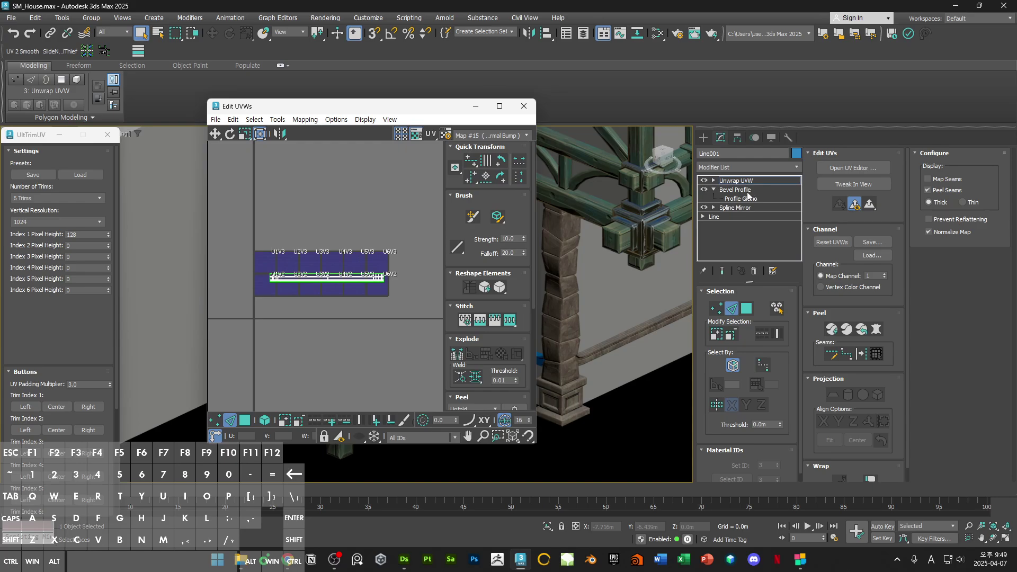
pyautogui.scroll(3, 326, 285)
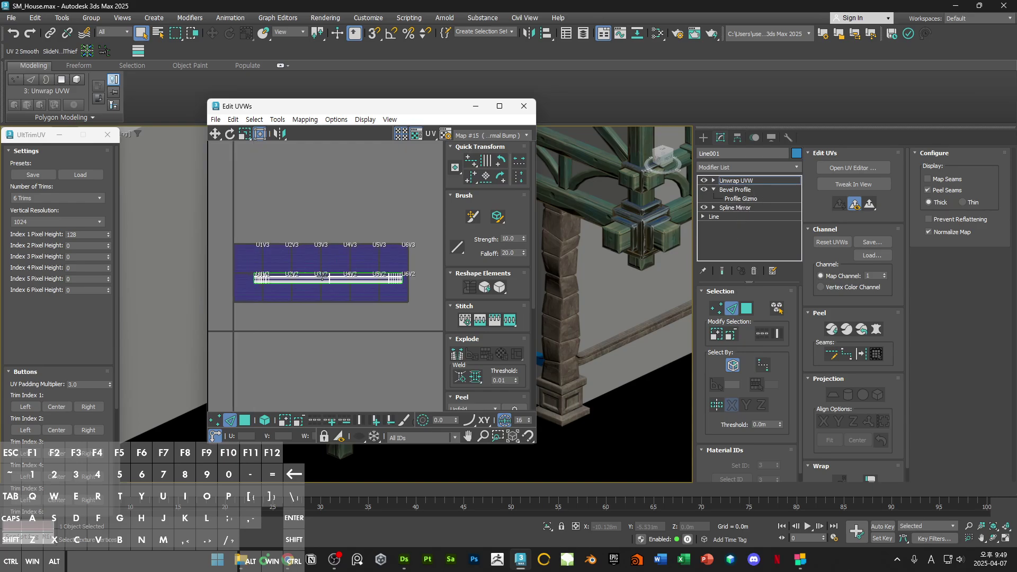
# Step: Close the UV editor and insert an Edit Poly modifier between Bevel Profile and Unwrap UVW
pyautogui.click(524, 106)
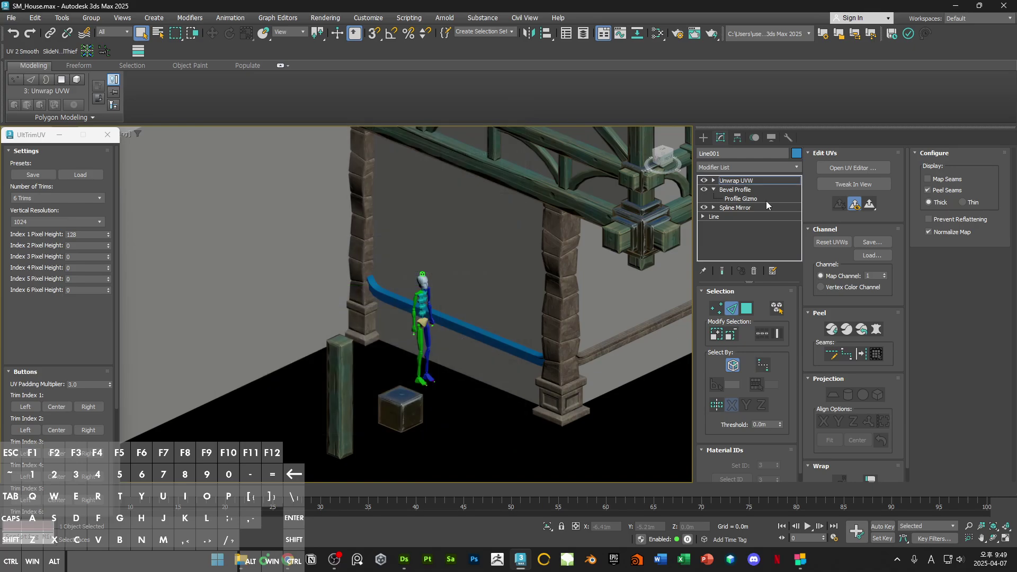
pyautogui.click(736, 189)
pyautogui.click(552, 308)
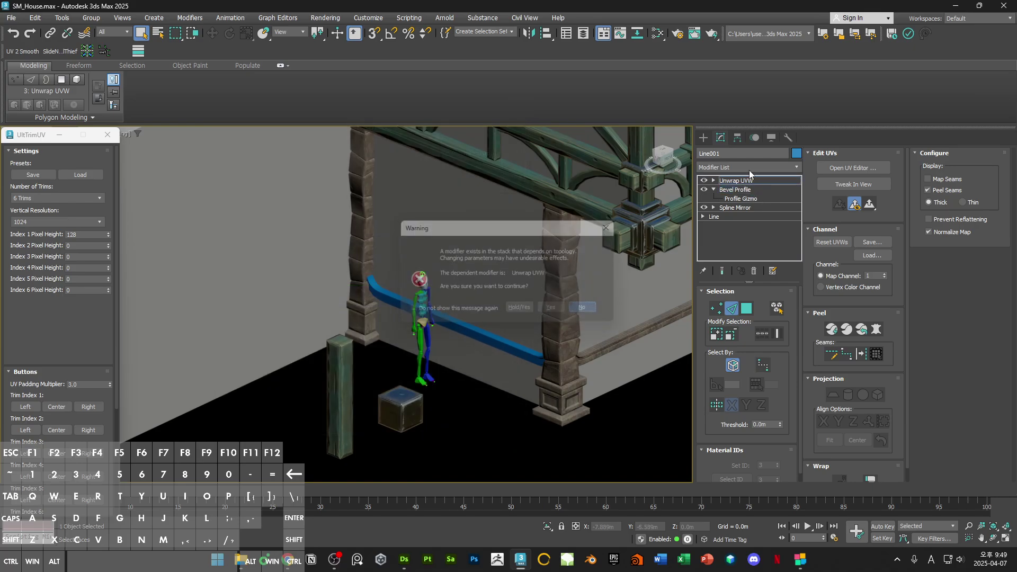
pyautogui.click(759, 169)
pyautogui.click(759, 168)
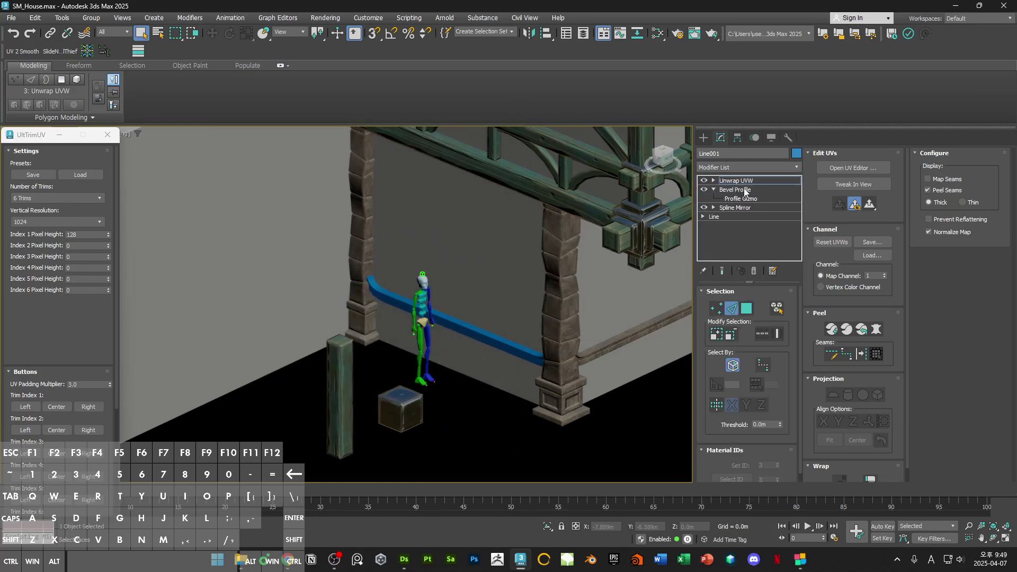
pyautogui.click(736, 190)
pyautogui.click(555, 309)
pyautogui.click(748, 169)
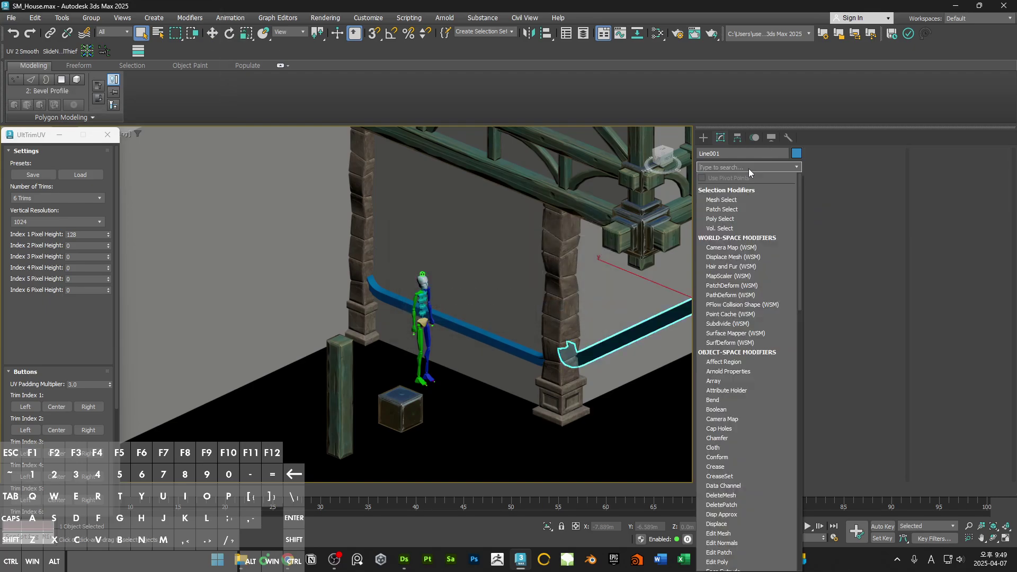
pyautogui.write('e')
pyautogui.click(715, 219)
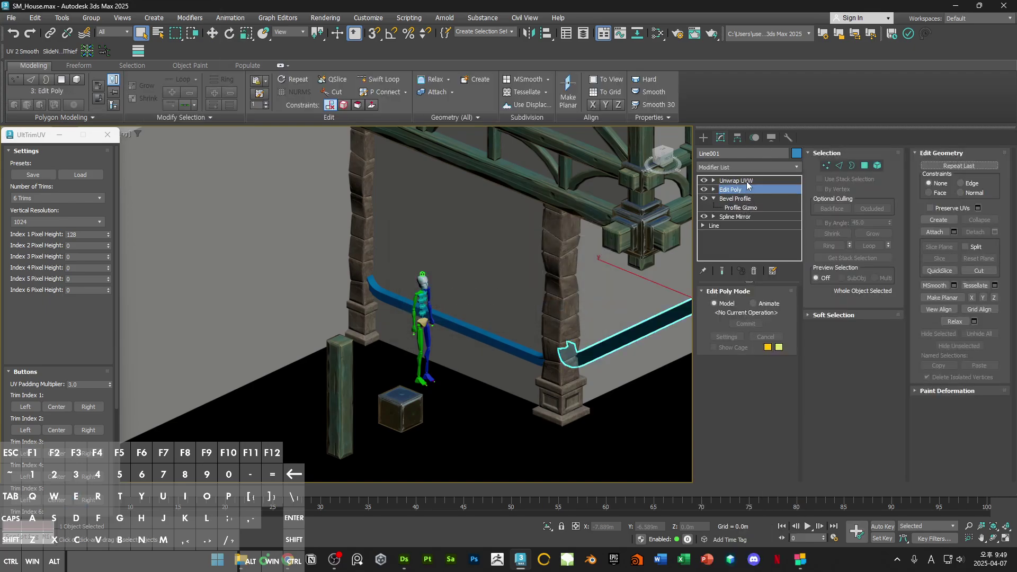
# Step: Reopen the moulding's UVs from Unwrap UVW, select all polygons and peel them into one long strip
pyautogui.click(747, 182)
pyautogui.click(853, 168)
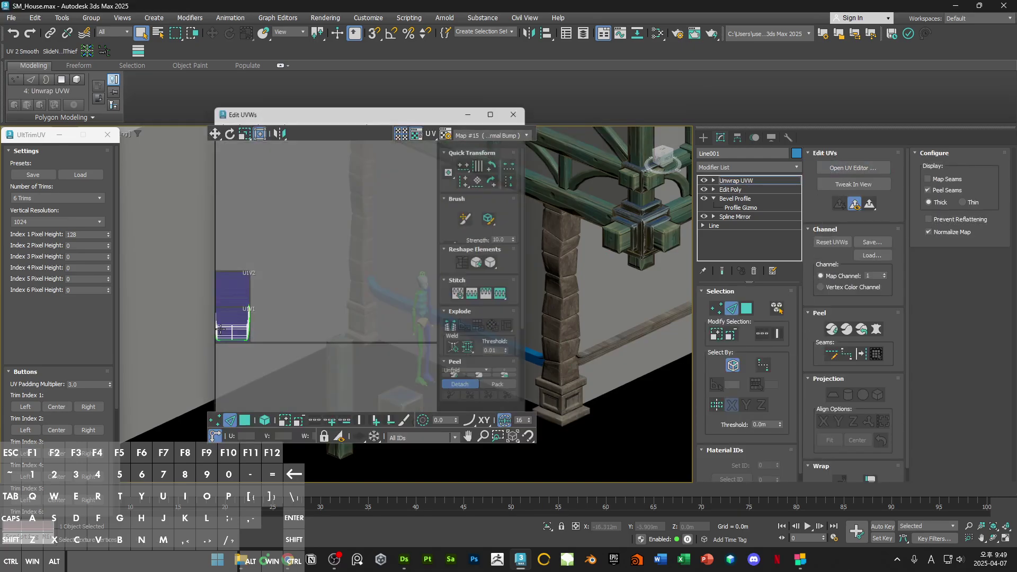
pyautogui.moveTo(228, 340); pyautogui.dragTo(338, 299, button='middle')
pyautogui.press('3')
pyautogui.hotkey('ctrl', 'a')
pyautogui.scroll(6, 337, 301)
pyautogui.click(363, 342)
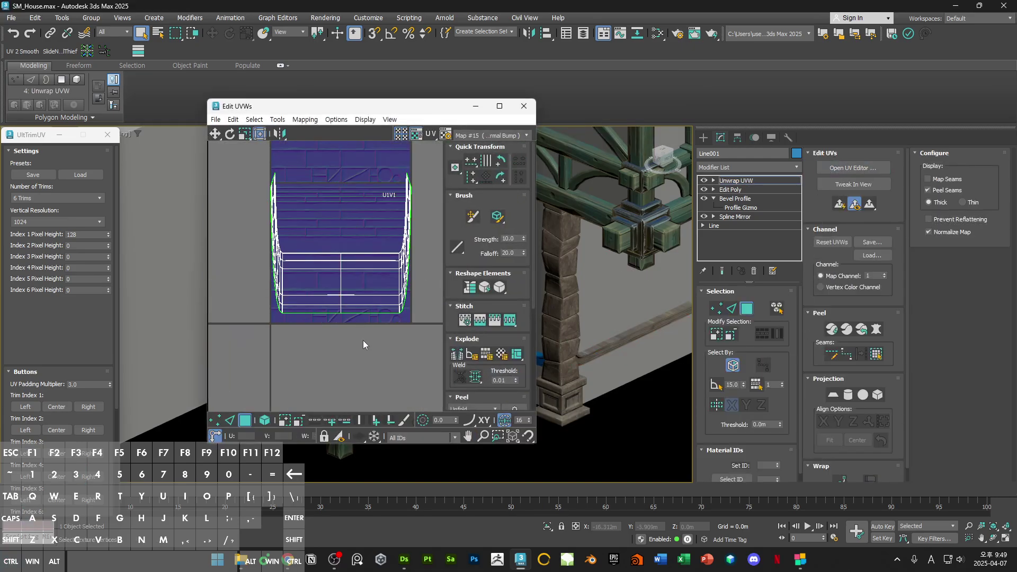
pyautogui.hotkey('ctrl', 'a')
pyautogui.scroll(-3, 300, 344)
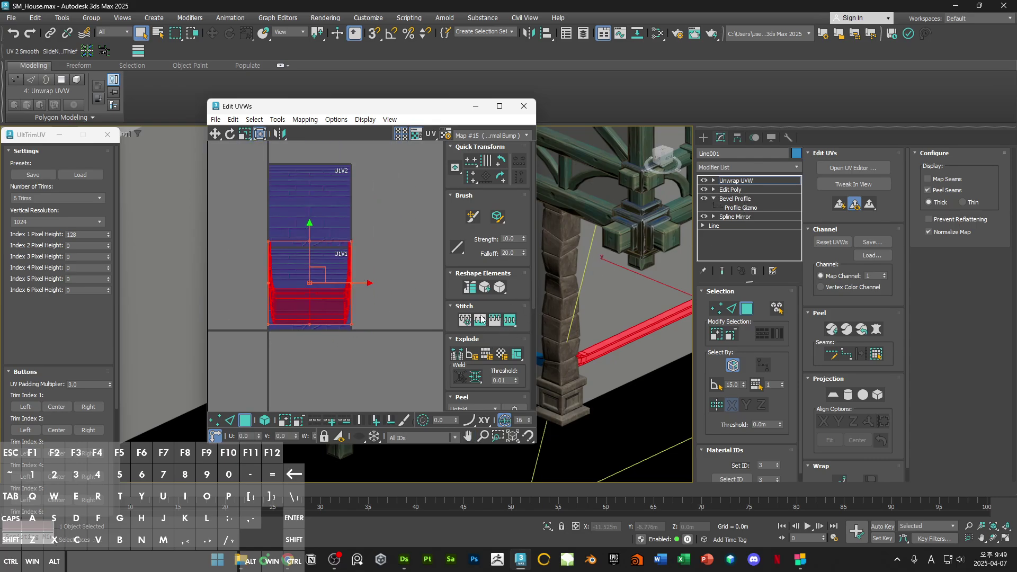
pyautogui.scroll(-4, 480, 319)
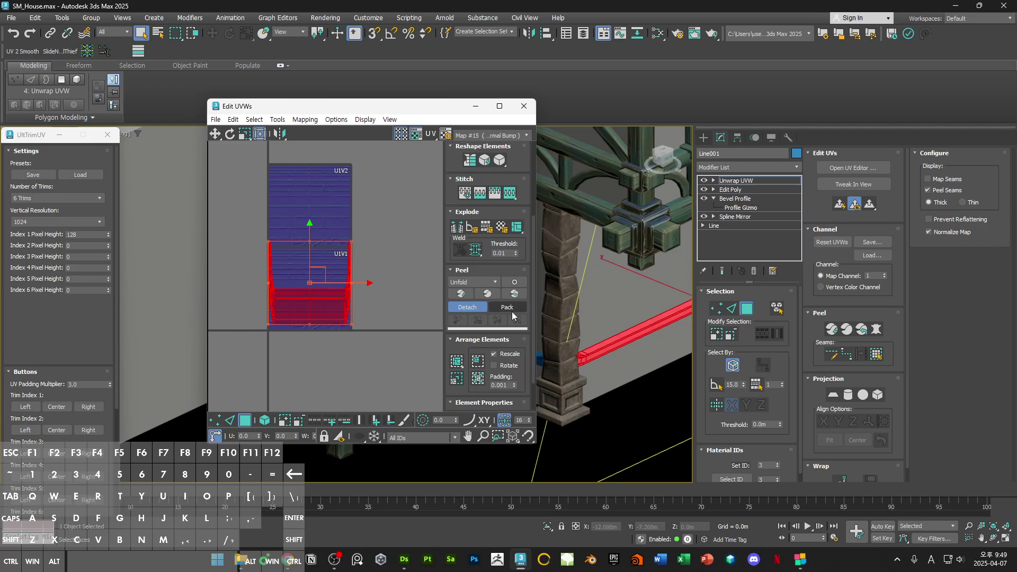
pyautogui.click(513, 293)
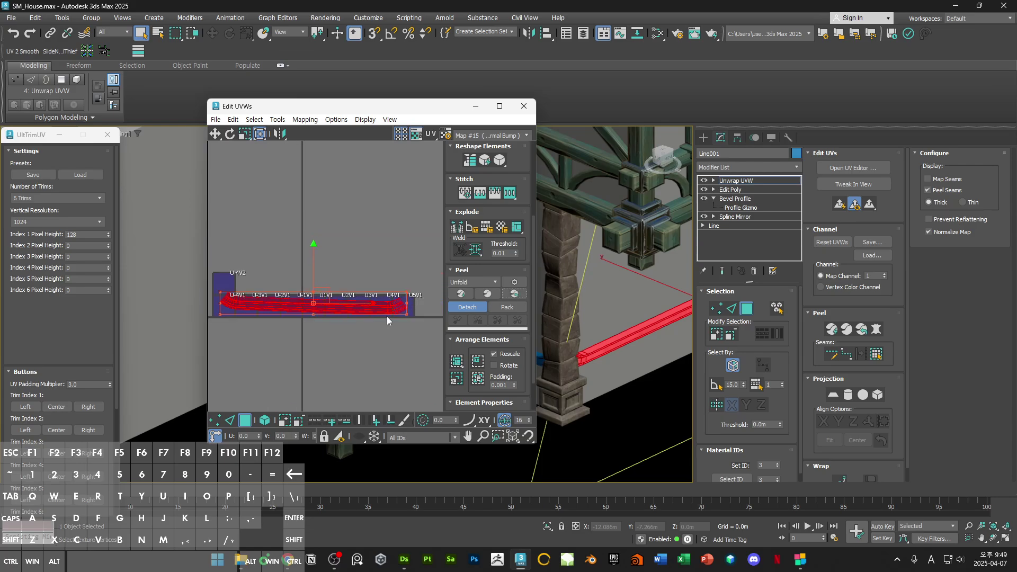
# Step: Straighten the whole peeled UV strip and relax it with Relax: Custom
pyautogui.click(499, 107)
pyautogui.scroll(3, 519, 279)
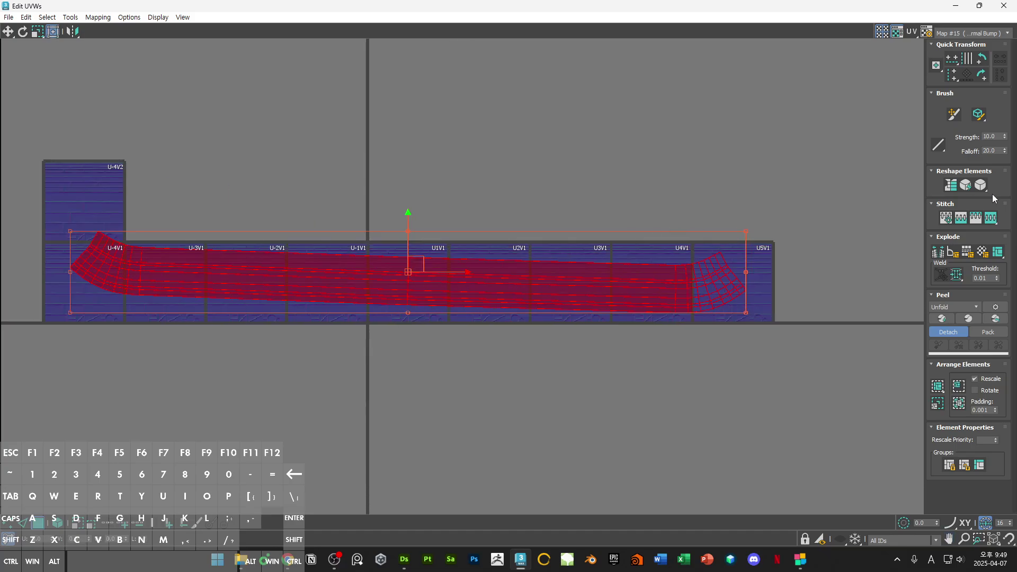
pyautogui.click(968, 188)
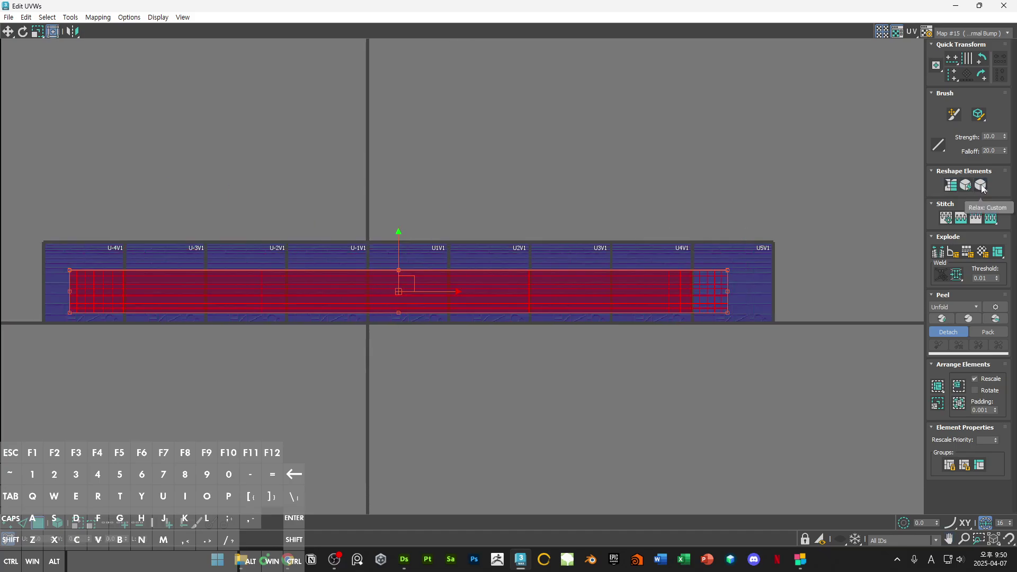
pyautogui.click(984, 186)
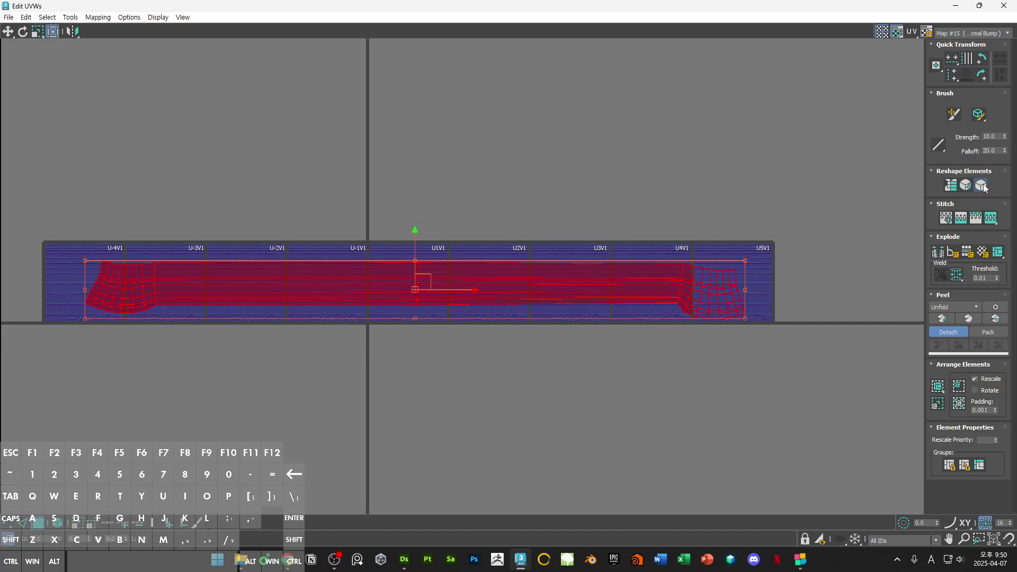
# Step: Select the lengthwise edge loops of the relaxed strip and align each of them horizontally
pyautogui.moveTo(502, 187); pyautogui.dragTo(579, 160, button='middle')
pyautogui.press('2')
pyautogui.moveTo(578, 160); pyautogui.dragTo(505, 323)
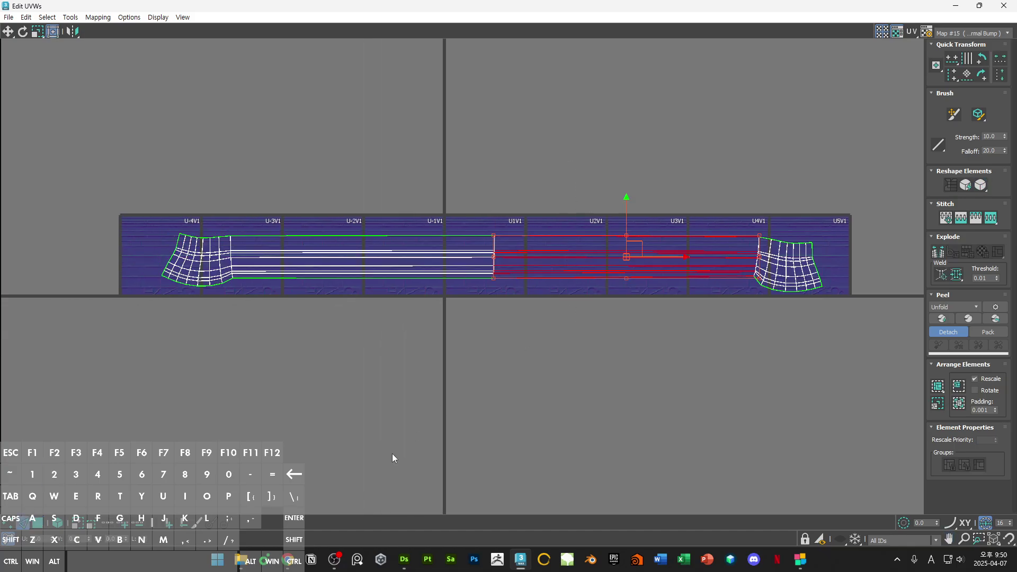
pyautogui.click(107, 523)
pyautogui.click(853, 179)
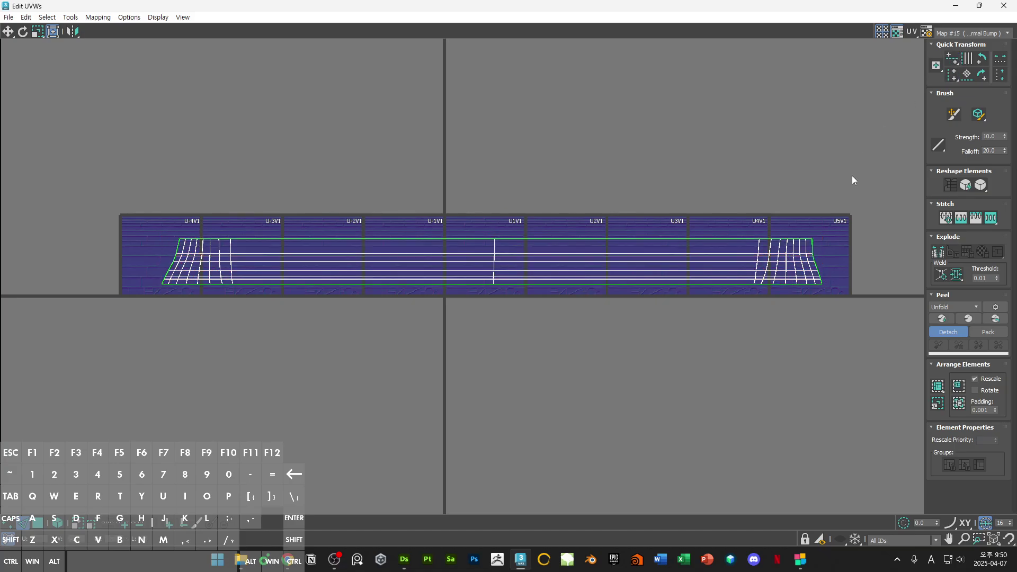
# Step: Select all crosswise edge loops of the strip and align each of them vertically
pyautogui.scroll(5, 828, 249)
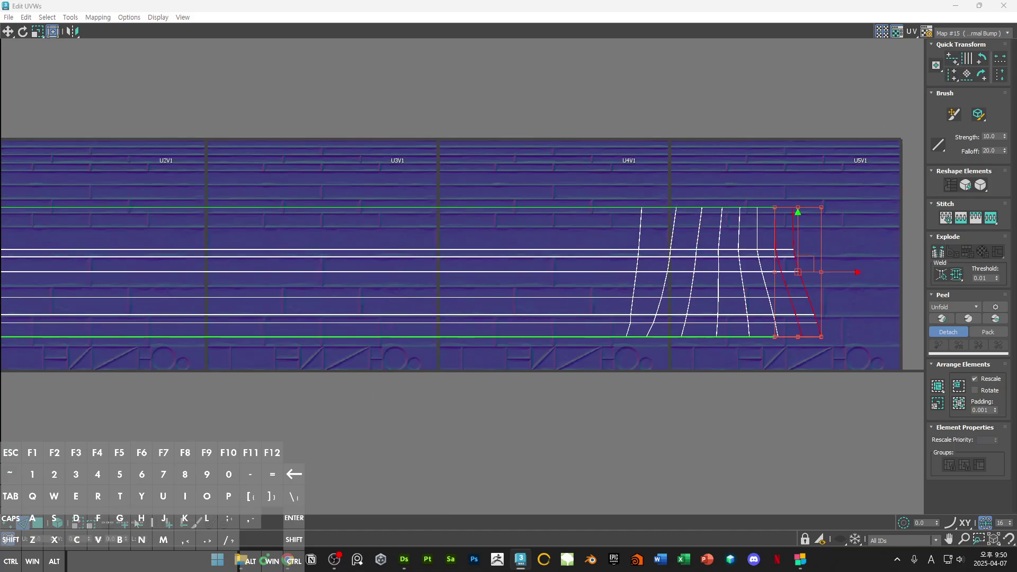
pyautogui.click(167, 524)
pyautogui.moveTo(948, 80); pyautogui.dragTo(951, 90)
pyautogui.click(795, 125)
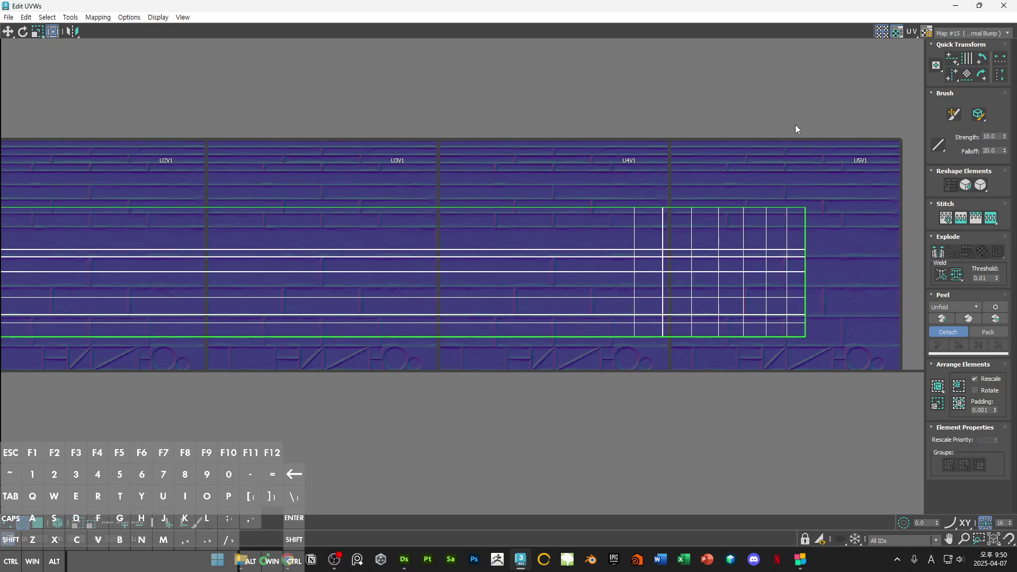
# Step: Select the lengthwise polygon row along the moulding's upper bevel, next to the top face
pyautogui.scroll(-6, 741, 169)
pyautogui.moveTo(720, 185); pyautogui.dragTo(824, 166, button='middle')
pyautogui.press('3')
pyautogui.moveTo(630, 6); pyautogui.dragTo(368, 117)
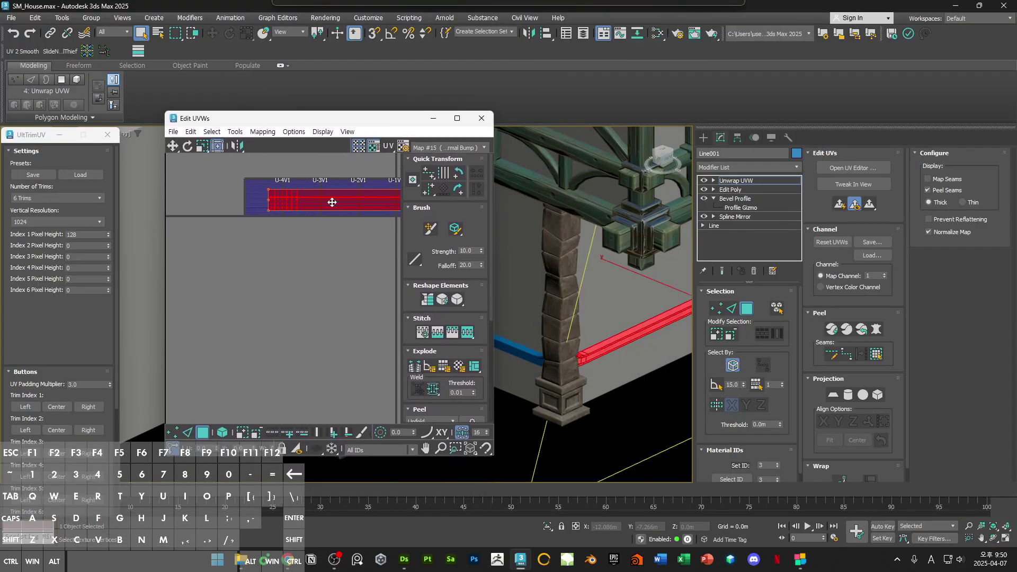
pyautogui.scroll(4, 594, 335)
pyautogui.scroll(5, 616, 334)
pyautogui.keyDown('shift'); pyautogui.click(607, 330); pyautogui.keyUp('shift')
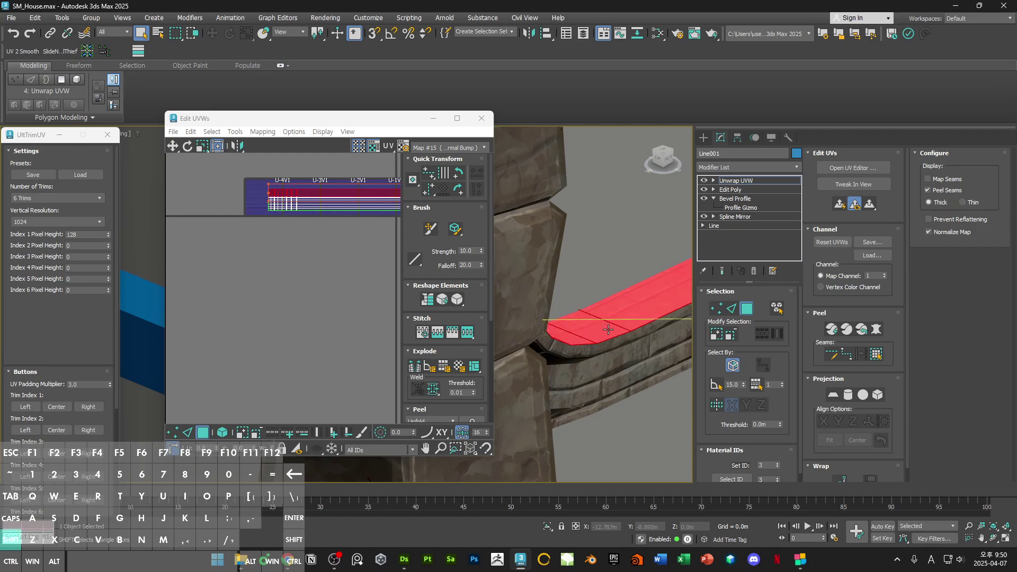
pyautogui.scroll(3, 551, 320)
pyautogui.scroll(5, 176, 231)
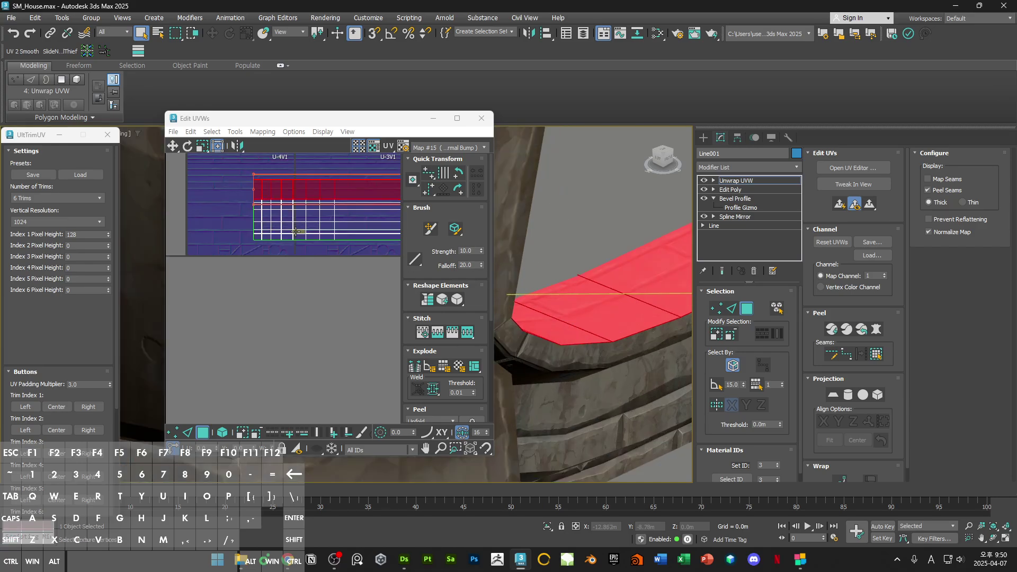
pyautogui.click(177, 231)
pyautogui.click(209, 172)
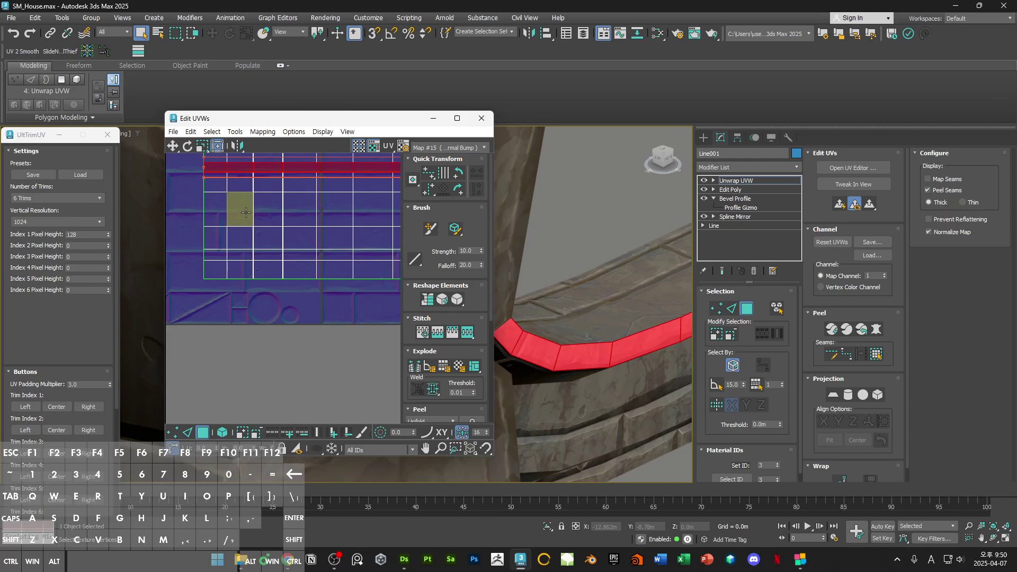
# Step: Add the other alternate lengthwise polygon rows of the moulding's UV strip to the selection
pyautogui.keyDown('alt'); pyautogui.moveTo(529, 227); pyautogui.dragTo(524, 213, button='middle'); pyautogui.keyUp('alt')
pyautogui.scroll(3, 524, 213)
pyautogui.scroll(-5, 544, 244)
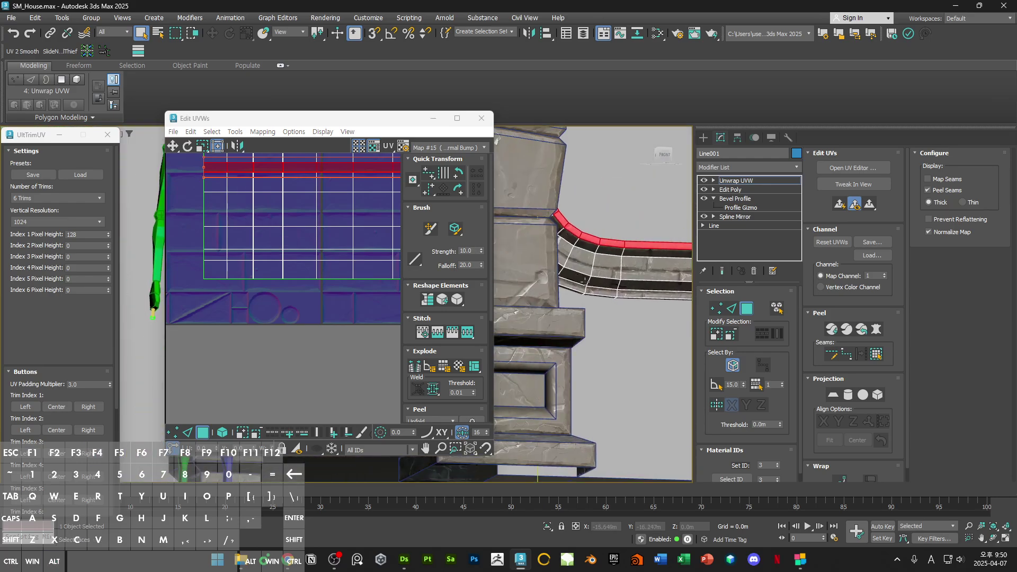
pyautogui.click(216, 210)
pyautogui.keyDown('shift'); pyautogui.click(244, 205); pyautogui.keyUp('shift')
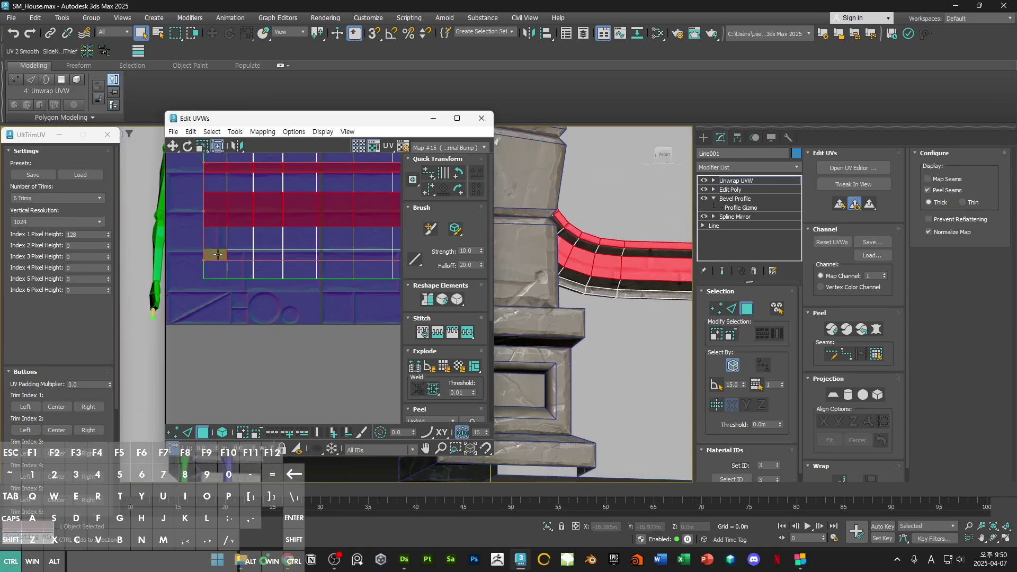
pyautogui.keyDown('shift'); pyautogui.click(243, 255); pyautogui.keyUp('shift')
# Step: Move the selected alternate rows upward in UV space to separate them from the remaining rows
pyautogui.scroll(-5, 250, 255)
pyautogui.moveTo(265, 238); pyautogui.dragTo(224, 292, button='middle')
pyautogui.rightClick(238, 270)
pyautogui.click(225, 296)
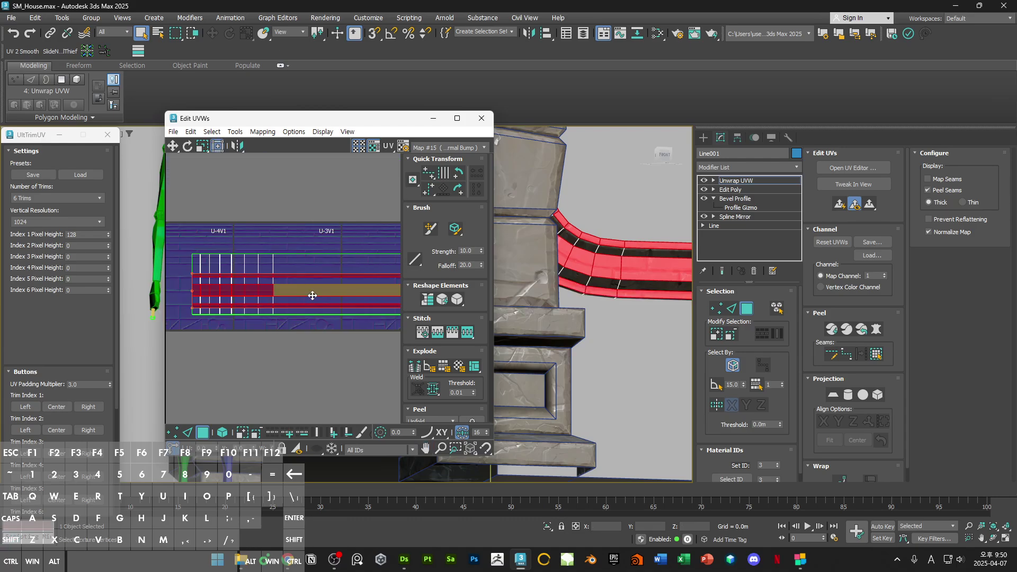
pyautogui.moveTo(308, 293); pyautogui.dragTo(301, 241)
pyautogui.click(224, 182)
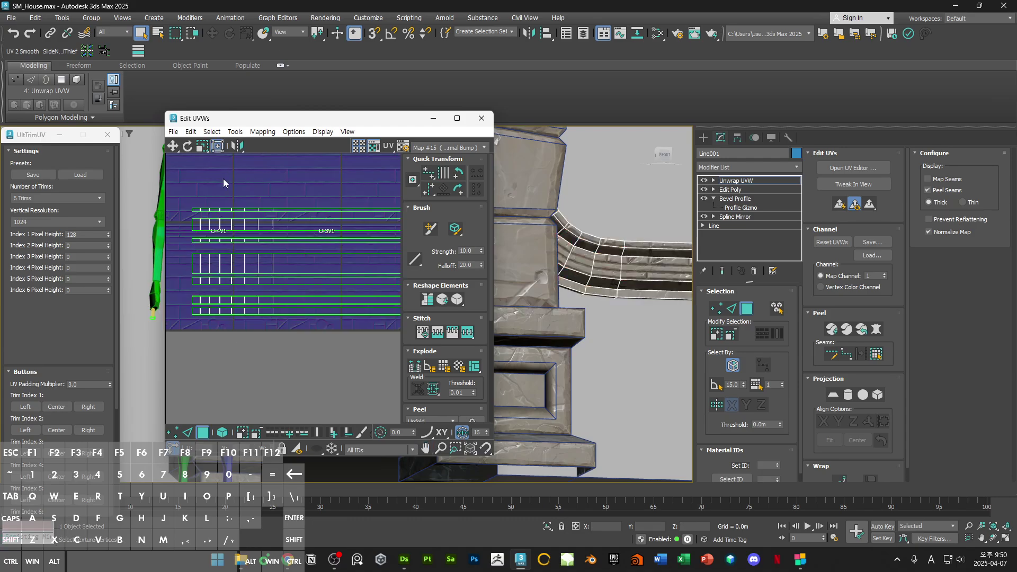
# Step: Select the polygons of the moulding's curved ends and move their UVs up, away from the straight section
pyautogui.moveTo(264, 342); pyautogui.dragTo(268, 274)
pyautogui.scroll(-3, 241, 275)
pyautogui.scroll(3, 290, 215)
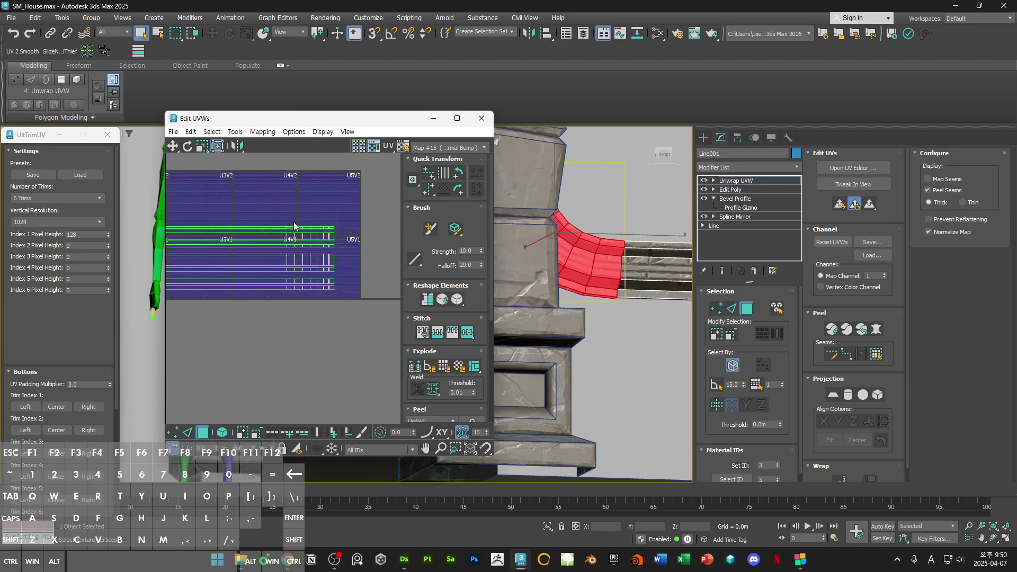
pyautogui.click(322, 261)
pyautogui.rightClick(322, 261)
pyautogui.press('Escape')
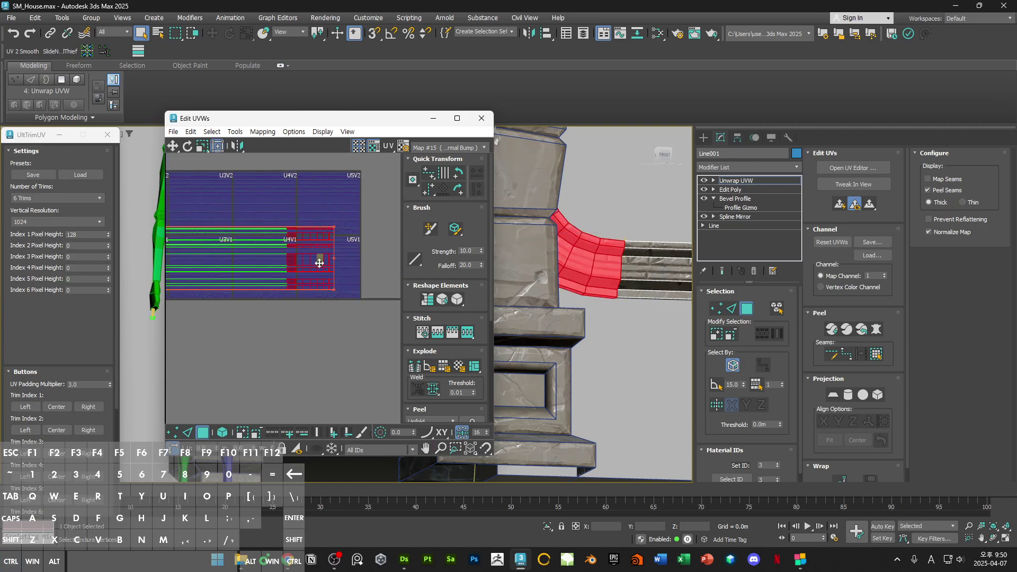
pyautogui.moveTo(322, 261); pyautogui.dragTo(312, 180)
pyautogui.click(312, 180)
# Step: Select the narrow bevel UV strips belonging to both curved ends in the enlarged UV editor
pyautogui.scroll(5, 333, 288)
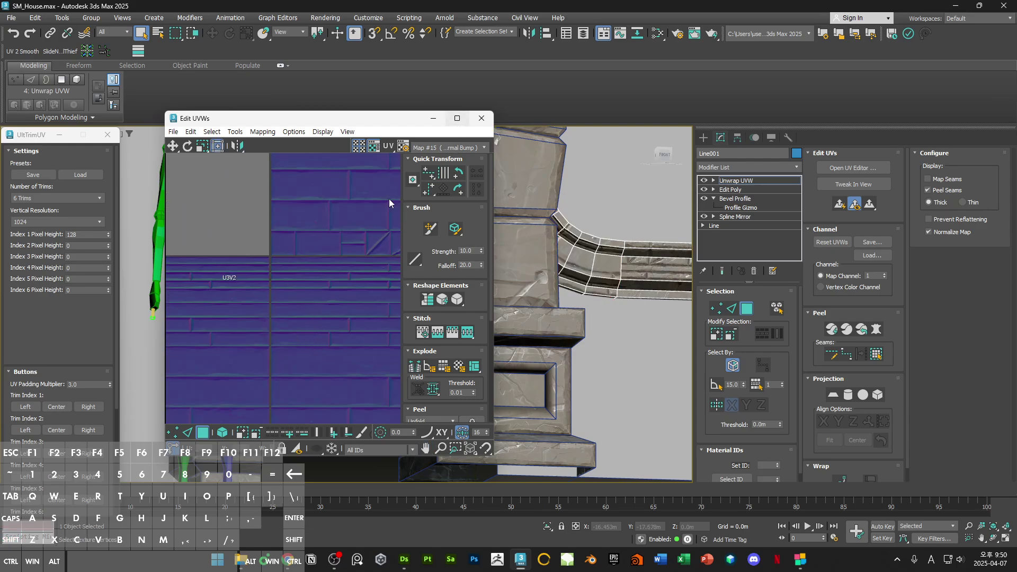
pyautogui.scroll(-6, 389, 199)
pyautogui.moveTo(318, 212); pyautogui.dragTo(317, 312, button='middle')
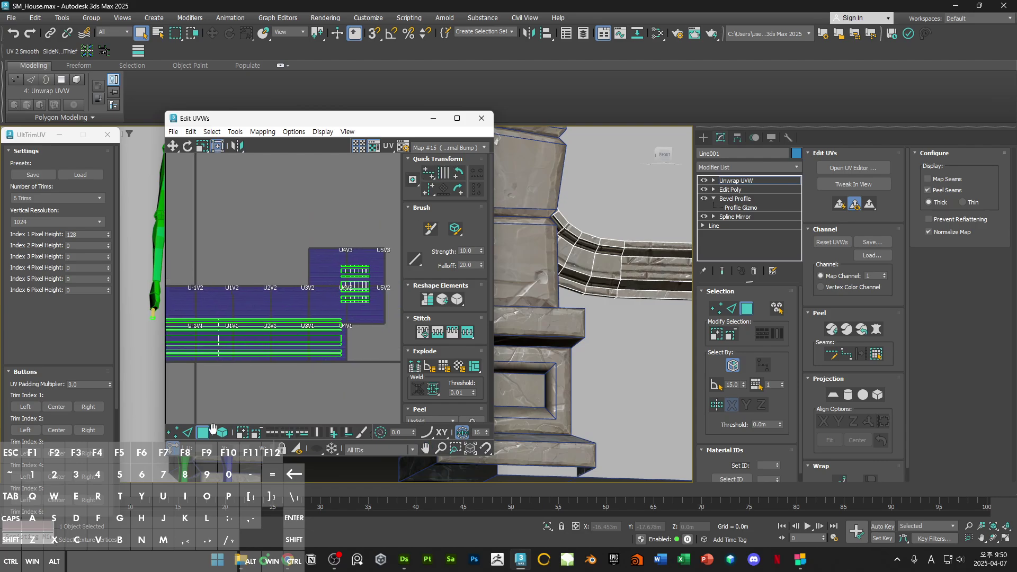
pyautogui.click(457, 118)
pyautogui.scroll(3, 697, 207)
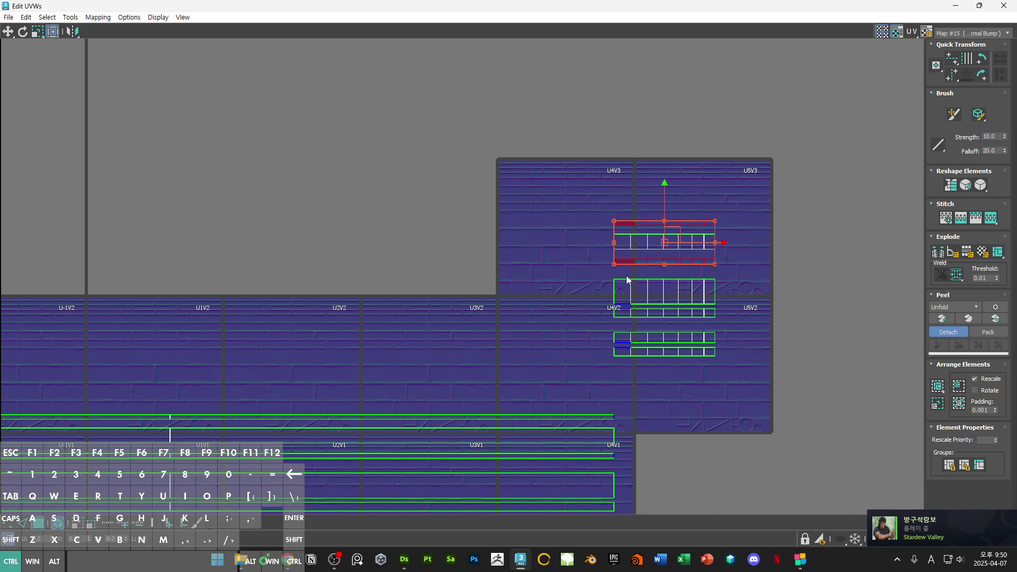
pyautogui.keyDown('ctrl'); pyautogui.click(617, 313); pyautogui.keyUp('ctrl')
pyautogui.keyDown('ctrl'); pyautogui.moveTo(633, 354); pyautogui.dragTo(637, 356); pyautogui.keyUp('ctrl')
pyautogui.moveTo(311, 341); pyautogui.dragTo(518, 288, button='middle')
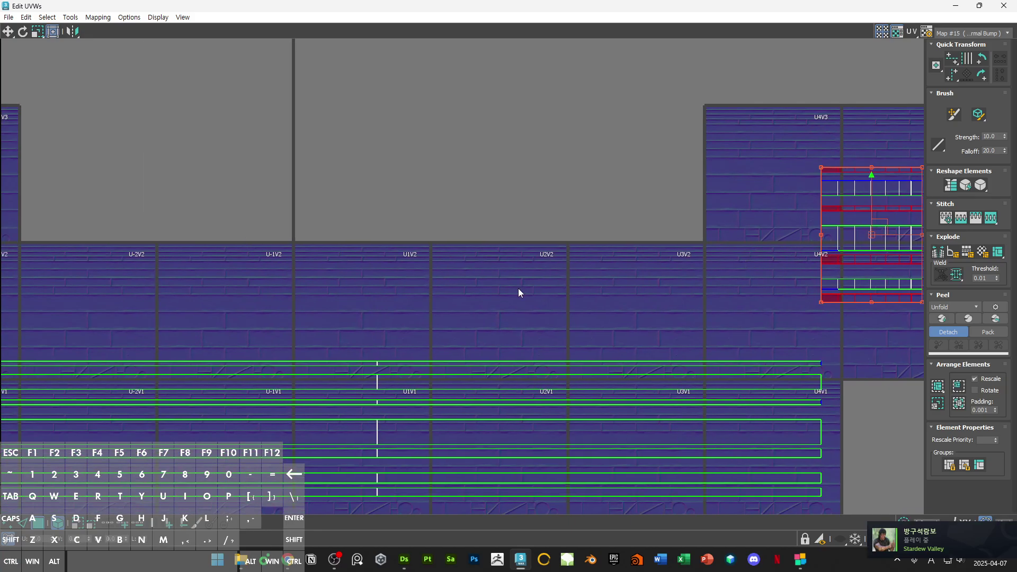
pyautogui.moveTo(212, 275); pyautogui.dragTo(649, 210, button='middle')
pyautogui.moveTo(379, 209); pyautogui.dragTo(526, 226, button='middle')
pyautogui.keyDown('ctrl'); pyautogui.moveTo(386, 112); pyautogui.dragTo(430, 126); pyautogui.keyUp('ctrl')
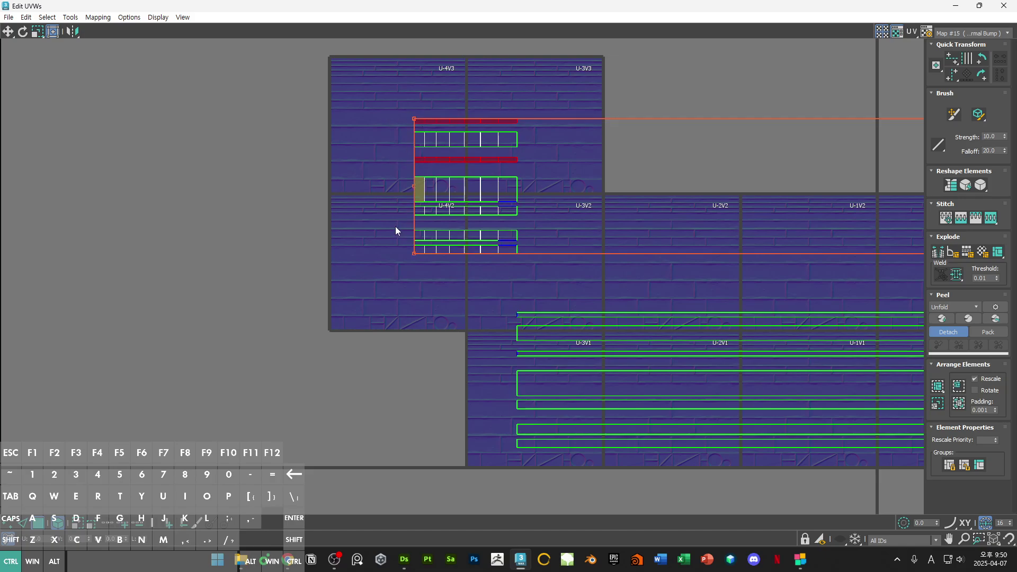
pyautogui.scroll(-4, 460, 258)
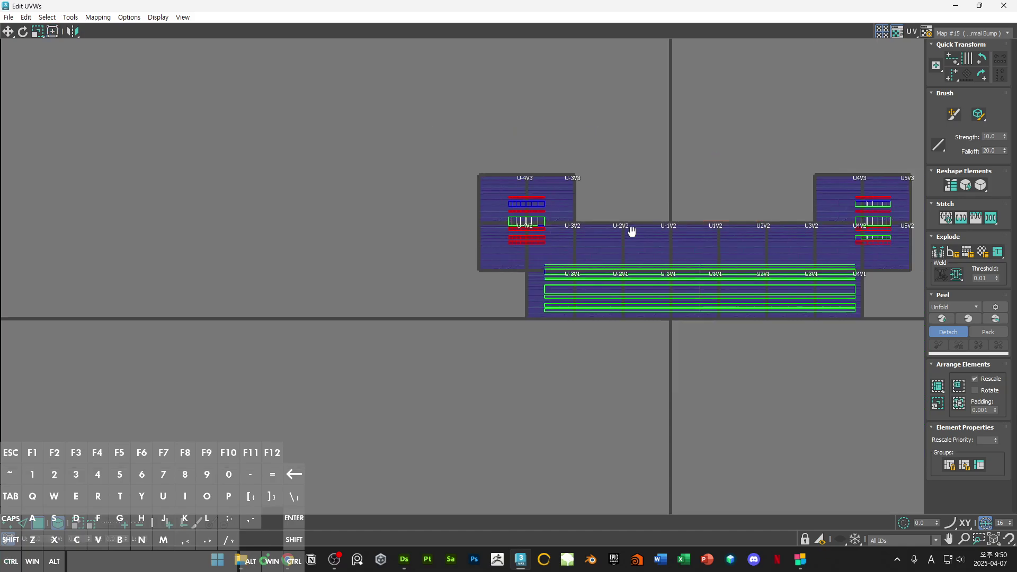
# Step: Place the selected bevel end strips on trim index 1, left-aligned, with UltTrimUV
pyautogui.scroll(3, 666, 258)
pyautogui.doubleClick(608, 7)
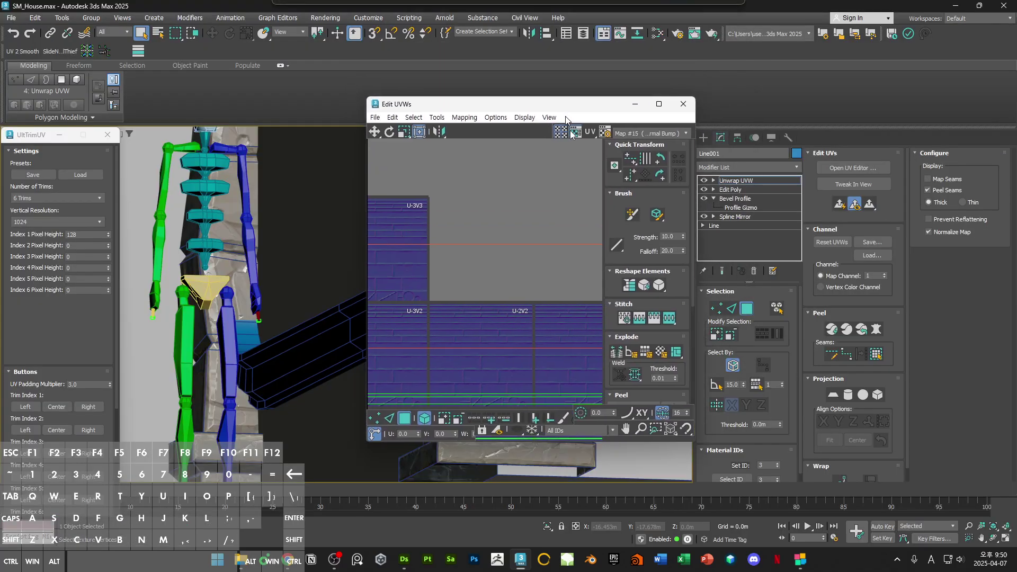
pyautogui.click(24, 407)
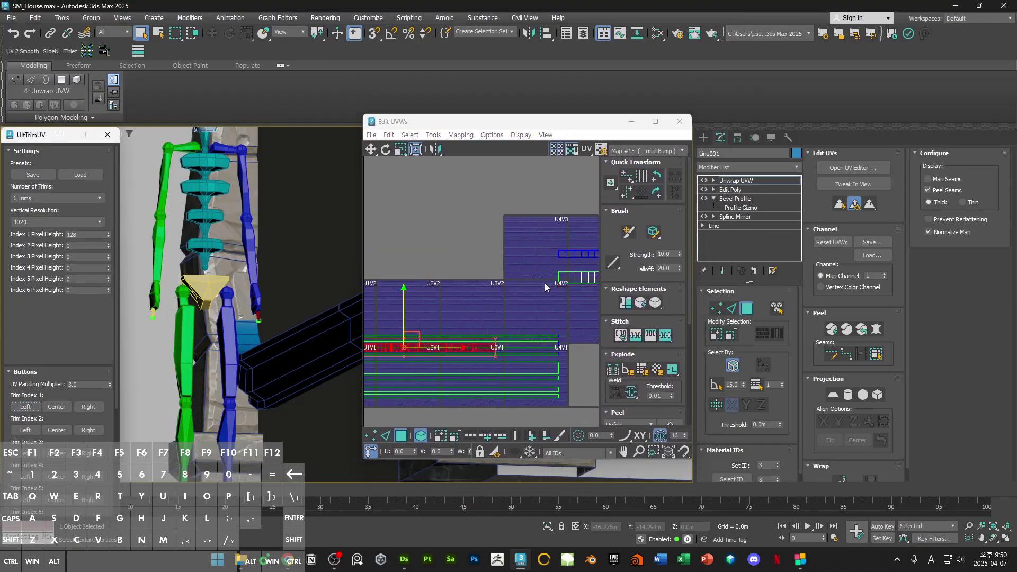
pyautogui.scroll(-2, 544, 283)
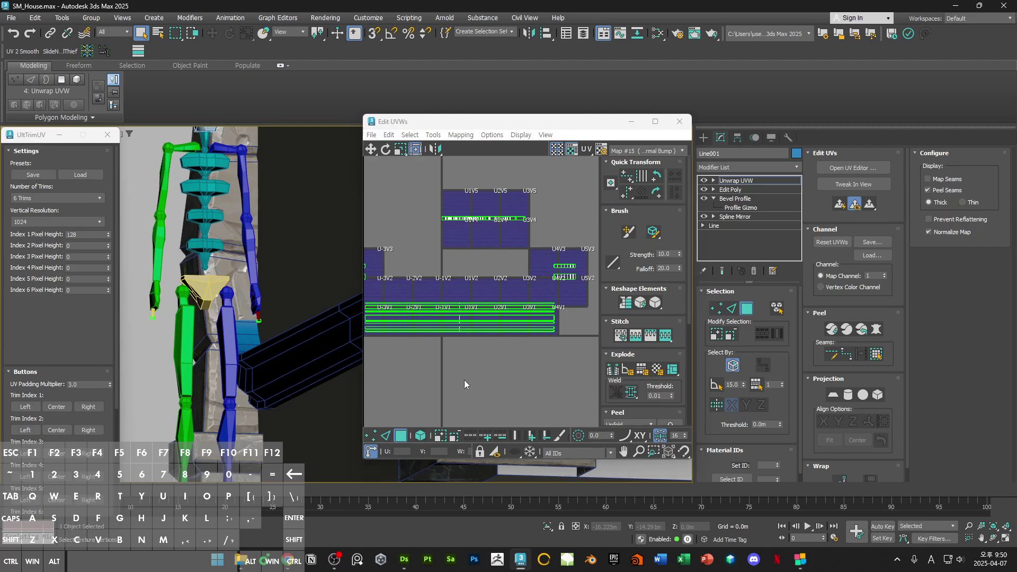
# Step: Scale the stacked bevel end strips narrower horizontally, keeping their start at the tile's edge
pyautogui.doubleClick(571, 119)
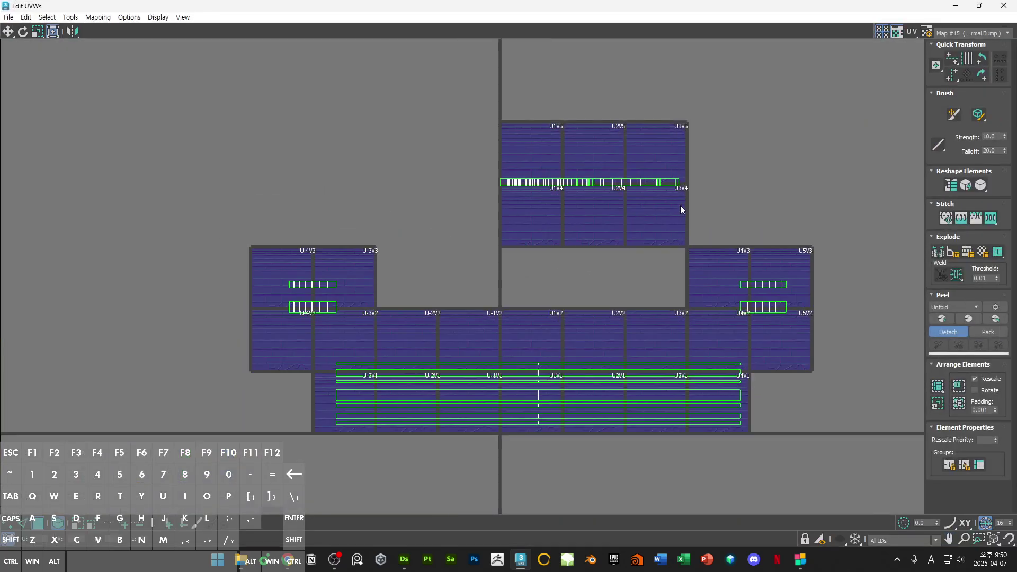
pyautogui.scroll(5, 680, 205)
pyautogui.click(672, 137)
pyautogui.scroll(4, 672, 137)
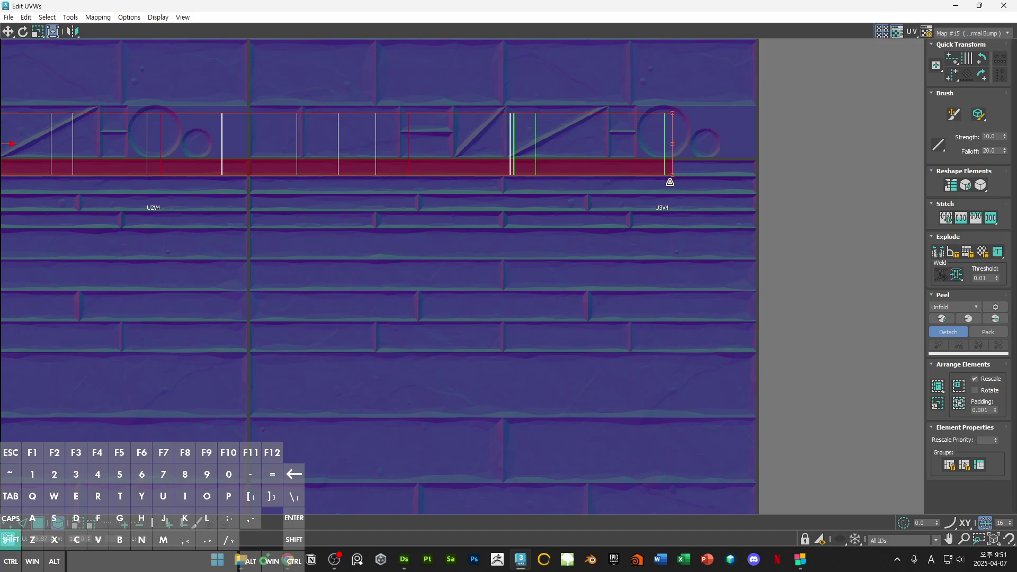
pyautogui.moveTo(662, 179); pyautogui.dragTo(523, 183)
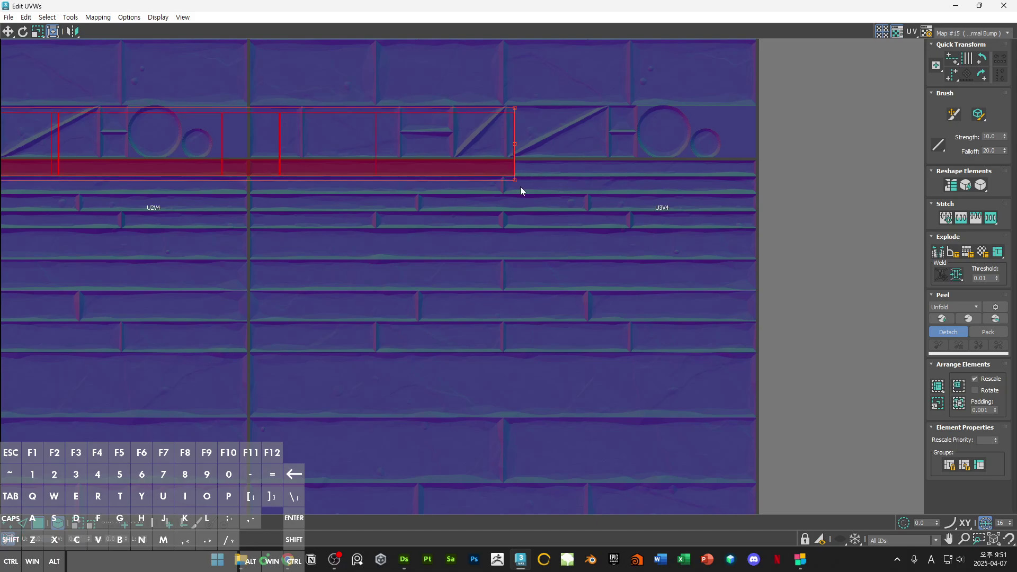
pyautogui.scroll(-4, 520, 186)
pyautogui.scroll(5, 487, 186)
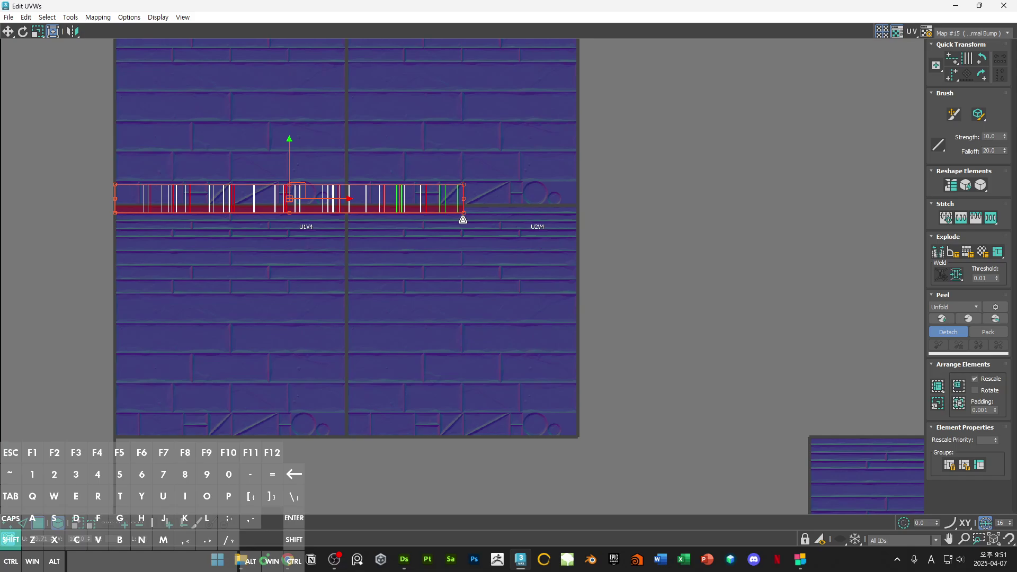
pyautogui.scroll(4, 463, 220)
pyautogui.moveTo(491, 214); pyautogui.dragTo(421, 214)
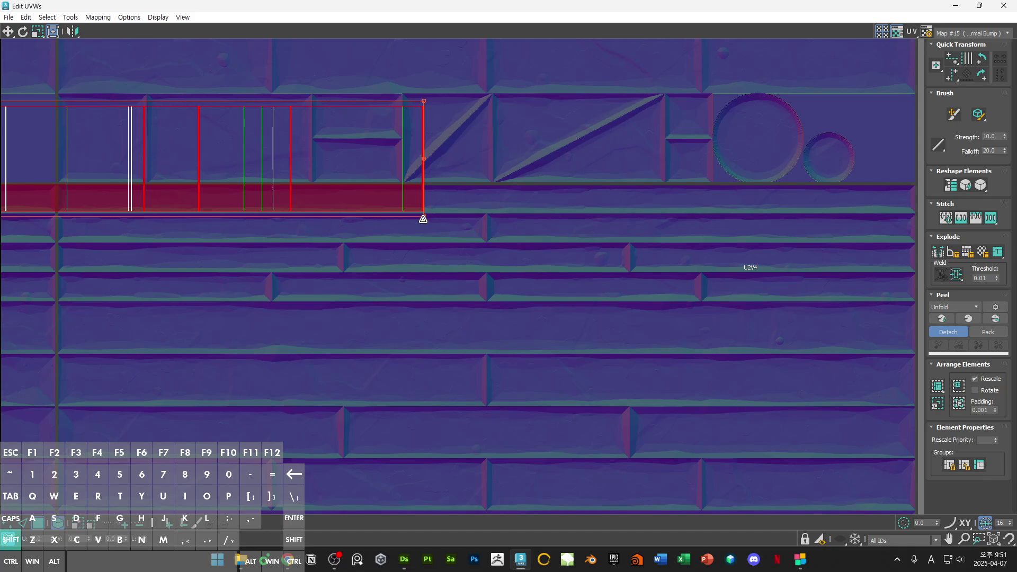
pyautogui.moveTo(400, 221); pyautogui.dragTo(623, 232, button='middle')
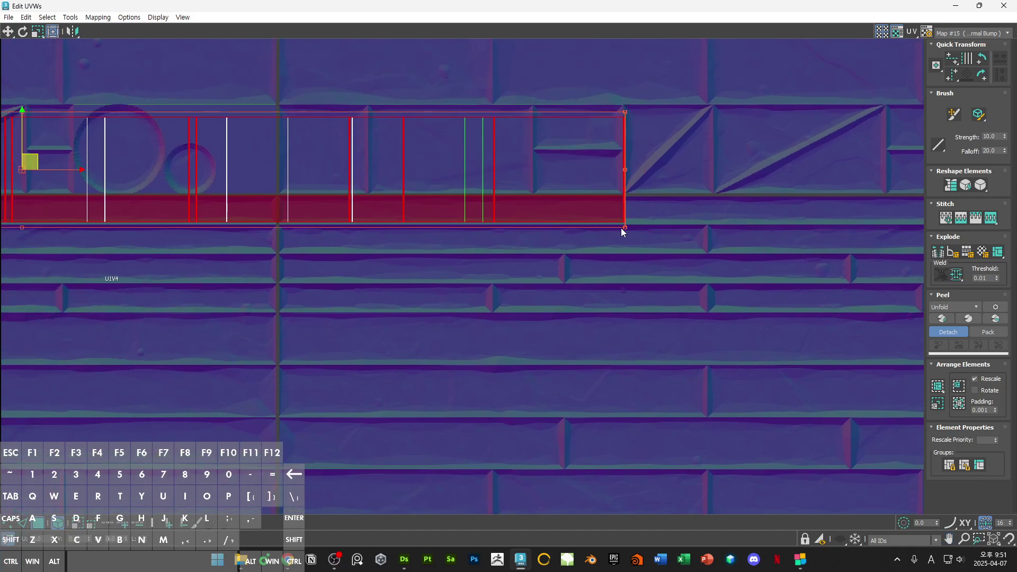
pyautogui.keyDown('shift'); pyautogui.moveTo(622, 232); pyautogui.dragTo(466, 229); pyautogui.keyUp('shift')
pyautogui.click(478, 227)
# Step: Select the vertices at the far end of the stacked strips and align them vertically
pyautogui.scroll(-2, 479, 227)
pyautogui.scroll(-3, 478, 226)
pyautogui.moveTo(478, 227); pyautogui.dragTo(647, 199, button='middle')
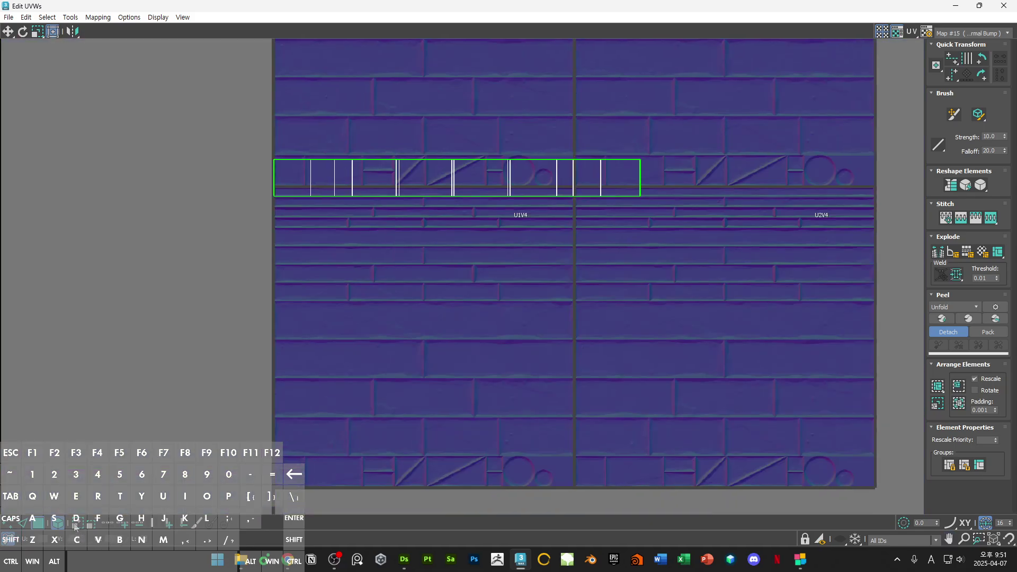
pyautogui.press('1')
pyautogui.moveTo(624, 129); pyautogui.dragTo(662, 209)
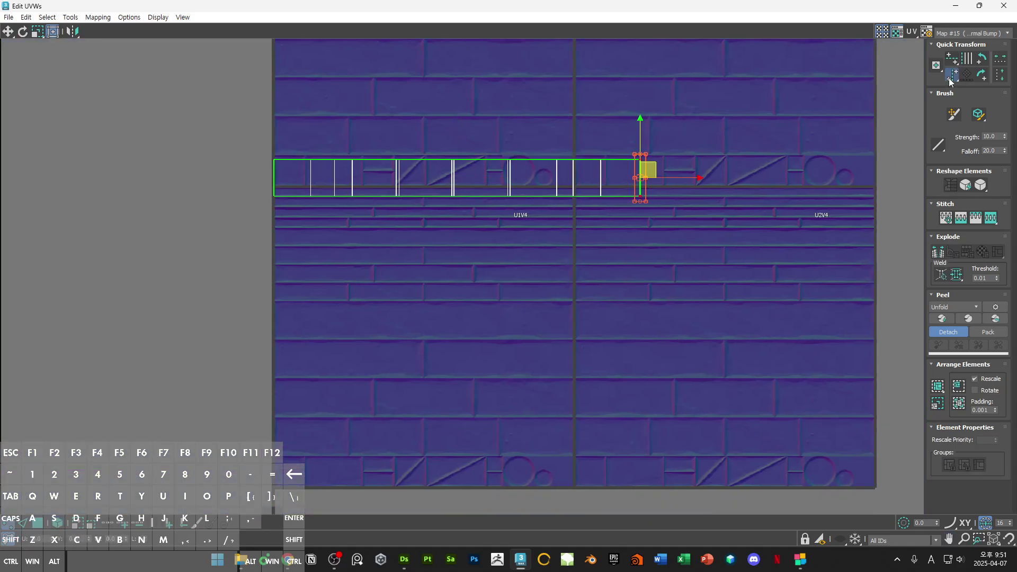
# Step: Move the straight-section UVs below the tiles and bring the stacked bevel end strips down onto the U1V1 tile
pyautogui.scroll(-3, 743, 149)
pyautogui.press('3')
pyautogui.moveTo(474, 127); pyautogui.dragTo(798, 186)
pyautogui.scroll(-3, 673, 161)
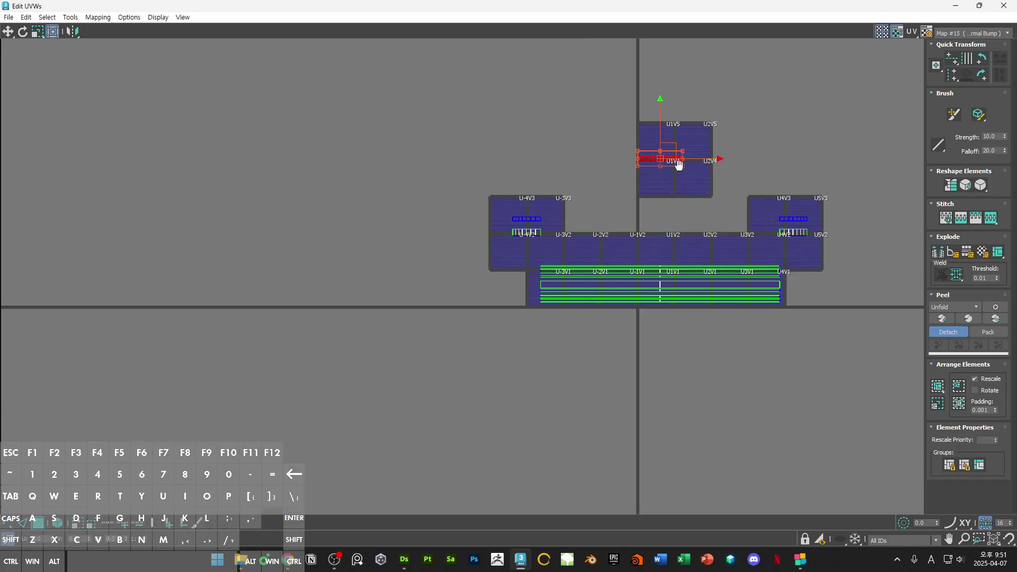
pyautogui.moveTo(678, 164); pyautogui.dragTo(588, 160, button='middle')
pyautogui.moveTo(429, 283); pyautogui.dragTo(577, 386)
pyautogui.moveTo(535, 122); pyautogui.dragTo(571, 266)
pyautogui.scroll(8, 571, 266)
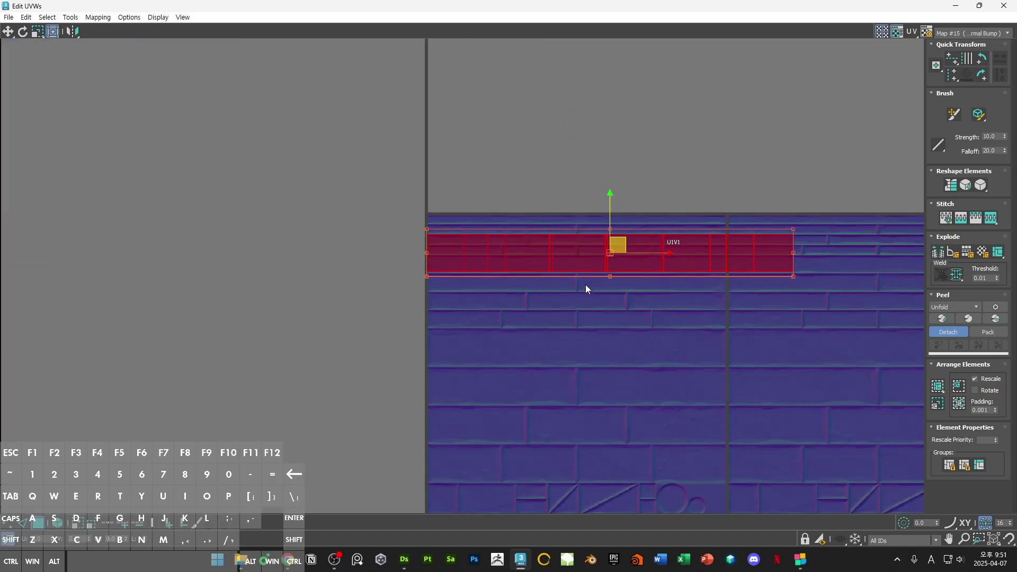
# Step: Scale and position the stacked strips to fit the first brick in the fourth trim row of the U1V1 tile
pyautogui.moveTo(792, 277); pyautogui.dragTo(558, 291)
pyautogui.scroll(5, 482, 241)
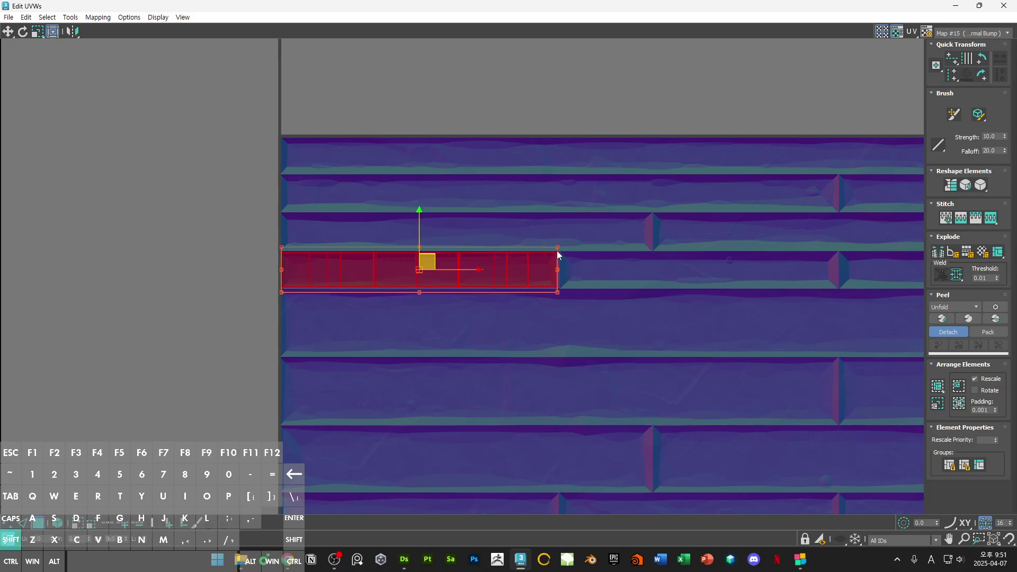
pyautogui.scroll(4, 286, 249)
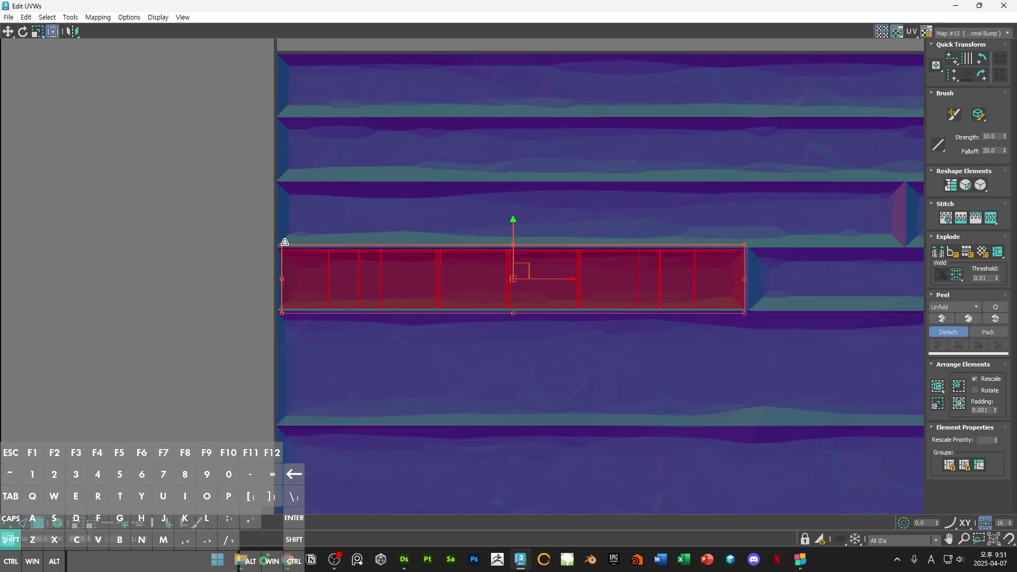
# Step: Examine the textured bevels on the moulding's curved end and pick a face of its centre band
pyautogui.moveTo(663, 7); pyautogui.dragTo(348, 120)
pyautogui.scroll(2, 617, 317)
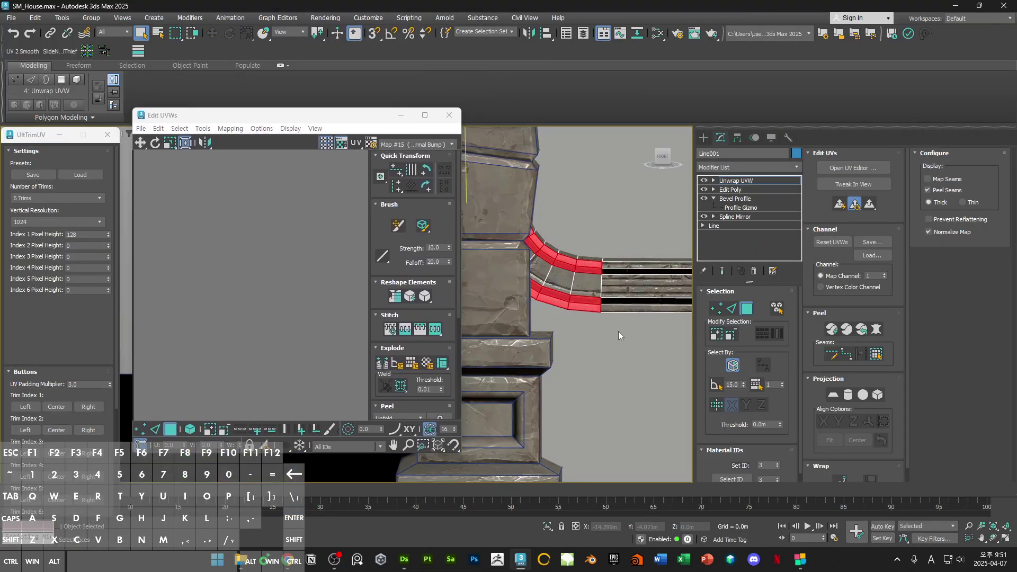
pyautogui.click(618, 332)
pyautogui.scroll(5, 596, 296)
pyautogui.click(595, 295)
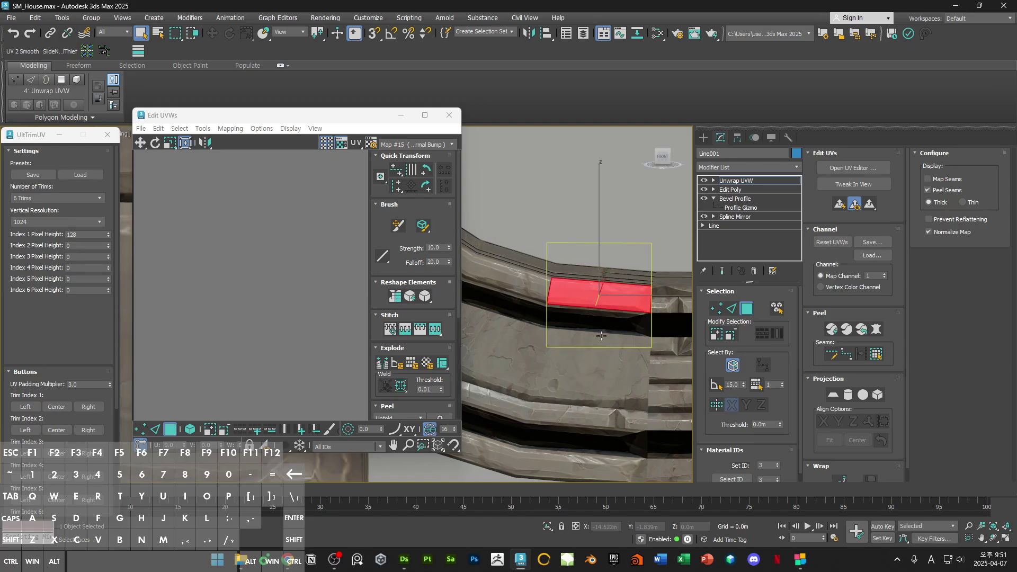
pyautogui.scroll(-4, 580, 417)
pyautogui.scroll(-5, 283, 262)
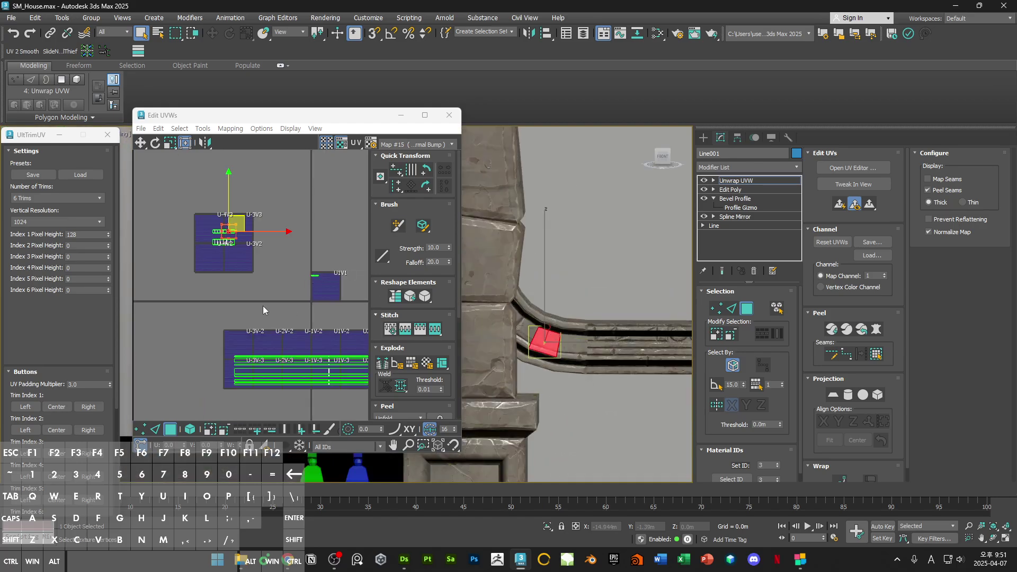
# Step: Select the centre-band UV strips of both curved moulding ends, using the wireframe view to check the faces
pyautogui.scroll(8, 230, 233)
pyautogui.moveTo(150, 186); pyautogui.dragTo(318, 240)
pyautogui.scroll(-3, 634, 332)
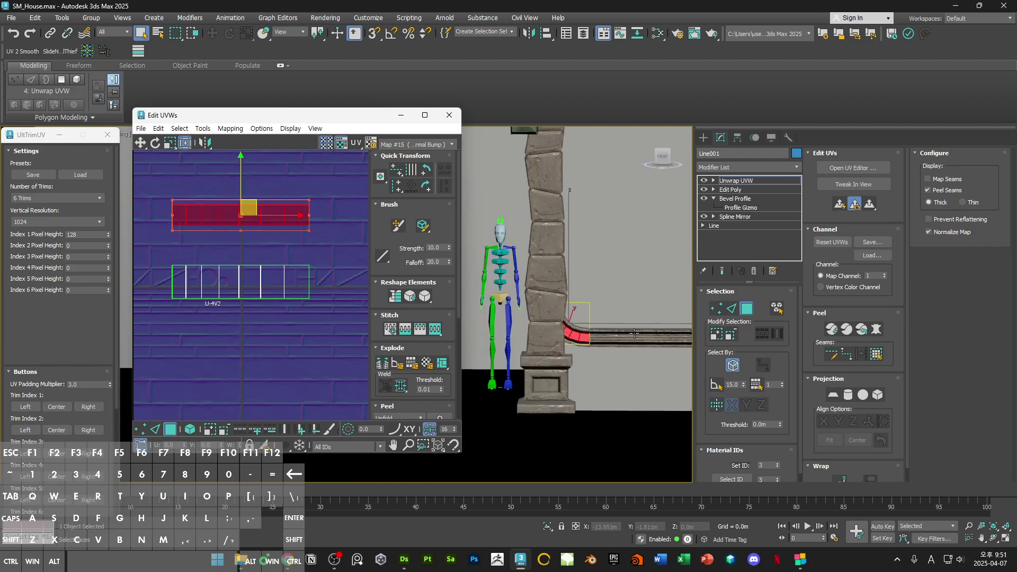
pyautogui.scroll(-4, 586, 320)
pyautogui.scroll(-6, 282, 317)
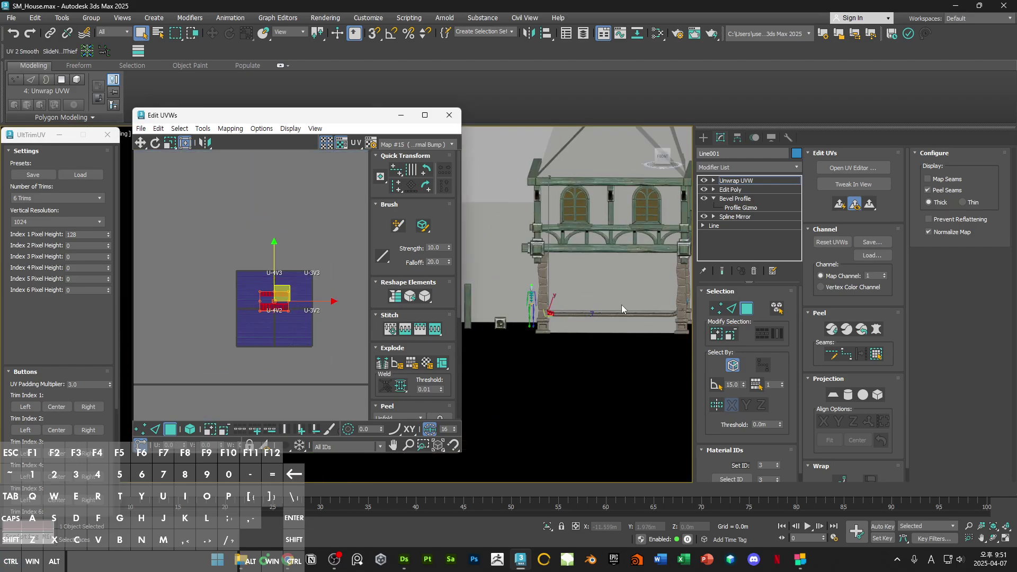
pyautogui.press('F3')
pyautogui.scroll(7, 532, 313)
pyautogui.scroll(-5, 211, 314)
pyautogui.moveTo(262, 330); pyautogui.dragTo(265, 287, button='middle')
pyautogui.scroll(4, 487, 321)
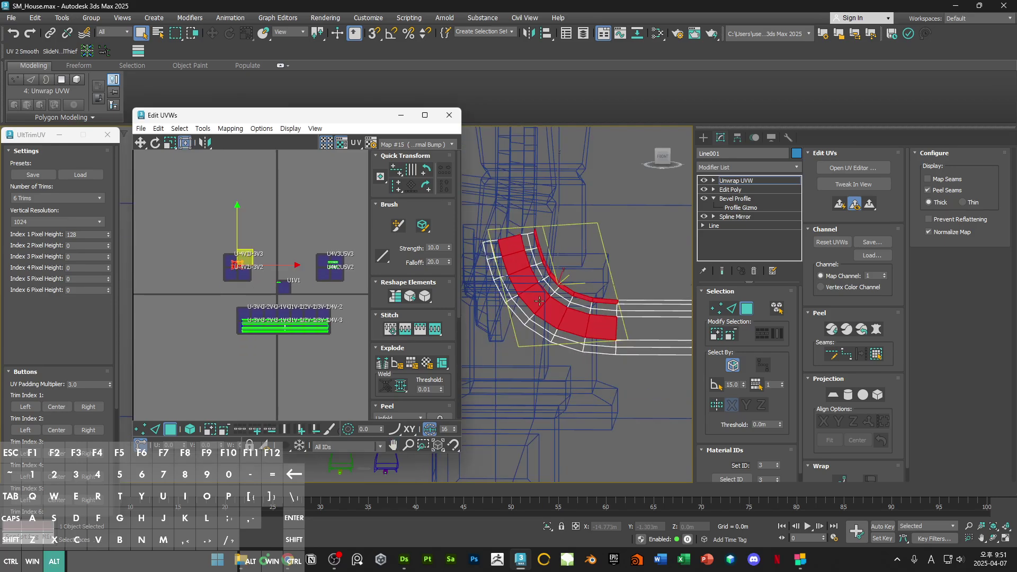
pyautogui.moveTo(539, 301)
pyautogui.keyDown('alt'); pyautogui.mouseDown(button='middle')
pyautogui.moveTo(516, 313)
pyautogui.moveTo(542, 302)
pyautogui.mouseUp(button='middle'); pyautogui.keyUp('alt')
pyautogui.scroll(4, 332, 262)
pyautogui.keyDown('ctrl'); pyautogui.moveTo(360, 241); pyautogui.dragTo(301, 307); pyautogui.keyUp('ctrl')
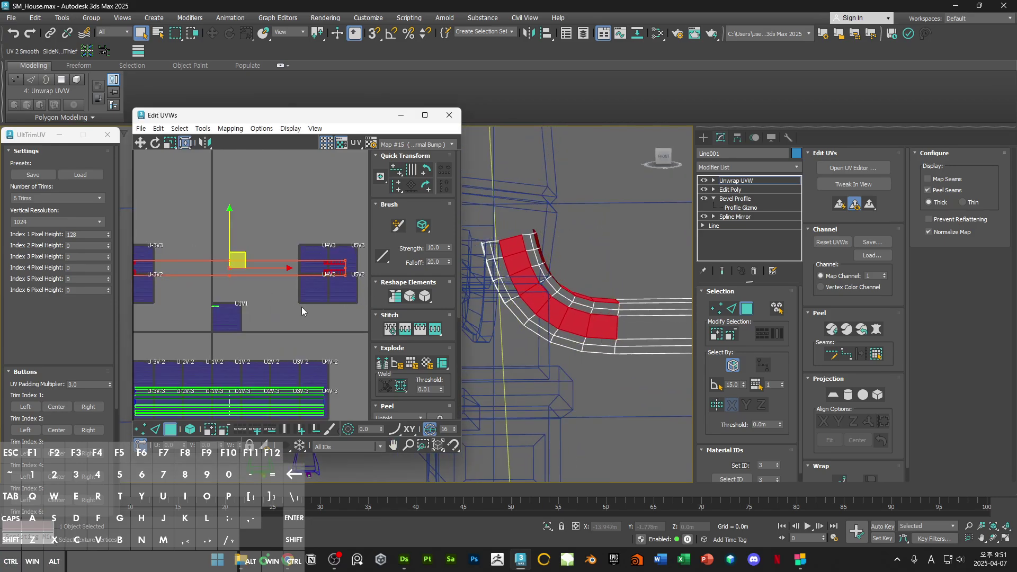
# Step: Stack the centre-band end strips at the starting edge of the tile above U1V1 and select them as whole elements
pyautogui.scroll(6, 352, 239)
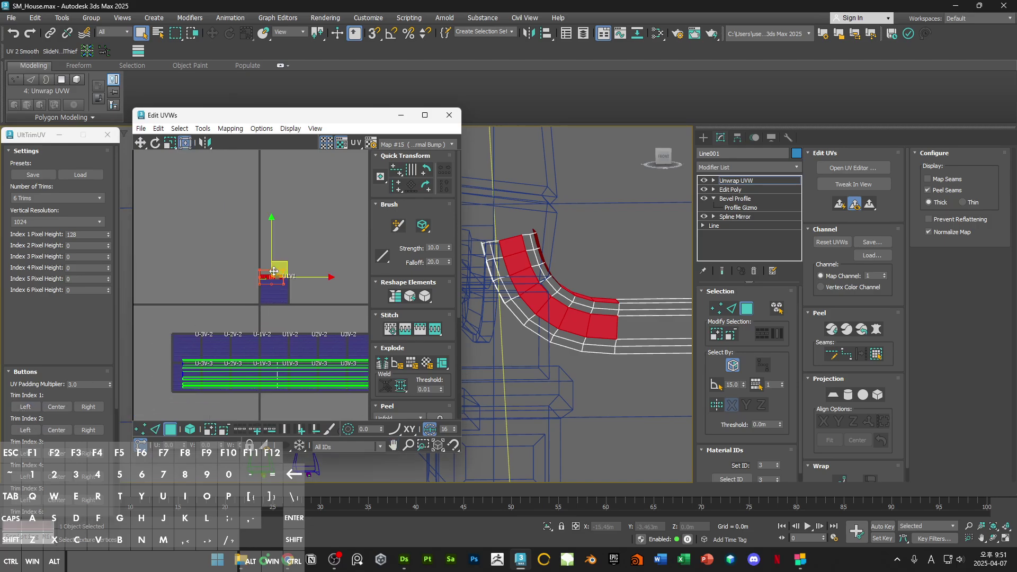
pyautogui.click(338, 270)
pyautogui.moveTo(338, 270); pyautogui.dragTo(287, 305, button='middle')
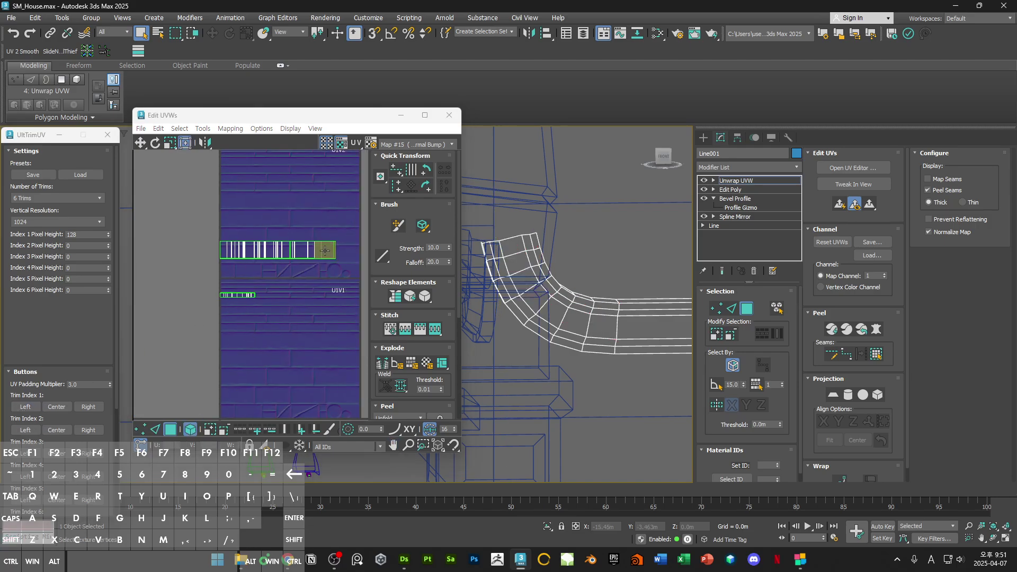
pyautogui.scroll(2, 338, 309)
pyautogui.click(342, 298)
pyautogui.scroll(3, 341, 298)
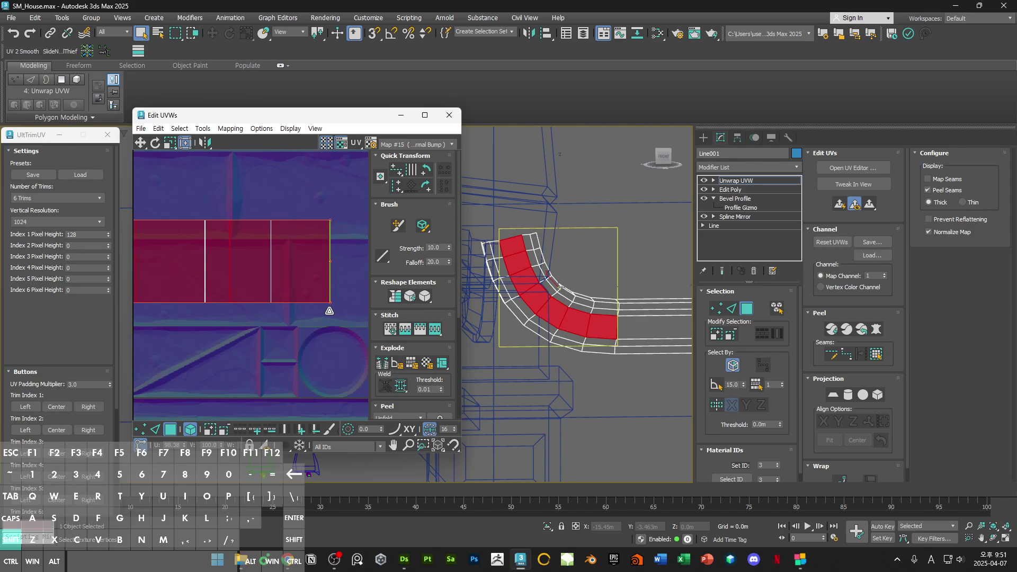
# Step: Scale the stacked centre-band strips narrower and fit them to the height of the brick row
pyautogui.scroll(-3, 314, 294)
pyautogui.moveTo(325, 304); pyautogui.dragTo(228, 321)
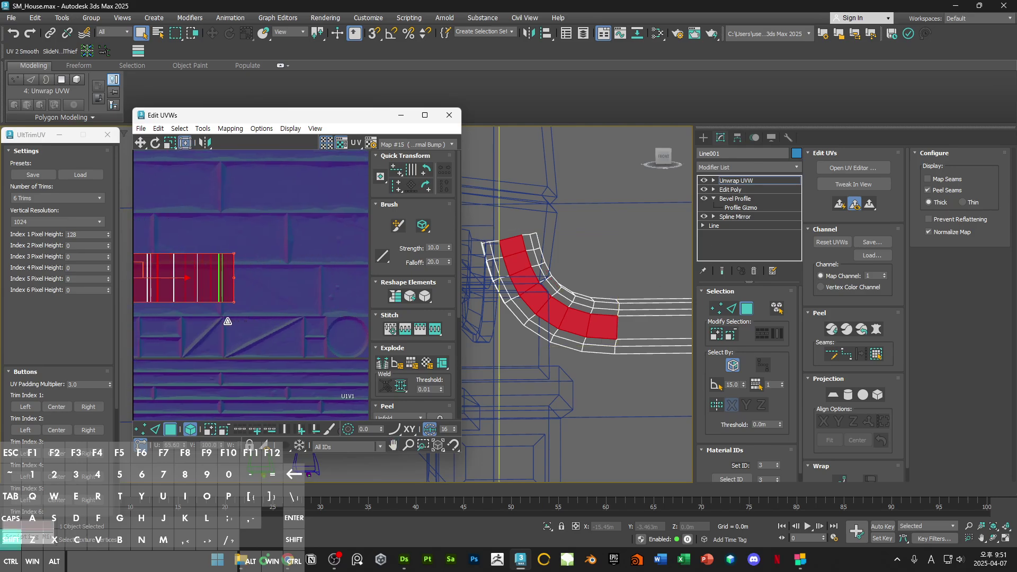
pyautogui.scroll(2, 219, 312)
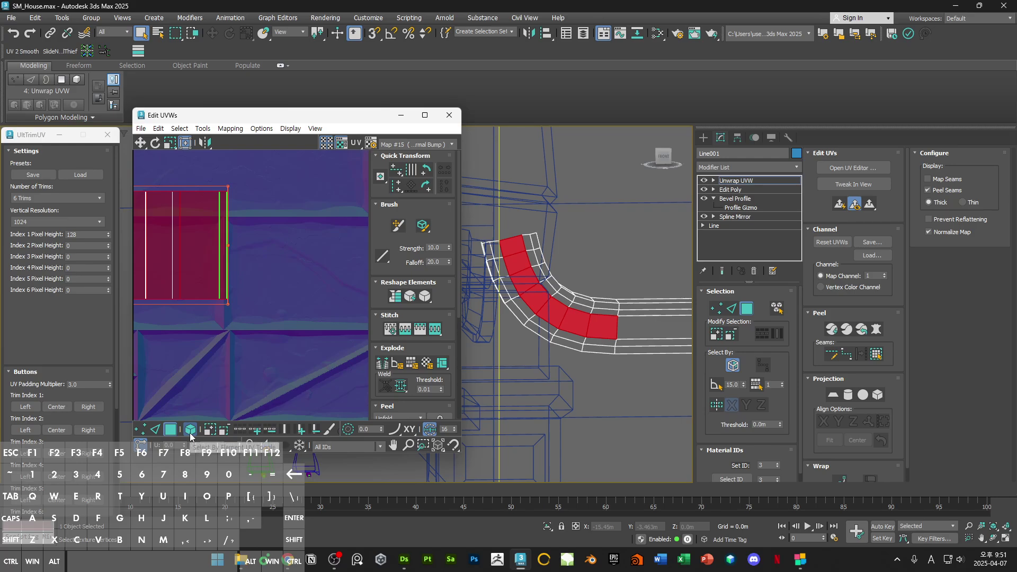
pyautogui.scroll(2, 224, 290)
pyautogui.moveTo(224, 290); pyautogui.dragTo(311, 310, button='middle')
pyautogui.moveTo(327, 351); pyautogui.dragTo(300, 336)
pyautogui.scroll(-3, 284, 352)
pyautogui.click(264, 381)
# Step: Turn off whole-element selection and align the vertices at the far end of the centre-band strips vertically
pyautogui.click(191, 432)
pyautogui.scroll(-2, 289, 258)
pyautogui.moveTo(289, 258); pyautogui.dragTo(334, 251, button='middle')
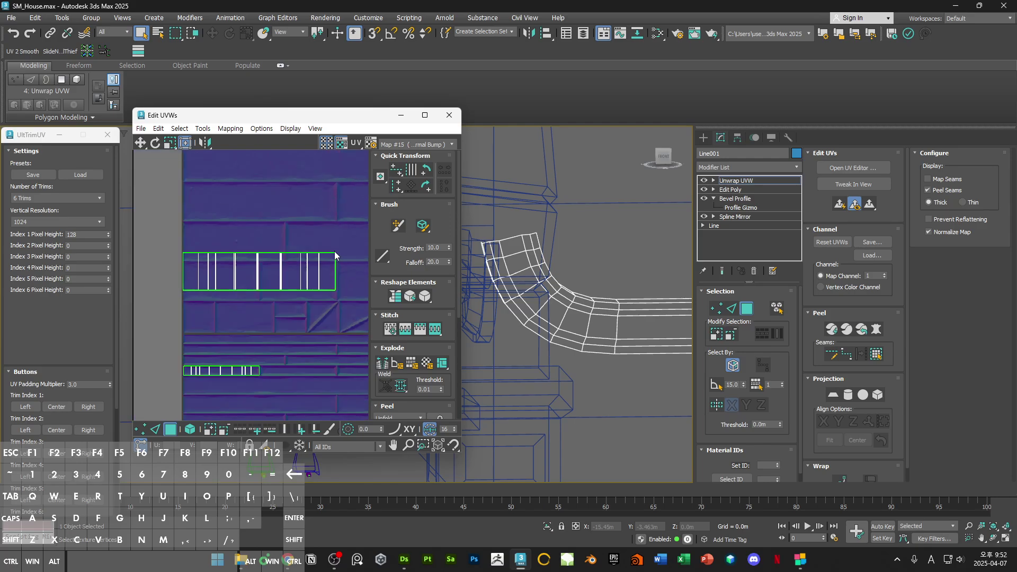
pyautogui.press('1')
pyautogui.moveTo(329, 245); pyautogui.dragTo(349, 303)
# Step: Move the stacked centre-band strips down and scale them to fit the first brick in the U1V1 tile's eighth trim row
pyautogui.press('3')
pyautogui.doubleClick(248, 261)
pyautogui.scroll(-3, 272, 281)
pyautogui.moveTo(275, 281); pyautogui.dragTo(281, 243, button='middle')
pyautogui.keyDown('shift'); pyautogui.moveTo(280, 227); pyautogui.dragTo(279, 309); pyautogui.keyUp('shift')
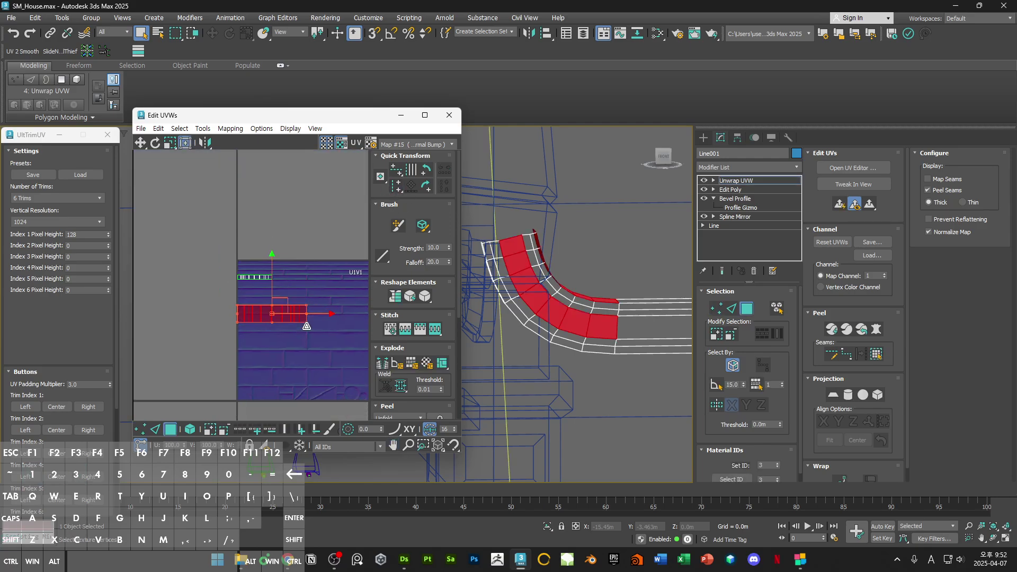
pyautogui.scroll(6, 268, 316)
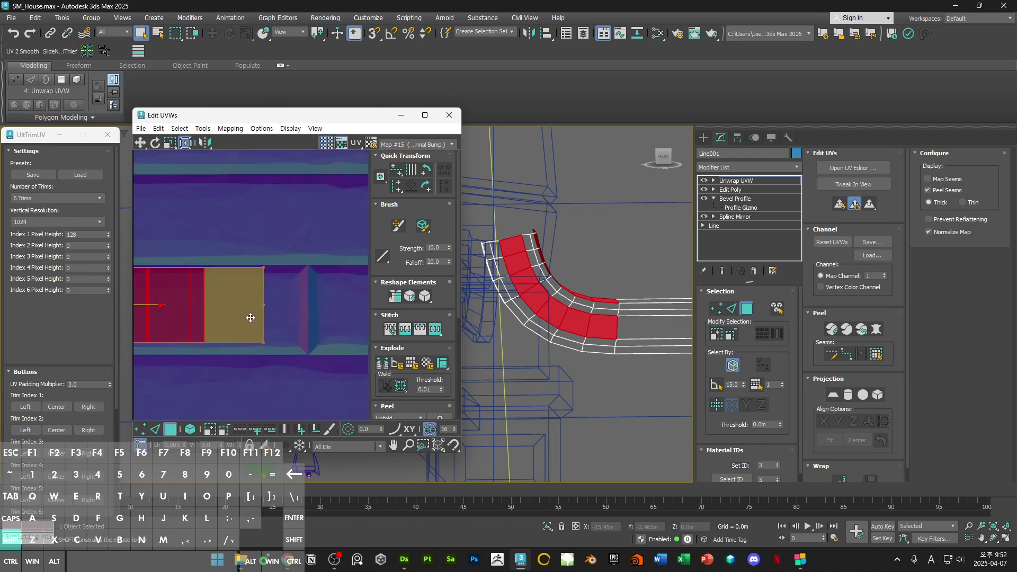
pyautogui.moveTo(265, 345); pyautogui.dragTo(306, 357)
pyautogui.click(339, 353)
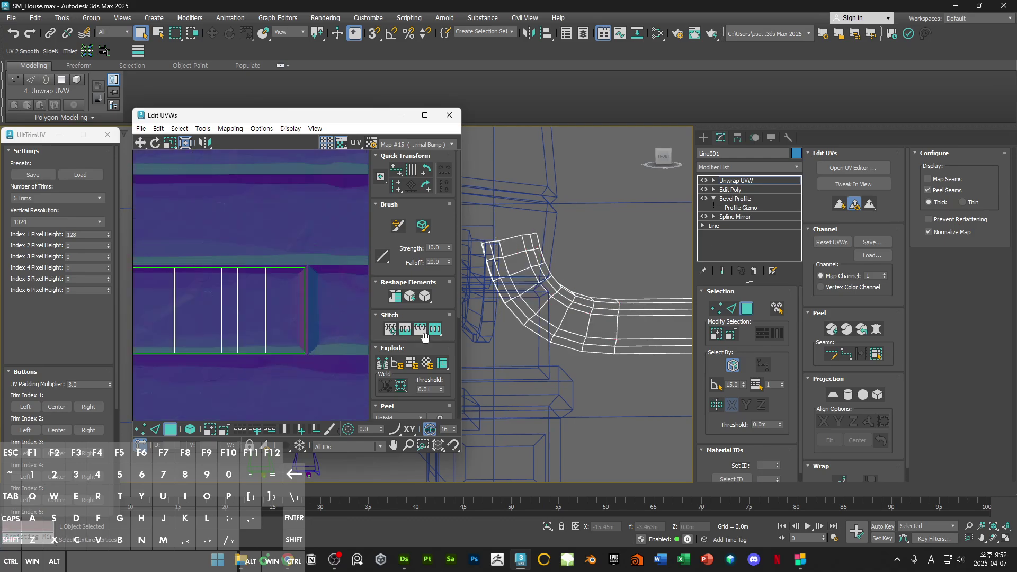
# Step: Return the viewport to shaded display and pick the straight section's centre face to locate its UVs
pyautogui.press('F3')
pyautogui.press('F4')
pyautogui.moveTo(577, 314)
pyautogui.keyDown('alt'); pyautogui.mouseDown(button='middle')
pyautogui.moveTo(605, 326)
pyautogui.moveTo(670, 316)
pyautogui.mouseUp(button='middle'); pyautogui.keyUp('alt')
pyautogui.click(593, 278)
pyautogui.scroll(-4, 280, 295)
pyautogui.scroll(-8, 281, 295)
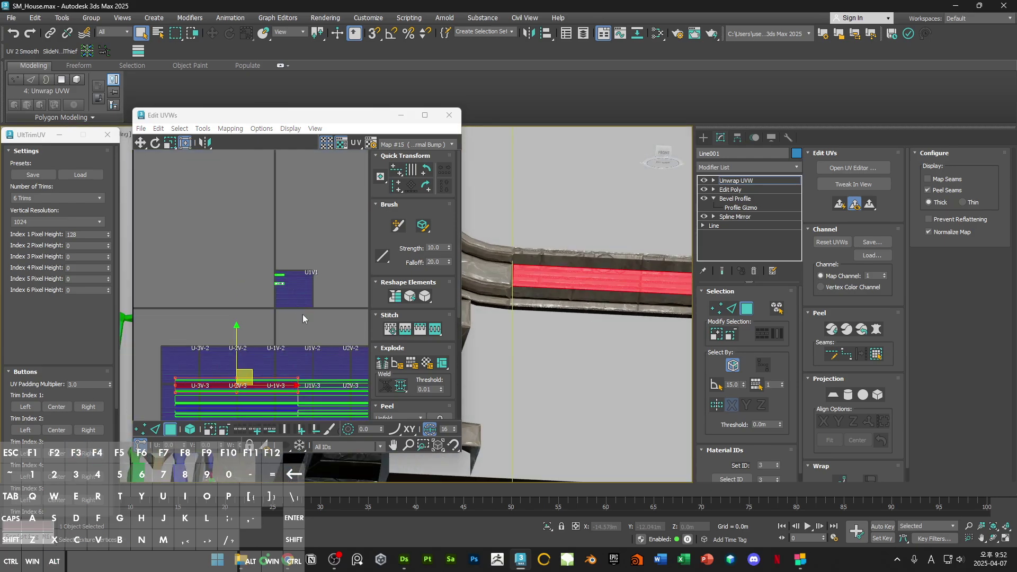
# Step: Select the bevel UV strips of the straight moulding section among the strips below the tiles
pyautogui.moveTo(304, 339); pyautogui.dragTo(275, 257, button='middle')
pyautogui.scroll(-2, 275, 256)
pyautogui.keyDown('alt'); pyautogui.moveTo(590, 278); pyautogui.dragTo(583, 300, button='middle'); pyautogui.keyUp('alt')
pyautogui.keyDown('alt'); pyautogui.moveTo(487, 289); pyautogui.dragTo(519, 278, button='middle'); pyautogui.keyUp('alt')
pyautogui.scroll(6, 226, 252)
pyautogui.moveTo(225, 249); pyautogui.dragTo(258, 267)
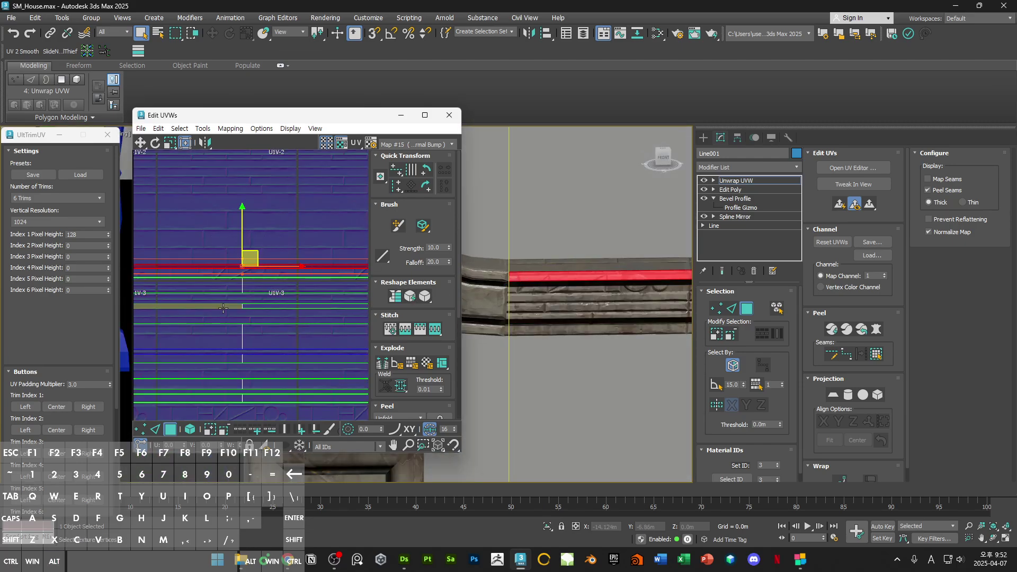
pyautogui.keyDown('ctrl'); pyautogui.moveTo(231, 299); pyautogui.dragTo(271, 319); pyautogui.keyUp('ctrl')
pyautogui.moveTo(216, 372); pyautogui.dragTo(257, 301, button='middle')
pyautogui.moveTo(305, 287); pyautogui.dragTo(323, 300)
# Step: Stack the straight bevel strips at the starting edge of the U1V1 tile and move them up onto the V2 tile row
pyautogui.scroll(-6, 290, 326)
pyautogui.scroll(4, 297, 310)
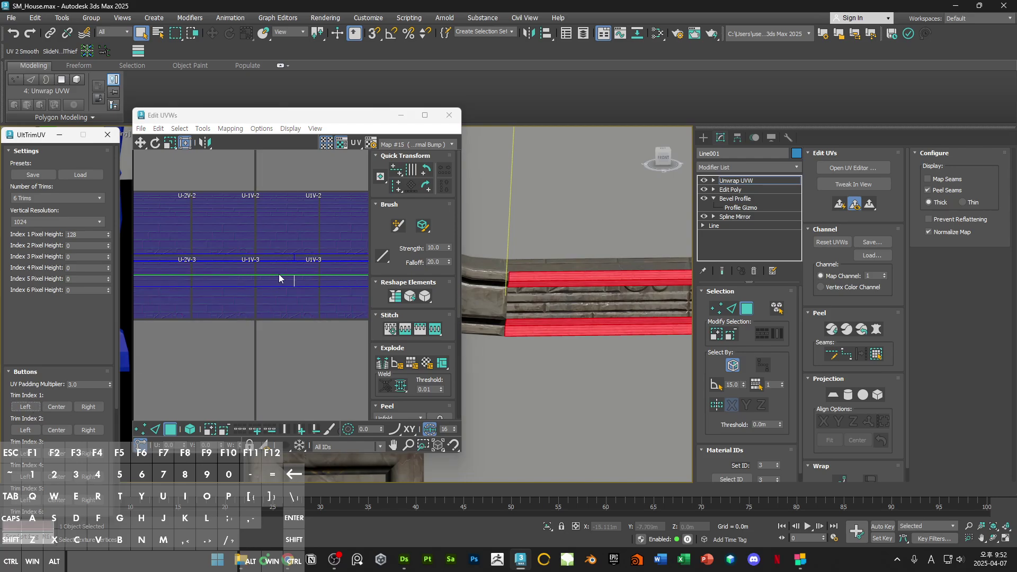
pyautogui.scroll(-5, 274, 247)
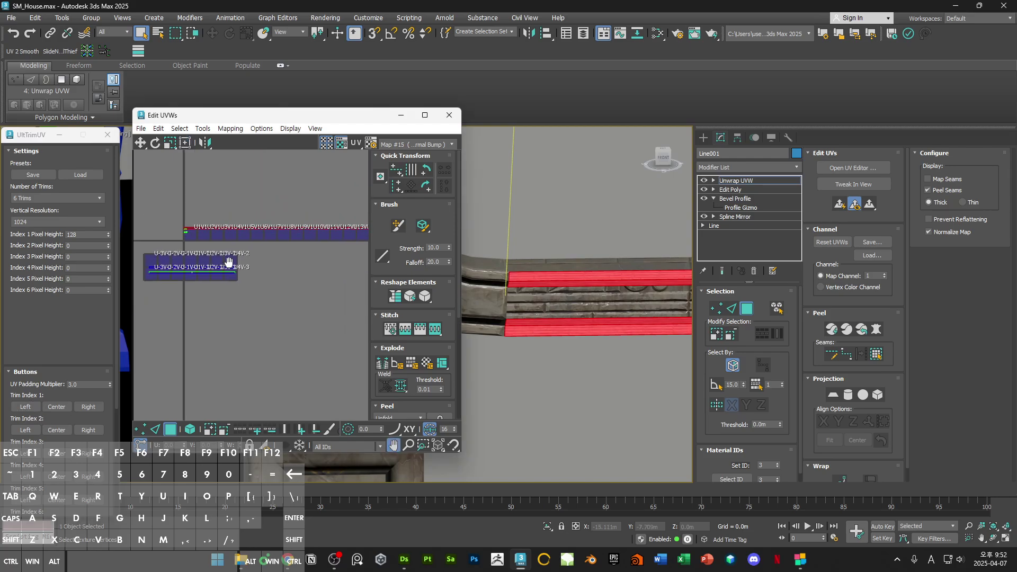
pyautogui.doubleClick(347, 120)
pyautogui.scroll(3, 316, 256)
pyautogui.keyDown('shift'); pyautogui.moveTo(314, 280); pyautogui.dragTo(316, 201); pyautogui.keyUp('shift')
pyautogui.click(330, 244)
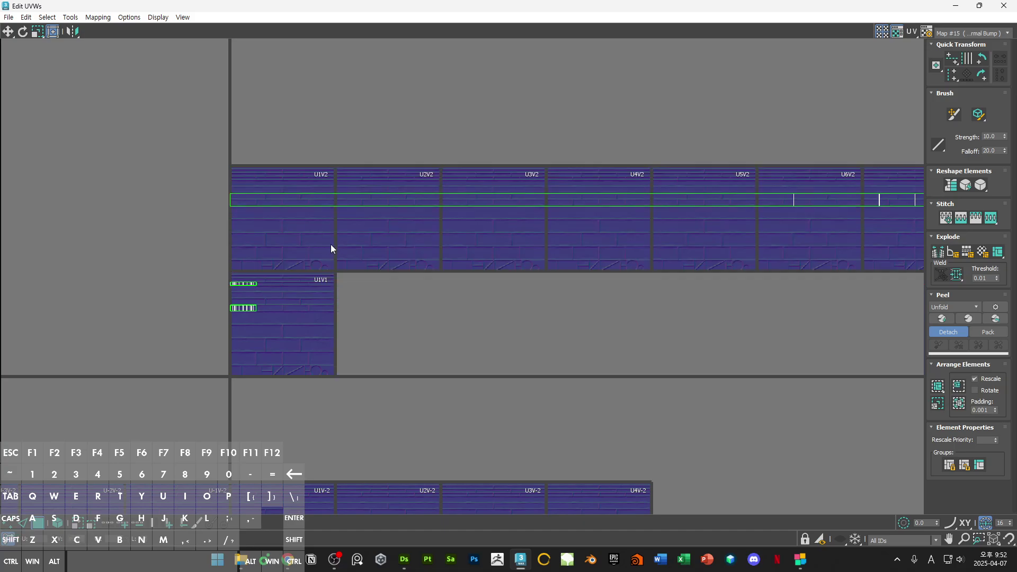
# Step: Scale the stacked straight bevel strips narrower so they span from U1V2 to the U13V2 tile
pyautogui.scroll(-5, 646, 214)
pyautogui.moveTo(646, 214); pyautogui.dragTo(604, 243, button='middle')
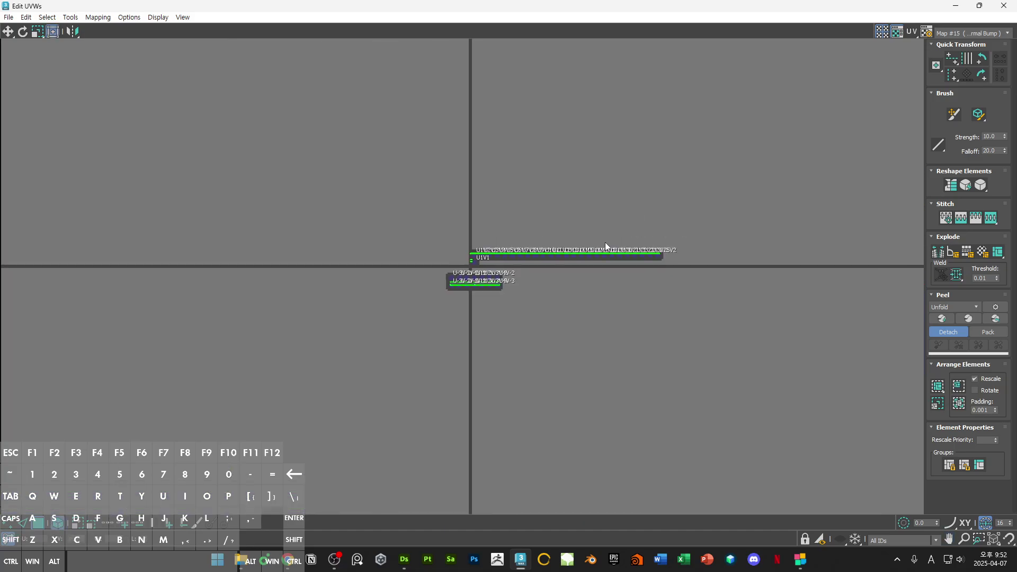
pyautogui.scroll(6, 651, 243)
pyautogui.click(662, 275)
pyautogui.moveTo(668, 294); pyautogui.dragTo(739, 285, button='middle')
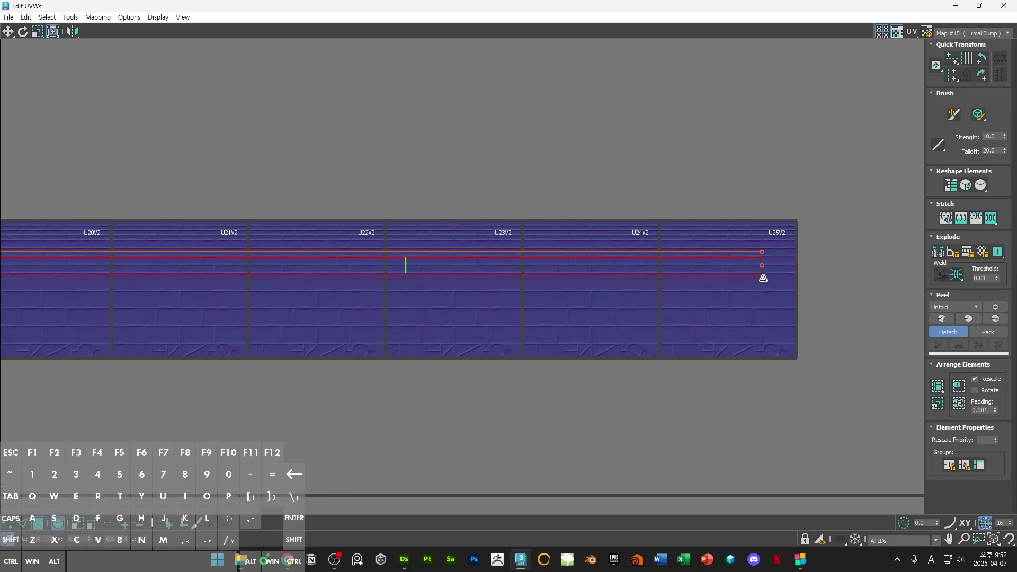
pyautogui.keyDown('shift'); pyautogui.moveTo(763, 278); pyautogui.dragTo(379, 249); pyautogui.keyUp('shift')
pyautogui.scroll(-4, 379, 249)
pyautogui.moveTo(380, 248); pyautogui.dragTo(682, 257, button='middle')
pyautogui.keyDown('shift'); pyautogui.moveTo(680, 260); pyautogui.dragTo(252, 268); pyautogui.keyUp('shift')
pyautogui.scroll(8, 304, 264)
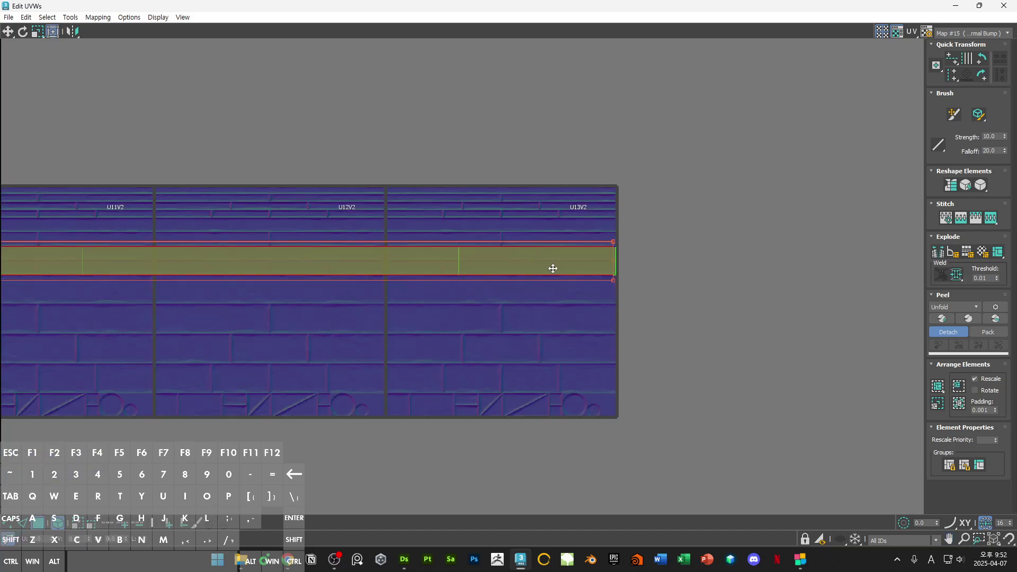
# Step: Scale the straight bevel strips further down until they end within the U4V2 tile
pyautogui.keyDown('ctrl'); pyautogui.moveTo(654, 298); pyautogui.dragTo(597, 232); pyautogui.keyUp('ctrl')
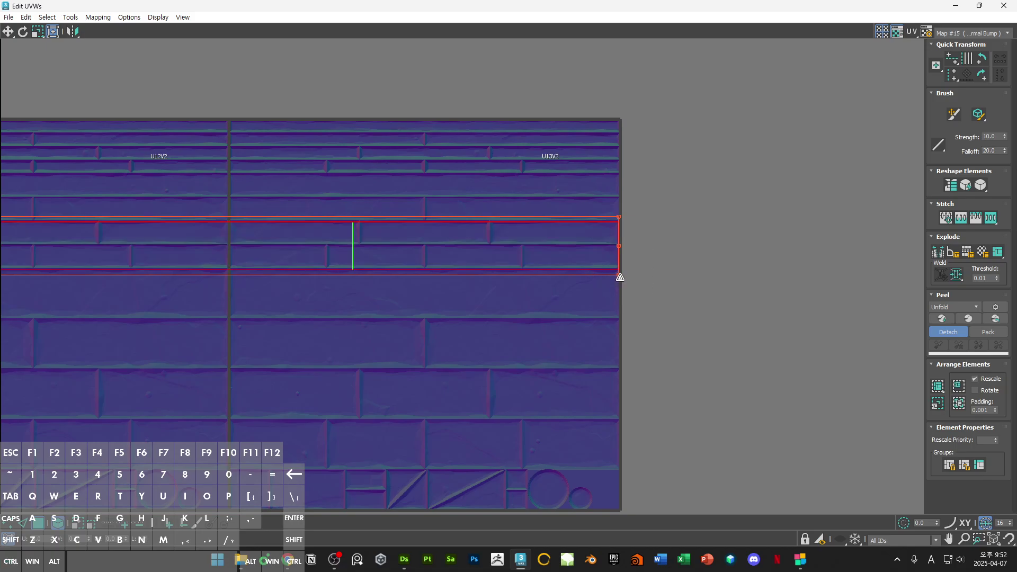
pyautogui.keyDown('shift'); pyautogui.moveTo(619, 277); pyautogui.dragTo(376, 278); pyautogui.keyUp('shift')
pyautogui.scroll(-5, 765, 252)
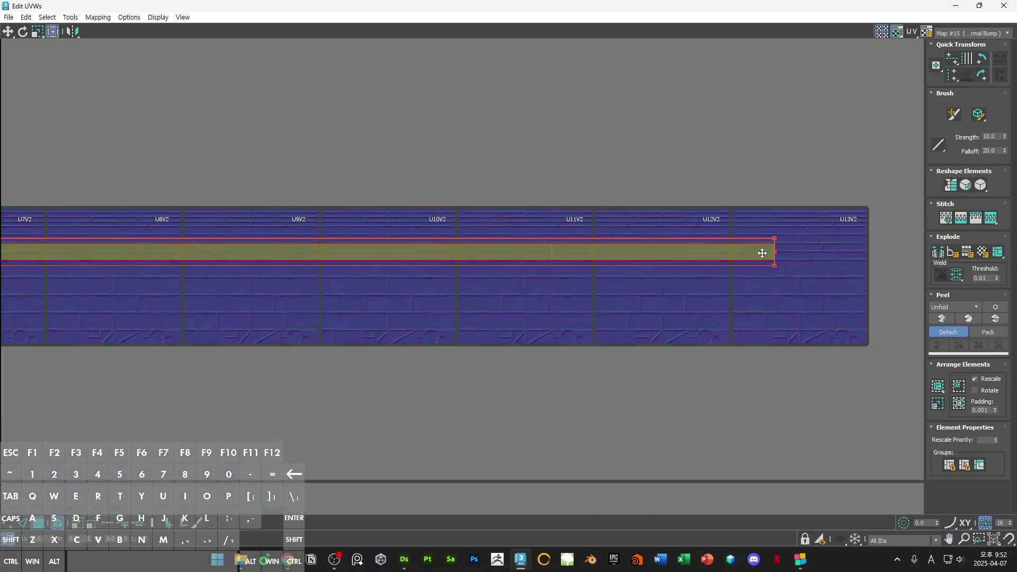
pyautogui.keyDown('shift'); pyautogui.moveTo(777, 268); pyautogui.dragTo(545, 271); pyautogui.keyUp('shift')
pyautogui.scroll(2, 577, 273)
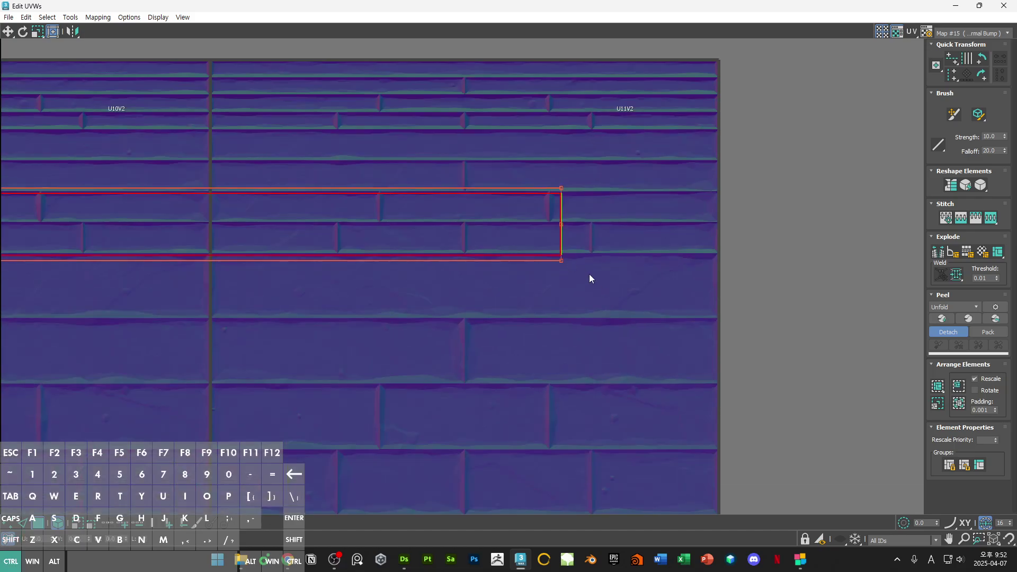
pyautogui.scroll(-5, 565, 249)
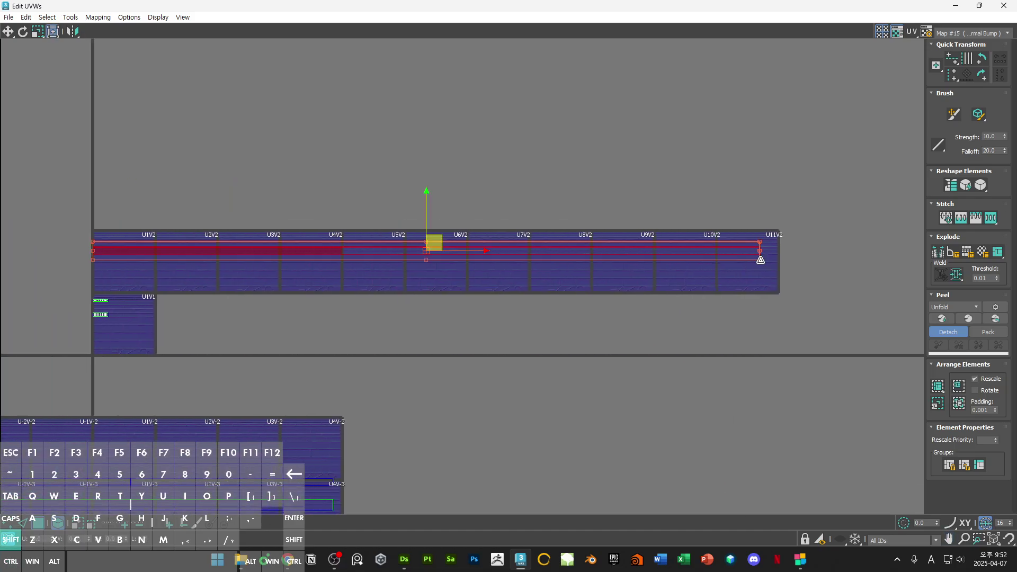
pyautogui.keyDown('shift'); pyautogui.moveTo(761, 262); pyautogui.dragTo(265, 263); pyautogui.keyUp('shift')
pyautogui.click(318, 265)
# Step: Select the far-end vertices of the straight bevel strips on the U4V2 tile and align them vertically
pyautogui.moveTo(346, 265); pyautogui.dragTo(589, 261, button='middle')
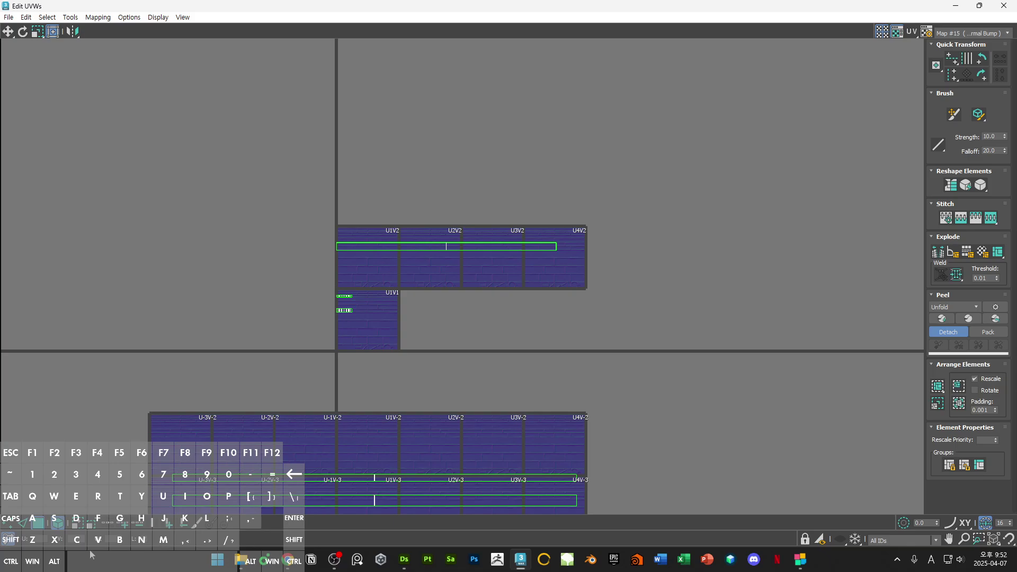
pyautogui.scroll(4, 534, 272)
pyautogui.press('1')
pyautogui.moveTo(552, 159); pyautogui.dragTo(616, 236)
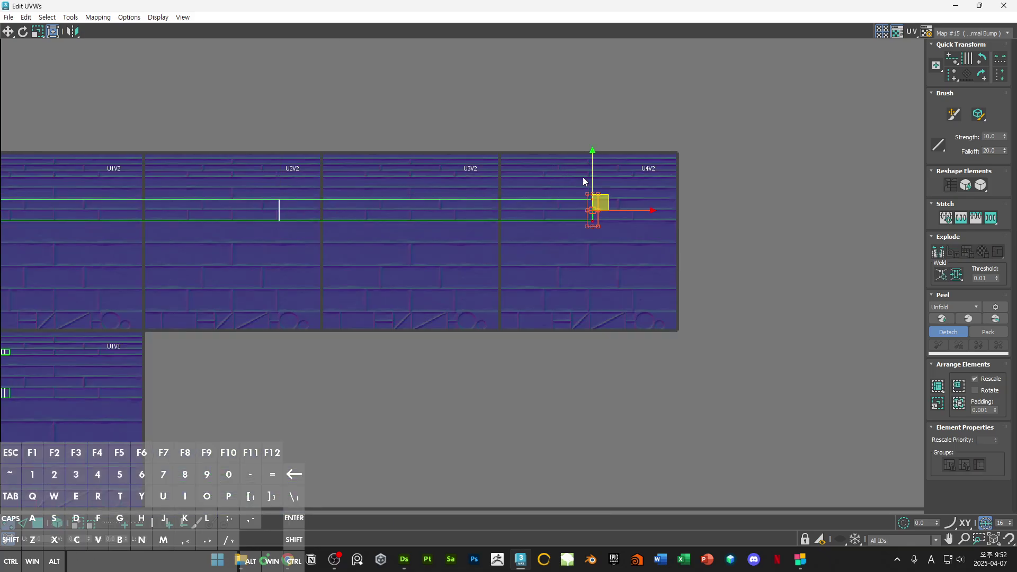
pyautogui.moveTo(582, 177); pyautogui.dragTo(706, 199, button='middle')
pyautogui.scroll(-4, 796, 167)
# Step: Move the straight bevel strips down onto the V1 row and scale them to about one tile wide
pyautogui.press('3')
pyautogui.moveTo(424, 156); pyautogui.dragTo(768, 212)
pyautogui.moveTo(718, 217); pyautogui.dragTo(712, 165, button='middle')
pyautogui.keyDown('shift'); pyautogui.moveTo(616, 139); pyautogui.dragTo(619, 251); pyautogui.keyUp('shift')
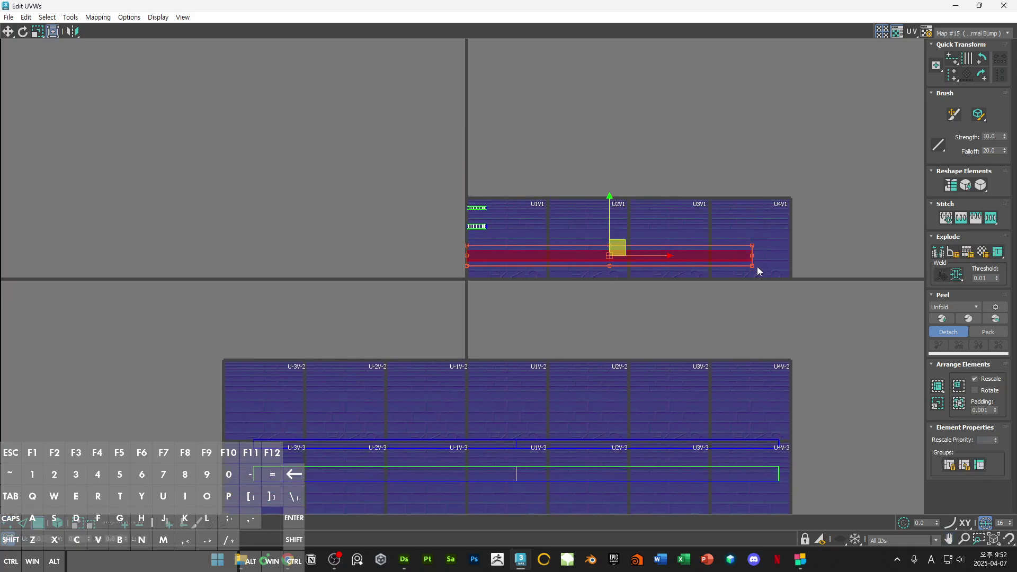
pyautogui.moveTo(756, 270); pyautogui.dragTo(547, 256)
# Step: Position and scale the straight bevel strips to fill the first trim row across the full U1V1 tile width
pyautogui.scroll(5, 547, 257)
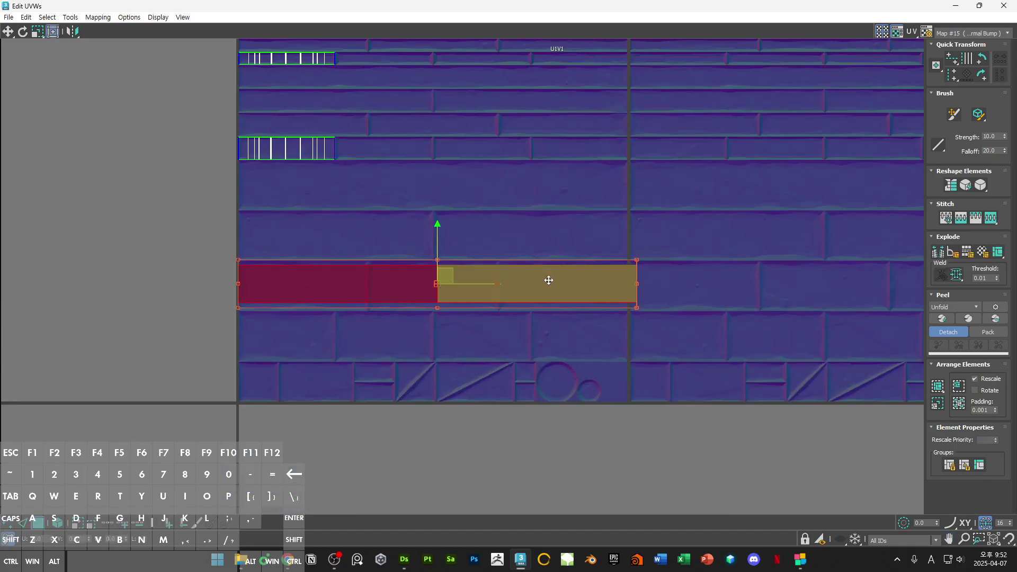
pyautogui.moveTo(547, 279); pyautogui.dragTo(595, 302, button='middle')
pyautogui.moveTo(595, 302); pyautogui.dragTo(597, 232)
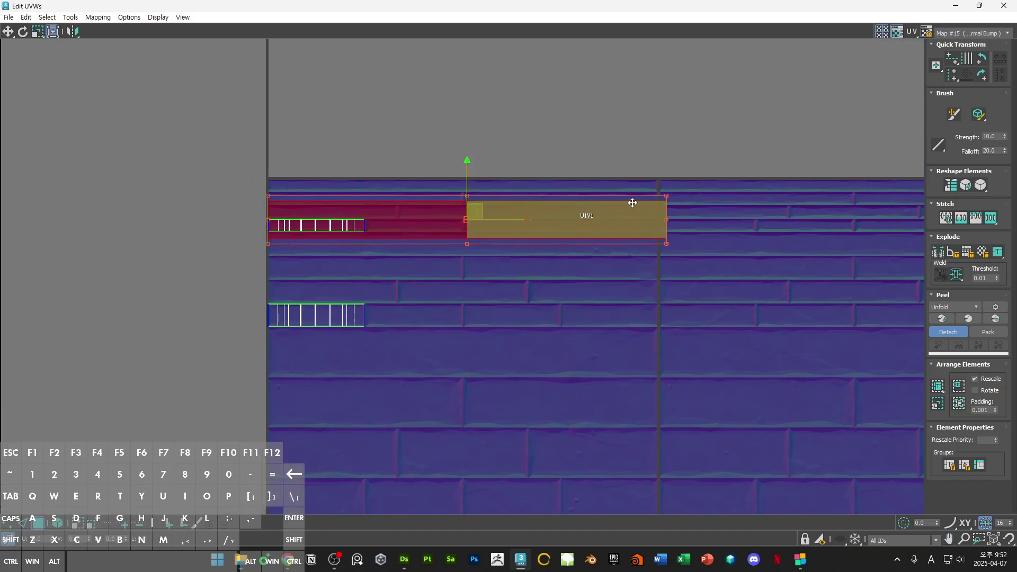
pyautogui.scroll(5, 672, 254)
pyautogui.keyDown('shift'); pyautogui.moveTo(672, 254); pyautogui.dragTo(681, 185); pyautogui.keyUp('shift')
pyautogui.moveTo(757, 266); pyautogui.dragTo(727, 169)
pyautogui.scroll(-5, 726, 169)
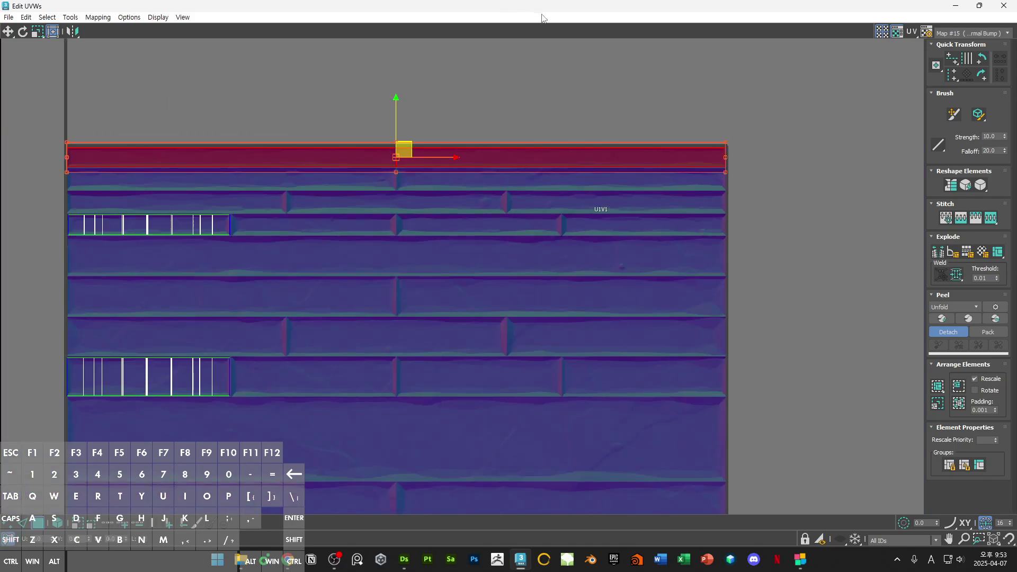
pyautogui.moveTo(547, 9); pyautogui.dragTo(292, 160)
pyautogui.scroll(-5, 587, 268)
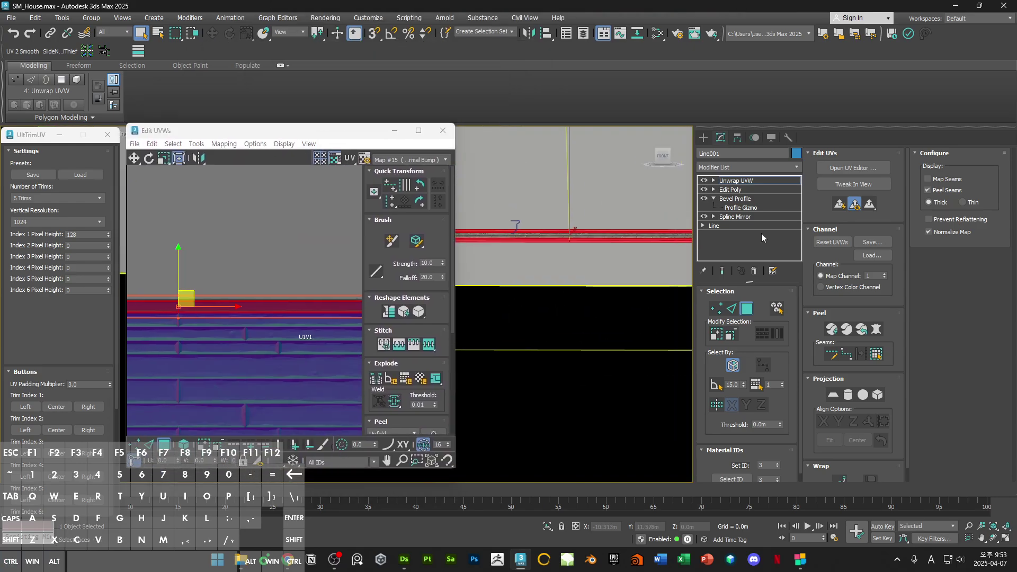
# Step: Move the straight bevel strips down onto the third trim row, keeping them across the full U1V1 tile width
pyautogui.scroll(1, 317, 319)
pyautogui.moveTo(316, 319); pyautogui.dragTo(180, 300, button='middle')
pyautogui.click(418, 130)
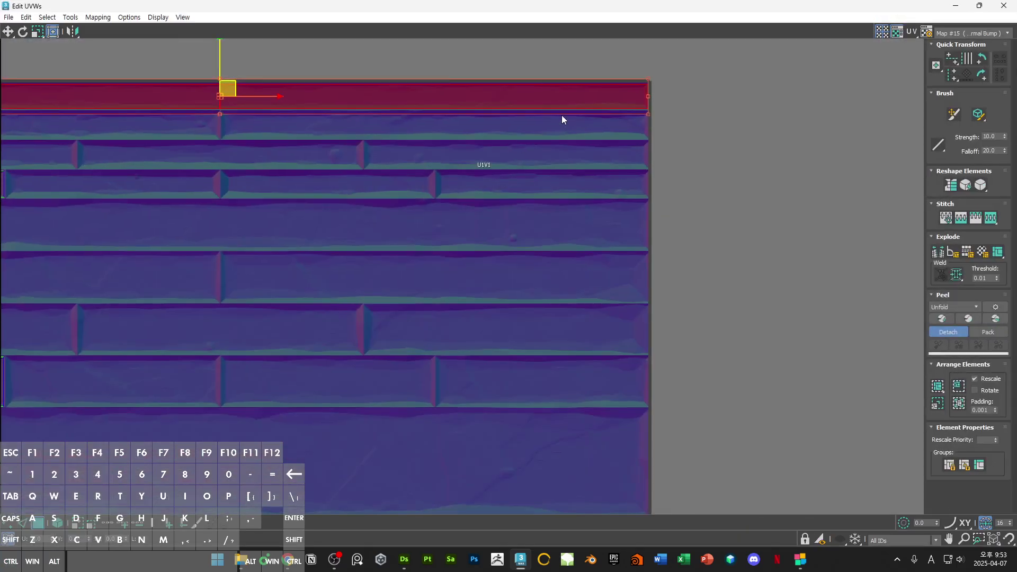
pyautogui.scroll(-2, 666, 174)
pyautogui.moveTo(695, 154); pyautogui.dragTo(696, 191)
pyautogui.scroll(4, 696, 191)
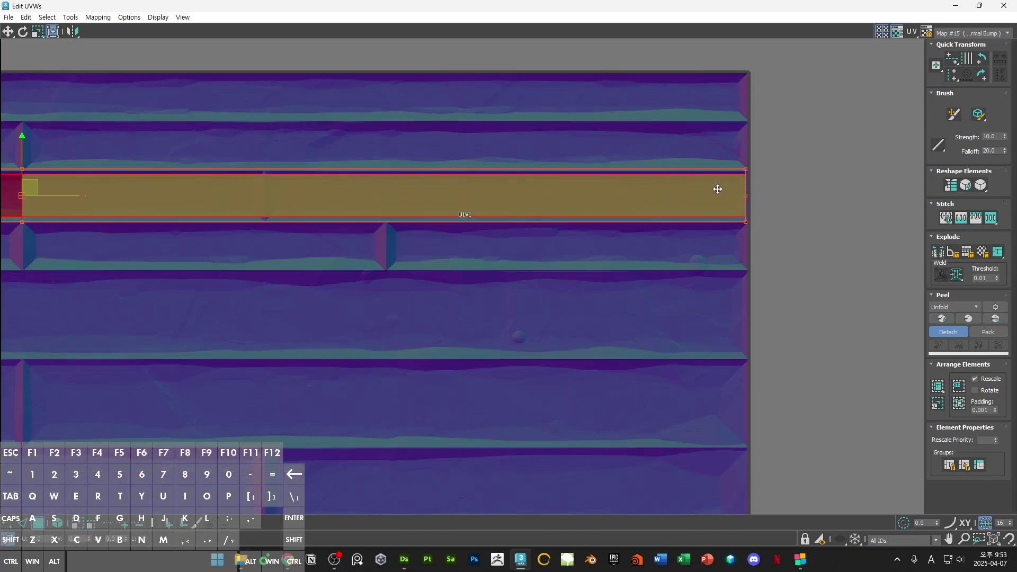
pyautogui.click(717, 193)
pyautogui.click(699, 79)
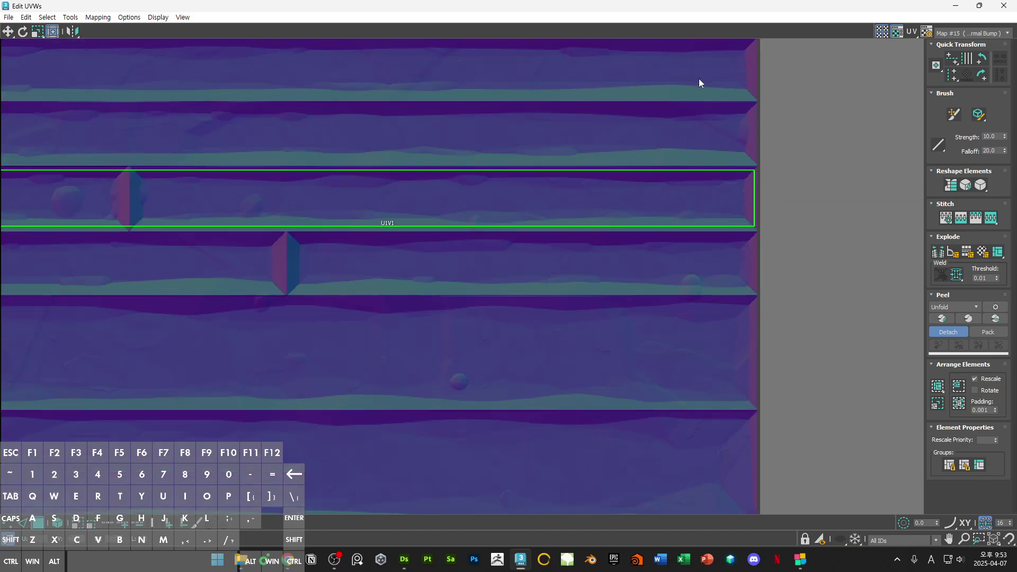
pyautogui.doubleClick(734, 10)
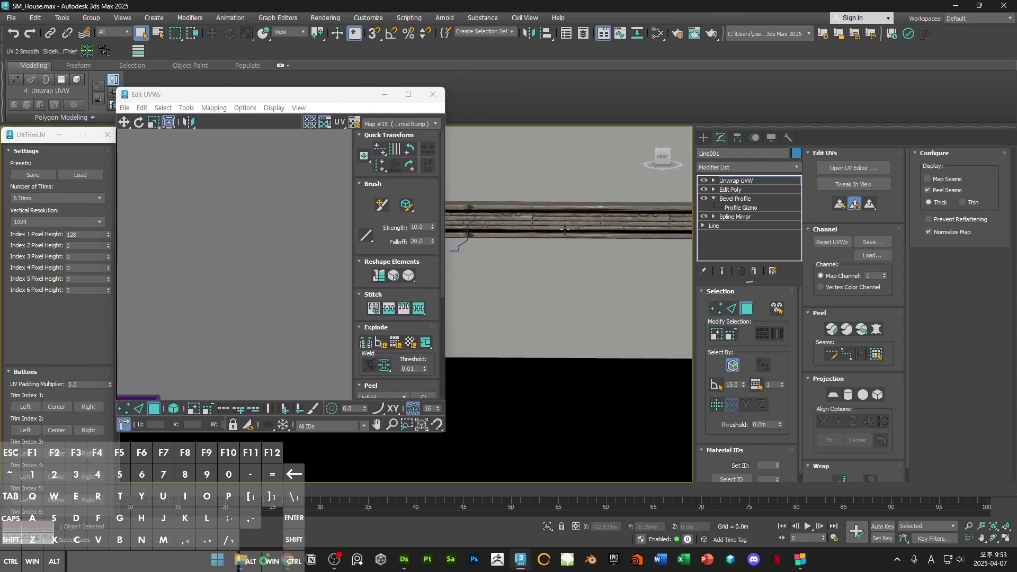
# Step: Select the moulding's remaining oversized straight UV strips and snap them to the left side of trim index 1
pyautogui.click(570, 225)
pyautogui.scroll(-8, 283, 242)
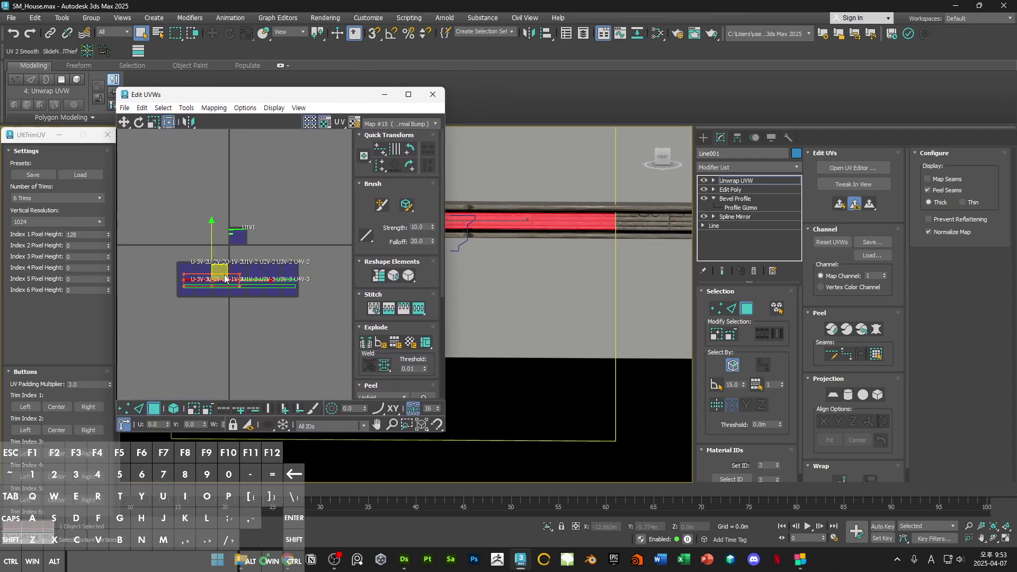
pyautogui.moveTo(164, 270); pyautogui.dragTo(235, 322)
pyautogui.click(26, 407)
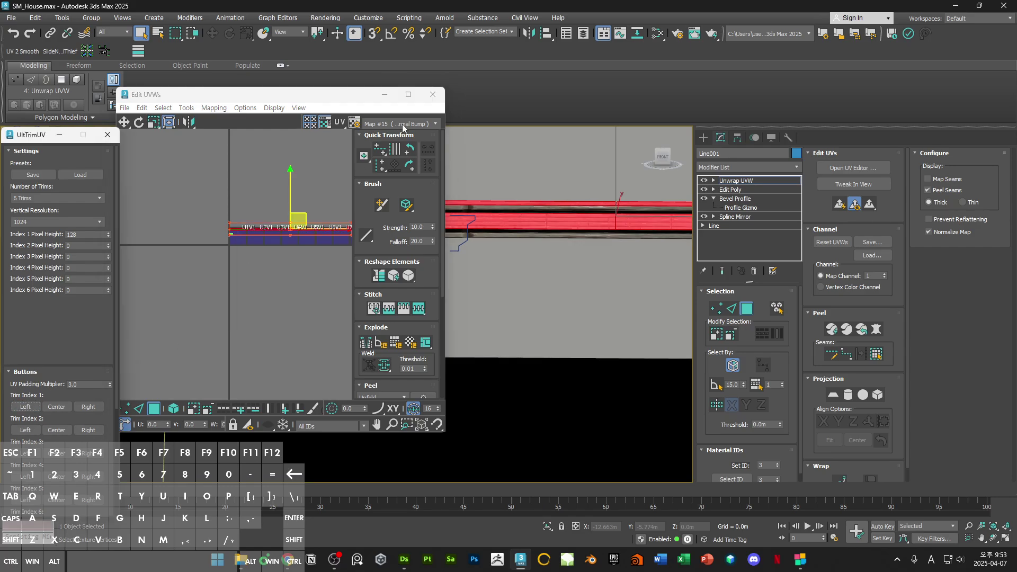
pyautogui.click(407, 95)
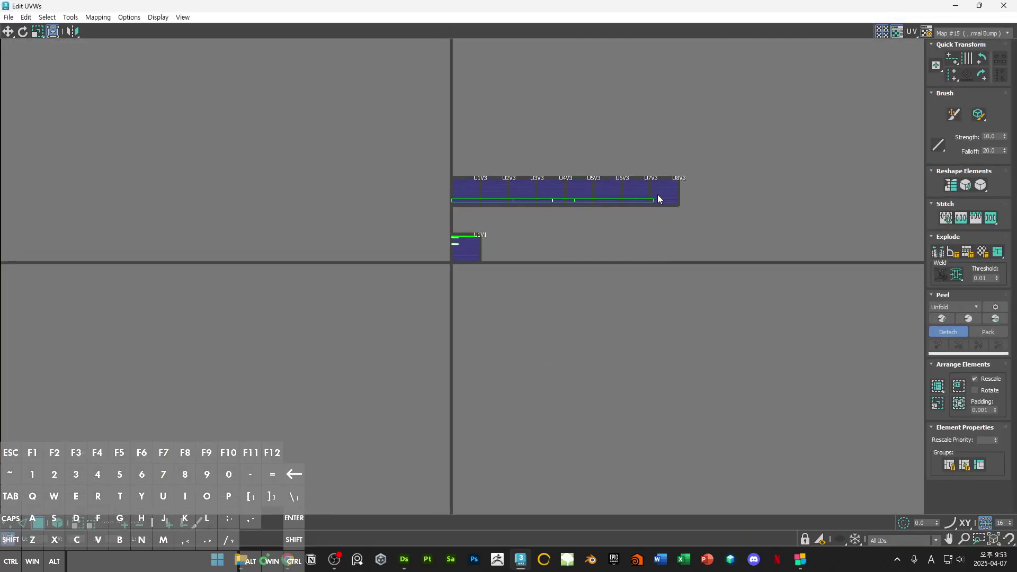
pyautogui.scroll(5, 659, 198)
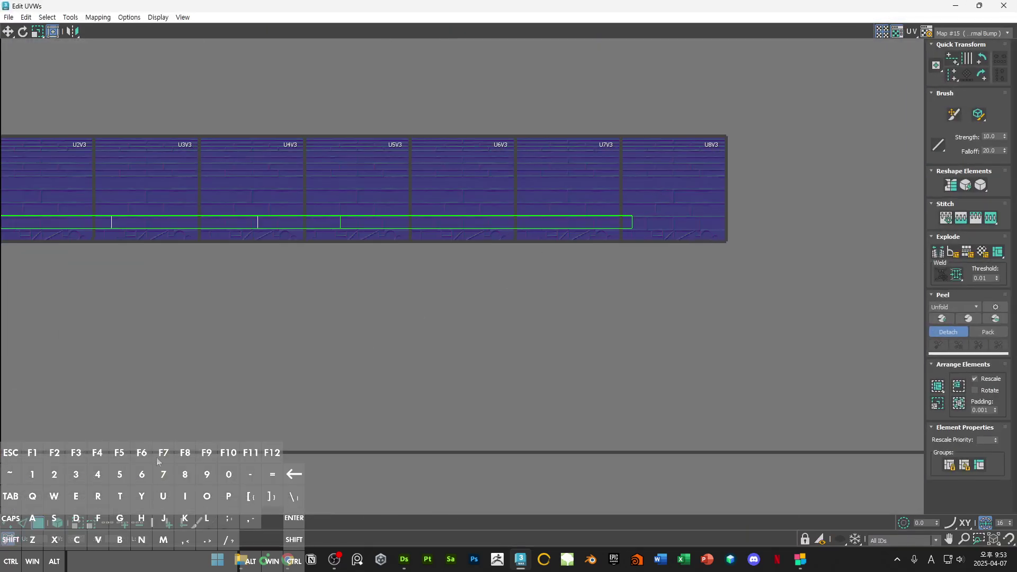
# Step: Scale the snapped straight strips down horizontally until they end within the U5V3 tile
pyautogui.click(61, 524)
pyautogui.moveTo(551, 221); pyautogui.dragTo(661, 261, button='middle')
pyautogui.moveTo(780, 252); pyautogui.dragTo(733, 281)
pyautogui.moveTo(733, 282); pyautogui.dragTo(835, 304, button='middle')
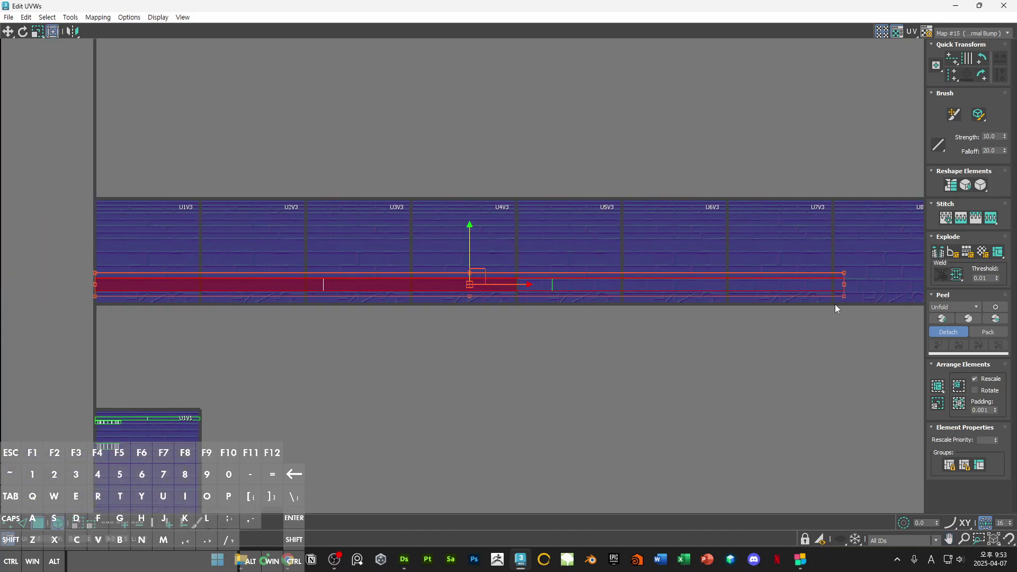
pyautogui.keyDown('shift'); pyautogui.moveTo(844, 297); pyautogui.dragTo(563, 306); pyautogui.keyUp('shift')
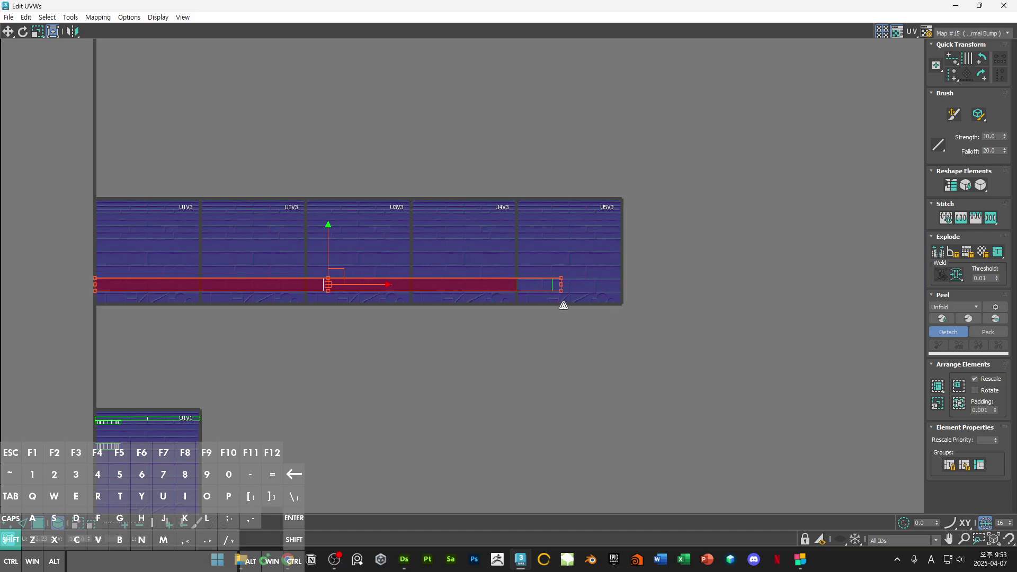
pyautogui.click(554, 304)
# Step: Select the far-end vertices of the straight strips on the U5V3 tile and align them vertically
pyautogui.scroll(5, 549, 272)
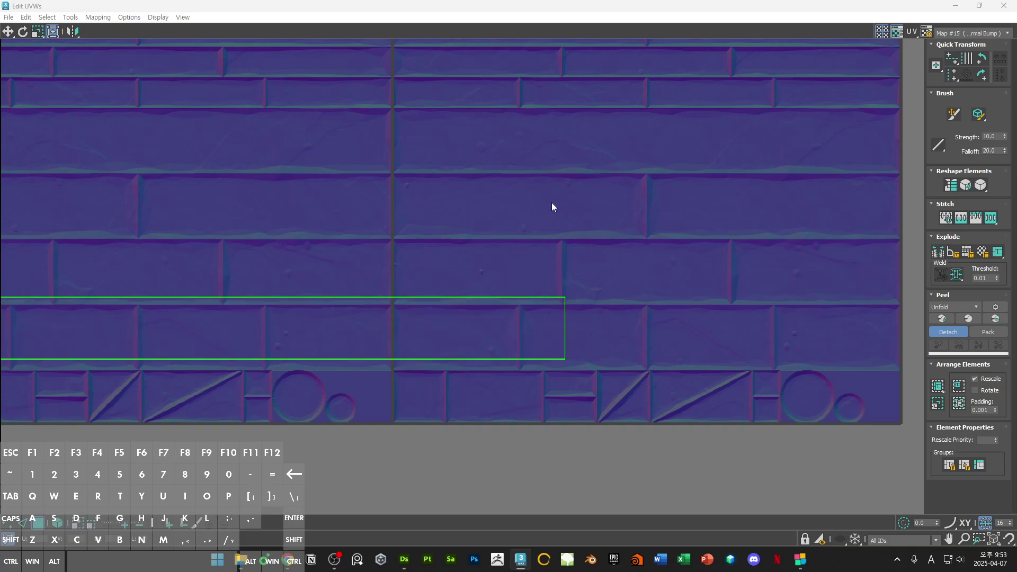
pyautogui.moveTo(571, 220); pyautogui.dragTo(719, 123, button='middle')
pyautogui.click(704, 167)
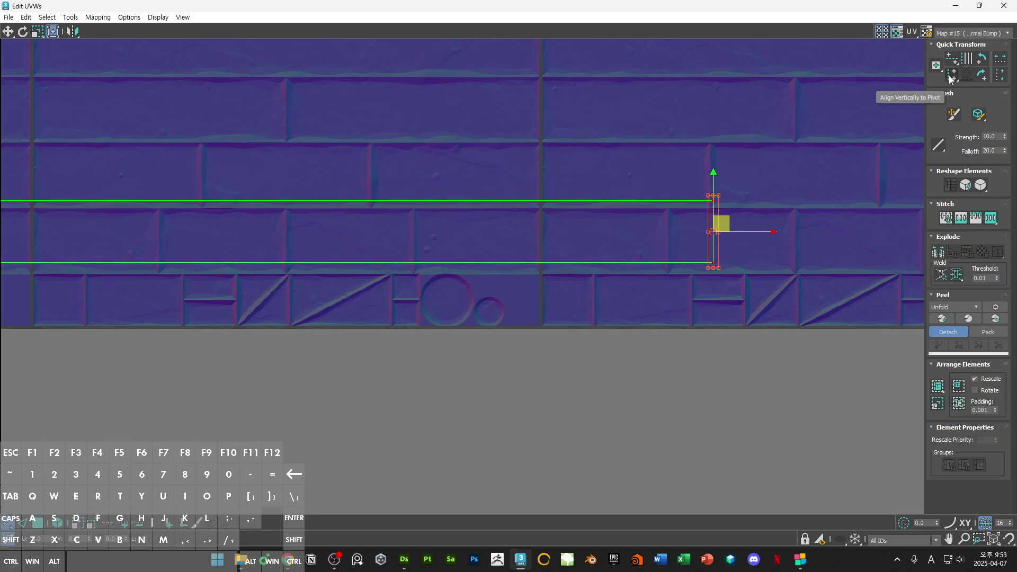
# Step: Move the aligned strips down to the U1V1 tile and scale them to fill the seventh trim row across its full width
pyautogui.scroll(-5, 787, 113)
pyautogui.moveTo(799, 174); pyautogui.dragTo(364, 289)
pyautogui.scroll(10, 366, 279)
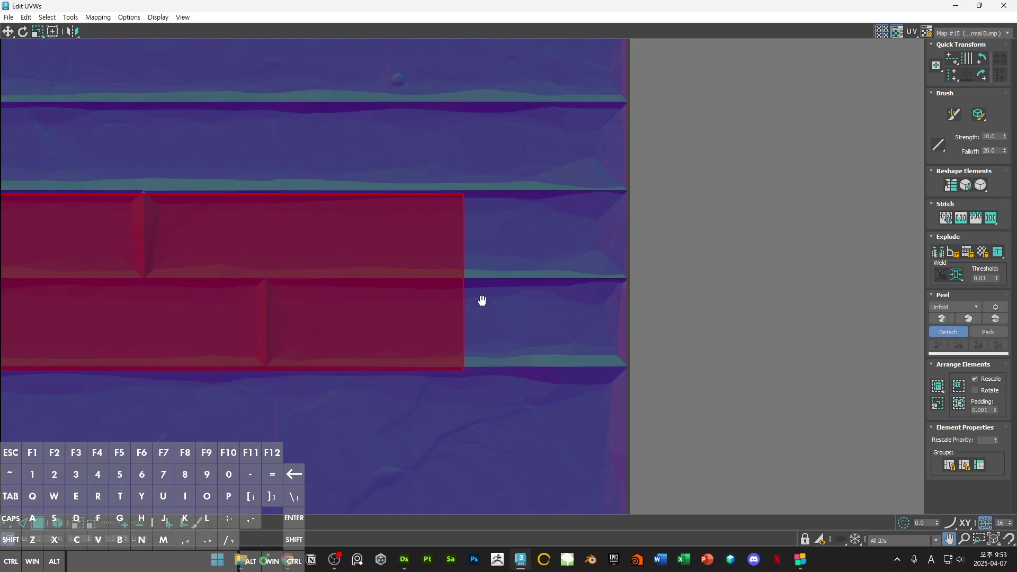
pyautogui.scroll(-5, 481, 297)
pyautogui.moveTo(836, 286)
pyautogui.mouseDown()
pyautogui.moveTo(842, 278)
pyautogui.moveTo(832, 302)
pyautogui.mouseUp()
pyautogui.scroll(5, 846, 263)
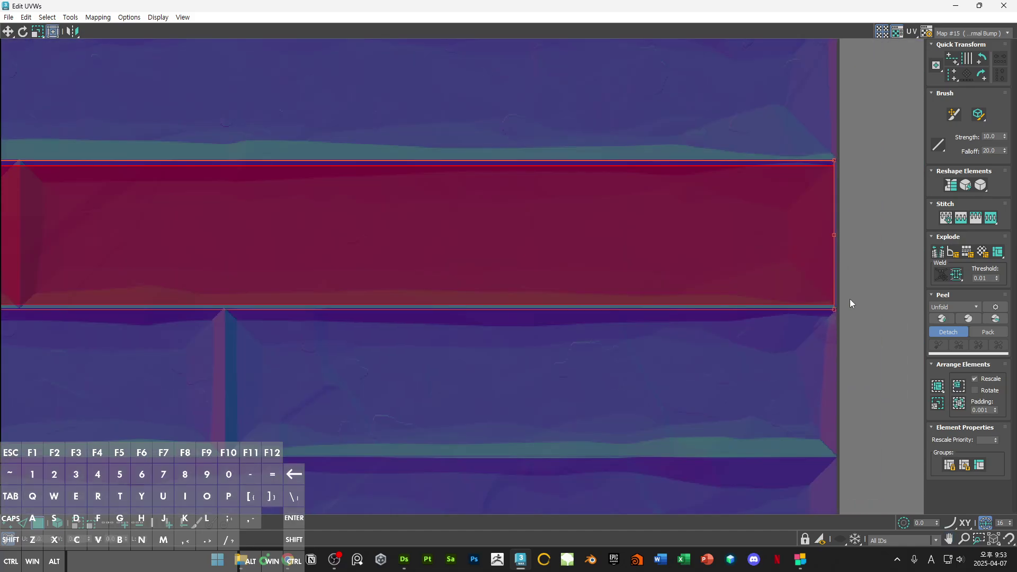
pyautogui.click(850, 298)
pyautogui.scroll(-5, 850, 299)
pyautogui.click(978, 6)
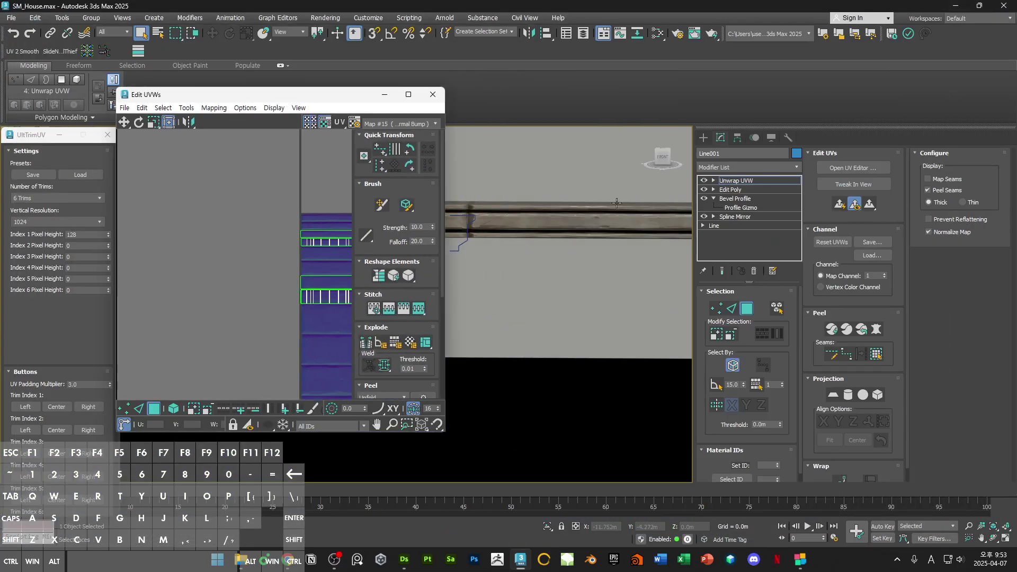
# Step: Select both sets of straight strips as elements and stretch them horizontally to a brick seam about two-thirds across the U2V1 tile
pyautogui.moveTo(583, 276); pyautogui.dragTo(630, 233, button='middle')
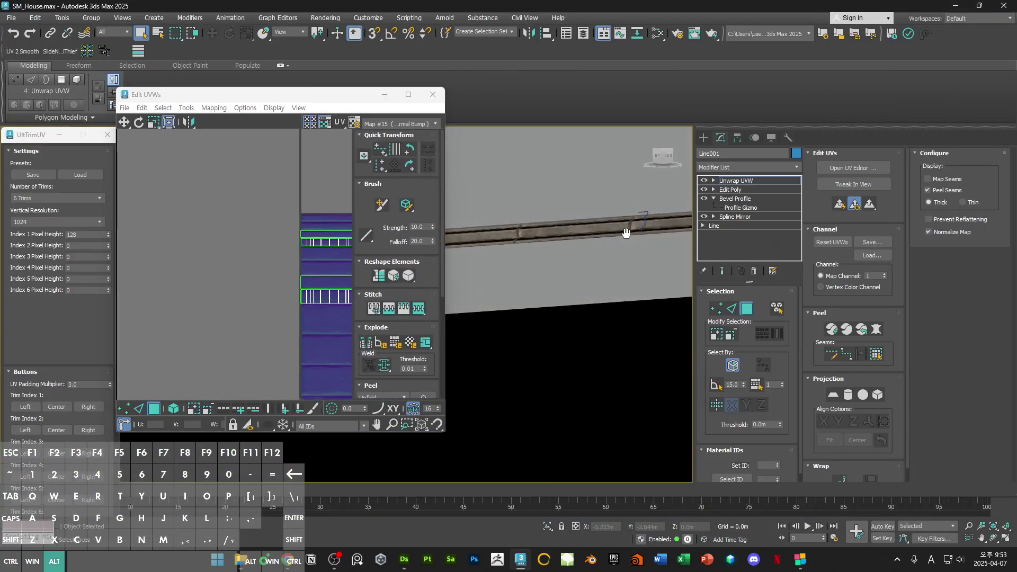
pyautogui.moveTo(325, 269); pyautogui.dragTo(177, 260, button='middle')
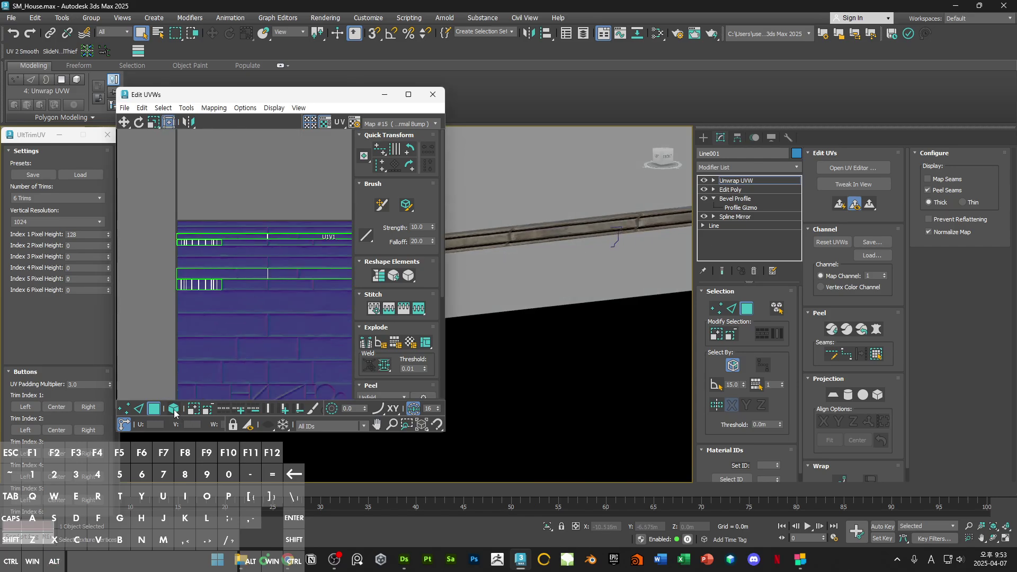
pyautogui.moveTo(260, 198); pyautogui.dragTo(160, 294)
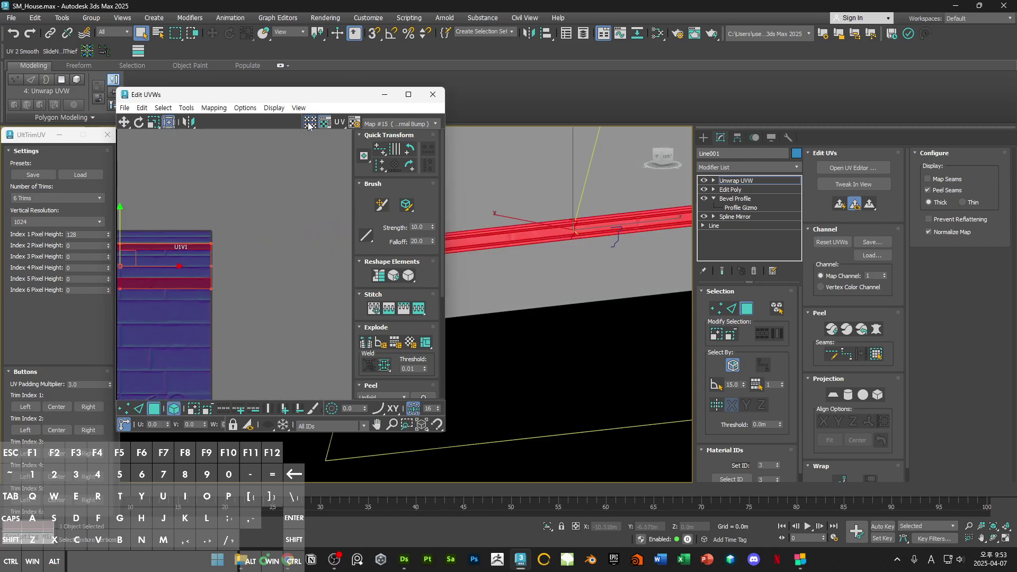
pyautogui.moveTo(190, 305); pyautogui.dragTo(147, 283, button='middle')
pyautogui.moveTo(167, 269); pyautogui.dragTo(263, 264)
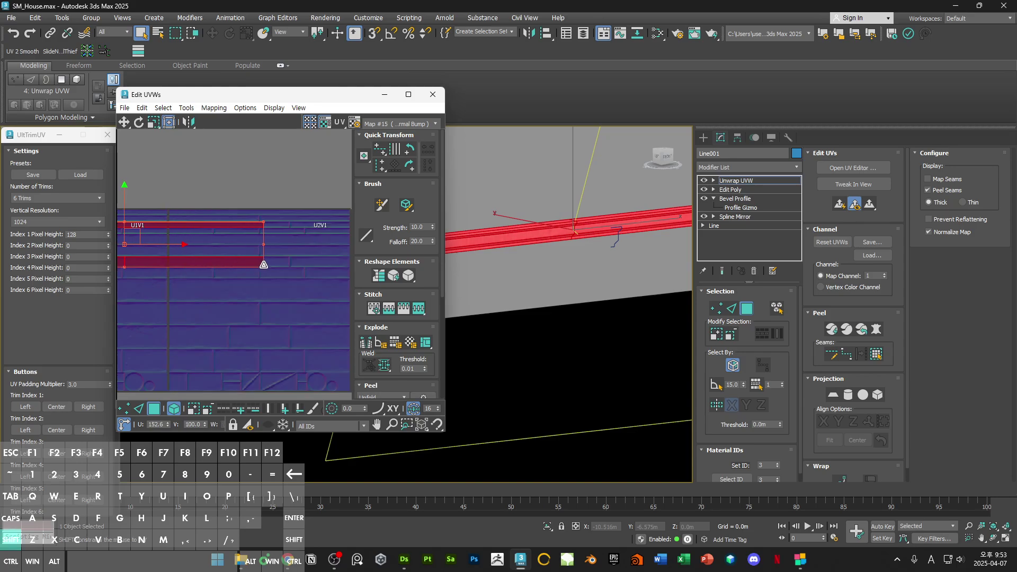
pyautogui.scroll(5, 286, 265)
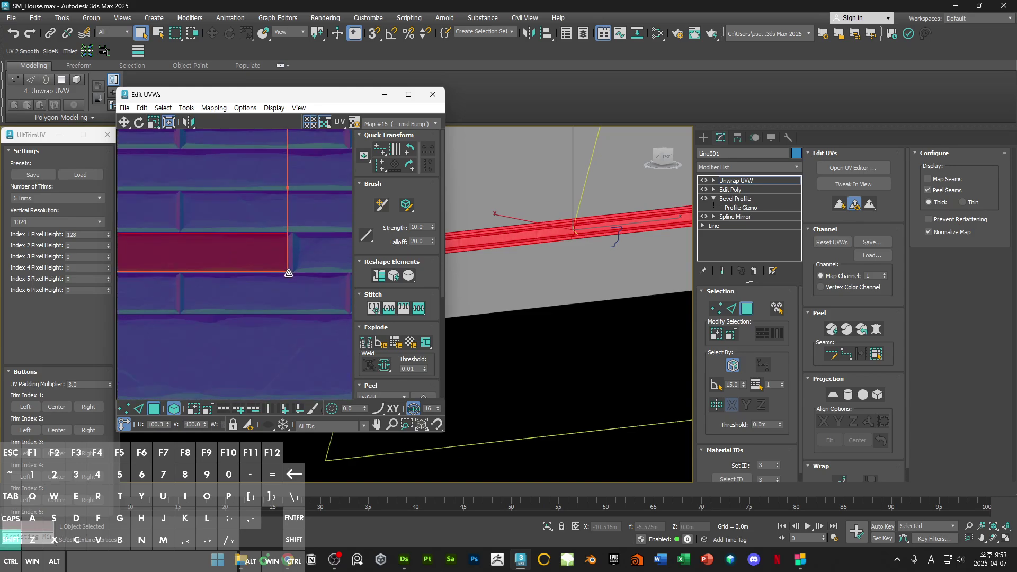
pyautogui.hotkey('ctrl', 'd')
# Step: Inspect the stone seams along the moulding and bring the rest of the house back into view
pyautogui.keyDown('alt'); pyautogui.moveTo(627, 245); pyautogui.dragTo(551, 284, button='middle'); pyautogui.keyUp('alt')
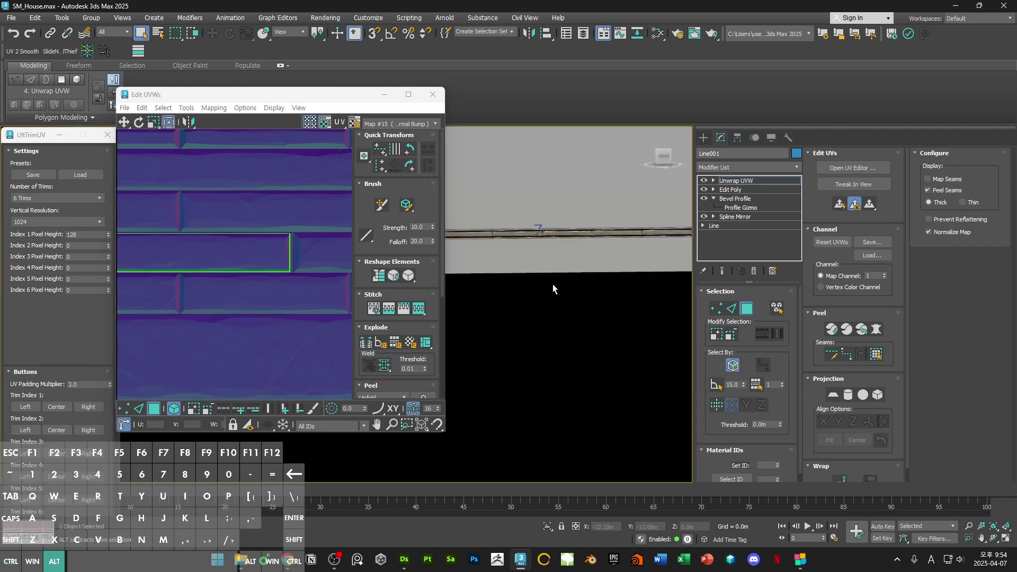
pyautogui.moveTo(457, 256); pyautogui.dragTo(550, 202, button='middle')
pyautogui.scroll(1, 551, 208)
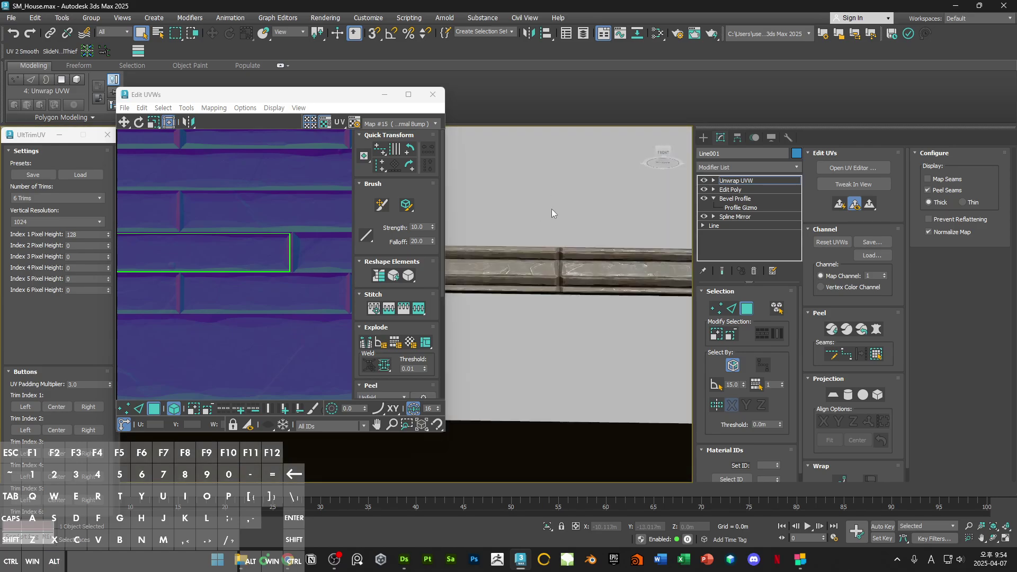
pyautogui.scroll(2, 550, 265)
pyautogui.moveTo(549, 264); pyautogui.dragTo(638, 267, button='middle')
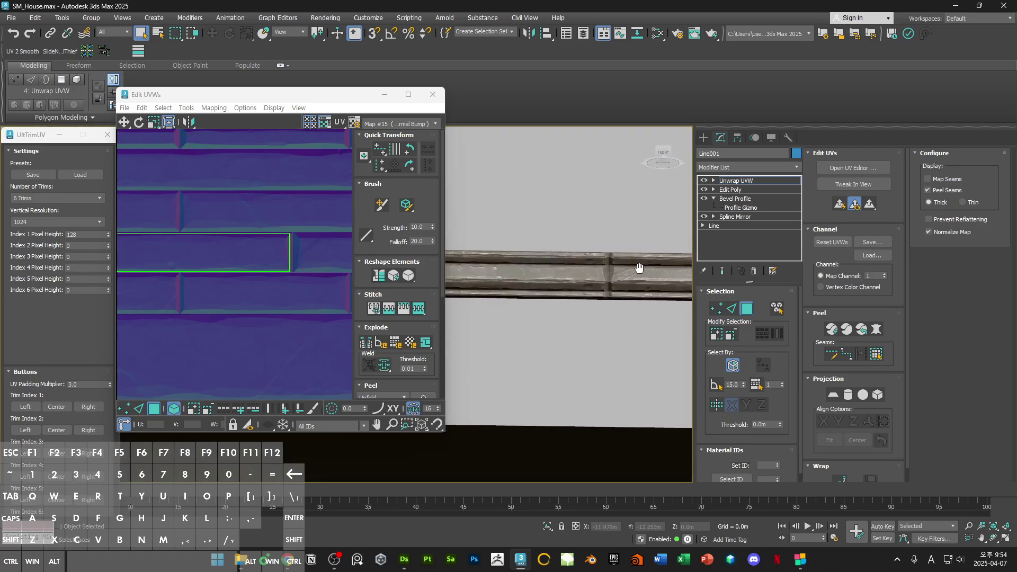
pyautogui.rightClick(545, 243)
pyautogui.moveTo(581, 370)
pyautogui.click(657, 361)
pyautogui.keyDown('ctrl'); pyautogui.keyDown('alt'); pyautogui.moveTo(473, 253); pyautogui.dragTo(547, 276, button='middle'); pyautogui.keyUp('alt'); pyautogui.keyUp('ctrl')
pyautogui.hotkey('ctrl', 'z')
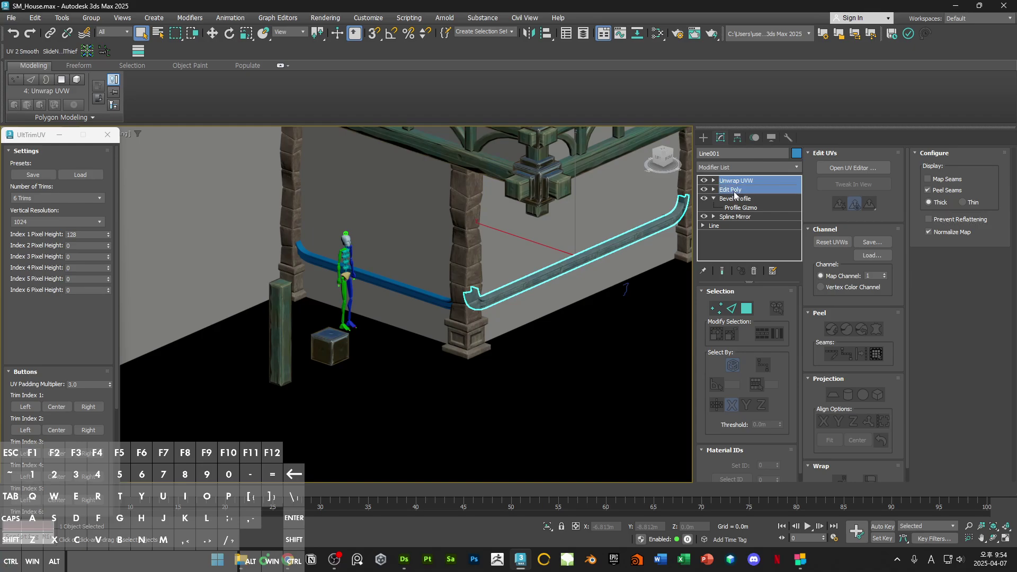
# Step: Copy the Edit Poly and Unwrap UVW modifiers from the textured moulding and leave modifier editing
pyautogui.rightClick(734, 195)
pyautogui.click(749, 239)
pyautogui.click(703, 138)
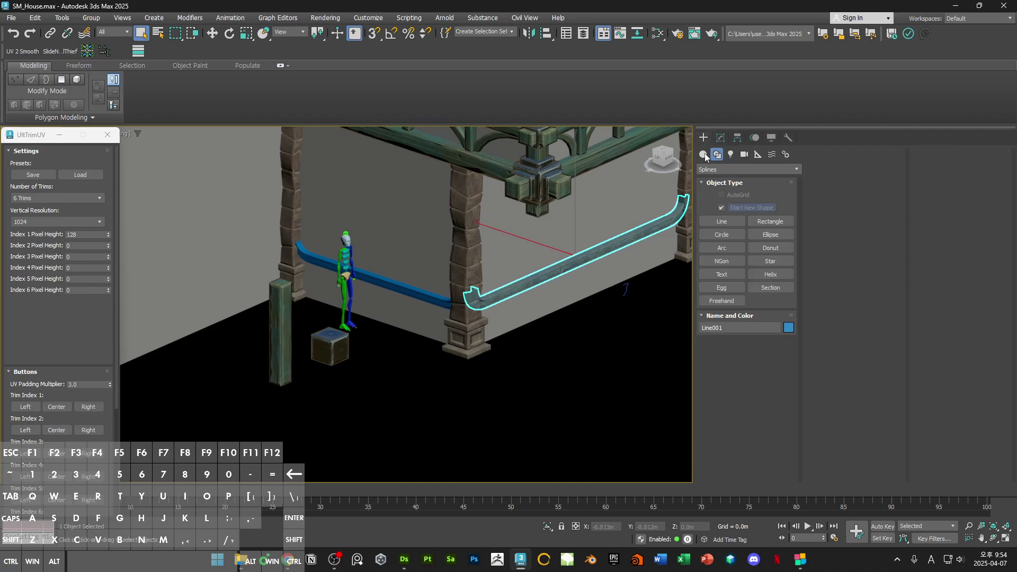
# Step: Select the two untextured mouldings between the pillars and assign the MI_Trim_Stone material to them
pyautogui.click(418, 294)
pyautogui.keyDown('ctrl'); pyautogui.keyDown('alt'); pyautogui.moveTo(418, 295); pyautogui.dragTo(595, 386, button='middle'); pyautogui.keyUp('alt'); pyautogui.keyUp('ctrl')
pyautogui.scroll(4, 596, 386)
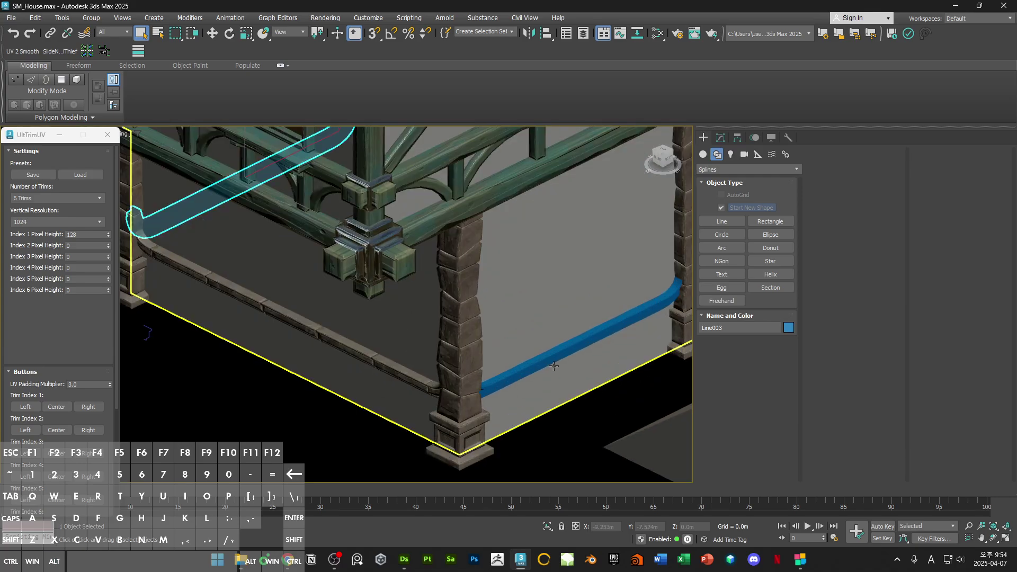
pyautogui.keyDown('ctrl'); pyautogui.click(553, 366); pyautogui.keyUp('ctrl')
pyautogui.press('m')
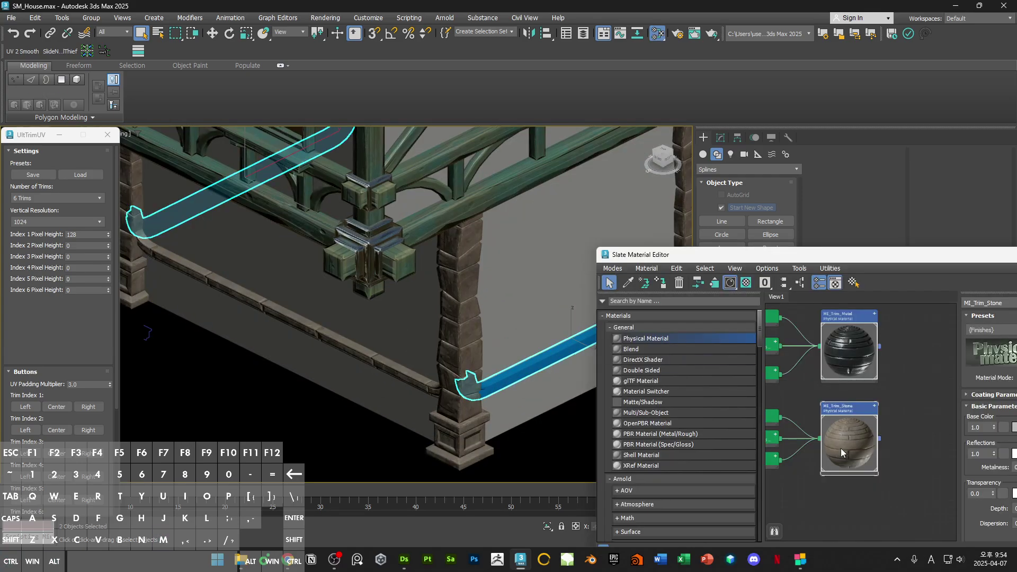
pyautogui.click(660, 285)
pyautogui.press('m')
pyautogui.keyDown('alt'); pyautogui.moveTo(609, 360); pyautogui.dragTo(624, 385, button='middle'); pyautogui.keyUp('alt')
# Step: Paste the copied Edit Poly and Unwrap UVW modifiers onto the Line003 moulding and check its stone texture up close
pyautogui.click(719, 139)
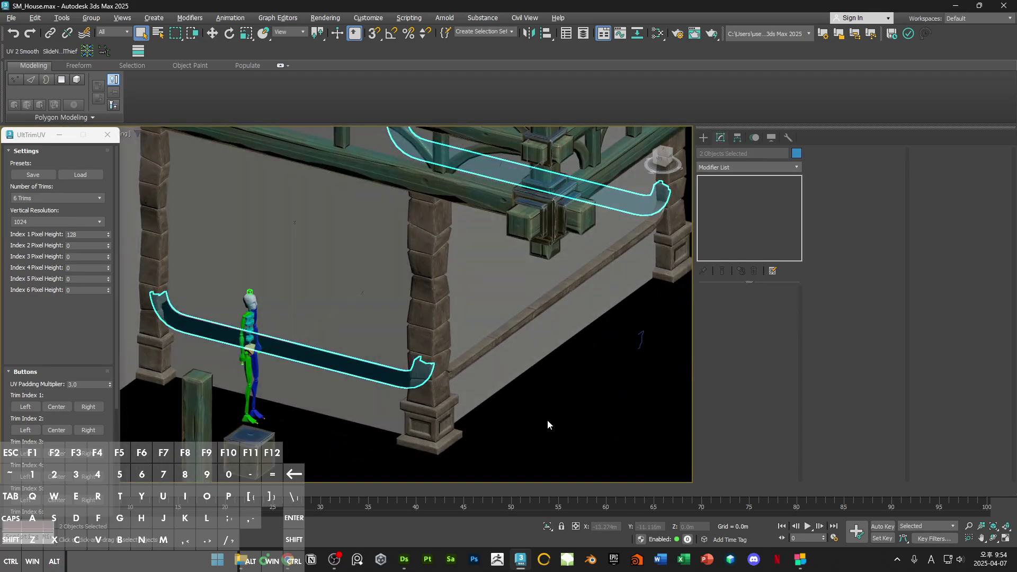
pyautogui.keyDown('alt'); pyautogui.click(658, 200); pyautogui.keyUp('alt')
pyautogui.rightClick(743, 182)
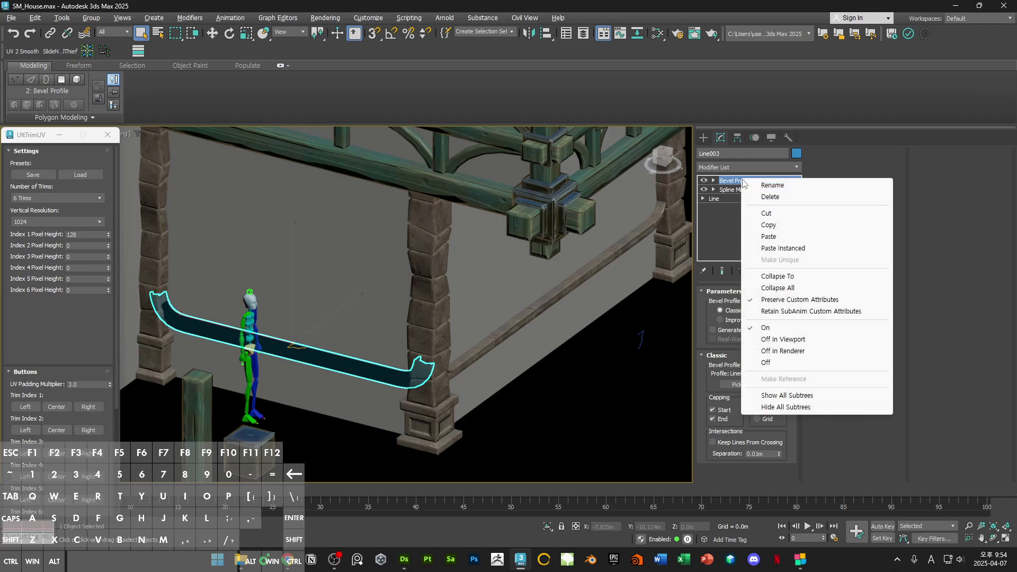
pyautogui.click(771, 237)
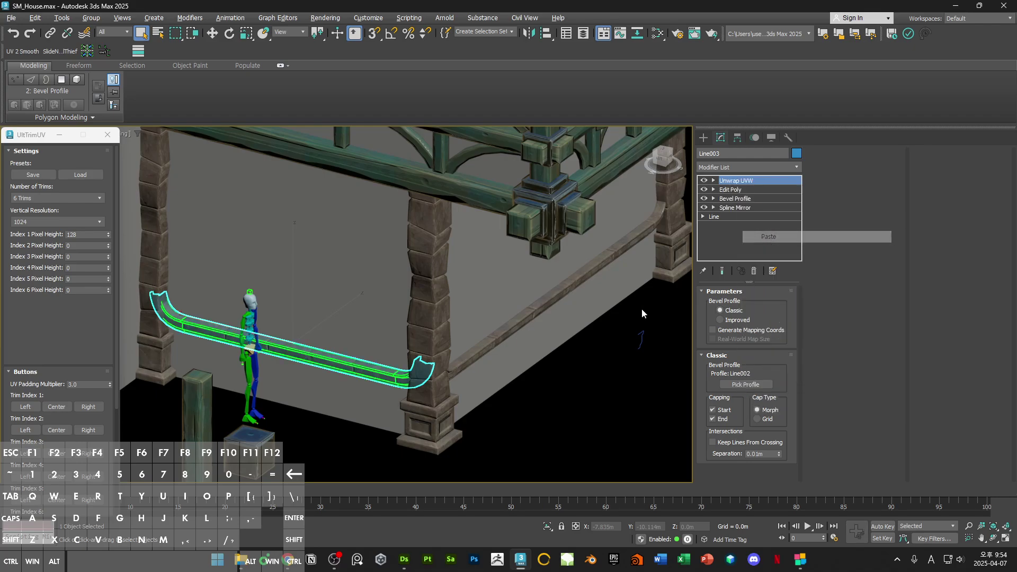
pyautogui.moveTo(552, 382); pyautogui.dragTo(641, 346, button='middle')
pyautogui.keyDown('alt'); pyautogui.moveTo(641, 346); pyautogui.dragTo(594, 399, button='middle'); pyautogui.keyUp('alt')
pyautogui.click(594, 398)
pyautogui.scroll(4, 576, 307)
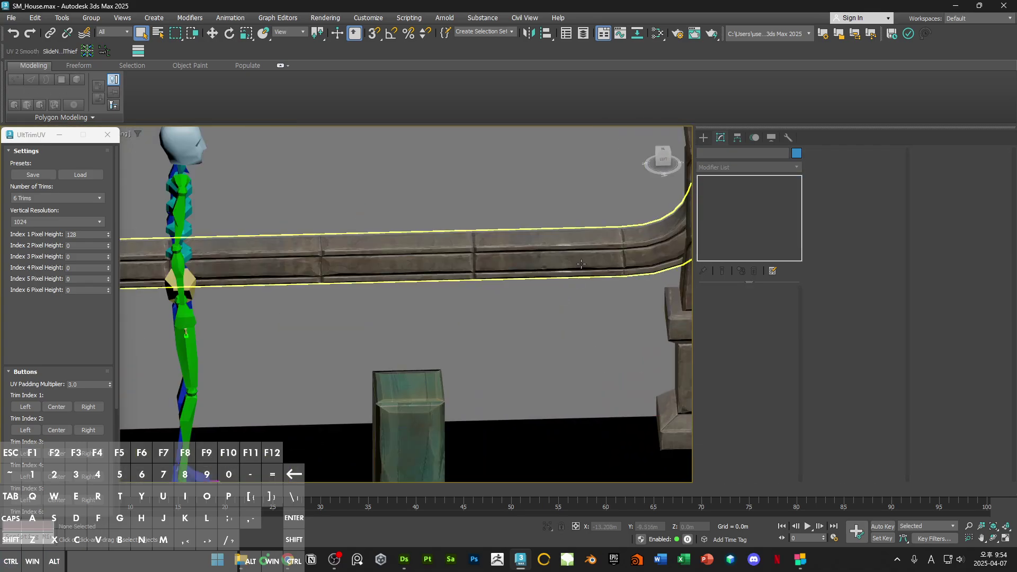
pyautogui.scroll(-8, 589, 251)
# Step: Show edged faces and paste the copied Edit Poly and Unwrap UVW modifiers onto the Line004 moulding
pyautogui.keyDown('alt'); pyautogui.moveTo(589, 252); pyautogui.dragTo(419, 325, button='middle'); pyautogui.keyUp('alt')
pyautogui.scroll(5, 419, 325)
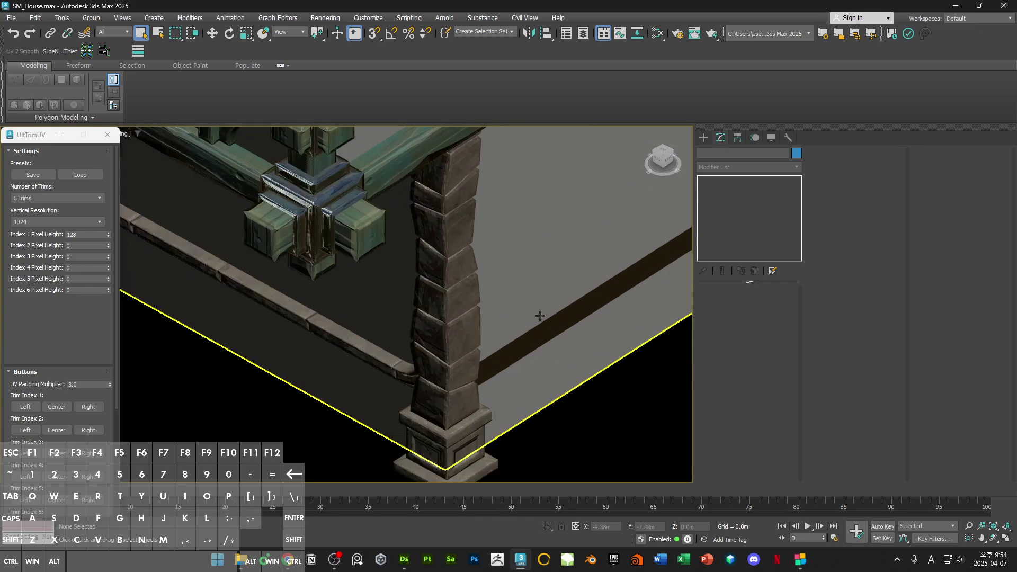
pyautogui.click(504, 328)
pyautogui.scroll(2, 505, 329)
pyautogui.keyDown('alt'); pyautogui.moveTo(504, 329); pyautogui.dragTo(517, 320, button='middle'); pyautogui.keyUp('alt')
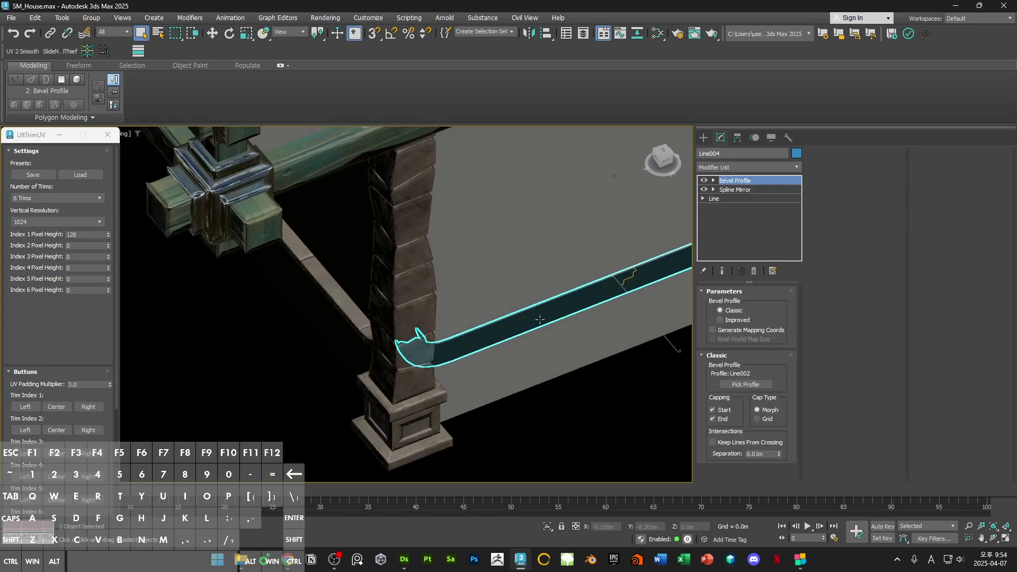
pyautogui.press('F4')
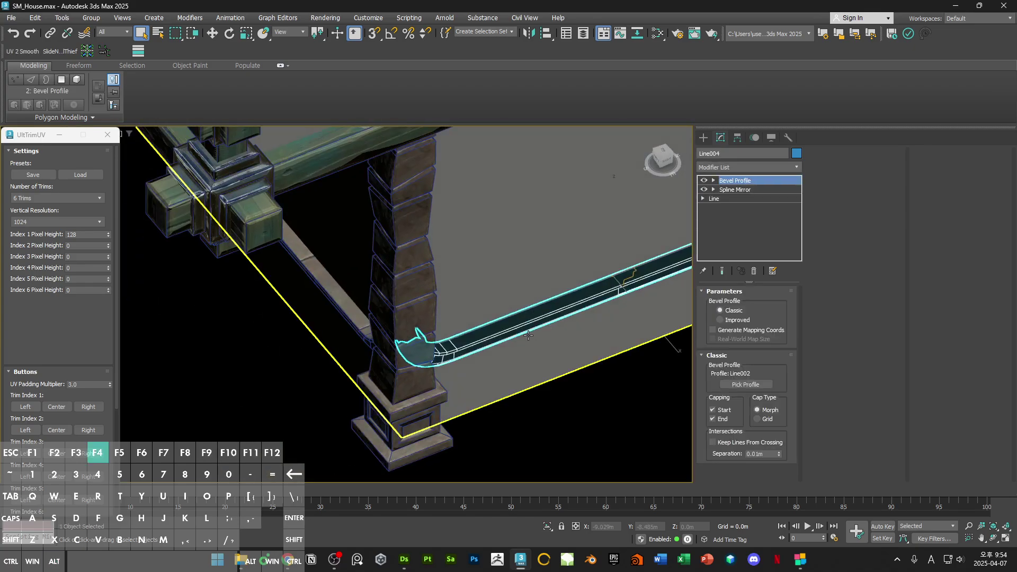
pyautogui.rightClick(735, 184)
pyautogui.click(756, 240)
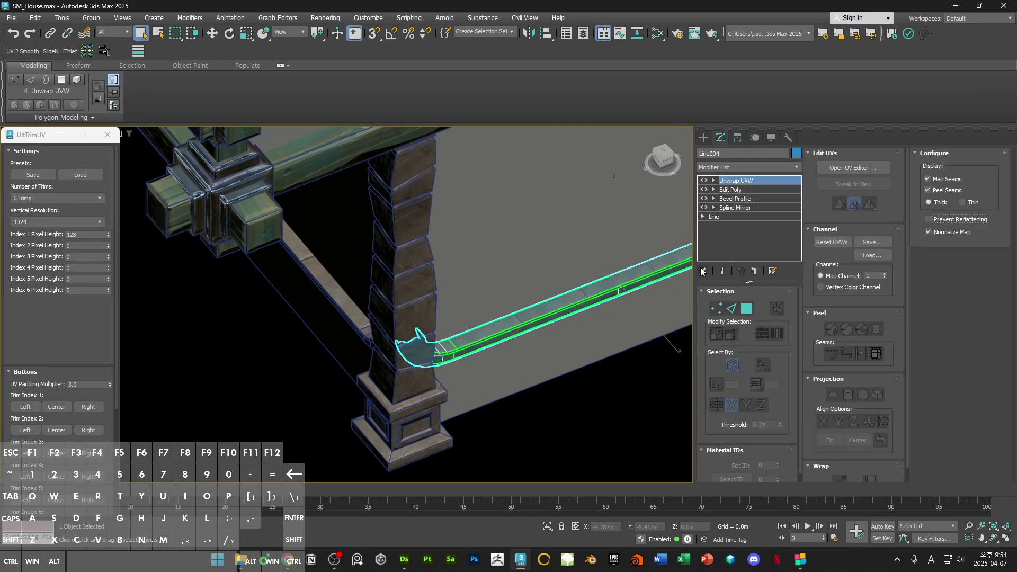
# Step: Check the textured stone mouldings between the ground-floor pillars, clear the selection and save the scene
pyautogui.scroll(5, 620, 408)
pyautogui.scroll(-5, 567, 308)
pyautogui.keyDown('alt'); pyautogui.moveTo(487, 318); pyautogui.dragTo(471, 344, button='middle'); pyautogui.keyUp('alt')
pyautogui.click(557, 341)
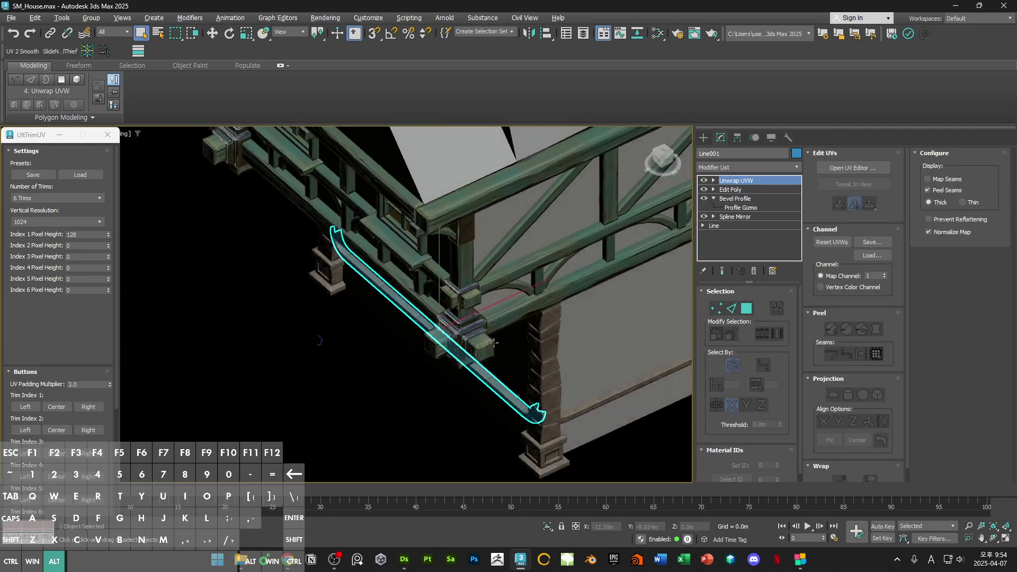
pyautogui.click(576, 410)
pyautogui.keyDown('alt'); pyautogui.moveTo(451, 389); pyautogui.dragTo(554, 209, button='middle'); pyautogui.keyUp('alt')
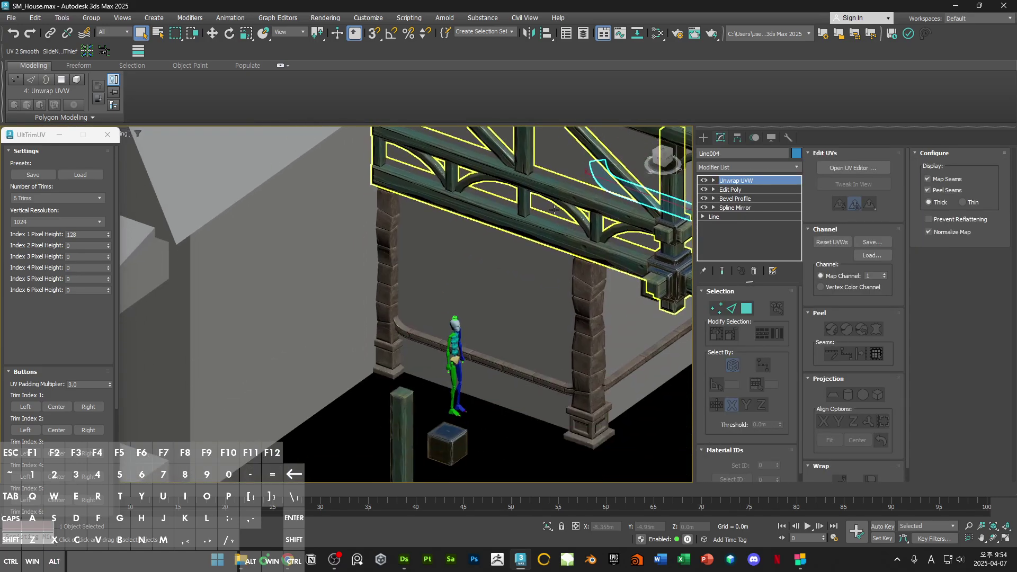
pyautogui.click(544, 397)
pyautogui.scroll(6, 544, 397)
pyautogui.hotkey('ctrl', 's')
pyautogui.scroll(-3, 519, 387)
pyautogui.scroll(-5, 517, 385)
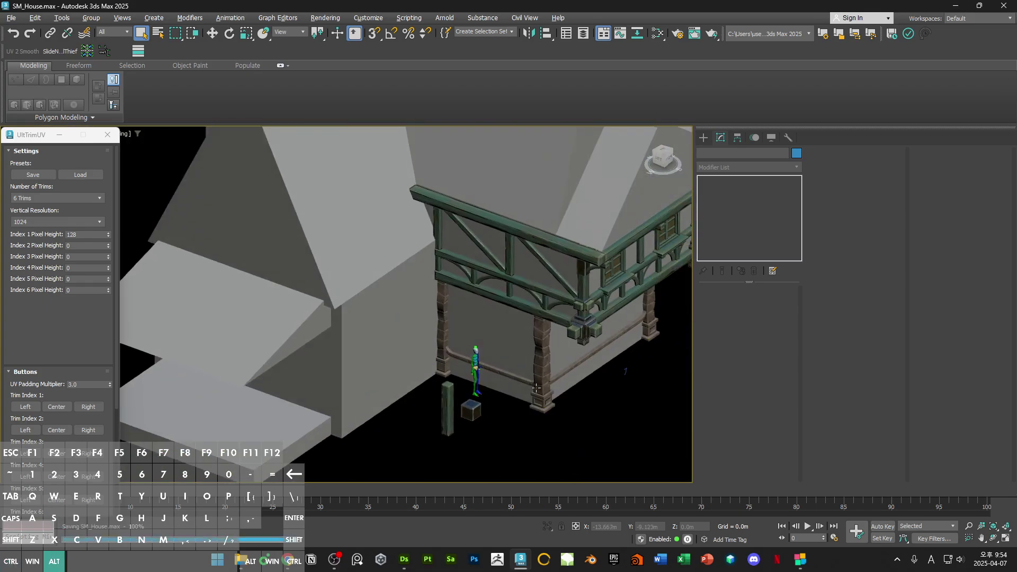
# Step: Examine the bases of the ground-floor walls and pillars from several angles
pyautogui.keyDown('alt'); pyautogui.moveTo(518, 385); pyautogui.dragTo(513, 414, button='middle'); pyautogui.keyUp('alt')
pyautogui.scroll(4, 514, 414)
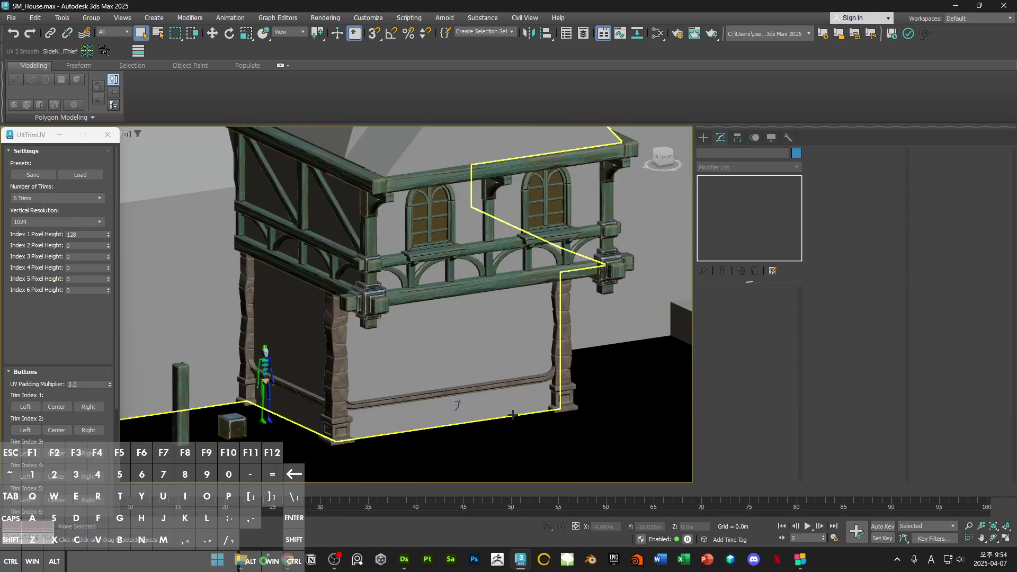
pyautogui.scroll(-4, 505, 409)
pyautogui.scroll(3, 440, 356)
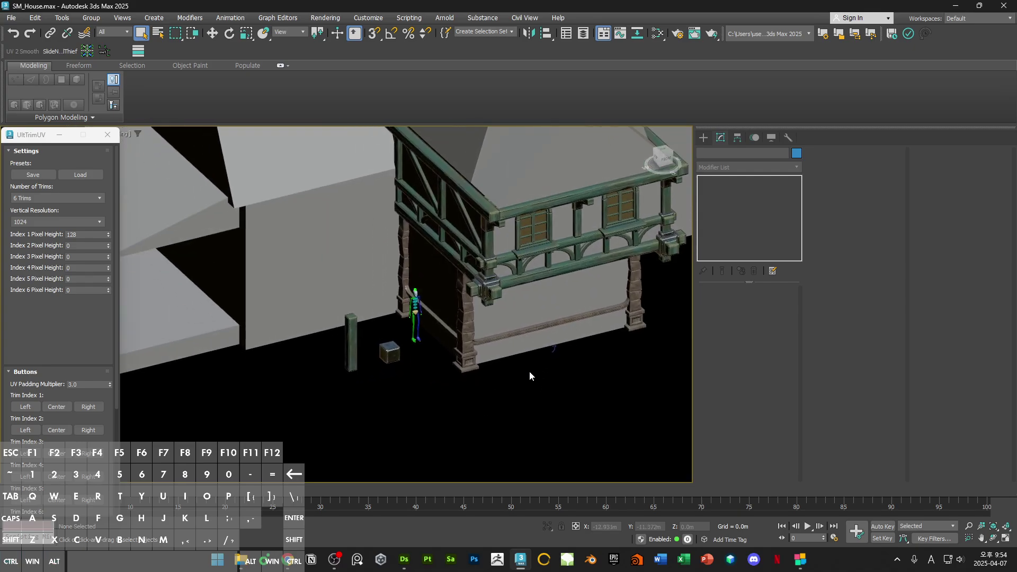
pyautogui.keyDown('alt'); pyautogui.moveTo(517, 386); pyautogui.dragTo(621, 293, button='middle'); pyautogui.keyUp('alt')
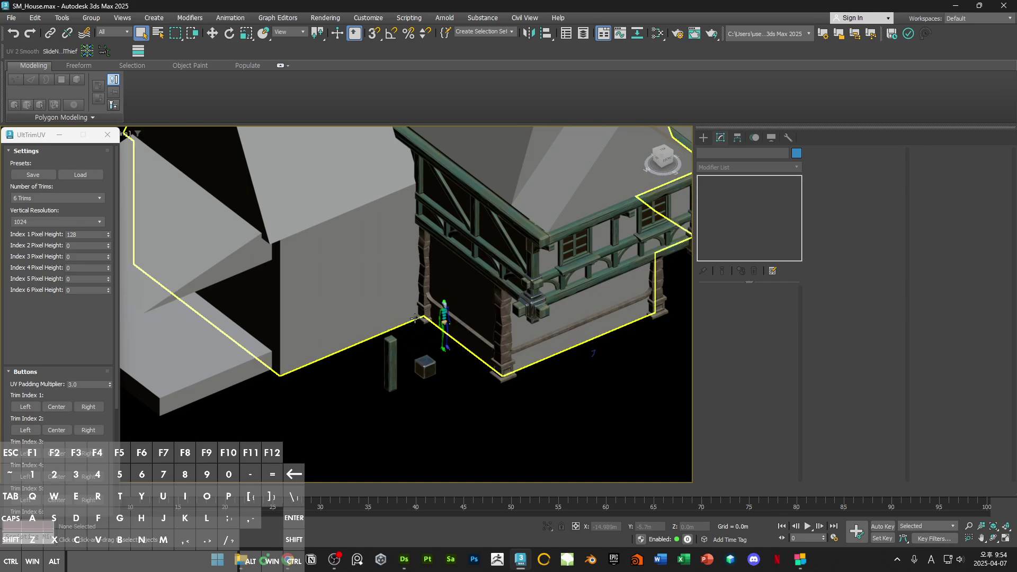
pyautogui.keyDown('alt'); pyautogui.moveTo(545, 378); pyautogui.dragTo(420, 314, button='middle'); pyautogui.keyUp('alt')
pyautogui.keyDown('alt'); pyautogui.moveTo(499, 339); pyautogui.dragTo(477, 328, button='middle'); pyautogui.keyUp('alt')
# Step: Draw a short straight spline line in the wireframe top view, beside the pillar next to the large grey building block
pyautogui.click(703, 137)
pyautogui.click(728, 226)
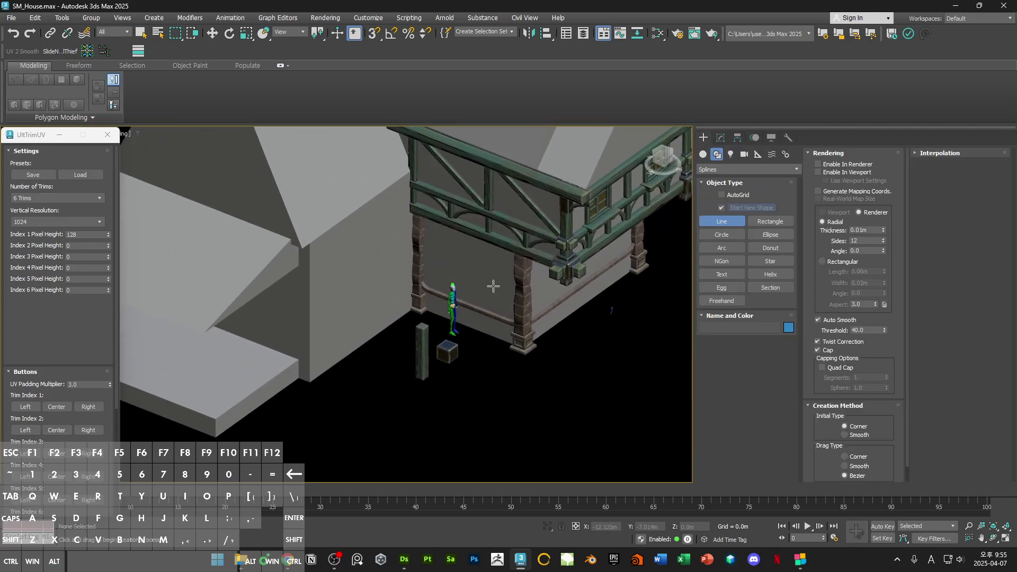
pyautogui.press('t')
pyautogui.scroll(-3, 541, 262)
pyautogui.press('F3')
pyautogui.scroll(5, 423, 251)
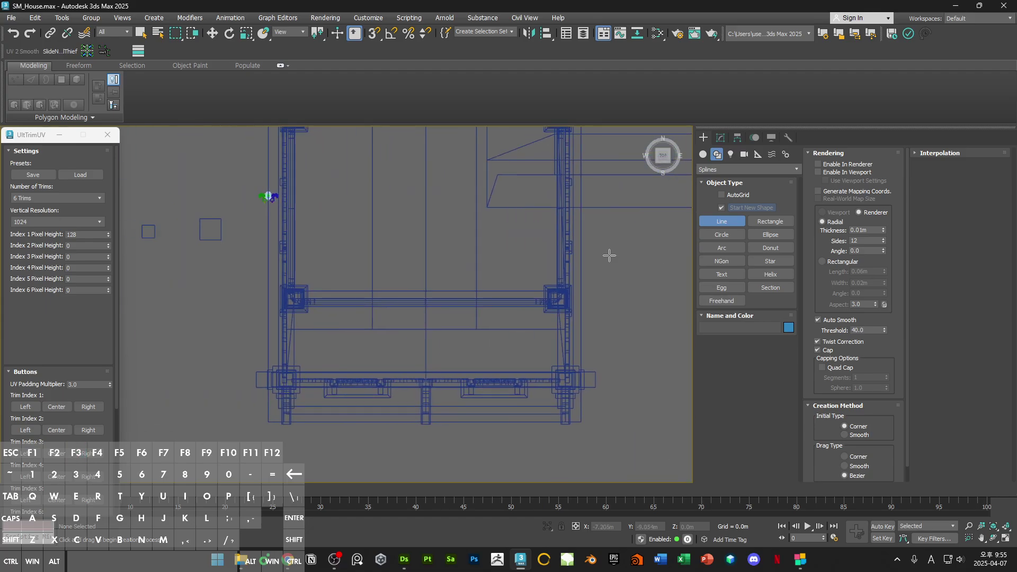
pyautogui.click(409, 155)
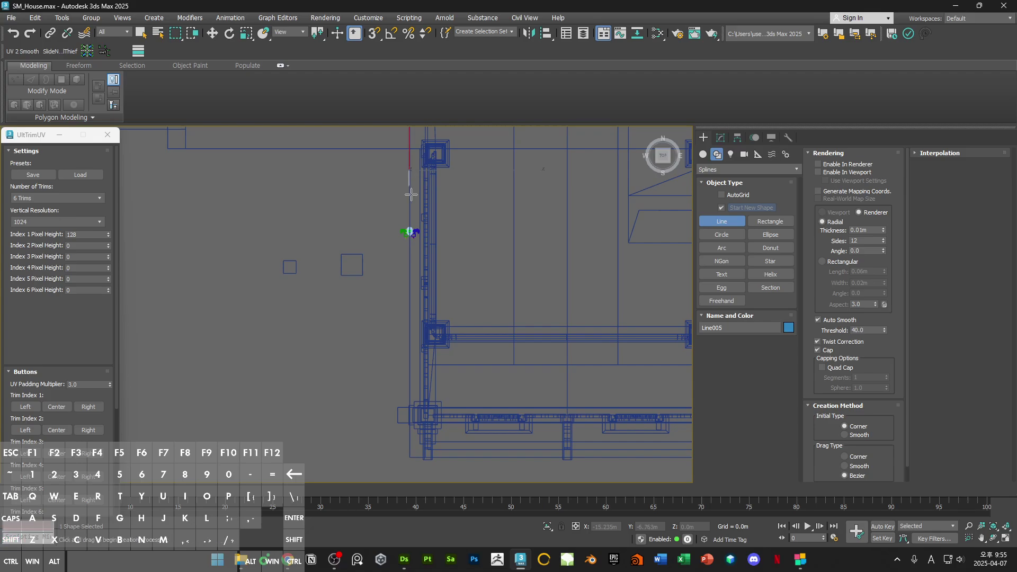
pyautogui.keyDown('alt'); pyautogui.moveTo(411, 194); pyautogui.dragTo(519, 212, button='middle'); pyautogui.keyUp('alt')
# Step: Restore shading with edged faces and enable the new line's viewport rendering with a rectangular cross-section
pyautogui.press('w')
pyautogui.moveTo(442, 184); pyautogui.dragTo(495, 285, button='middle')
pyautogui.press('F3')
pyautogui.scroll(4, 450, 285)
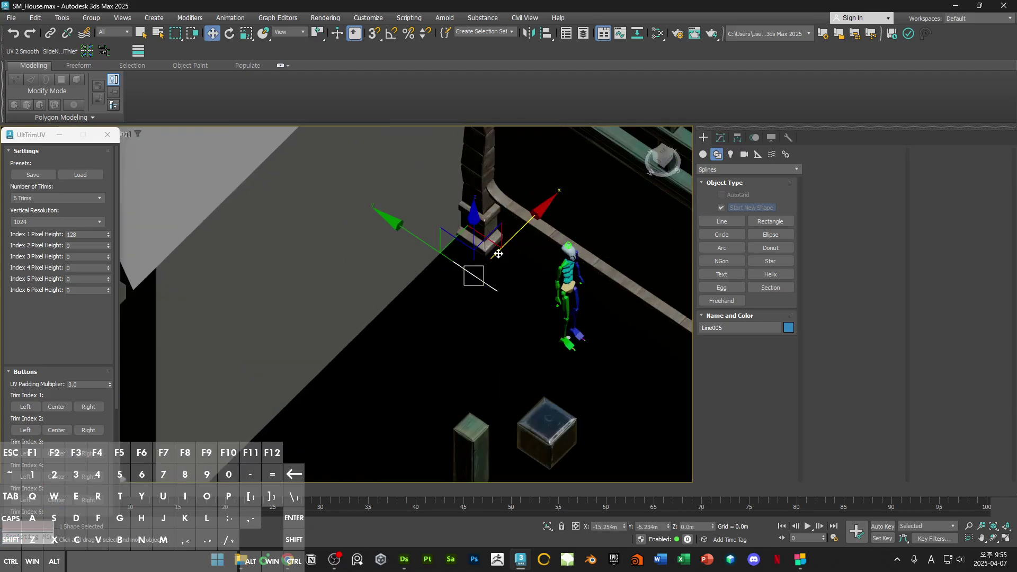
pyautogui.press('F4')
pyautogui.click(720, 138)
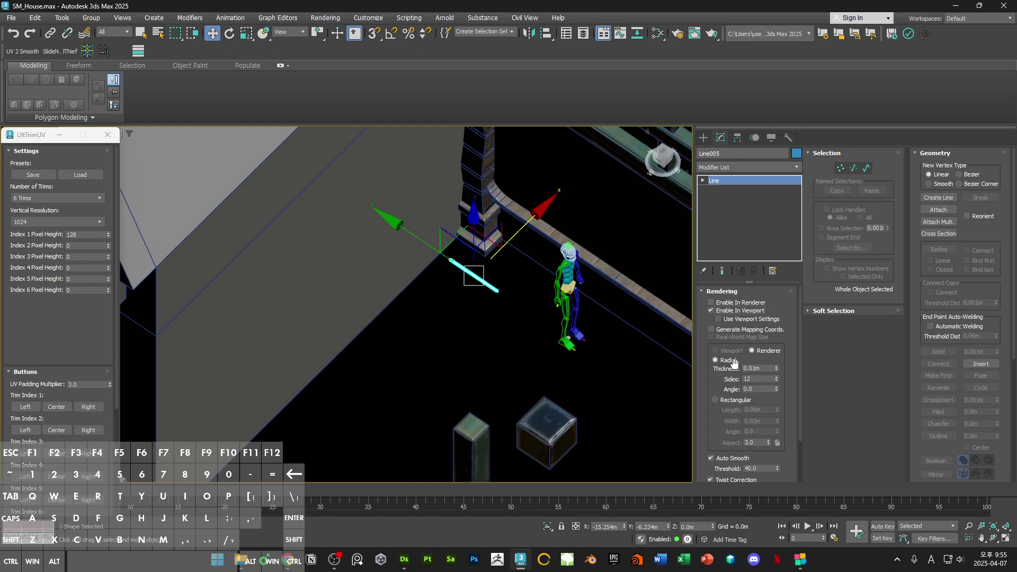
pyautogui.scroll(9, 465, 288)
pyautogui.scroll(6, 635, 317)
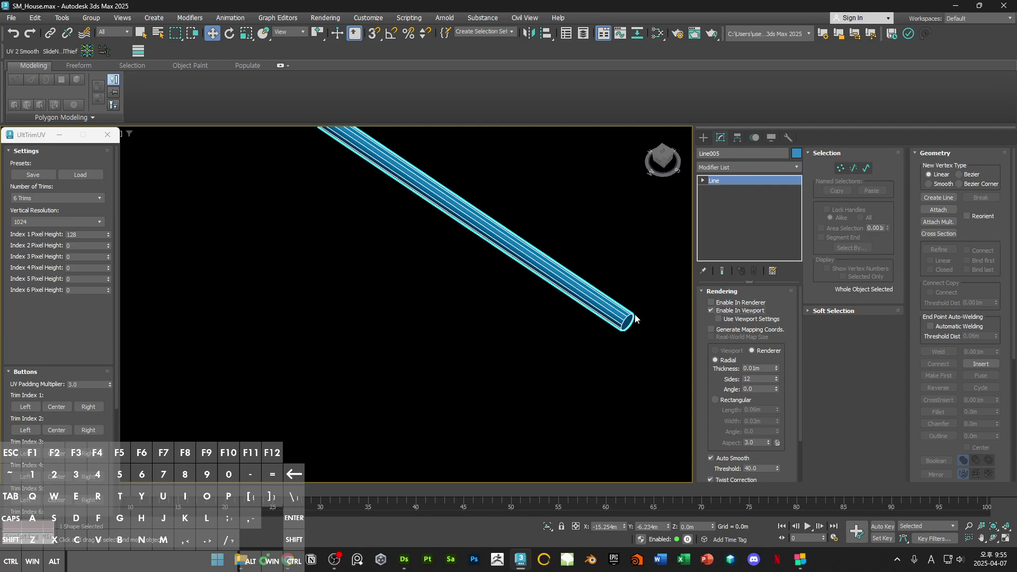
pyautogui.scroll(-5, 635, 318)
pyautogui.scroll(-5, 634, 316)
pyautogui.click(741, 400)
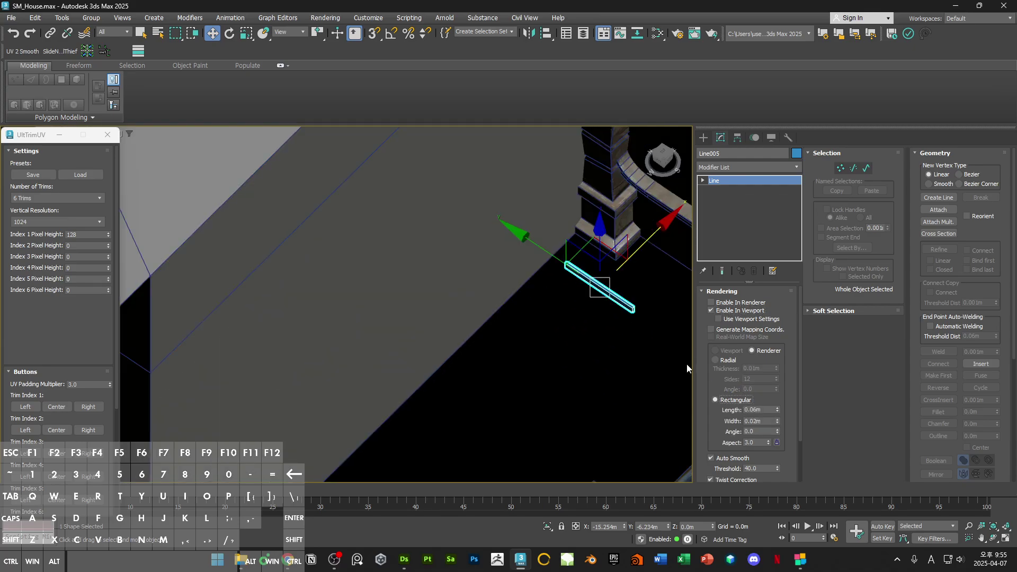
# Step: Set the line's rectangular cross-section to 0.05 m length and 0.2 m width
pyautogui.scroll(5, 686, 364)
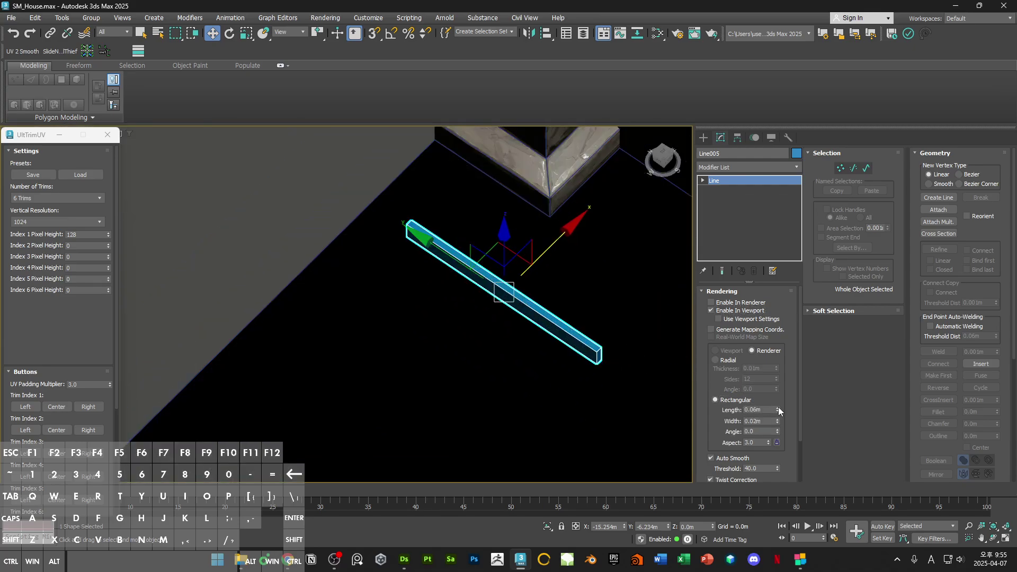
pyautogui.moveTo(777, 407); pyautogui.dragTo(771, 429)
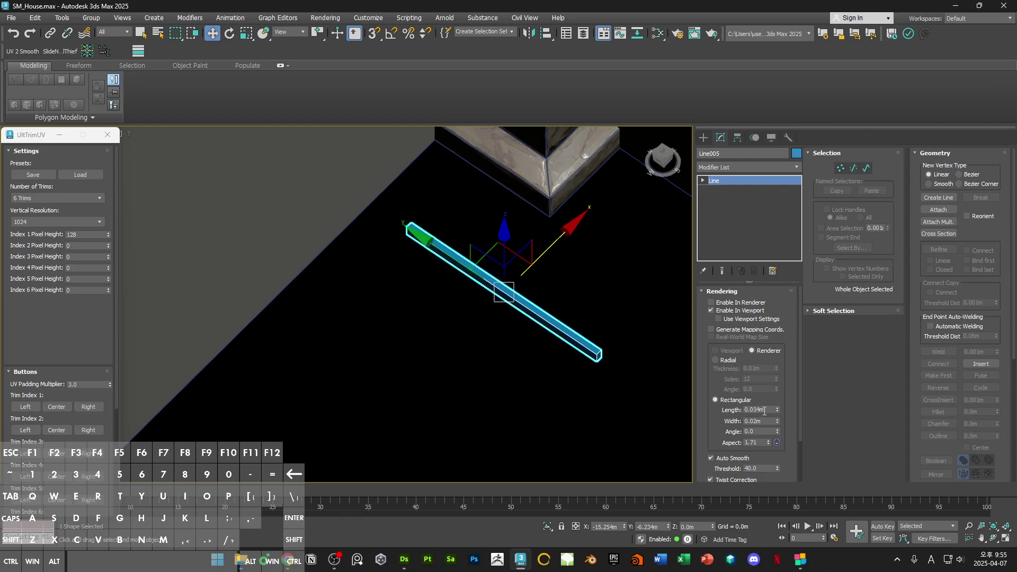
pyautogui.write('0.05')
pyautogui.press('Return')
pyautogui.keyDown('alt'); pyautogui.moveTo(584, 338); pyautogui.dragTo(613, 327, button='middle'); pyautogui.keyUp('alt')
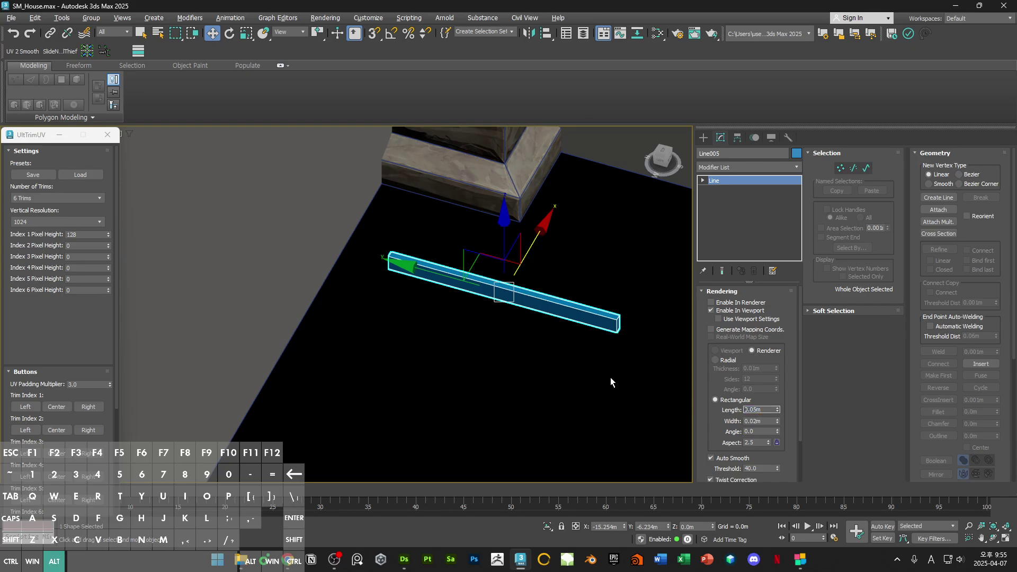
pyautogui.keyDown('alt'); pyautogui.moveTo(611, 378); pyautogui.dragTo(577, 373, button='middle'); pyautogui.keyUp('alt')
pyautogui.write('0.2')
pyautogui.press('Return')
pyautogui.scroll(-5, 577, 374)
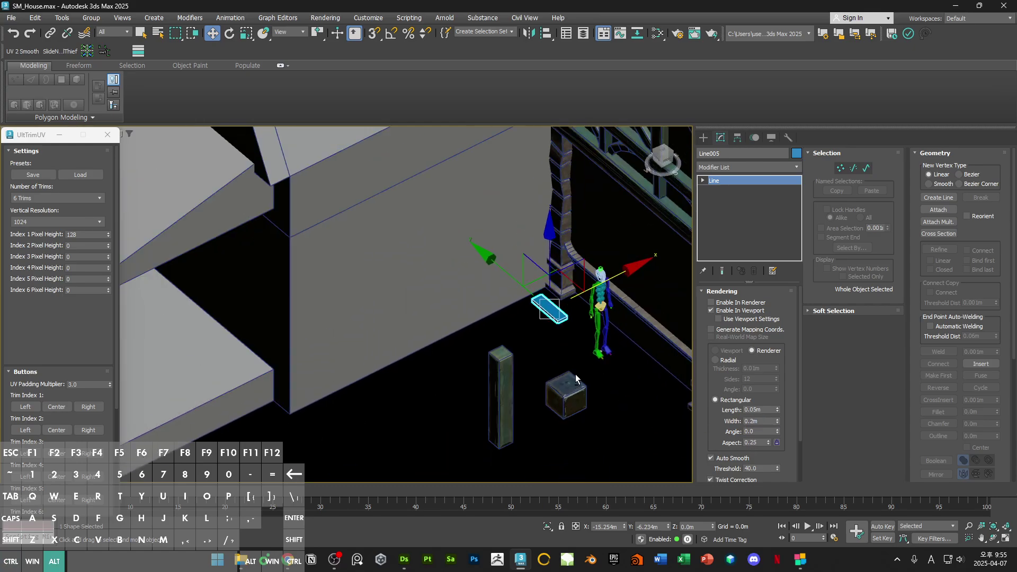
# Step: Move the rectangular strip against the base of the pillar beside the large grey block
pyautogui.scroll(2, 567, 325)
pyautogui.keyDown('alt'); pyautogui.moveTo(567, 325); pyautogui.dragTo(545, 319, button='middle'); pyautogui.keyUp('alt')
pyautogui.scroll(5, 555, 326)
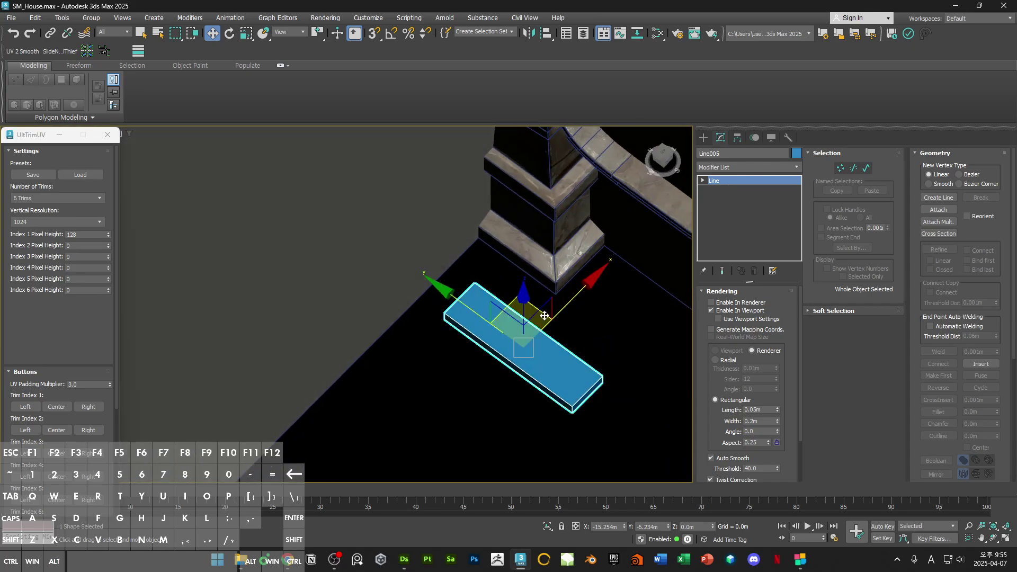
pyautogui.moveTo(542, 316); pyautogui.dragTo(548, 266)
pyautogui.moveTo(550, 270); pyautogui.dragTo(532, 280, button='middle')
# Step: Align the strip's end vertex with the pillar's corner and extend a second segment along the adjacent side of the base
pyautogui.press('1')
pyautogui.click(572, 338)
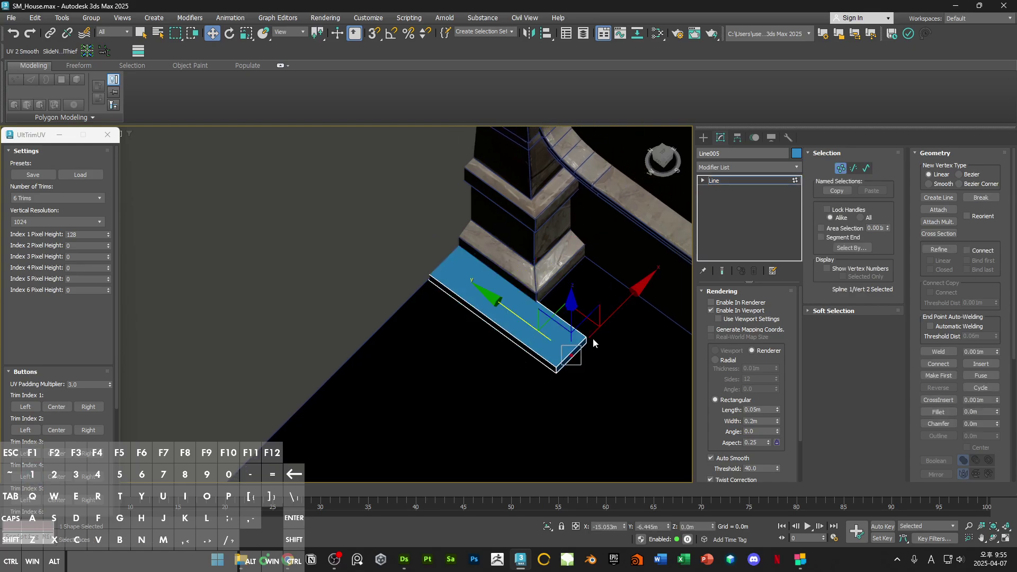
pyautogui.keyDown('alt'); pyautogui.moveTo(572, 337); pyautogui.dragTo(514, 324, button='middle'); pyautogui.keyUp('alt')
pyautogui.moveTo(506, 319); pyautogui.dragTo(482, 315)
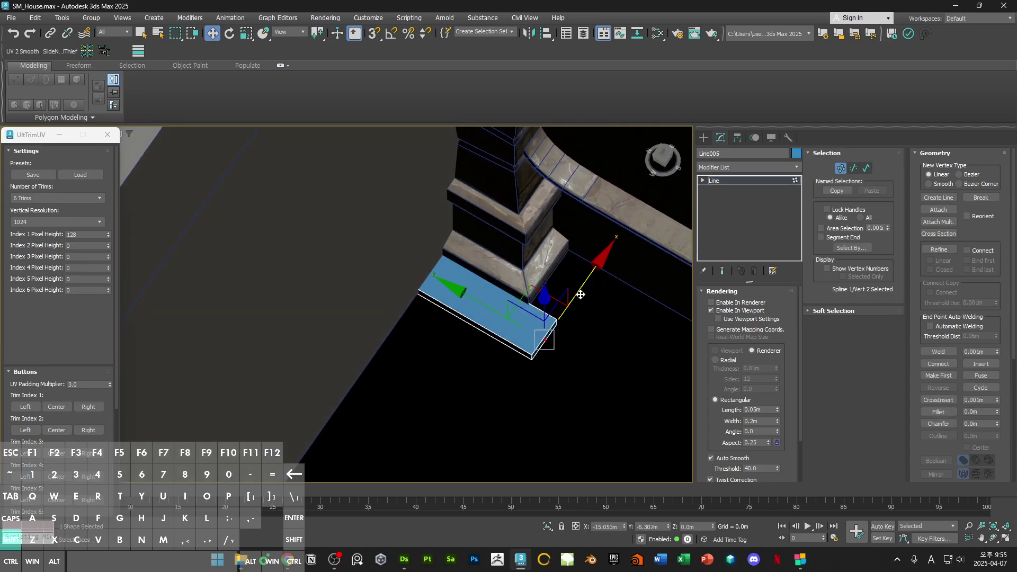
pyautogui.moveTo(580, 295); pyautogui.dragTo(646, 232)
pyautogui.keyDown('ctrl'); pyautogui.moveTo(478, 381); pyautogui.dragTo(580, 318); pyautogui.keyUp('ctrl')
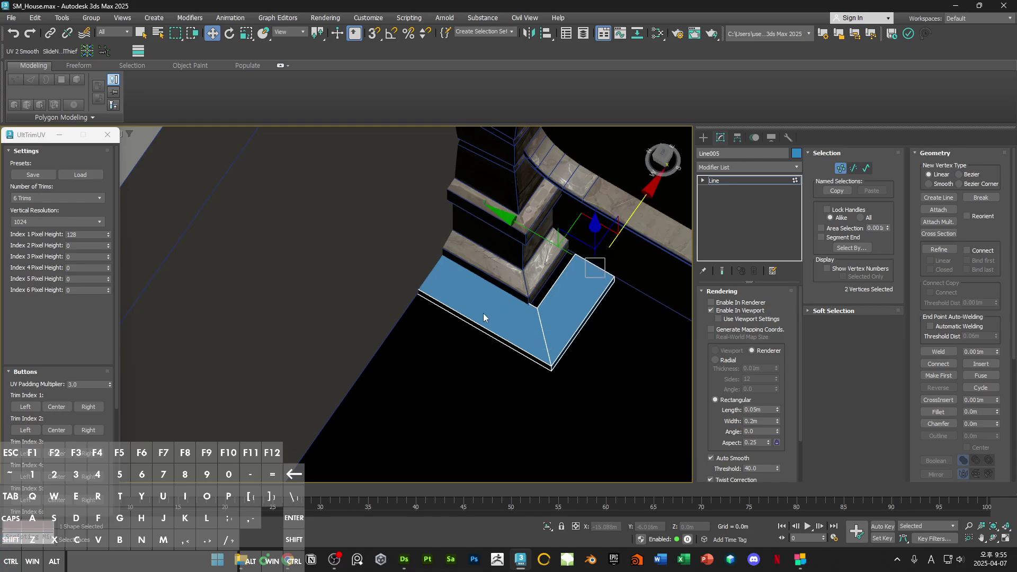
pyautogui.moveTo(537, 236)
pyautogui.mouseDown()
pyautogui.moveTo(522, 225)
pyautogui.moveTo(542, 225)
pyautogui.mouseUp()
# Step: Extend another segment from the strip's end parallel to the wall and shift its two vertices towards the wall
pyautogui.moveTo(574, 236); pyautogui.dragTo(561, 251, button='middle')
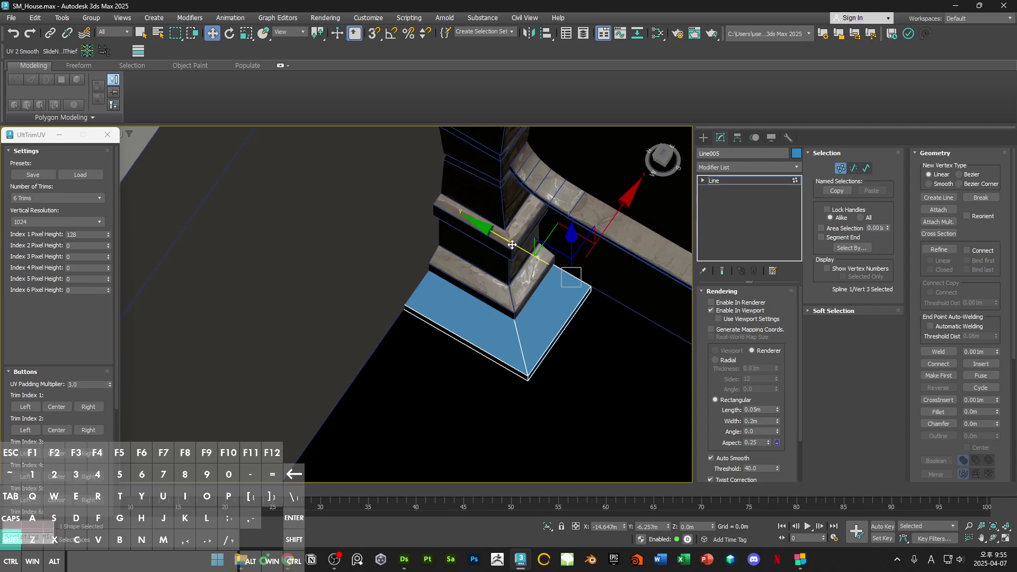
pyautogui.keyDown('shift'); pyautogui.moveTo(512, 245); pyautogui.dragTo(554, 245); pyautogui.keyUp('shift')
pyautogui.scroll(-5, 554, 246)
pyautogui.moveTo(566, 296); pyautogui.dragTo(475, 285, button='middle')
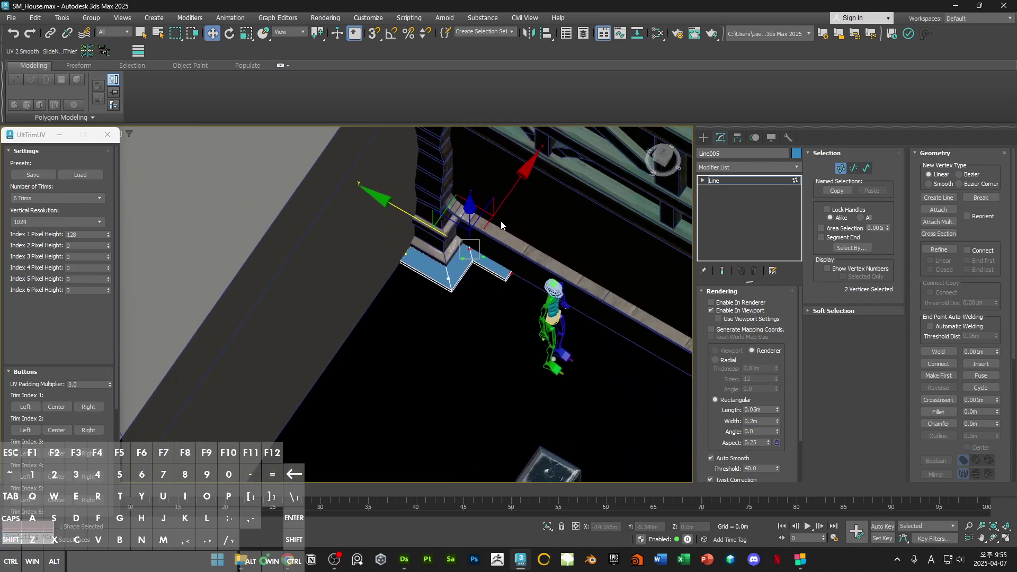
pyautogui.scroll(3, 501, 225)
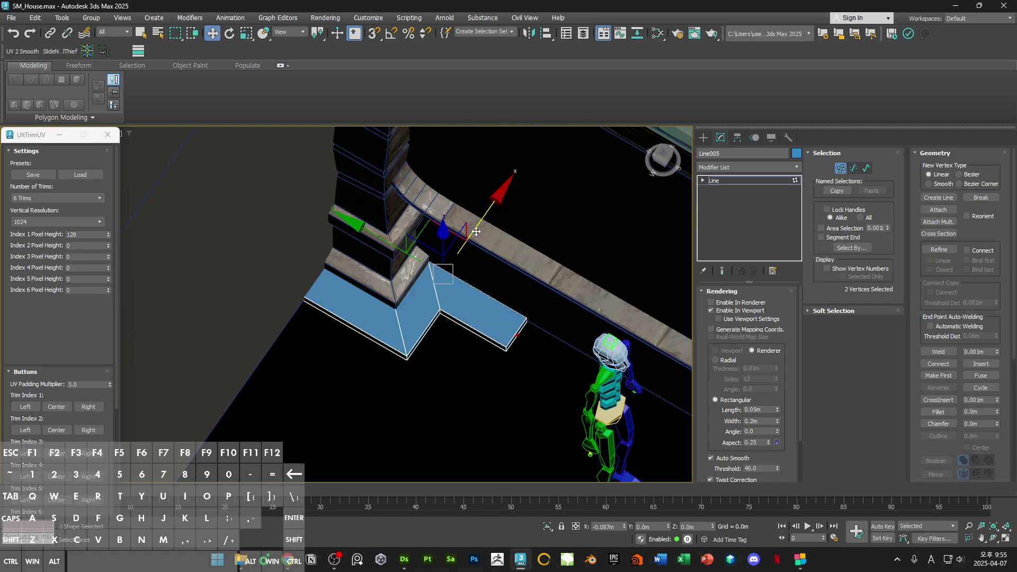
pyautogui.moveTo(476, 232); pyautogui.dragTo(479, 226)
# Step: Stretch the strip's end vertex along the wall to the next pillar and extend a segment outward beside that pillar's base
pyautogui.moveTo(481, 436); pyautogui.dragTo(548, 307)
pyautogui.scroll(-5, 521, 333)
pyautogui.keyDown('alt'); pyautogui.moveTo(509, 339); pyautogui.dragTo(549, 317, button='middle'); pyautogui.keyUp('alt')
pyautogui.moveTo(549, 317); pyautogui.dragTo(425, 320, button='middle')
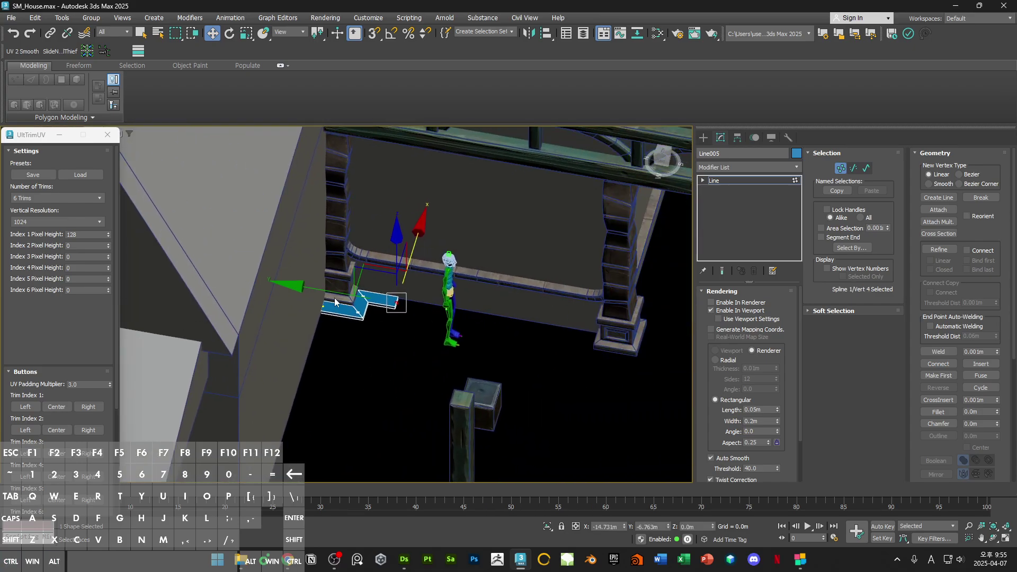
pyautogui.keyDown('alt'); pyautogui.moveTo(499, 325); pyautogui.dragTo(565, 340, button='middle'); pyautogui.keyUp('alt')
pyautogui.scroll(5, 590, 349)
pyautogui.moveTo(497, 330); pyautogui.dragTo(531, 330)
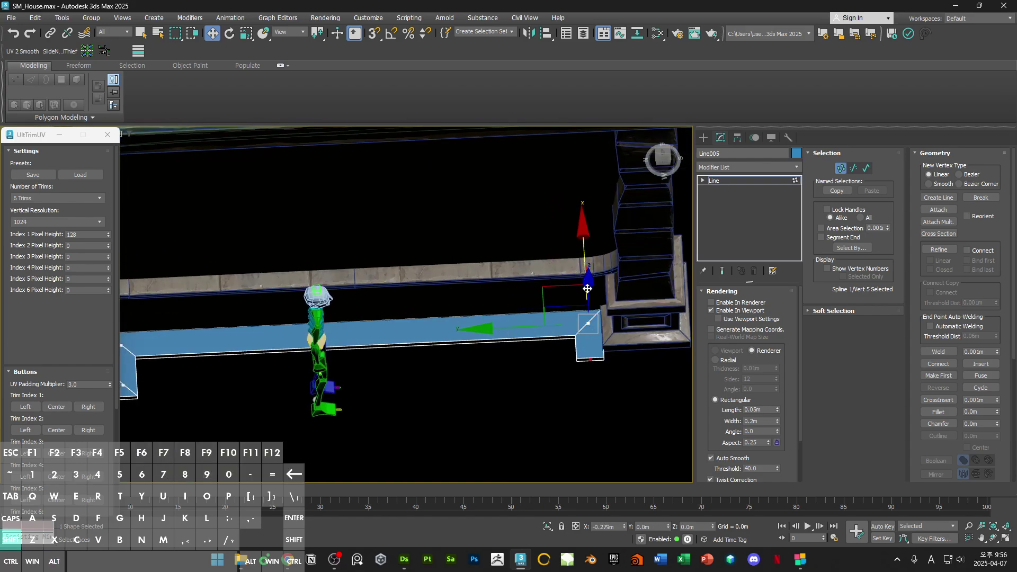
pyautogui.keyDown('shift'); pyautogui.moveTo(587, 289); pyautogui.dragTo(534, 357); pyautogui.keyUp('shift')
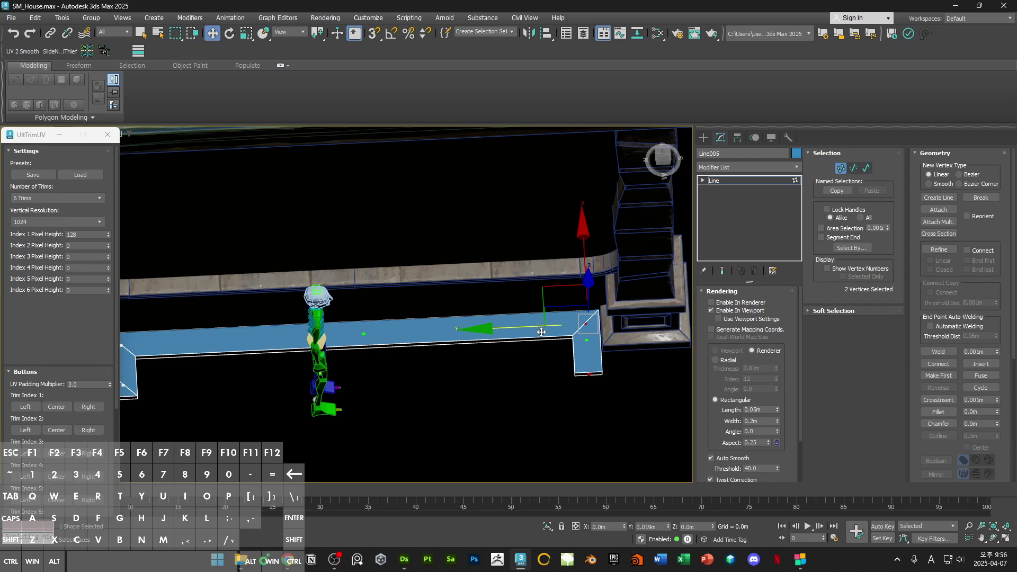
# Step: Extend the base trim line from its end vertex with a new segment along the outer side of the front corner pillar
pyautogui.click(591, 374)
pyautogui.keyDown('alt'); pyautogui.moveTo(591, 373); pyautogui.dragTo(449, 360, button='middle'); pyautogui.keyUp('alt')
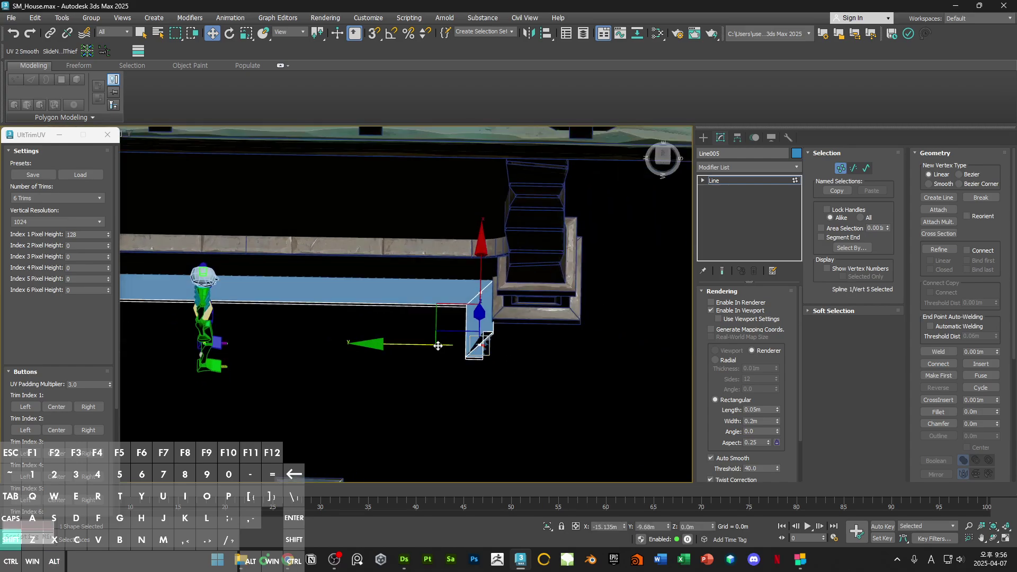
pyautogui.keyDown('shift'); pyautogui.moveTo(438, 345); pyautogui.dragTo(559, 345); pyautogui.keyUp('shift')
pyautogui.keyDown('alt'); pyautogui.moveTo(559, 346); pyautogui.dragTo(482, 329, button='middle'); pyautogui.keyUp('alt')
pyautogui.moveTo(523, 279); pyautogui.dragTo(534, 269)
# Step: Continue the trim line around the pillar's front corner with a segment across the front of its base
pyautogui.moveTo(549, 415); pyautogui.dragTo(625, 358)
pyautogui.keyDown('alt'); pyautogui.moveTo(624, 358); pyautogui.dragTo(528, 348, button='middle'); pyautogui.keyUp('alt')
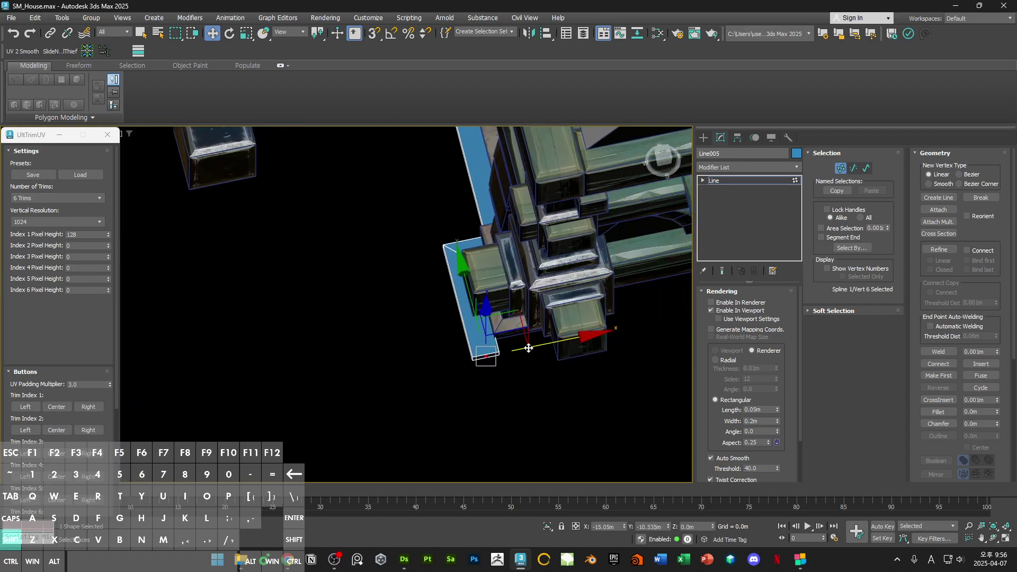
pyautogui.keyDown('shift'); pyautogui.moveTo(608, 346); pyautogui.dragTo(609, 346); pyautogui.keyUp('shift')
pyautogui.keyDown('alt'); pyautogui.moveTo(609, 346); pyautogui.dragTo(635, 323, button='middle'); pyautogui.keyUp('alt')
pyautogui.keyDown('ctrl'); pyautogui.moveTo(538, 399); pyautogui.dragTo(460, 338); pyautogui.keyUp('ctrl')
pyautogui.moveTo(588, 415); pyautogui.dragTo(553, 334)
pyautogui.keyDown('alt'); pyautogui.moveTo(617, 360); pyautogui.dragTo(631, 369, button='middle'); pyautogui.keyUp('alt')
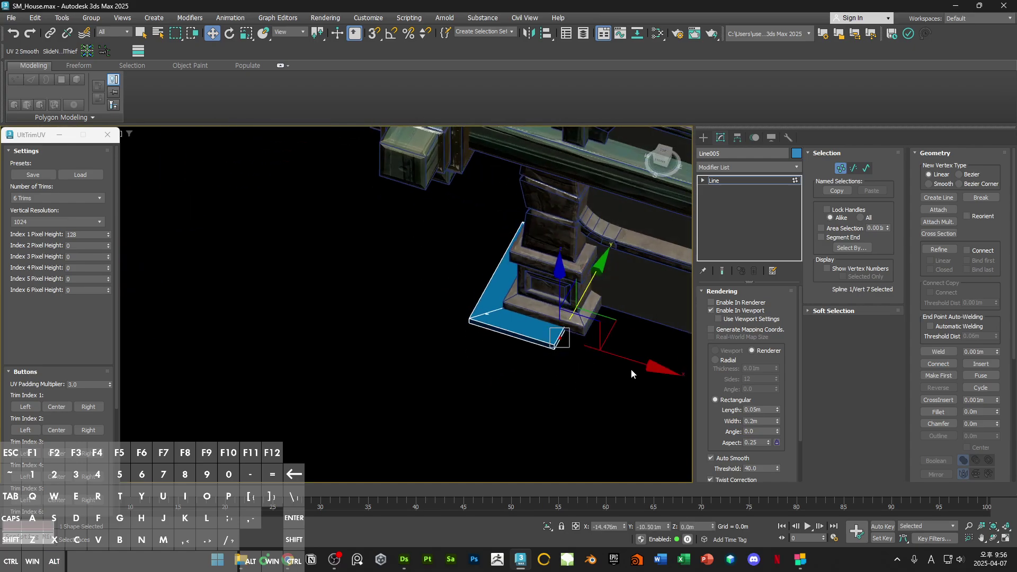
pyautogui.moveTo(668, 372); pyautogui.dragTo(668, 372)
# Step: Turn the trim line back toward the wall beside the pillar base and start a segment along the front wall
pyautogui.moveTo(613, 313); pyautogui.dragTo(565, 326, button='middle')
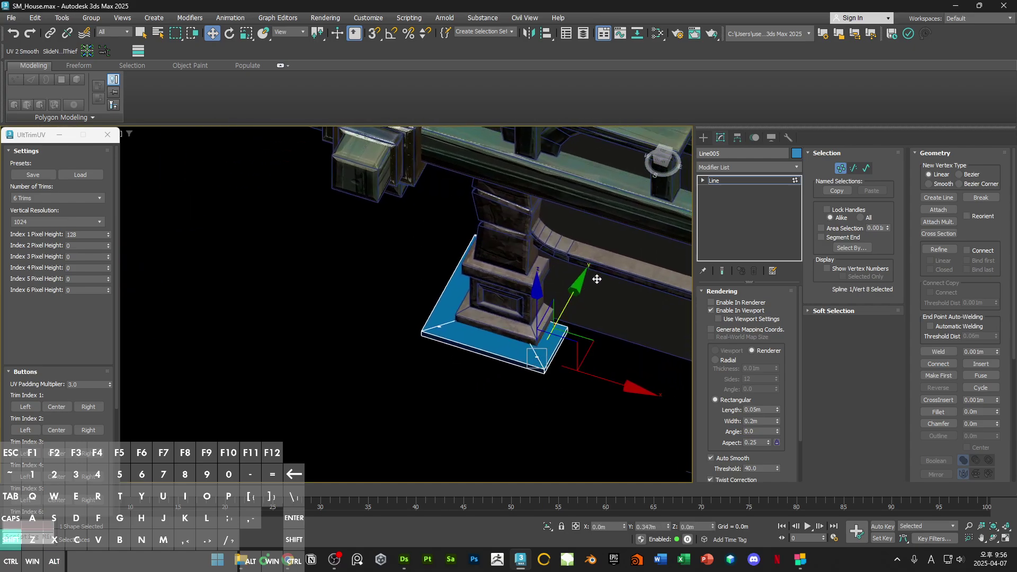
pyautogui.keyDown('shift'); pyautogui.moveTo(596, 279); pyautogui.dragTo(600, 274); pyautogui.keyUp('shift')
pyautogui.keyDown('ctrl'); pyautogui.moveTo(514, 359); pyautogui.dragTo(568, 317); pyautogui.keyUp('ctrl')
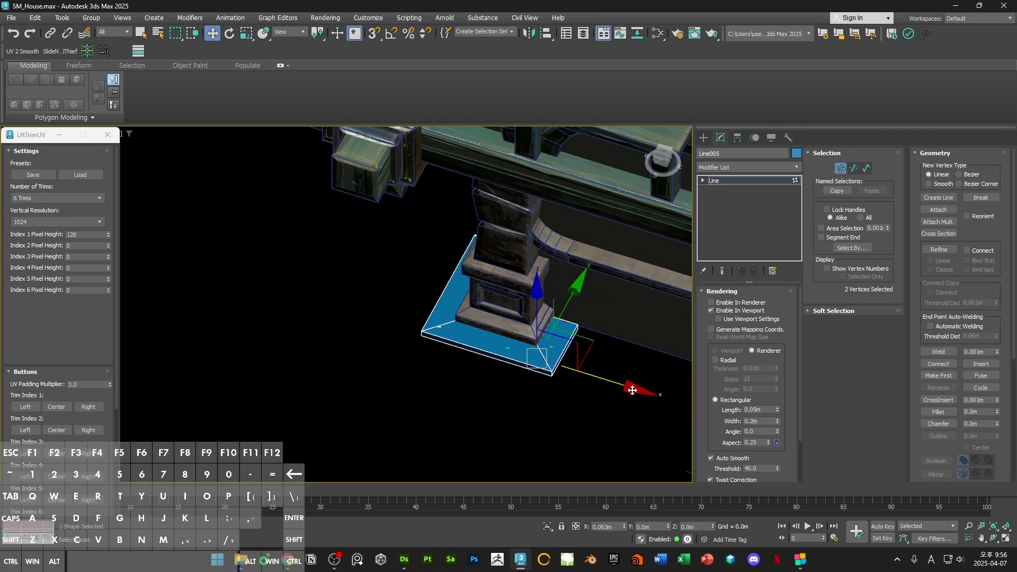
pyautogui.keyDown('shift'); pyautogui.moveTo(631, 390); pyautogui.dragTo(668, 403); pyautogui.keyUp('shift')
pyautogui.moveTo(668, 402); pyautogui.dragTo(481, 322, button='middle')
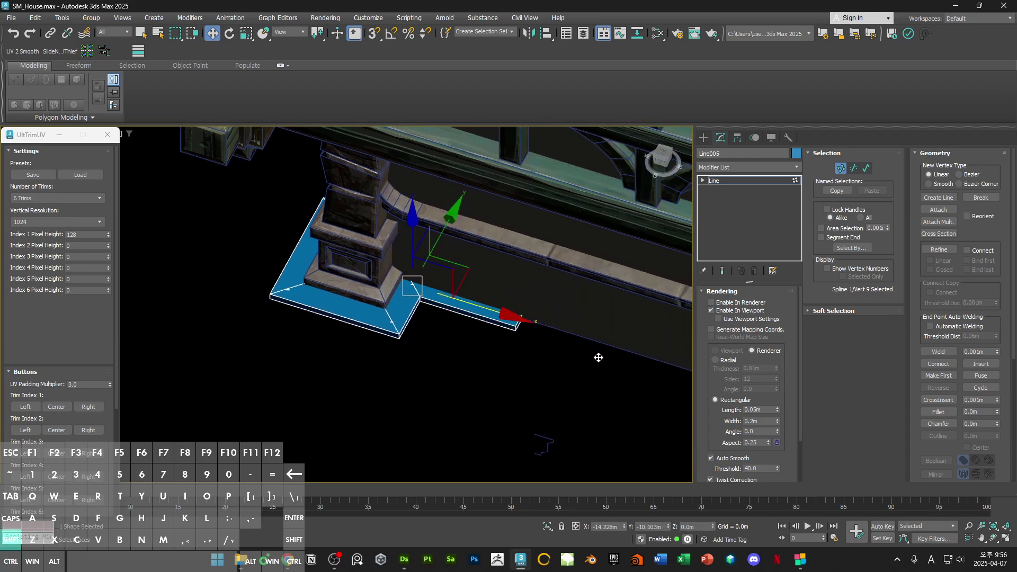
pyautogui.keyDown('ctrl'); pyautogui.click(412, 285); pyautogui.keyUp('ctrl')
pyautogui.moveTo(439, 237); pyautogui.dragTo(435, 246)
# Step: Stretch the trim line's end vertex along the front wall to about the middle of the facade
pyautogui.click(517, 325)
pyautogui.keyDown('ctrl'); pyautogui.keyDown('alt'); pyautogui.moveTo(529, 275); pyautogui.dragTo(549, 347, button='middle'); pyautogui.keyUp('alt'); pyautogui.keyUp('ctrl')
pyautogui.moveTo(549, 347); pyautogui.dragTo(423, 297, button='middle')
pyautogui.moveTo(417, 291); pyautogui.dragTo(672, 384)
pyautogui.keyDown('alt'); pyautogui.moveTo(673, 382); pyautogui.dragTo(598, 344, button='middle'); pyautogui.keyUp('alt')
pyautogui.moveTo(598, 344); pyautogui.dragTo(500, 333, button='middle')
pyautogui.moveTo(500, 333); pyautogui.dragTo(438, 332, button='middle')
pyautogui.scroll(2, 438, 332)
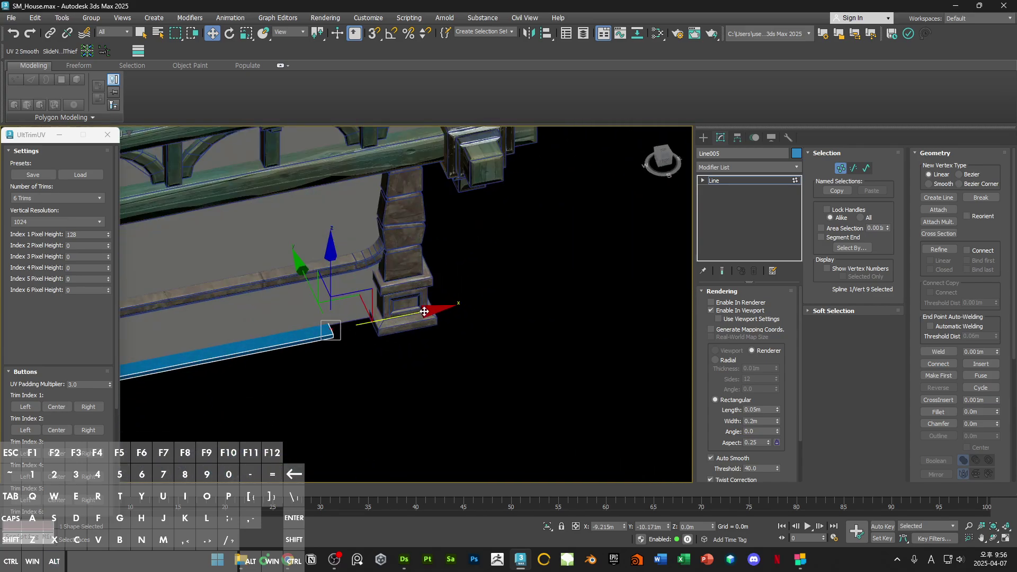
pyautogui.moveTo(424, 309); pyautogui.dragTo(349, 322)
# Step: Add a Symmetry modifier to the whole trim line, mirrored on X with Flip enabled
pyautogui.keyDown('ctrl'); pyautogui.keyDown('alt'); pyautogui.moveTo(349, 322); pyautogui.dragTo(549, 255, button='middle'); pyautogui.keyUp('alt'); pyautogui.keyUp('ctrl')
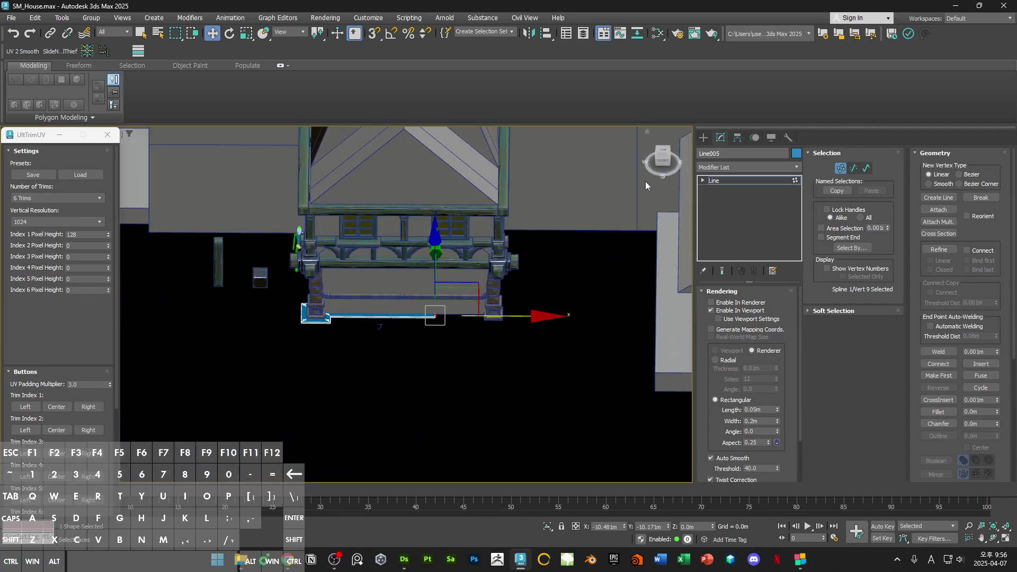
pyautogui.keyDown('alt'); pyautogui.moveTo(671, 206); pyautogui.dragTo(666, 215, button='middle'); pyautogui.keyUp('alt')
pyautogui.click(741, 180)
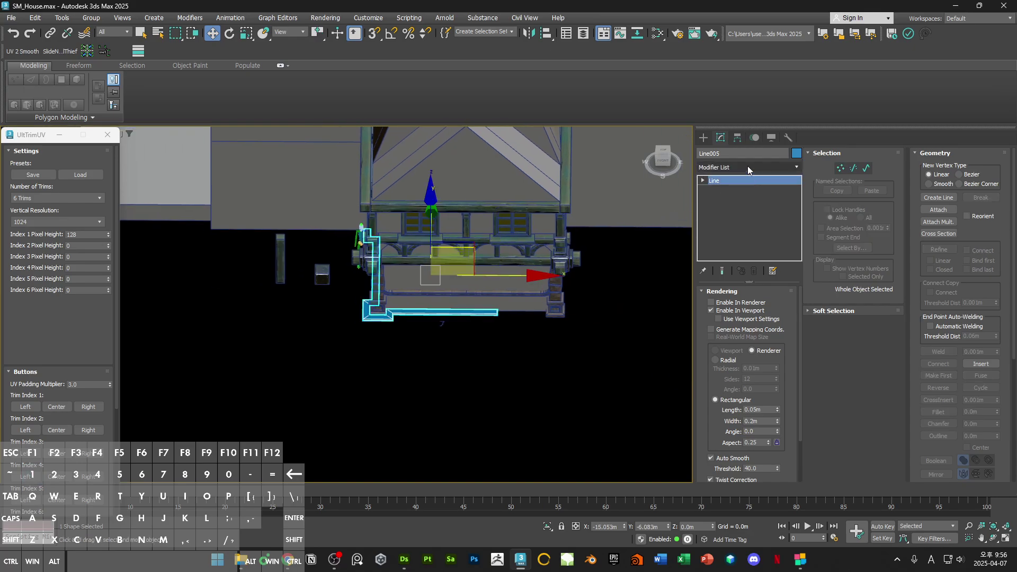
pyautogui.click(747, 166)
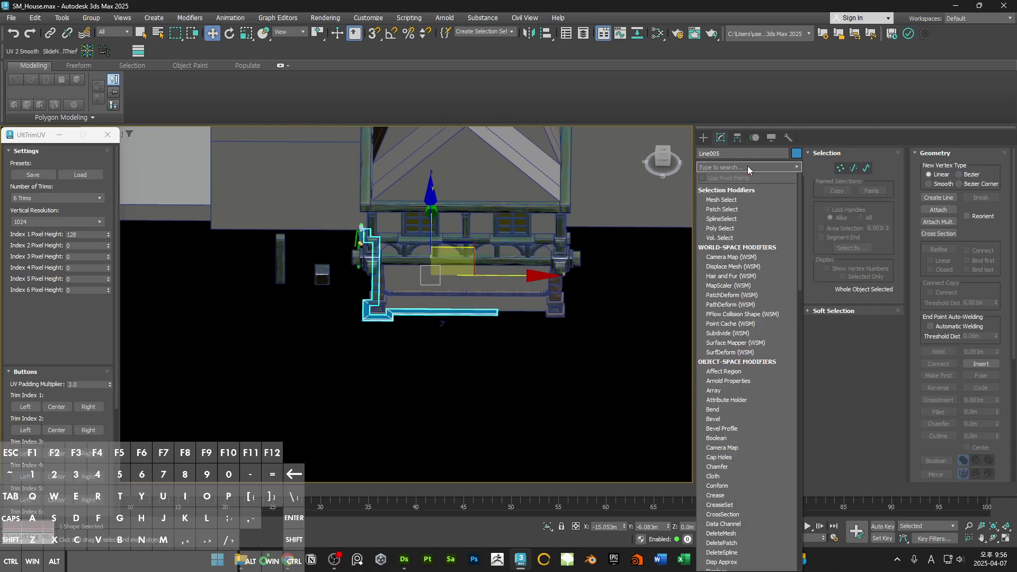
pyautogui.write('sy')
pyautogui.press('Return')
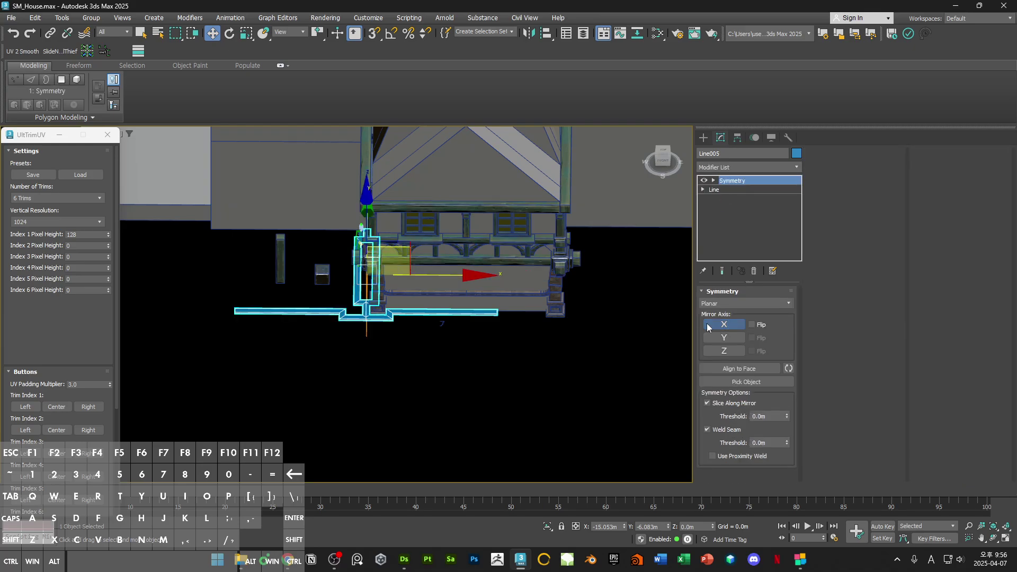
pyautogui.click(755, 325)
pyautogui.click(755, 326)
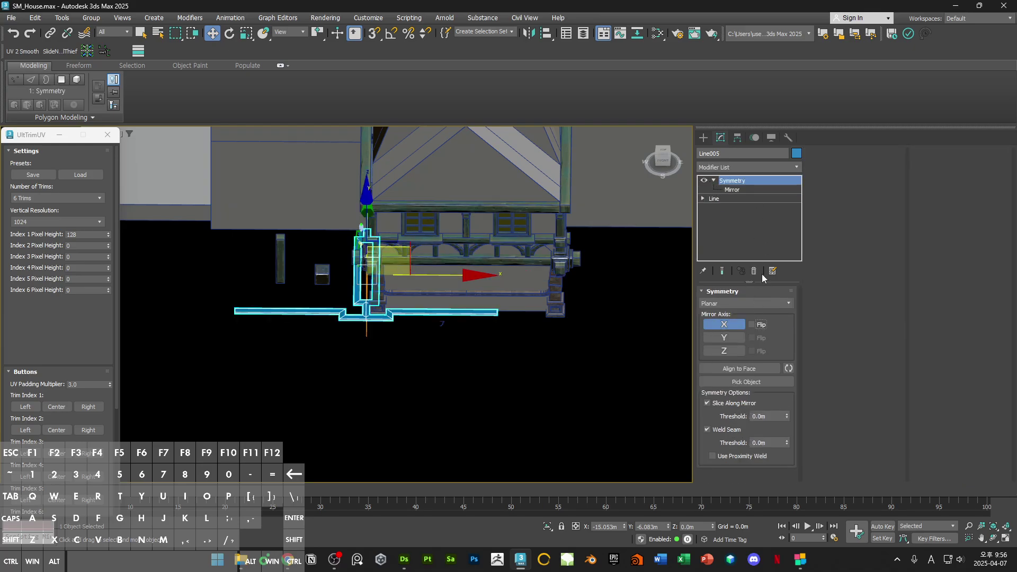
pyautogui.click(761, 324)
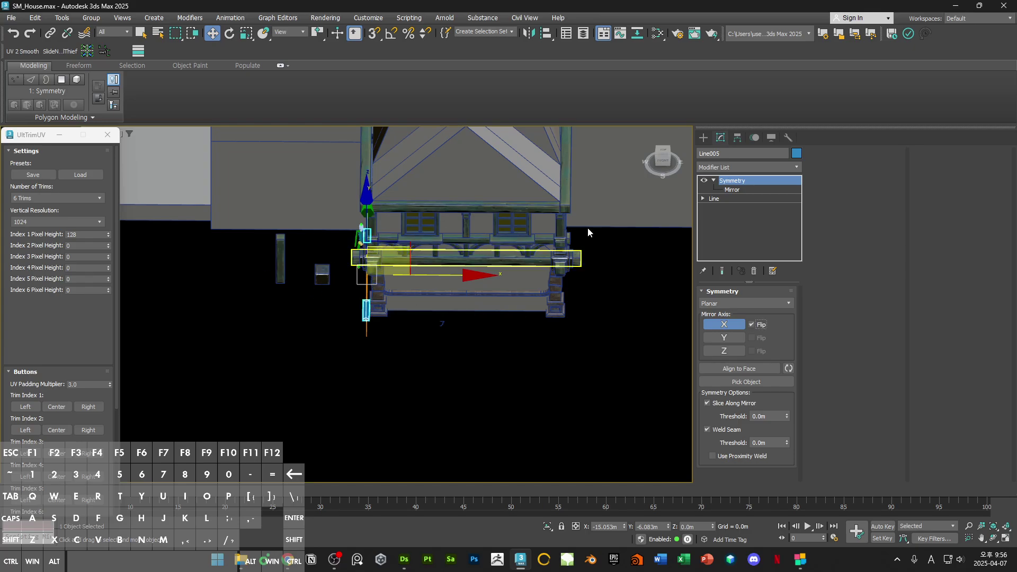
# Step: Move the symmetry's mirror plane along X to the center of the facade so the trim fits the opposite pillars
pyautogui.click(730, 190)
pyautogui.moveTo(473, 237); pyautogui.dragTo(570, 237)
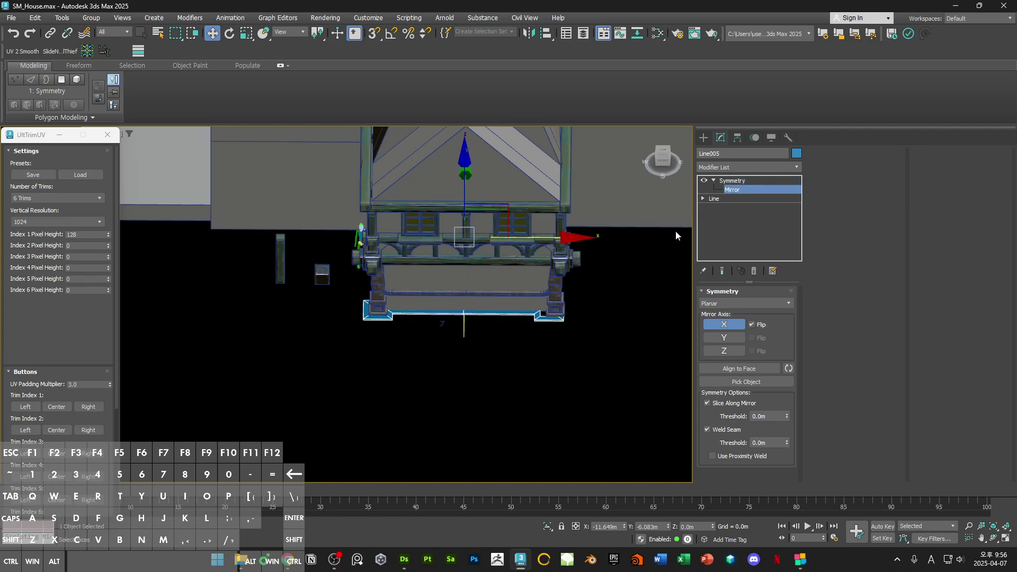
pyautogui.keyDown('alt'); pyautogui.moveTo(609, 301); pyautogui.dragTo(538, 238, button='middle'); pyautogui.keyUp('alt')
pyautogui.moveTo(496, 194); pyautogui.dragTo(503, 204)
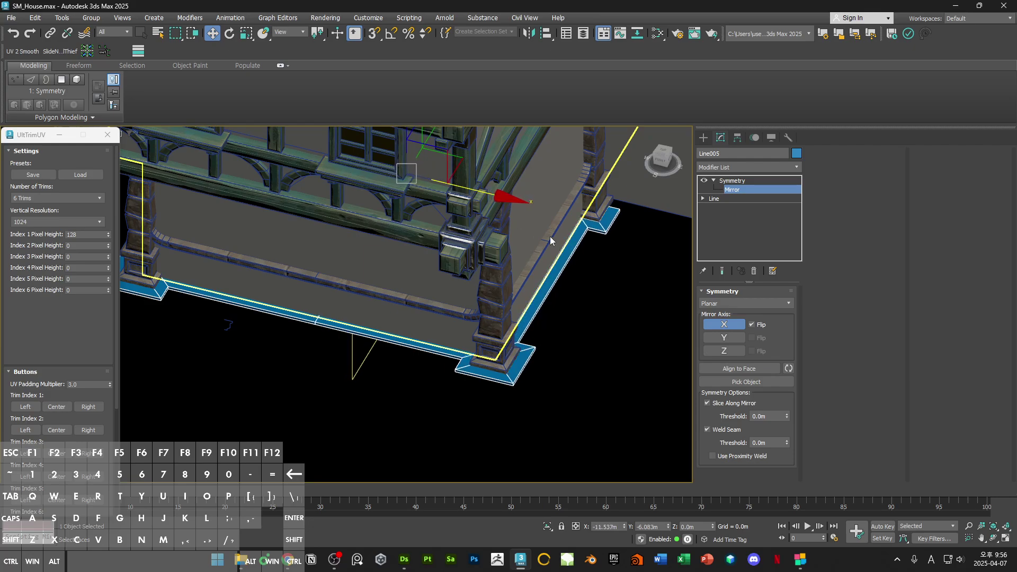
# Step: Convert the mirrored trim to an Editable Poly
pyautogui.keyDown('alt'); pyautogui.moveTo(606, 268); pyautogui.dragTo(539, 264, button='middle'); pyautogui.keyUp('alt')
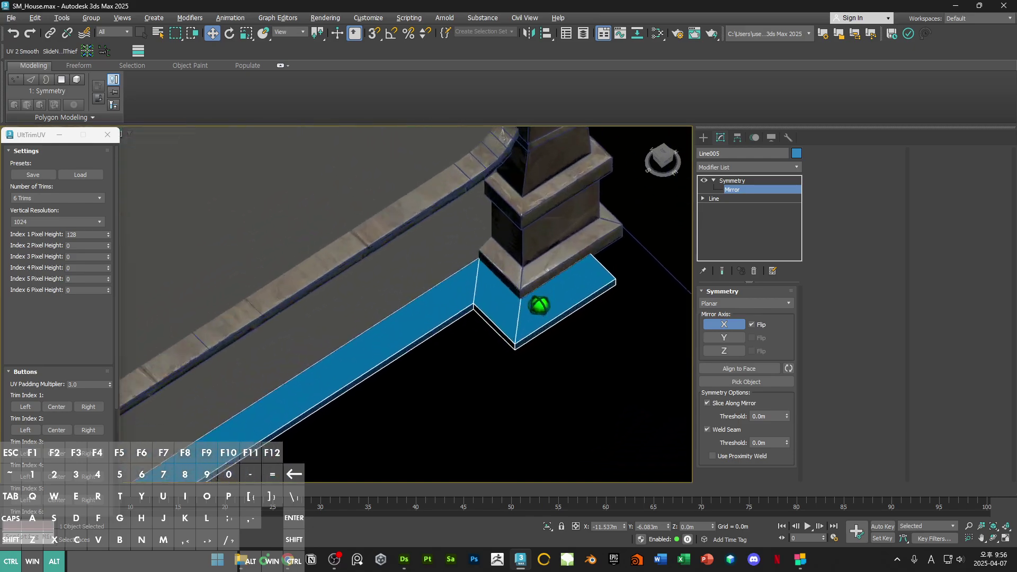
pyautogui.scroll(-5, 551, 239)
pyautogui.keyDown('alt'); pyautogui.moveTo(554, 316); pyautogui.dragTo(516, 269, button='middle'); pyautogui.keyUp('alt')
pyautogui.rightClick(545, 237)
pyautogui.moveTo(602, 368)
pyautogui.click(683, 374)
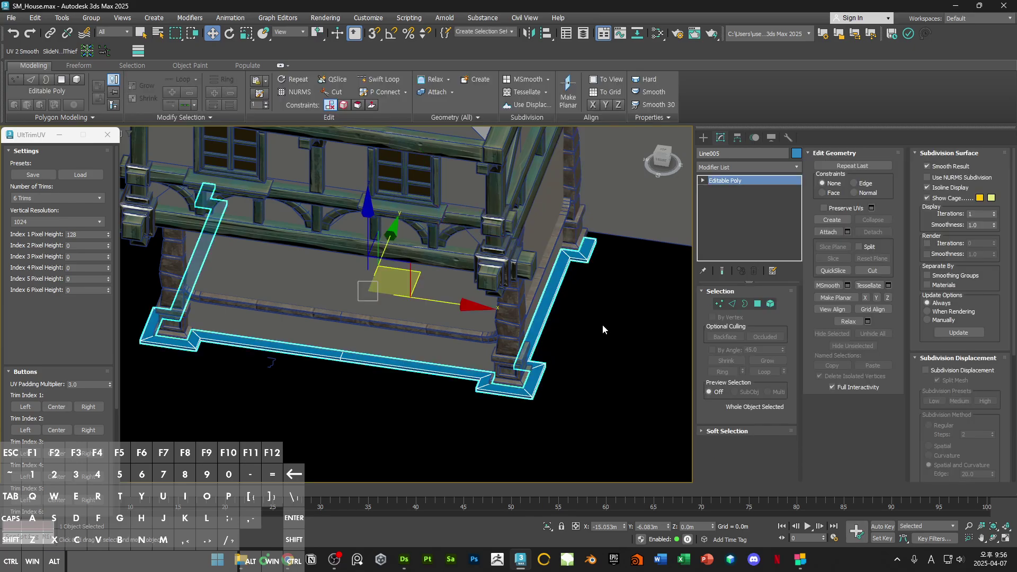
# Step: Move the four end vertices of the mirrored side trim along Y, snapping them to the rear pillar base
pyautogui.keyDown('alt'); pyautogui.moveTo(602, 324); pyautogui.dragTo(556, 343, button='middle'); pyautogui.keyUp('alt')
pyautogui.press('1')
pyautogui.press('F3')
pyautogui.moveTo(590, 401); pyautogui.dragTo(562, 372)
pyautogui.press('F3')
pyautogui.scroll(5, 586, 379)
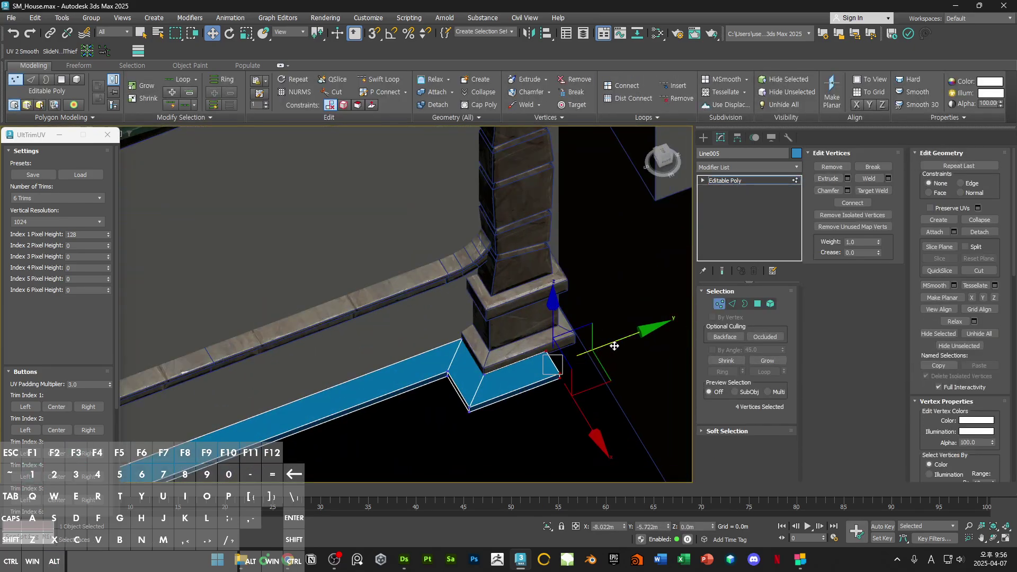
pyautogui.press('s')
pyautogui.moveTo(614, 346); pyautogui.dragTo(576, 342)
pyautogui.scroll(-5, 576, 342)
pyautogui.keyDown('alt'); pyautogui.moveTo(576, 342); pyautogui.dragTo(614, 361, button='middle'); pyautogui.keyUp('alt')
pyautogui.press('1')
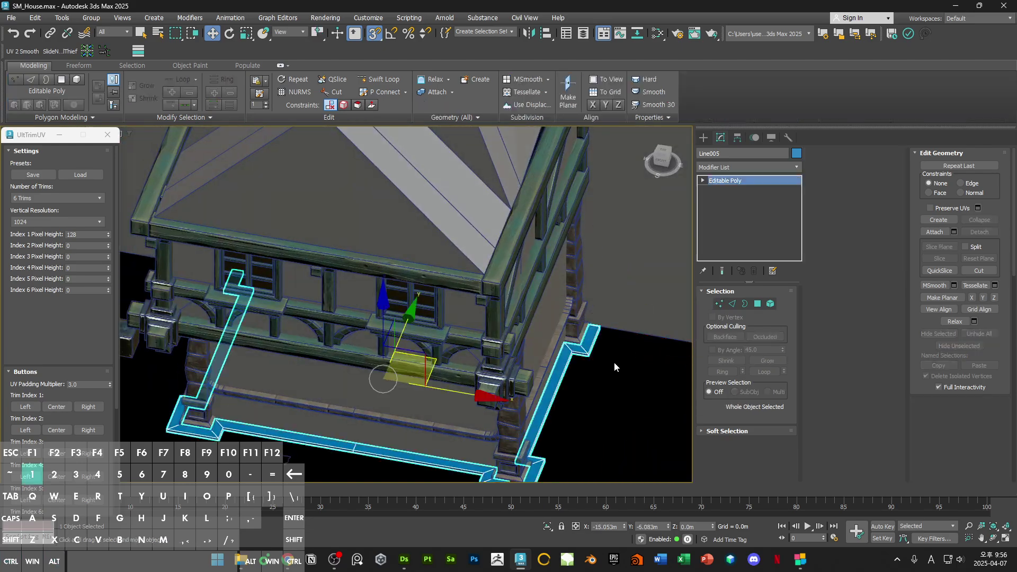
# Step: Delete the end-cap polygons at both rear ends of the trim, working in wireframe
pyautogui.scroll(-5, 614, 361)
pyautogui.scroll(4, 477, 348)
pyautogui.keyDown('alt'); pyautogui.moveTo(410, 323); pyautogui.dragTo(490, 350, button='middle'); pyautogui.keyUp('alt')
pyautogui.press('s')
pyautogui.press('F3')
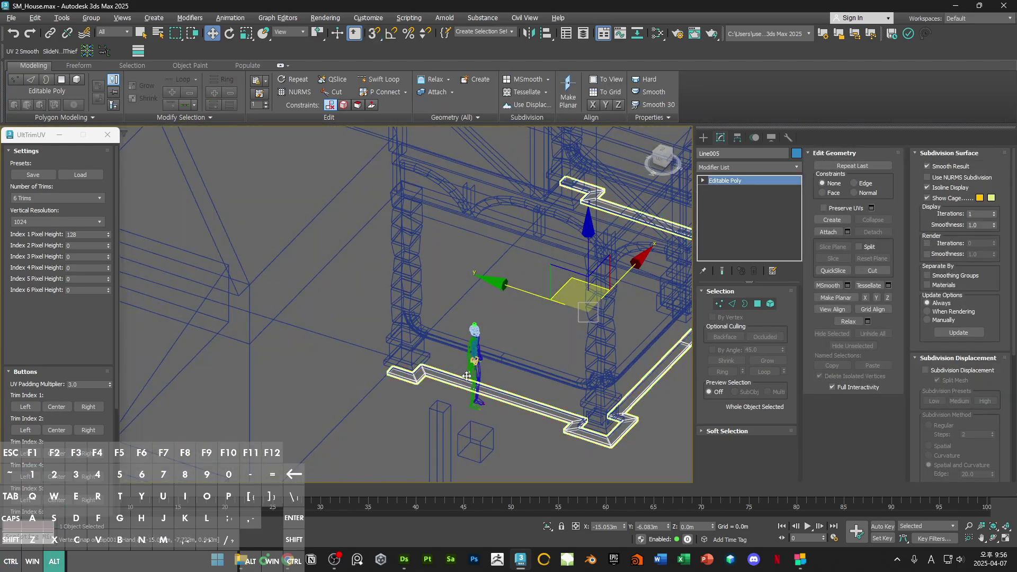
pyautogui.keyDown('alt'); pyautogui.moveTo(598, 296); pyautogui.dragTo(596, 247, button='middle'); pyautogui.keyUp('alt')
pyautogui.scroll(5, 595, 246)
pyautogui.click(587, 228)
pyautogui.press('q')
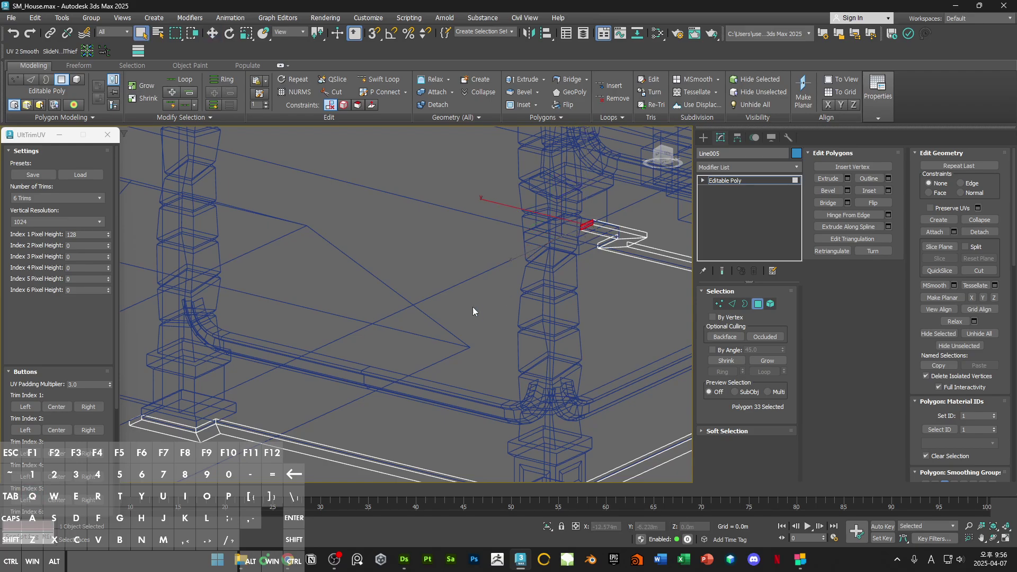
pyautogui.keyDown('alt'); pyautogui.moveTo(474, 311); pyautogui.dragTo(301, 356, button='middle'); pyautogui.keyUp('alt')
pyautogui.click(301, 360)
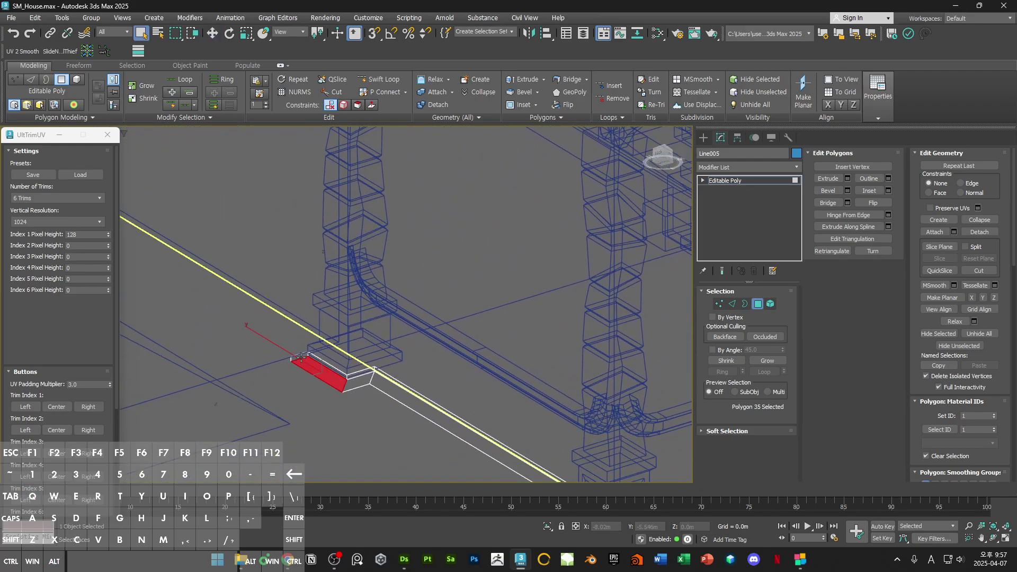
pyautogui.click(294, 354)
# Step: Select the underside polygons along the entire trim and delete them
pyautogui.click(329, 376)
pyautogui.keyDown('shift'); pyautogui.click(355, 382); pyautogui.keyUp('shift')
pyautogui.scroll(-3, 357, 379)
pyautogui.hotkey('ctrl', 'z')
pyautogui.keyDown('ctrl'); pyautogui.click(364, 365); pyautogui.keyUp('ctrl')
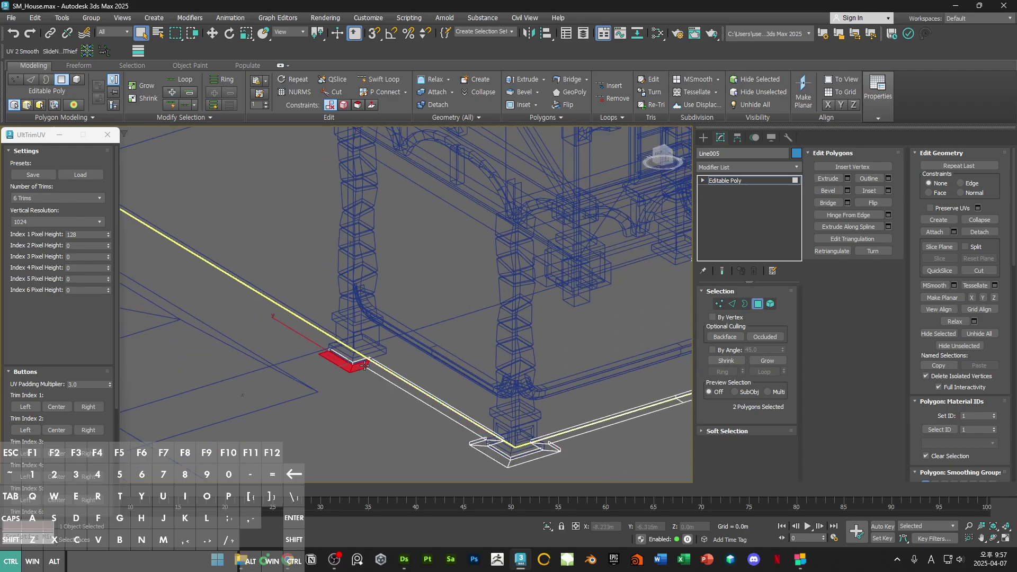
pyautogui.keyDown('ctrl'); pyautogui.moveTo(424, 391); pyautogui.dragTo(530, 466); pyautogui.keyUp('ctrl')
pyautogui.keyDown('alt'); pyautogui.moveTo(514, 450); pyautogui.dragTo(515, 387, button='middle'); pyautogui.keyUp('alt')
pyautogui.keyDown('ctrl'); pyautogui.click(609, 412); pyautogui.keyUp('ctrl')
pyautogui.moveTo(611, 412); pyautogui.dragTo(442, 436, button='middle')
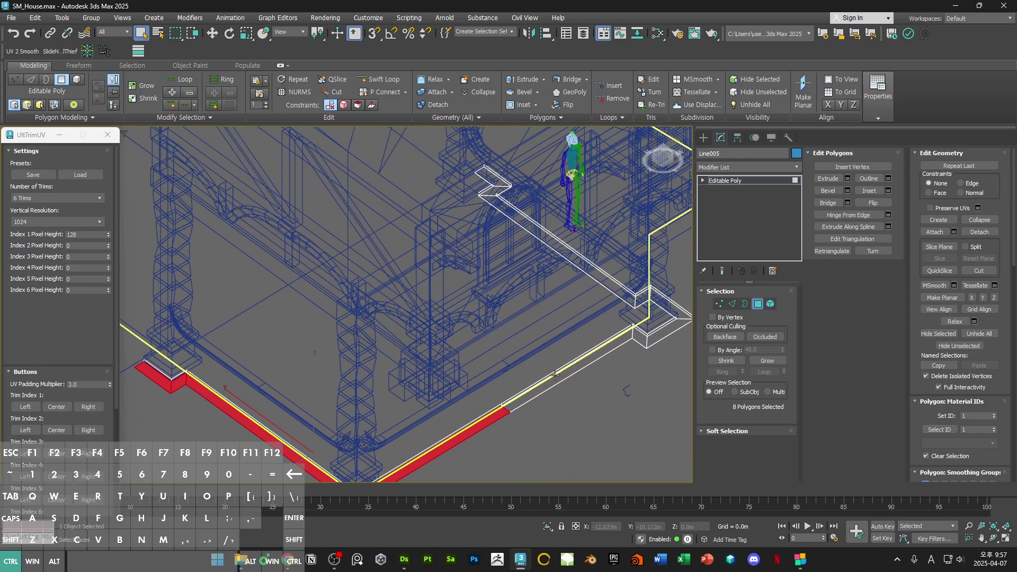
pyautogui.keyDown('ctrl'); pyautogui.click(555, 374); pyautogui.keyUp('ctrl')
pyautogui.scroll(-5, 529, 283)
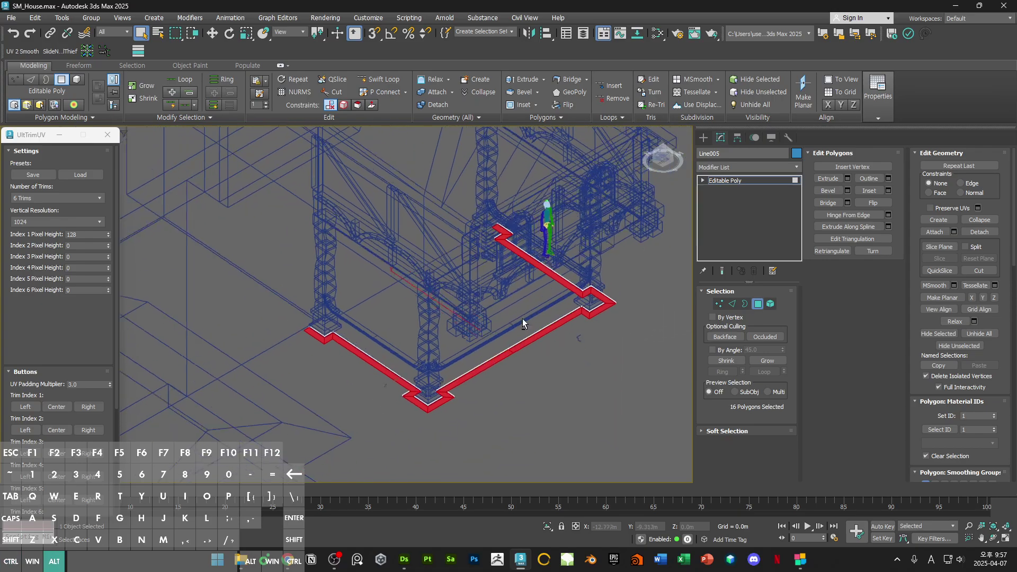
pyautogui.click(522, 326)
# Step: Select the wall-facing inner polygons along the trim, delete them and return to shaded display
pyautogui.keyDown('alt'); pyautogui.moveTo(526, 330); pyautogui.dragTo(537, 290, button='middle'); pyautogui.keyUp('alt')
pyautogui.scroll(10, 595, 320)
pyautogui.doubleClick(595, 320)
pyautogui.keyDown('ctrl'); pyautogui.click(587, 306); pyautogui.keyUp('ctrl')
pyautogui.keyDown('ctrl'); pyautogui.click(543, 281); pyautogui.keyUp('ctrl')
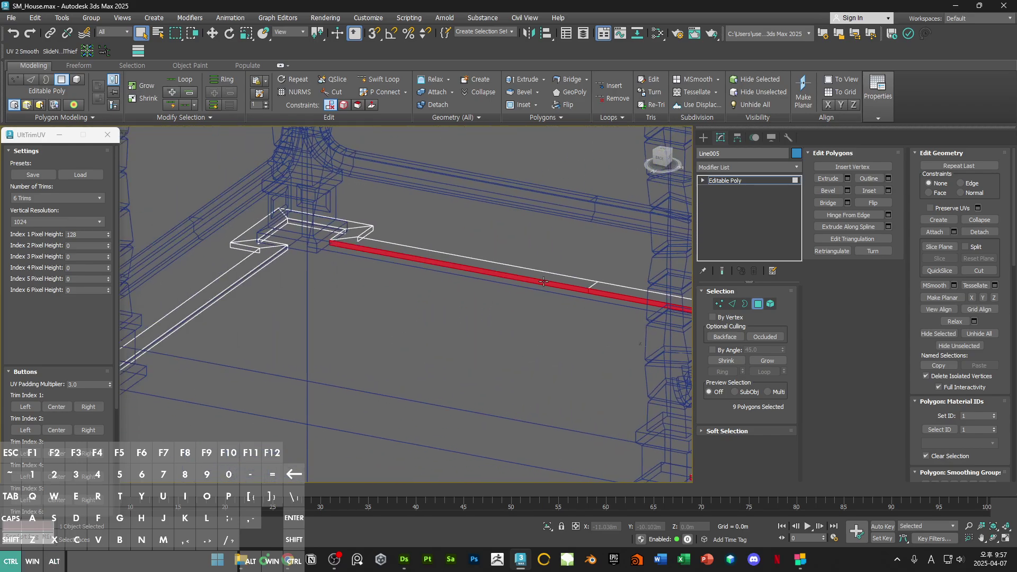
pyautogui.moveTo(311, 256)
pyautogui.keyDown('alt'); pyautogui.mouseDown(button='middle')
pyautogui.moveTo(456, 295)
pyautogui.moveTo(461, 224)
pyautogui.moveTo(414, 327)
pyautogui.moveTo(421, 389)
pyautogui.moveTo(484, 339)
pyautogui.moveTo(538, 333)
pyautogui.moveTo(505, 314)
pyautogui.mouseUp(button='middle'); pyautogui.keyUp('alt')
pyautogui.keyDown('ctrl'); pyautogui.click(396, 322); pyautogui.keyUp('ctrl')
pyautogui.click(516, 344)
pyautogui.press('F3')
# Step: Remove the seam edges at the middle of the front trim and weld all its vertices with a 0.001 m threshold
pyautogui.scroll(6, 505, 314)
pyautogui.press('2')
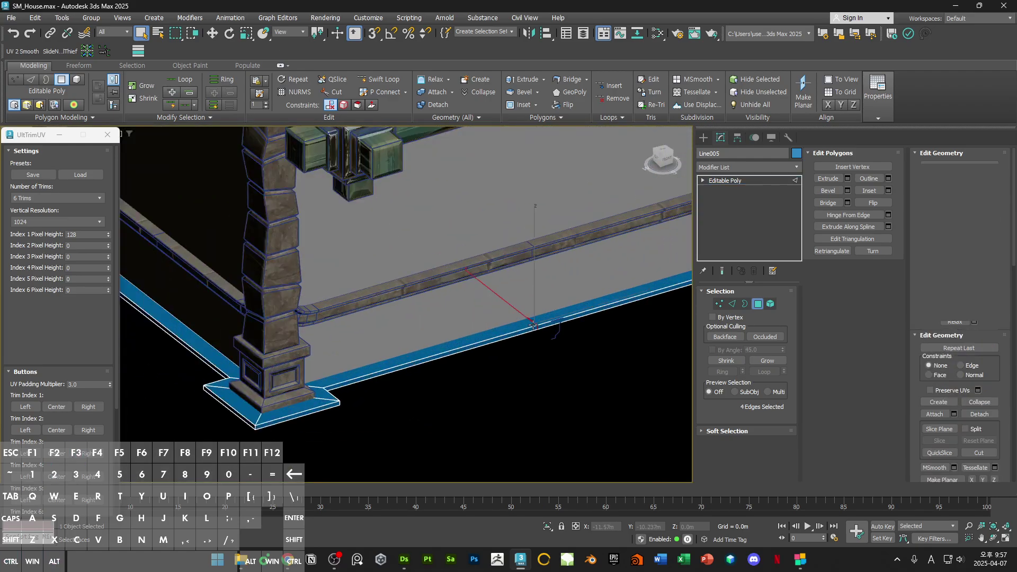
pyautogui.scroll(-5, 533, 322)
pyautogui.press('1')
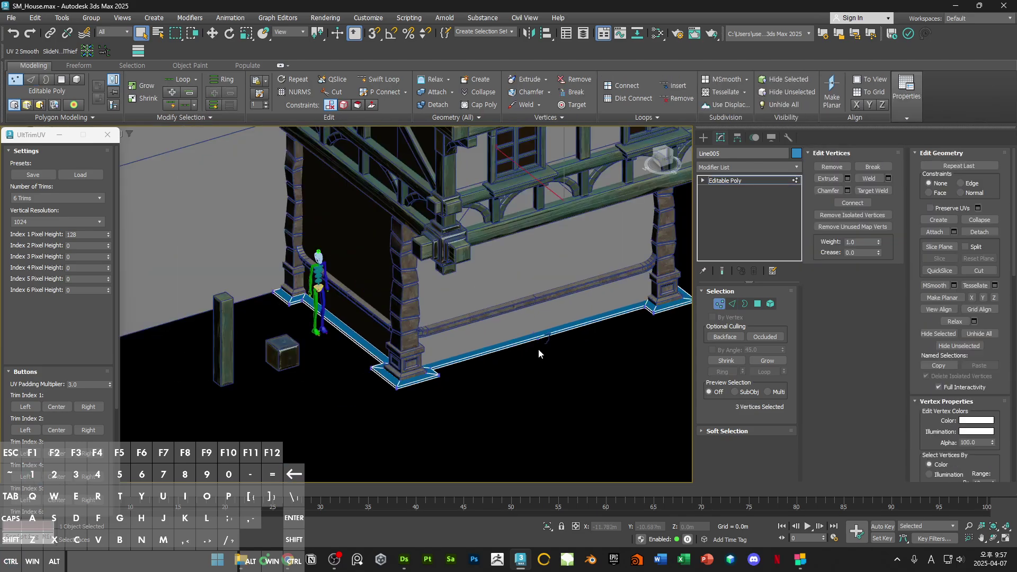
pyautogui.hotkey('ctrl', 'a')
pyautogui.keyDown('alt'); pyautogui.moveTo(555, 363); pyautogui.dragTo(604, 365, button='middle'); pyautogui.keyUp('alt')
pyautogui.click(888, 179)
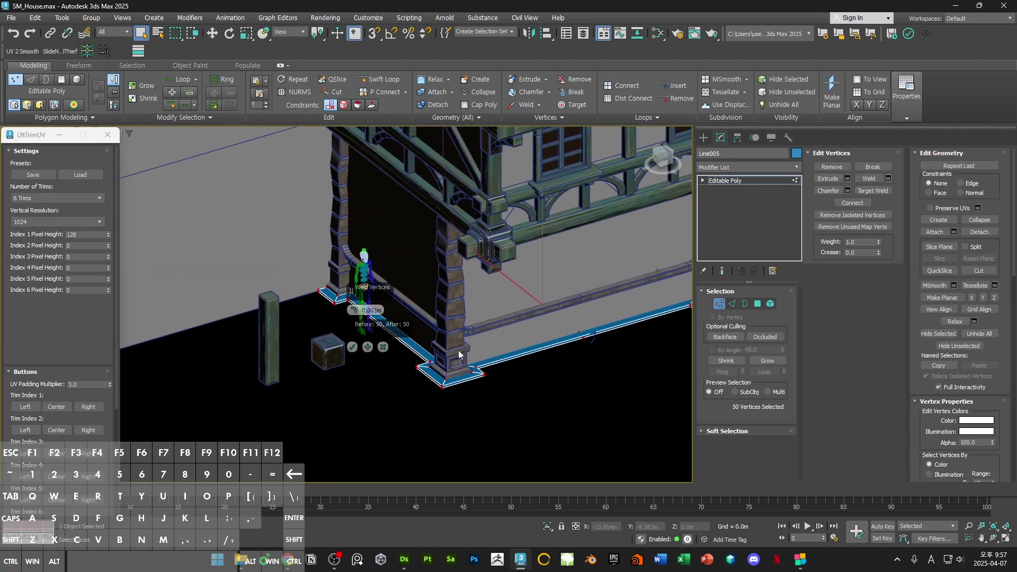
pyautogui.click(352, 347)
# Step: Apply Auto Smooth with a 45 degree threshold to all polygons of the trim and deselect it
pyautogui.keyDown('alt'); pyautogui.moveTo(379, 360); pyautogui.dragTo(585, 404, button='middle'); pyautogui.keyUp('alt')
pyautogui.press('4')
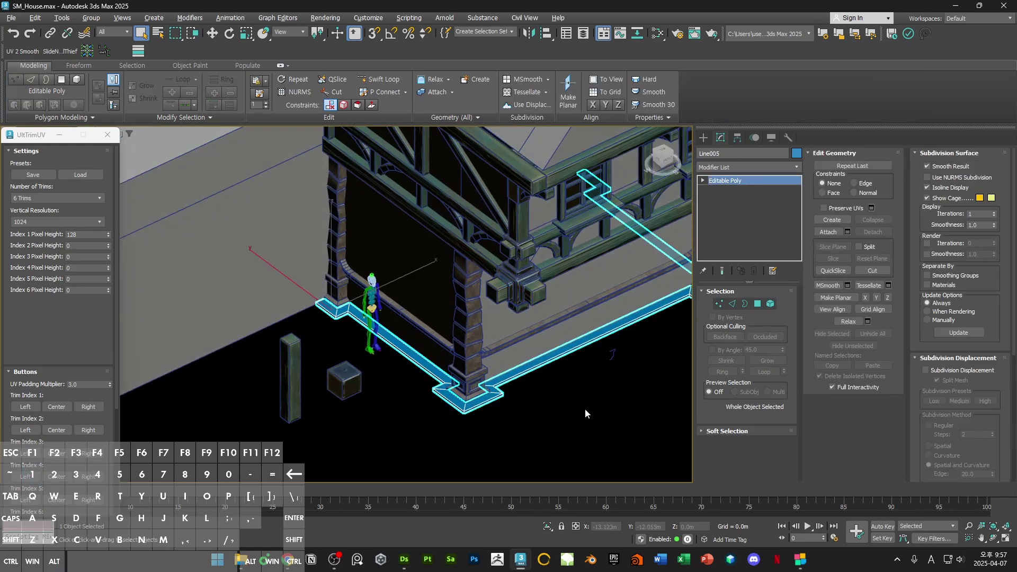
pyautogui.hotkey('ctrl', 'a')
pyautogui.scroll(-5, 921, 434)
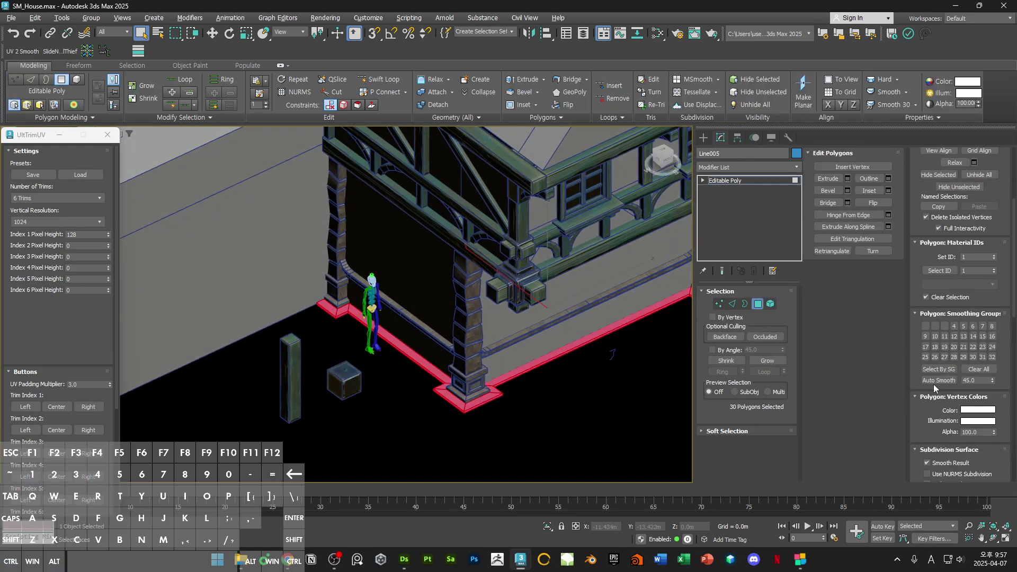
pyautogui.click(942, 382)
pyautogui.click(538, 421)
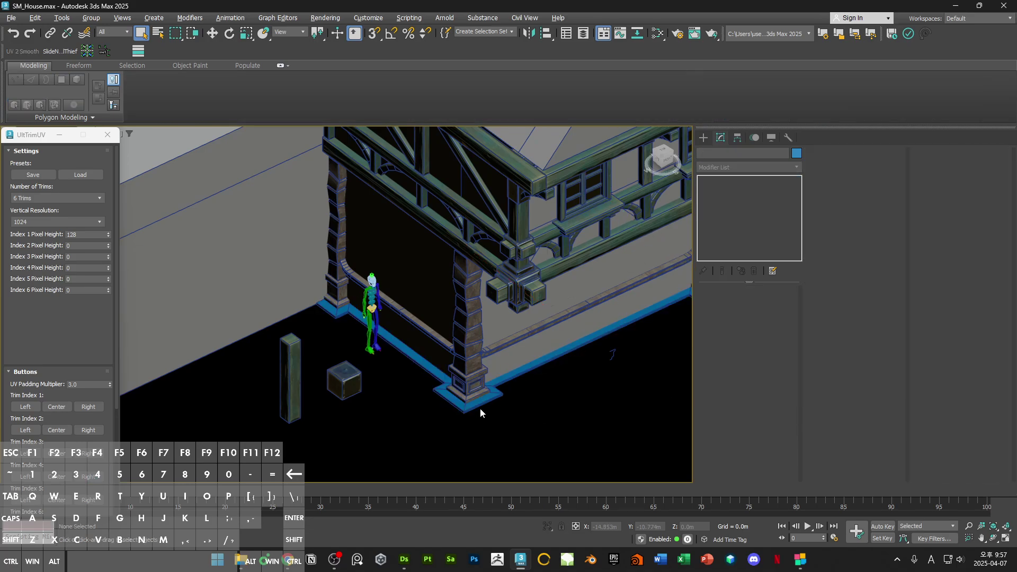
# Step: Select the top polygons of the trim to check their smoothing group assignment
pyautogui.scroll(5, 492, 396)
pyautogui.click(510, 382)
pyautogui.press('4')
pyautogui.click(511, 379)
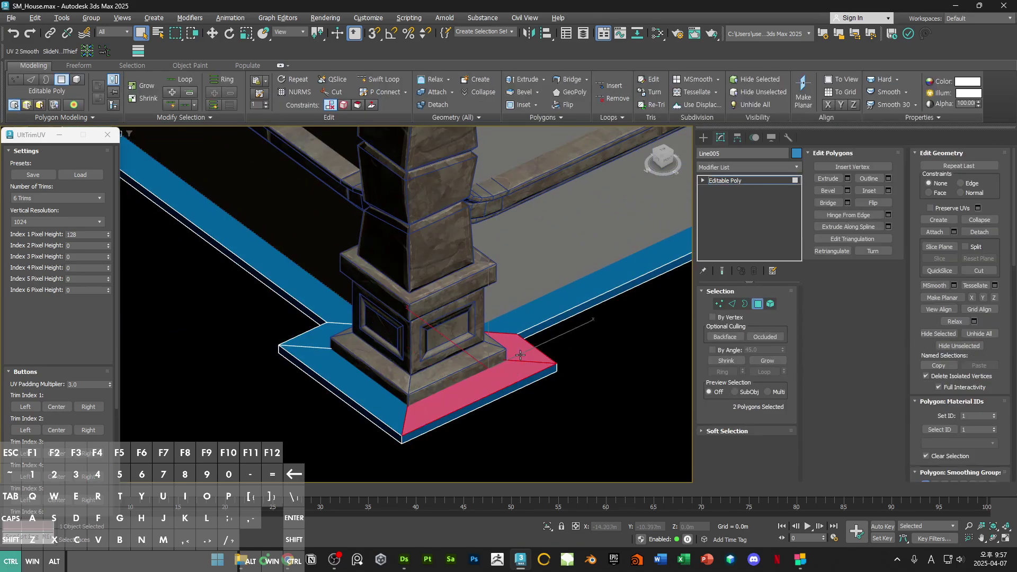
pyautogui.keyDown('shift'); pyautogui.click(520, 355); pyautogui.keyUp('shift')
pyautogui.keyDown('ctrl'); pyautogui.click(516, 328); pyautogui.keyUp('ctrl')
pyautogui.scroll(-5, 938, 418)
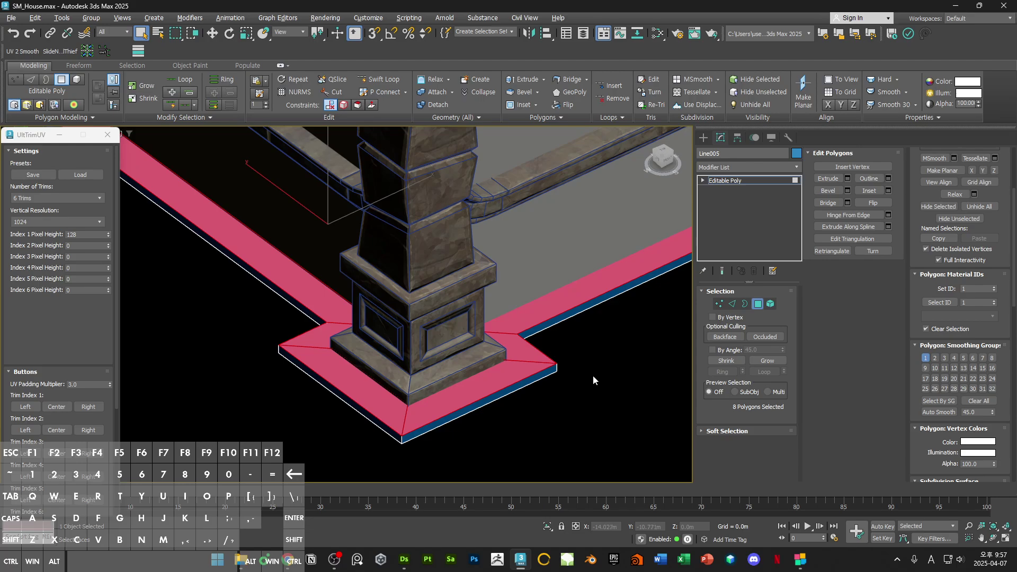
pyautogui.press('4')
pyautogui.scroll(-4, 560, 355)
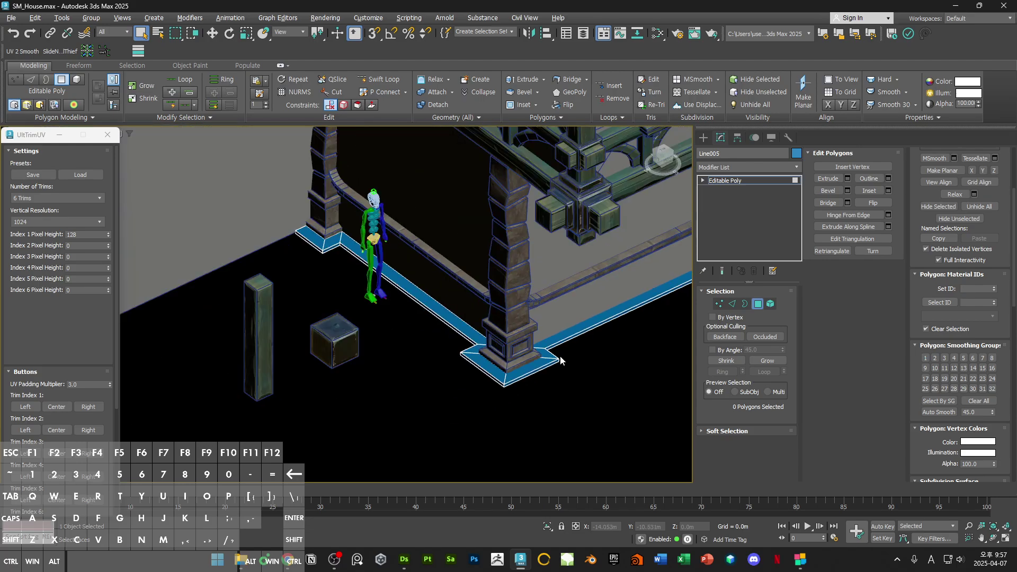
# Step: Assign the MI_Trim_Stone material to the base trim and close the material editor
pyautogui.scroll(-4, 477, 368)
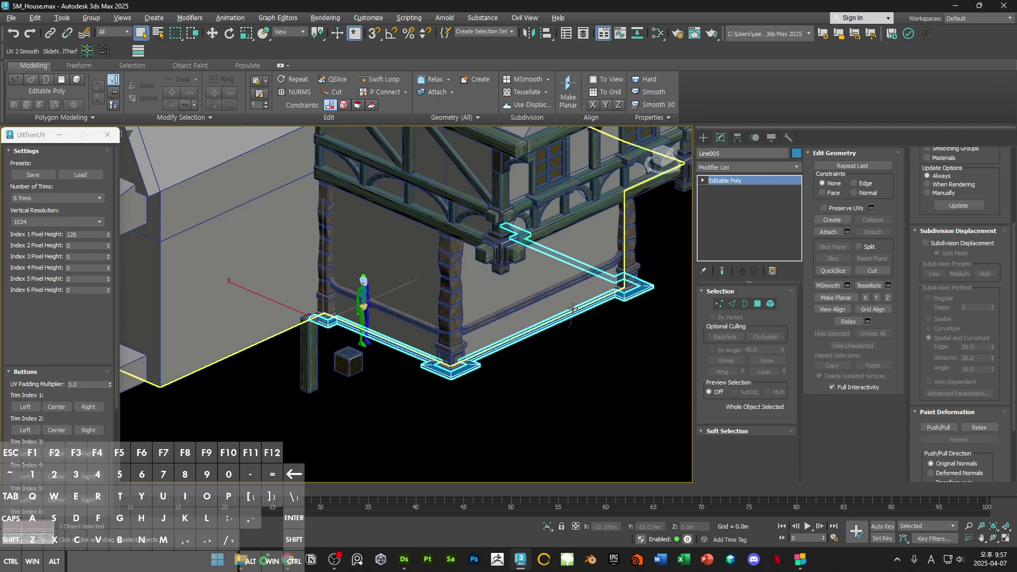
pyautogui.press('m')
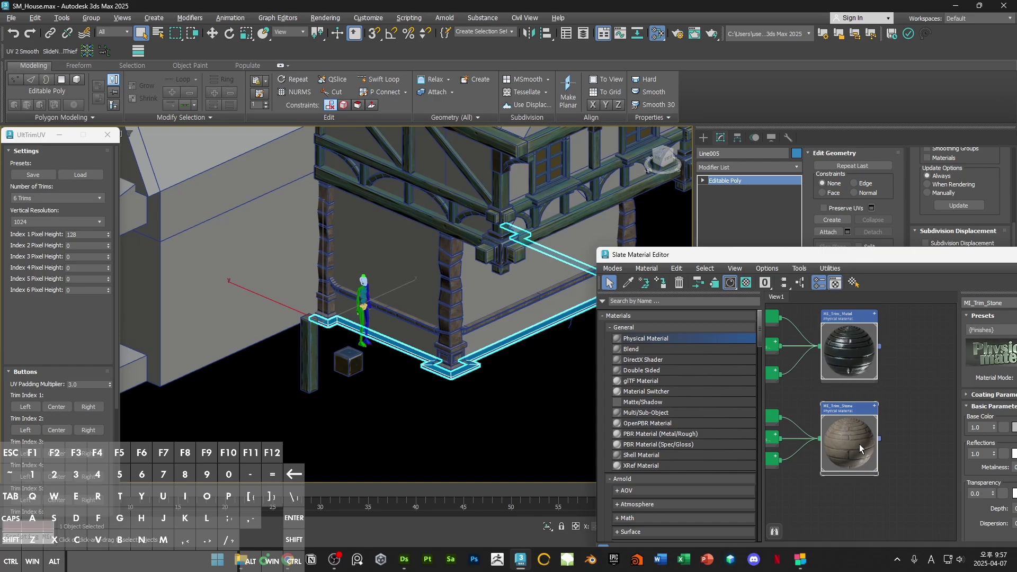
pyautogui.click(663, 291)
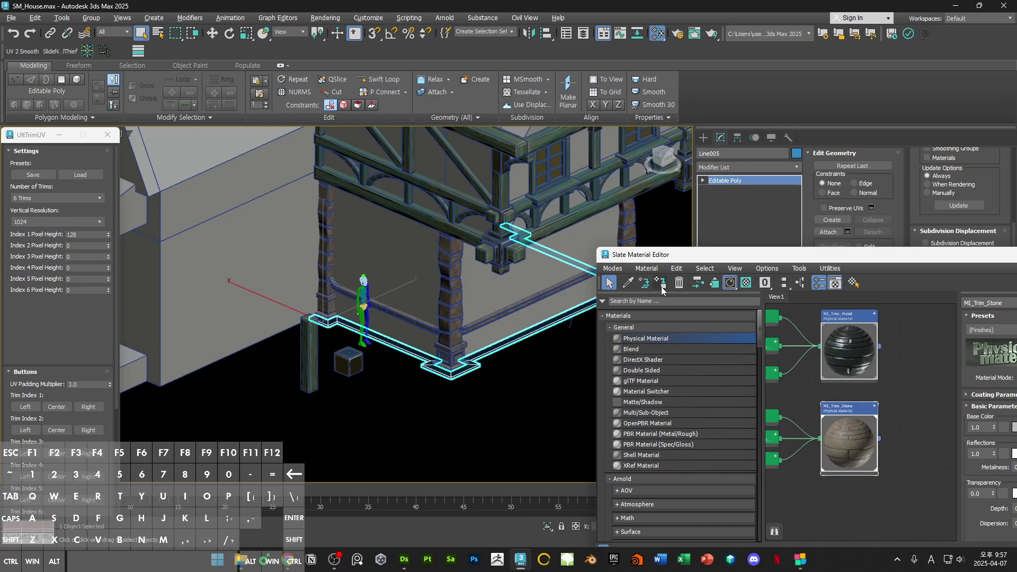
pyautogui.press('m')
# Step: Add an Unwrap UVW modifier to the base trim and open its UV editor
pyautogui.moveTo(508, 347); pyautogui.dragTo(553, 347, button='middle')
pyautogui.scroll(1, 553, 347)
pyautogui.click(723, 168)
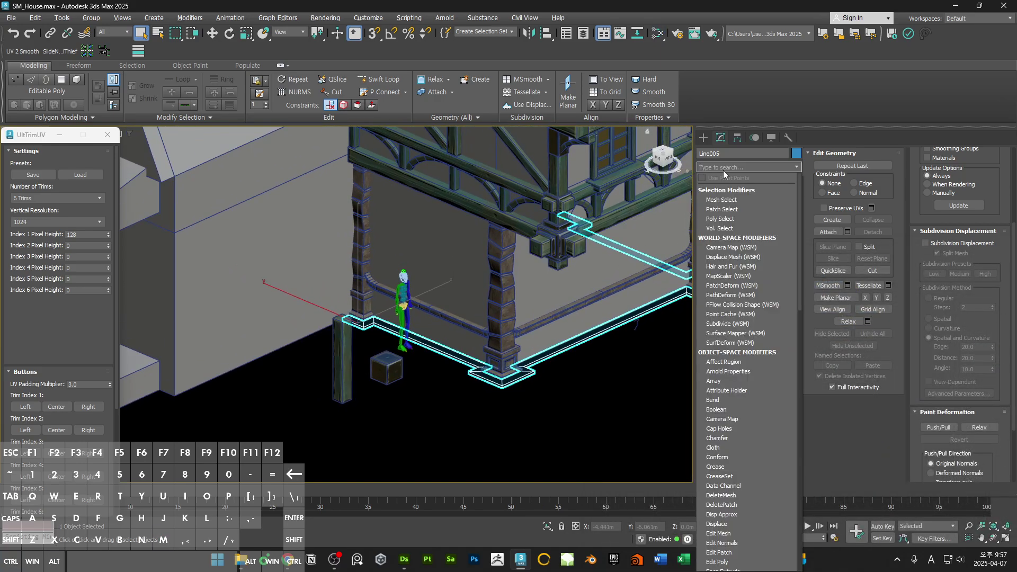
pyautogui.write('un')
pyautogui.press('Return')
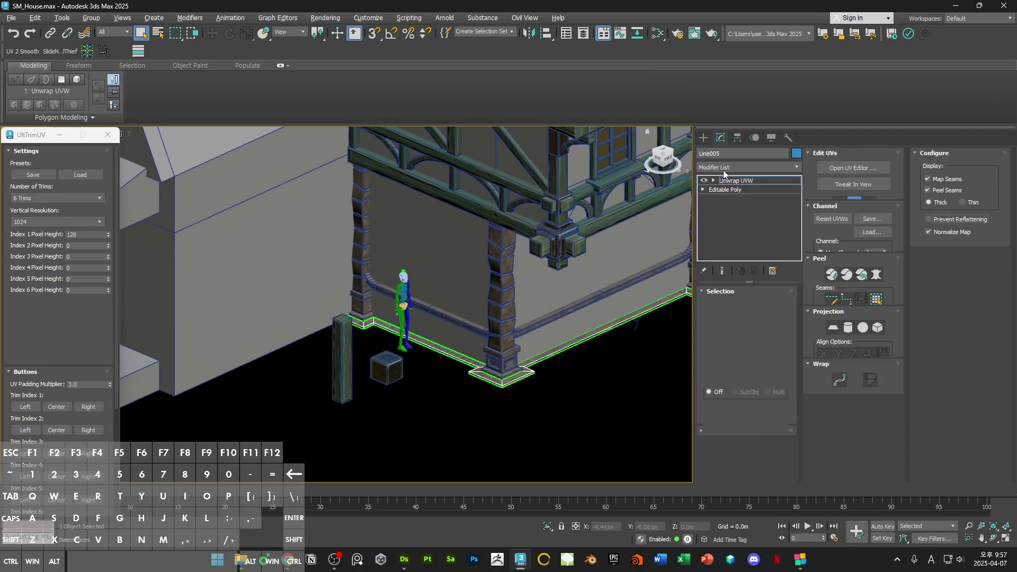
pyautogui.click(843, 167)
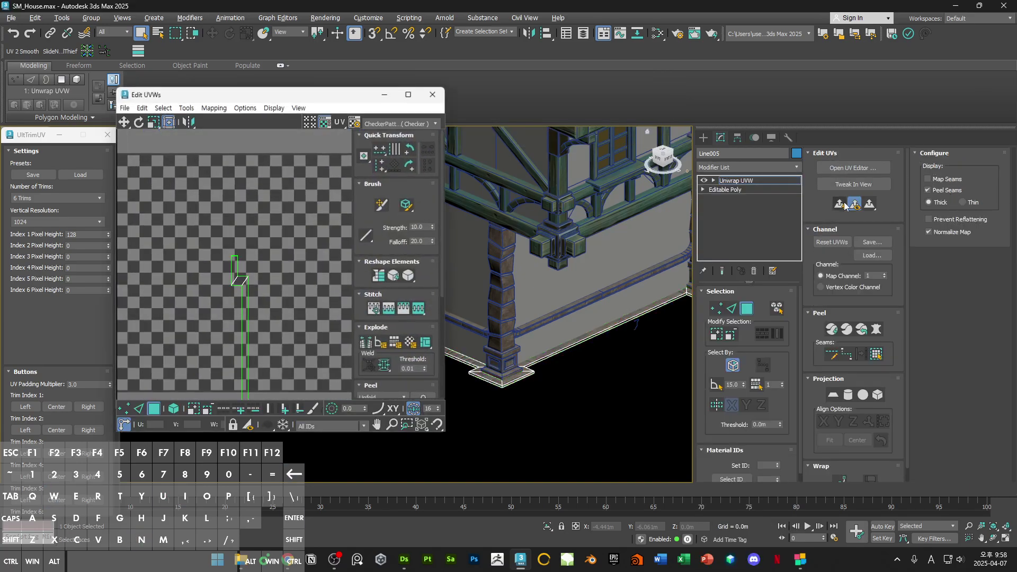
# Step: Try straightening and relaxing the UVs of all the trim's polygons
pyautogui.moveTo(582, 355); pyautogui.dragTo(647, 347, button='middle')
pyautogui.scroll(-5, 281, 328)
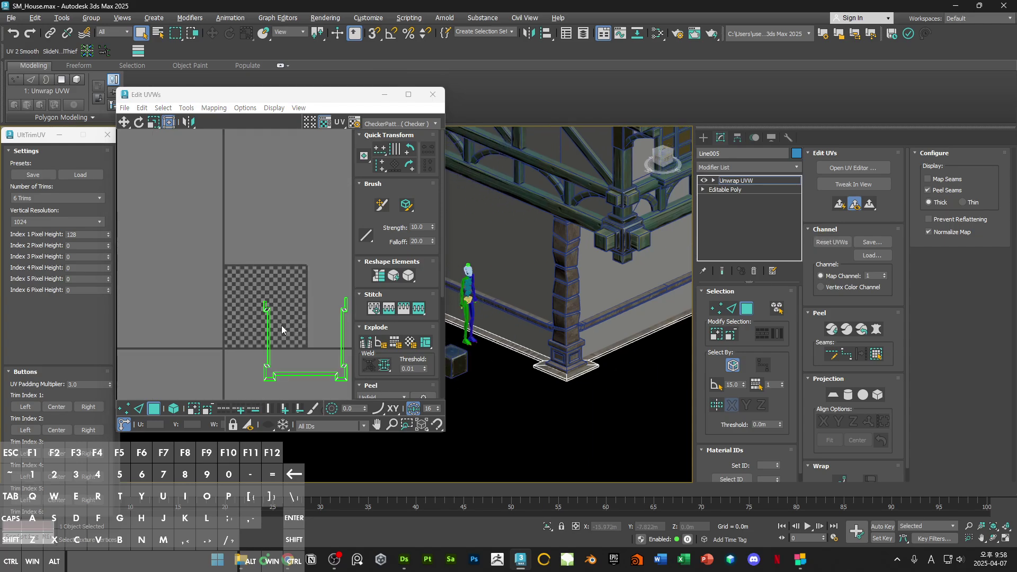
pyautogui.moveTo(282, 330); pyautogui.dragTo(238, 280, button='middle')
pyautogui.hotkey('ctrl', 'a')
pyautogui.click(394, 278)
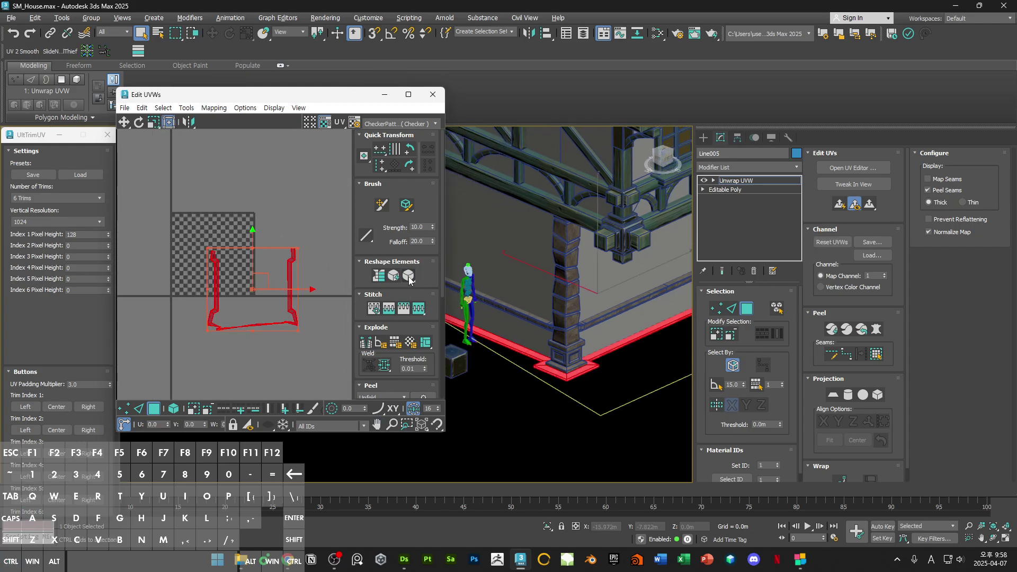
pyautogui.click(378, 278)
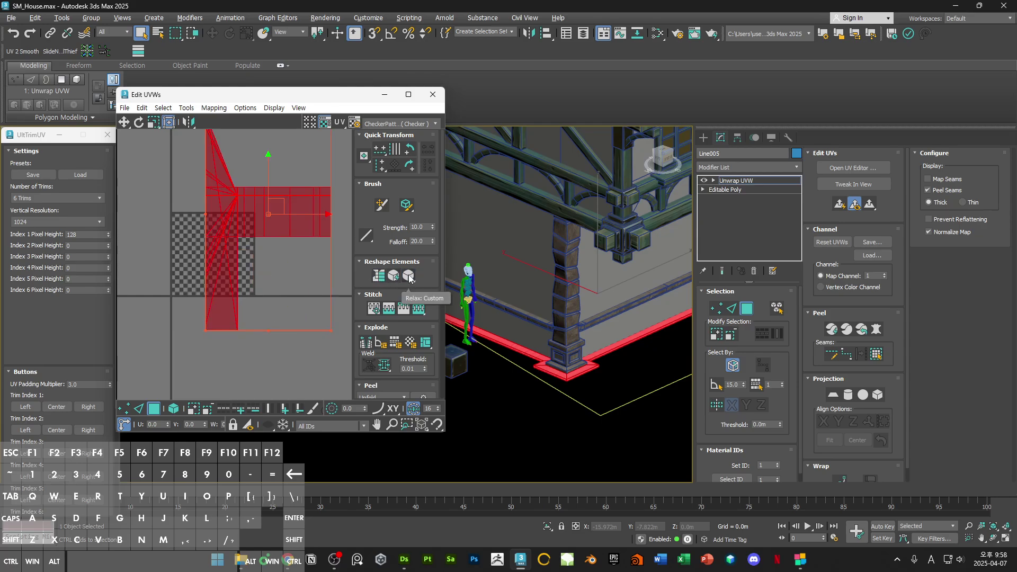
pyautogui.click(409, 276)
# Step: Peel the trim's UVs into one continuous unfolded strip
pyautogui.scroll(-3, 431, 387)
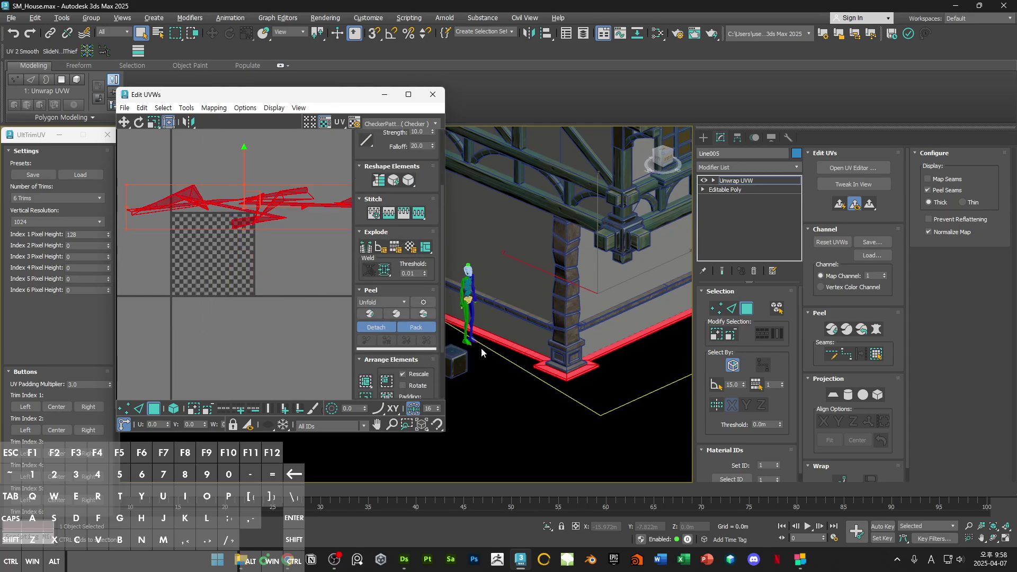
pyautogui.click(369, 314)
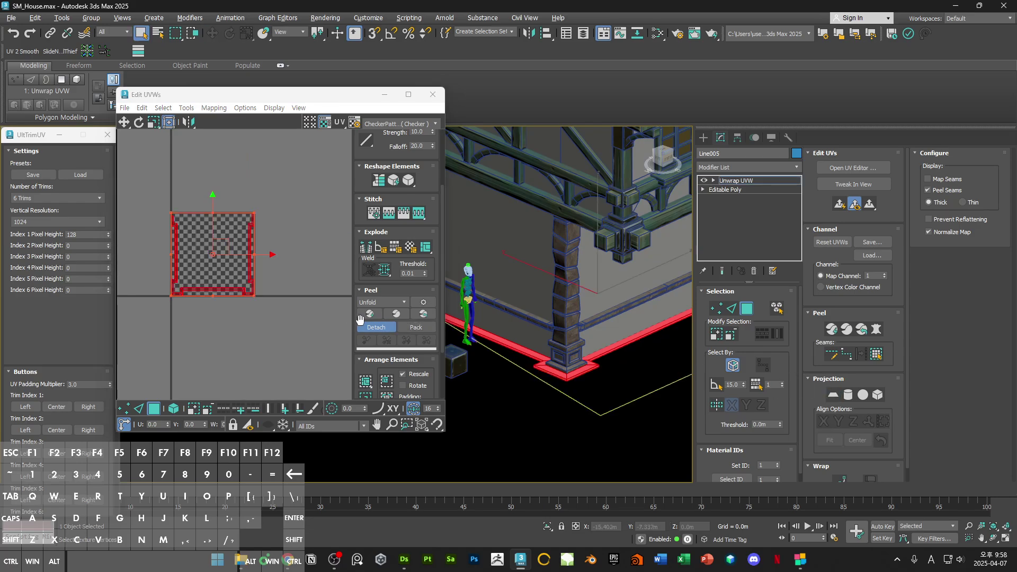
pyautogui.click(424, 314)
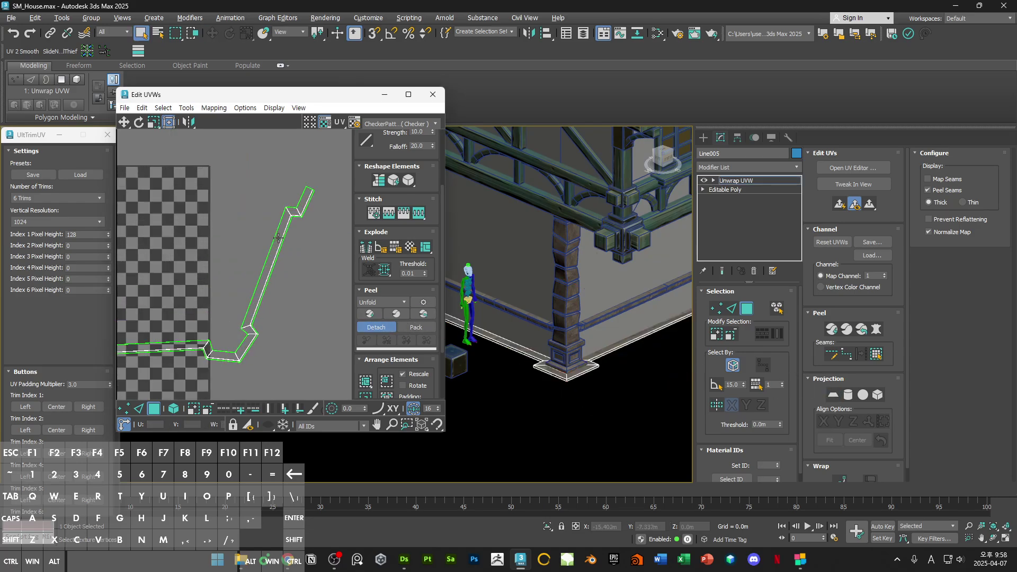
# Step: Try straightening the whole peeled UV strip at once, and undo it
pyautogui.hotkey('ctrl', 'a')
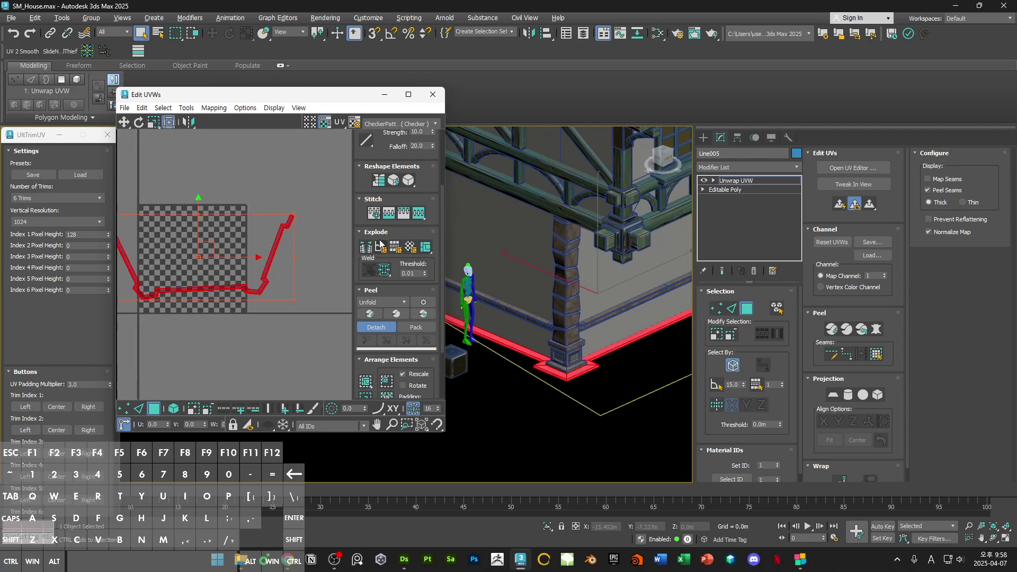
pyautogui.click(378, 181)
pyautogui.hotkey('ctrl', 'z')
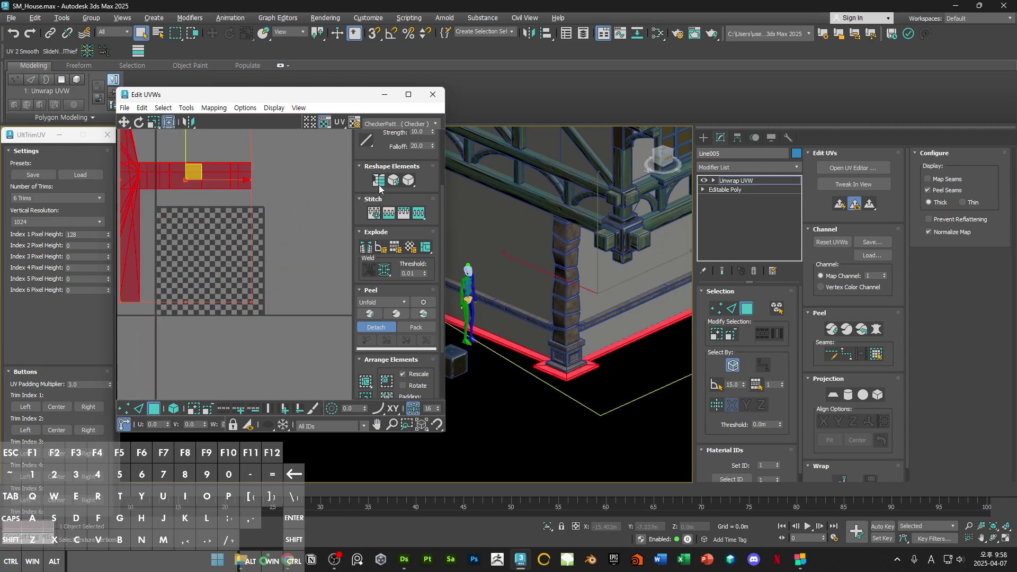
pyautogui.hotkey('ctrl', 'z')
pyautogui.hotkey('ctrl', 'y')
pyautogui.hotkey('ctrl', 'y')
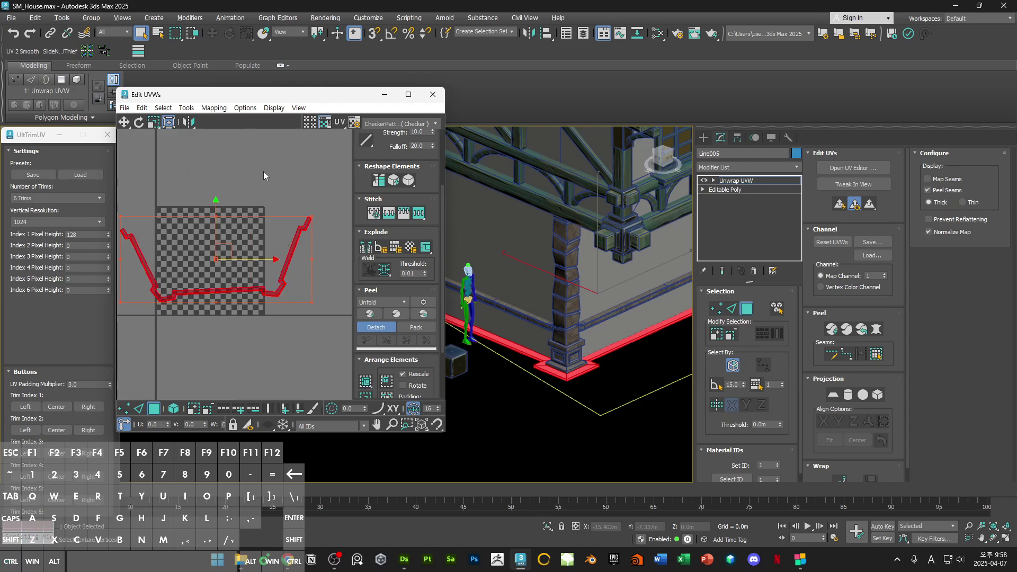
# Step: Maximize the UV editor and rotate the left arm of the UV strip to run roughly horizontal beside the middle span
pyautogui.doubleClick(310, 100)
pyautogui.click(476, 295)
pyautogui.scroll(8, 477, 295)
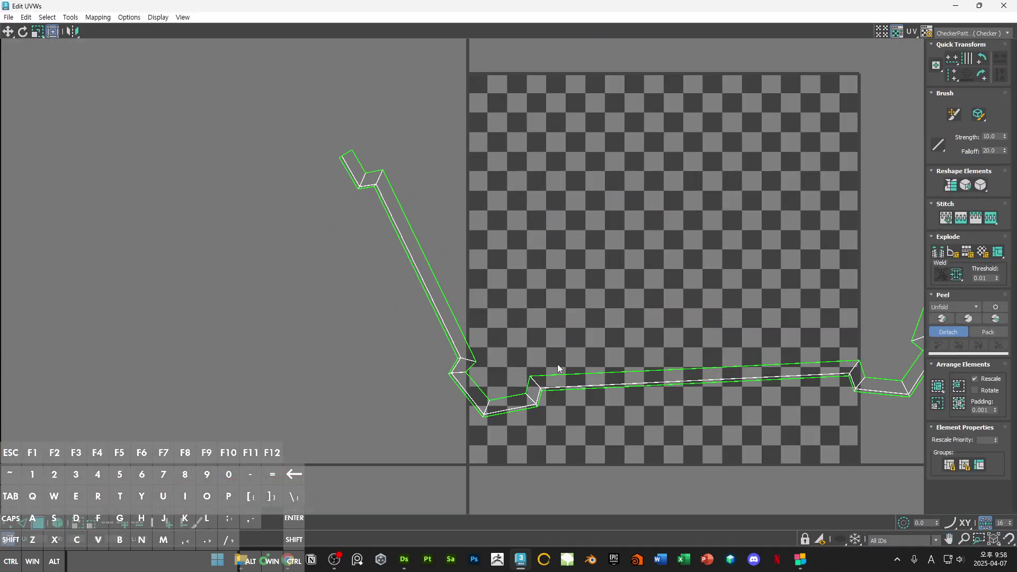
pyautogui.scroll(-8, 531, 351)
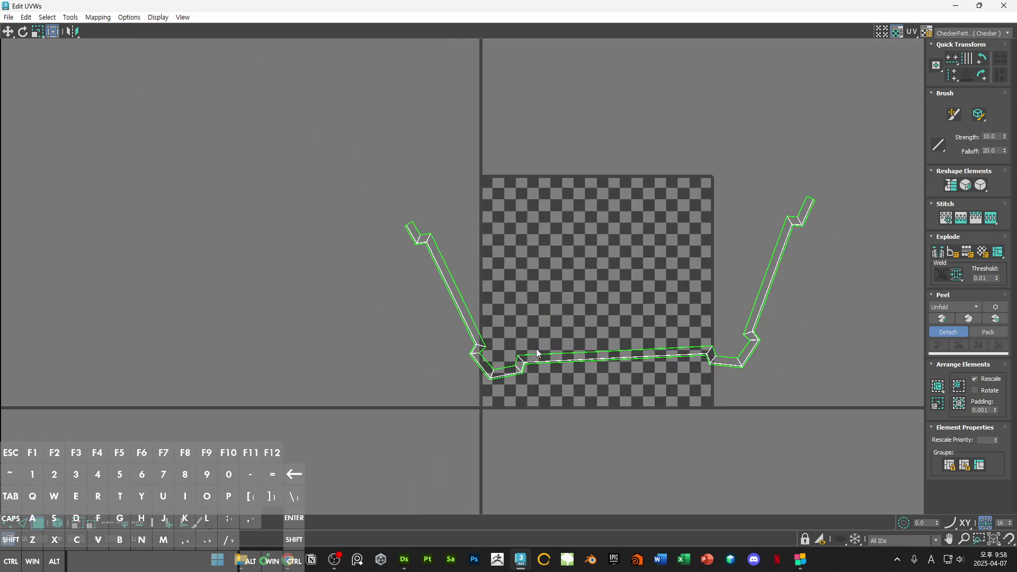
pyautogui.scroll(2, 541, 346)
pyautogui.moveTo(404, 252); pyautogui.dragTo(303, 339)
pyautogui.click(982, 73)
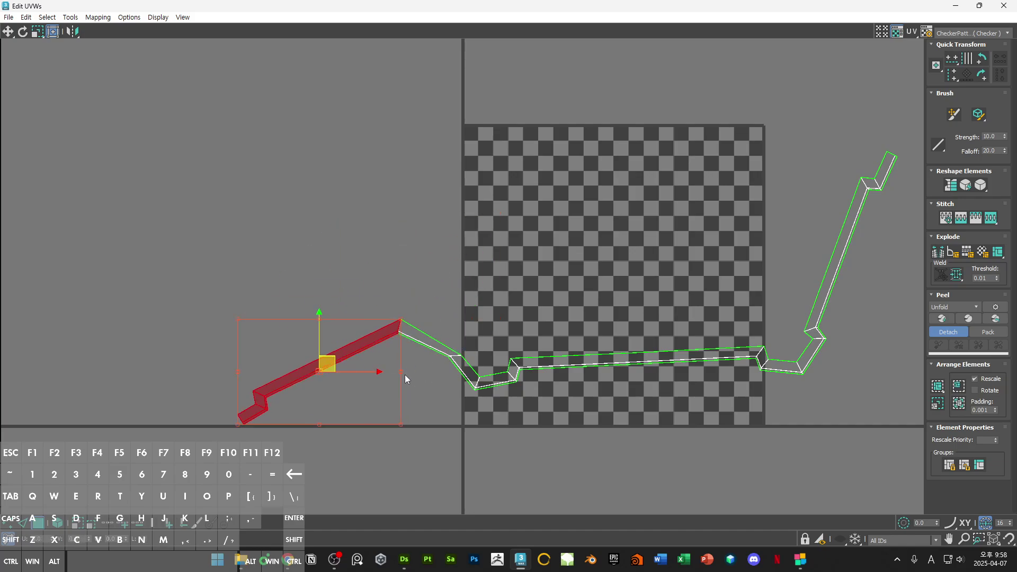
pyautogui.moveTo(404, 374); pyautogui.dragTo(430, 399)
# Step: Reposition the UV vertices at the bend between the left arm and the middle span to untangle it
pyautogui.scroll(3, 437, 371)
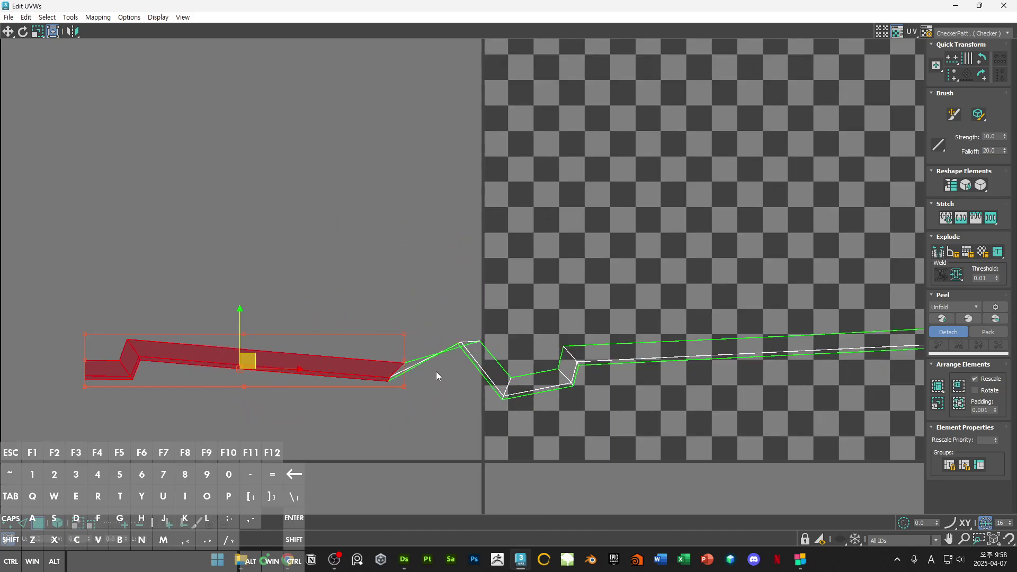
pyautogui.press('1')
pyautogui.click(476, 336)
pyautogui.moveTo(483, 330); pyautogui.dragTo(469, 351)
pyautogui.click(565, 320)
# Step: Select the long front span with everything to its right and shift it away from the left corner piece
pyautogui.scroll(-3, 567, 321)
pyautogui.moveTo(662, 320); pyautogui.dragTo(554, 344, button='middle')
pyautogui.press('3')
pyautogui.click(549, 356)
pyautogui.scroll(3, 548, 379)
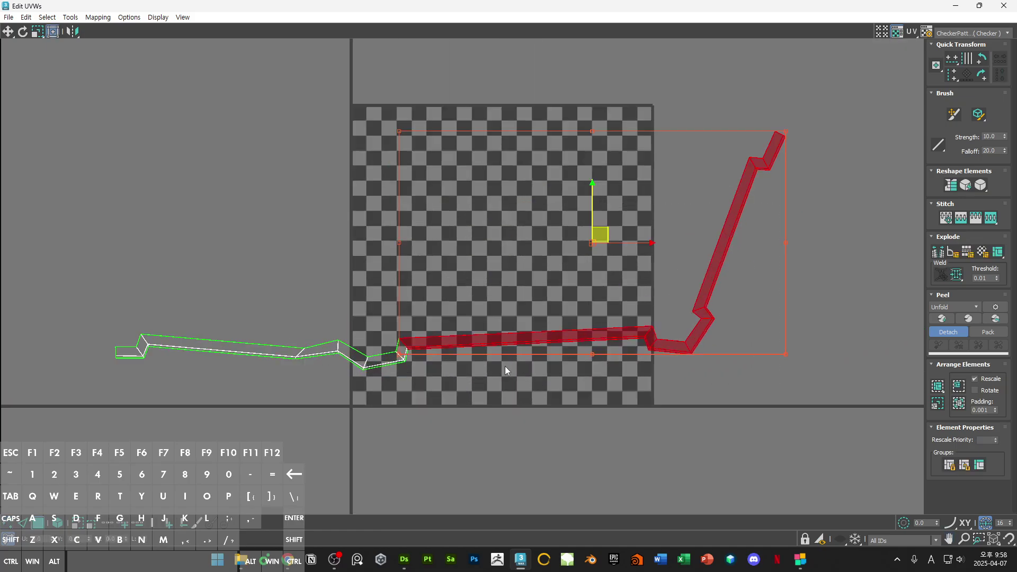
pyautogui.moveTo(542, 341); pyautogui.dragTo(556, 354)
pyautogui.click(719, 382)
# Step: Select the right arm of the UV strip, rotate it roughly horizontal and place it in line with the front span
pyautogui.moveTo(719, 383); pyautogui.dragTo(625, 432, button='middle')
pyautogui.moveTo(636, 200); pyautogui.dragTo(731, 329)
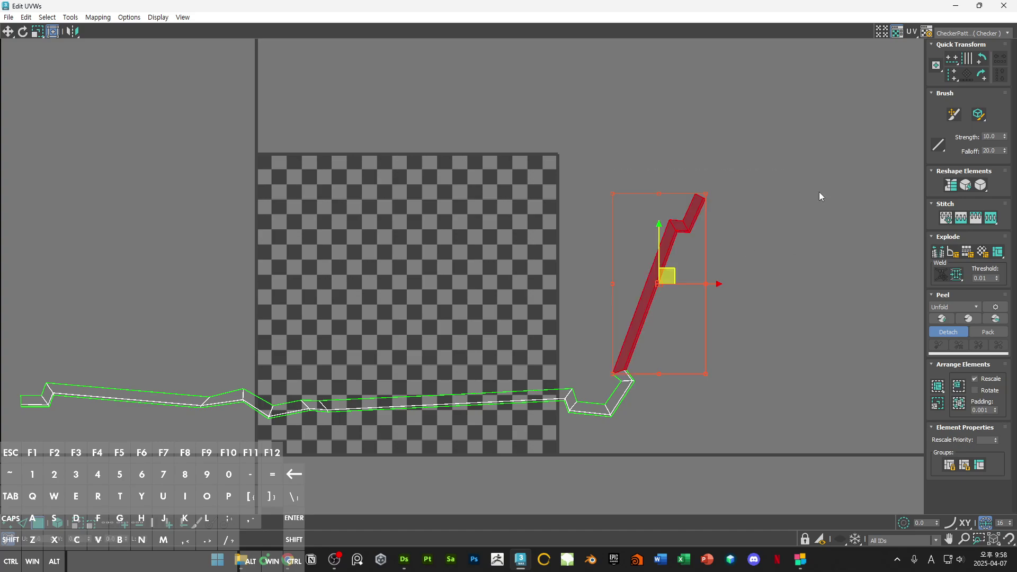
pyautogui.keyDown('ctrl'); pyautogui.moveTo(573, 367); pyautogui.dragTo(641, 385); pyautogui.keyUp('ctrl')
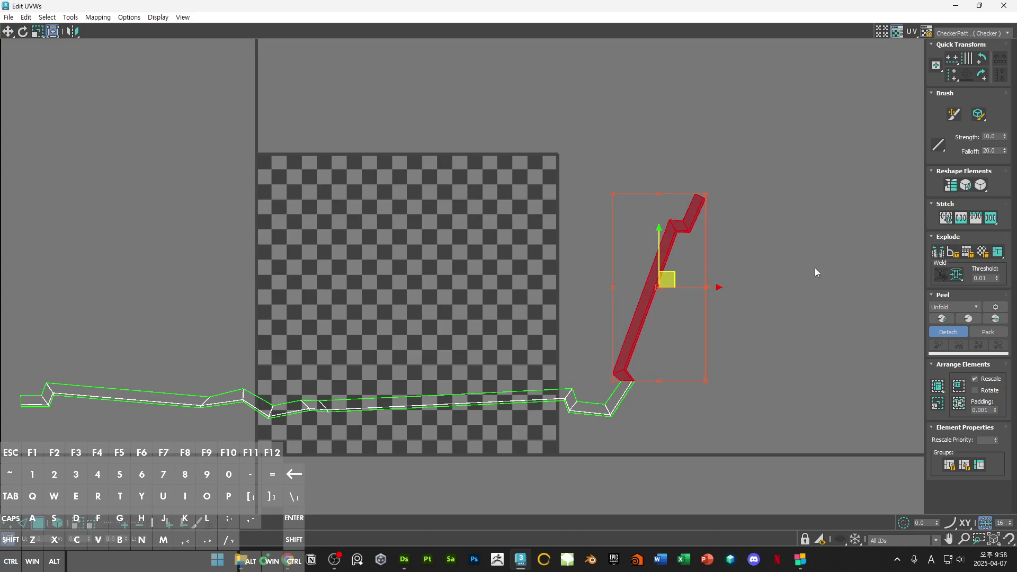
pyautogui.click(979, 75)
pyautogui.moveTo(665, 281); pyautogui.dragTo(743, 414)
pyautogui.moveTo(834, 419); pyautogui.dragTo(831, 388)
pyautogui.moveTo(744, 413); pyautogui.dragTo(749, 395)
# Step: Adjust the short end piece of the right arm so that it continues the strip
pyautogui.click(748, 430)
pyautogui.moveTo(746, 427); pyautogui.dragTo(735, 397, button='middle')
pyautogui.moveTo(813, 397); pyautogui.dragTo(821, 364)
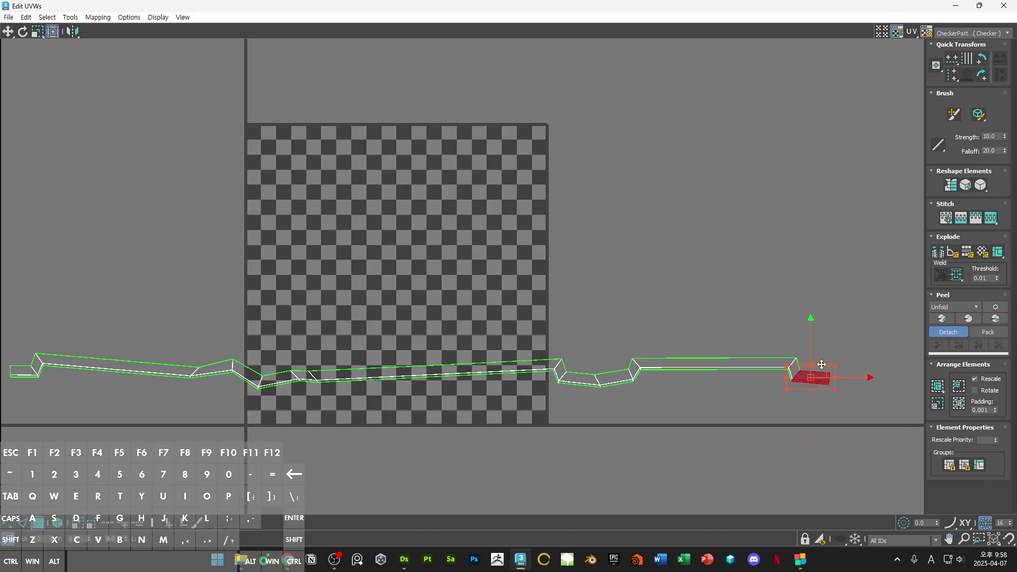
# Step: Select the entire UV strip and relax it
pyautogui.moveTo(743, 375); pyautogui.dragTo(808, 348, button='middle')
pyautogui.scroll(-3, 808, 348)
pyautogui.hotkey('ctrl', 'a')
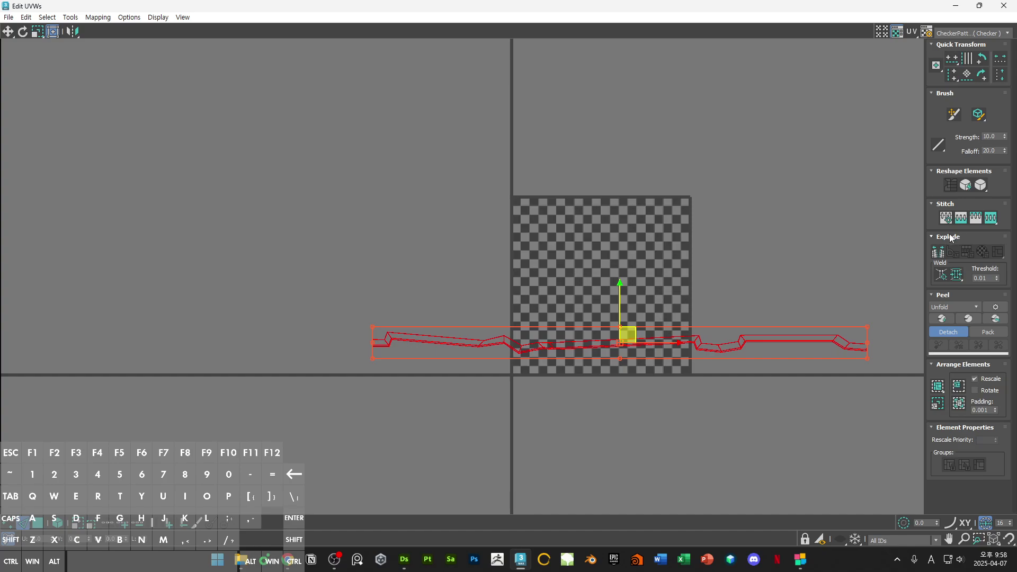
pyautogui.click(983, 185)
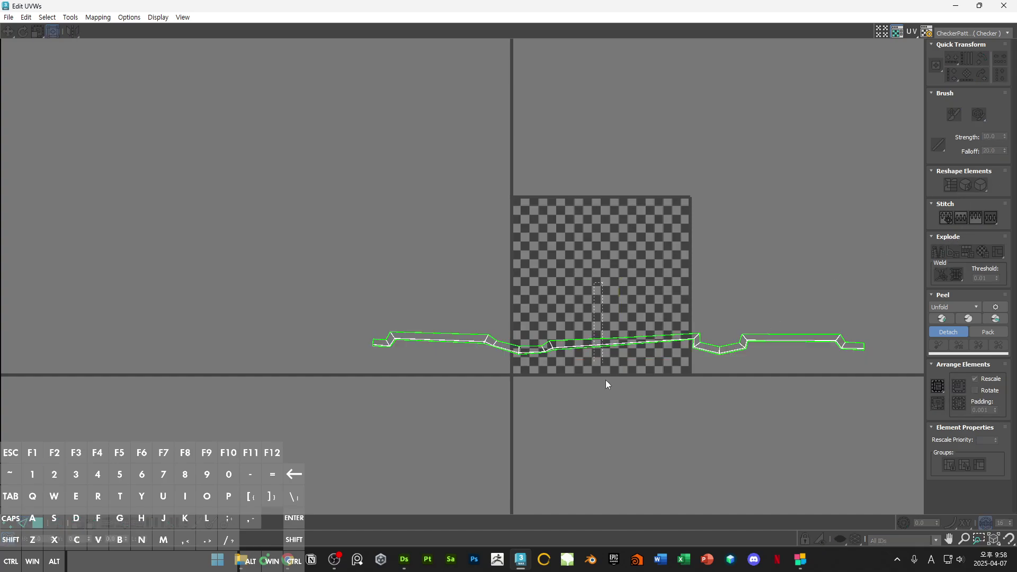
# Step: Select the UV polygons to the right of the front span and shift them outward to open up the corner
pyautogui.moveTo(706, 311); pyautogui.dragTo(762, 360)
pyautogui.keyDown('ctrl'); pyautogui.moveTo(827, 317); pyautogui.dragTo(894, 370); pyautogui.keyUp('ctrl')
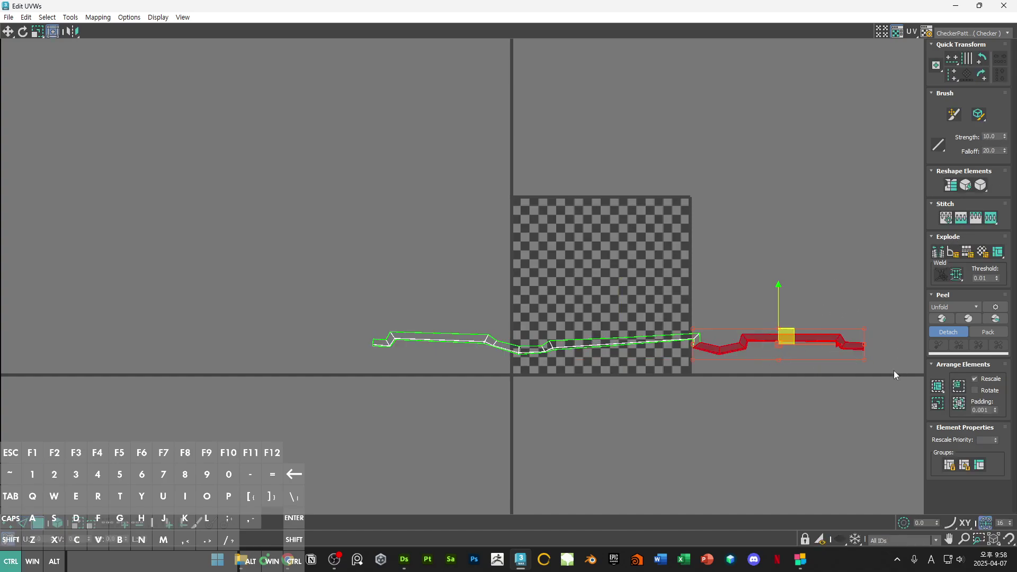
pyautogui.scroll(3, 728, 356)
pyautogui.moveTo(706, 342); pyautogui.dragTo(729, 334)
pyautogui.click(652, 369)
pyautogui.scroll(-4, 653, 369)
pyautogui.moveTo(652, 369); pyautogui.dragTo(700, 352, button='middle')
# Step: Select the long edges across the front span of the UV strip to check whether they are continuous
pyautogui.press('2')
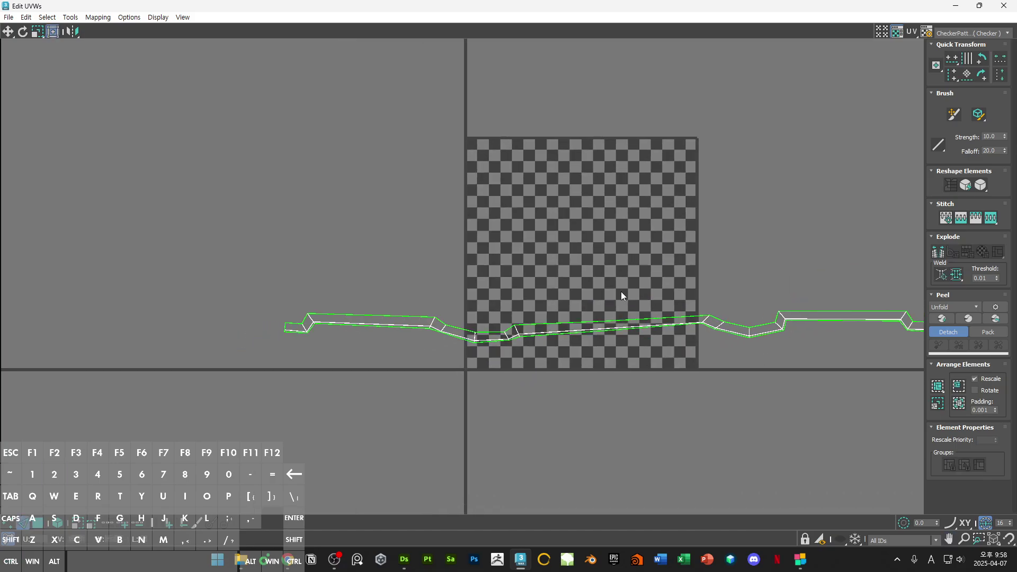
pyautogui.moveTo(620, 291); pyautogui.dragTo(617, 361)
pyautogui.click(543, 361)
pyautogui.scroll(5, 612, 332)
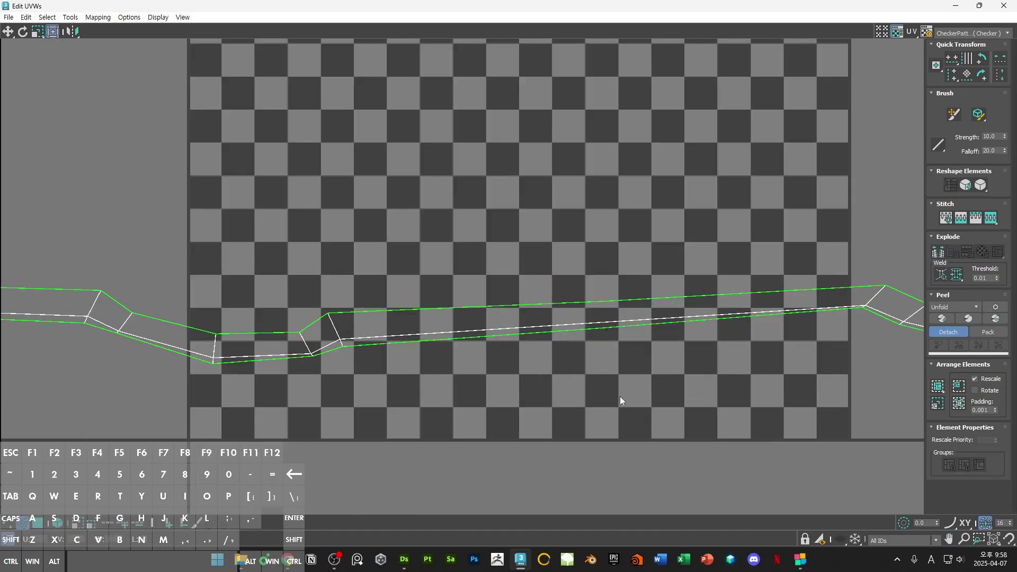
pyautogui.moveTo(608, 288); pyautogui.dragTo(586, 363)
pyautogui.scroll(2, 609, 322)
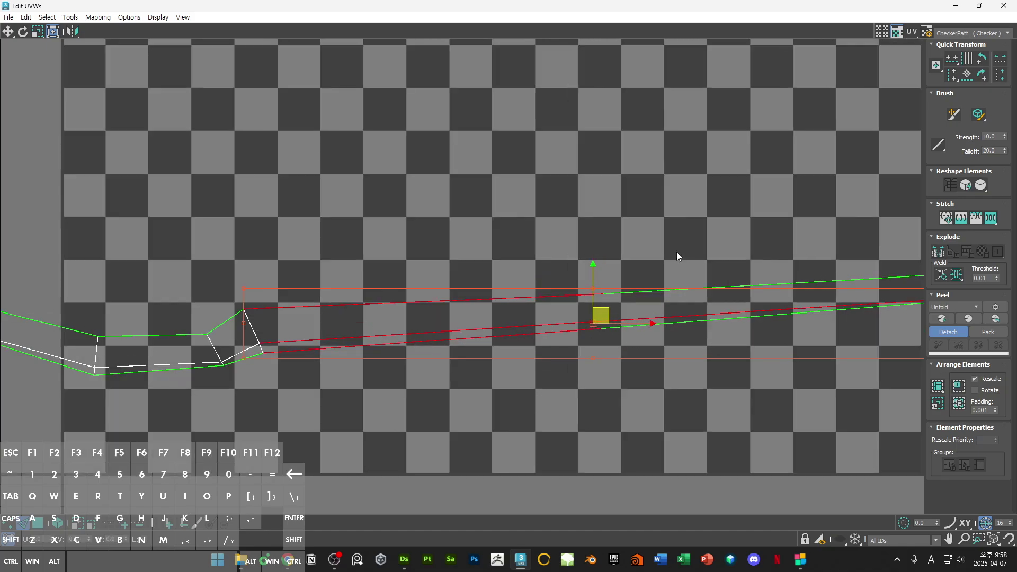
# Step: Collapse the trim to an Editable Poly and remove the two leftover vertices at the middle of its front side
pyautogui.moveTo(744, 6); pyautogui.dragTo(359, 122)
pyautogui.moveTo(636, 277); pyautogui.dragTo(570, 300, button='middle')
pyautogui.scroll(4, 542, 287)
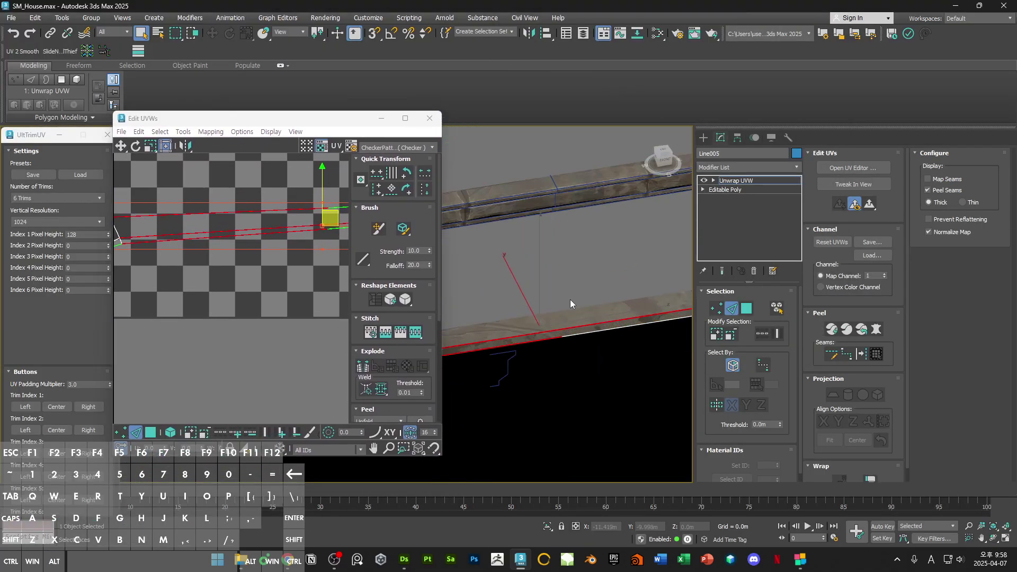
pyautogui.rightClick(562, 272)
pyautogui.moveTo(639, 406)
pyautogui.click(694, 414)
pyautogui.press('1')
pyautogui.press('F3')
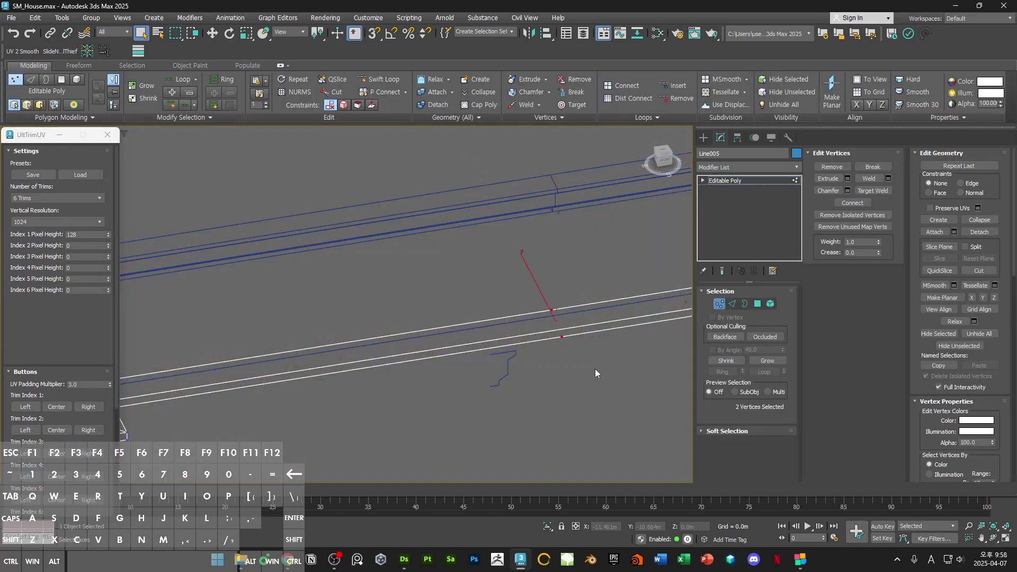
pyautogui.press('1')
pyautogui.scroll(-5, 587, 367)
pyautogui.press('F3')
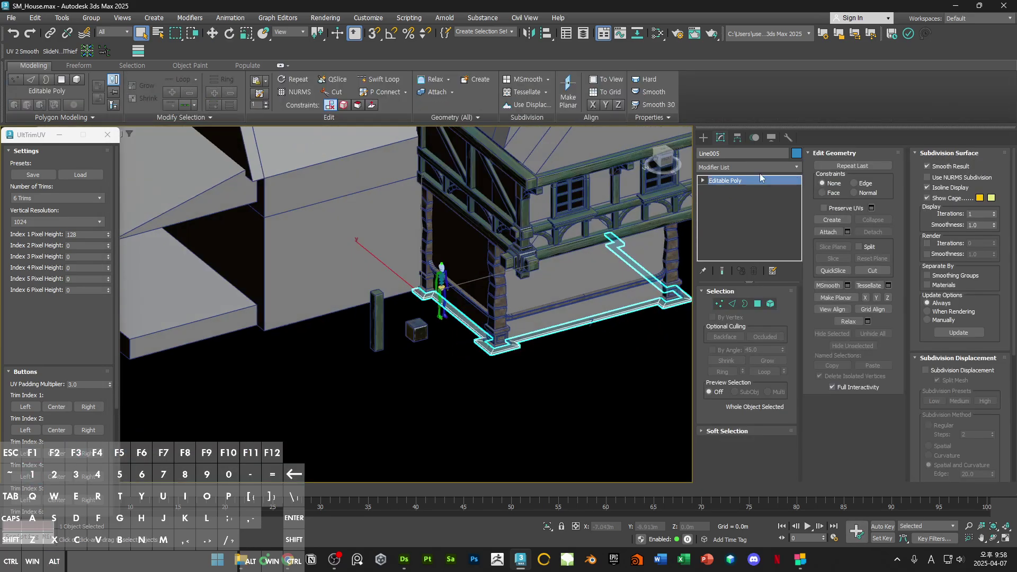
# Step: Add a new Unwrap UVW modifier to the cleaned-up trim and reopen the UV editor
pyautogui.click(762, 168)
pyautogui.write('un')
pyautogui.press('Return')
pyautogui.click(844, 169)
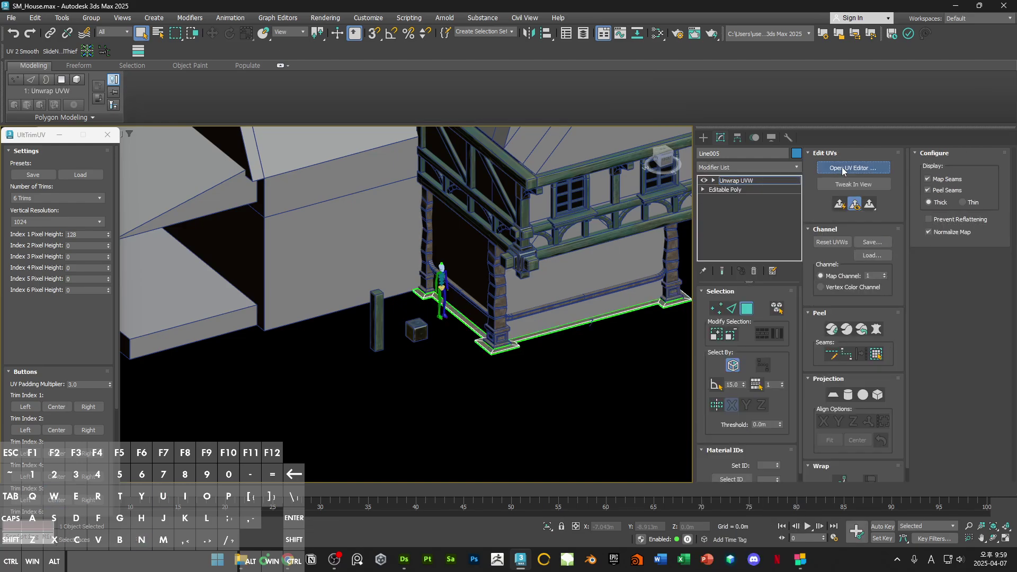
pyautogui.click(949, 181)
# Step: Select the long edges of the front span, extend the selection along the whole UV strip and straighten them horizontally
pyautogui.scroll(-3, 288, 297)
pyautogui.scroll(3, 288, 297)
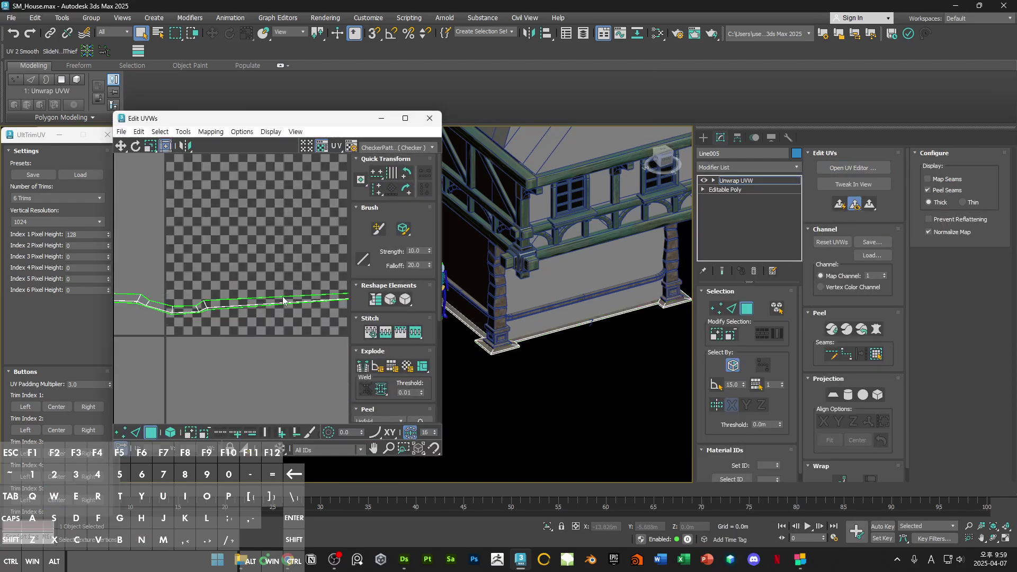
pyautogui.moveTo(338, 129); pyautogui.dragTo(347, 146)
pyautogui.moveTo(316, 306); pyautogui.dragTo(348, 290, button='middle')
pyautogui.press('2')
pyautogui.moveTo(313, 289); pyautogui.dragTo(294, 348)
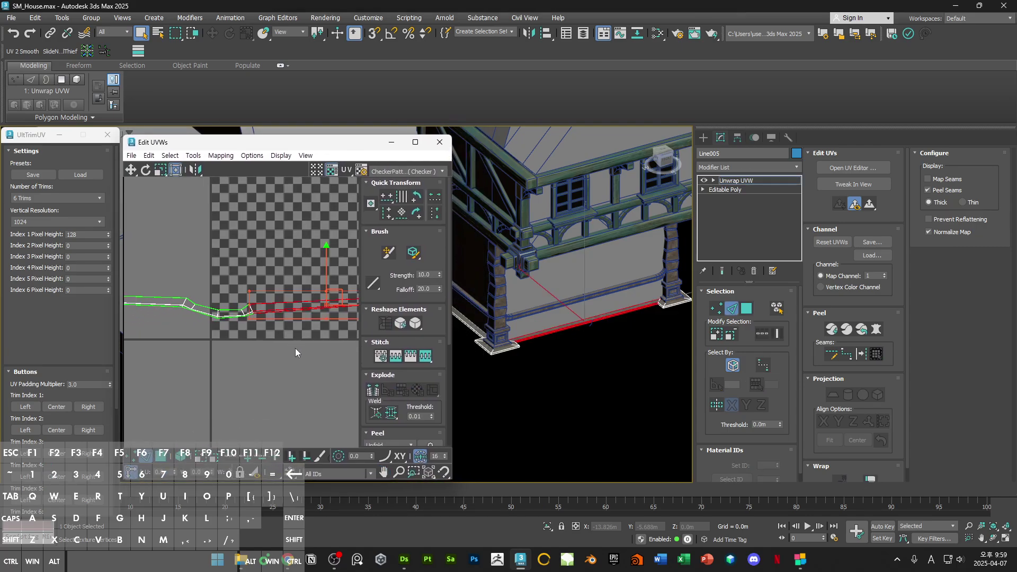
pyautogui.moveTo(316, 318); pyautogui.dragTo(271, 315, button='middle')
pyautogui.doubleClick(345, 145)
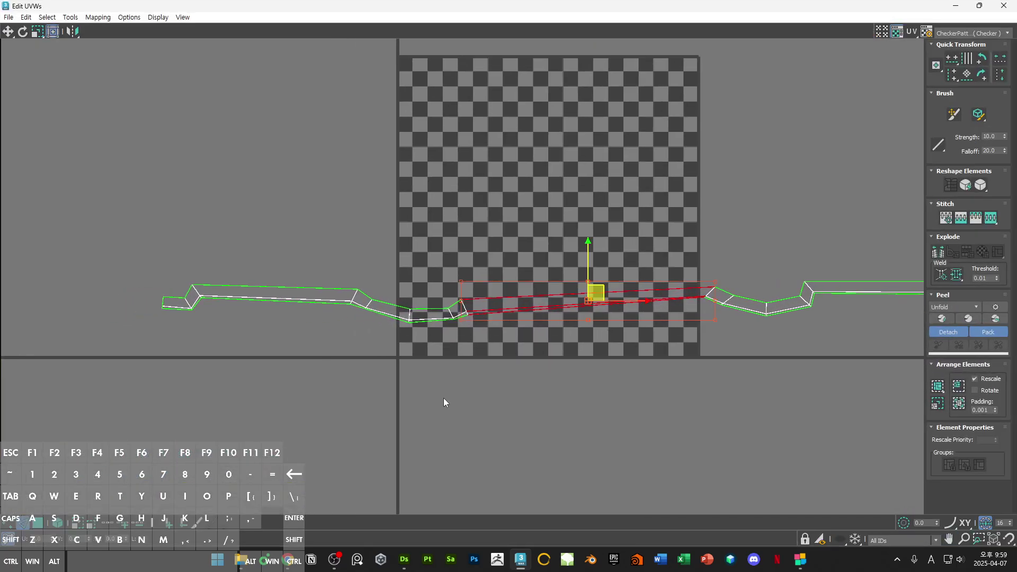
pyautogui.click(108, 524)
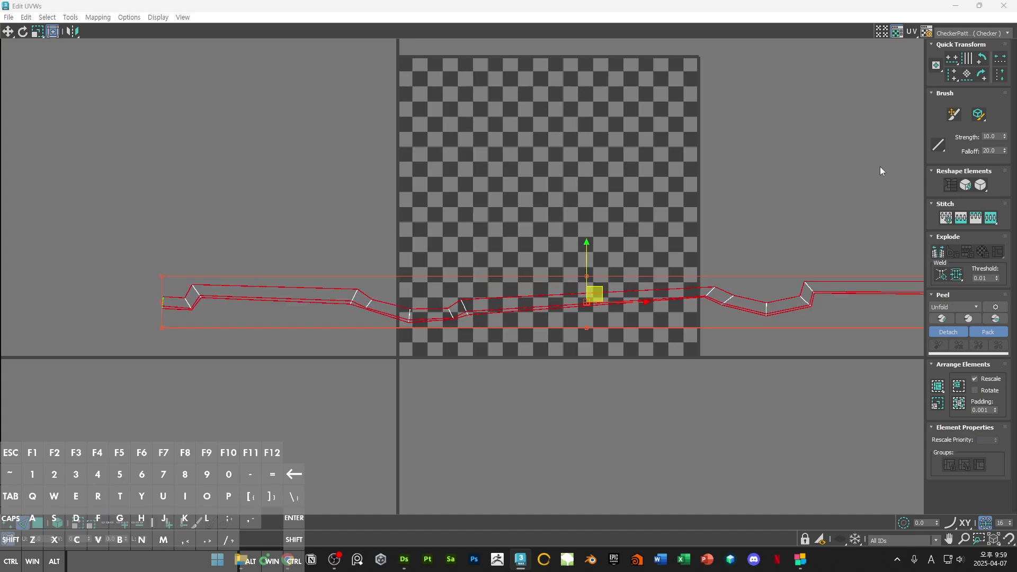
pyautogui.click(951, 72)
pyautogui.scroll(3, 701, 282)
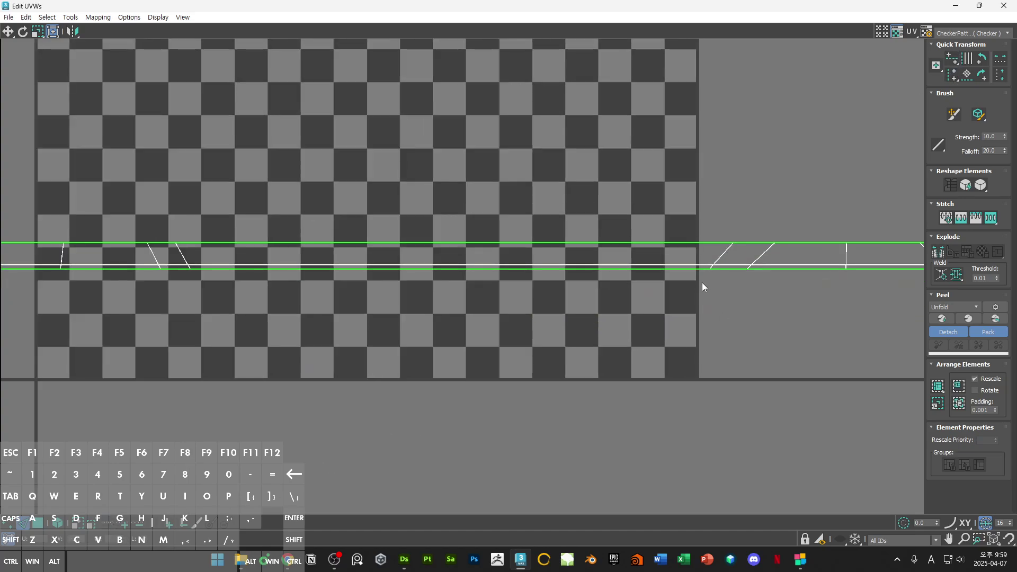
# Step: Select all the cross edges along the UV strip and align each of them vertically, squaring up the segments
pyautogui.click(731, 265)
pyautogui.click(153, 523)
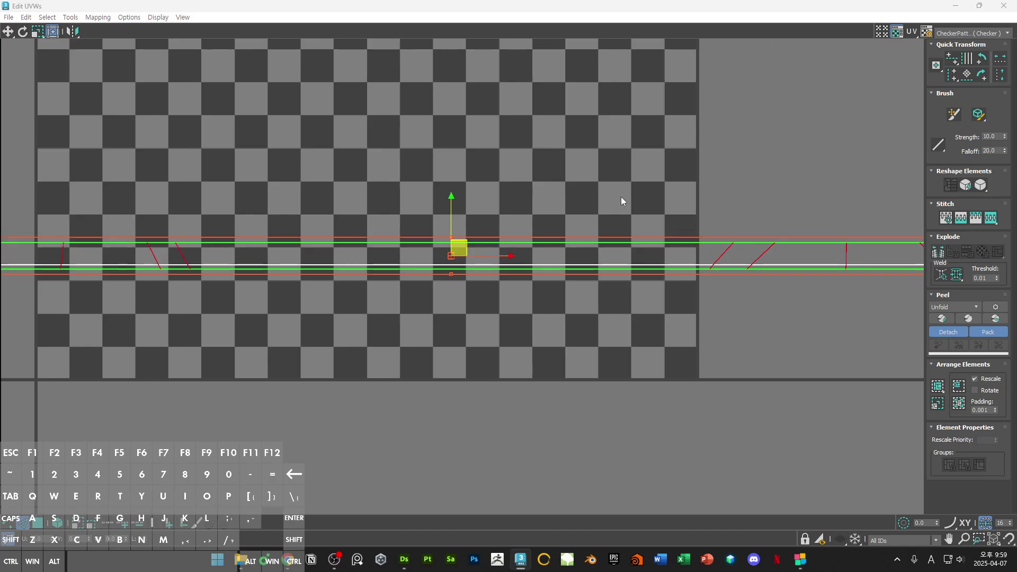
pyautogui.scroll(-5, 621, 196)
pyautogui.click(955, 76)
pyautogui.click(823, 132)
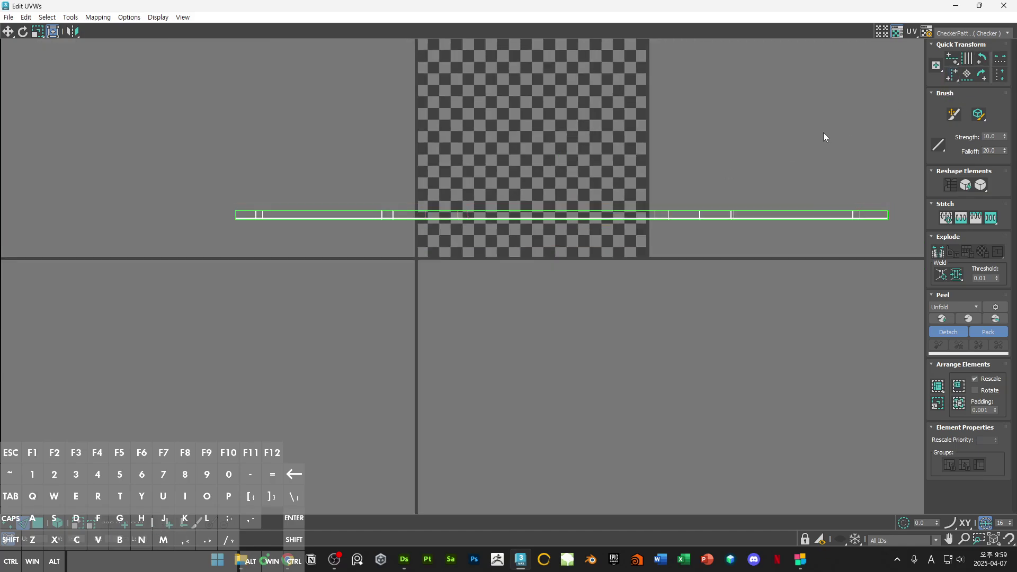
pyautogui.scroll(5, 736, 159)
pyautogui.scroll(3, 755, 195)
pyautogui.scroll(-5, 723, 201)
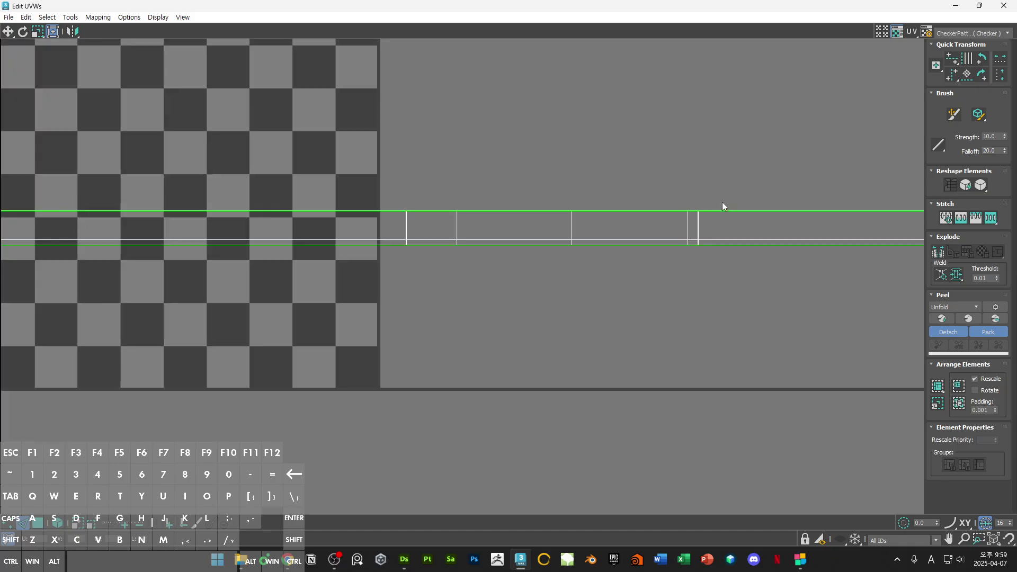
pyautogui.moveTo(721, 197); pyautogui.dragTo(727, 256, button='middle')
pyautogui.scroll(-3, 674, 269)
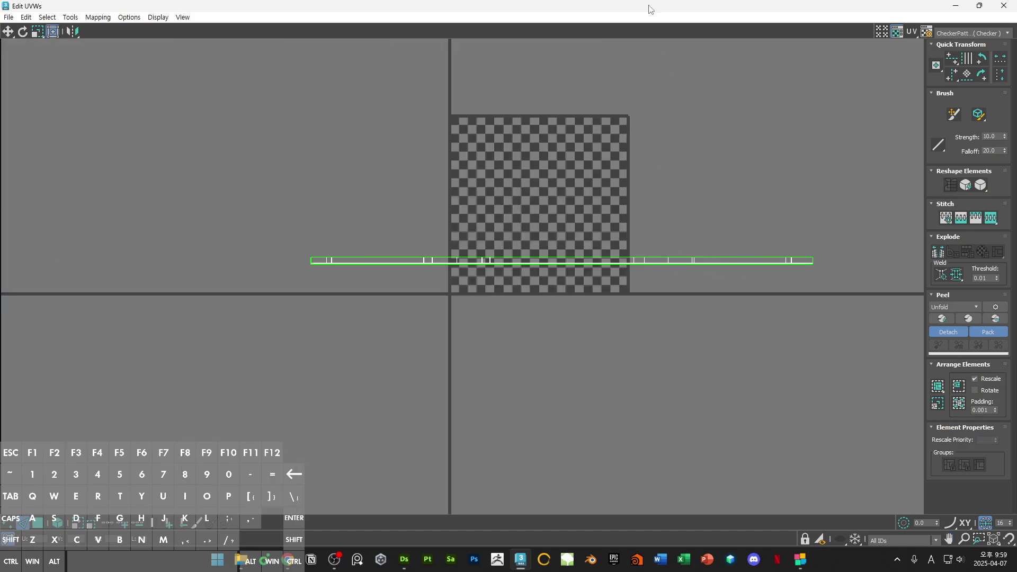
# Step: Shrink the UV editor so the model shows beside it, and set its background to the Map #15 normal bump texture
pyautogui.moveTo(657, 7); pyautogui.dragTo(324, 120)
pyautogui.keyDown('alt'); pyautogui.moveTo(628, 276); pyautogui.dragTo(582, 315, button='middle'); pyautogui.keyUp('alt')
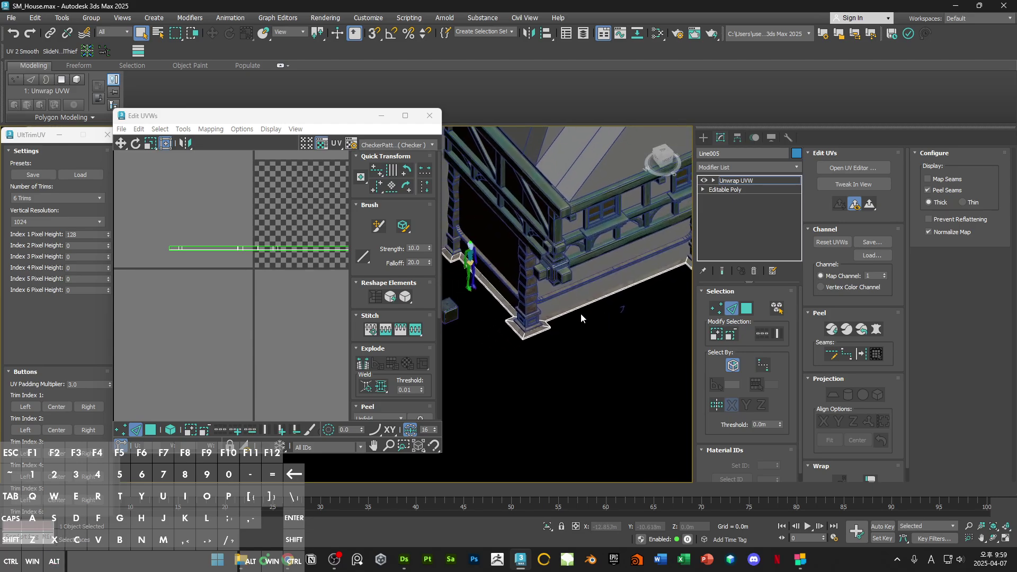
pyautogui.scroll(3, 581, 318)
pyautogui.click(410, 148)
pyautogui.click(411, 186)
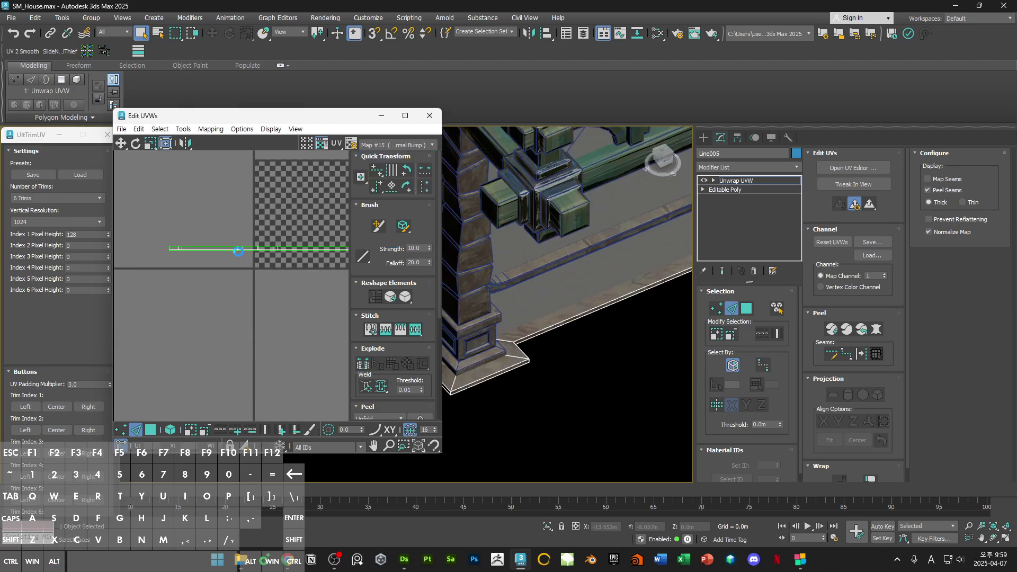
# Step: Select all polygons of the UV strip and move them up to the top edge of the stone texture
pyautogui.press('3')
pyautogui.moveTo(328, 283); pyautogui.dragTo(330, 287)
pyautogui.scroll(3, 208, 243)
pyautogui.moveTo(242, 243); pyautogui.dragTo(306, 155)
pyautogui.click(274, 208)
pyautogui.moveTo(275, 209); pyautogui.dragTo(254, 265, button='middle')
pyautogui.scroll(2, 534, 334)
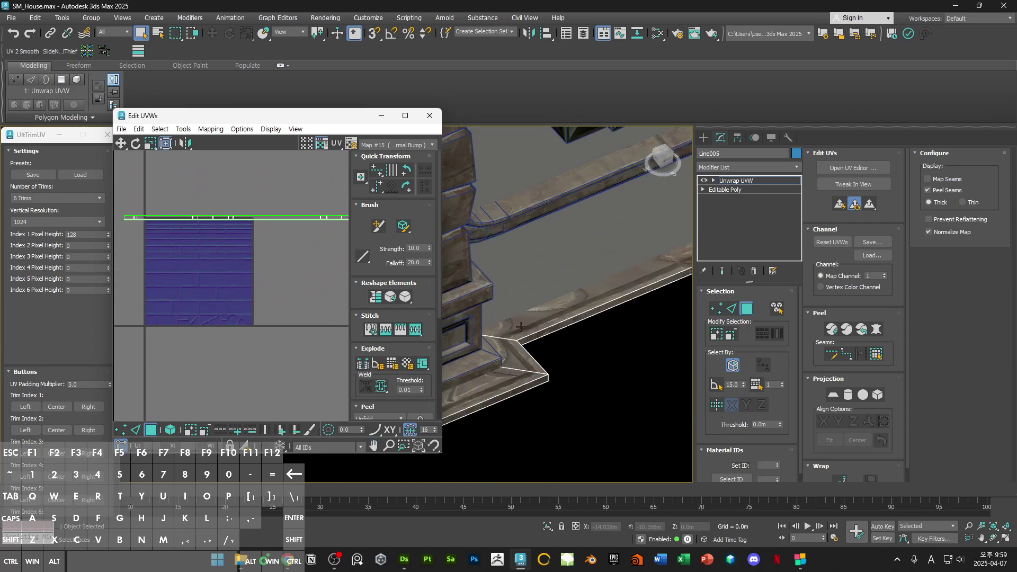
# Step: Select the small face beside the corner post and the front span to examine how the texture runs along the trim
pyautogui.click(524, 329)
pyautogui.click(531, 325)
pyautogui.keyDown('alt'); pyautogui.moveTo(531, 325); pyautogui.dragTo(507, 338, button='middle'); pyautogui.keyUp('alt')
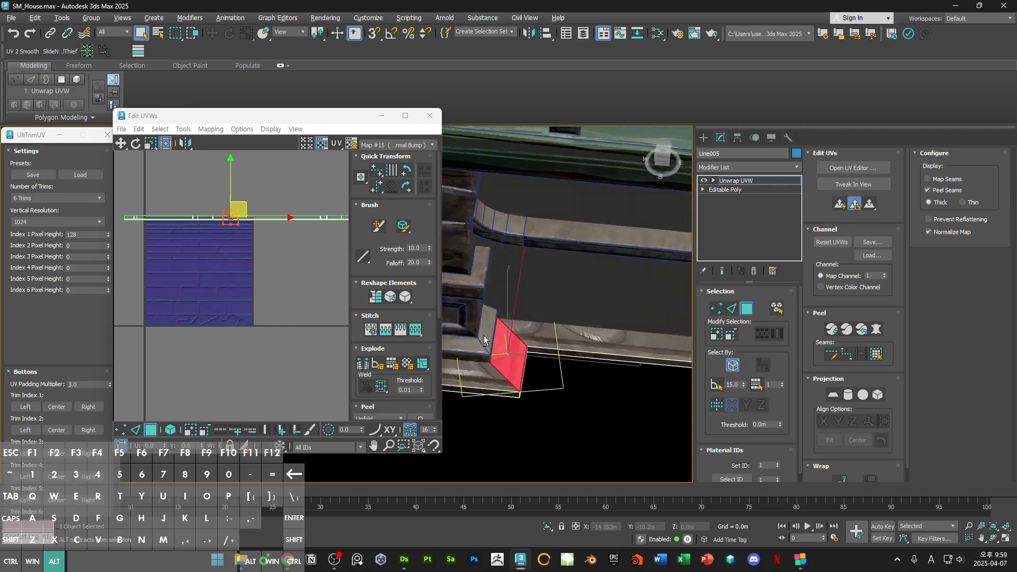
pyautogui.scroll(-3, 507, 338)
pyautogui.click(617, 365)
pyautogui.moveTo(617, 365); pyautogui.dragTo(534, 335, button='middle')
pyautogui.scroll(-3, 534, 335)
pyautogui.keyDown('alt'); pyautogui.moveTo(629, 356); pyautogui.dragTo(574, 313, button='middle'); pyautogui.keyUp('alt')
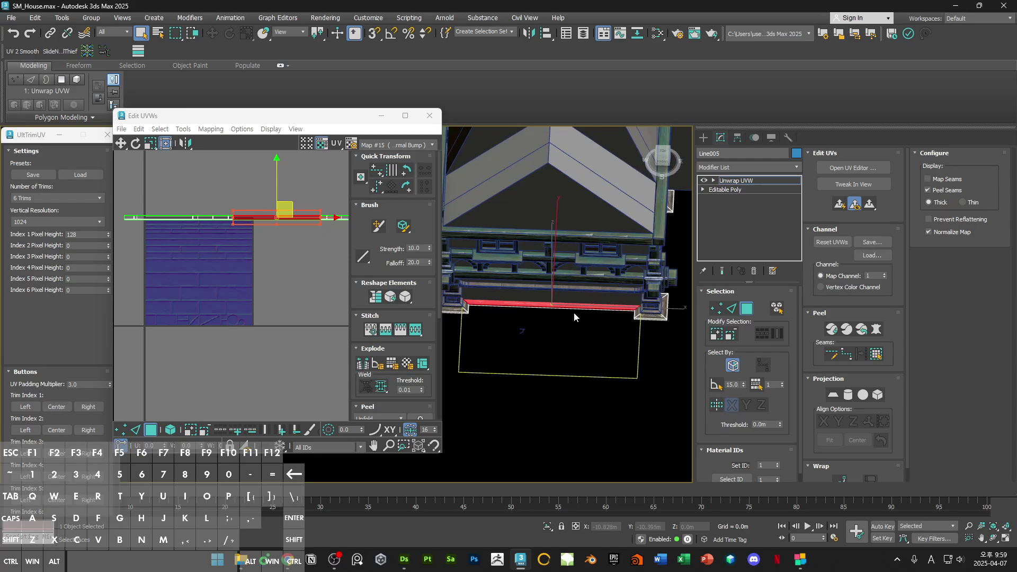
pyautogui.scroll(2, 276, 238)
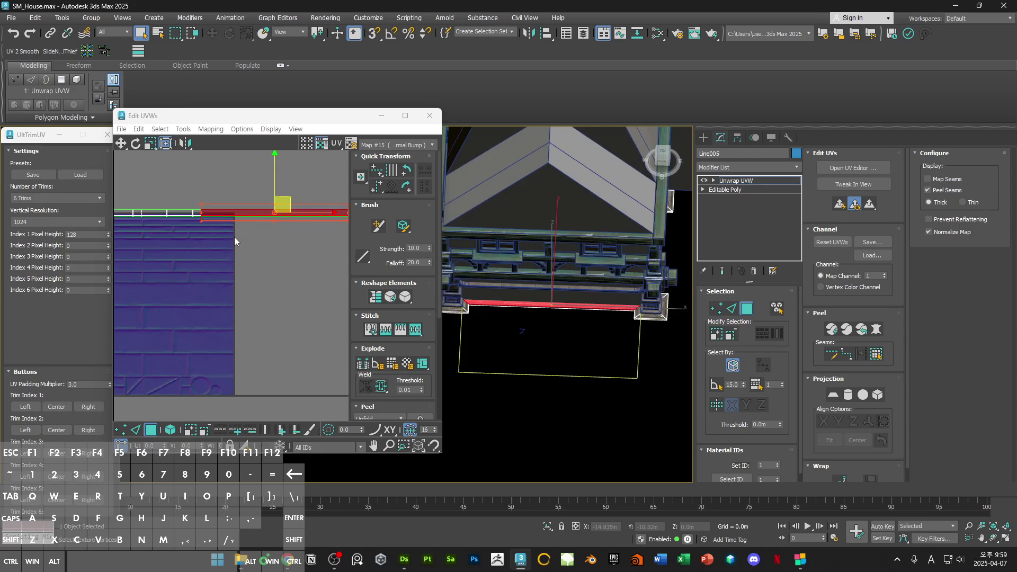
pyautogui.scroll(10, 642, 307)
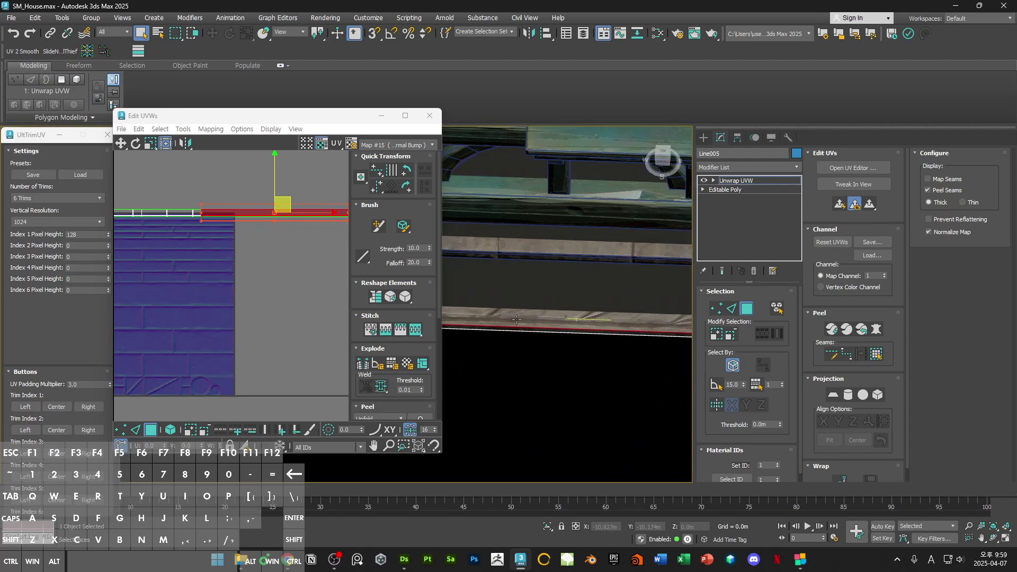
pyautogui.keyDown('alt'); pyautogui.moveTo(517, 319); pyautogui.dragTo(564, 312, button='middle'); pyautogui.keyUp('alt')
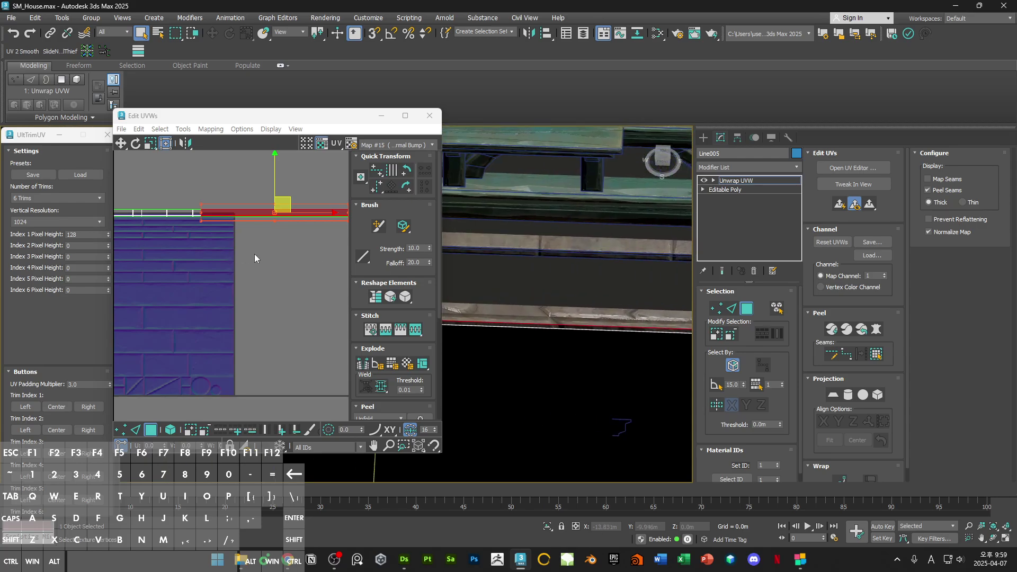
# Step: Move the entire UV strip clear above the stone texture and clear the selection
pyautogui.scroll(-4, 258, 243)
pyautogui.moveTo(275, 219); pyautogui.dragTo(242, 205)
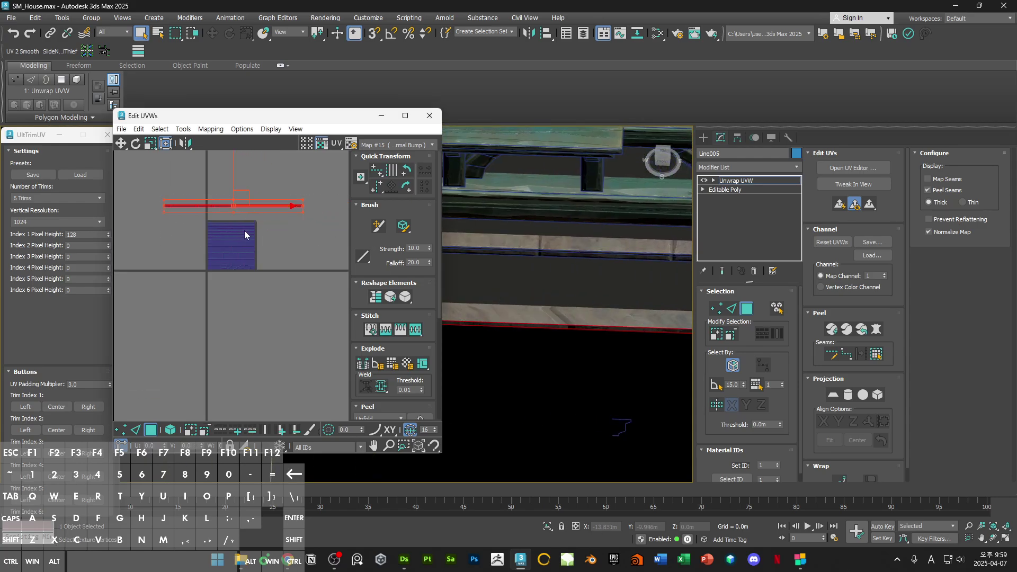
pyautogui.click(245, 231)
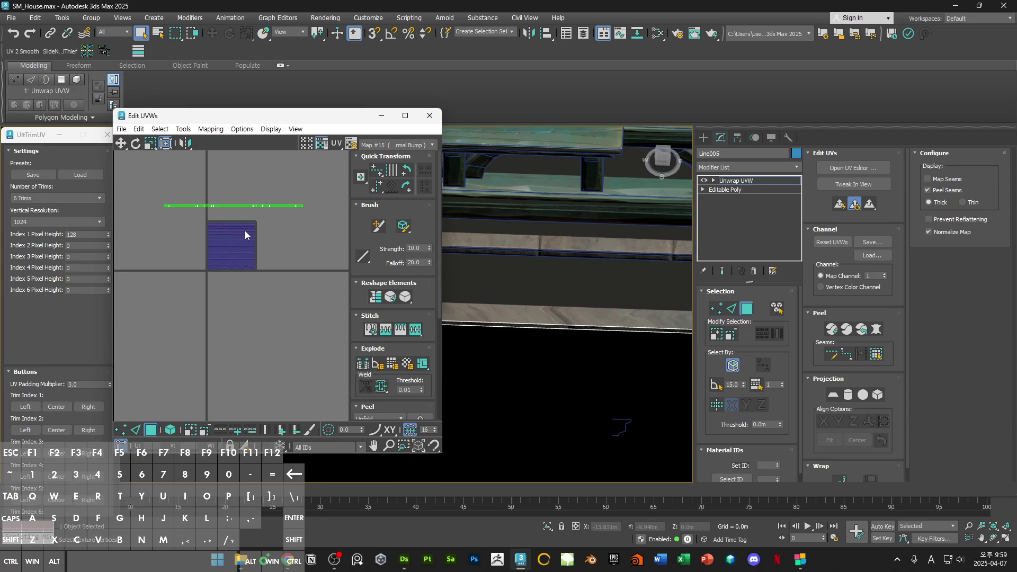
# Step: Break the front span's polygons off the UV strip and move them down onto a stone row in the texture's upper half
pyautogui.scroll(4, 240, 214)
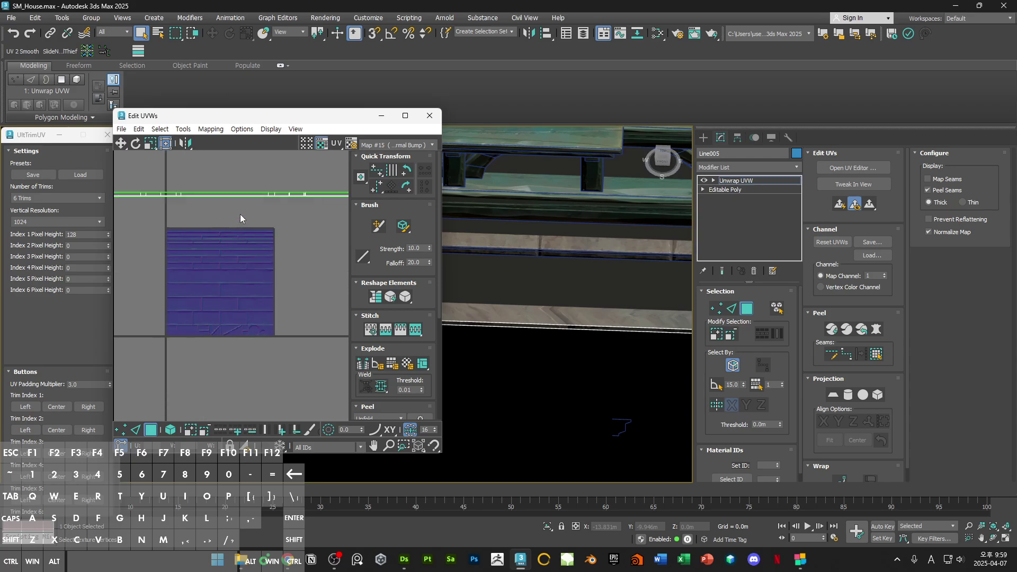
pyautogui.moveTo(240, 214); pyautogui.dragTo(232, 173)
pyautogui.scroll(-3, 568, 297)
pyautogui.keyDown('alt'); pyautogui.moveTo(567, 294); pyautogui.dragTo(538, 331, button='middle'); pyautogui.keyUp('alt')
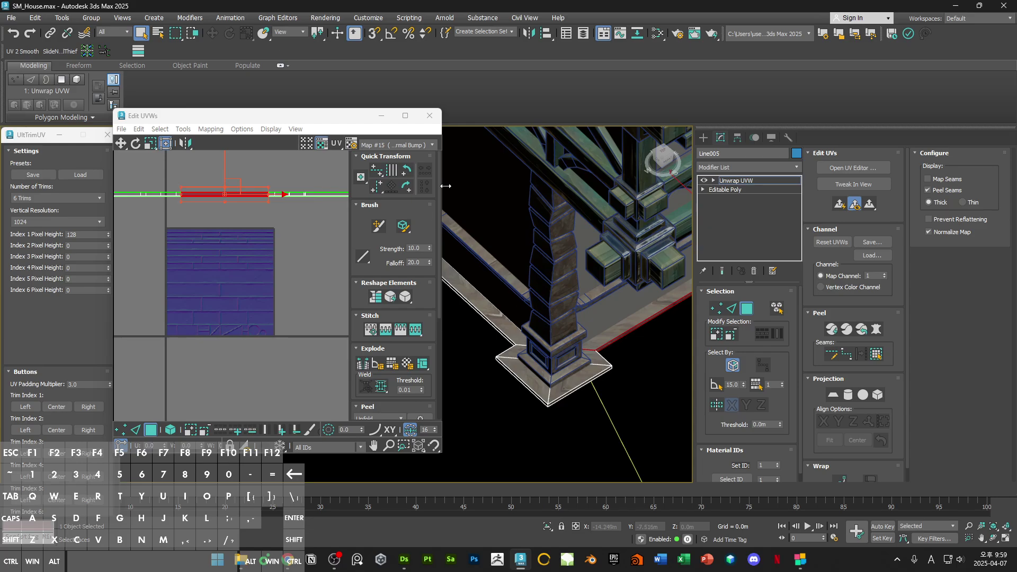
pyautogui.keyDown('alt'); pyautogui.moveTo(545, 297); pyautogui.dragTo(567, 321, button='middle'); pyautogui.keyUp('alt')
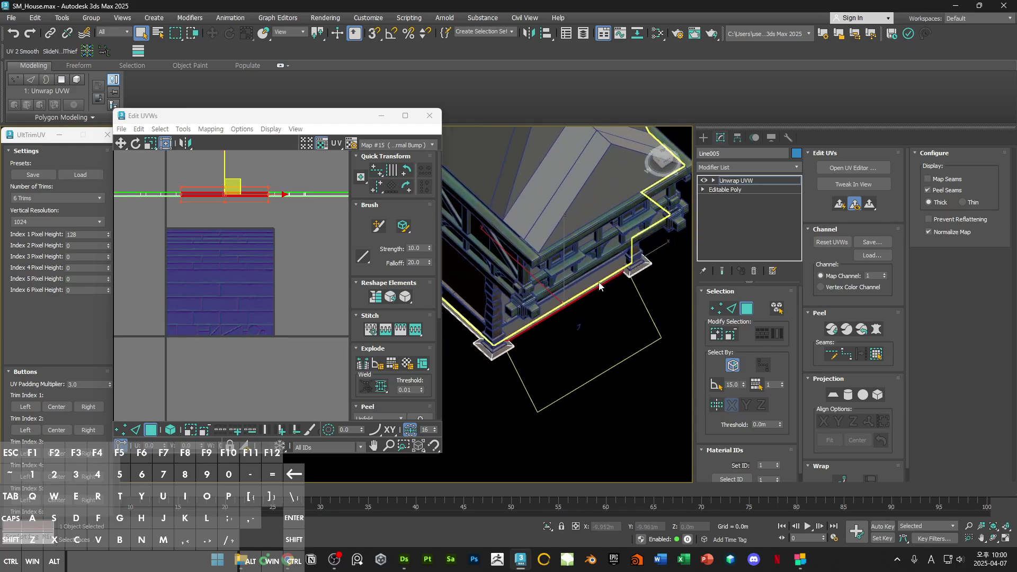
pyautogui.scroll(4, 467, 300)
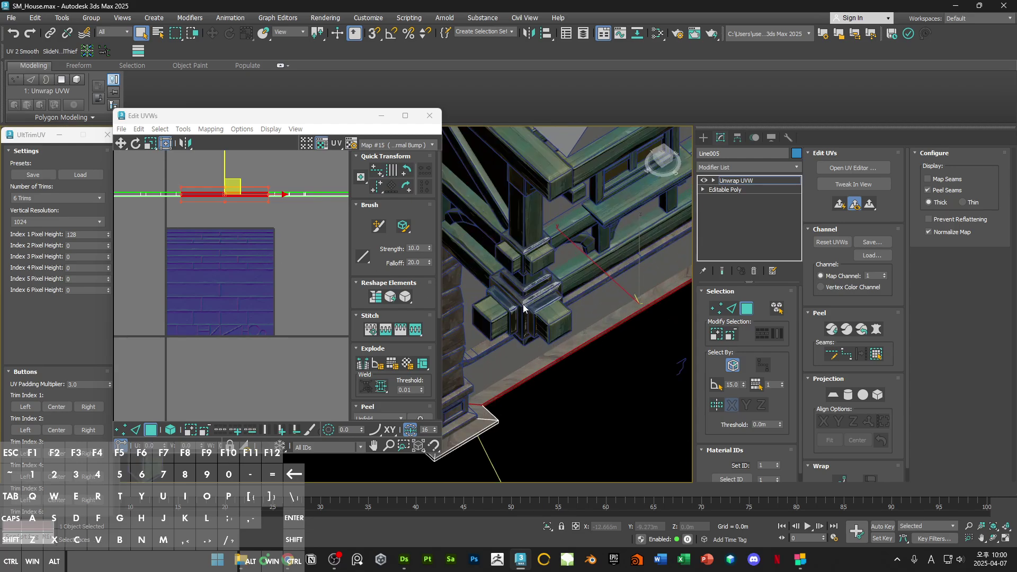
pyautogui.rightClick(225, 195)
pyautogui.click(209, 220)
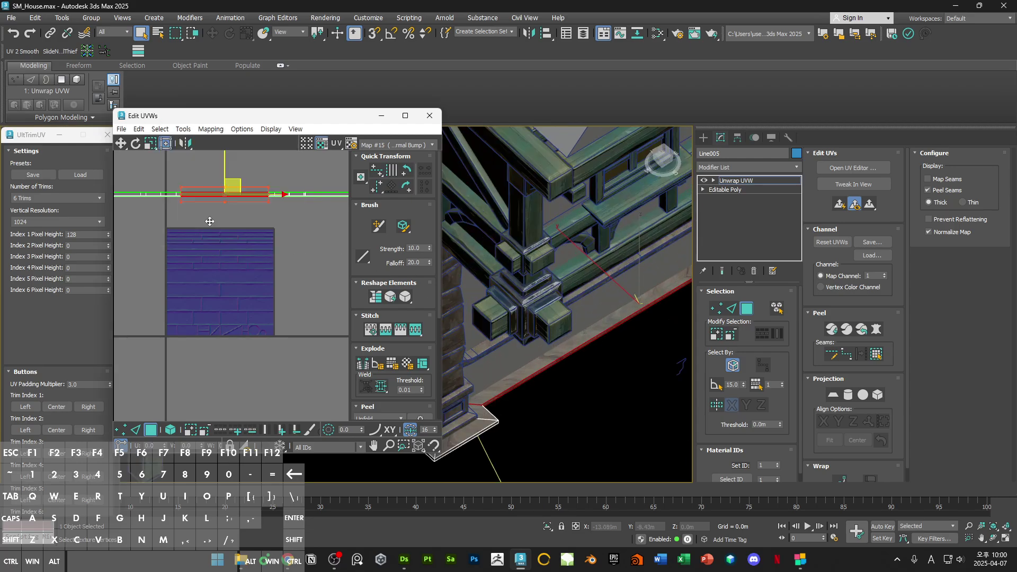
pyautogui.moveTo(228, 194); pyautogui.dragTo(225, 261)
# Step: Select the upper UV vertices of the detached front span and widen the perspective viewport to compare them with the model
pyautogui.scroll(2, 224, 263)
pyautogui.press('1')
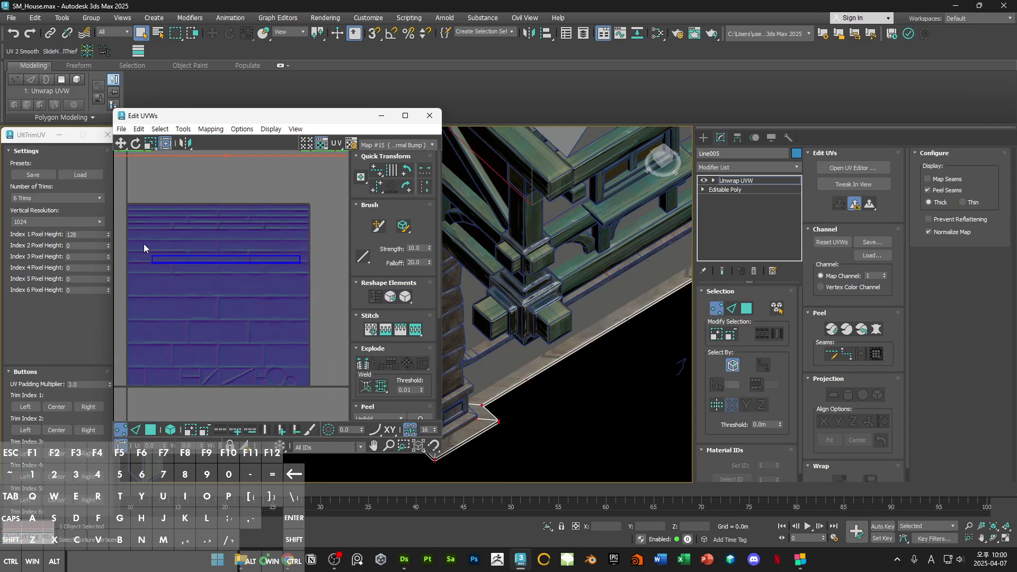
pyautogui.moveTo(318, 258); pyautogui.dragTo(317, 259)
pyautogui.keyDown('alt'); pyautogui.moveTo(624, 334); pyautogui.dragTo(540, 338, button='middle'); pyautogui.keyUp('alt')
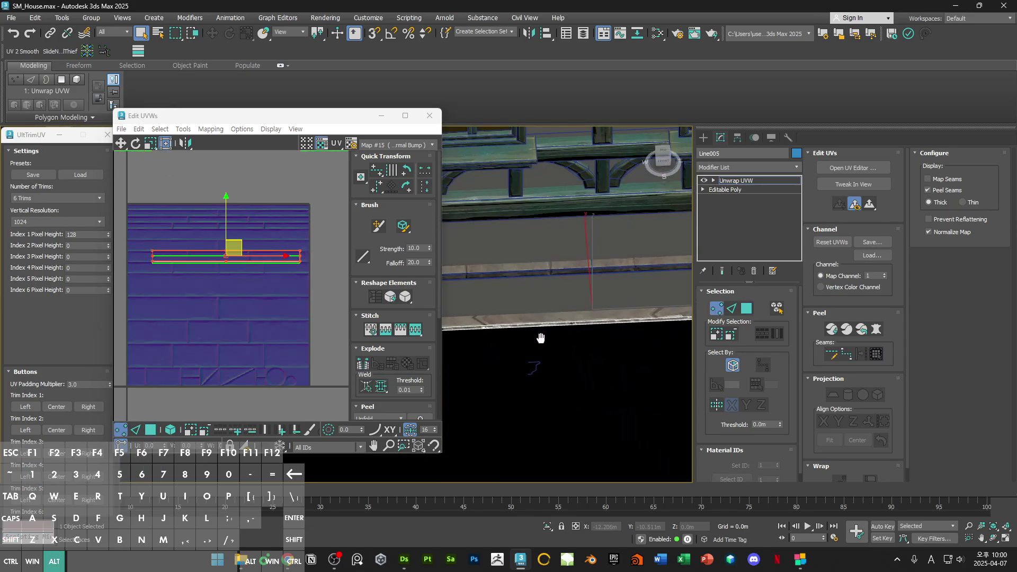
pyautogui.scroll(2, 323, 270)
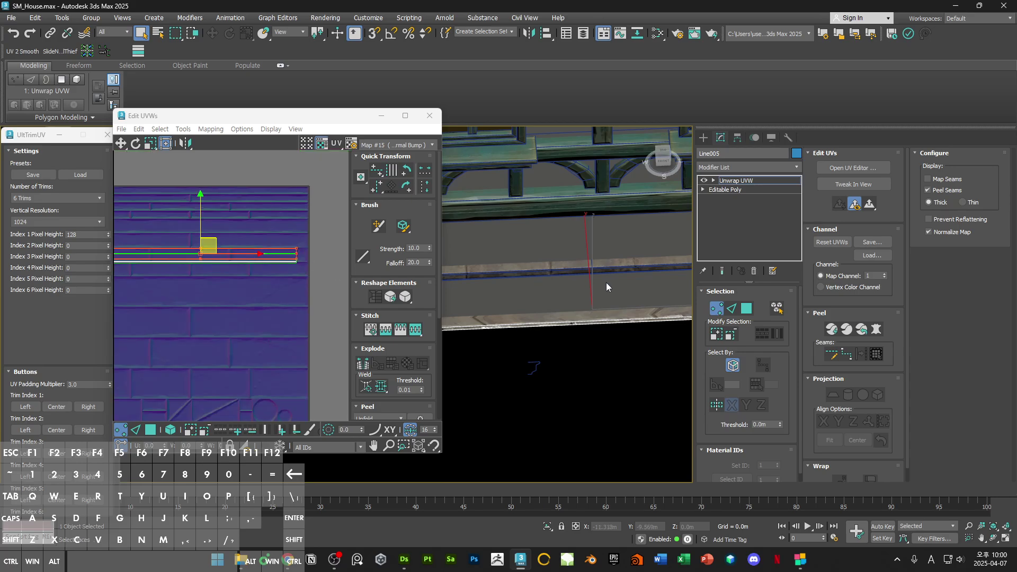
pyautogui.scroll(-3, 614, 291)
pyautogui.press('F3')
pyautogui.keyDown('alt'); pyautogui.moveTo(630, 298); pyautogui.dragTo(674, 316, button='middle'); pyautogui.keyUp('alt')
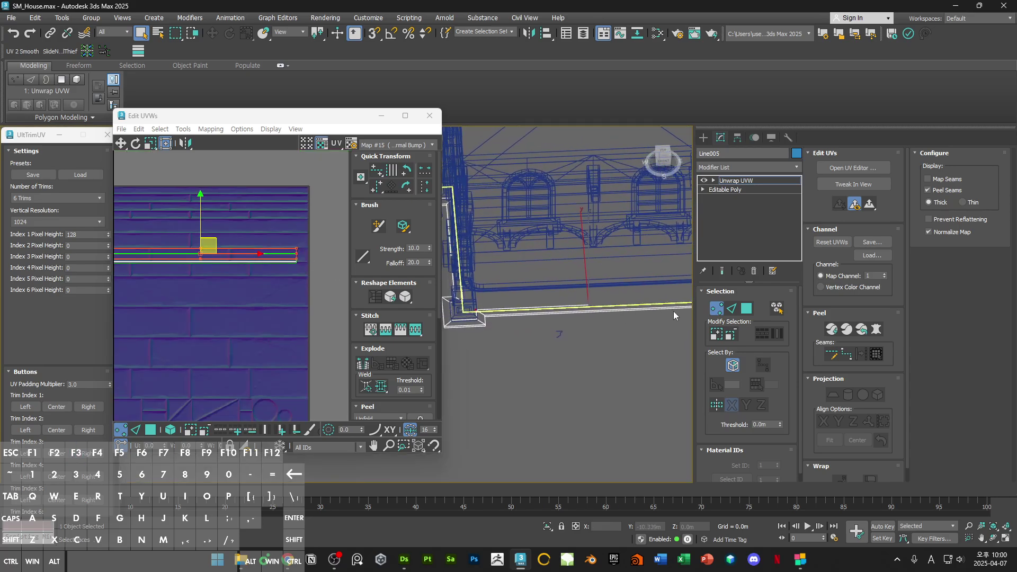
pyautogui.moveTo(693, 316); pyautogui.dragTo(797, 318)
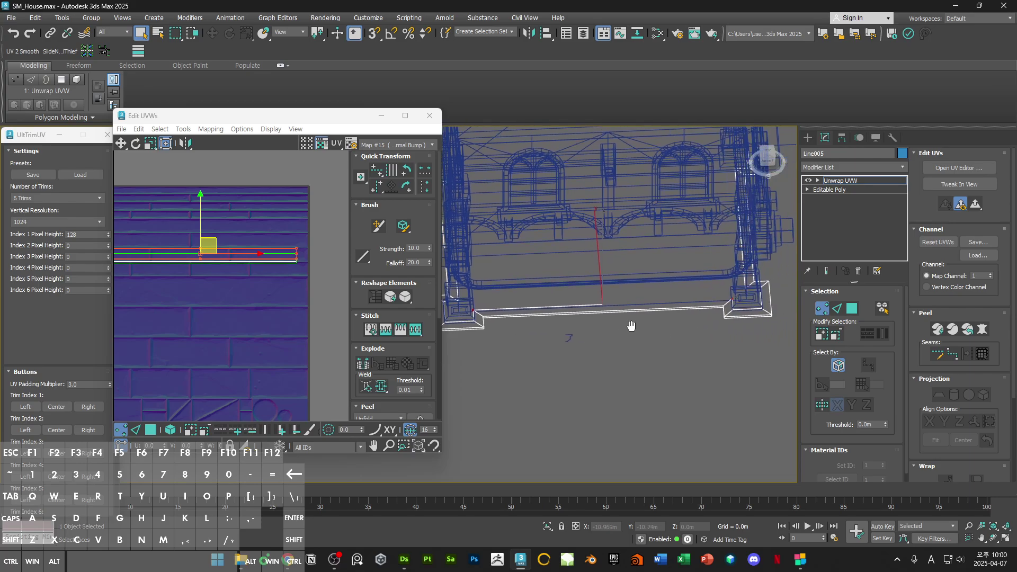
pyautogui.press('F3')
pyautogui.scroll(-3, 297, 262)
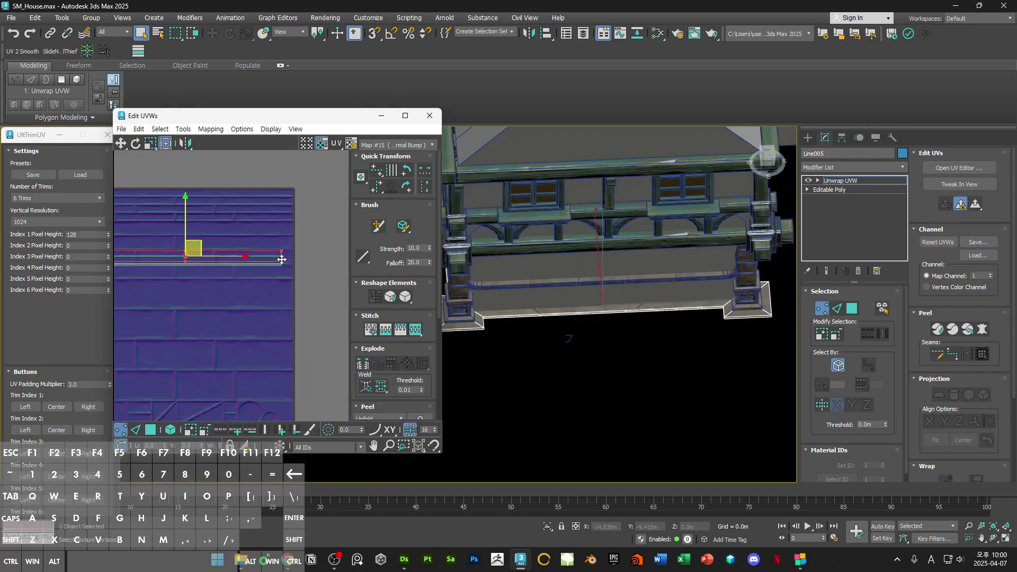
# Step: Scale the selected upper vertices outward horizontally so the front span's UV shell has slanted, mitred ends
pyautogui.scroll(-1, 309, 259)
pyautogui.scroll(2, 316, 252)
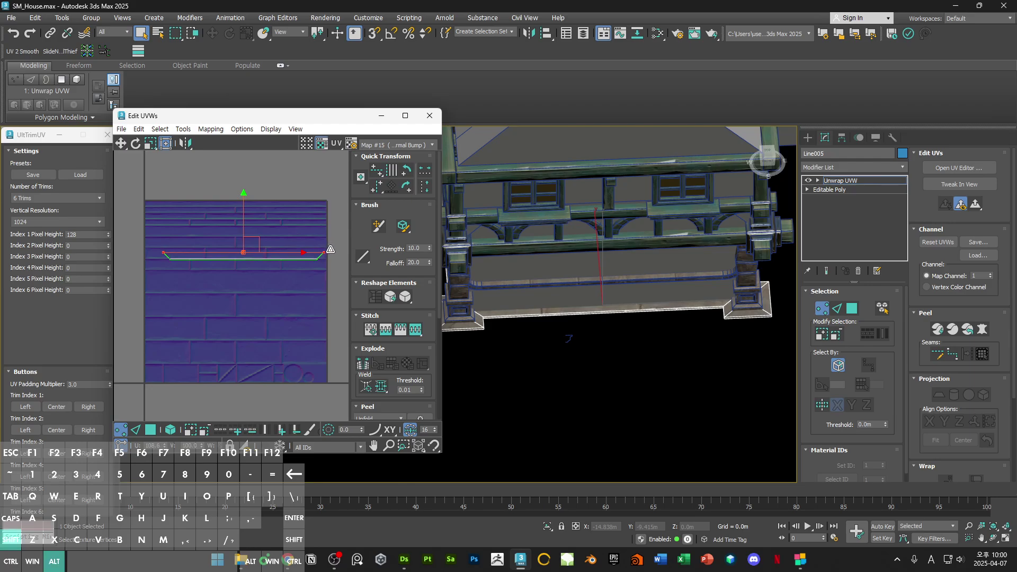
pyautogui.moveTo(330, 249); pyautogui.dragTo(323, 252)
pyautogui.keyDown('alt'); pyautogui.keyDown('shift'); pyautogui.moveTo(330, 248); pyautogui.dragTo(330, 249); pyautogui.keyUp('shift'); pyautogui.keyUp('alt')
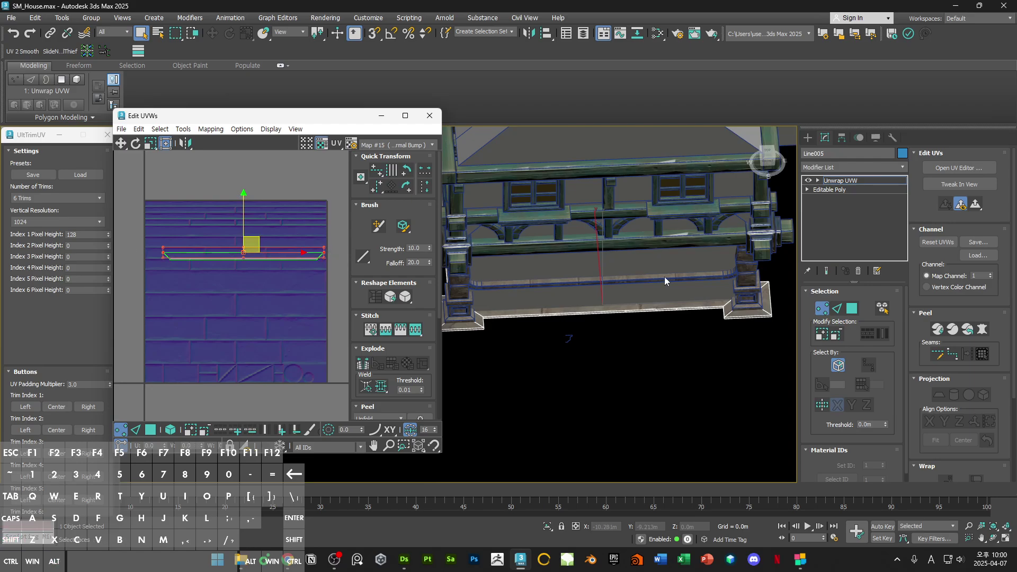
# Step: Fine-tune the horizontal spread of the front span's upper UV vertices while checking the stone texture up close on the model
pyautogui.keyDown('alt'); pyautogui.moveTo(664, 276); pyautogui.dragTo(721, 313, button='middle'); pyautogui.keyUp('alt')
pyautogui.scroll(5, 656, 307)
pyautogui.keyDown('alt'); pyautogui.moveTo(622, 305); pyautogui.dragTo(489, 270, button='middle'); pyautogui.keyUp('alt')
pyautogui.scroll(3, 316, 255)
pyautogui.moveTo(317, 256); pyautogui.dragTo(261, 263, button='middle')
pyautogui.scroll(2, 262, 263)
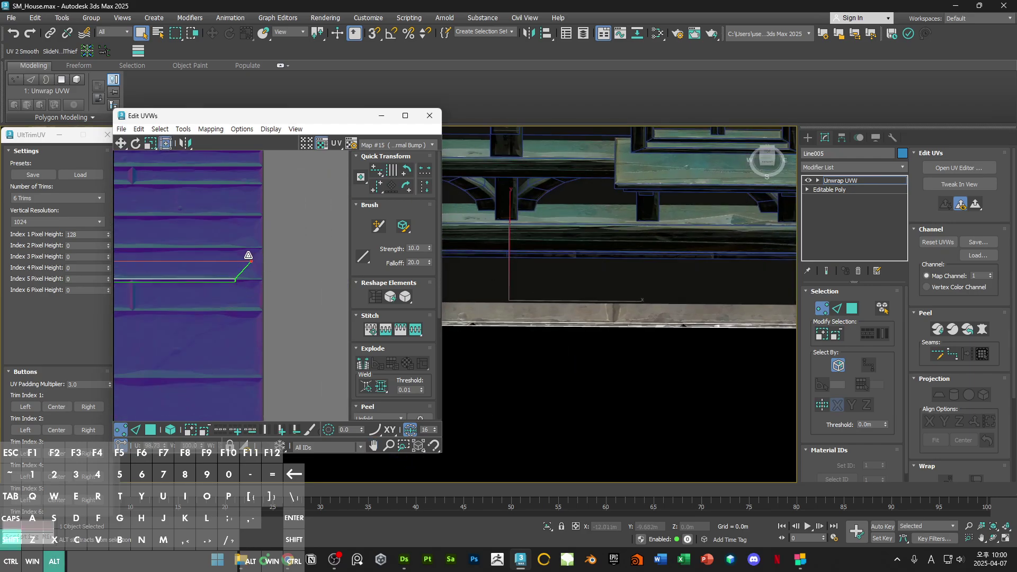
pyautogui.scroll(-5, 581, 308)
pyautogui.keyDown('alt'); pyautogui.moveTo(581, 308); pyautogui.dragTo(684, 307, button='middle'); pyautogui.keyUp('alt')
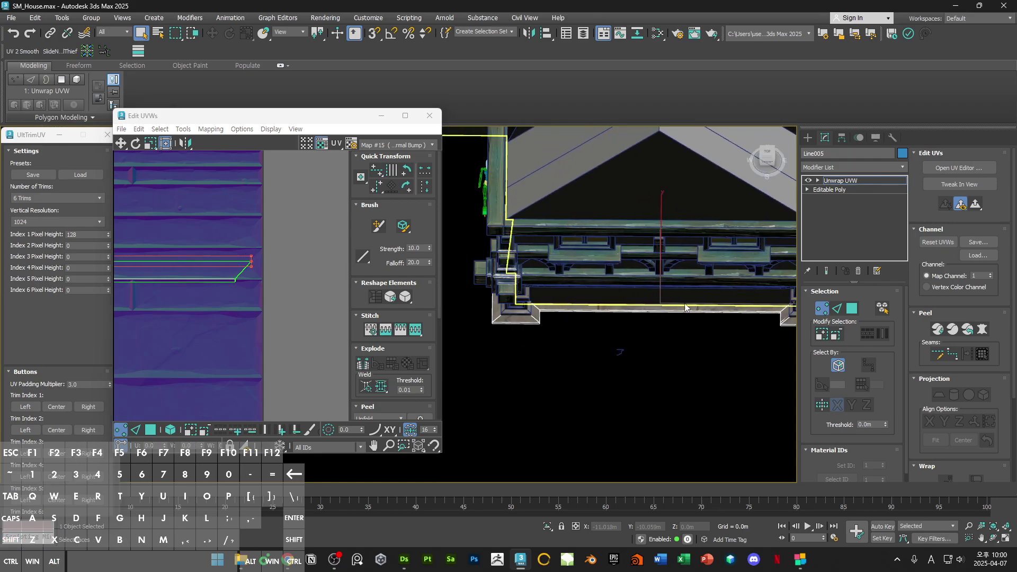
# Step: Clear the vertex selection and return to polygon selection on the trim's UVs
pyautogui.click(609, 310)
pyautogui.click(216, 324)
pyautogui.scroll(-3, 213, 264)
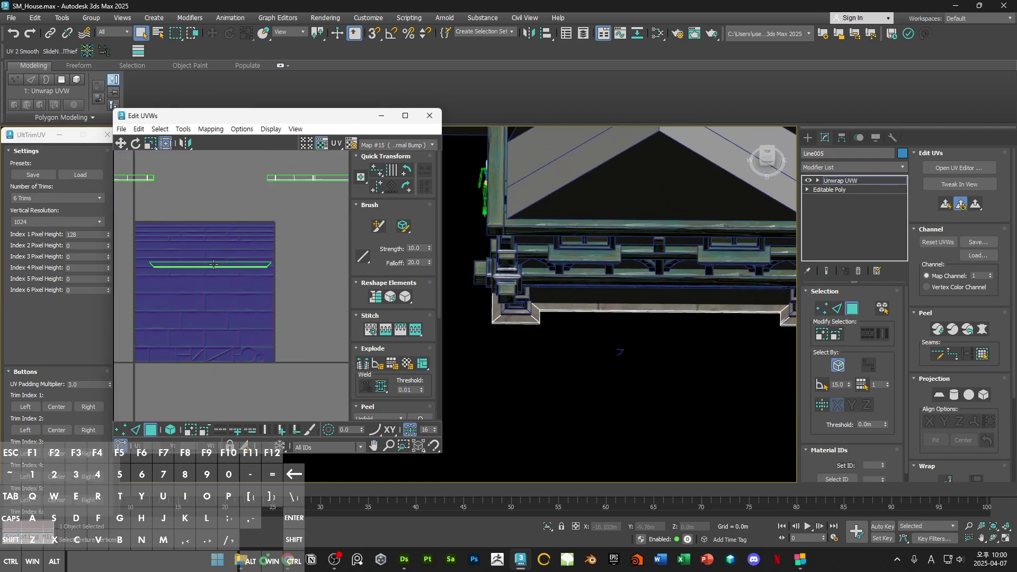
# Step: Select the front span's UV shell and stretch it vertically to about the height of the stone band in the texture
pyautogui.click(213, 264)
pyautogui.scroll(2, 262, 265)
pyautogui.scroll(2, 282, 249)
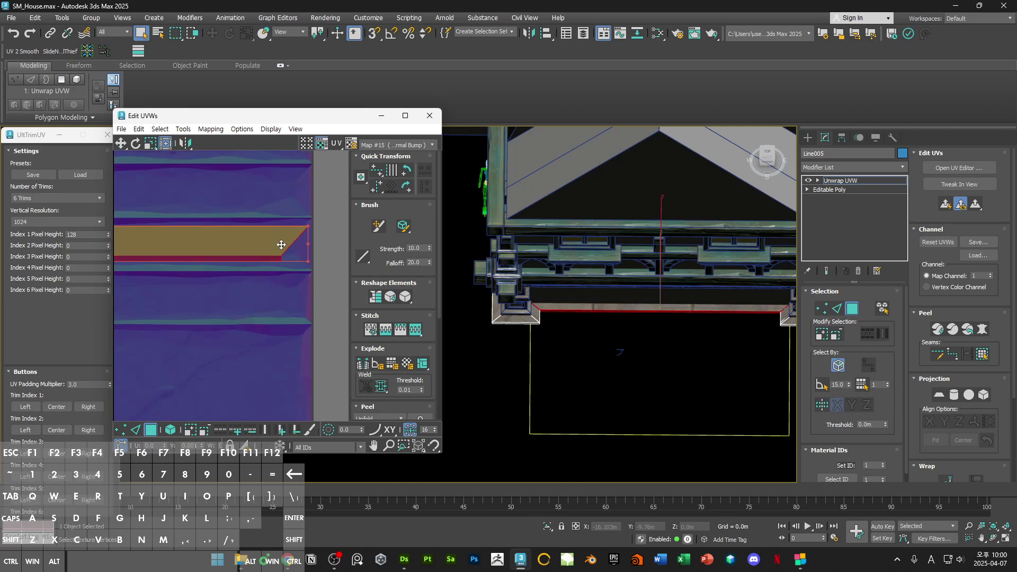
pyautogui.moveTo(308, 261); pyautogui.dragTo(303, 284)
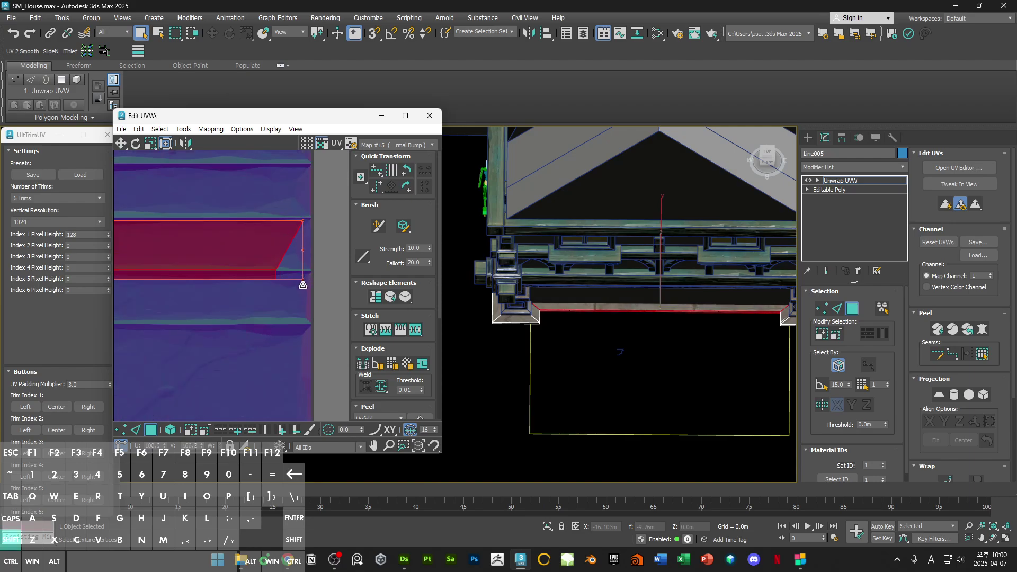
# Step: Move the front span's lowest UV edge up inside the stone band and check the lip's texture on the model without edge lines
pyautogui.press('2')
pyautogui.click(260, 279)
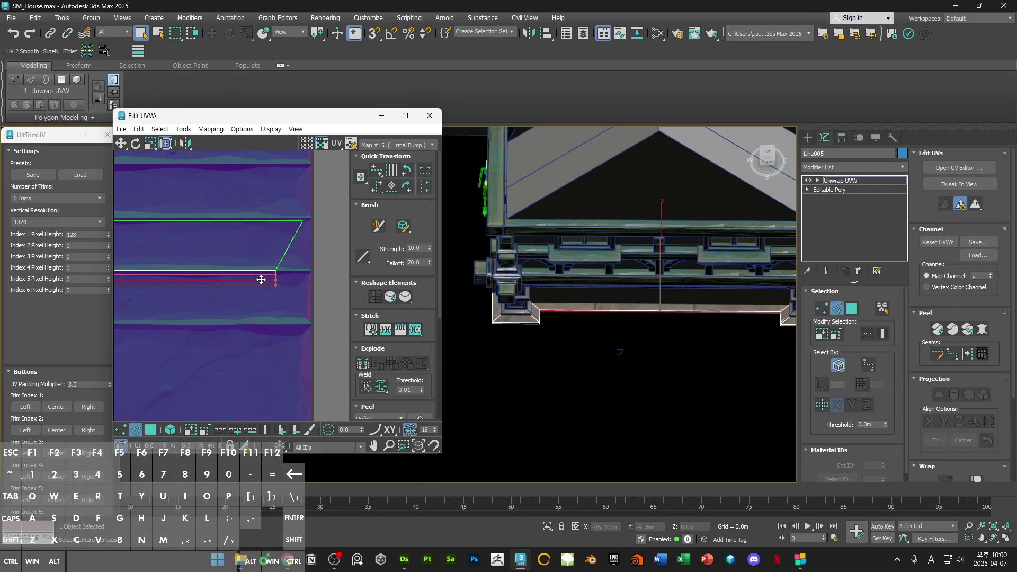
pyautogui.keyDown('shift'); pyautogui.moveTo(260, 264); pyautogui.dragTo(260, 260); pyautogui.keyUp('shift')
pyautogui.scroll(5, 668, 314)
pyautogui.moveTo(662, 318)
pyautogui.keyDown('alt'); pyautogui.mouseDown(button='middle')
pyautogui.moveTo(703, 300)
pyautogui.moveTo(673, 306)
pyautogui.mouseUp(button='middle'); pyautogui.keyUp('alt')
pyautogui.scroll(3, 675, 312)
pyautogui.press('F4')
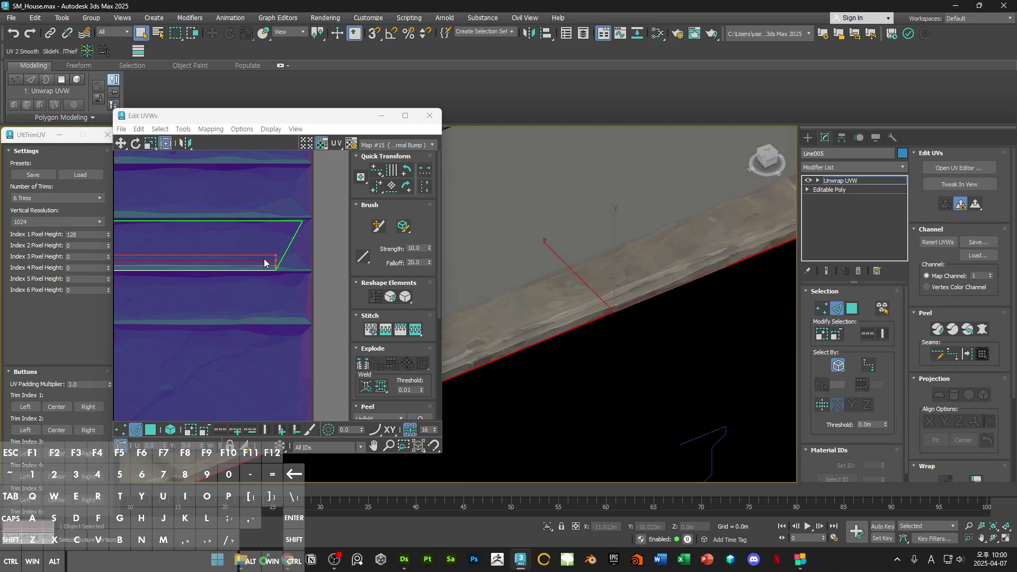
# Step: Reselect the front span's whole UV shell and adjust its position and height so it fills the stone band
pyautogui.scroll(-5, 265, 251)
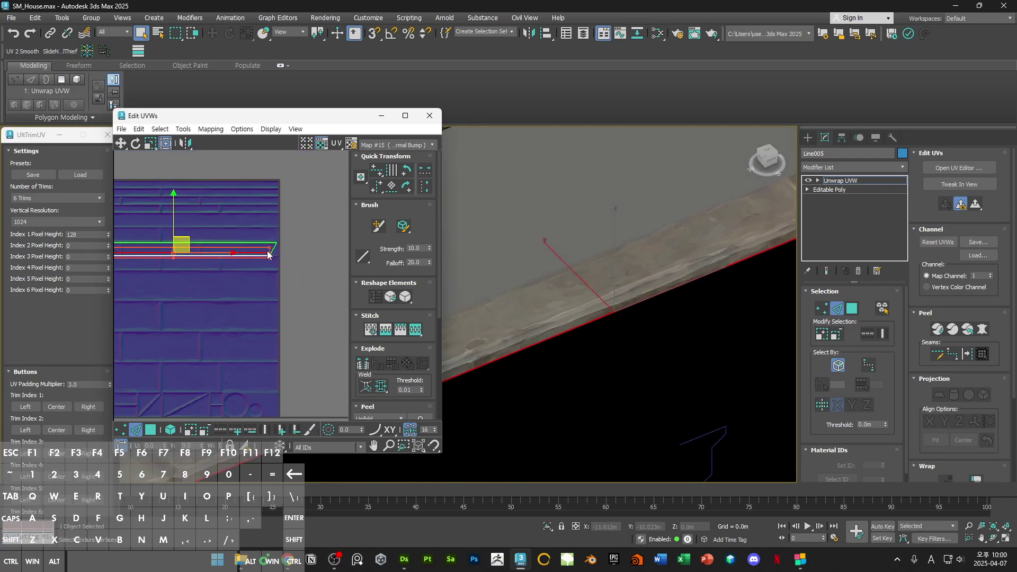
pyautogui.press('3')
pyautogui.scroll(8, 268, 249)
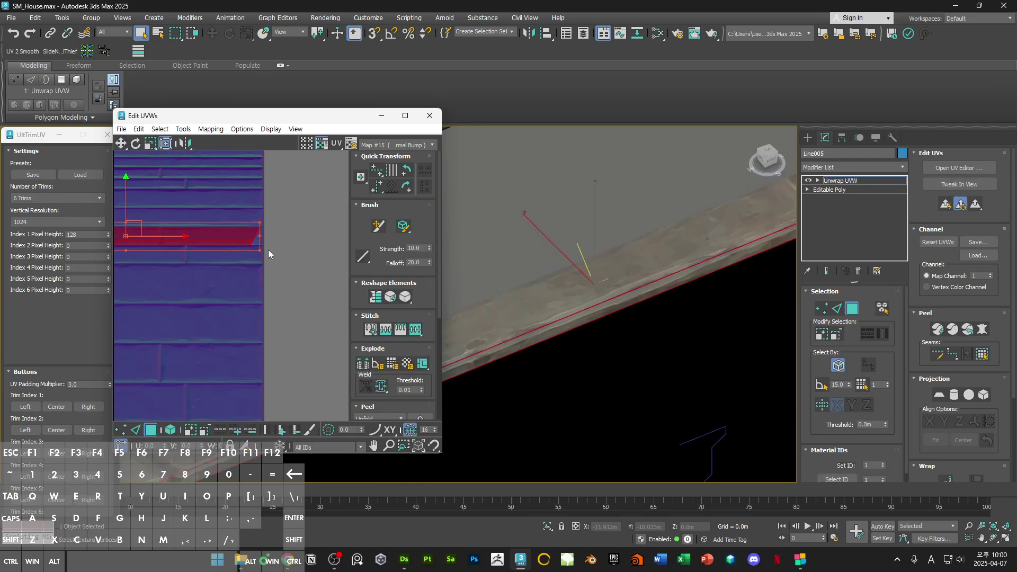
pyautogui.keyDown('shift'); pyautogui.moveTo(252, 241); pyautogui.dragTo(254, 241); pyautogui.keyUp('shift')
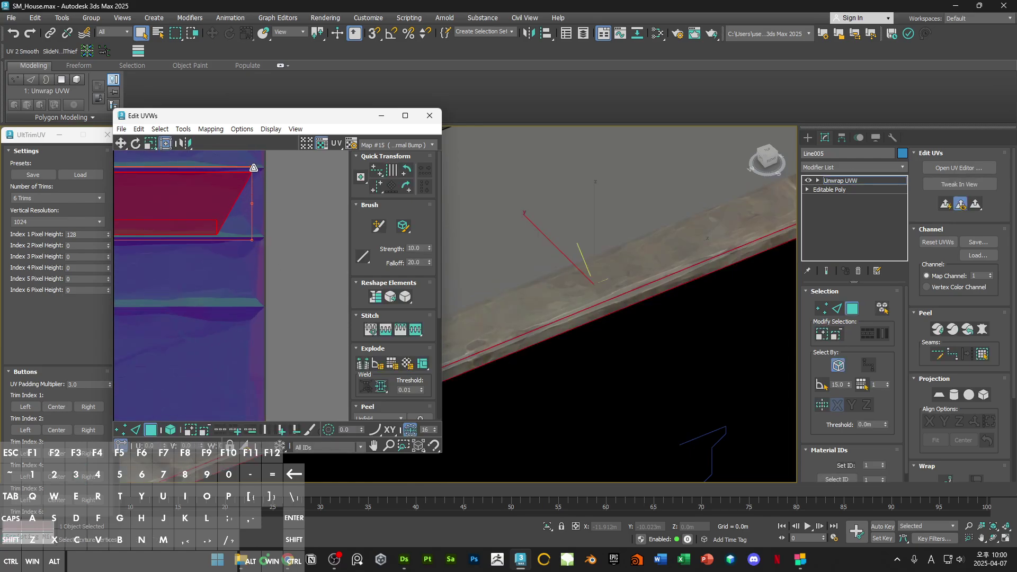
pyautogui.moveTo(252, 165); pyautogui.dragTo(252, 158)
# Step: Stretch the front span's UV shell horizontally beyond the texture tile and show the texture tiled in the UV editor
pyautogui.keyDown('alt'); pyautogui.moveTo(609, 265); pyautogui.dragTo(655, 236, button='middle'); pyautogui.keyUp('alt')
pyautogui.scroll(-8, 225, 222)
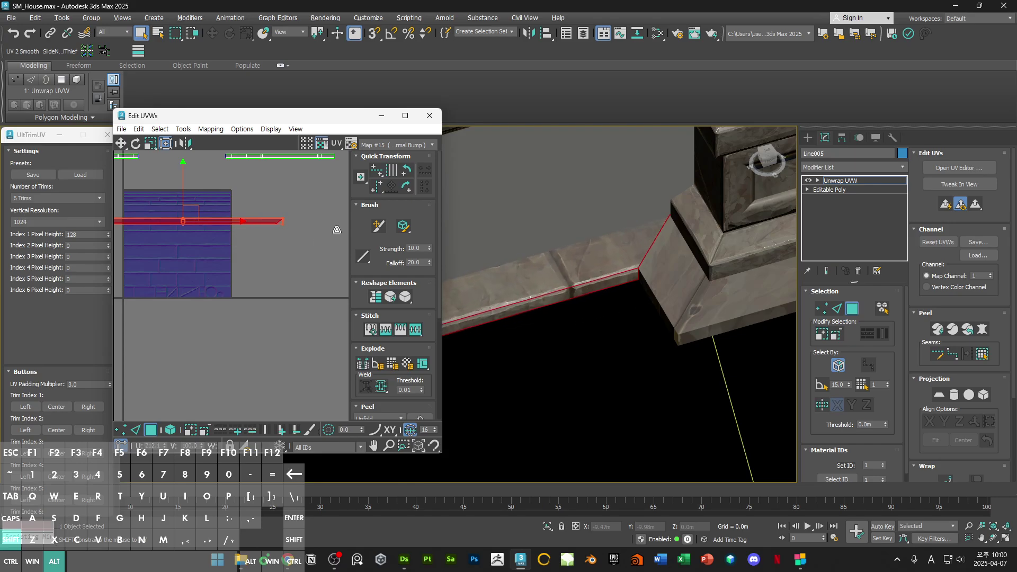
pyautogui.moveTo(222, 231); pyautogui.dragTo(355, 230, button='middle')
pyautogui.scroll(4, 236, 228)
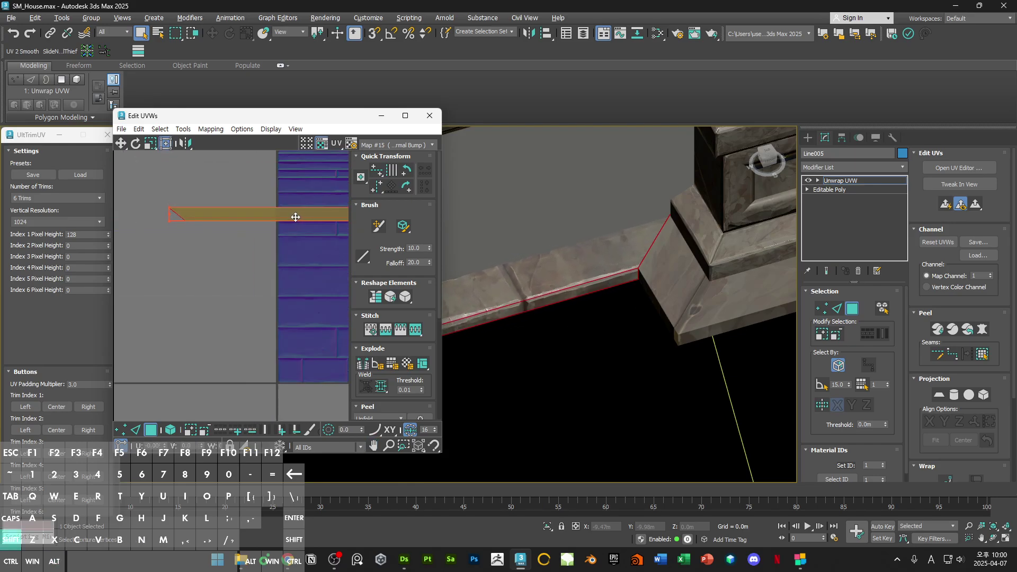
pyautogui.keyDown('shift'); pyautogui.moveTo(235, 216); pyautogui.dragTo(231, 215); pyautogui.keyUp('shift')
pyautogui.scroll(-8, 643, 302)
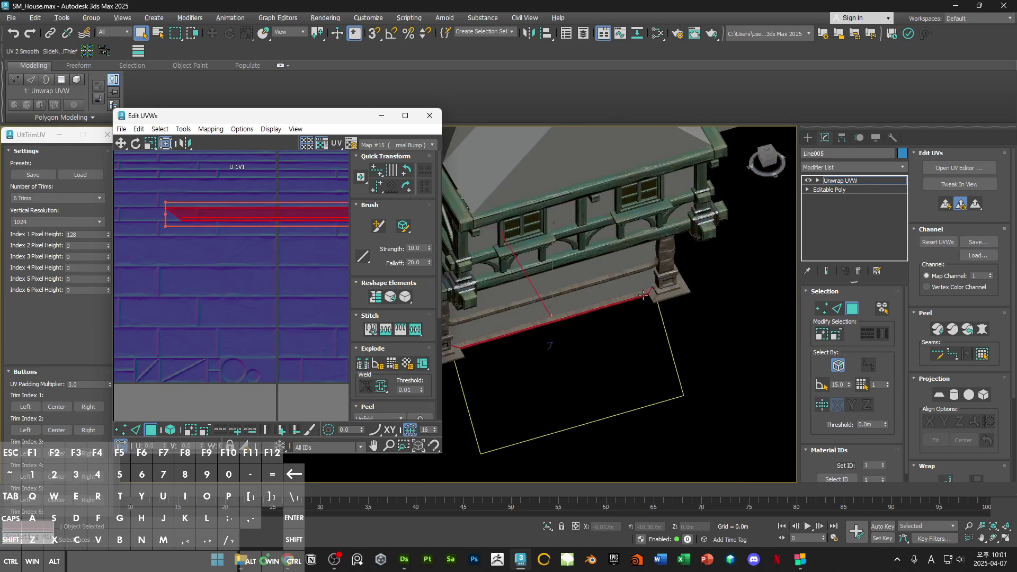
# Step: Examine the stone texture where the front span meets the pillar base, from several angles and up close
pyautogui.keyDown('alt'); pyautogui.moveTo(636, 315); pyautogui.dragTo(579, 332, button='middle'); pyautogui.keyUp('alt')
pyautogui.click(579, 332)
pyautogui.moveTo(476, 327); pyautogui.dragTo(548, 385, button='middle')
pyautogui.scroll(8, 534, 312)
pyautogui.click(574, 300)
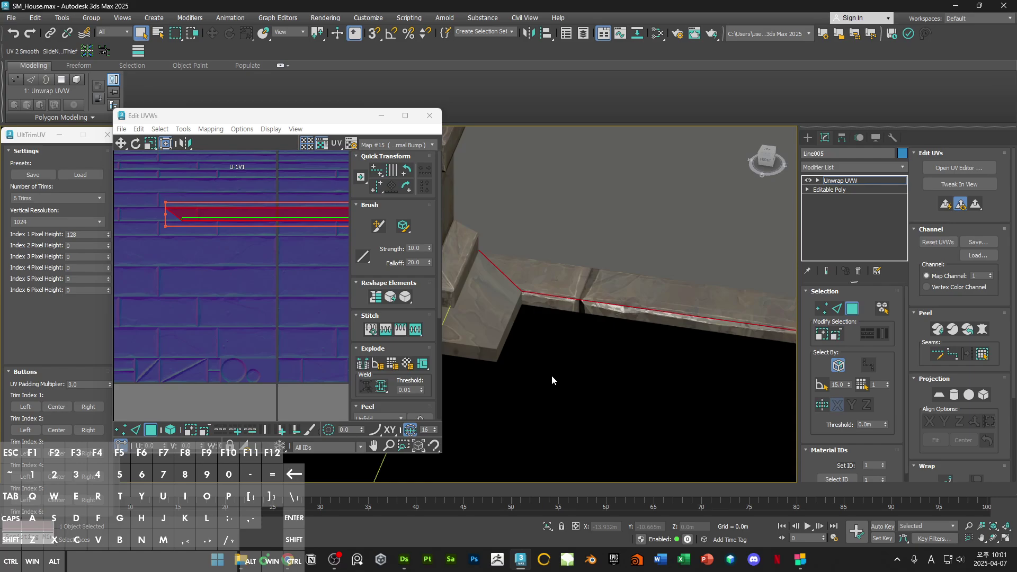
pyautogui.click(552, 377)
pyautogui.scroll(4, 512, 284)
pyautogui.click(508, 278)
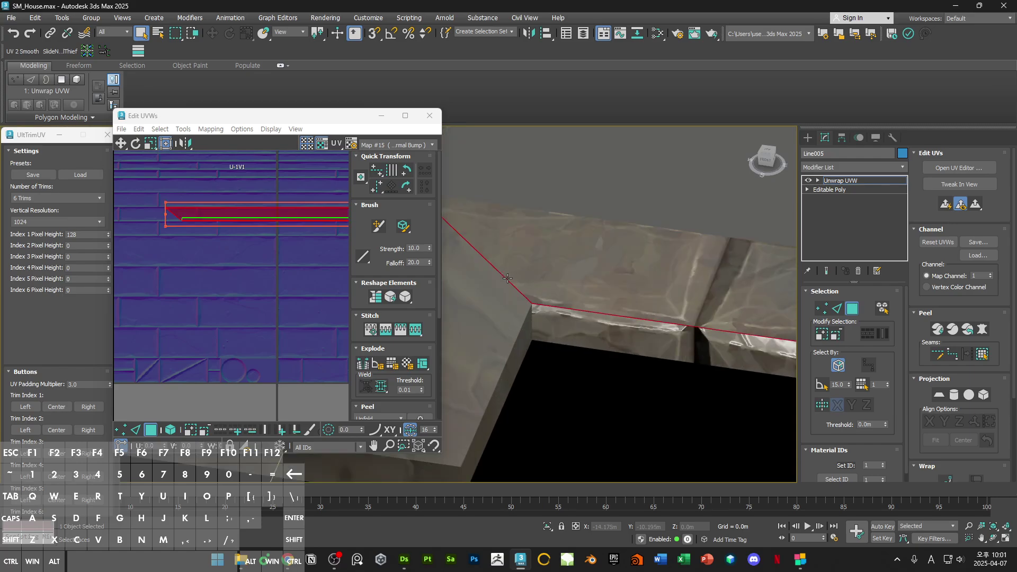
pyautogui.press('2')
pyautogui.click(533, 328)
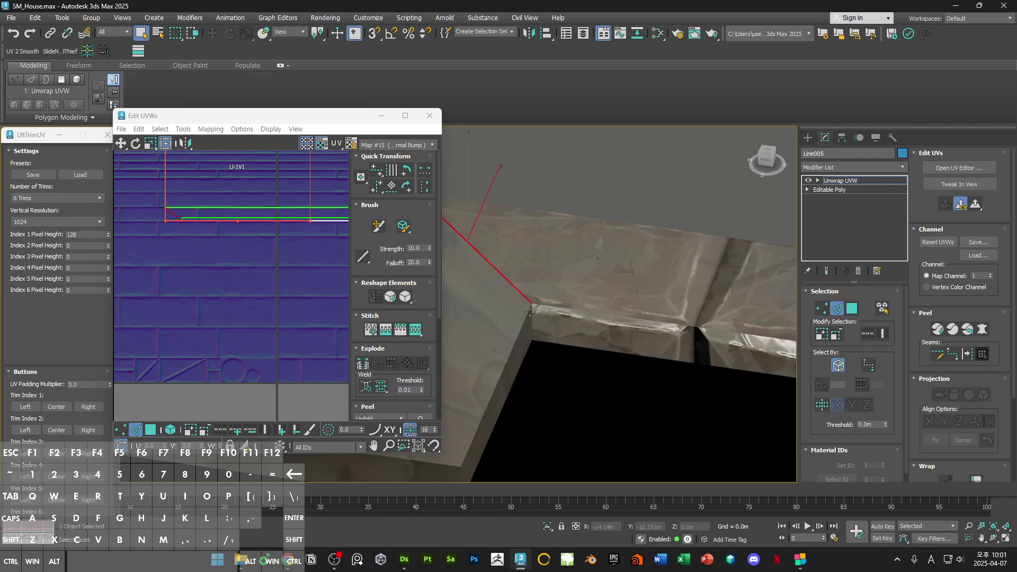
pyautogui.keyDown('alt'); pyautogui.moveTo(522, 297); pyautogui.dragTo(522, 216, button='middle'); pyautogui.keyUp('alt')
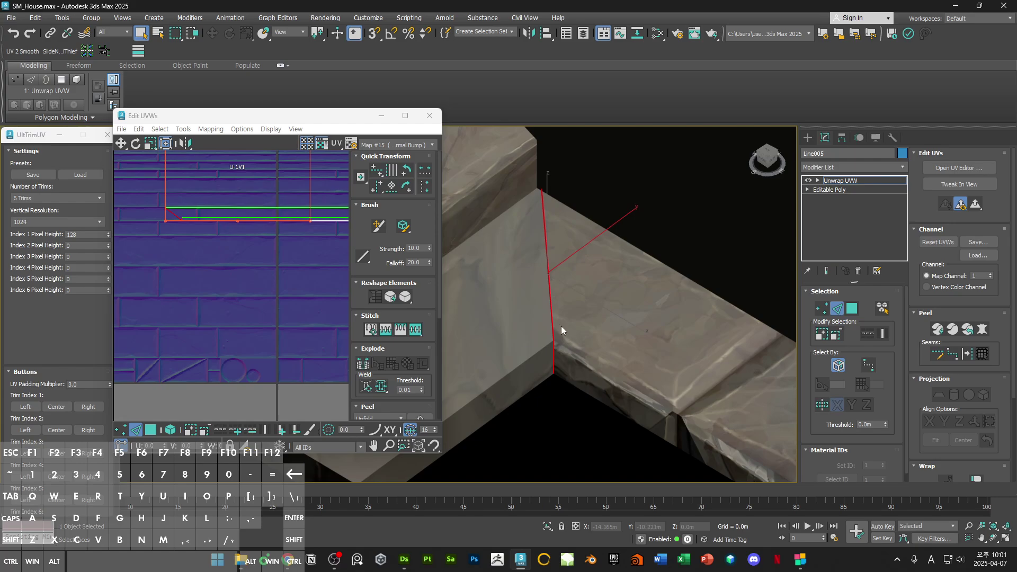
pyautogui.keyDown('ctrl'); pyautogui.keyDown('alt'); pyautogui.moveTo(561, 326); pyautogui.dragTo(628, 333, button='middle'); pyautogui.keyUp('alt'); pyautogui.keyUp('ctrl')
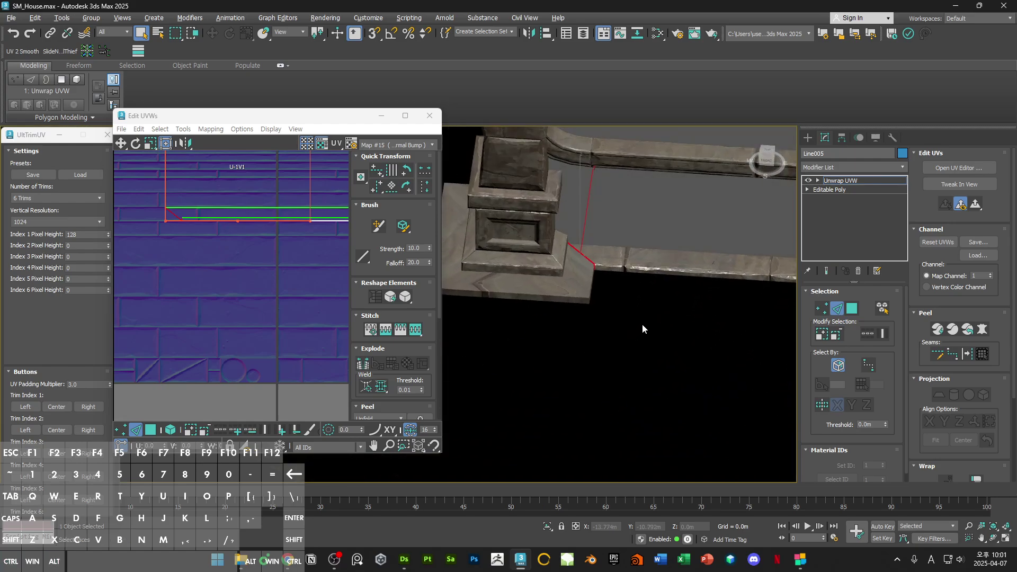
# Step: Select the inner side faces of both front pillar bases and move their UV shells away from the neighbouring trim shells
pyautogui.press('3')
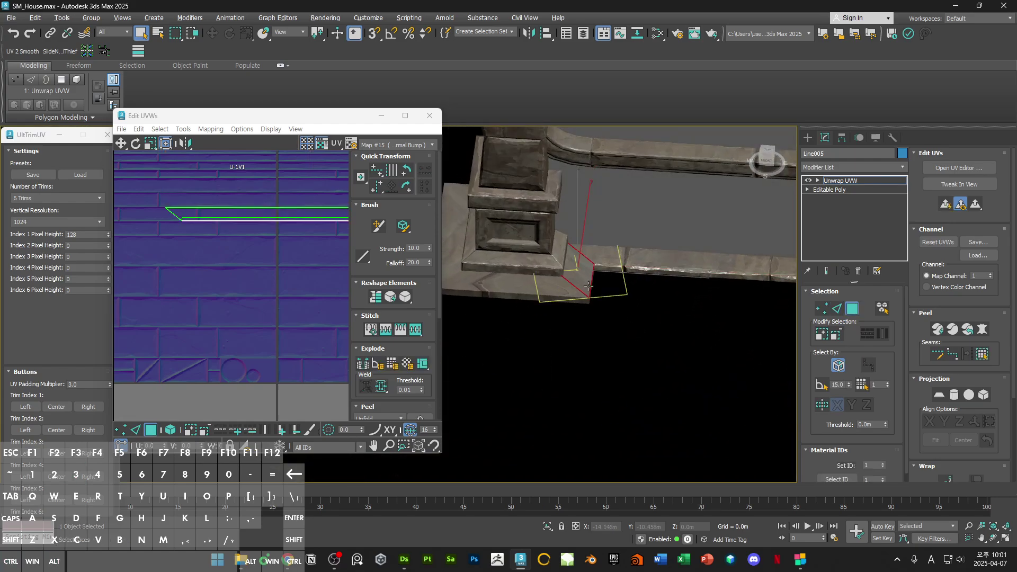
pyautogui.keyDown('alt'); pyautogui.moveTo(629, 314); pyautogui.dragTo(724, 247, button='middle'); pyautogui.keyUp('alt')
pyautogui.click(720, 245)
pyautogui.scroll(-5, 180, 251)
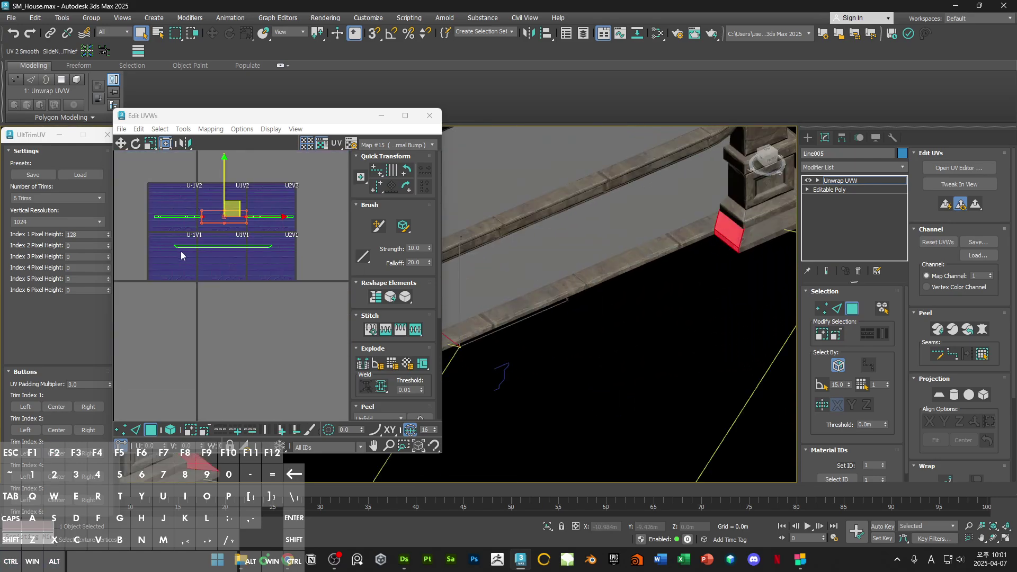
pyautogui.scroll(5, 190, 228)
pyautogui.rightClick(226, 259)
pyautogui.click(198, 280)
pyautogui.moveTo(208, 277); pyautogui.dragTo(268, 254, button='middle')
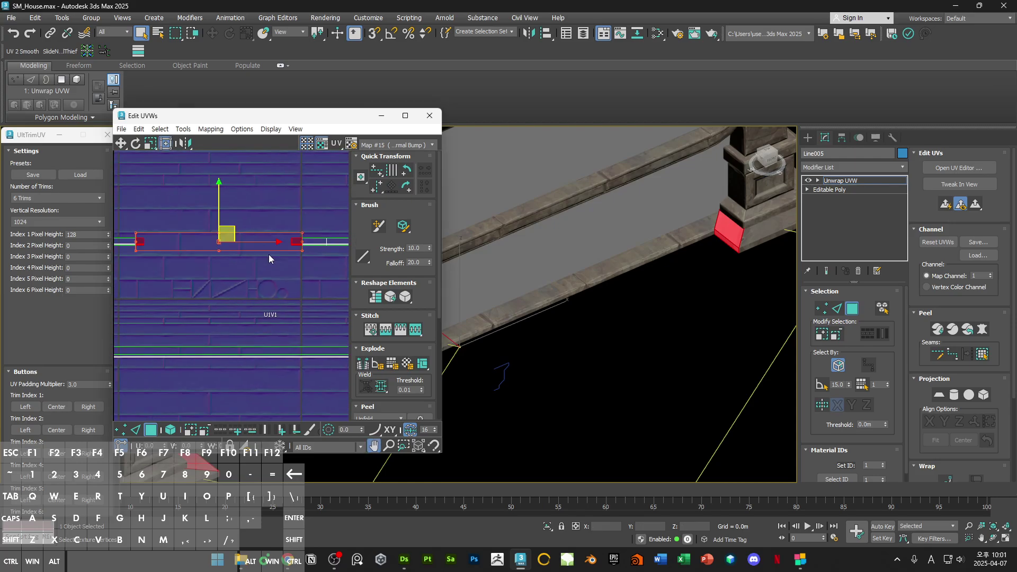
pyautogui.moveTo(231, 240); pyautogui.dragTo(256, 298)
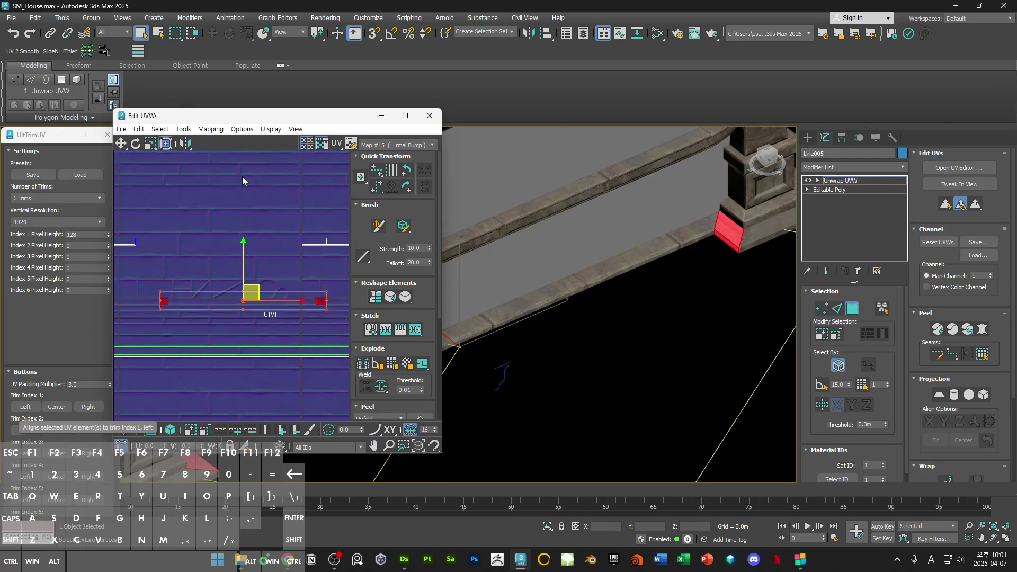
# Step: Rotate each of the two pillar base side shells individually until their long edges are roughly horizontal
pyautogui.moveTo(233, 116); pyautogui.dragTo(280, 119)
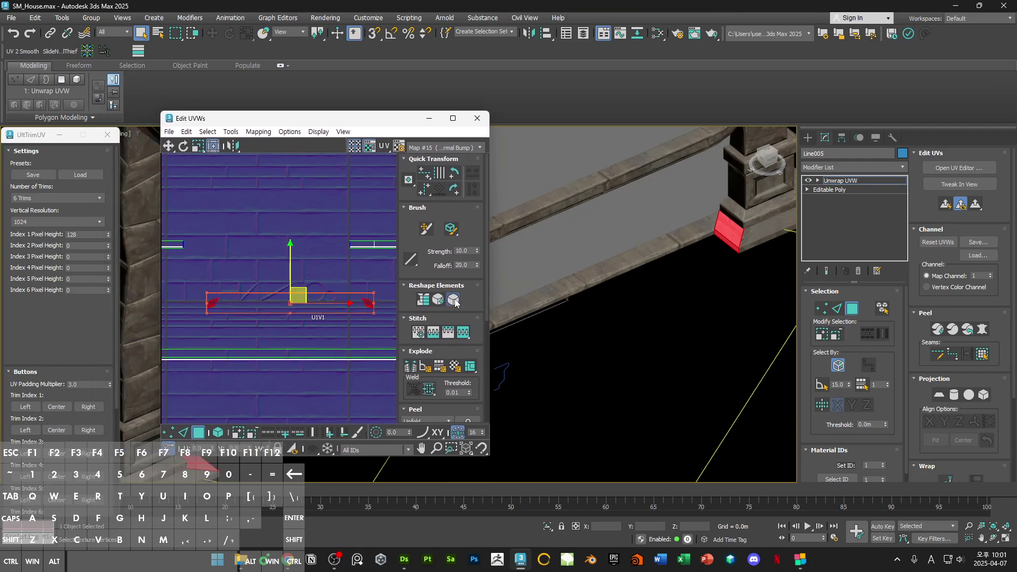
pyautogui.click(204, 306)
pyautogui.scroll(4, 353, 306)
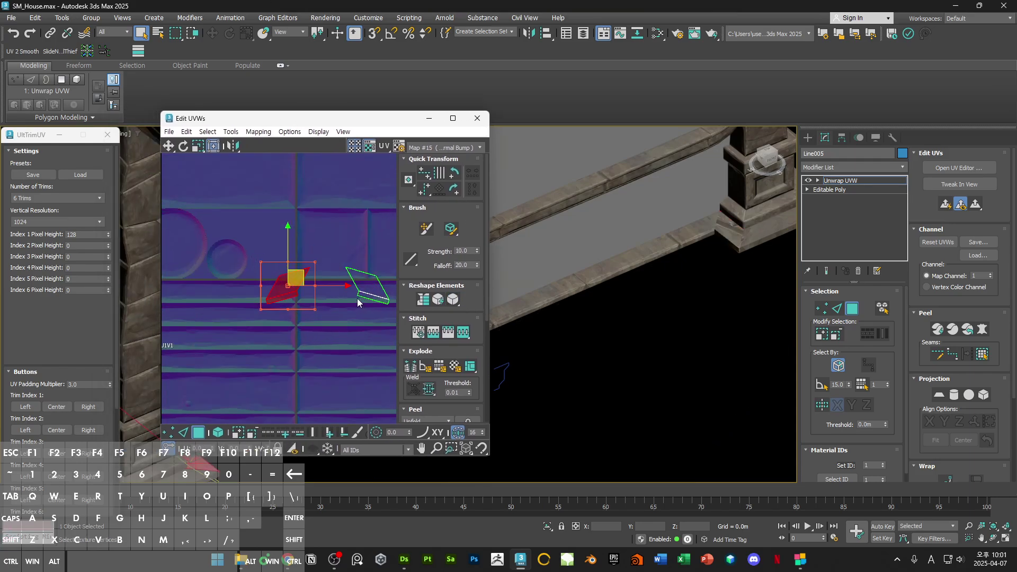
pyautogui.click(375, 290)
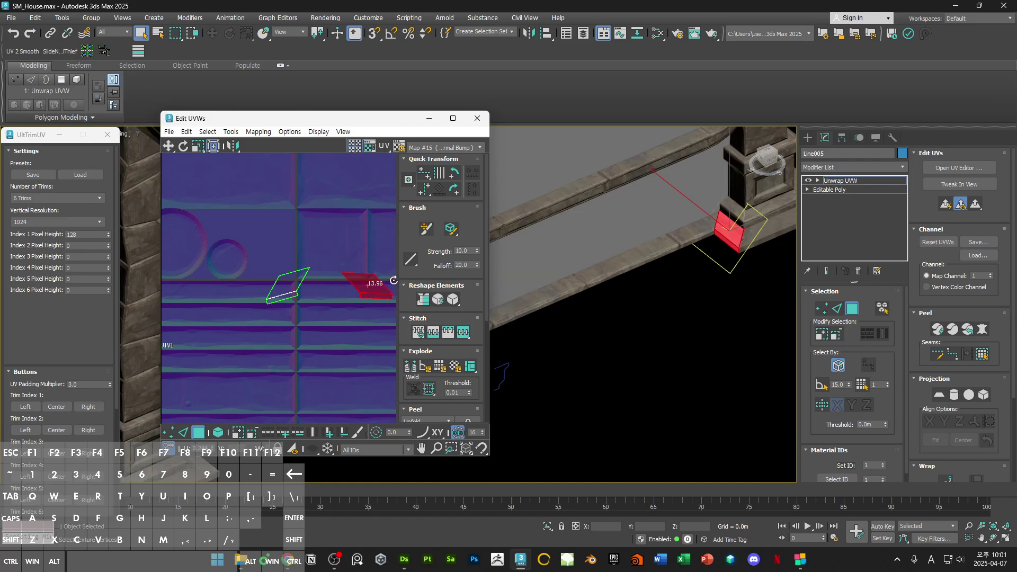
pyautogui.click(298, 303)
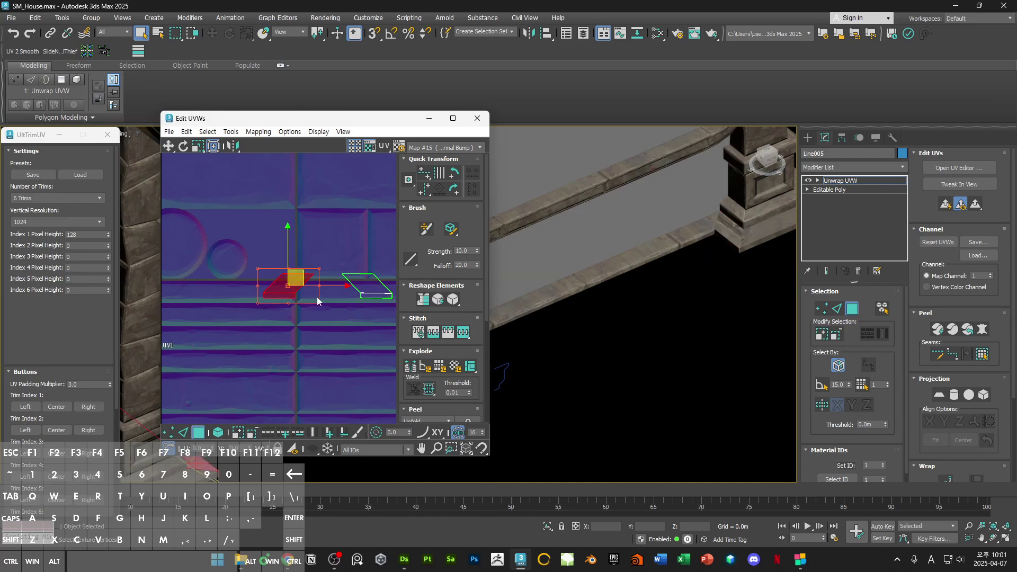
# Step: Select the near-horizontal UV edges of both pillar base side shells and straighten them horizontally
pyautogui.press('2')
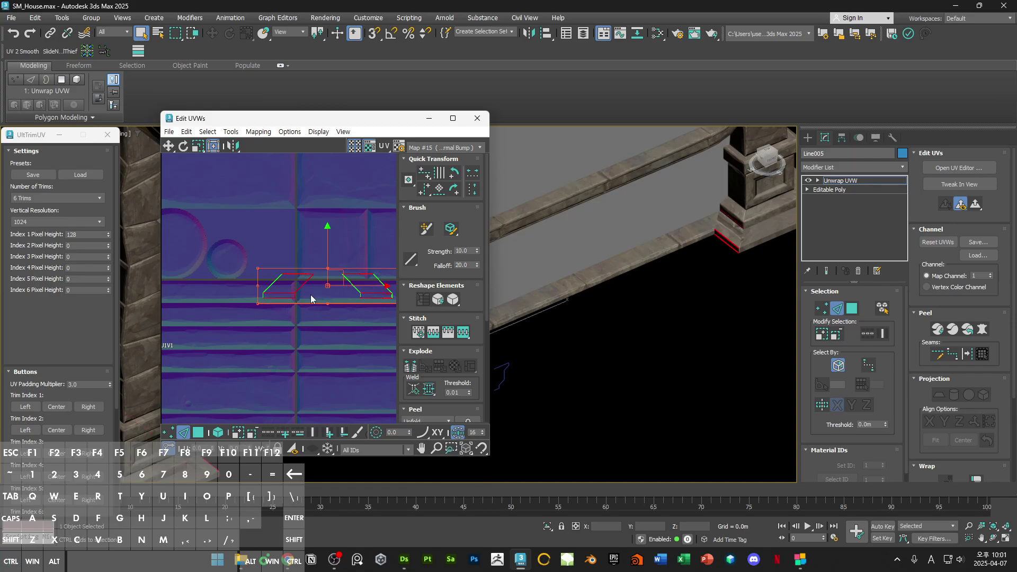
pyautogui.scroll(2, 310, 294)
pyautogui.keyDown('alt'); pyautogui.moveTo(273, 280); pyautogui.dragTo(332, 282); pyautogui.keyUp('alt')
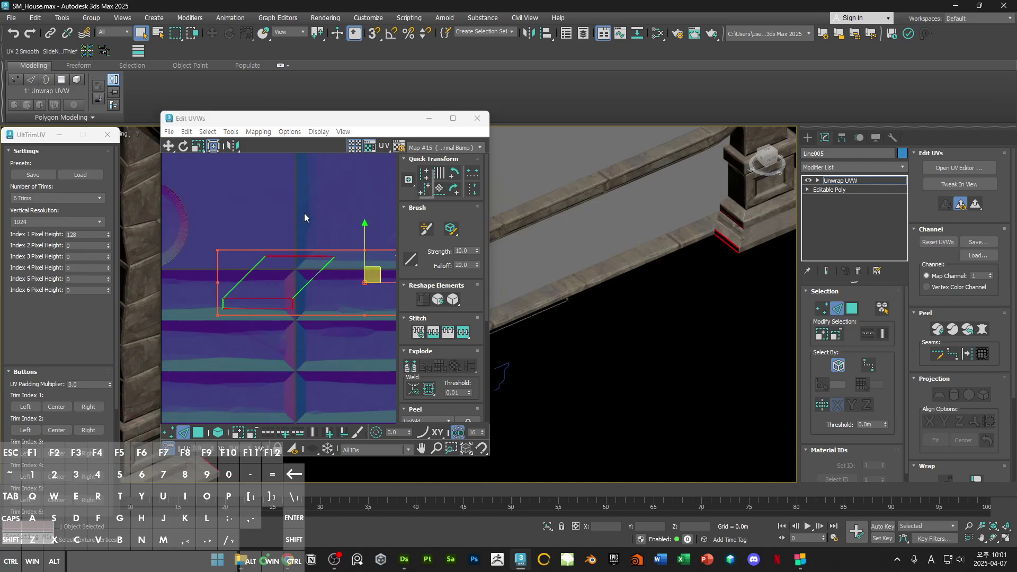
pyautogui.click(426, 169)
# Step: Align both pillar base side shells to the left of trim index 1 and move them down onto the stone band
pyautogui.press('3')
pyautogui.scroll(-5, 278, 214)
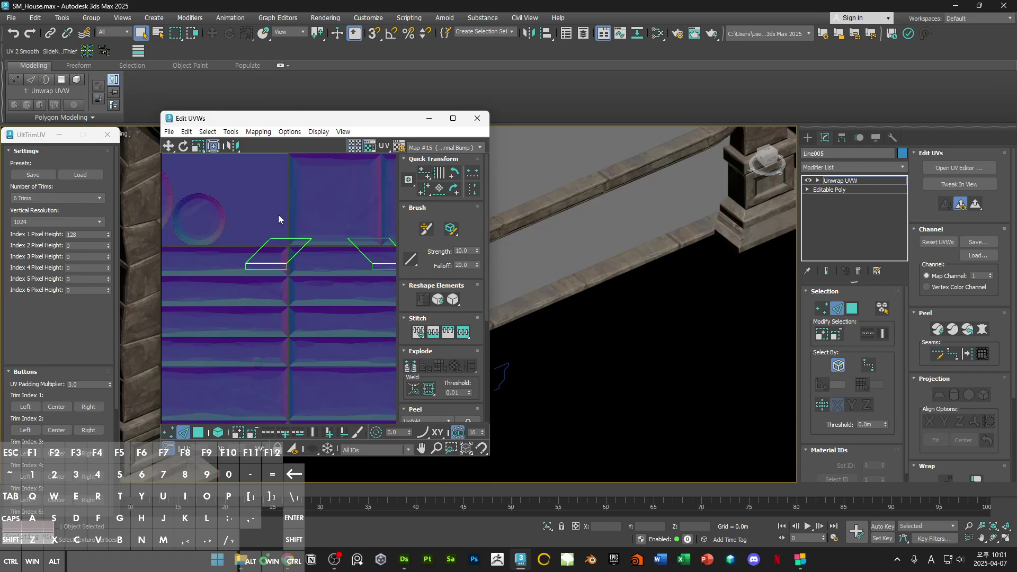
pyautogui.moveTo(276, 215); pyautogui.dragTo(342, 243)
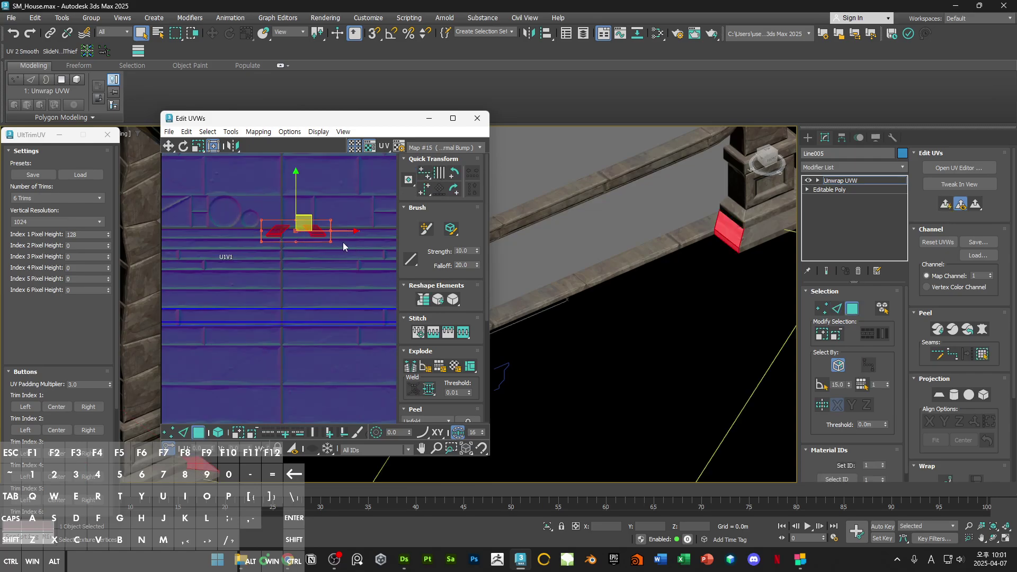
pyautogui.click(16, 407)
pyautogui.scroll(-4, 288, 243)
pyautogui.moveTo(213, 228); pyautogui.dragTo(285, 193, button='middle')
pyautogui.scroll(4, 276, 216)
pyautogui.keyDown('shift'); pyautogui.moveTo(263, 197); pyautogui.dragTo(267, 284); pyautogui.keyUp('shift')
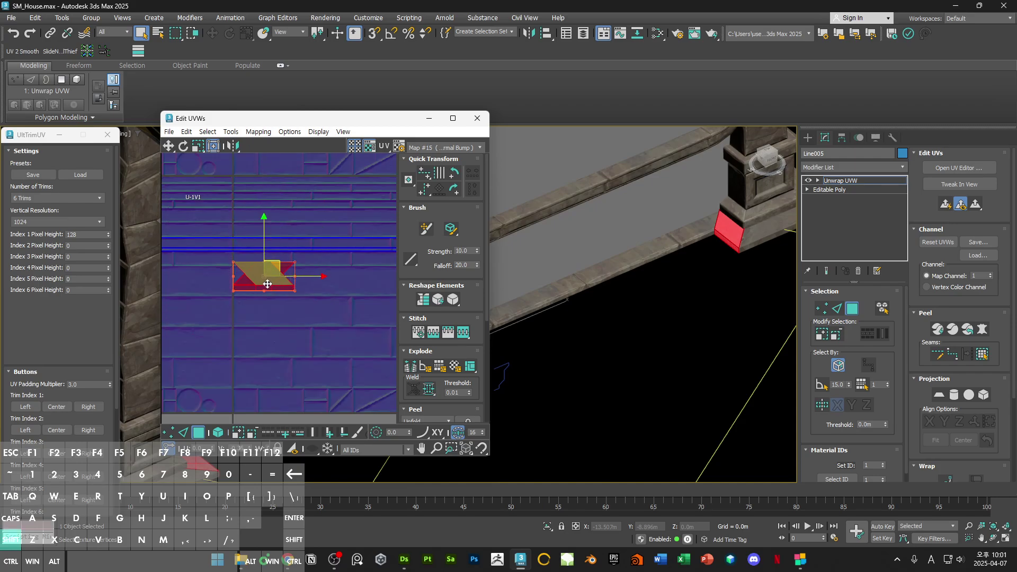
# Step: Scale the two overlapping pillar base side shells up to fill the stone band's height
pyautogui.scroll(4, 268, 284)
pyautogui.keyDown('ctrl'); pyautogui.moveTo(336, 310); pyautogui.dragTo(229, 252); pyautogui.keyUp('ctrl')
pyautogui.scroll(4, 253, 227)
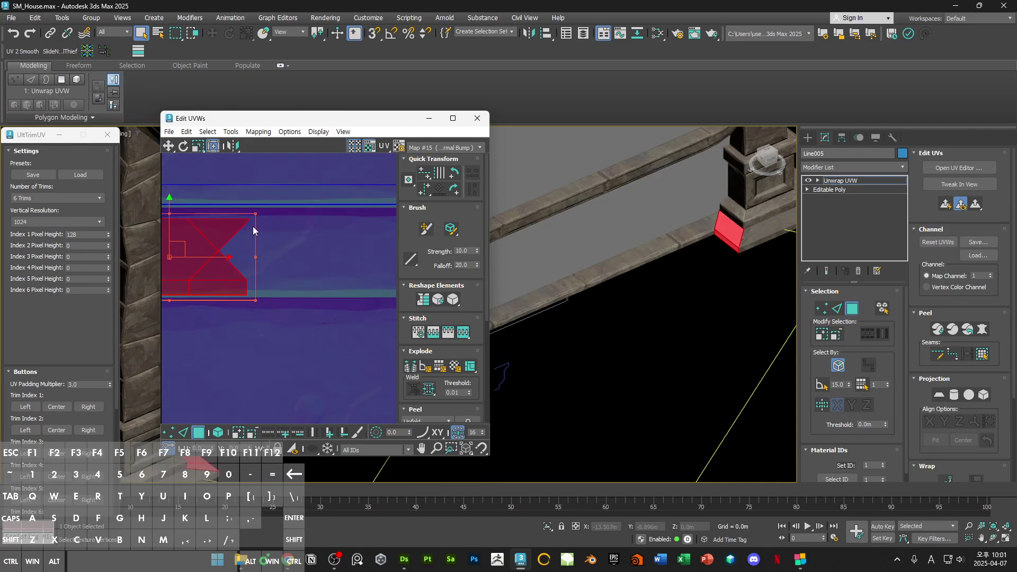
pyautogui.keyDown('shift'); pyautogui.moveTo(254, 217); pyautogui.dragTo(256, 207); pyautogui.keyUp('shift')
# Step: Examine the stone texture on the pillar base's side face up close and select the shells' lower UV vertices
pyautogui.click(304, 243)
pyautogui.keyDown('alt'); pyautogui.moveTo(671, 216); pyautogui.dragTo(667, 276, button='middle'); pyautogui.keyUp('alt')
pyautogui.scroll(4, 747, 284)
pyautogui.click(647, 275)
pyautogui.moveTo(227, 252); pyautogui.dragTo(332, 223, button='middle')
pyautogui.scroll(-3, 332, 223)
pyautogui.press('1')
pyautogui.moveTo(229, 253); pyautogui.dragTo(355, 223)
# Step: Select the slanted side edges of both pillar base side shells and straighten them vertically into rectangles
pyautogui.press('3')
pyautogui.press('2')
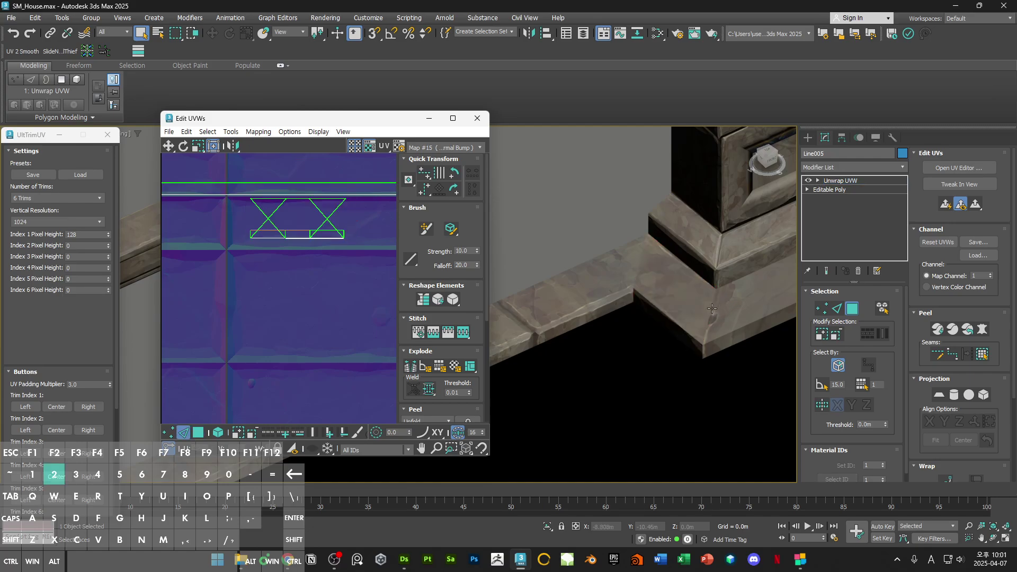
pyautogui.click(707, 321)
pyautogui.press('3')
pyautogui.press('2')
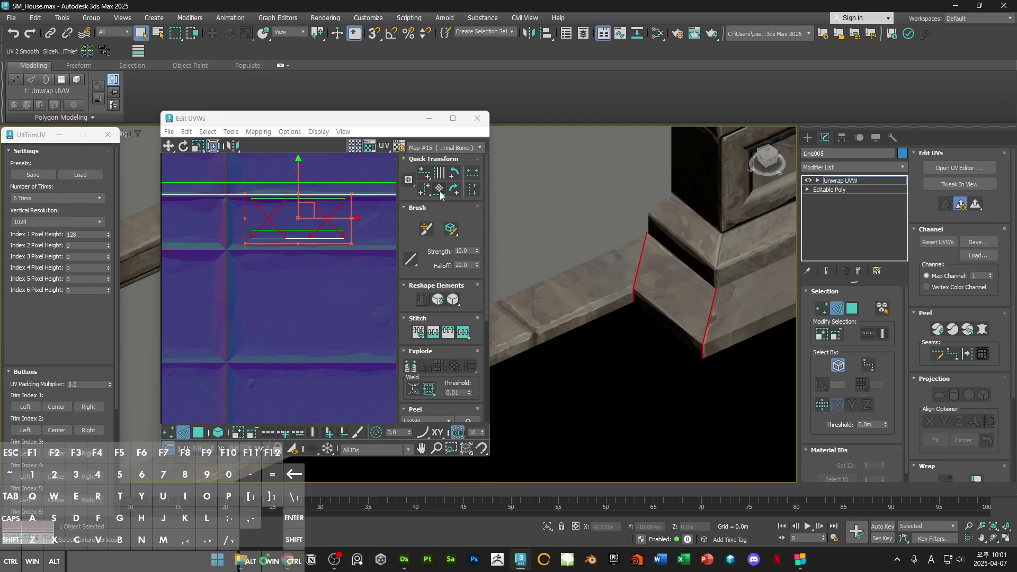
pyautogui.press('3')
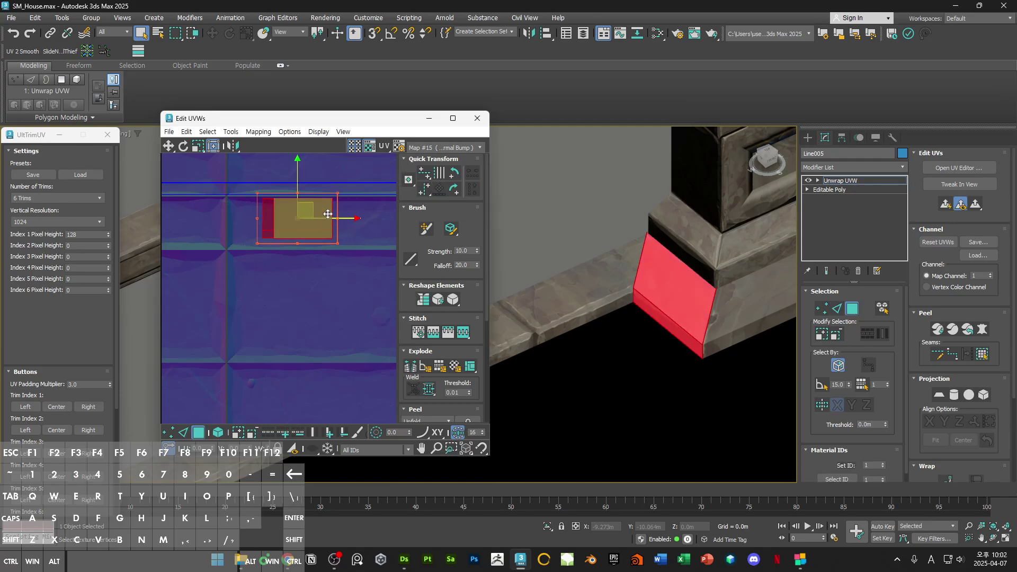
# Step: Select one rectangular pillar base side shell as an element and slide it horizontally exactly over the other
pyautogui.click(246, 412)
pyautogui.scroll(3, 336, 228)
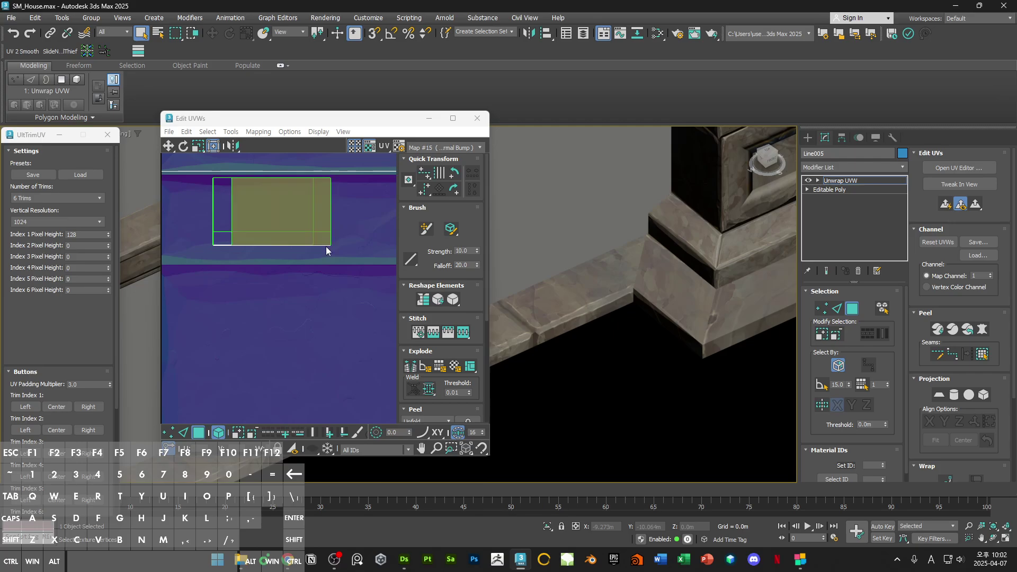
pyautogui.click(319, 239)
pyautogui.keyDown('shift'); pyautogui.moveTo(319, 238); pyautogui.dragTo(305, 237); pyautogui.keyUp('shift')
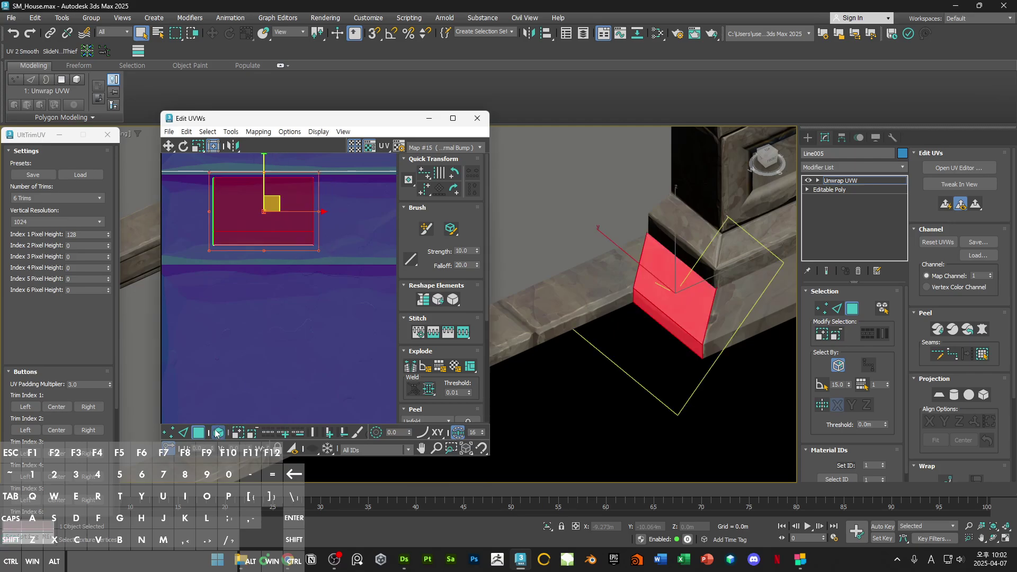
# Step: Select the left and right side vertices of the pillar base side shells and align each column vertically
pyautogui.press('1')
pyautogui.moveTo(202, 169); pyautogui.dragTo(223, 252)
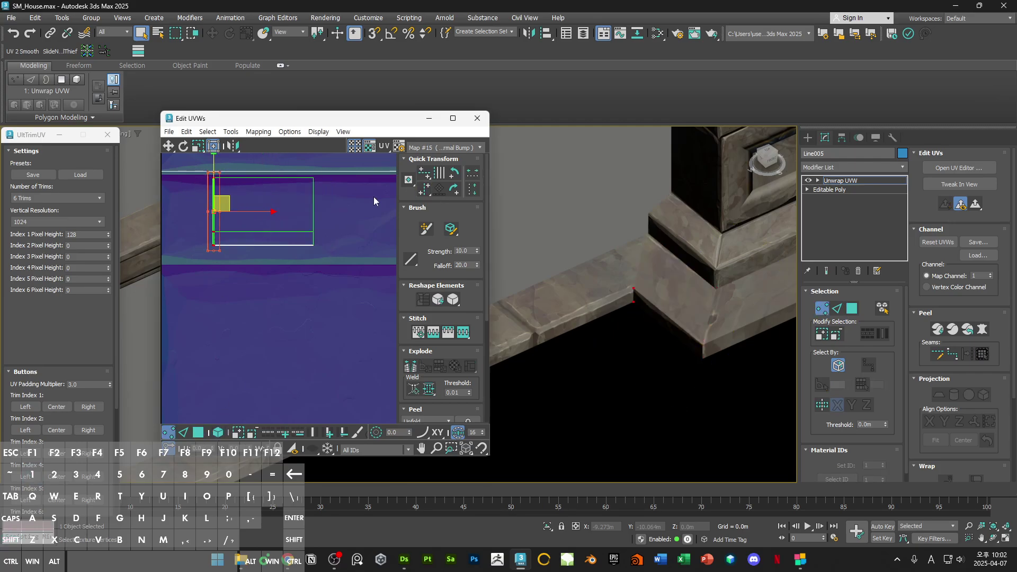
pyautogui.moveTo(423, 183); pyautogui.dragTo(424, 175)
pyautogui.moveTo(294, 169); pyautogui.dragTo(333, 256)
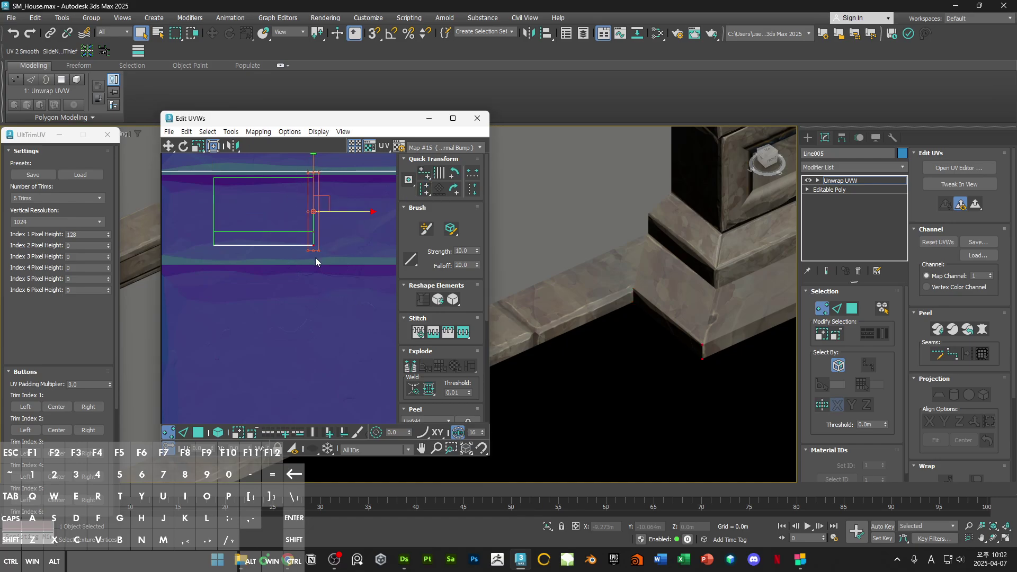
# Step: Place the pillar base side shells on the upper framed stone panel and widen them to fill it
pyautogui.press('3')
pyautogui.scroll(-5, 317, 253)
pyautogui.moveTo(266, 204); pyautogui.dragTo(256, 222, button='middle')
pyautogui.scroll(5, 300, 285)
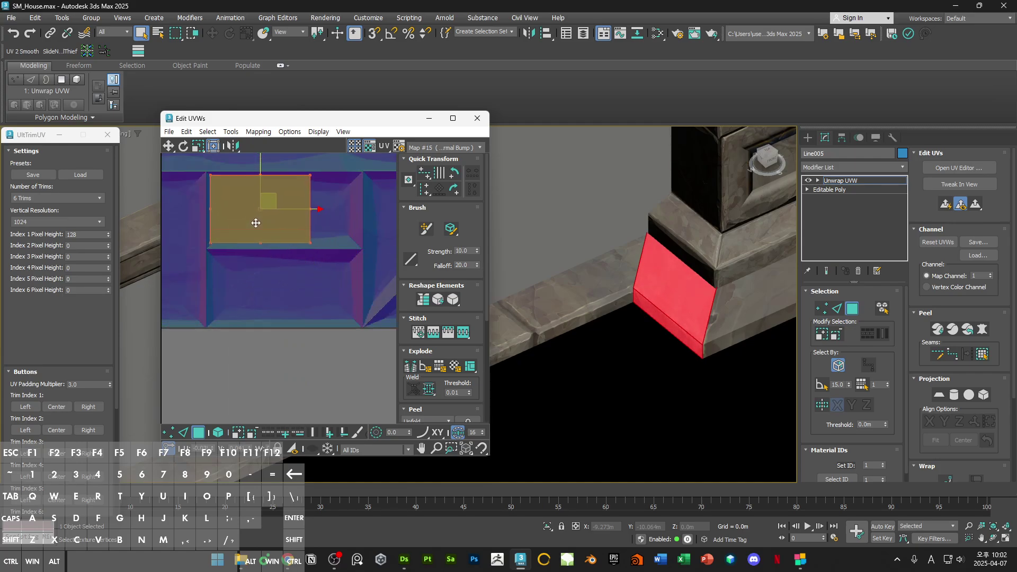
pyautogui.moveTo(311, 245); pyautogui.dragTo(359, 246)
pyautogui.click(351, 270)
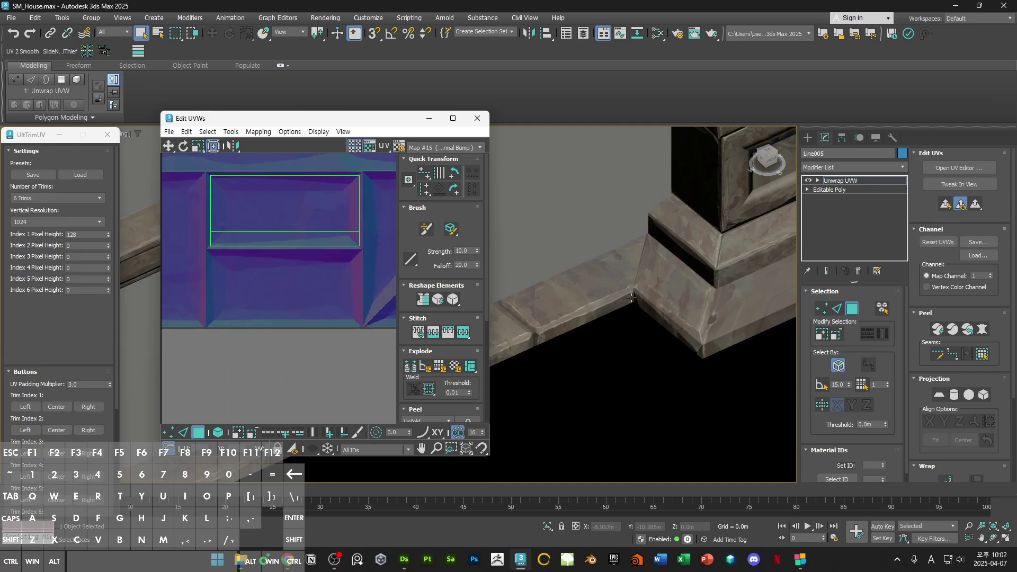
# Step: Examine the stone panel texture on the pillar base's side faces from several angles and distances
pyautogui.click(639, 260)
pyautogui.keyDown('alt'); pyautogui.moveTo(639, 260); pyautogui.dragTo(670, 363, button='middle'); pyautogui.keyUp('alt')
pyautogui.click(697, 320)
pyautogui.click(671, 364)
pyautogui.click(678, 286)
pyautogui.keyDown('alt'); pyautogui.moveTo(677, 286); pyautogui.dragTo(615, 363, button='middle'); pyautogui.keyUp('alt')
pyautogui.click(615, 362)
pyautogui.click(670, 262)
pyautogui.keyDown('alt'); pyautogui.moveTo(662, 270); pyautogui.dragTo(620, 355, button='middle'); pyautogui.keyUp('alt')
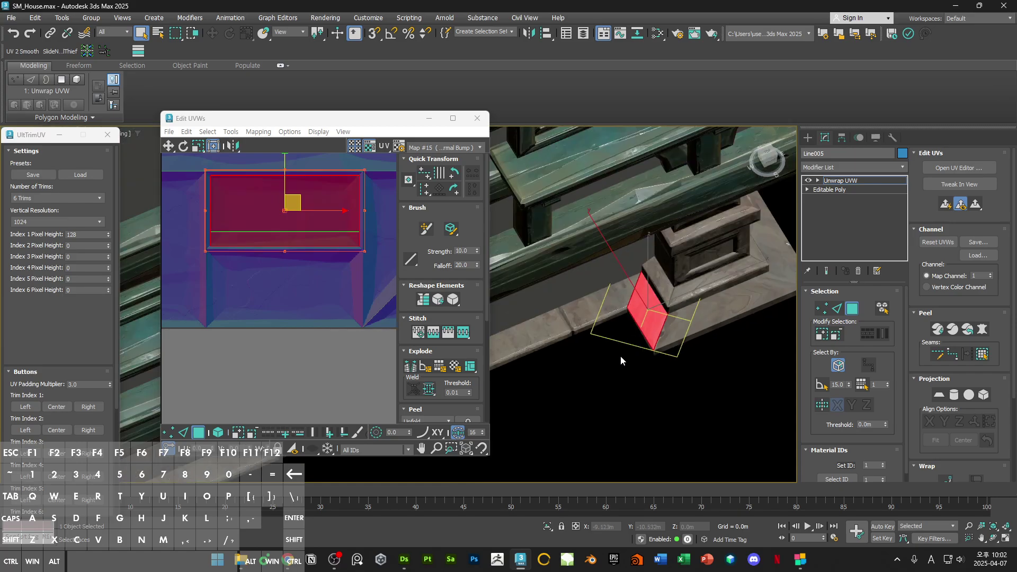
pyautogui.click(621, 354)
pyautogui.scroll(-3, 655, 312)
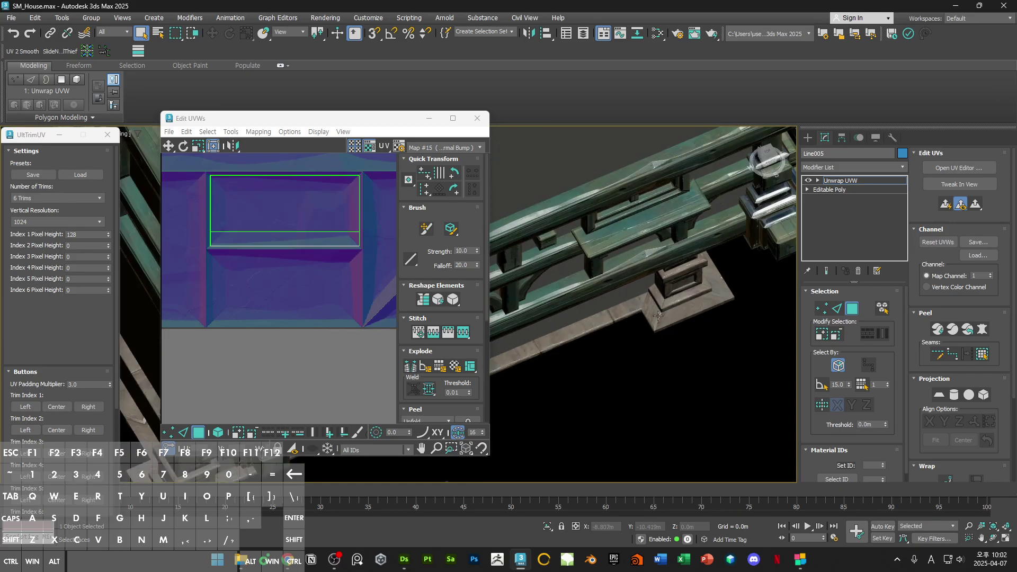
pyautogui.click(651, 313)
pyautogui.keyDown('alt'); pyautogui.moveTo(652, 314); pyautogui.dragTo(685, 309, button='middle'); pyautogui.keyUp('alt')
pyautogui.click(687, 342)
# Step: Select the corner pillar base's outer sloped face together with its thin lower face, and show the mesh edges
pyautogui.moveTo(535, 325); pyautogui.dragTo(731, 288, button='middle')
pyautogui.scroll(5, 614, 265)
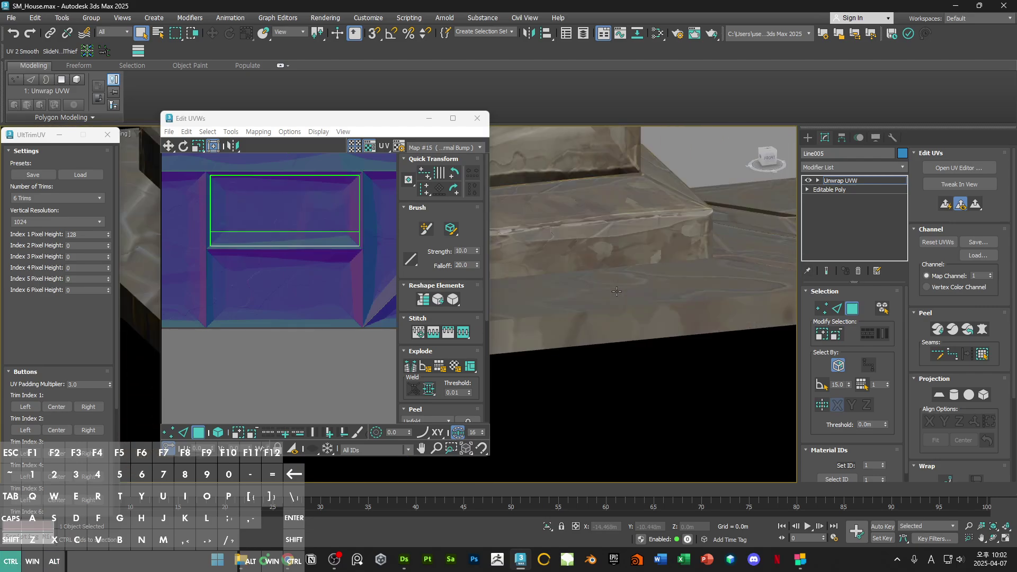
pyautogui.keyDown('ctrl'); pyautogui.click(616, 292); pyautogui.keyUp('ctrl')
pyautogui.keyDown('ctrl'); pyautogui.click(612, 316); pyautogui.keyUp('ctrl')
pyautogui.scroll(-5, 614, 297)
pyautogui.keyDown('alt'); pyautogui.moveTo(634, 326); pyautogui.dragTo(647, 344, button='middle'); pyautogui.keyUp('alt')
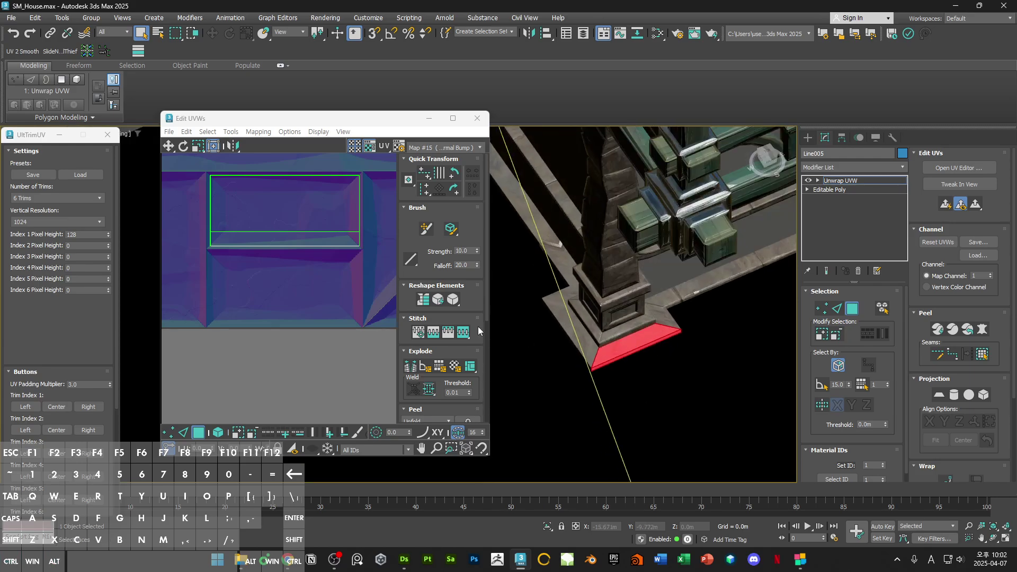
pyautogui.scroll(-4, 347, 281)
pyautogui.press('F4')
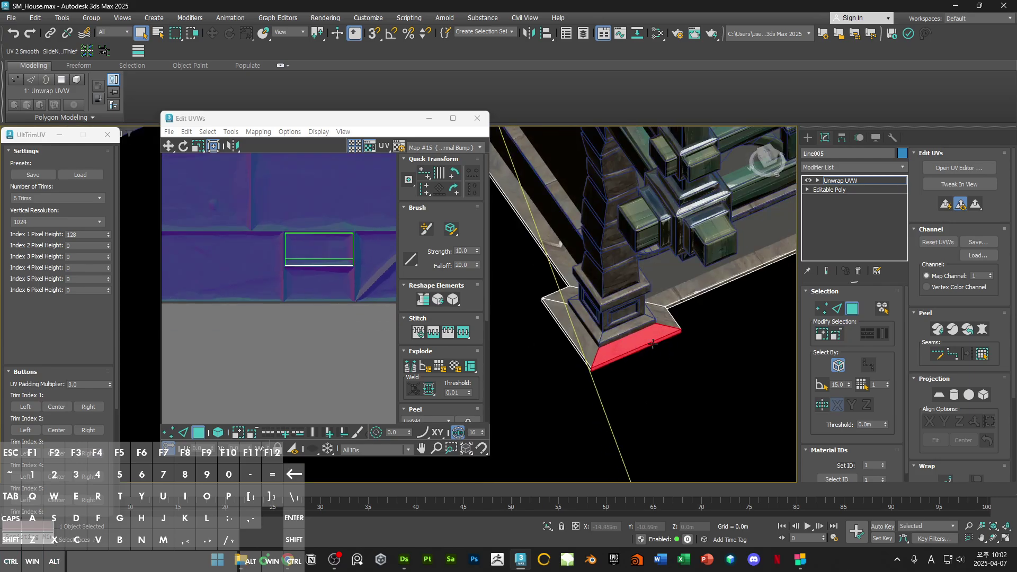
pyautogui.scroll(-3, 320, 236)
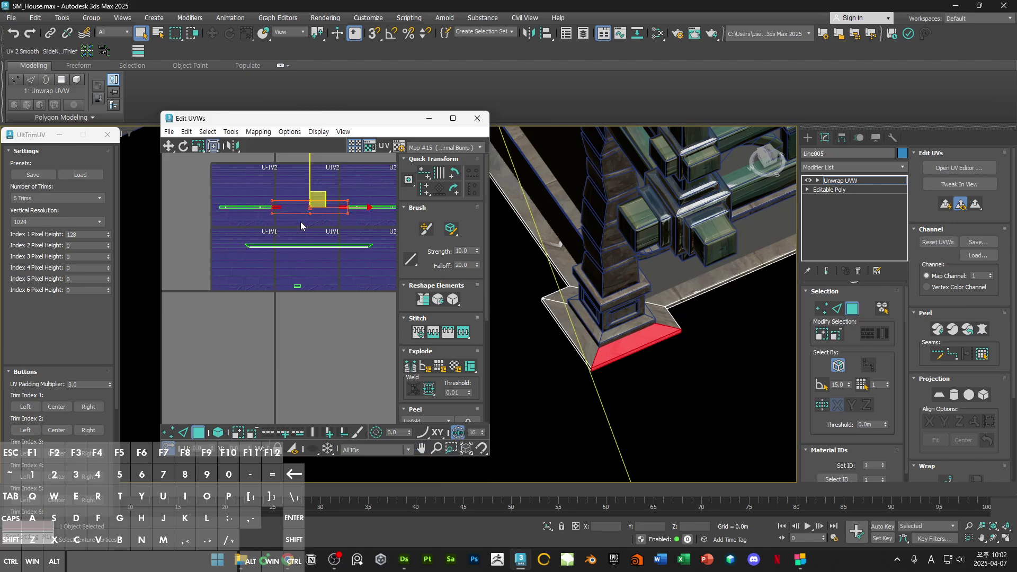
# Step: Move the selected corner base shell down in UV space and fit it to the left of trim index 1
pyautogui.moveTo(317, 202); pyautogui.dragTo(322, 254)
pyautogui.scroll(3, 339, 266)
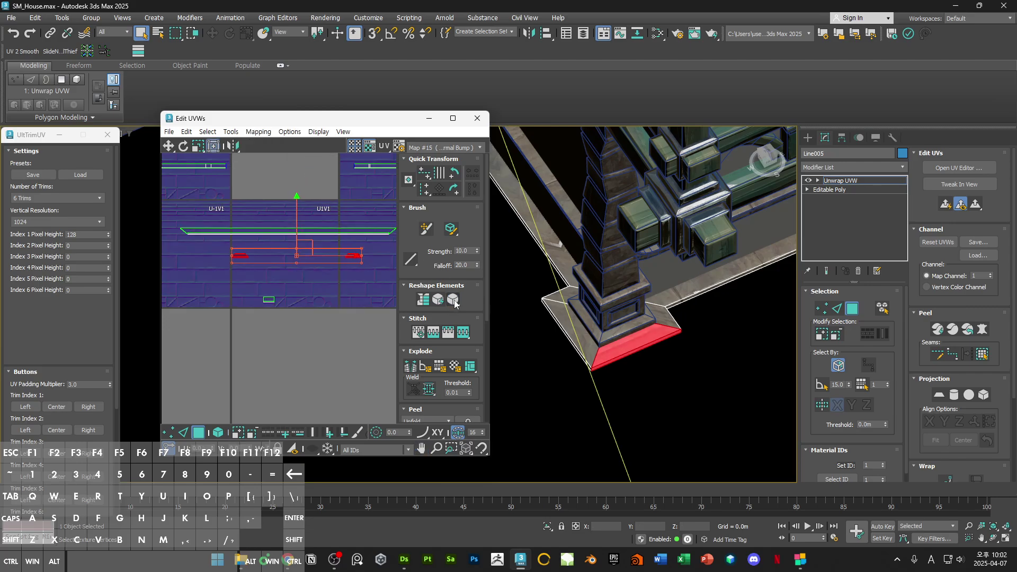
pyautogui.click(24, 406)
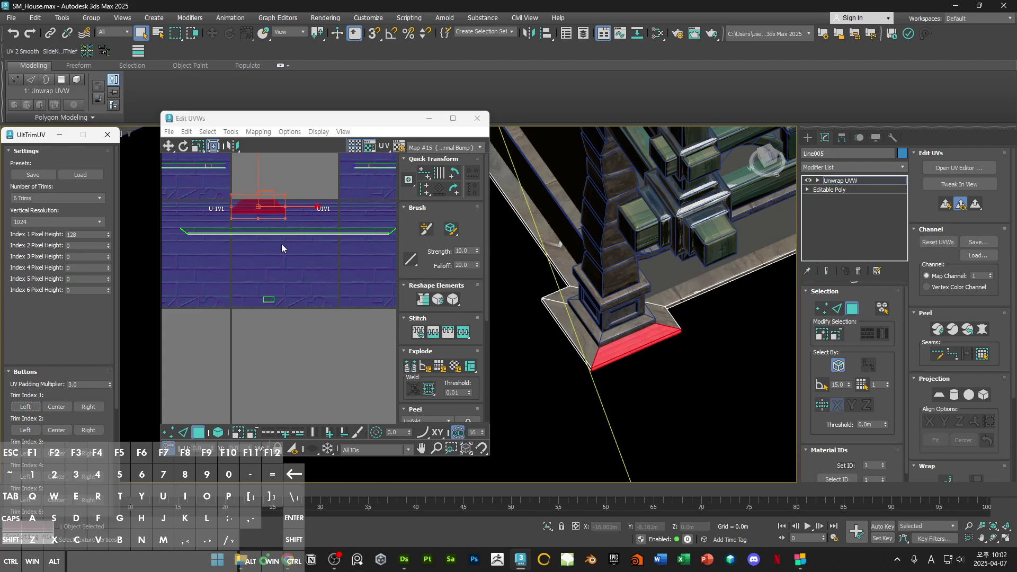
# Step: Align the corner base shell's side vertices vertically and raise its lower edge to narrow the bottom strip
pyautogui.scroll(5, 275, 265)
pyautogui.press('1')
pyautogui.moveTo(202, 245); pyautogui.dragTo(230, 298)
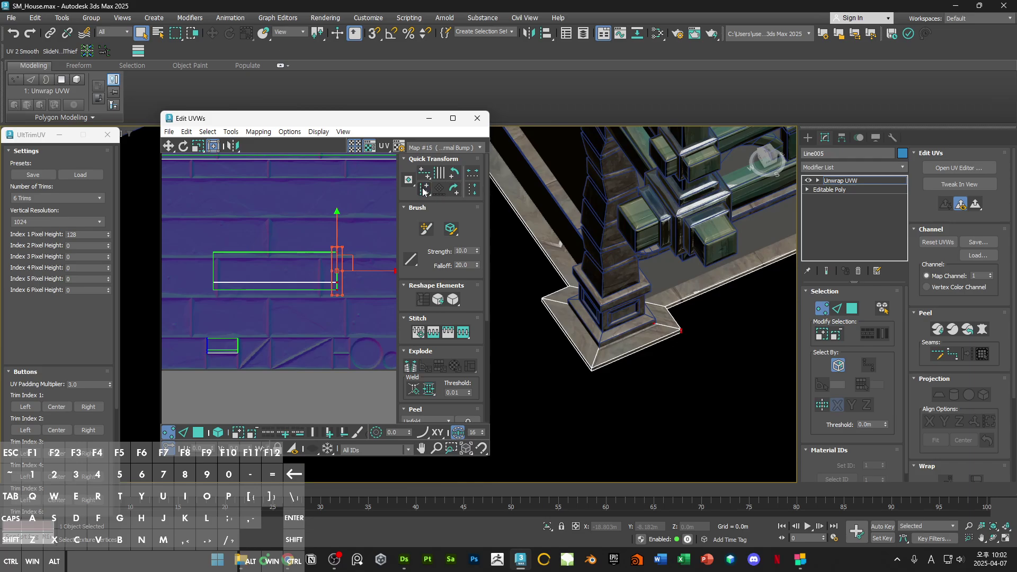
pyautogui.press('3')
pyautogui.press('2')
pyautogui.click(299, 290)
pyautogui.keyDown('shift'); pyautogui.moveTo(284, 285); pyautogui.dragTo(284, 277); pyautogui.keyUp('shift')
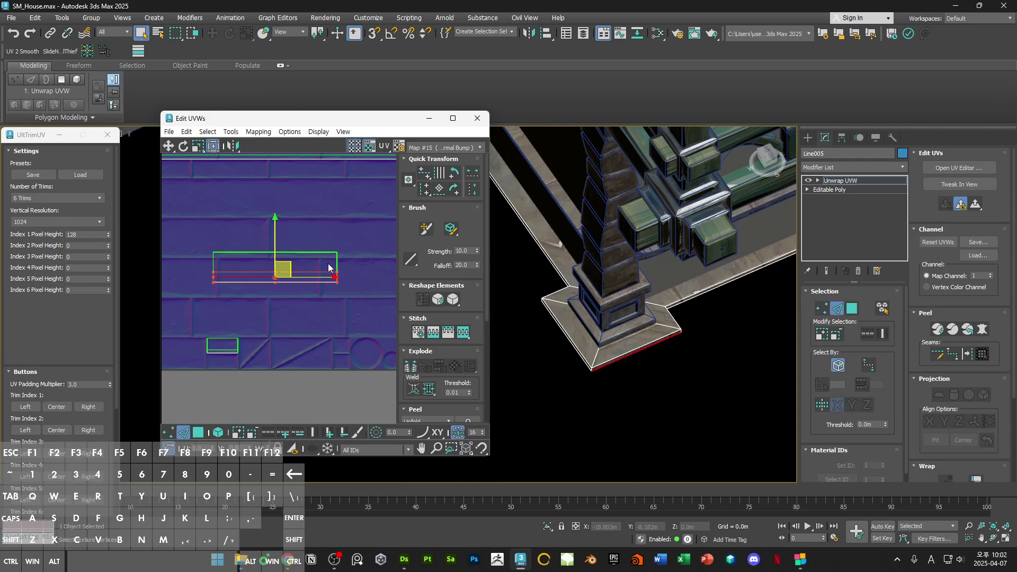
# Step: Move the straightened shell onto a single block in the stone brick row and scale it to fit the block
pyautogui.press('3')
pyautogui.scroll(3, 329, 267)
pyautogui.scroll(3, 273, 304)
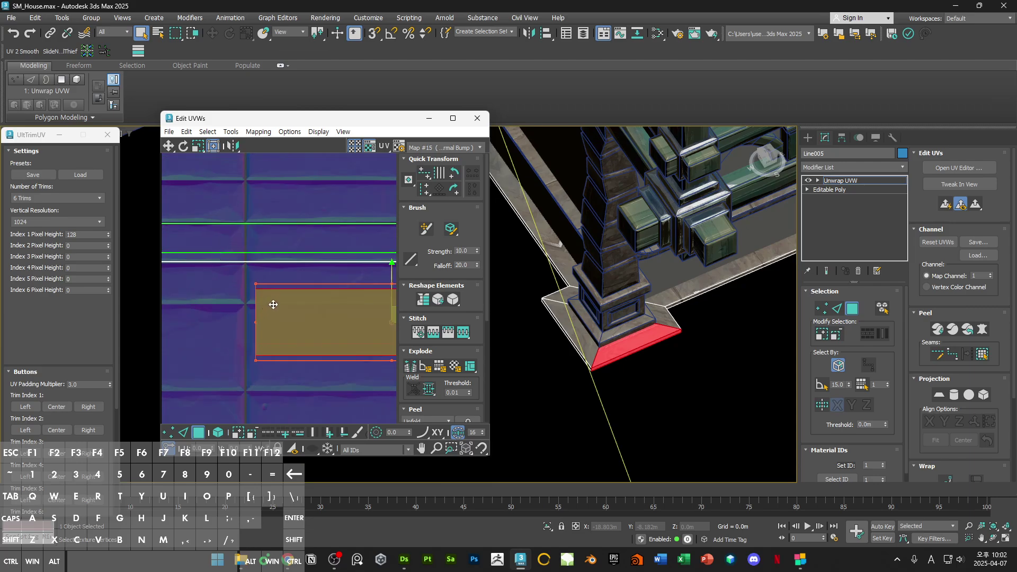
pyautogui.moveTo(273, 304); pyautogui.dragTo(262, 269)
pyautogui.scroll(3, 261, 279)
pyautogui.scroll(-4, 264, 271)
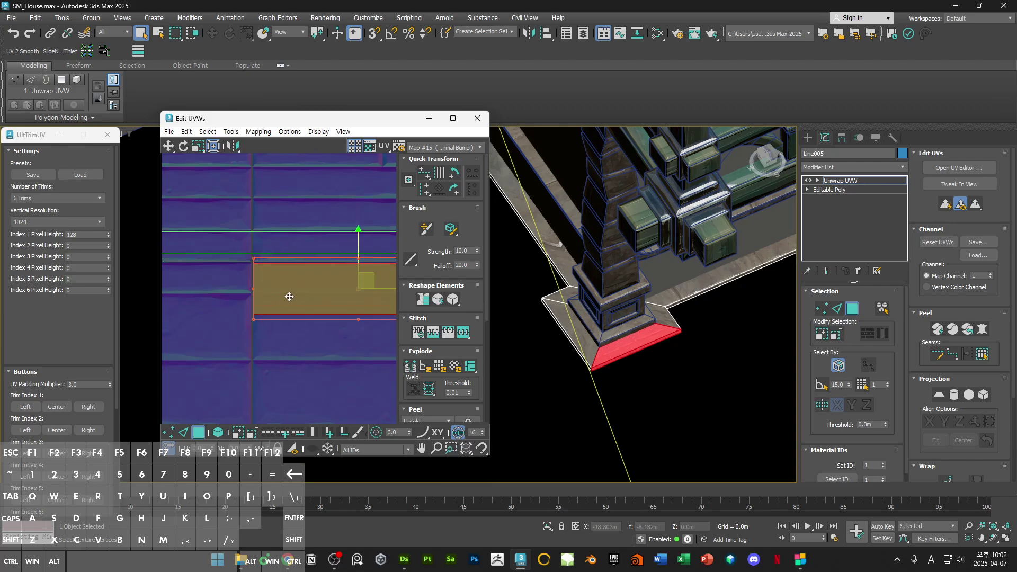
pyautogui.moveTo(289, 297); pyautogui.dragTo(185, 304, button='middle')
pyautogui.scroll(3, 358, 330)
pyautogui.moveTo(361, 329); pyautogui.dragTo(211, 285)
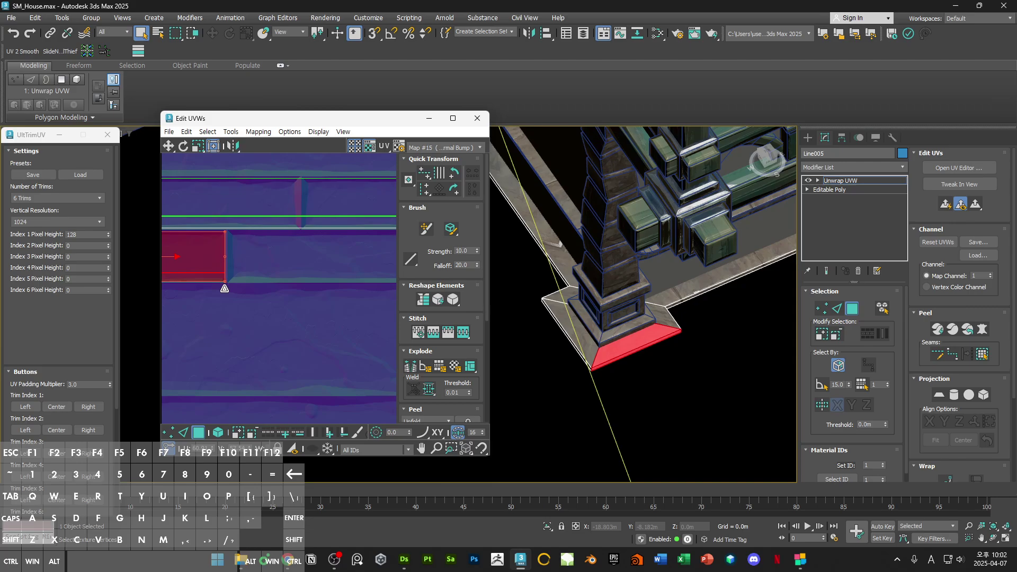
pyautogui.click(318, 325)
pyautogui.scroll(3, 634, 330)
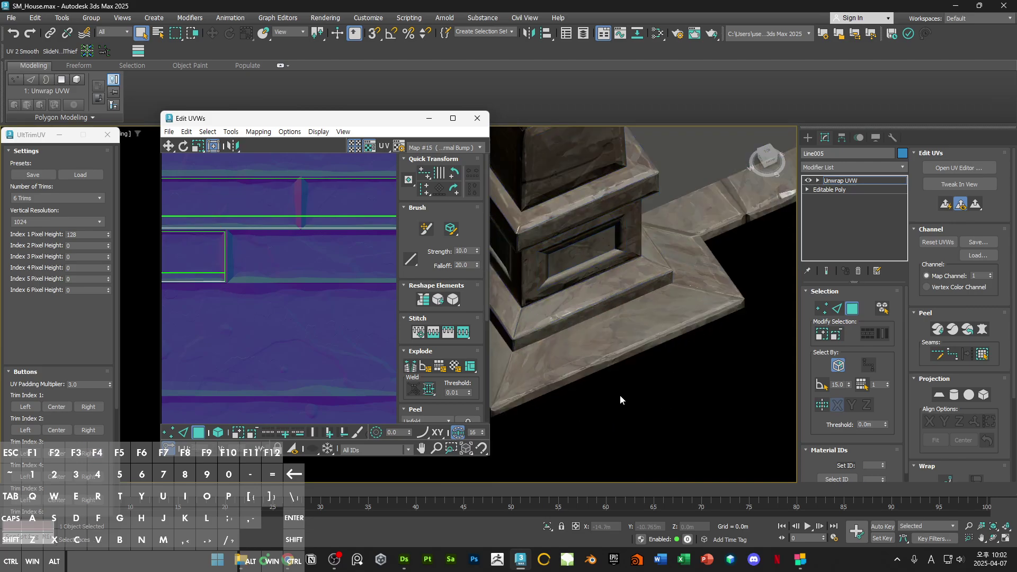
# Step: Select the corner pillar base's adjacent sloped face together with its thin lower face
pyautogui.keyDown('alt'); pyautogui.moveTo(619, 395); pyautogui.dragTo(700, 324, button='middle'); pyautogui.keyUp('alt')
pyautogui.click(605, 369)
pyautogui.keyDown('alt'); pyautogui.moveTo(605, 369); pyautogui.dragTo(742, 353, button='middle'); pyautogui.keyUp('alt')
pyautogui.keyDown('alt'); pyautogui.click(677, 355); pyautogui.keyUp('alt')
pyautogui.click(612, 383)
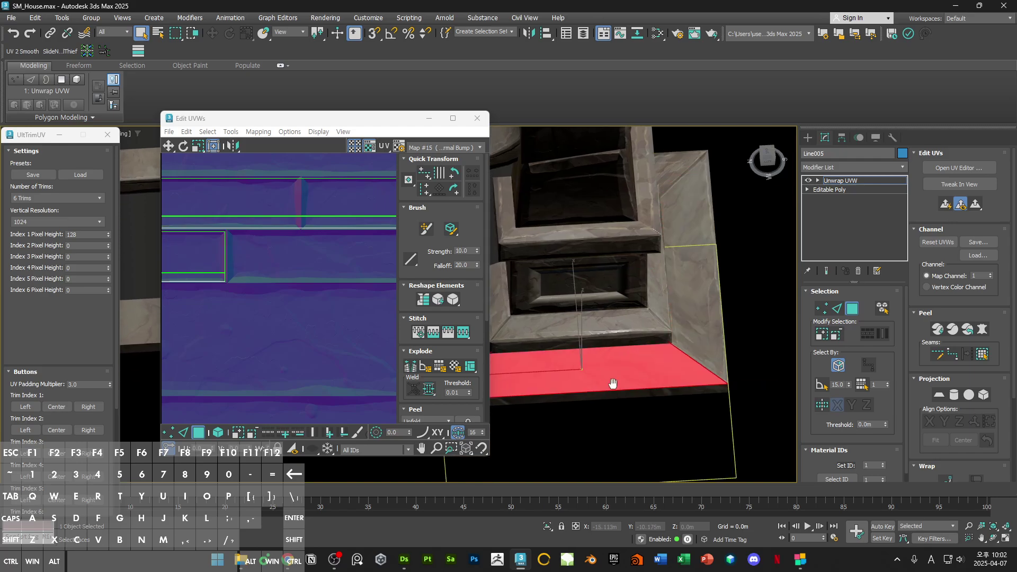
pyautogui.keyDown('ctrl'); pyautogui.click(632, 373); pyautogui.keyUp('ctrl')
pyautogui.keyDown('alt'); pyautogui.moveTo(613, 382); pyautogui.dragTo(619, 357, button='middle'); pyautogui.keyUp('alt')
pyautogui.scroll(-4, 633, 372)
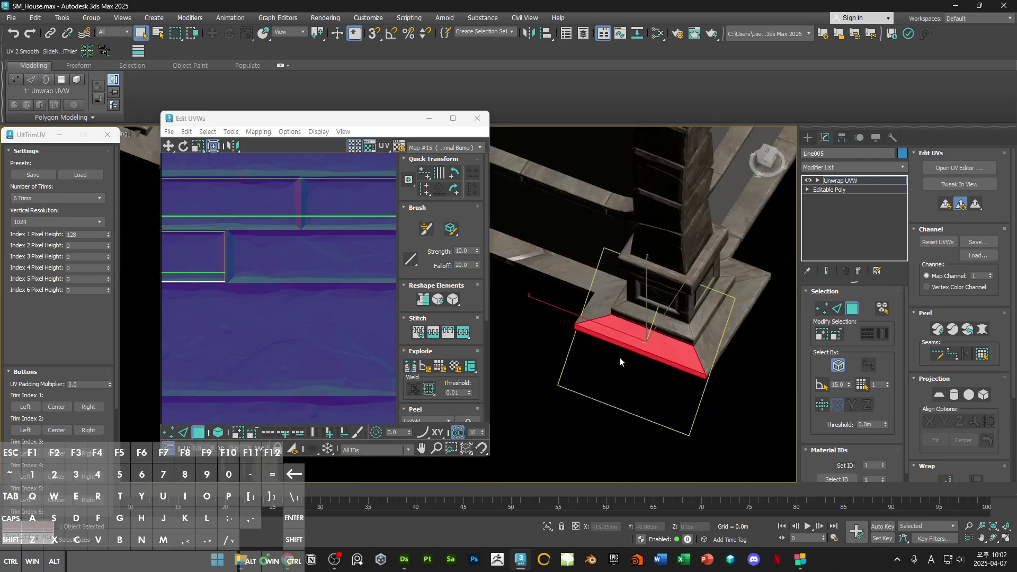
# Step: Add the adjacent face's outlying UV polygons to the selection and fit the shell to the left of trim index 1
pyautogui.scroll(-4, 243, 272)
pyautogui.scroll(4, 280, 264)
pyautogui.keyDown('ctrl'); pyautogui.moveTo(279, 259); pyautogui.dragTo(294, 279); pyautogui.keyUp('ctrl')
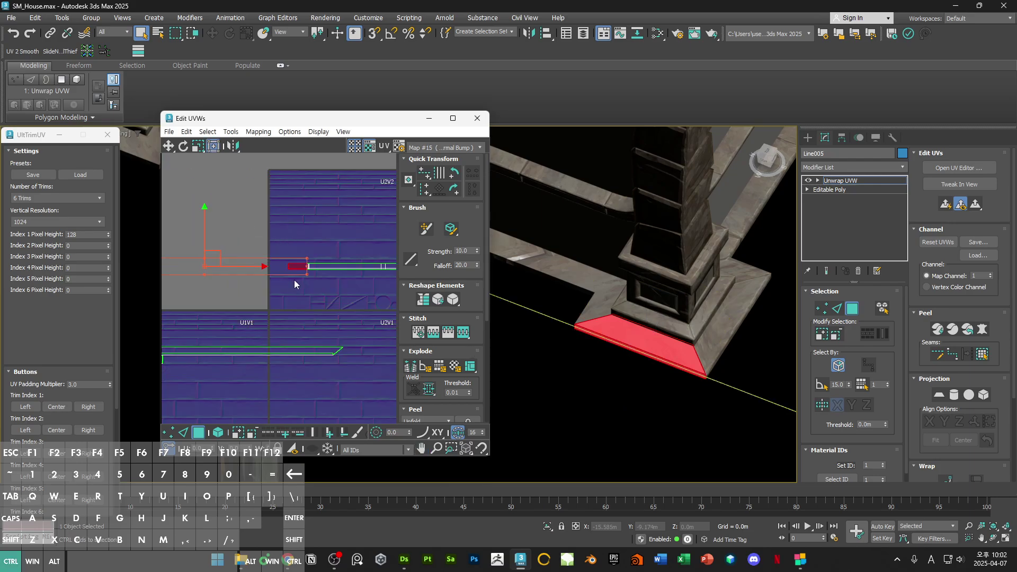
pyautogui.rightClick(292, 264)
pyautogui.click(274, 290)
pyautogui.moveTo(275, 290); pyautogui.dragTo(389, 225, button='middle')
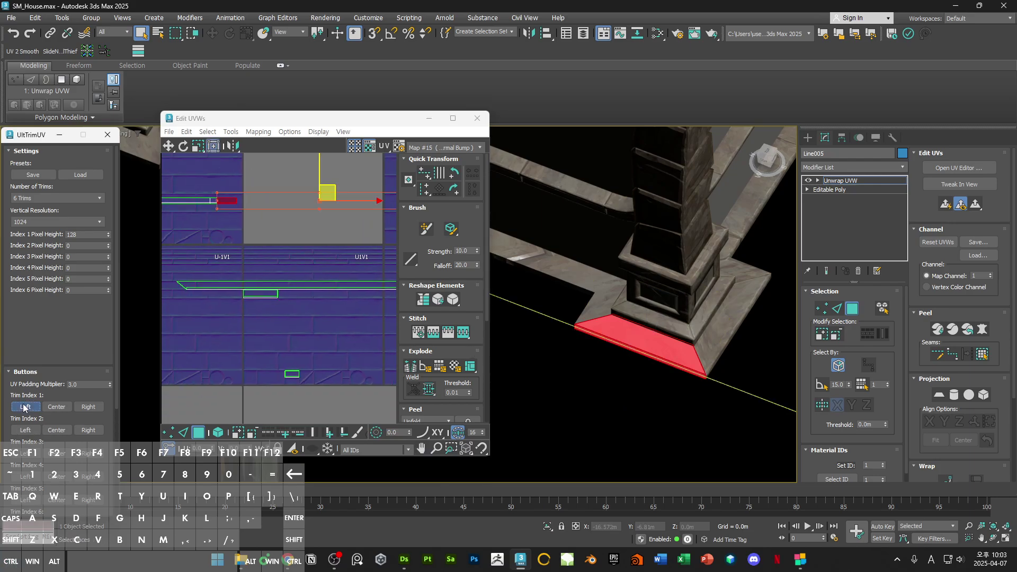
pyautogui.click(24, 407)
# Step: Move the adjacent face's shell down onto the brick texture and straighten it into a rectangle
pyautogui.moveTo(318, 252); pyautogui.dragTo(222, 272)
pyautogui.scroll(4, 333, 315)
pyautogui.press('1')
pyautogui.click(343, 352)
pyautogui.press('2')
pyautogui.press('3')
# Step: Position the second rectangular shell on the stone block beside the first one and scale it to the block's edges
pyautogui.scroll(5, 218, 273)
pyautogui.scroll(-5, 222, 272)
pyautogui.moveTo(383, 314); pyautogui.dragTo(348, 324, button='middle')
pyautogui.moveTo(358, 318); pyautogui.dragTo(277, 300)
pyautogui.scroll(5, 266, 281)
pyautogui.click(351, 328)
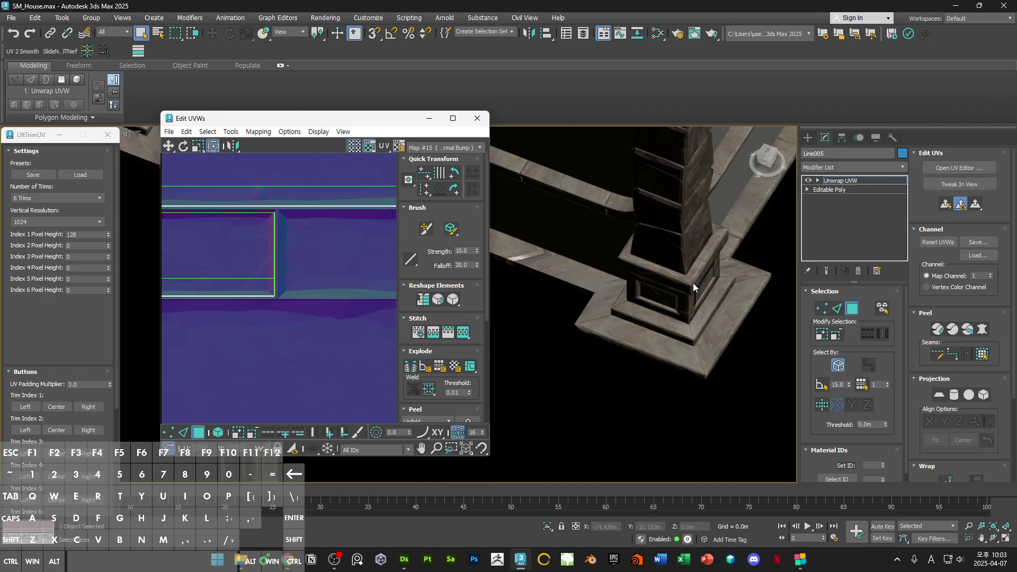
# Step: Select the corner base's small side face with its outlying UV polygons and fit it to the left of trim index 1
pyautogui.click(594, 307)
pyautogui.scroll(-10, 324, 311)
pyautogui.scroll(-1, 238, 257)
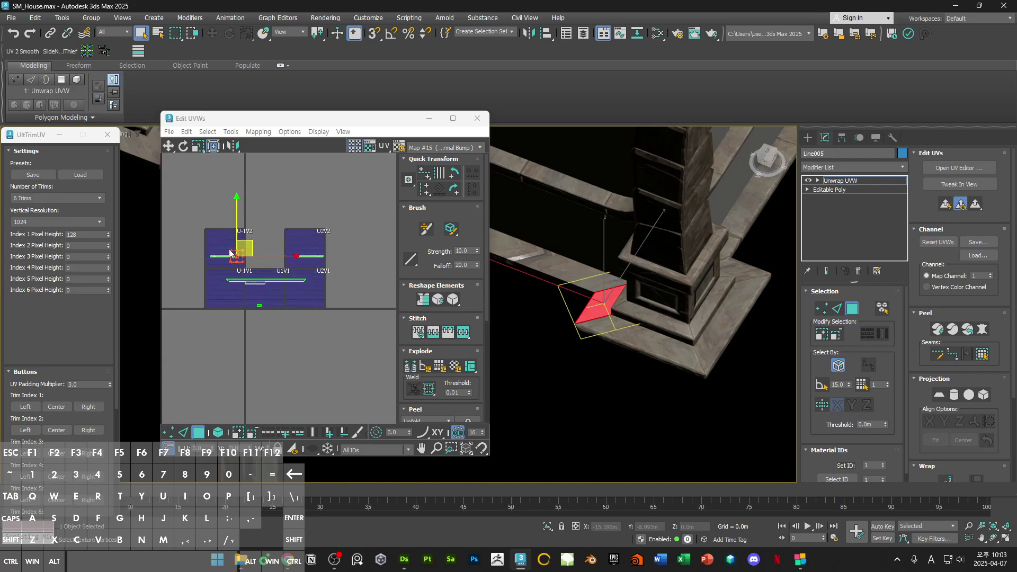
pyautogui.scroll(10, 233, 253)
pyautogui.scroll(-1, 305, 267)
pyautogui.scroll(-7, 305, 268)
pyautogui.scroll(8, 253, 285)
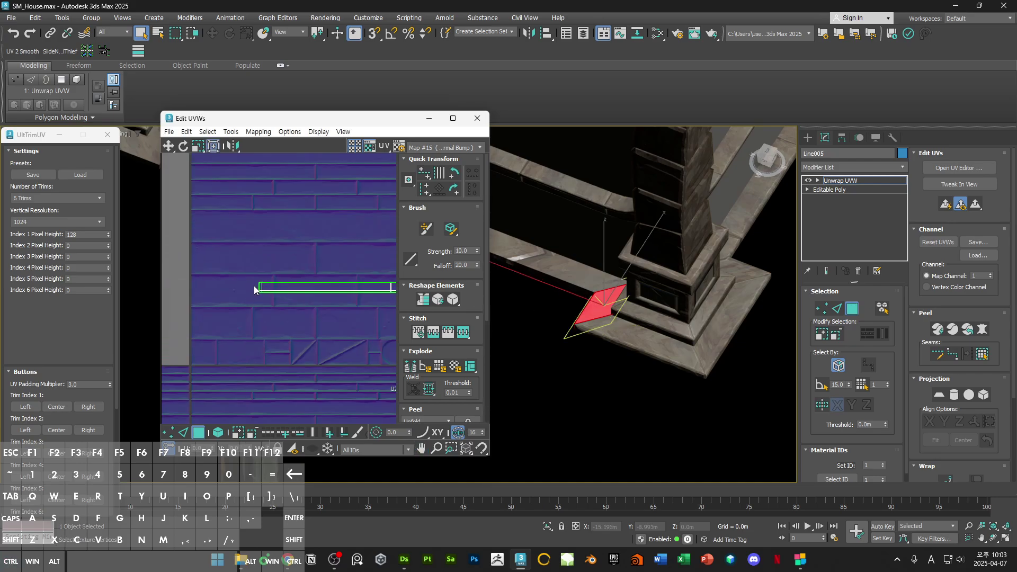
pyautogui.keyDown('ctrl'); pyautogui.moveTo(255, 273); pyautogui.dragTo(273, 310); pyautogui.keyUp('ctrl')
pyautogui.rightClick(283, 300)
pyautogui.click(262, 327)
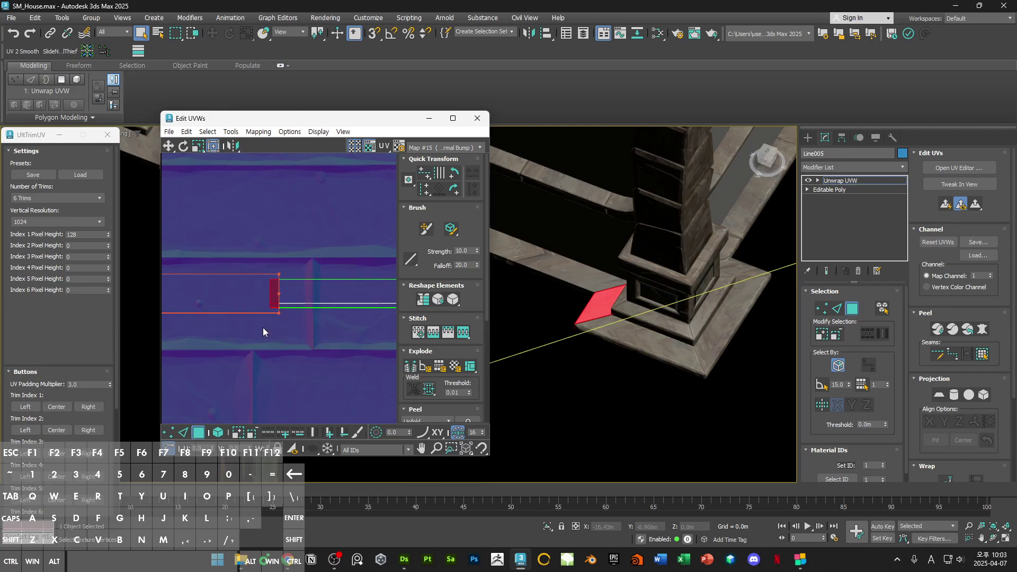
pyautogui.click(30, 411)
# Step: Move the small side face's shell to a clear texture area and align its side vertices vertically
pyautogui.scroll(-3, 283, 265)
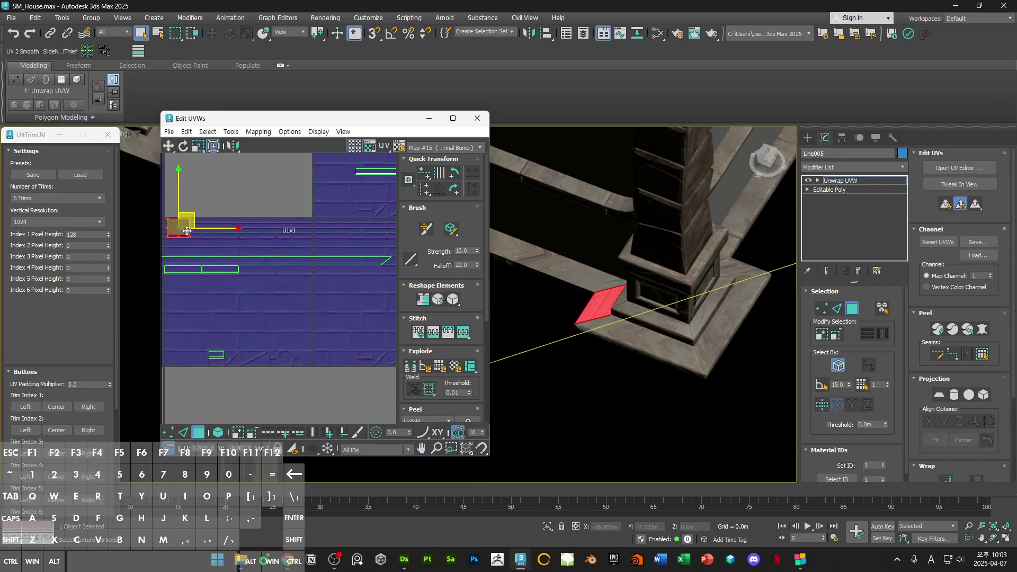
pyautogui.moveTo(187, 231); pyautogui.dragTo(301, 334)
pyautogui.scroll(5, 300, 334)
pyautogui.press('1')
pyautogui.moveTo(263, 272); pyautogui.dragTo(351, 368)
pyautogui.click(424, 189)
# Step: Select the small side face's shell as polygons again and move it just below the upper framed stone panel
pyautogui.scroll(-8, 613, 331)
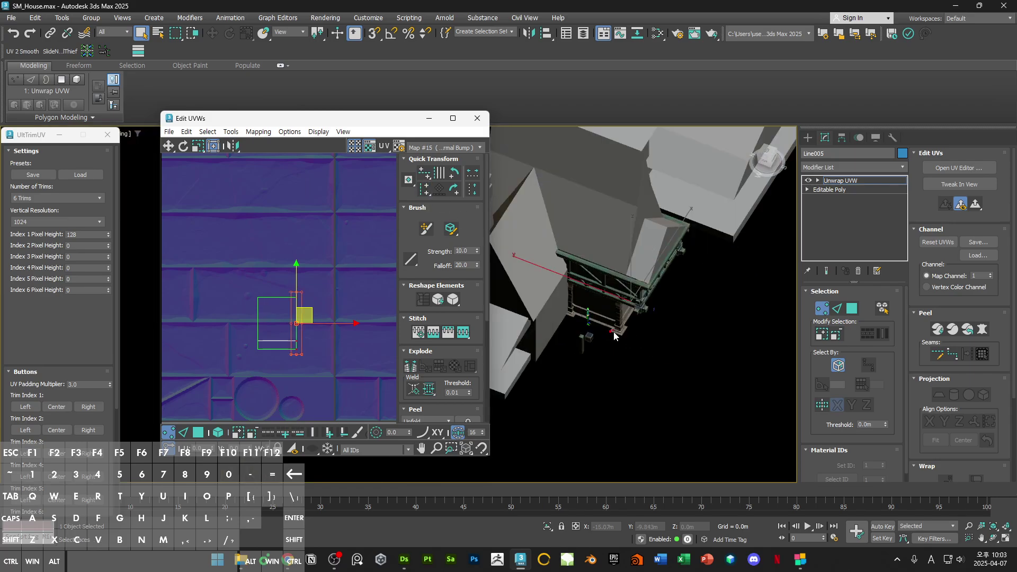
pyautogui.keyDown('alt'); pyautogui.moveTo(613, 331); pyautogui.dragTo(581, 390, button='middle'); pyautogui.keyUp('alt')
pyautogui.scroll(6, 659, 324)
pyautogui.scroll(5, 660, 326)
pyautogui.click(622, 378)
pyautogui.scroll(-3, 342, 285)
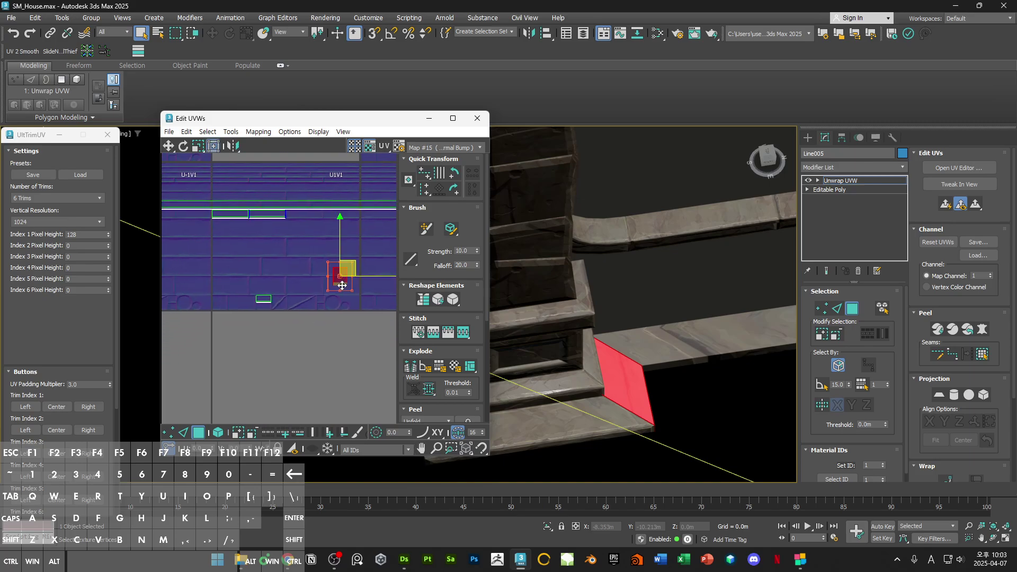
pyautogui.moveTo(337, 285); pyautogui.dragTo(331, 306)
pyautogui.scroll(5, 238, 314)
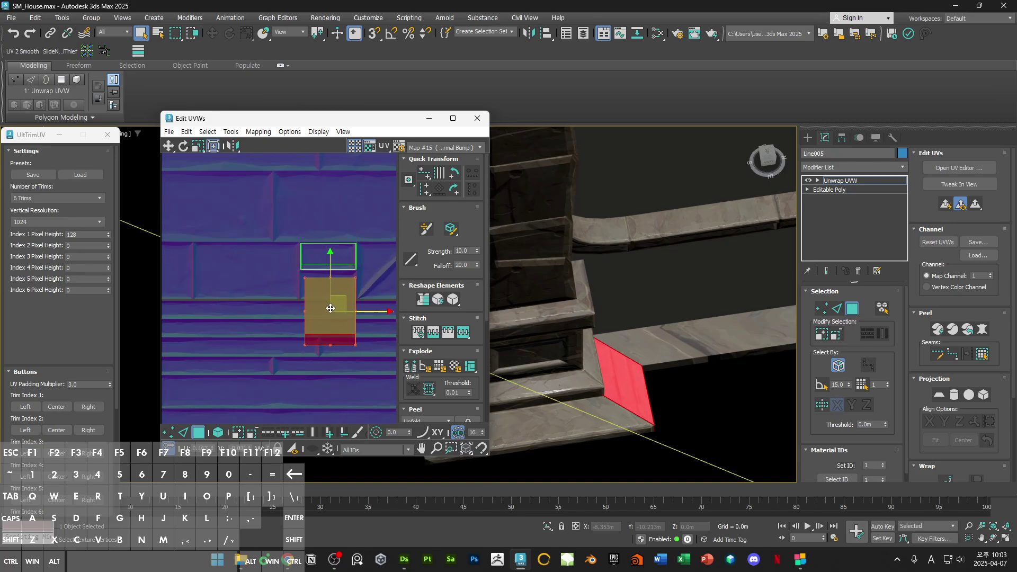
# Step: Raise the side shell's lower edge and scale the shell to fit the lower framed stone panel
pyautogui.press('2')
pyautogui.moveTo(325, 343); pyautogui.dragTo(331, 353)
pyautogui.press('3')
pyautogui.click(345, 326)
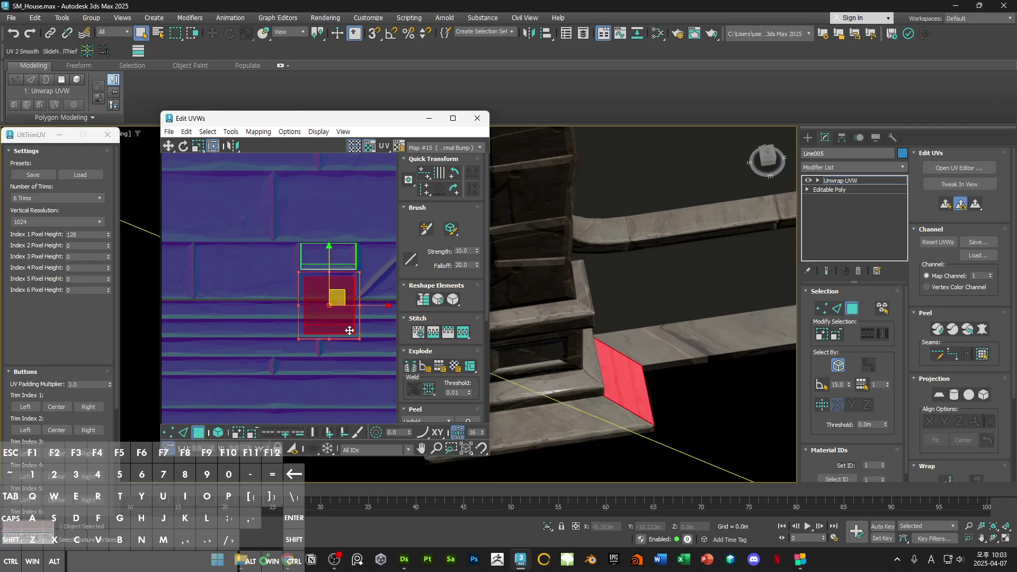
pyautogui.scroll(3, 347, 328)
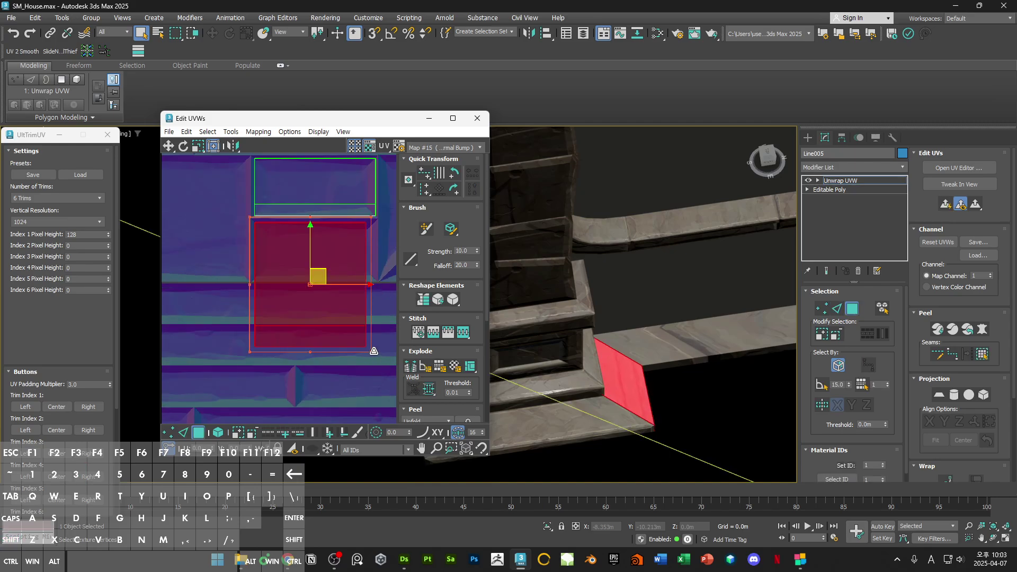
pyautogui.moveTo(371, 351); pyautogui.dragTo(376, 283)
pyautogui.click(365, 317)
# Step: Select the long front span's polygons on the base trim and move their UV shell toward the other base shells
pyautogui.click(636, 399)
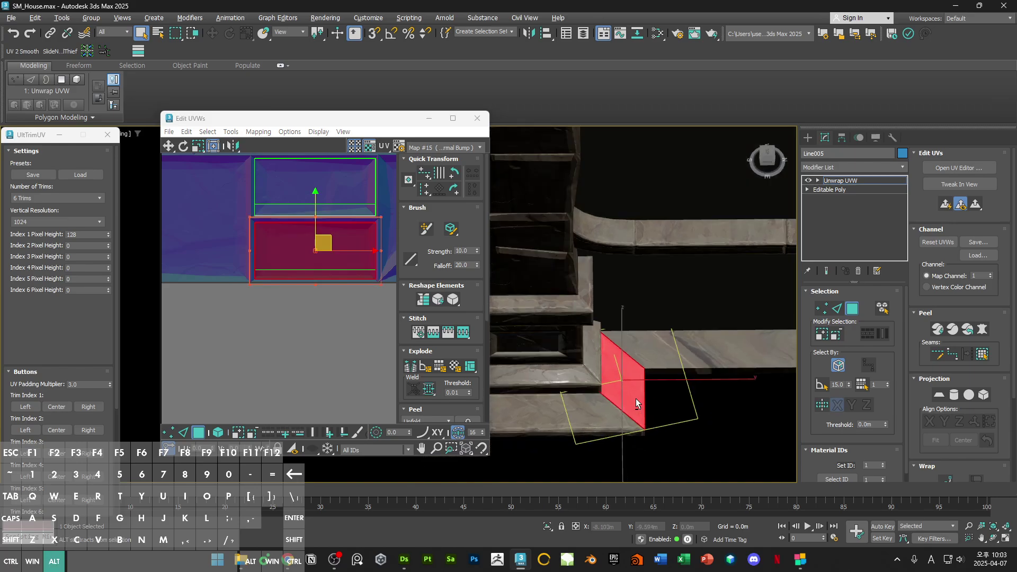
pyautogui.keyDown('alt'); pyautogui.moveTo(636, 398); pyautogui.dragTo(738, 393, button='middle'); pyautogui.keyUp('alt')
pyautogui.scroll(-5, 647, 314)
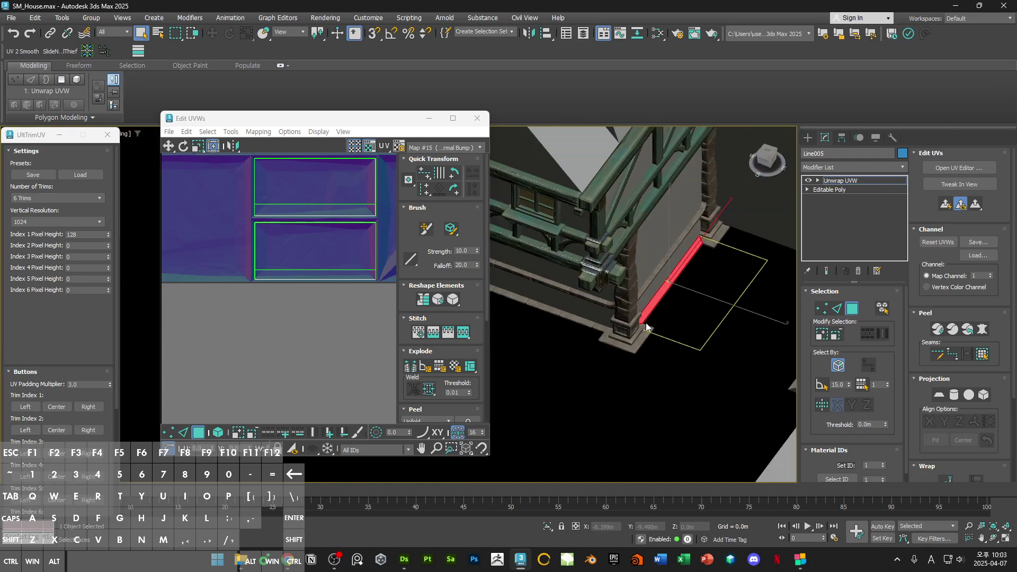
pyautogui.scroll(5, 584, 345)
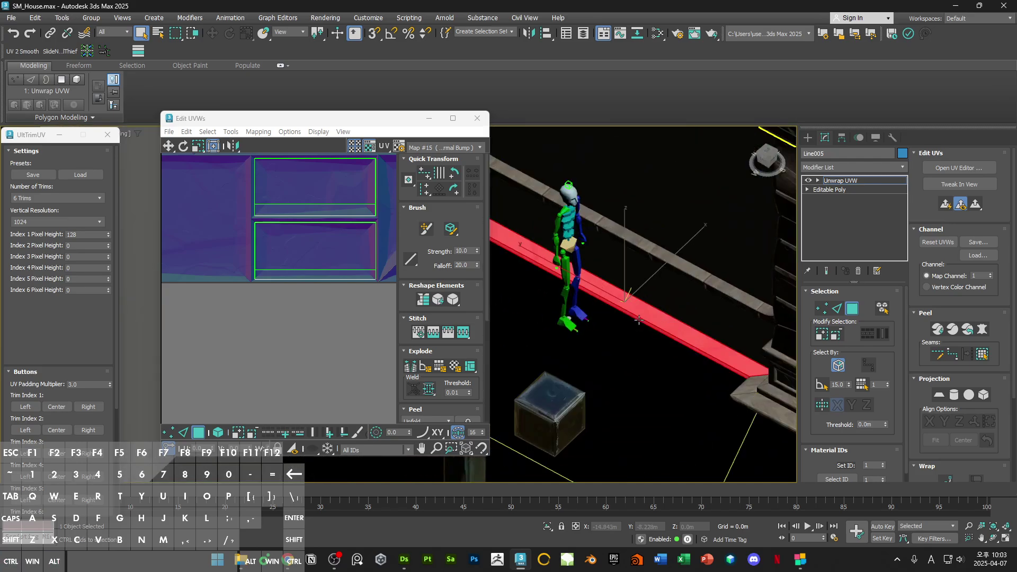
pyautogui.press('1')
pyautogui.scroll(-6, 266, 206)
pyautogui.scroll(5, 266, 206)
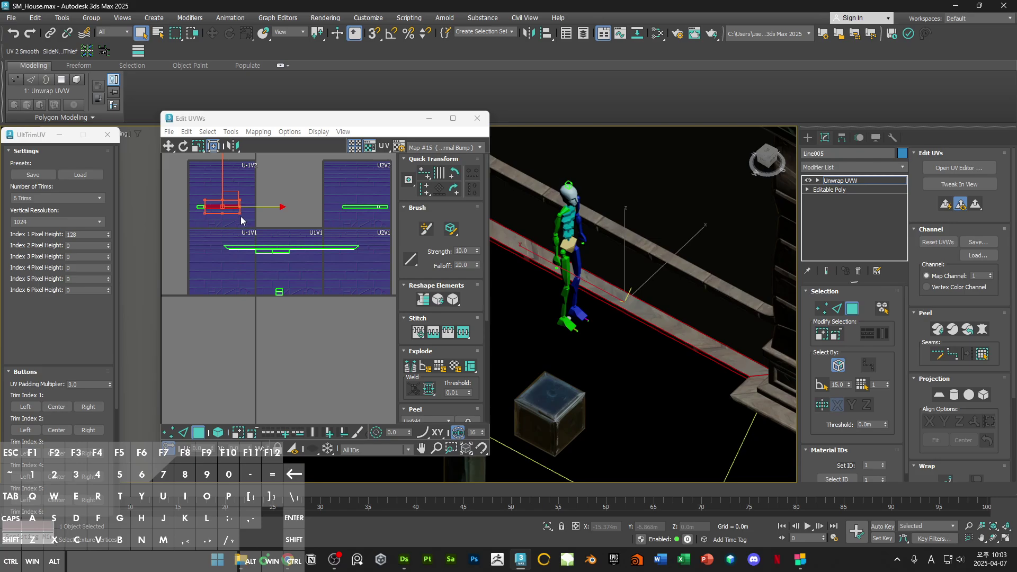
pyautogui.rightClick(226, 195)
pyautogui.click(190, 227)
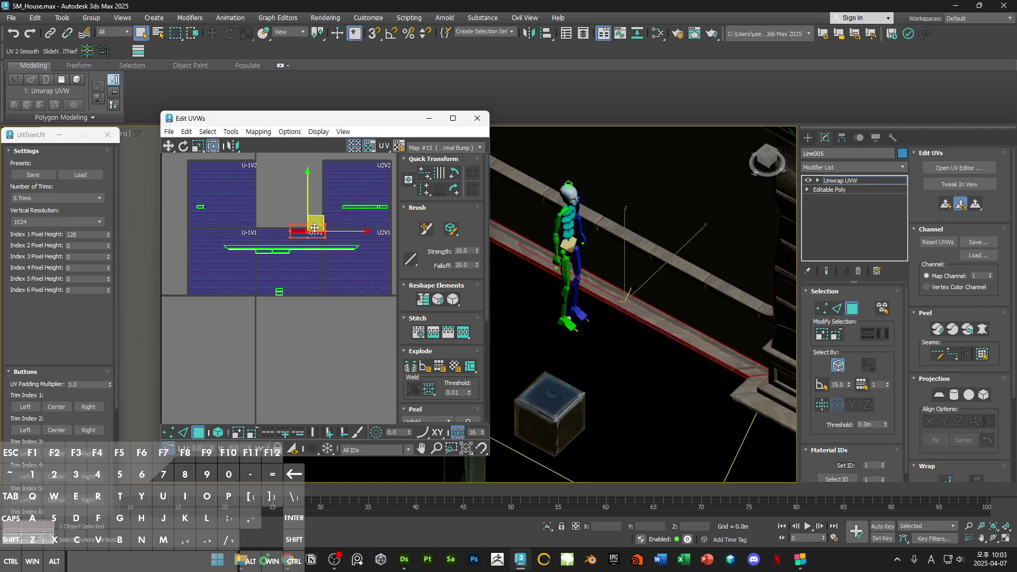
# Step: Place the front span's shell on a clear stone strip of the texture, with its left end on the tile border
pyautogui.scroll(5, 315, 228)
pyautogui.press('1')
pyautogui.scroll(-3, 384, 257)
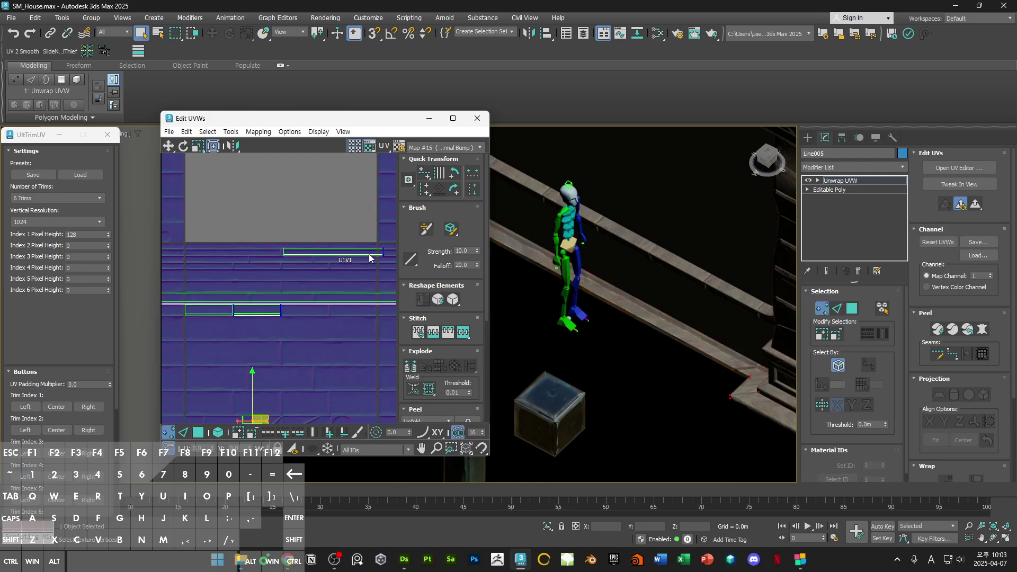
pyautogui.moveTo(351, 279); pyautogui.dragTo(281, 271, button='middle')
pyautogui.click(314, 235)
pyautogui.scroll(-3, 313, 236)
pyautogui.press('3')
pyautogui.scroll(5, 261, 207)
pyautogui.keyDown('alt'); pyautogui.moveTo(593, 339); pyautogui.dragTo(667, 292, button='middle'); pyautogui.keyUp('alt')
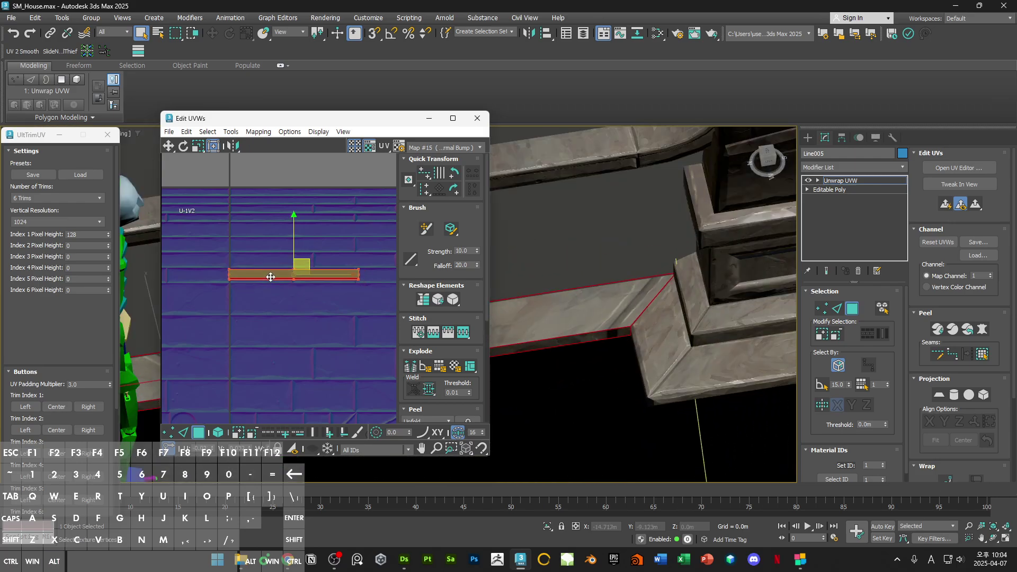
# Step: Stretch the front span's shell horizontally past the tile border until its right end meets a stone joint
pyautogui.scroll(3, 230, 278)
pyautogui.scroll(-5, 254, 271)
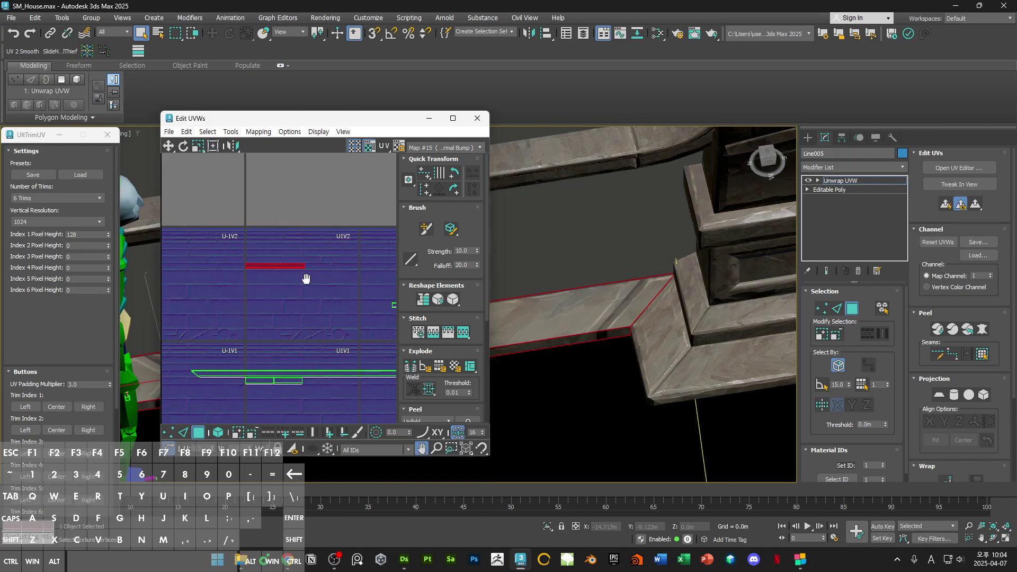
pyautogui.scroll(2, 222, 273)
pyautogui.moveTo(217, 265); pyautogui.dragTo(336, 281)
pyautogui.scroll(4, 336, 265)
pyautogui.scroll(-8, 628, 300)
pyautogui.keyDown('alt'); pyautogui.moveTo(628, 301); pyautogui.dragTo(668, 310, button='middle'); pyautogui.keyUp('alt')
pyautogui.moveTo(315, 262); pyautogui.dragTo(202, 239, button='middle')
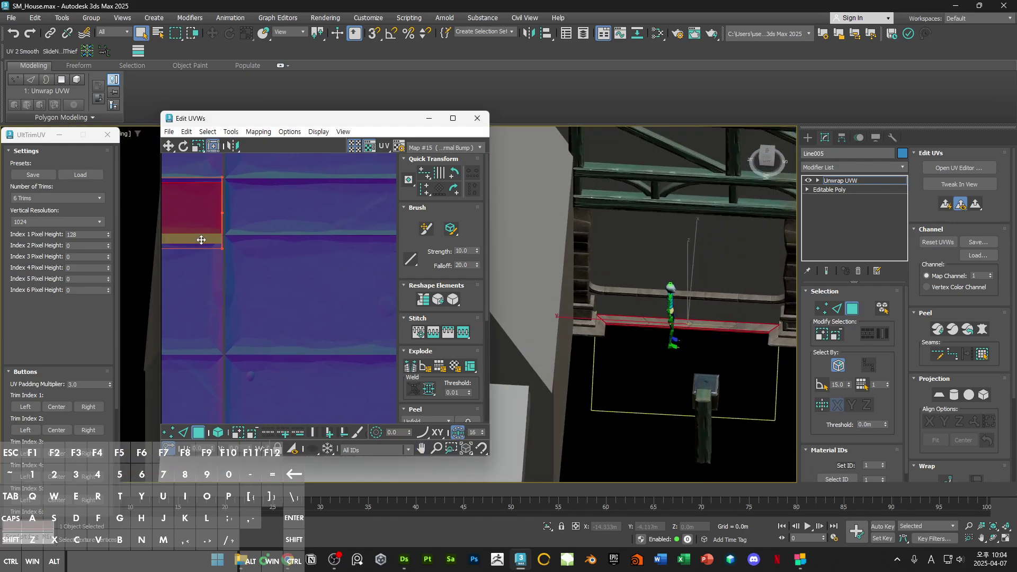
pyautogui.scroll(-3, 211, 246)
pyautogui.moveTo(229, 252); pyautogui.dragTo(329, 262)
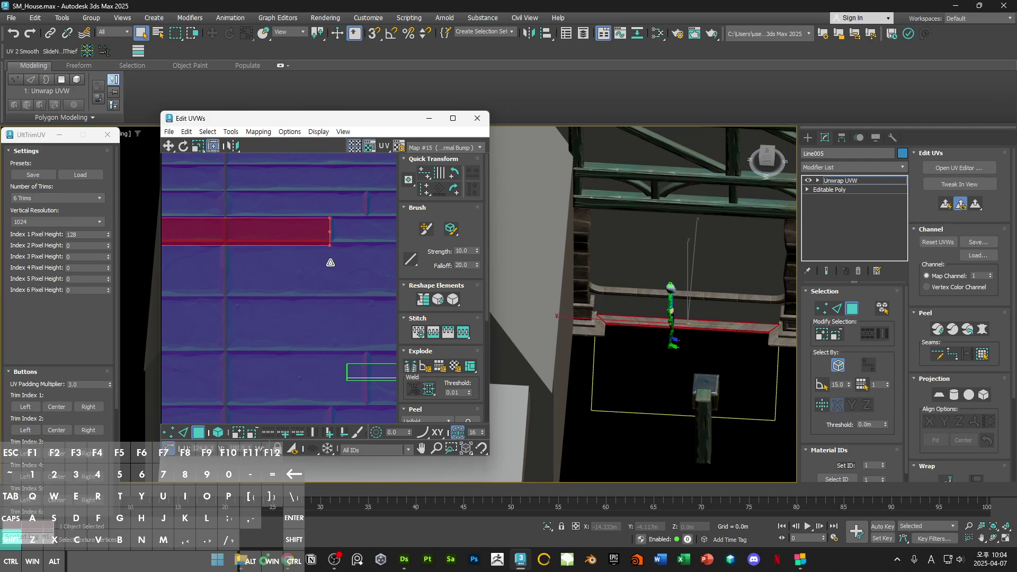
pyautogui.click(330, 262)
# Step: Select the lower edges of the front span's shell and raise them slightly within the stone strip
pyautogui.keyDown('alt'); pyautogui.moveTo(621, 330); pyautogui.dragTo(609, 328, button='middle'); pyautogui.keyUp('alt')
pyautogui.press('2')
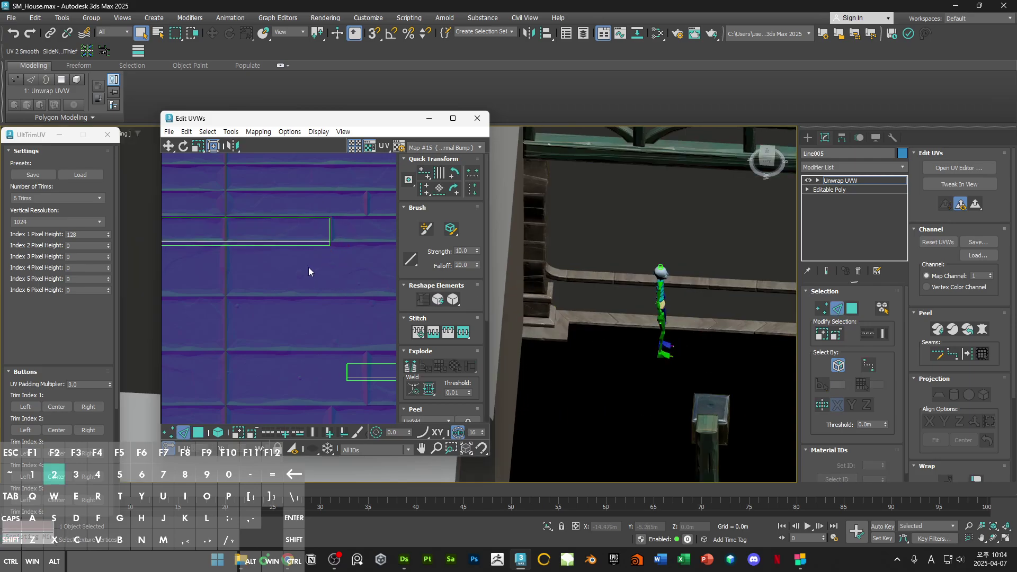
pyautogui.keyDown('shift'); pyautogui.click(313, 241); pyautogui.keyUp('shift')
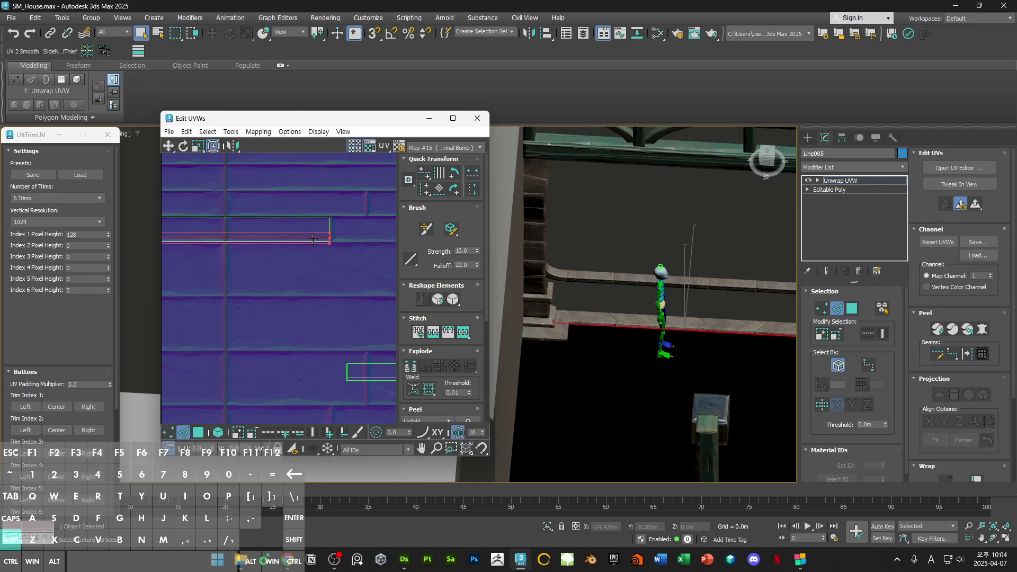
pyautogui.click(699, 352)
pyautogui.keyDown('alt'); pyautogui.moveTo(699, 351); pyautogui.dragTo(569, 271, button='middle'); pyautogui.keyUp('alt')
pyautogui.rightClick(569, 272)
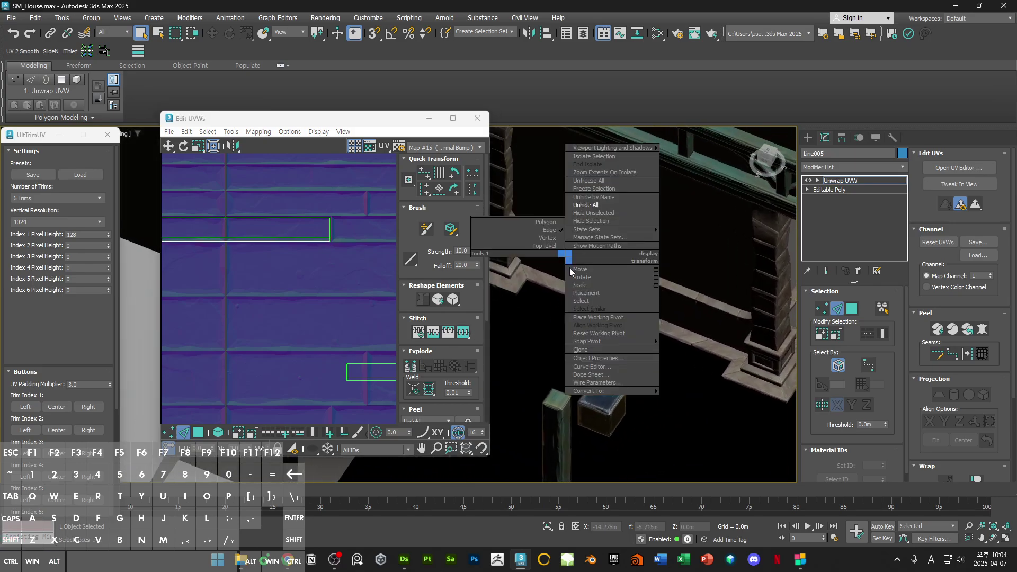
pyautogui.moveTo(609, 391)
pyautogui.click(808, 138)
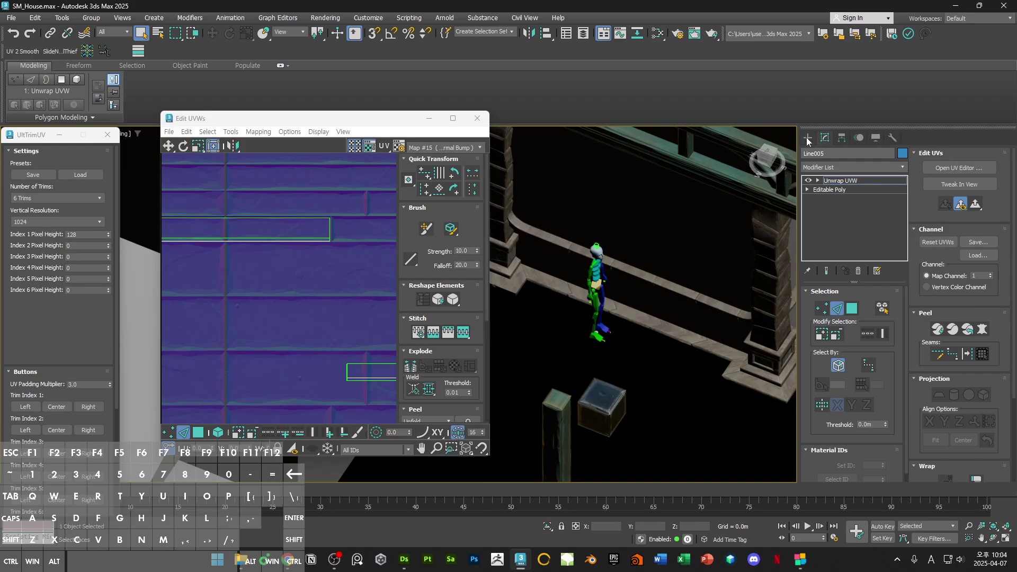
# Step: Select the character biped in wireframe display and clear it and the loose props away from the front span, then restore shading
pyautogui.scroll(5, 609, 299)
pyautogui.press('3')
pyautogui.press('F3')
pyautogui.press('3')
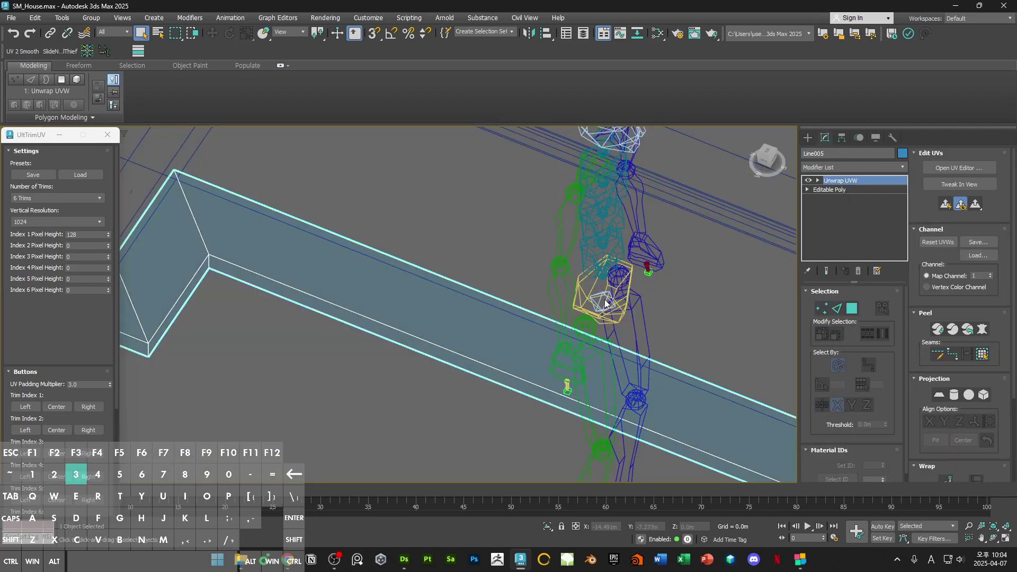
pyautogui.click(608, 302)
pyautogui.scroll(-10, 598, 296)
pyautogui.press('w')
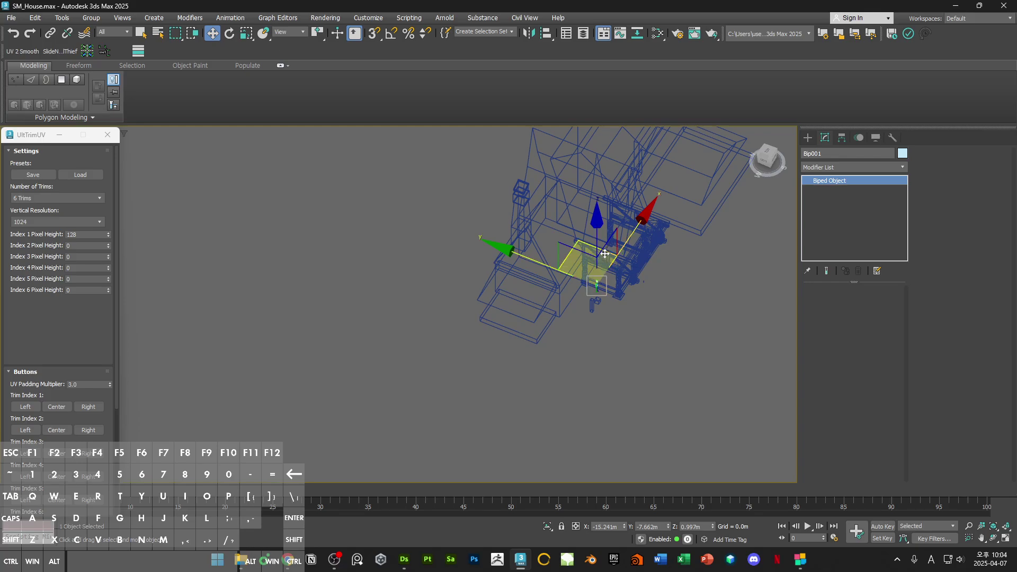
pyautogui.moveTo(578, 280); pyautogui.dragTo(737, 225)
pyautogui.moveTo(581, 324)
pyautogui.mouseDown()
pyautogui.moveTo(603, 295)
pyautogui.moveTo(691, 249)
pyautogui.mouseUp()
pyautogui.click(627, 307)
pyautogui.press('F3')
# Step: Reselect the stone base trim, open its UV editor and examine the texture joints along the front span
pyautogui.scroll(10, 625, 305)
pyautogui.click(603, 312)
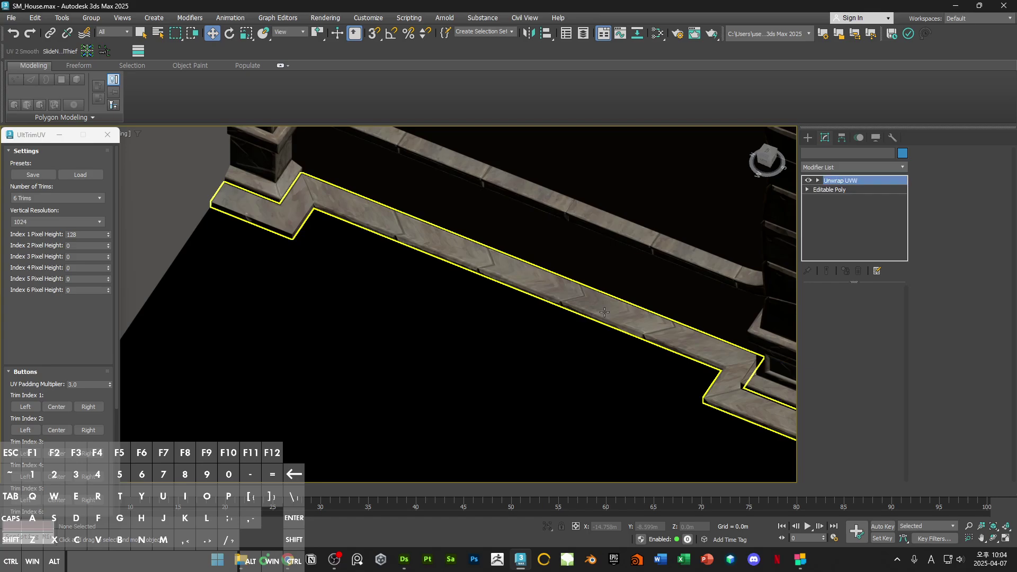
pyautogui.scroll(3, 603, 311)
pyautogui.click(959, 168)
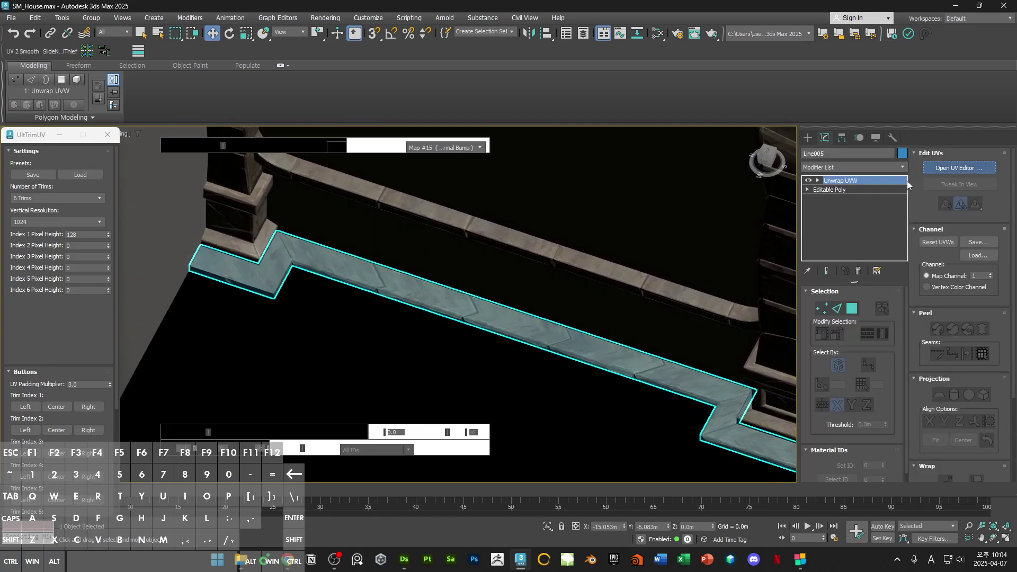
pyautogui.moveTo(646, 297); pyautogui.dragTo(673, 342, button='middle')
pyautogui.scroll(-4, 307, 286)
pyautogui.keyDown('alt'); pyautogui.moveTo(614, 309); pyautogui.dragTo(681, 346, button='middle'); pyautogui.keyUp('alt')
pyautogui.scroll(-3, 311, 287)
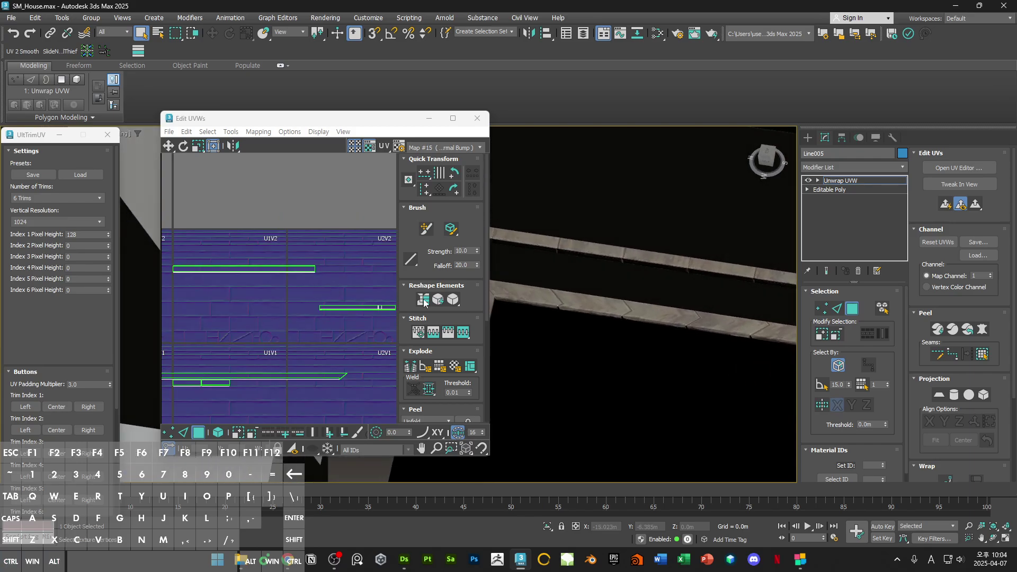
pyautogui.keyDown('alt'); pyautogui.moveTo(742, 329); pyautogui.dragTo(664, 292, button='middle'); pyautogui.keyUp('alt')
# Step: Collapse the base trim to an Editable Poly and show its vertices with edged faces
pyautogui.rightClick(665, 292)
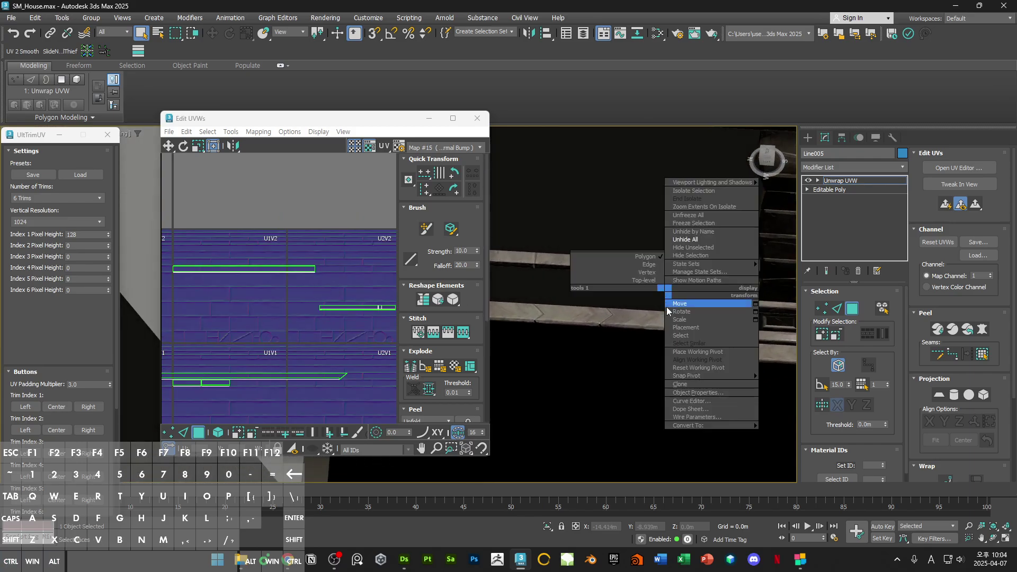
pyautogui.moveTo(709, 425)
pyautogui.click(779, 433)
pyautogui.press('1')
pyautogui.scroll(3, 694, 326)
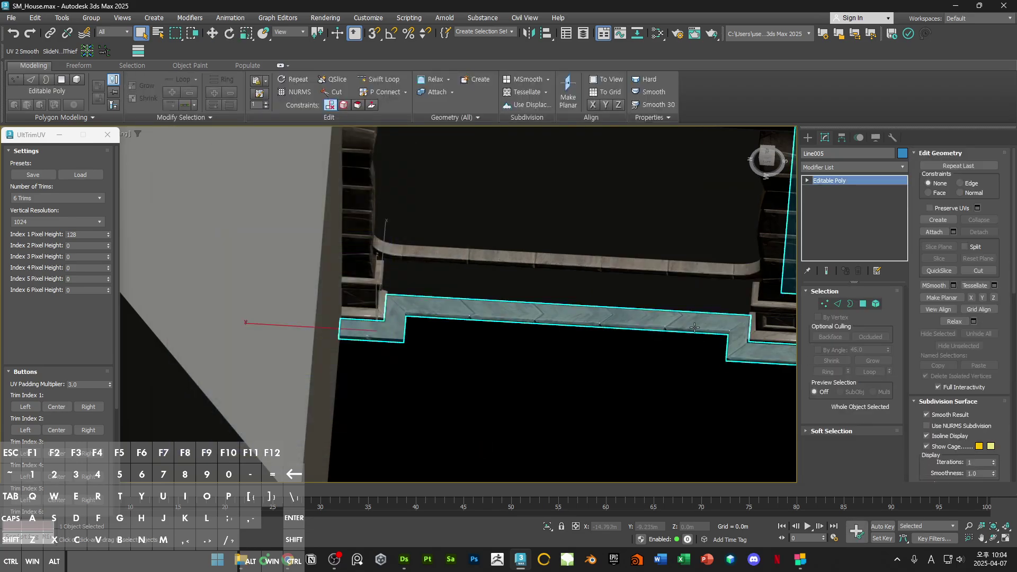
pyautogui.press('F4')
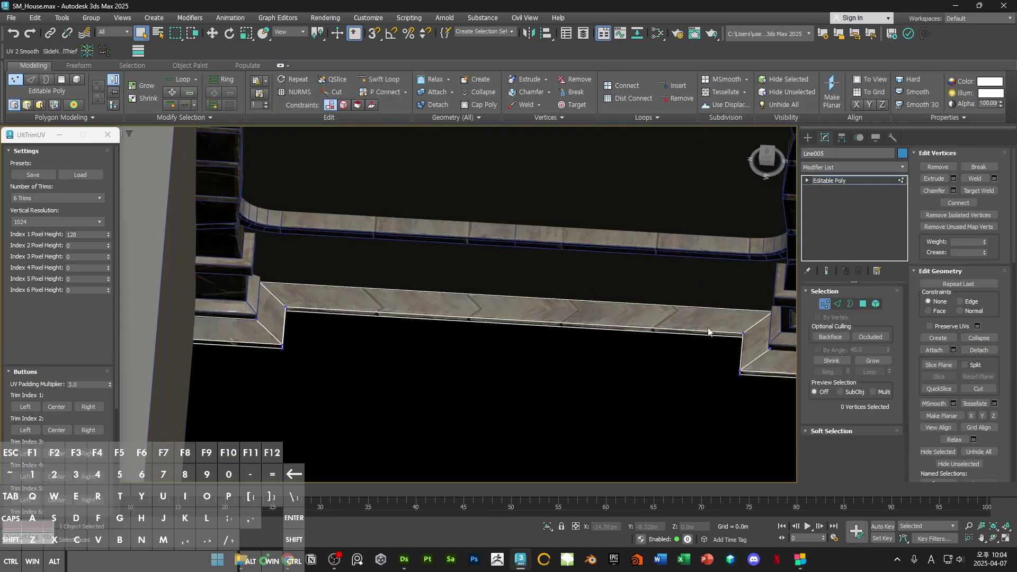
# Step: Insert an edge loop near each end of the front span with Swift Loop
pyautogui.hotkey('alt', 's')
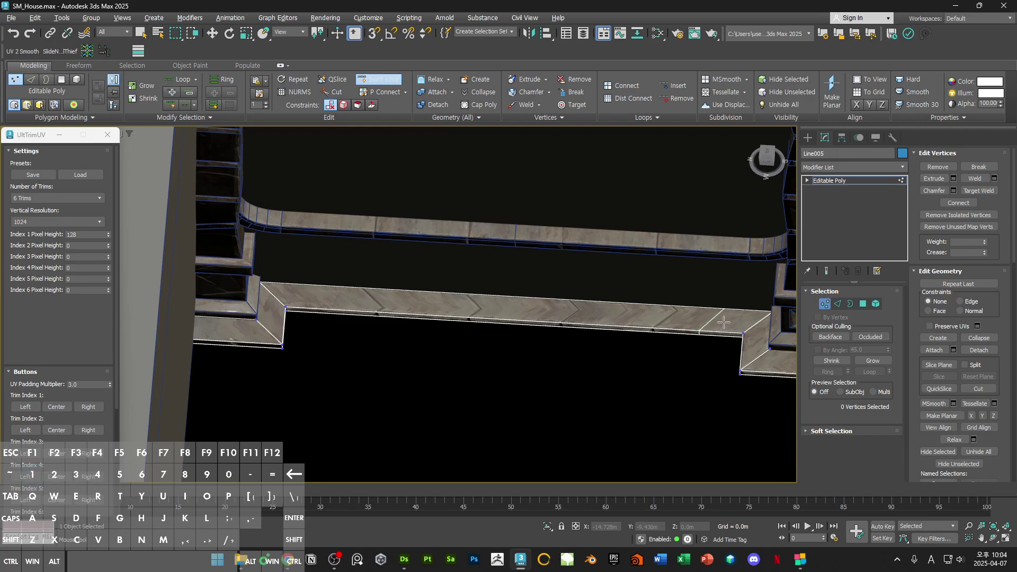
pyautogui.click(723, 322)
pyautogui.press('w')
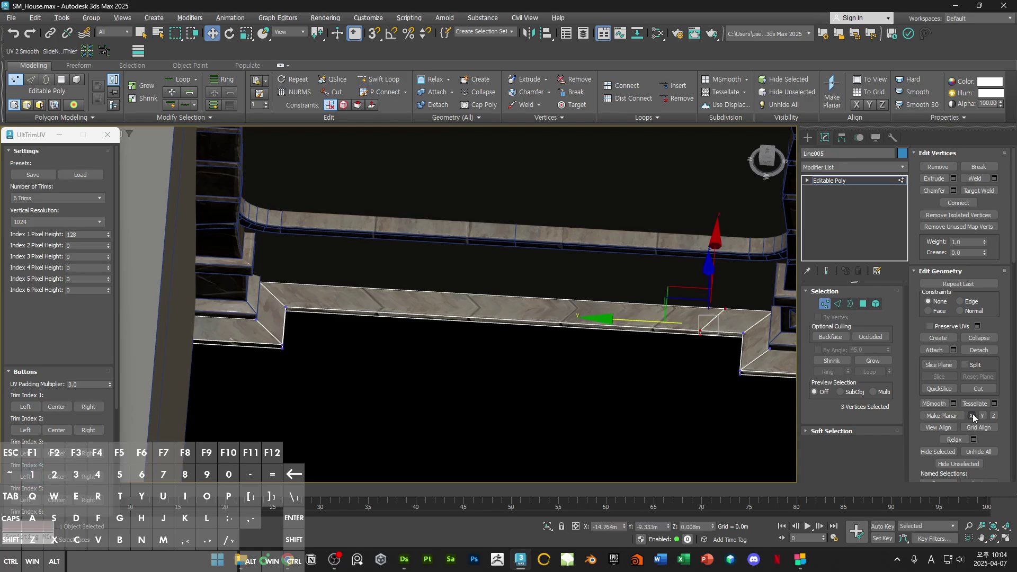
pyautogui.hotkey('alt', 's')
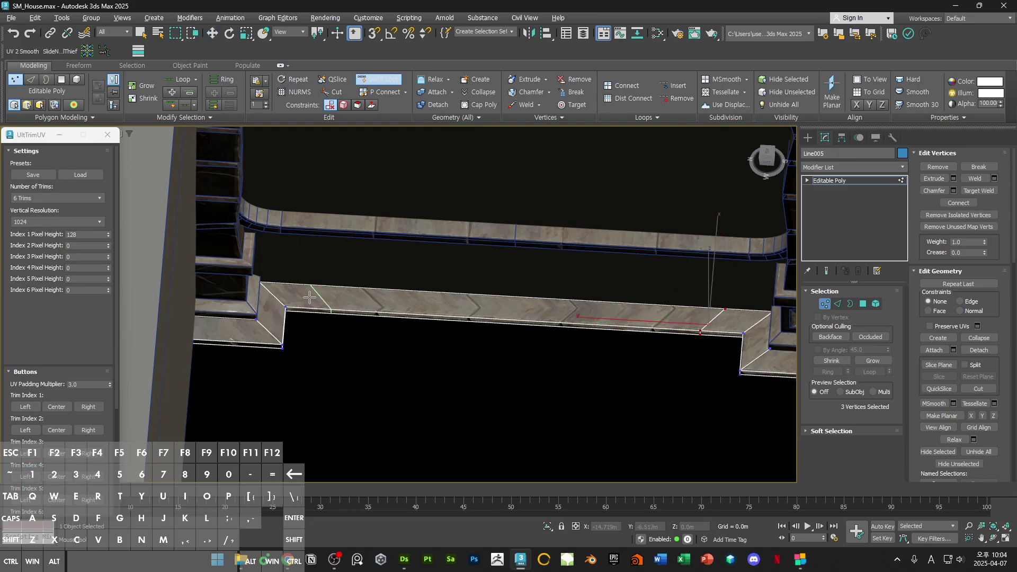
pyautogui.click(303, 296)
pyautogui.press('w')
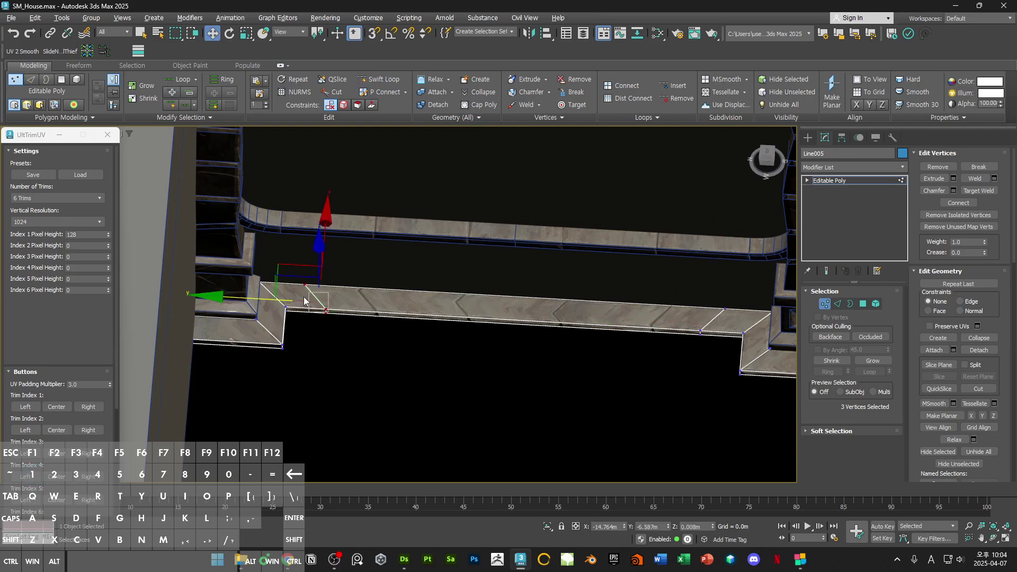
# Step: Make each of the two end loops planar along Y, then leave vertex editing and hide the edged faces
pyautogui.click(982, 416)
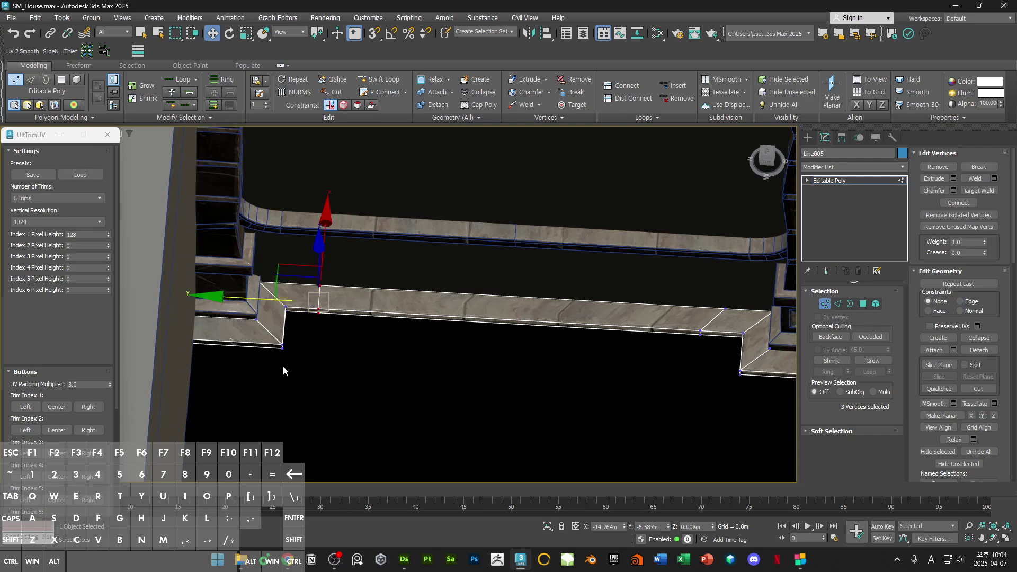
pyautogui.moveTo(683, 295); pyautogui.dragTo(736, 352)
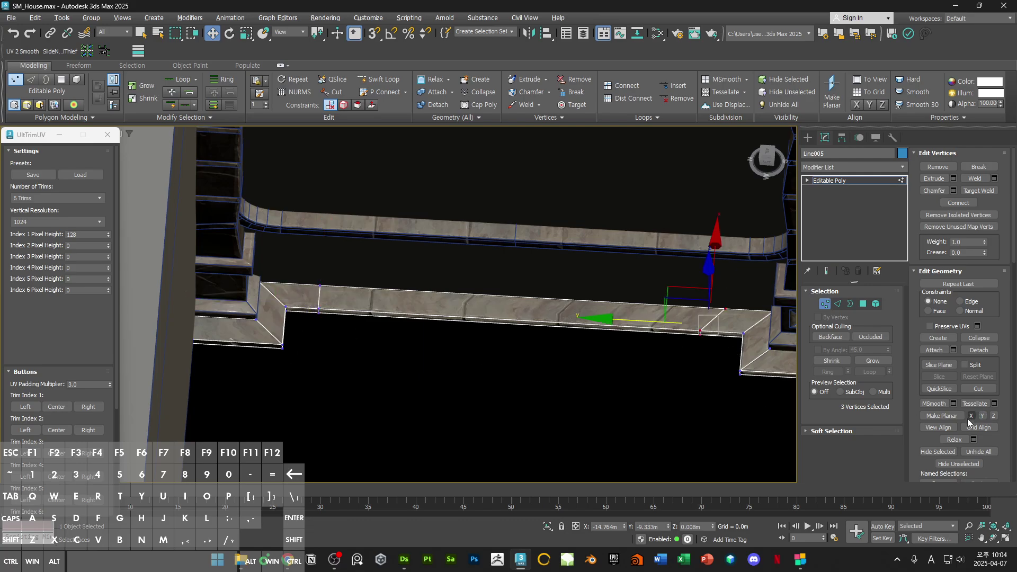
pyautogui.click(983, 416)
pyautogui.click(665, 395)
pyautogui.moveTo(671, 362); pyautogui.dragTo(682, 346, button='middle')
pyautogui.press('1')
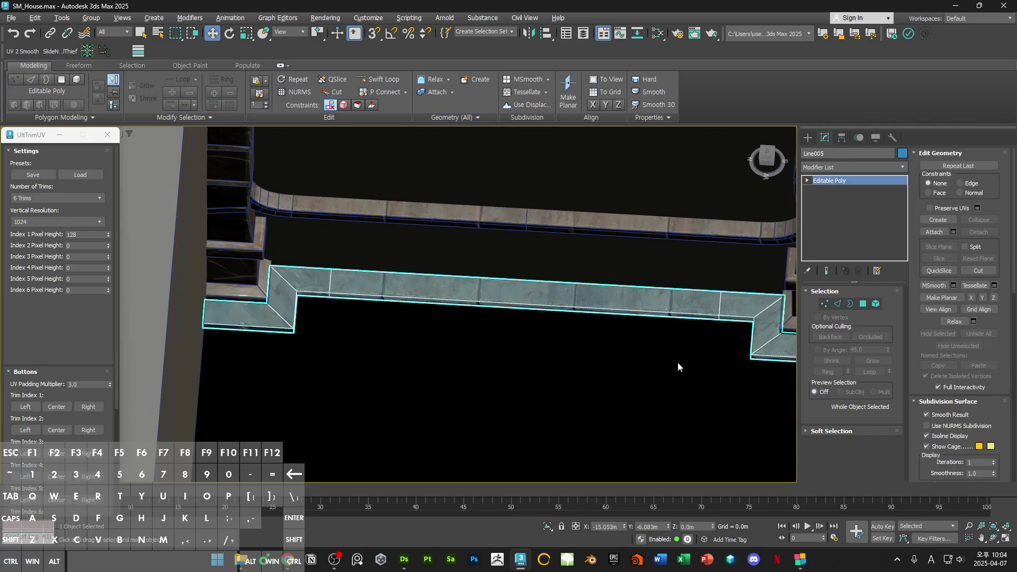
pyautogui.click(677, 366)
pyautogui.press('F4')
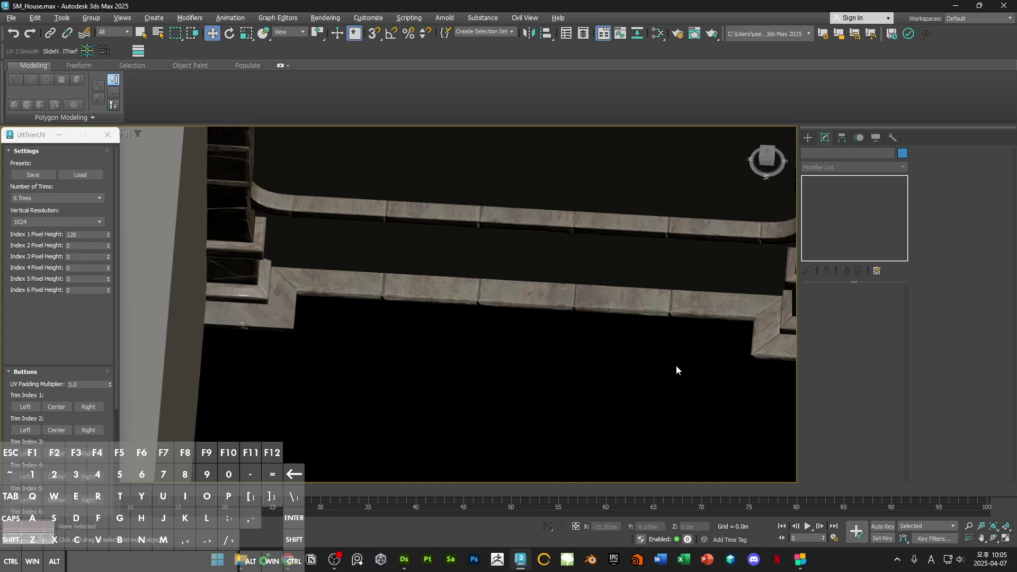
# Step: Add an Unwrap UVW modifier to the base trim and open its UV editor
pyautogui.click(714, 315)
pyautogui.click(841, 168)
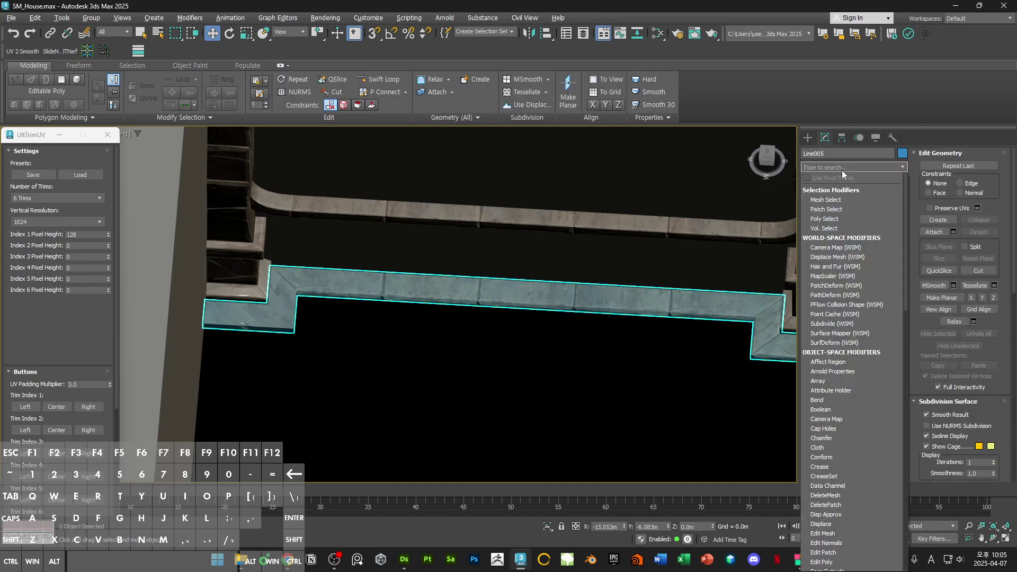
pyautogui.write('unwrap')
pyautogui.press('Return')
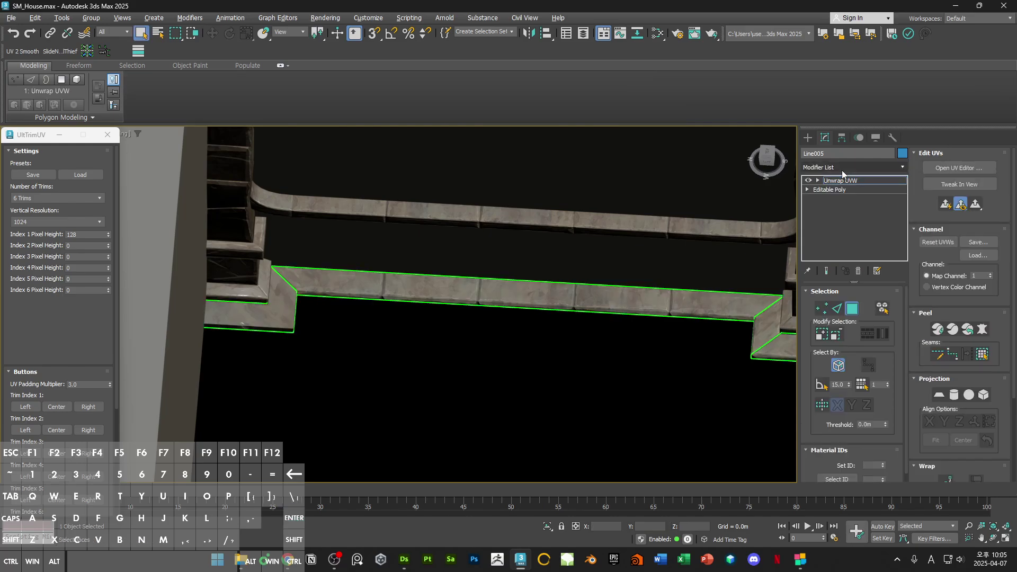
pyautogui.click(946, 169)
# Step: Select the top and front faces of the front span between its two end loops for UV editing
pyautogui.scroll(3, 725, 307)
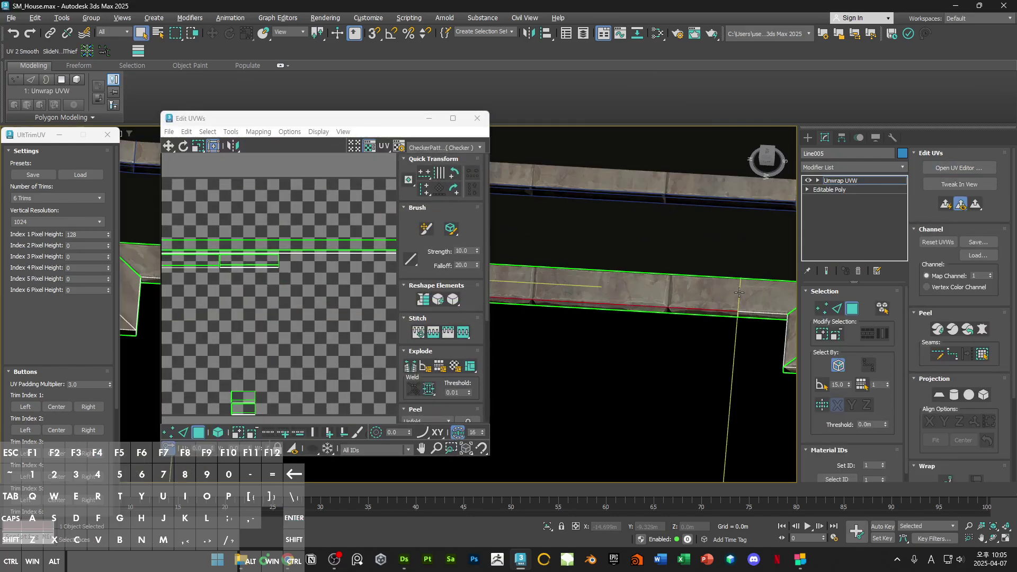
pyautogui.press('2')
pyautogui.press('3')
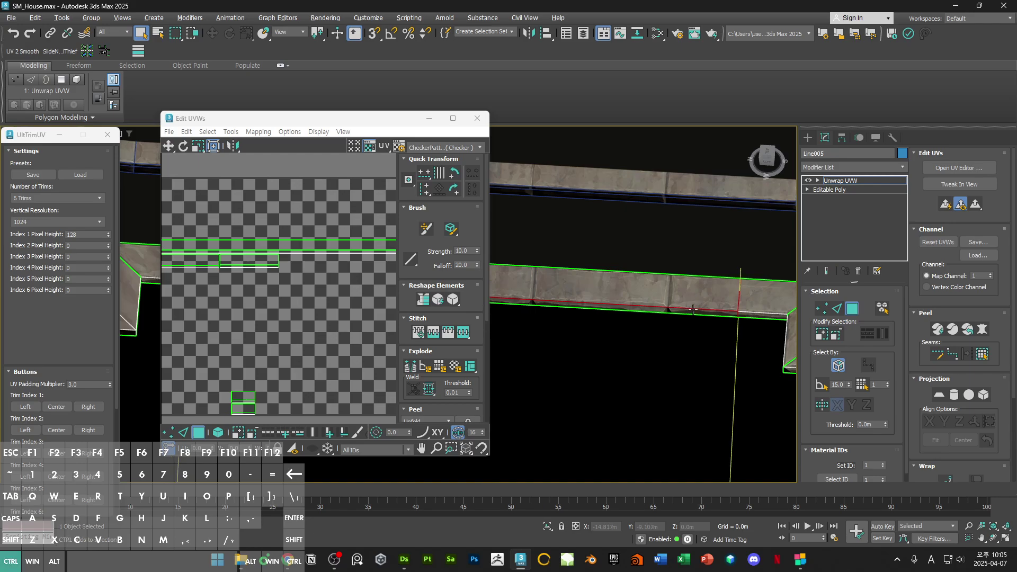
pyautogui.keyDown('ctrl'); pyautogui.click(692, 304); pyautogui.keyUp('ctrl')
pyautogui.scroll(-3, 306, 320)
pyautogui.scroll(-3, 306, 320)
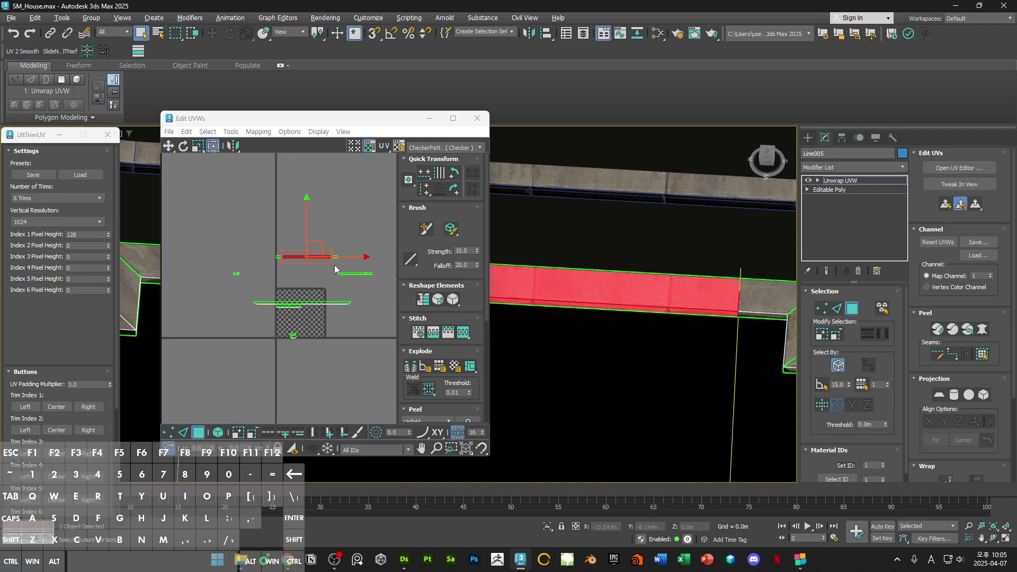
pyautogui.scroll(5, 332, 250)
# Step: Try shifting the end corner vertex of the front span's UV strip horizontally, and undo the moves
pyautogui.press('1')
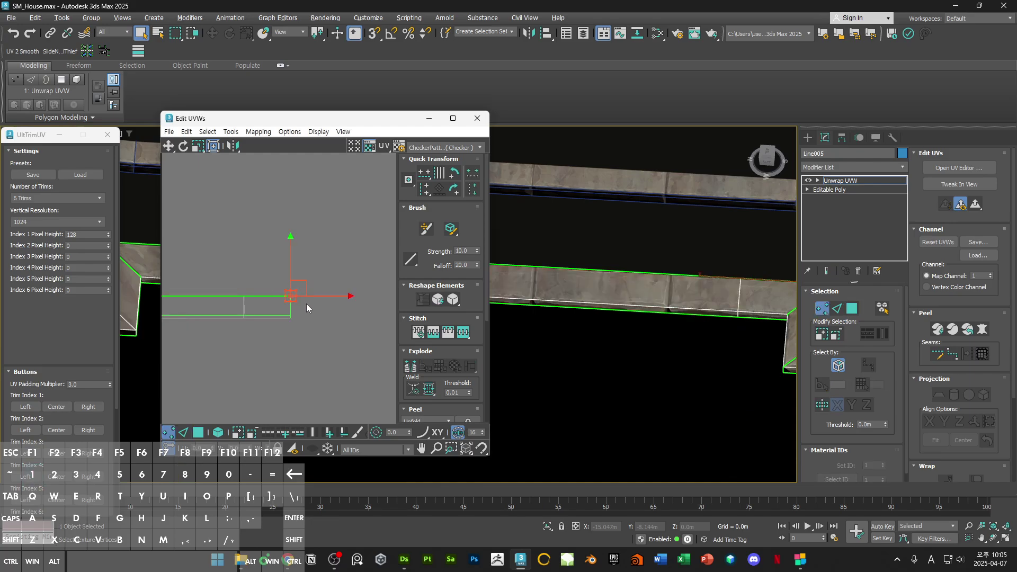
pyautogui.scroll(3, 292, 292)
pyautogui.keyDown('shift'); pyautogui.moveTo(297, 290); pyautogui.dragTo(340, 291); pyautogui.keyUp('shift')
pyautogui.moveTo(698, 321); pyautogui.dragTo(637, 330, button='middle')
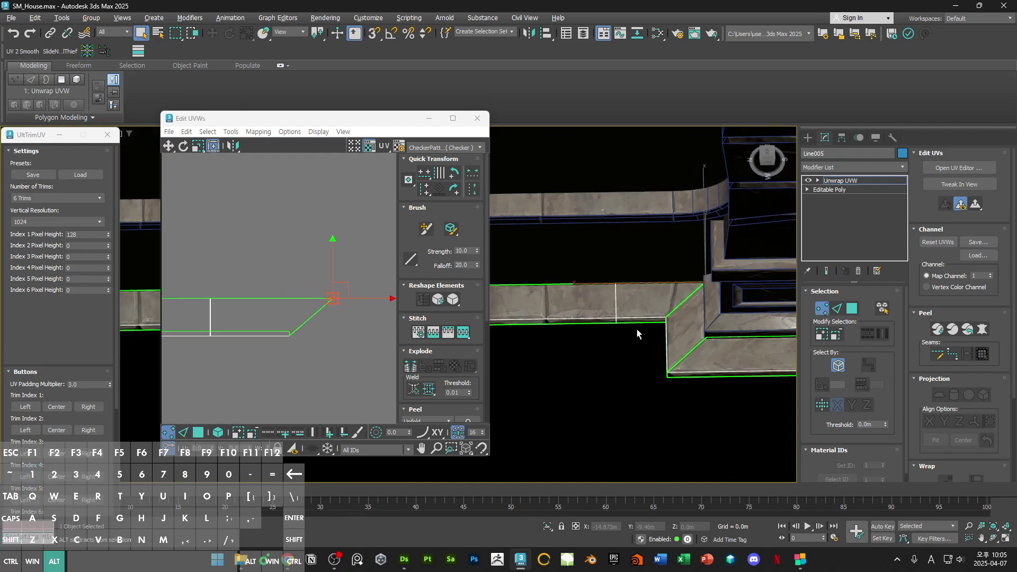
pyautogui.keyDown('shift'); pyautogui.moveTo(345, 294); pyautogui.dragTo(303, 296); pyautogui.keyUp('shift')
pyautogui.hotkey('ctrl', 'z')
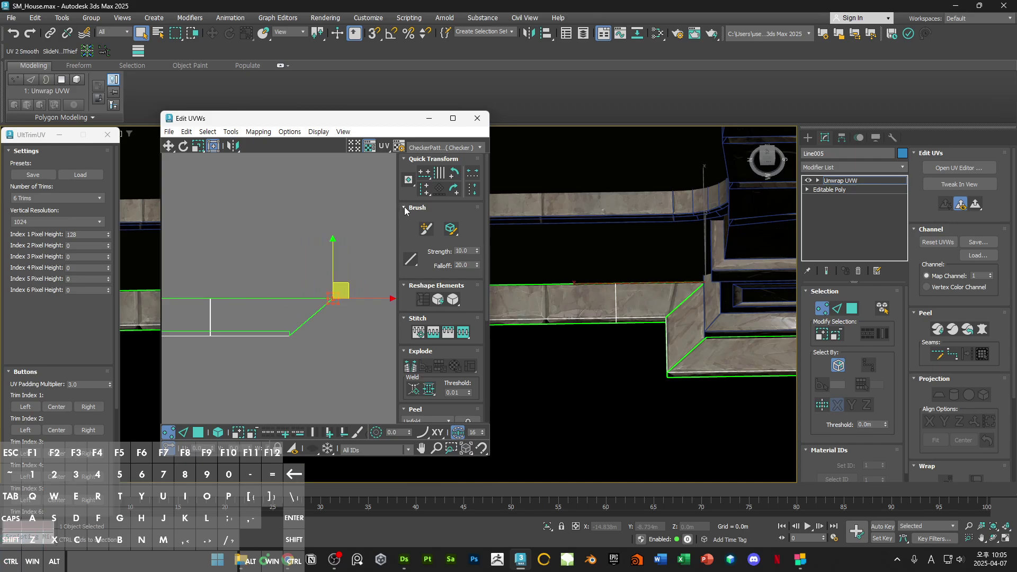
pyautogui.hotkey('ctrl', 'z')
# Step: Display the normal bump texture Map #15 as the UV editor background
pyautogui.moveTo(339, 317); pyautogui.dragTo(356, 289, button='middle')
pyautogui.click(475, 150)
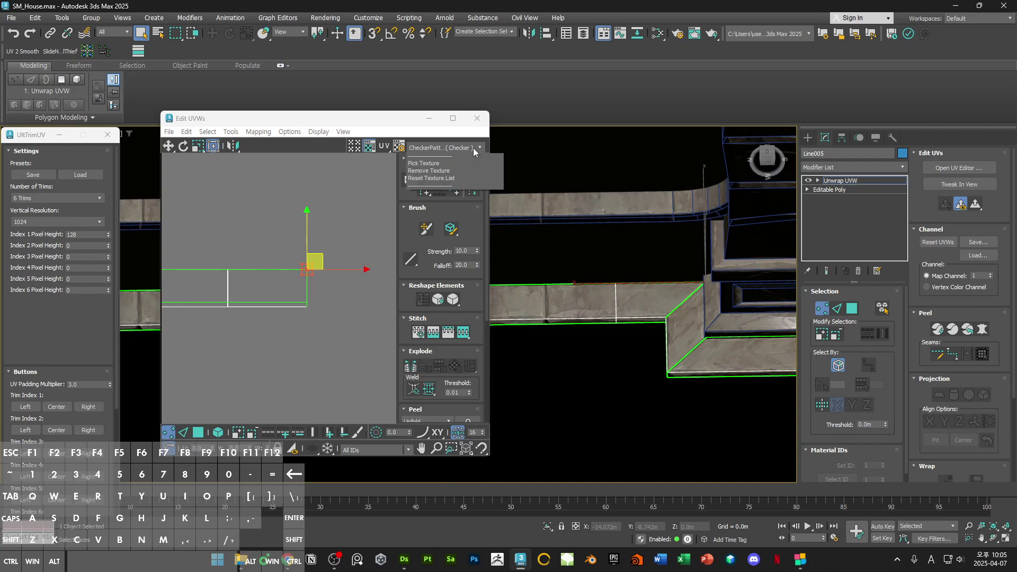
pyautogui.click(456, 186)
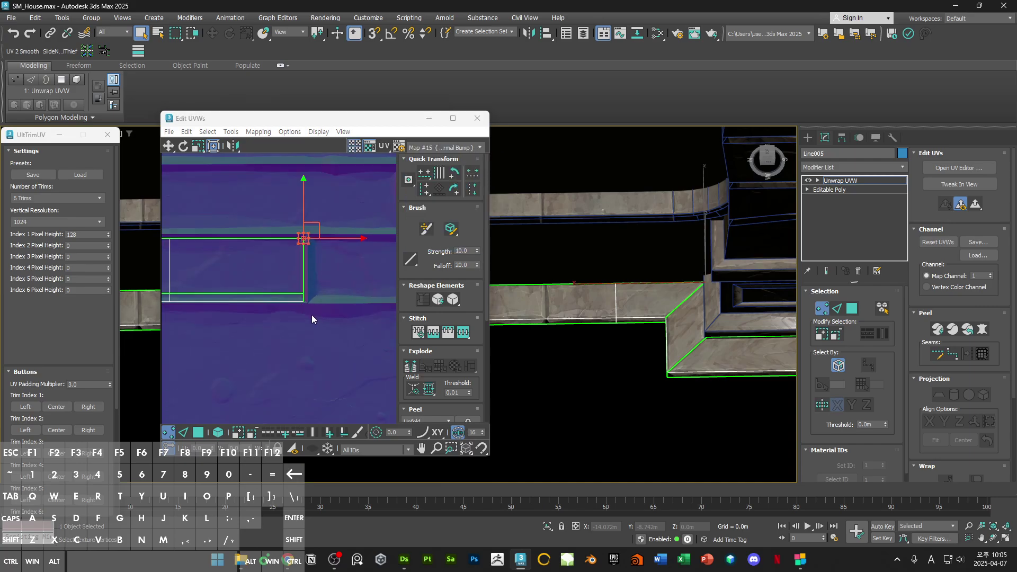
# Step: Select the vertices at one end of the front span's UV strip and align them with the stone joint
pyautogui.scroll(2, 312, 316)
pyautogui.press('1')
pyautogui.press('1')
pyautogui.moveTo(351, 339); pyautogui.dragTo(288, 204)
pyautogui.keyDown('shift'); pyautogui.moveTo(308, 253); pyautogui.dragTo(310, 254); pyautogui.keyUp('shift')
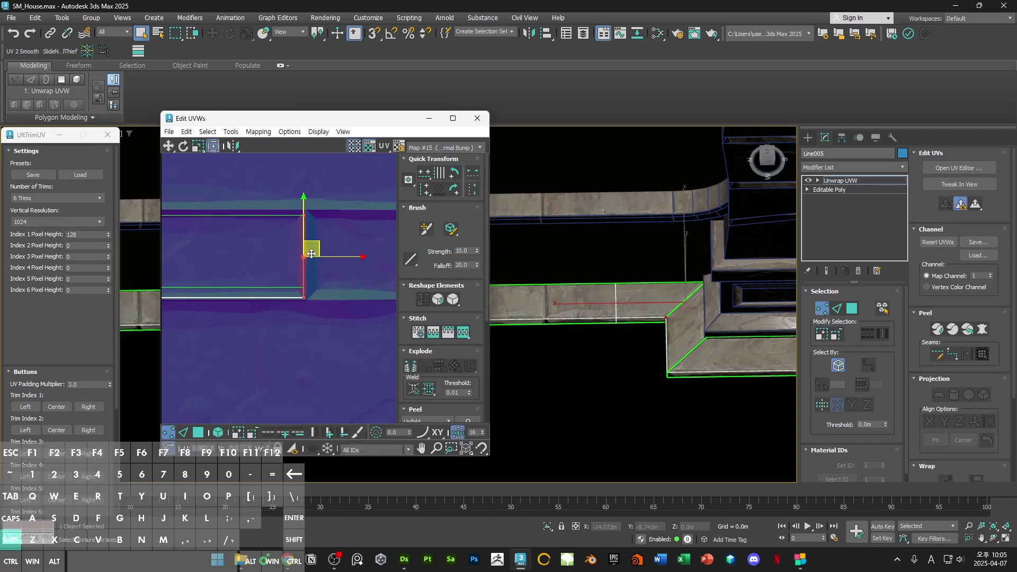
pyautogui.click(357, 237)
# Step: Align the vertices at the opposite end of the front span's UV strip with the stone joint there
pyautogui.scroll(-4, 351, 242)
pyautogui.moveTo(231, 251); pyautogui.dragTo(447, 259, button='middle')
pyautogui.scroll(-1, 446, 259)
pyautogui.scroll(2, 378, 249)
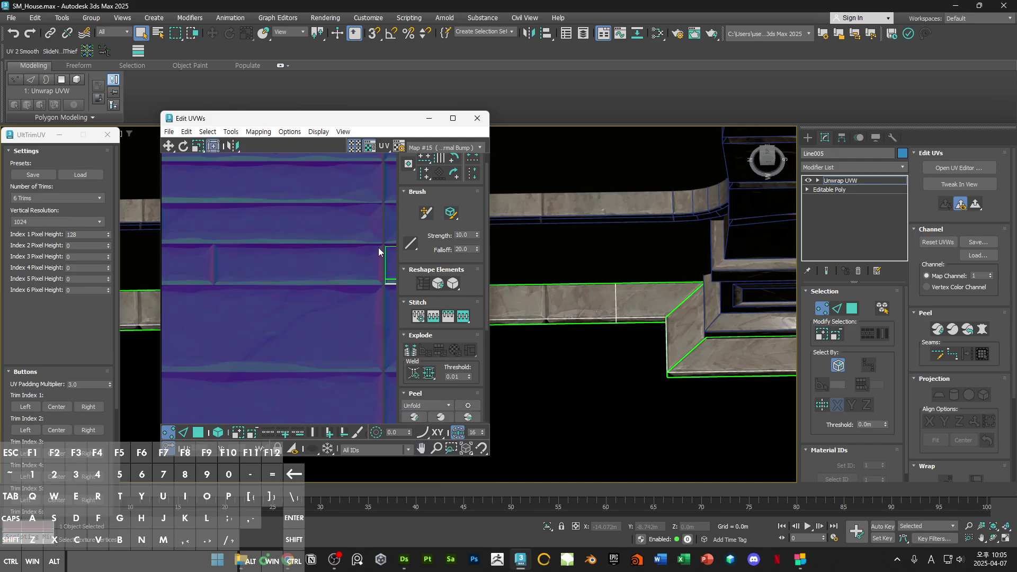
pyautogui.moveTo(379, 252); pyautogui.dragTo(313, 249, button='middle')
pyautogui.moveTo(365, 201); pyautogui.dragTo(297, 286)
pyautogui.scroll(3, 318, 268)
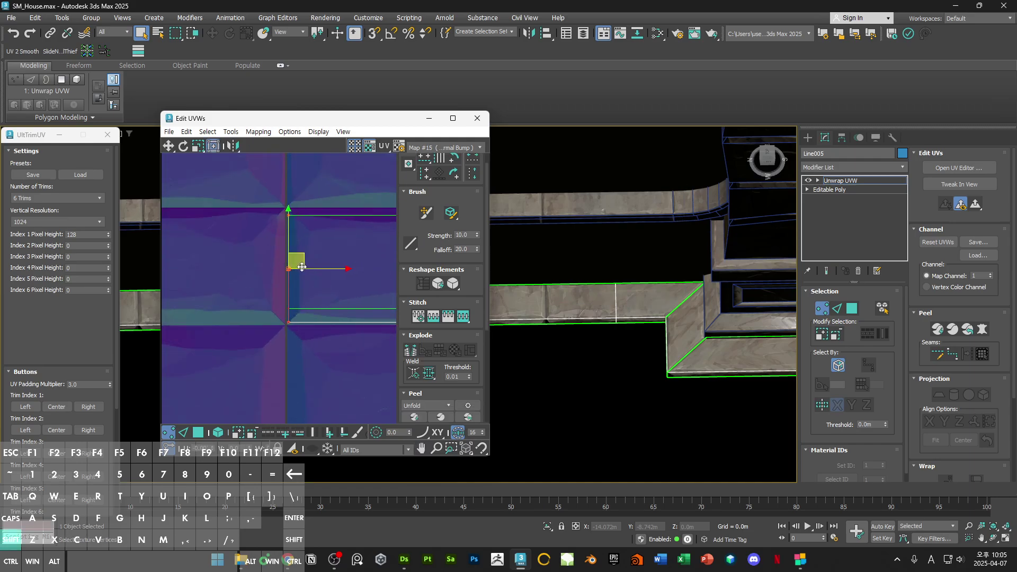
# Step: Select the upper row of vertices along the front span's UV strip, fit it to the stone row's upper edge, and deselect
pyautogui.scroll(-3, 302, 267)
pyautogui.moveTo(302, 266); pyautogui.dragTo(220, 256, button='middle')
pyautogui.scroll(-2, 196, 245)
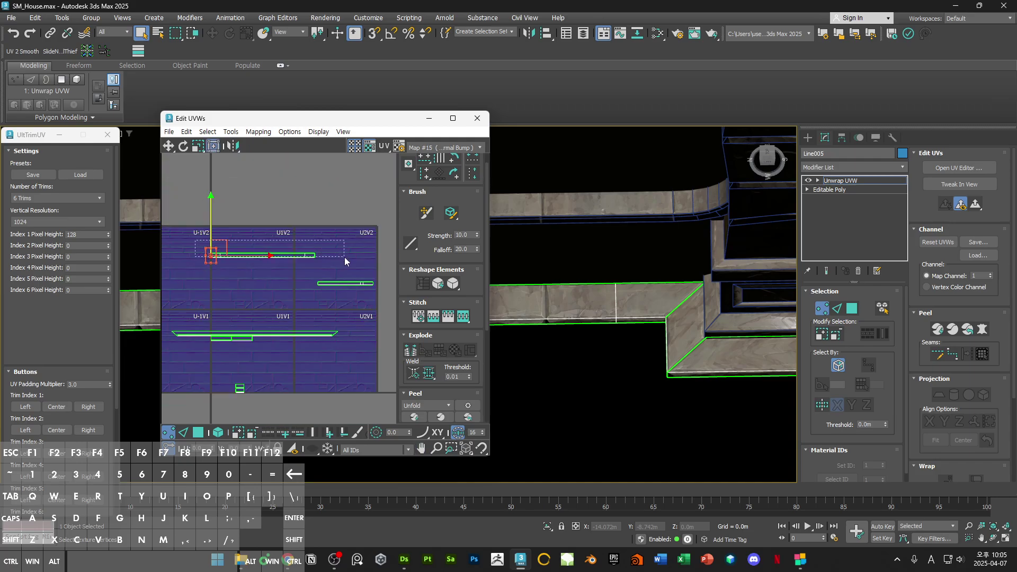
pyautogui.moveTo(344, 261); pyautogui.dragTo(345, 260)
pyautogui.scroll(5, 302, 254)
pyautogui.moveTo(315, 250); pyautogui.dragTo(355, 257, button='middle')
pyautogui.scroll(-4, 307, 255)
pyautogui.scroll(8, 356, 259)
pyautogui.keyDown('shift'); pyautogui.moveTo(281, 254); pyautogui.dragTo(281, 248); pyautogui.keyUp('shift')
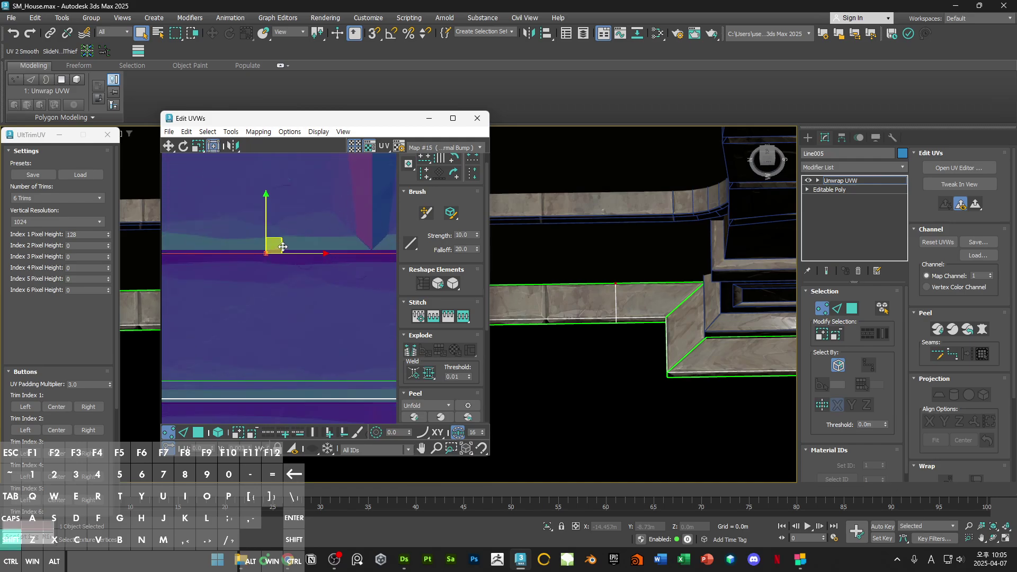
pyautogui.click(208, 223)
# Step: Hide the edged faces and examine the front span's stone joints and mitred corners in the viewport
pyautogui.keyDown('ctrl'); pyautogui.keyDown('alt'); pyautogui.moveTo(658, 291); pyautogui.dragTo(668, 317, button='middle'); pyautogui.keyUp('alt'); pyautogui.keyUp('ctrl')
pyautogui.scroll(-5, 964, 390)
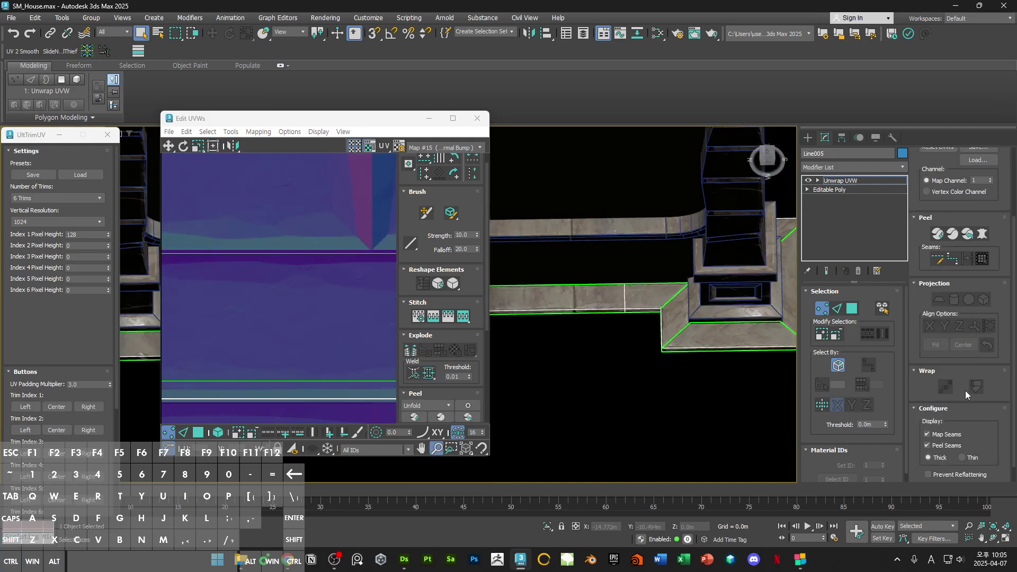
pyautogui.press('F4')
pyautogui.scroll(3, 673, 287)
pyautogui.scroll(5, 674, 288)
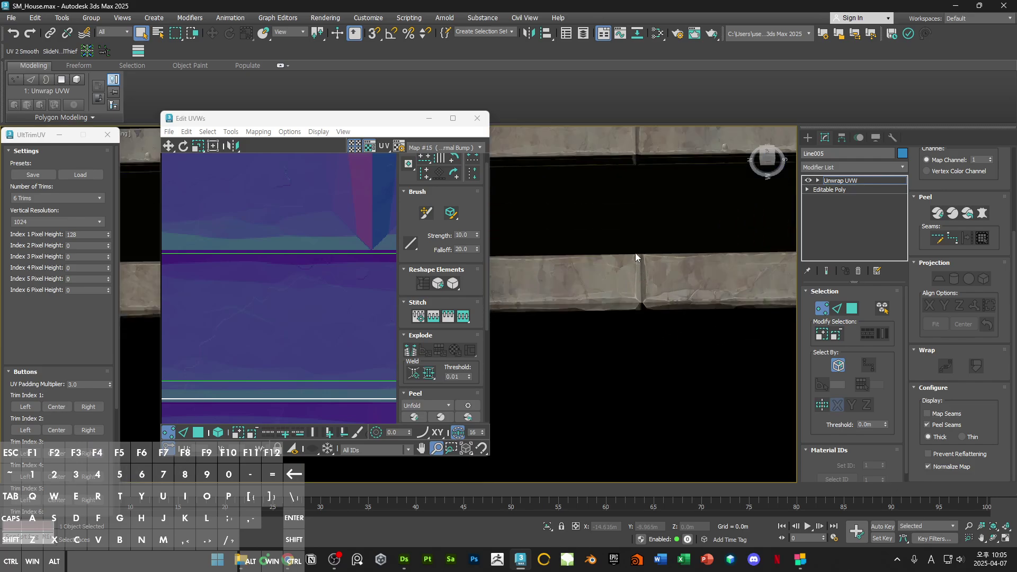
pyautogui.scroll(-3, 649, 268)
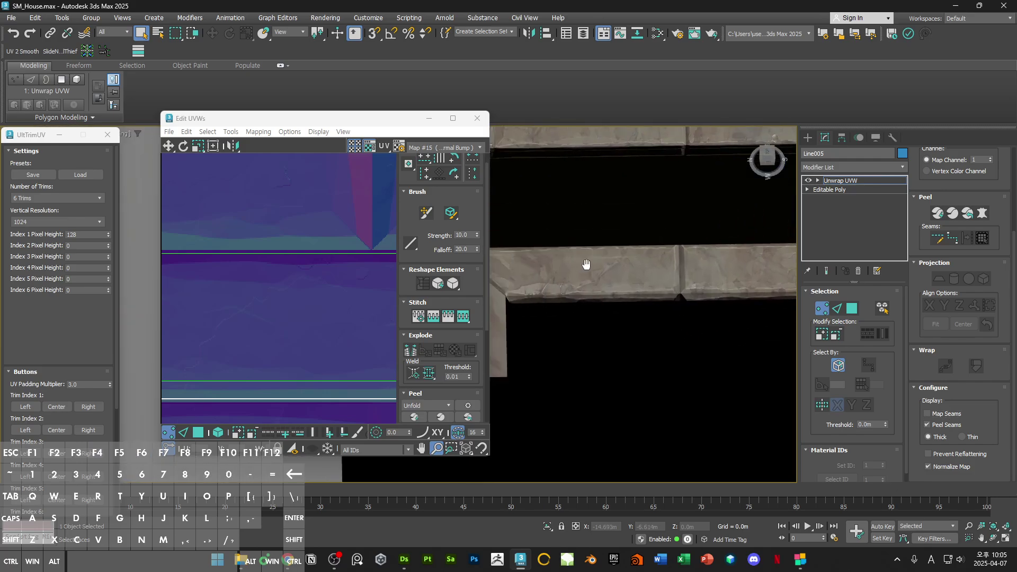
pyautogui.scroll(-3, 643, 288)
pyautogui.scroll(3, 609, 288)
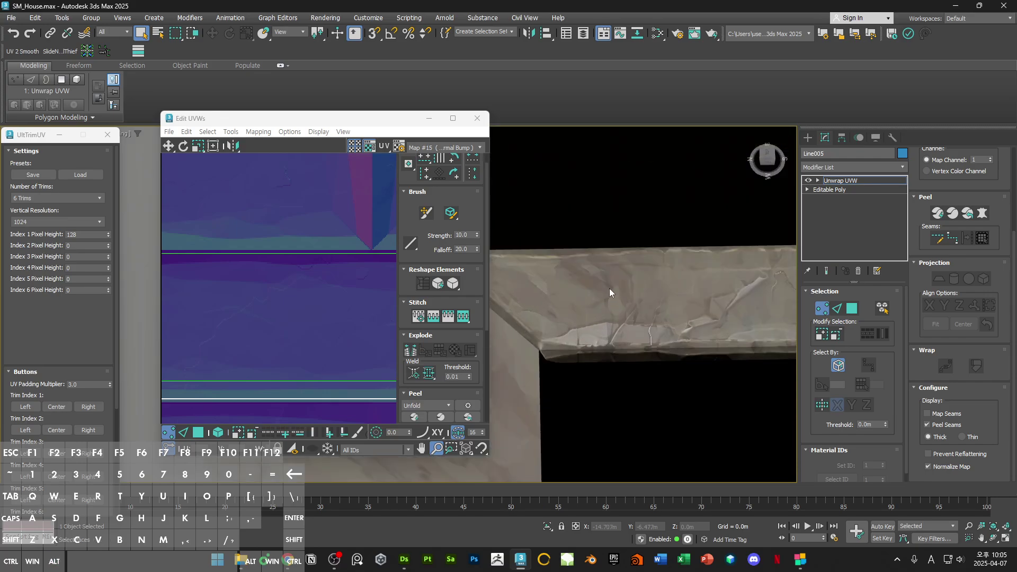
pyautogui.moveTo(540, 298); pyautogui.dragTo(618, 285, button='middle')
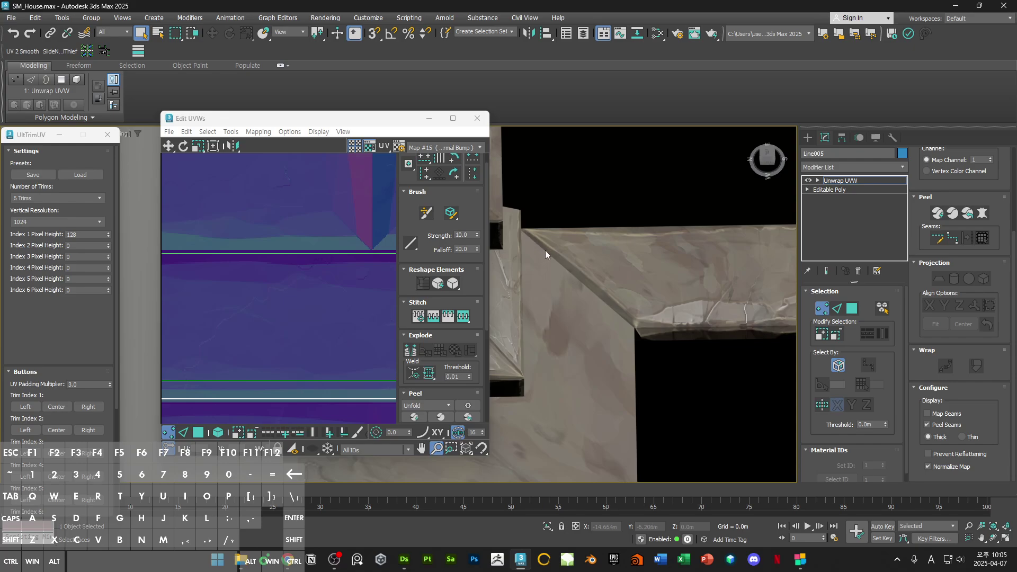
pyautogui.scroll(-3, 624, 266)
pyautogui.moveTo(623, 265); pyautogui.dragTo(710, 284, button='middle')
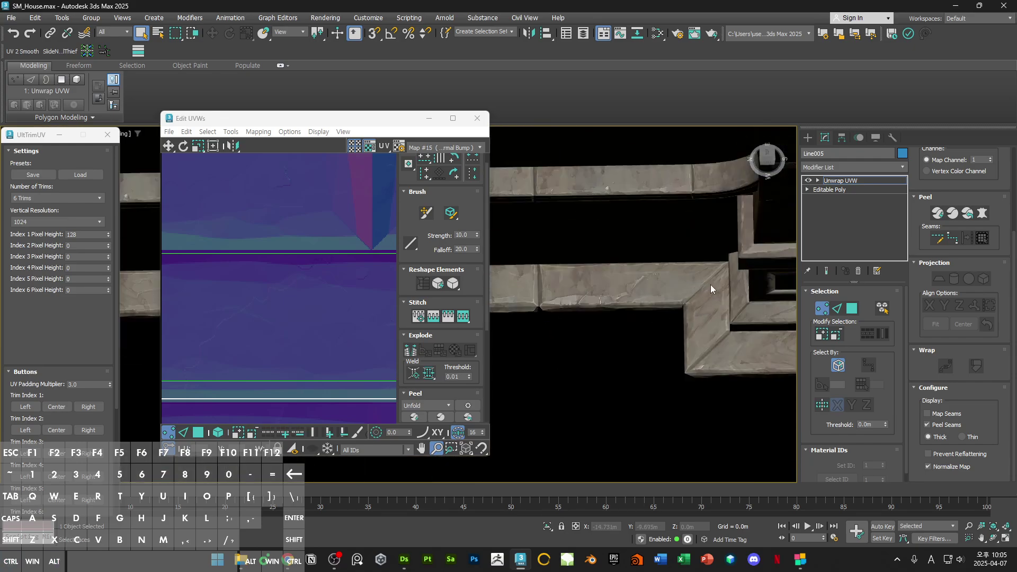
pyautogui.scroll(3, 733, 251)
pyautogui.scroll(-5, 656, 310)
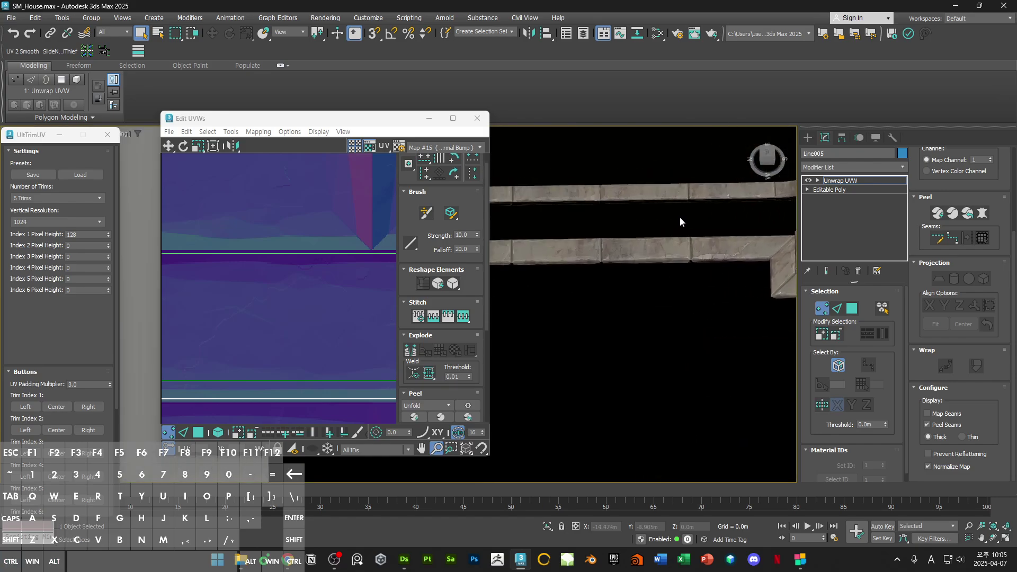
# Step: Collapse the base trim to an Editable Poly and switch to polygon editing with nothing selected
pyautogui.rightClick(683, 223)
pyautogui.click(783, 354)
pyautogui.moveTo(763, 275); pyautogui.dragTo(688, 282, button='middle')
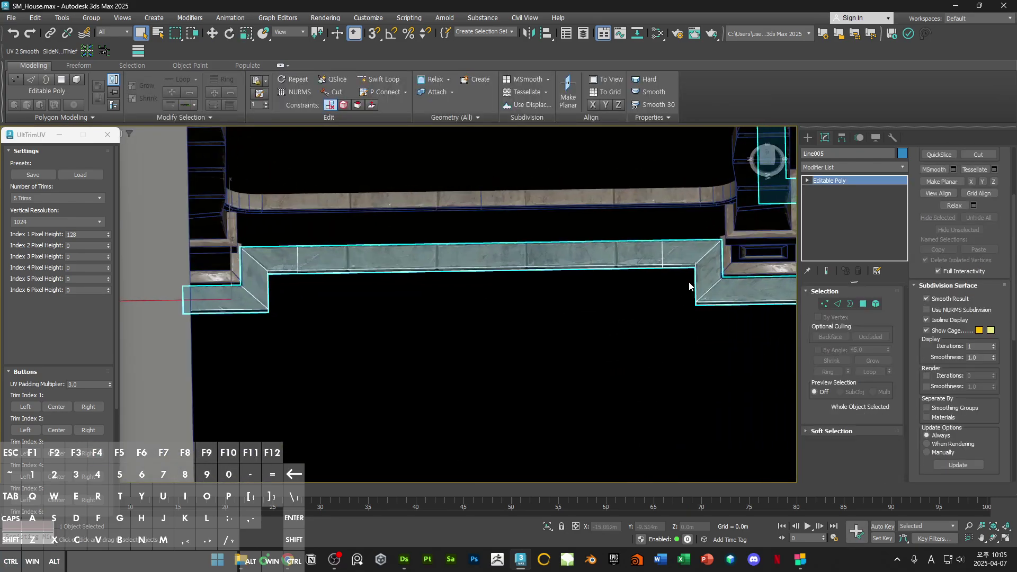
pyautogui.press('2')
pyautogui.click(661, 256)
pyautogui.press('3')
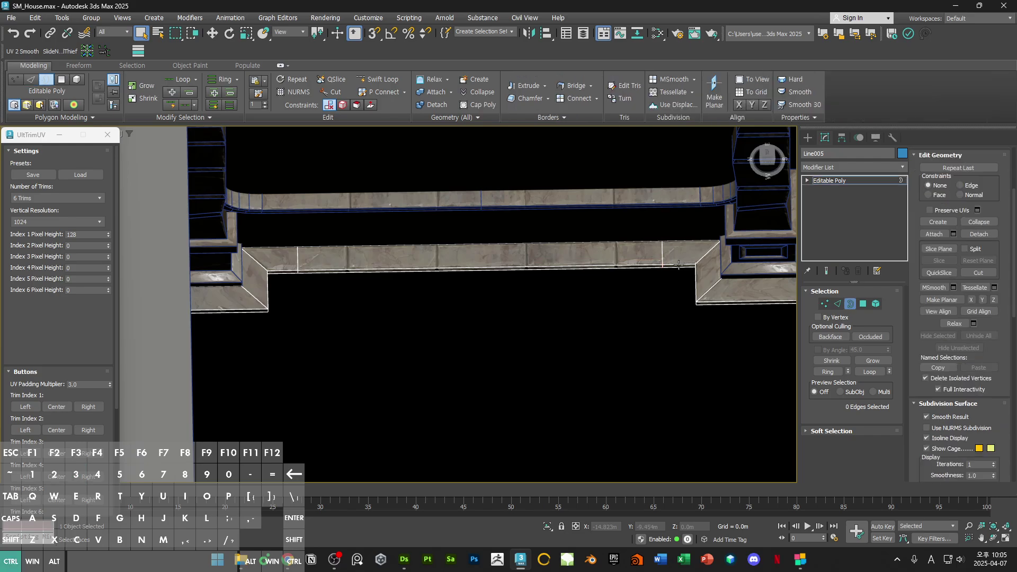
pyautogui.press('4')
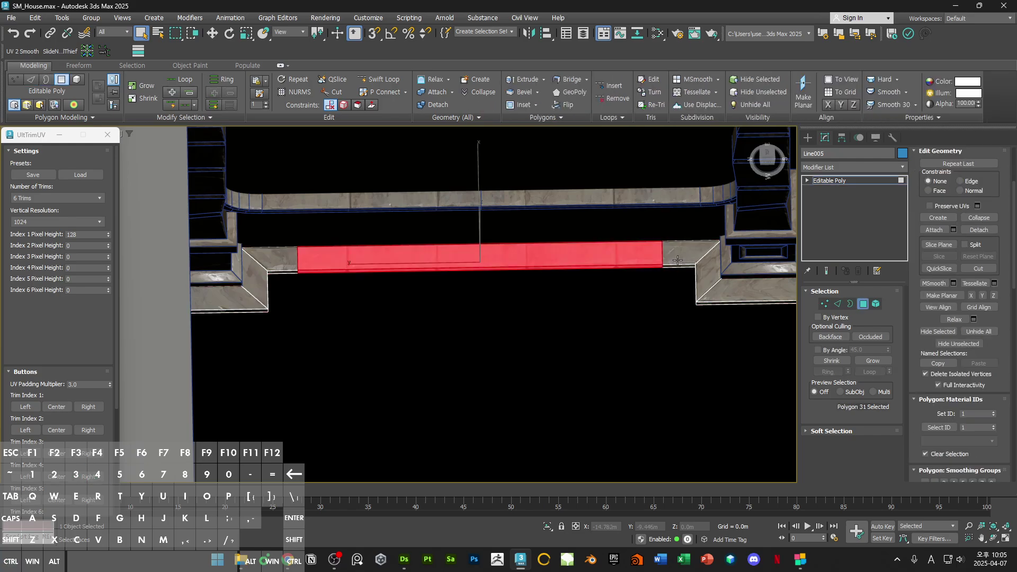
pyautogui.click(675, 266)
# Step: Examine the stone joints along the front span and beside the corner pillar base from several angles
pyautogui.keyDown('alt'); pyautogui.moveTo(675, 269); pyautogui.dragTo(617, 370, button='middle'); pyautogui.keyUp('alt')
pyautogui.click(599, 258)
pyautogui.click(617, 370)
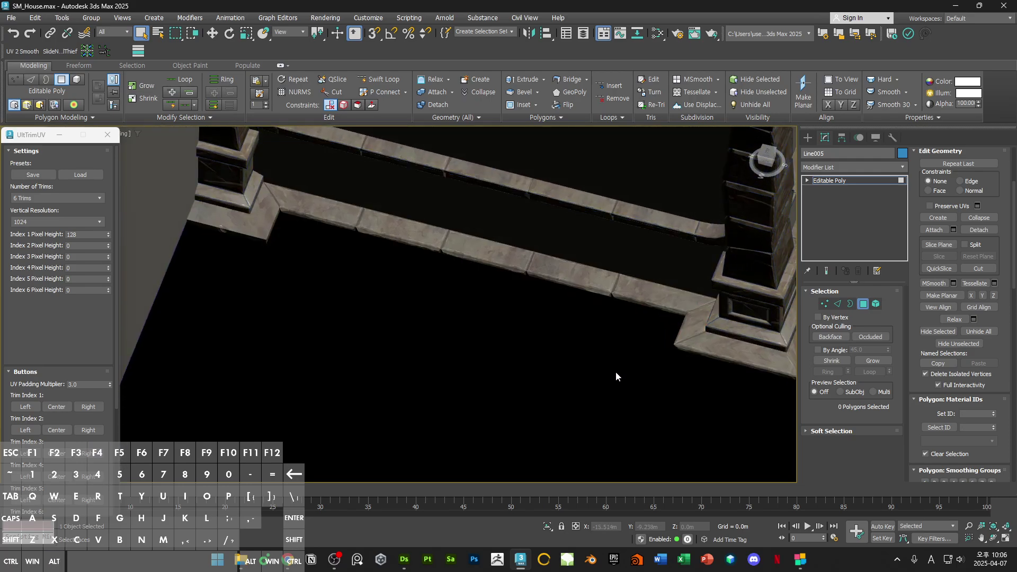
pyautogui.click(607, 284)
pyautogui.click(604, 328)
pyautogui.keyDown('alt'); pyautogui.moveTo(602, 327); pyautogui.dragTo(556, 308, button='middle'); pyautogui.keyUp('alt')
pyautogui.scroll(-3, 636, 311)
pyautogui.keyDown('alt'); pyautogui.moveTo(641, 310); pyautogui.dragTo(557, 299, button='middle'); pyautogui.keyUp('alt')
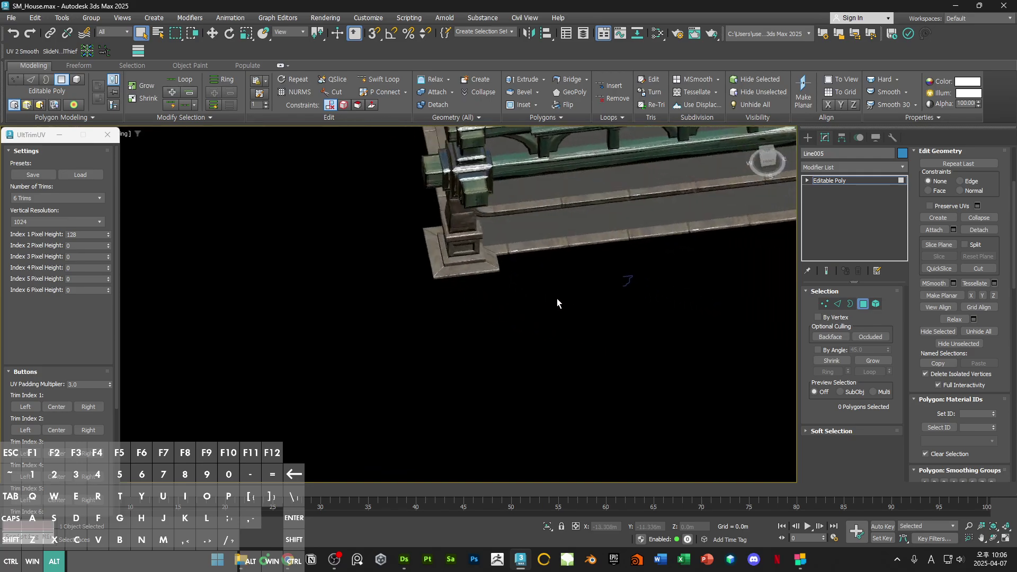
pyautogui.scroll(6, 491, 247)
pyautogui.scroll(3, 491, 247)
pyautogui.click(469, 243)
pyautogui.click(522, 307)
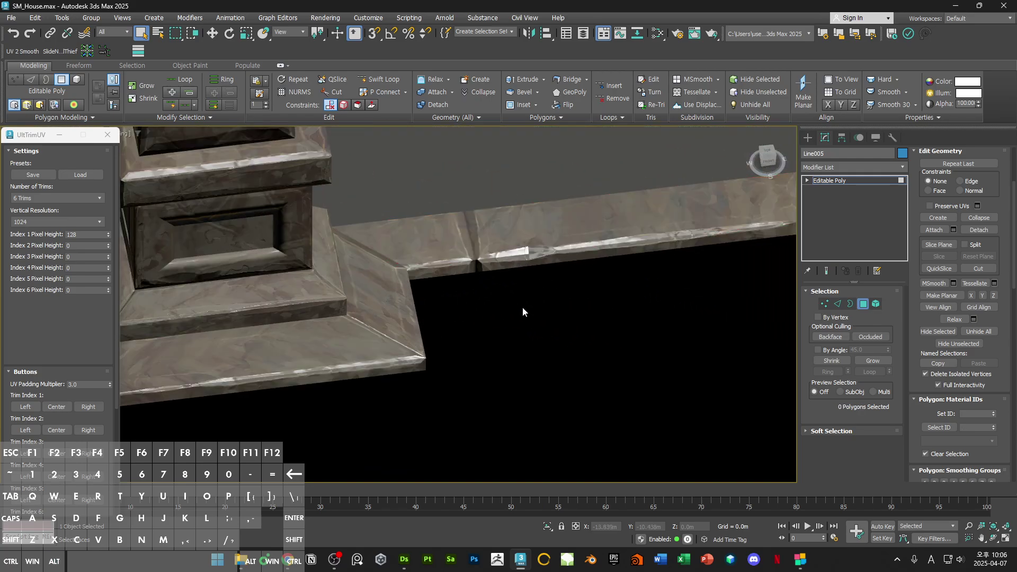
pyautogui.click(455, 233)
pyautogui.scroll(-6, 457, 234)
pyautogui.keyDown('alt'); pyautogui.moveTo(458, 237); pyautogui.dragTo(535, 276, button='middle'); pyautogui.keyUp('alt')
pyautogui.click(470, 368)
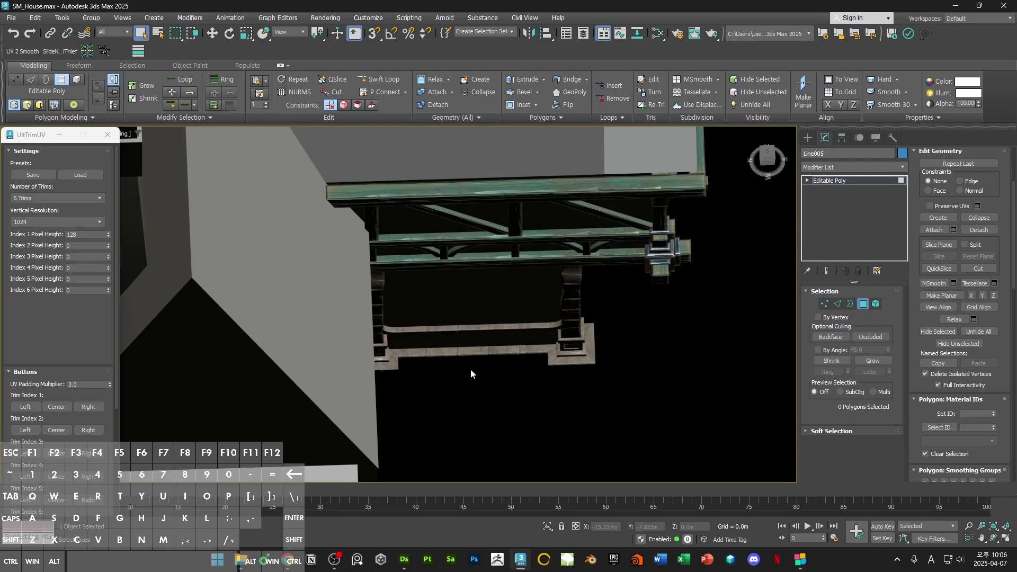
# Step: Examine the trim spans around both pillars with and without edged faces, leaving no polygons selected
pyautogui.scroll(5, 564, 354)
pyautogui.click(522, 373)
pyautogui.moveTo(523, 373); pyautogui.dragTo(596, 322, button='middle')
pyautogui.scroll(2, 614, 324)
pyautogui.click(606, 338)
pyautogui.press('F4')
pyautogui.scroll(-5, 596, 322)
pyautogui.press('F4')
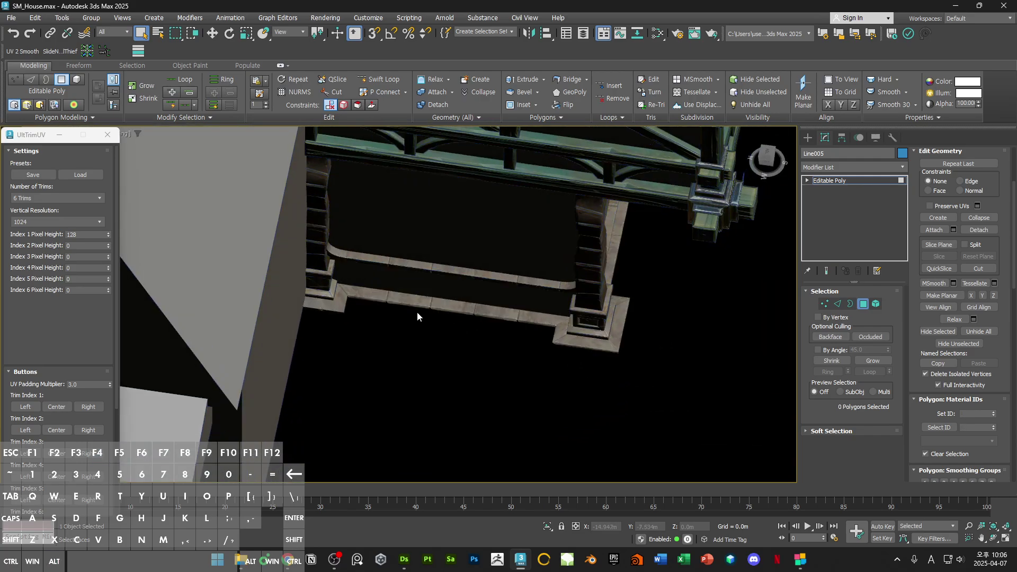
pyautogui.keyDown('alt'); pyautogui.moveTo(417, 312); pyautogui.dragTo(514, 310, button='middle'); pyautogui.keyUp('alt')
pyautogui.scroll(2, 509, 326)
pyautogui.click(683, 332)
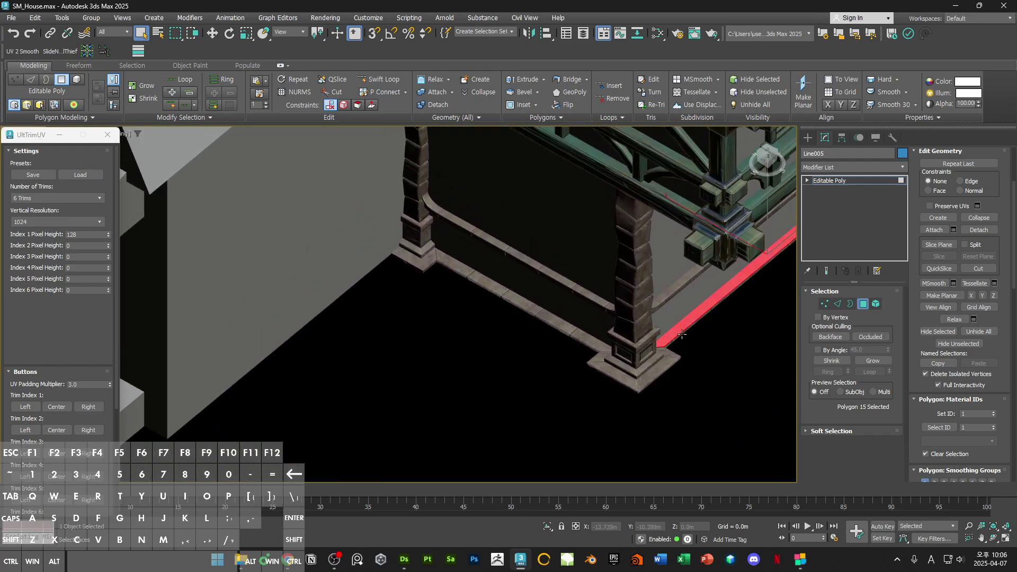
pyautogui.click(531, 311)
pyautogui.click(524, 336)
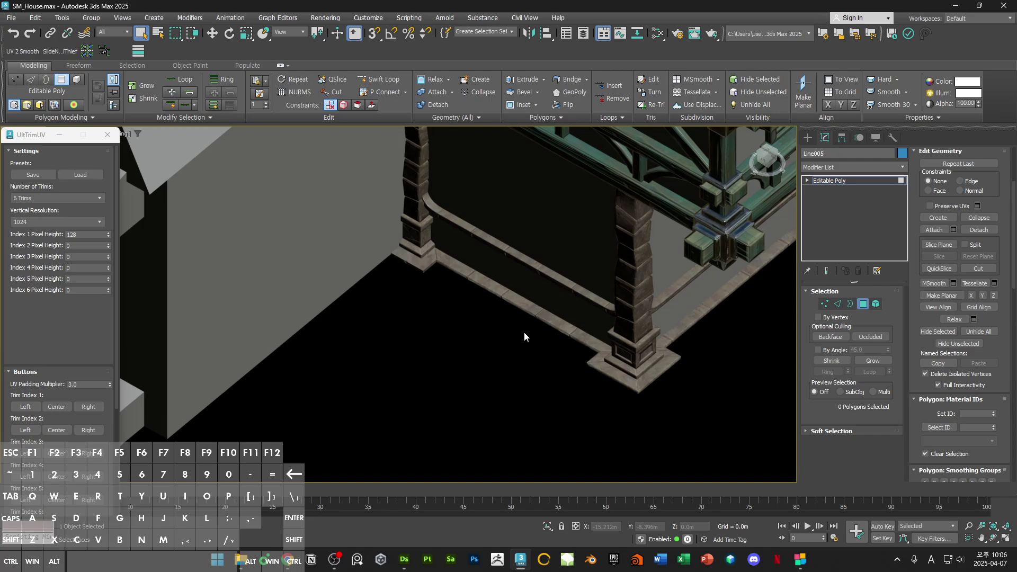
# Step: Leave polygon editing, add an Unwrap UVW modifier to the base trim and open its UV editor
pyautogui.hotkey('ctrl', 'b')
pyautogui.keyDown('alt'); pyautogui.moveTo(526, 298); pyautogui.dragTo(535, 318, button='middle'); pyautogui.keyUp('alt')
pyautogui.click(827, 167)
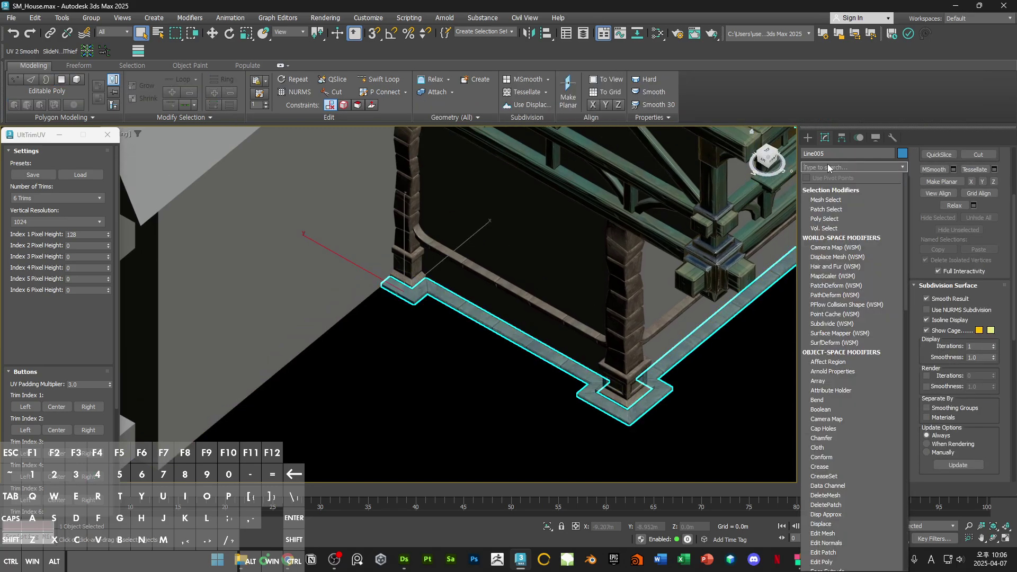
pyautogui.write('un')
pyautogui.press('Return')
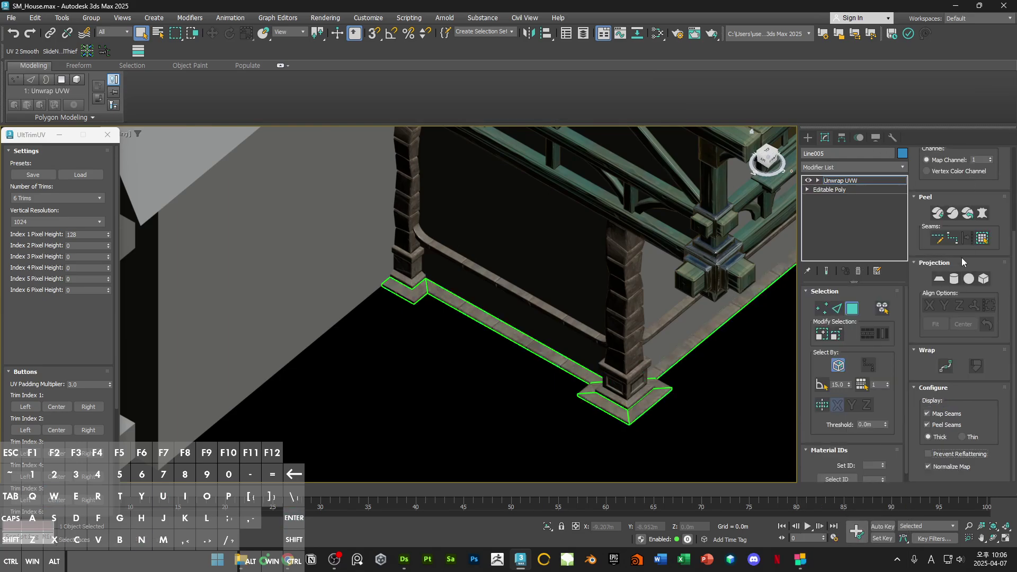
pyautogui.scroll(5, 948, 233)
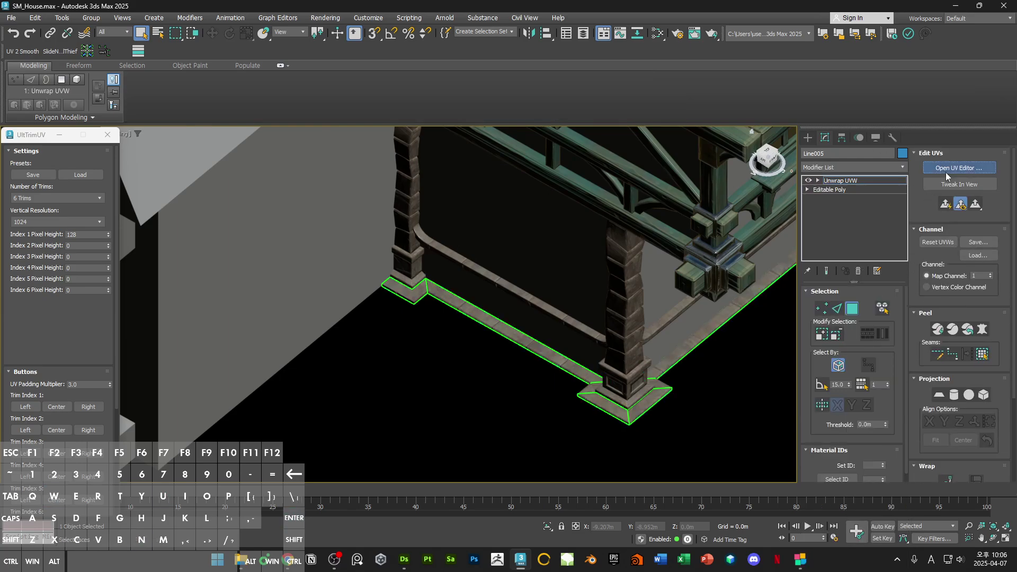
pyautogui.click(945, 172)
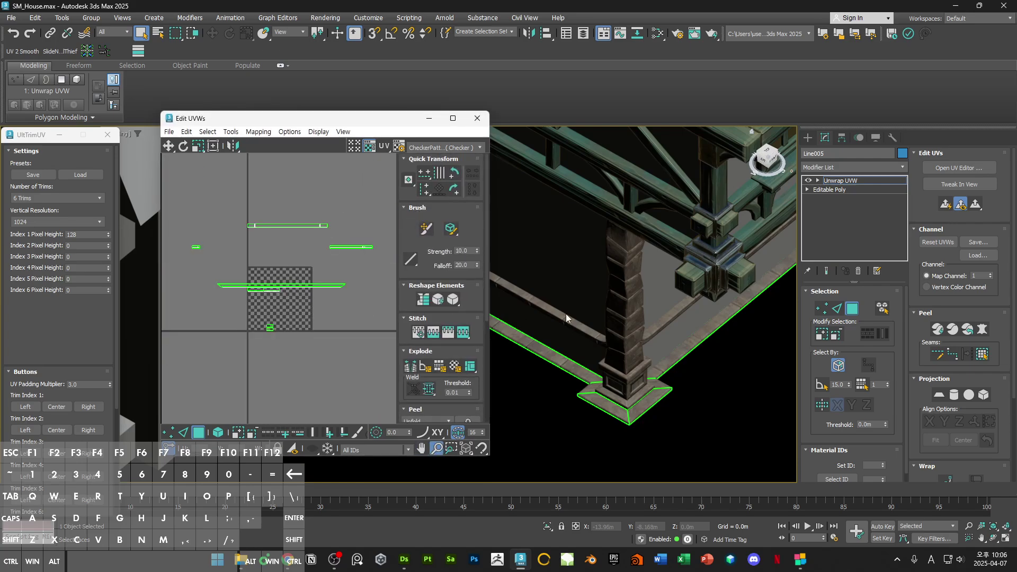
# Step: Select the upper and lower faces on the short side of the corner pillar base and fit their UVs to the left of trim 1
pyautogui.keyDown('alt'); pyautogui.moveTo(565, 313); pyautogui.dragTo(587, 343, button='middle'); pyautogui.keyUp('alt')
pyautogui.scroll(5, 567, 308)
pyautogui.click(618, 316)
pyautogui.keyDown('ctrl'); pyautogui.click(612, 352); pyautogui.keyUp('ctrl')
pyautogui.scroll(4, 359, 274)
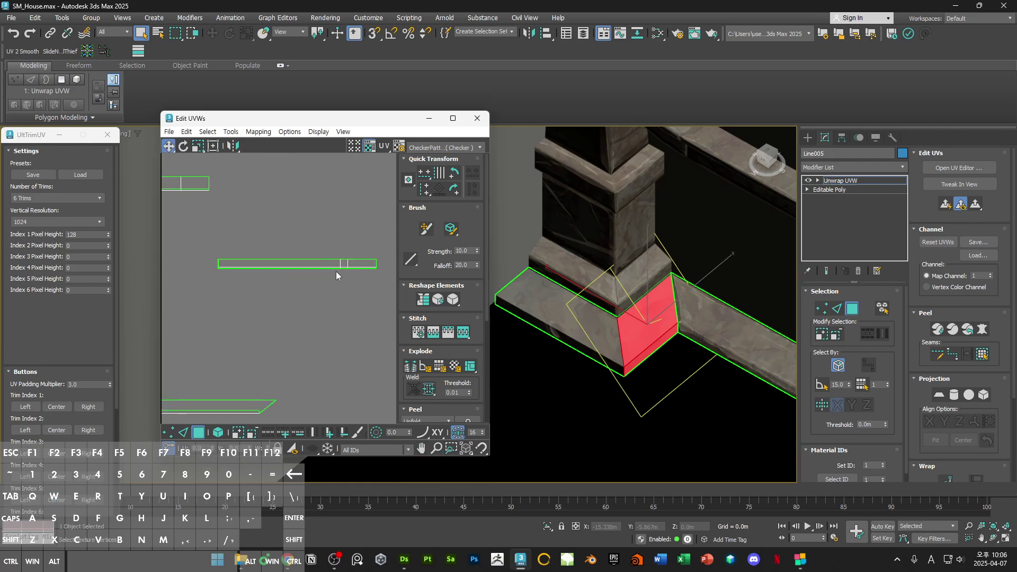
pyautogui.scroll(3, 337, 273)
pyautogui.scroll(-5, 236, 289)
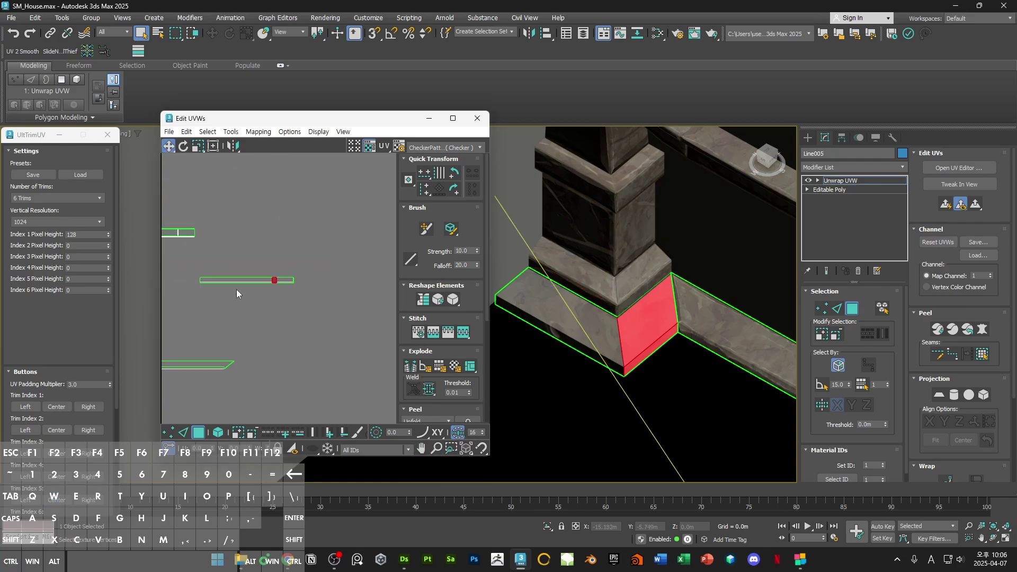
pyautogui.rightClick(236, 289)
pyautogui.click(233, 285)
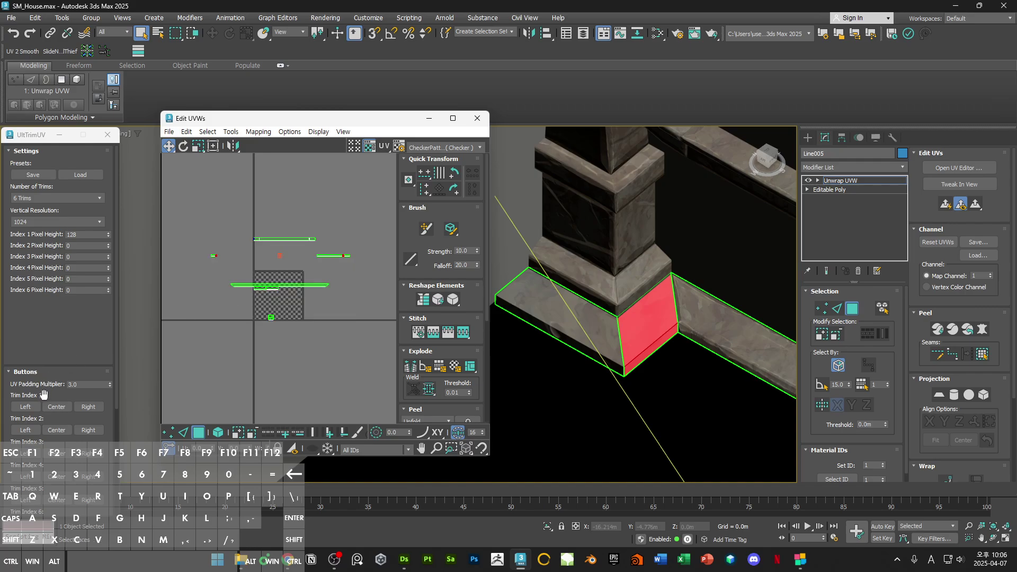
pyautogui.click(27, 407)
# Step: Adjust the end vertices of the fitted side-face UVs and reselect the shells for free-form transformation
pyautogui.scroll(6, 258, 276)
pyautogui.press('1')
pyautogui.moveTo(258, 189); pyautogui.dragTo(319, 334)
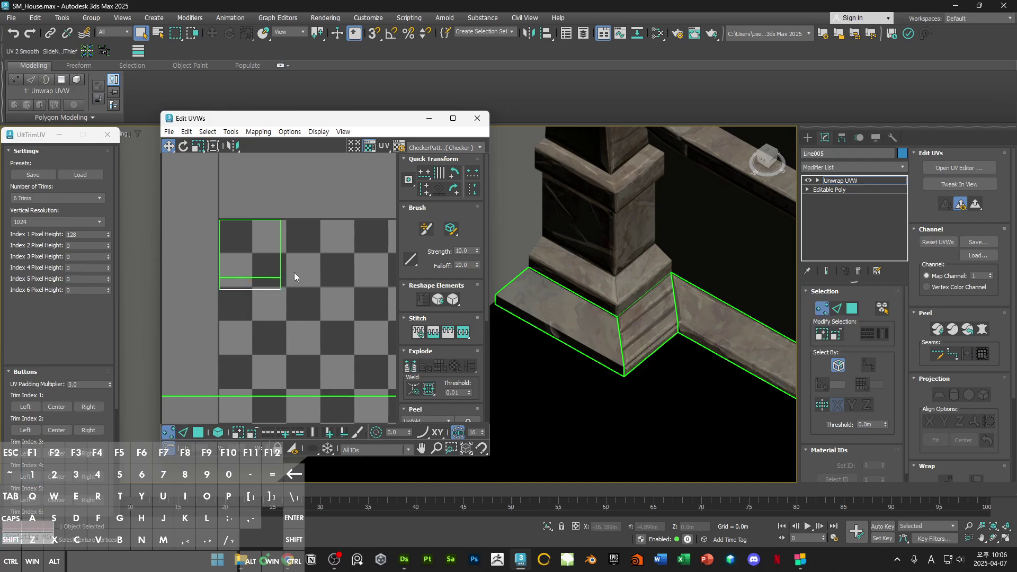
pyautogui.press('3')
pyautogui.click(272, 234)
pyautogui.scroll(-6, 276, 279)
pyautogui.moveTo(276, 280); pyautogui.dragTo(252, 249, button='middle')
pyautogui.click(213, 146)
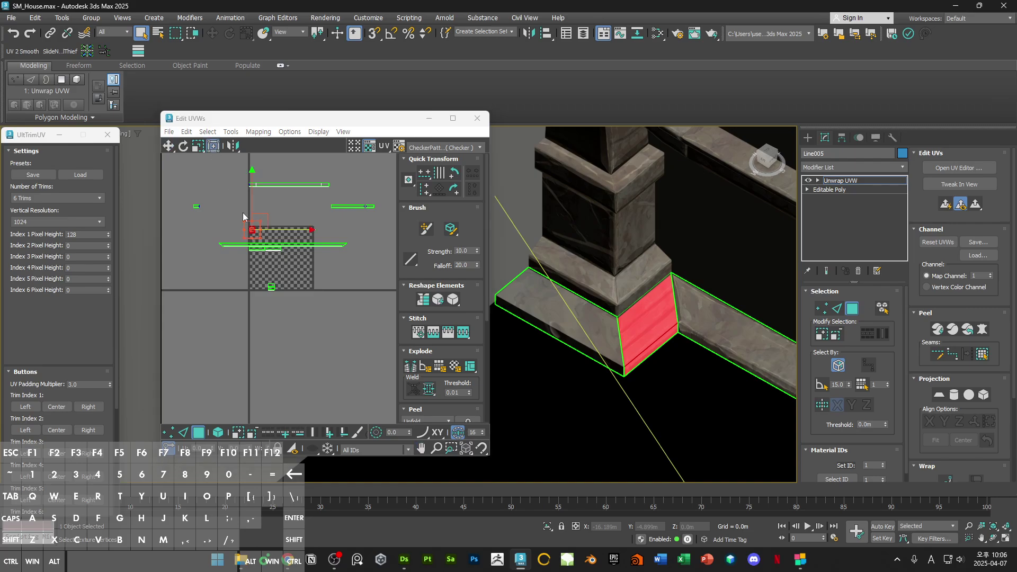
# Step: Show the Map #15 normal bump texture behind the UVs and fit the side-face shells onto a single stone block
pyautogui.scroll(2, 241, 207)
pyautogui.click(468, 148)
pyautogui.click(465, 187)
pyautogui.scroll(3, 277, 233)
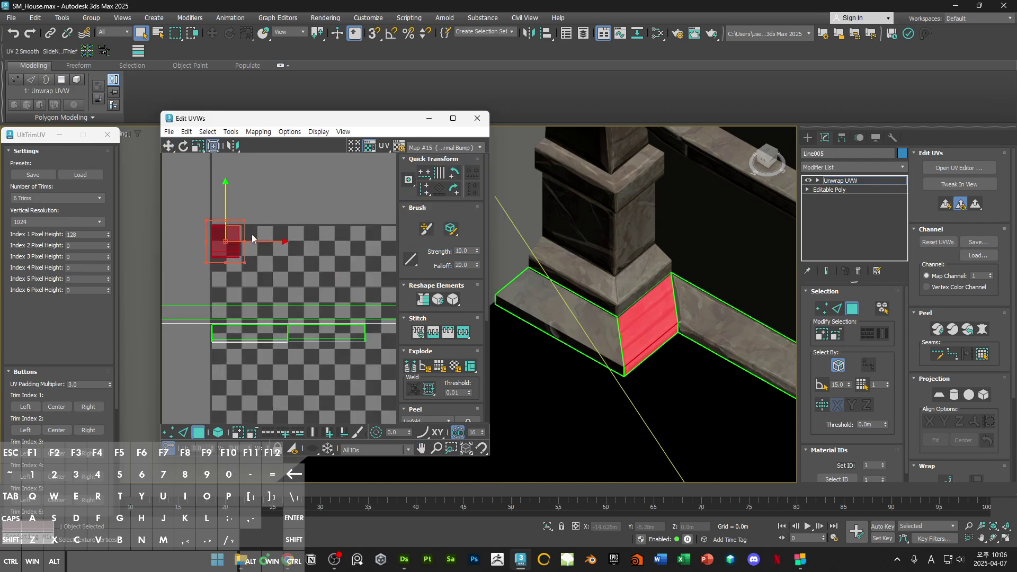
pyautogui.moveTo(248, 265); pyautogui.dragTo(271, 304, button='middle')
pyautogui.scroll(5, 271, 304)
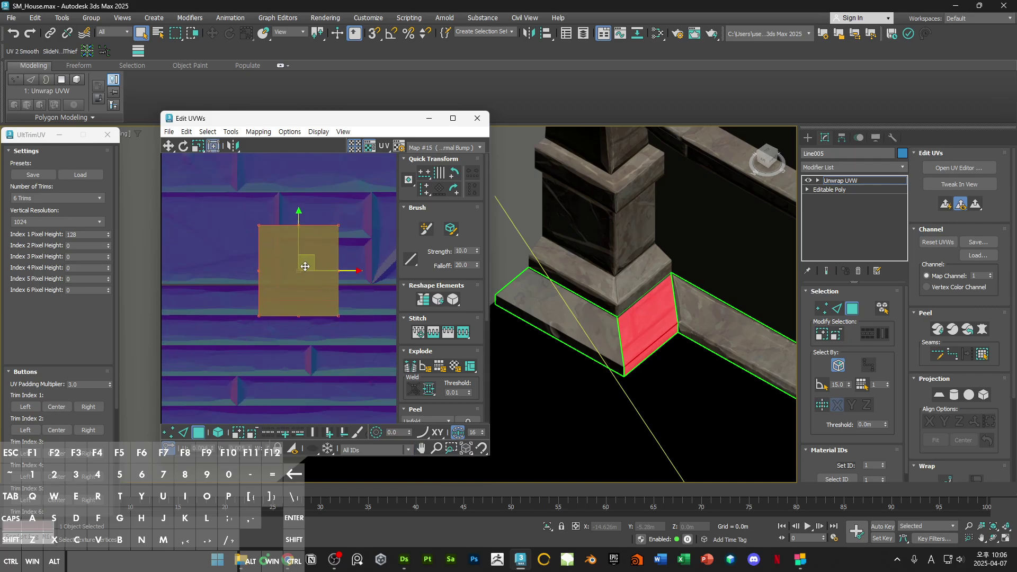
pyautogui.moveTo(302, 273); pyautogui.dragTo(327, 232, button='middle')
pyautogui.moveTo(361, 286); pyautogui.dragTo(375, 242)
pyautogui.click(373, 245)
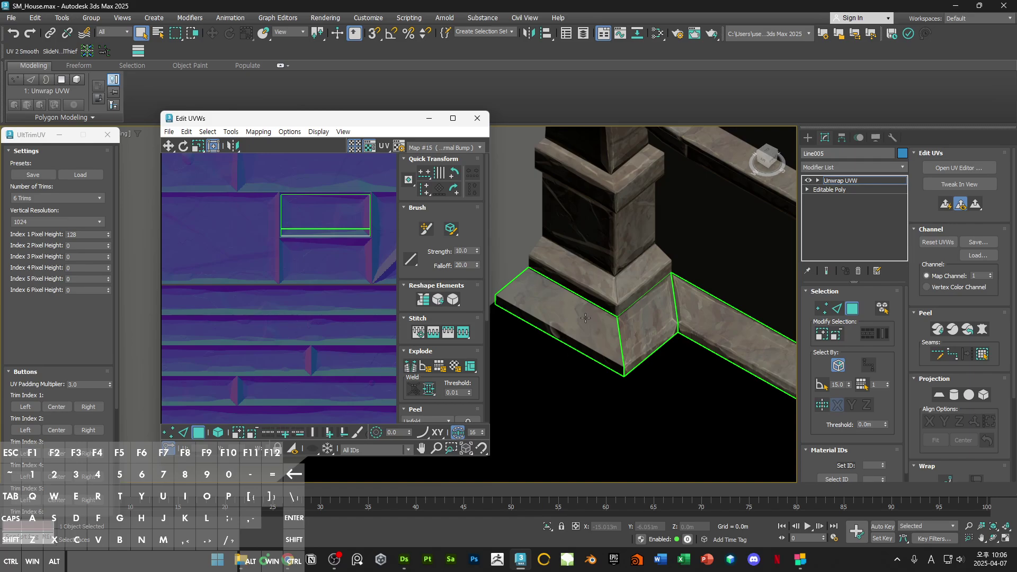
# Step: Select the pillar base's long outer faces and fit their UVs to the left of trim 1
pyautogui.click(585, 318)
pyautogui.scroll(-10, 669, 343)
pyautogui.keyDown('alt'); pyautogui.moveTo(670, 343); pyautogui.dragTo(668, 303, button='middle'); pyautogui.keyUp('alt')
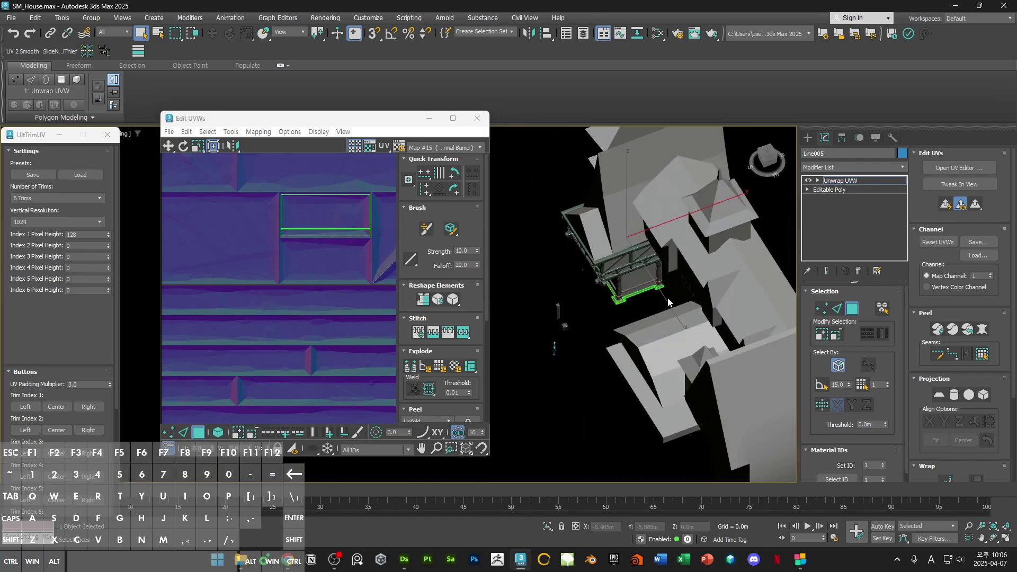
pyautogui.scroll(10, 668, 302)
pyautogui.keyDown('ctrl'); pyautogui.click(610, 276); pyautogui.keyUp('ctrl')
pyautogui.scroll(-5, 279, 290)
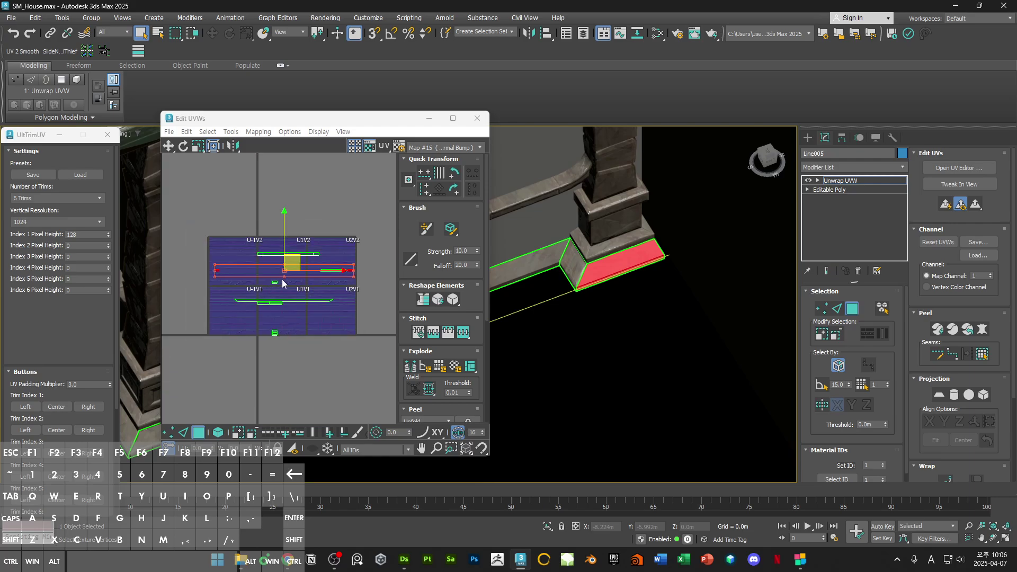
pyautogui.click(25, 406)
# Step: Move the long-face shells up to a clear area of the texture and line up their end vertices
pyautogui.scroll(6, 290, 259)
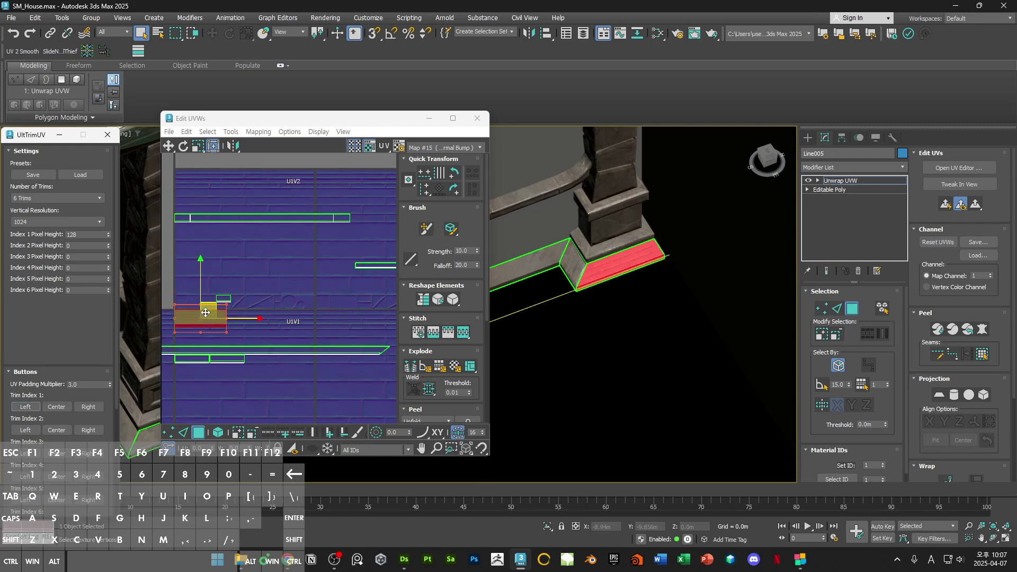
pyautogui.moveTo(279, 331); pyautogui.dragTo(294, 201)
pyautogui.press('1')
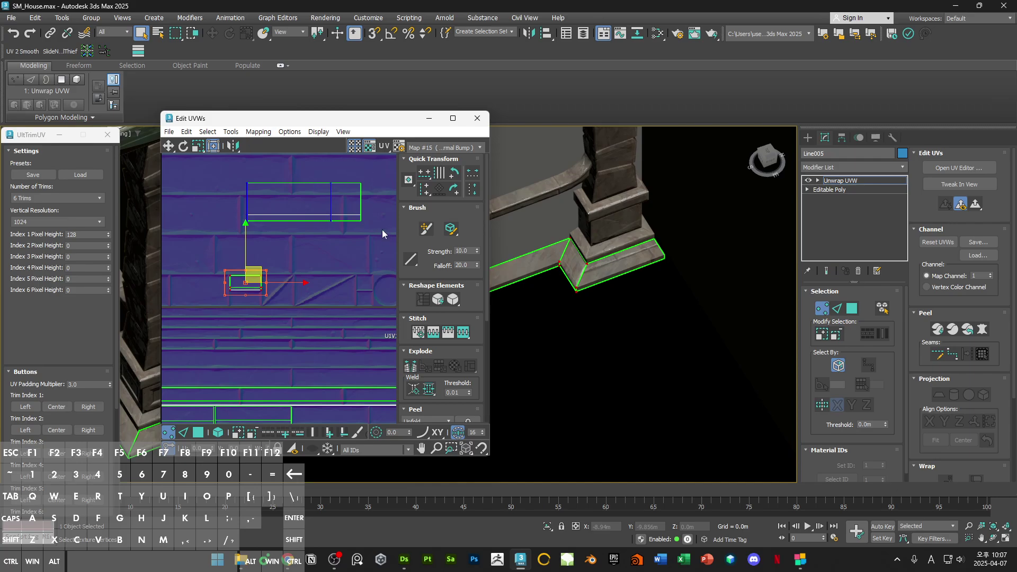
pyautogui.moveTo(370, 233); pyautogui.dragTo(318, 292)
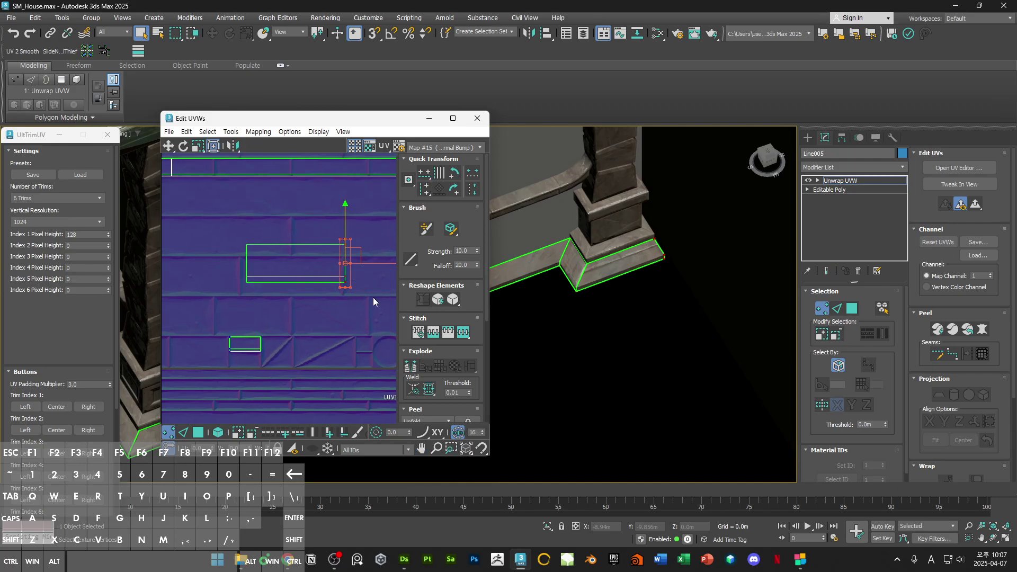
pyautogui.press('3')
# Step: Move and scale the long-face shells to fit inside one stone block of the trim texture, leaving them deselected
pyautogui.scroll(-3, 312, 249)
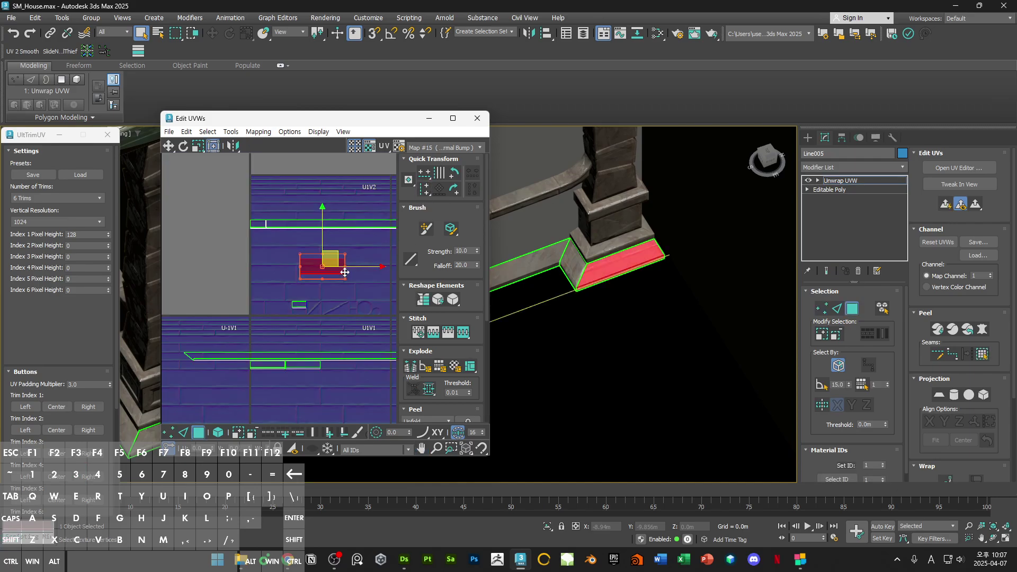
pyautogui.moveTo(315, 245); pyautogui.dragTo(356, 329)
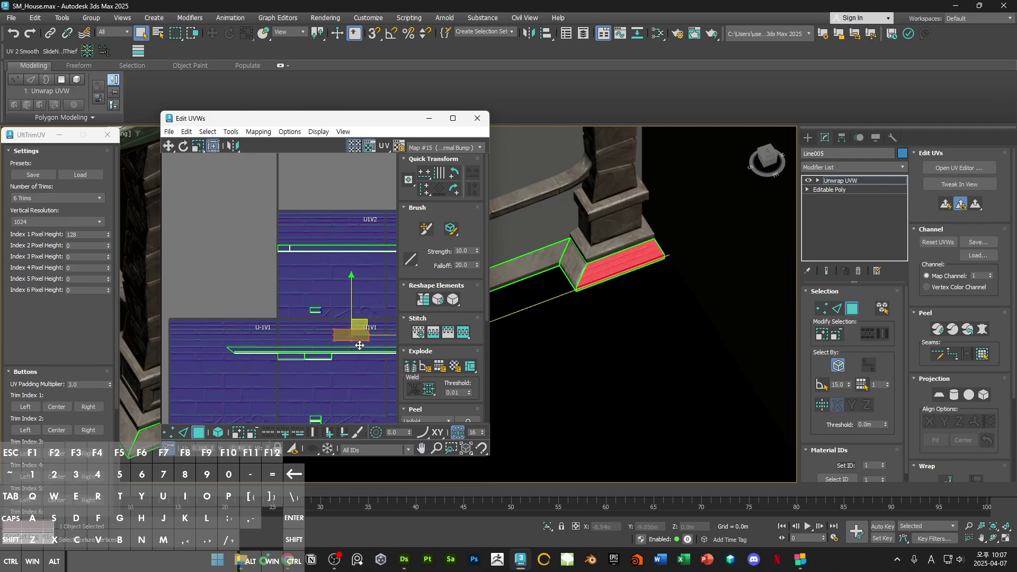
pyautogui.scroll(5, 300, 356)
pyautogui.scroll(3, 278, 323)
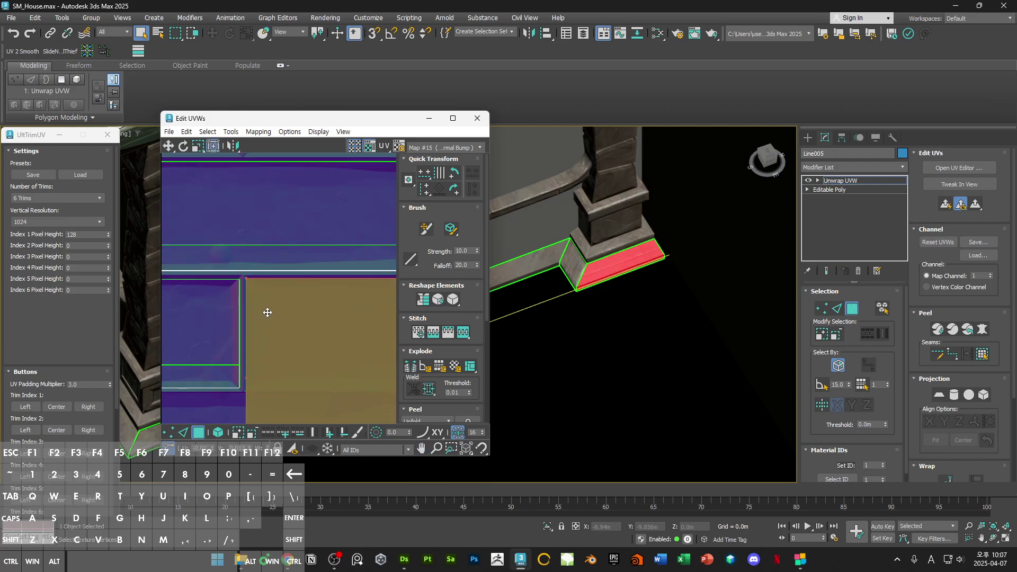
pyautogui.scroll(-4, 280, 317)
pyautogui.scroll(3, 350, 338)
pyautogui.moveTo(341, 367); pyautogui.dragTo(257, 316)
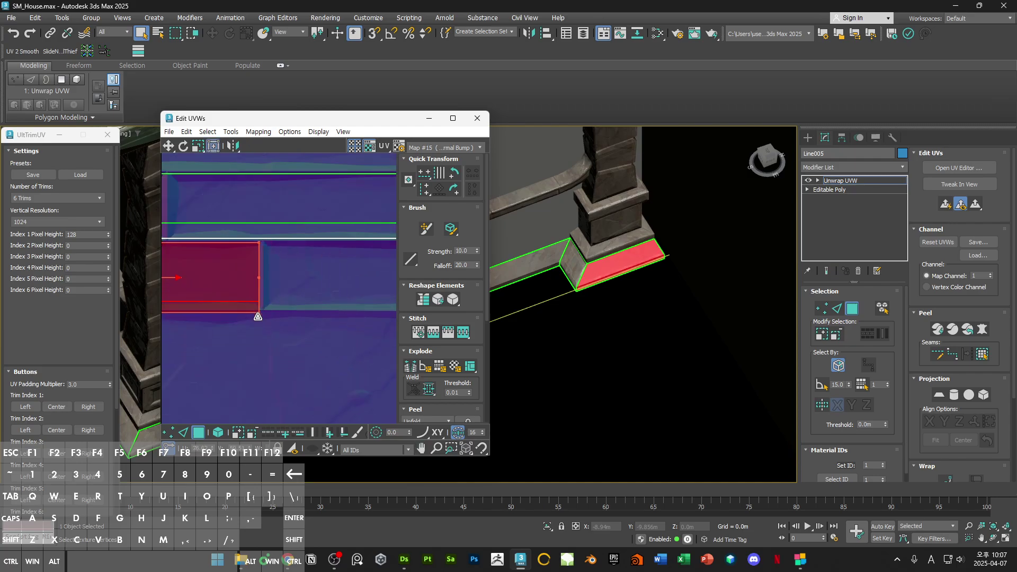
pyautogui.click(346, 332)
# Step: Select the faces of the front trim span between the pillars and check their lower edge in the UV layout
pyautogui.scroll(4, 601, 260)
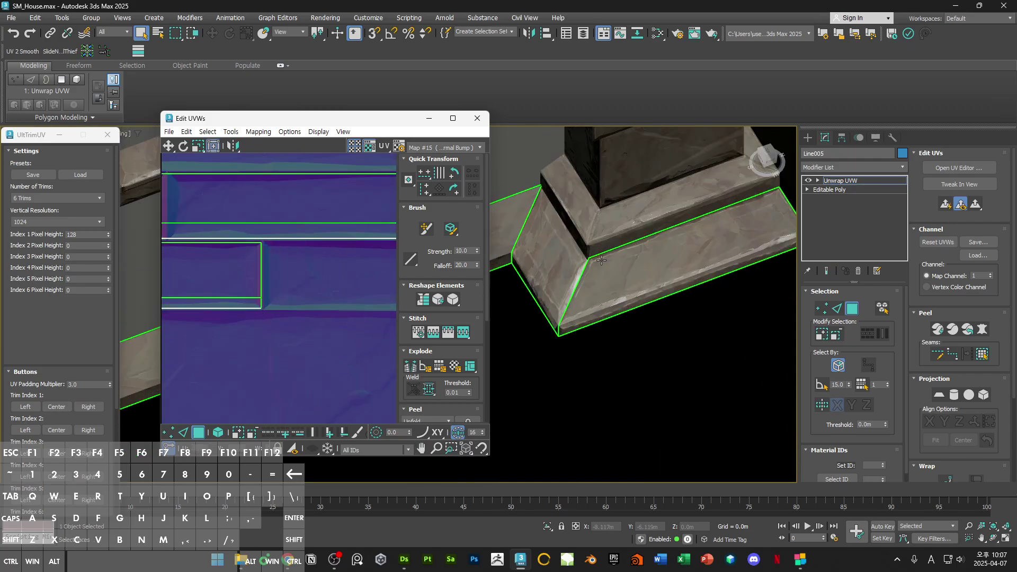
pyautogui.scroll(-3, 960, 353)
pyautogui.keyDown('alt'); pyautogui.moveTo(625, 371); pyautogui.dragTo(610, 328, button='middle'); pyautogui.keyUp('alt')
pyautogui.click(610, 327)
pyautogui.scroll(-5, 255, 282)
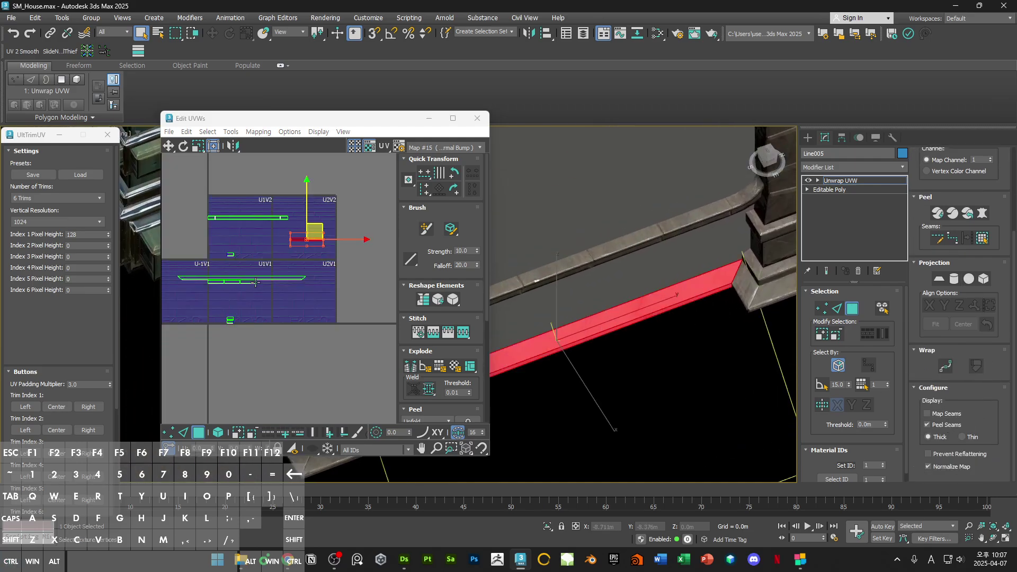
pyautogui.scroll(6, 306, 239)
pyautogui.press('2')
pyautogui.click(341, 249)
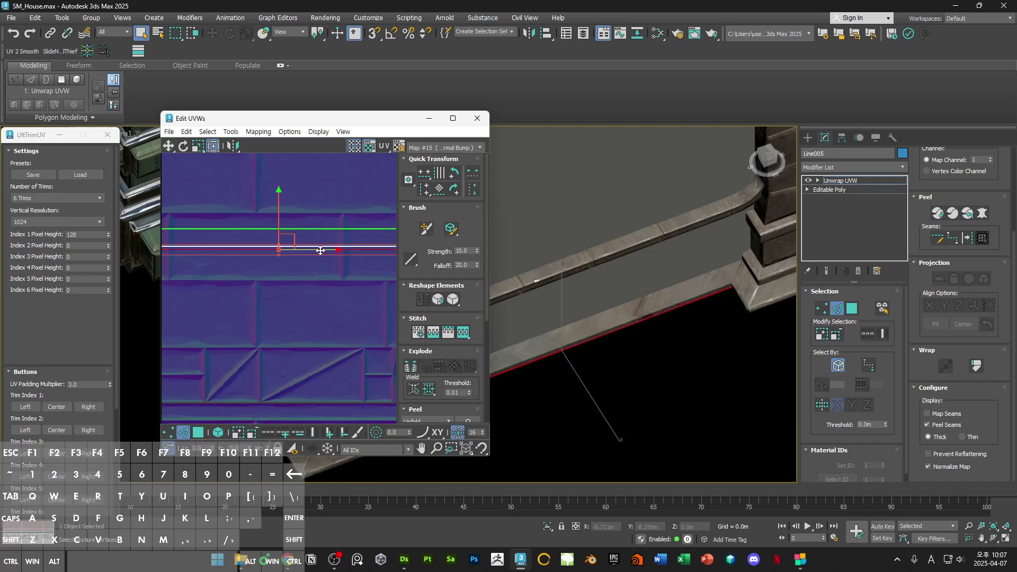
pyautogui.scroll(-3, 293, 237)
pyautogui.press('3')
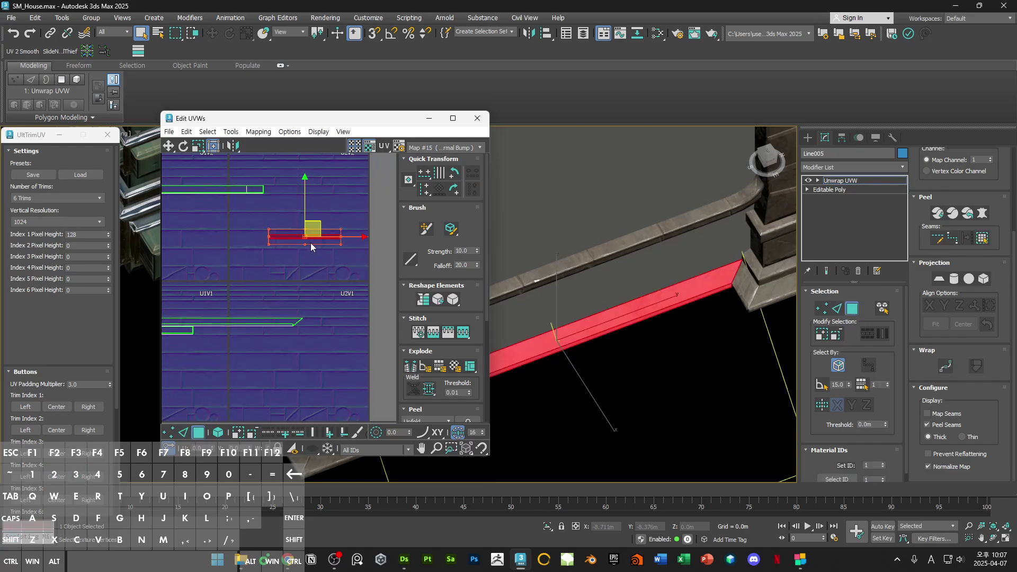
# Step: Move the front span's UV shell onto the stone trim row, with its start at the texture's outer edge
pyautogui.moveTo(313, 245); pyautogui.dragTo(364, 303, button='middle')
pyautogui.moveTo(339, 295); pyautogui.dragTo(202, 201)
pyautogui.scroll(3, 268, 222)
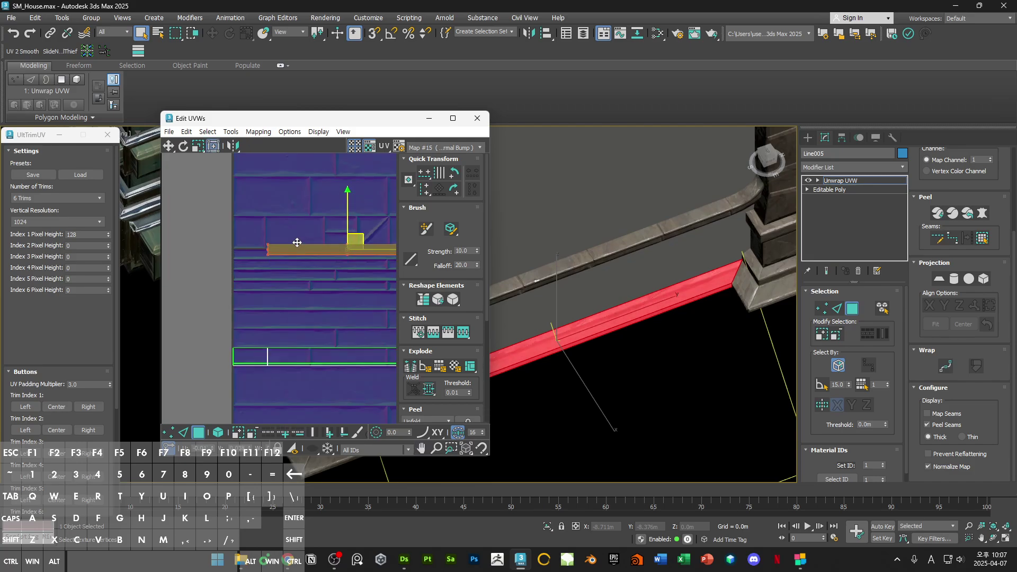
pyautogui.moveTo(268, 192); pyautogui.dragTo(291, 325, button='middle')
pyautogui.scroll(2, 291, 326)
pyautogui.moveTo(291, 325); pyautogui.dragTo(279, 174)
pyautogui.scroll(3, 279, 175)
pyautogui.moveTo(279, 175); pyautogui.dragTo(266, 241, button='middle')
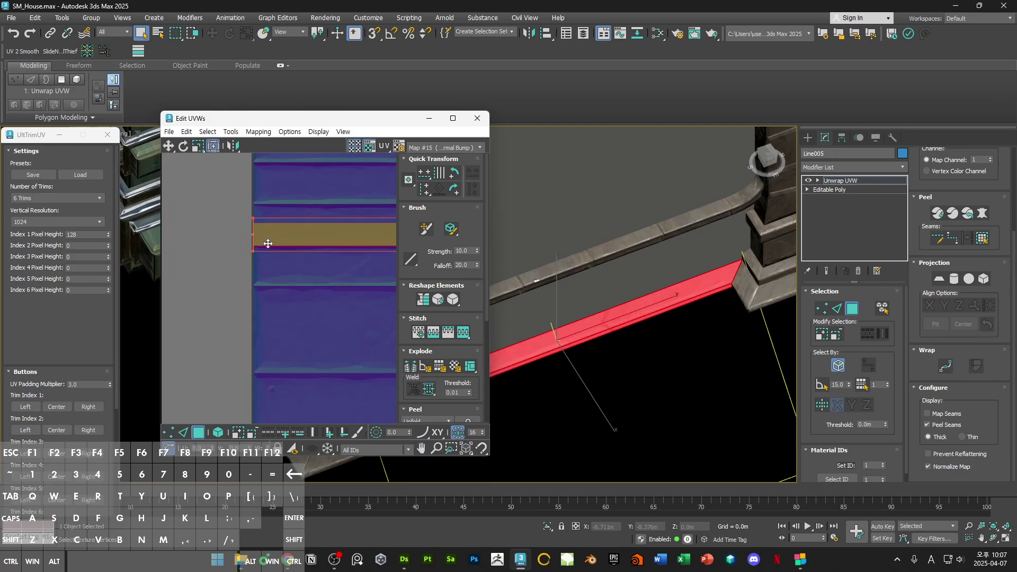
# Step: Fit the front span's shell to the stone row's height and align its far end with a stone joint
pyautogui.scroll(2, 258, 250)
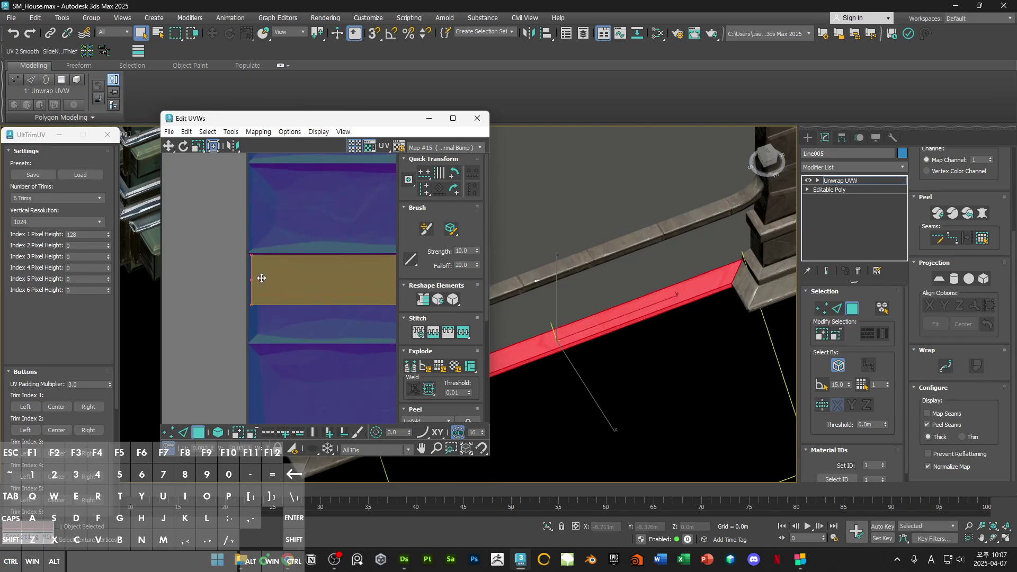
pyautogui.scroll(-4, 261, 279)
pyautogui.moveTo(261, 279); pyautogui.dragTo(359, 283, button='middle')
pyautogui.scroll(5, 313, 273)
pyautogui.click(365, 285)
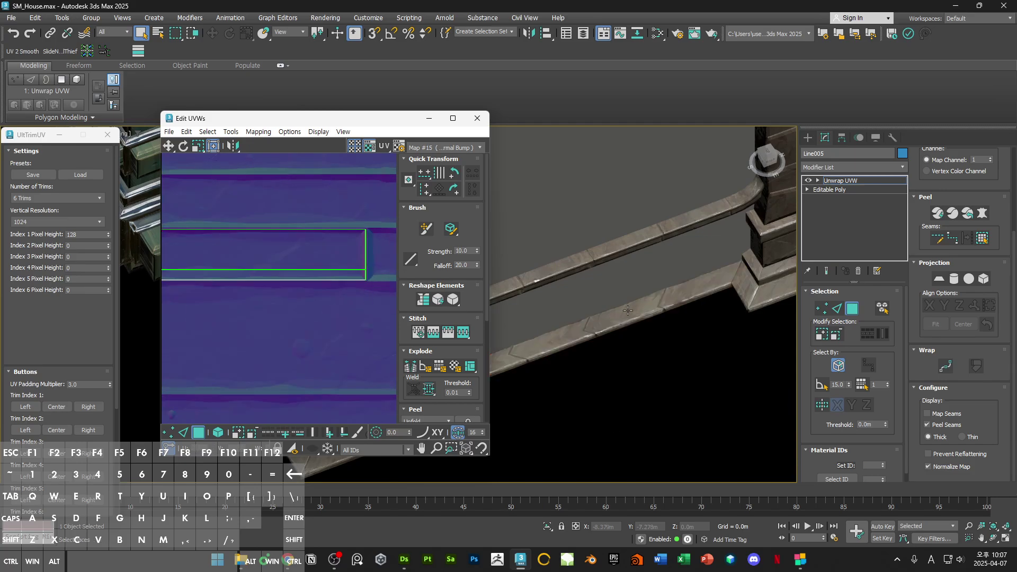
# Step: Collapse the base trim to an Editable Poly and make the edge pairs near both ends of the front span planar in Y
pyautogui.rightClick(653, 265)
pyautogui.moveTo(688, 398)
pyautogui.click(751, 404)
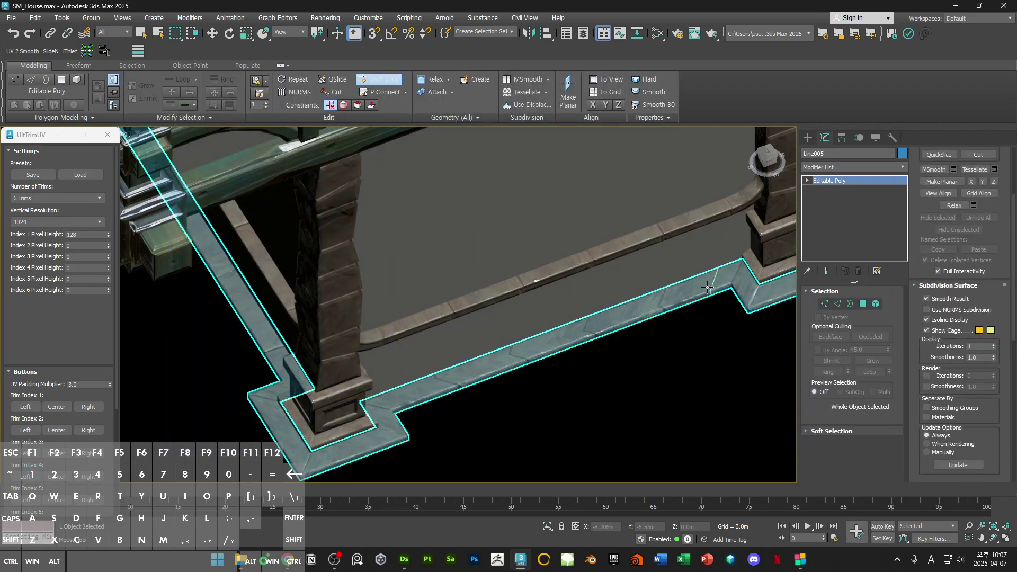
pyautogui.press('2')
pyautogui.press('w')
pyautogui.click(405, 398)
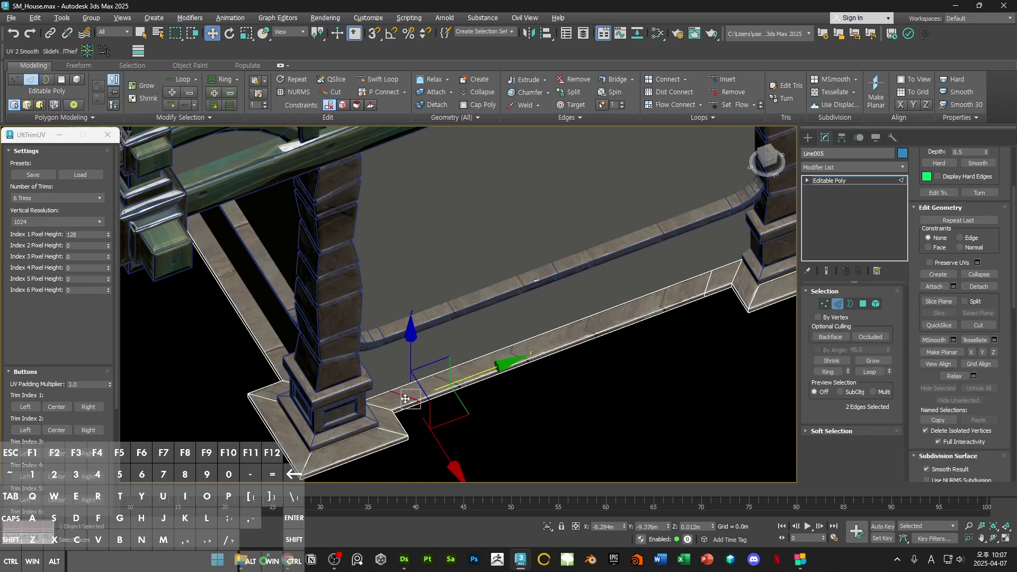
pyautogui.click(982, 352)
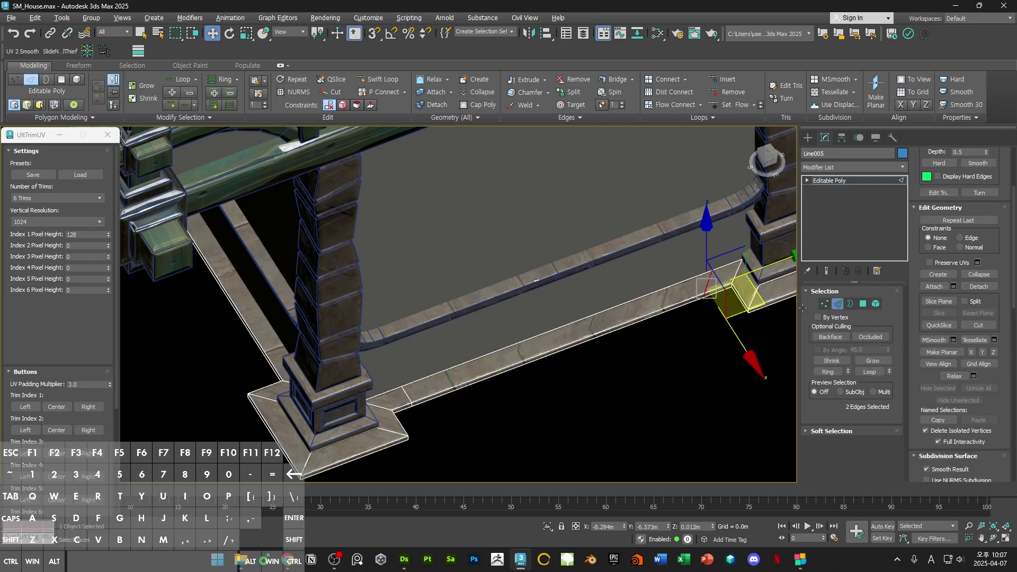
pyautogui.press('2')
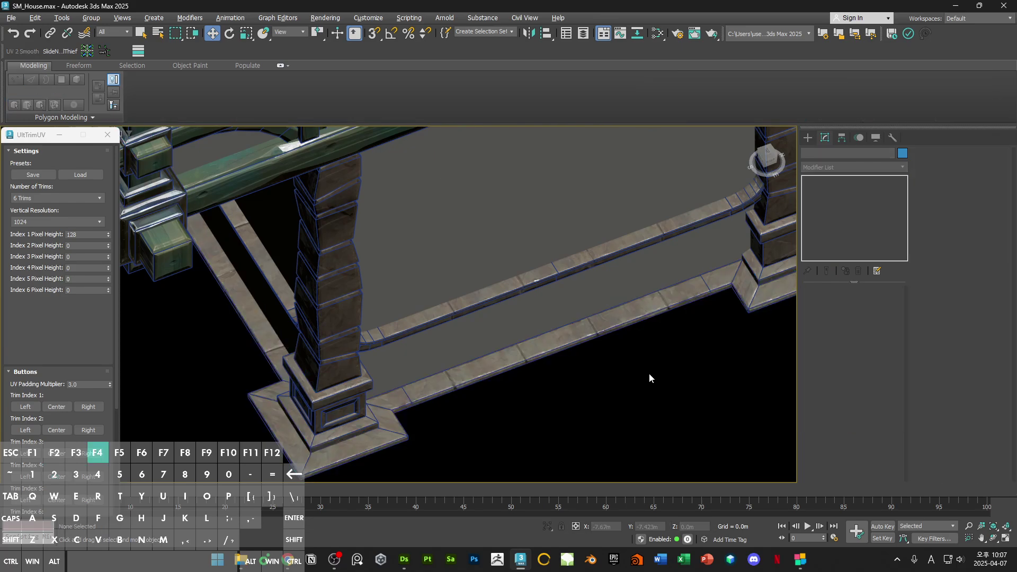
# Step: Examine the textured base trim around the corner pillar and along both adjoining walls with edged faces off
pyautogui.scroll(-3, 633, 332)
pyautogui.click(657, 368)
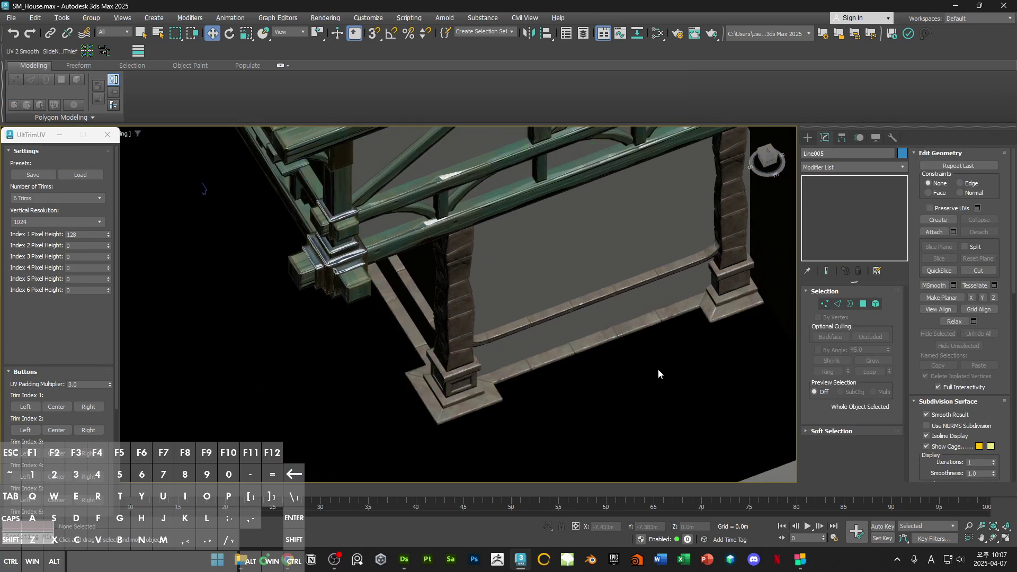
pyautogui.keyDown('alt'); pyautogui.moveTo(650, 349); pyautogui.dragTo(672, 389, button='middle'); pyautogui.keyUp('alt')
pyautogui.scroll(5, 572, 381)
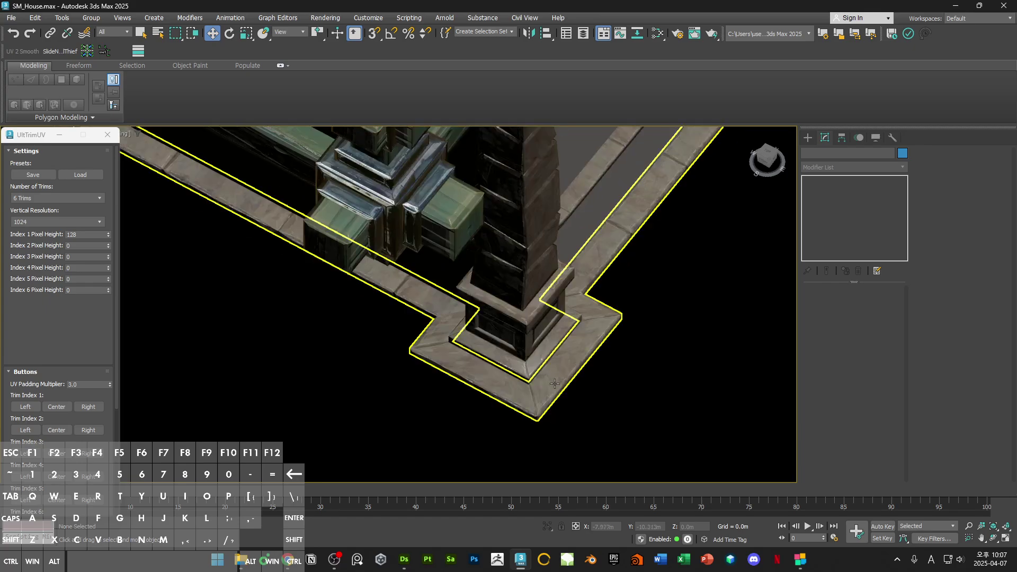
pyautogui.click(574, 361)
pyautogui.scroll(-3, 574, 361)
pyautogui.keyDown('alt'); pyautogui.moveTo(575, 361); pyautogui.dragTo(583, 389, button='middle'); pyautogui.keyUp('alt')
pyautogui.click(638, 373)
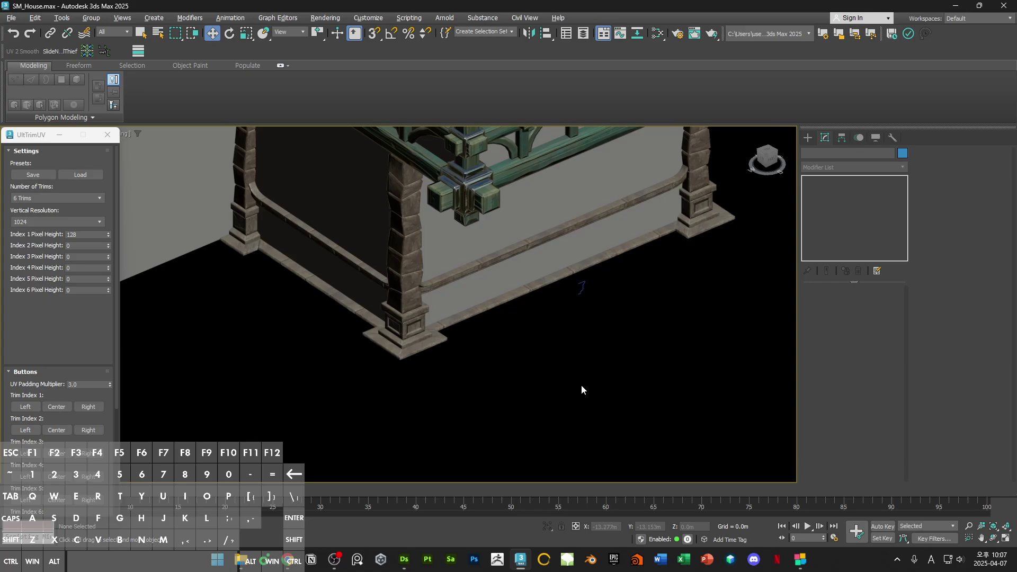
pyautogui.keyDown('alt'); pyautogui.moveTo(597, 316); pyautogui.dragTo(608, 358, button='middle'); pyautogui.keyUp('alt')
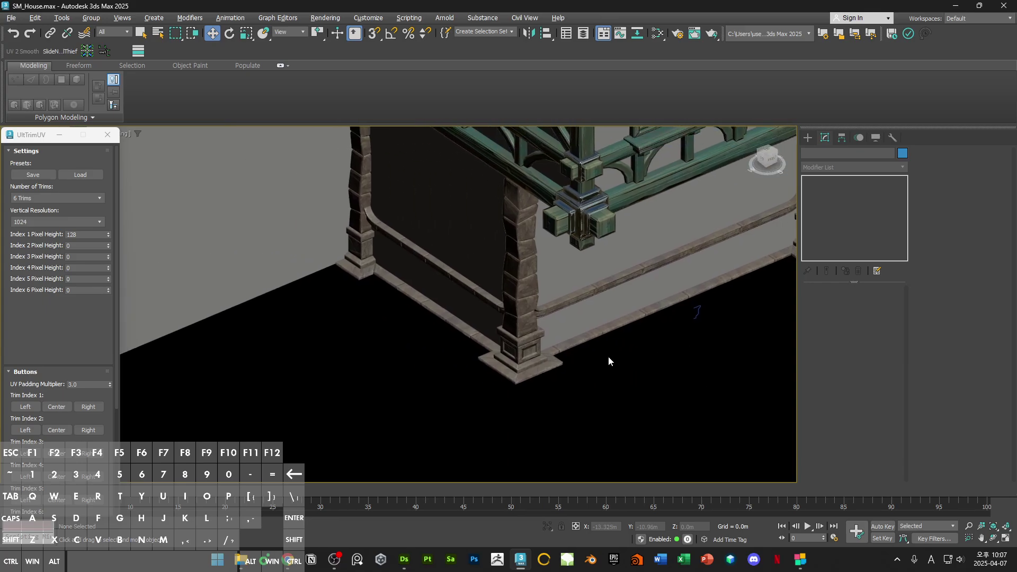
# Step: Examine the base trim along the other wall, then select it and inspect a stone joint up close
pyautogui.click(504, 375)
pyautogui.scroll(-3, 505, 375)
pyautogui.keyDown('alt'); pyautogui.moveTo(507, 376); pyautogui.dragTo(383, 381, button='middle'); pyautogui.keyUp('alt')
pyautogui.scroll(3, 384, 380)
pyautogui.click(384, 376)
pyautogui.scroll(3, 384, 376)
pyautogui.click(511, 358)
pyautogui.keyDown('alt'); pyautogui.moveTo(511, 358); pyautogui.dragTo(556, 363, button='middle'); pyautogui.keyUp('alt')
pyautogui.click(549, 234)
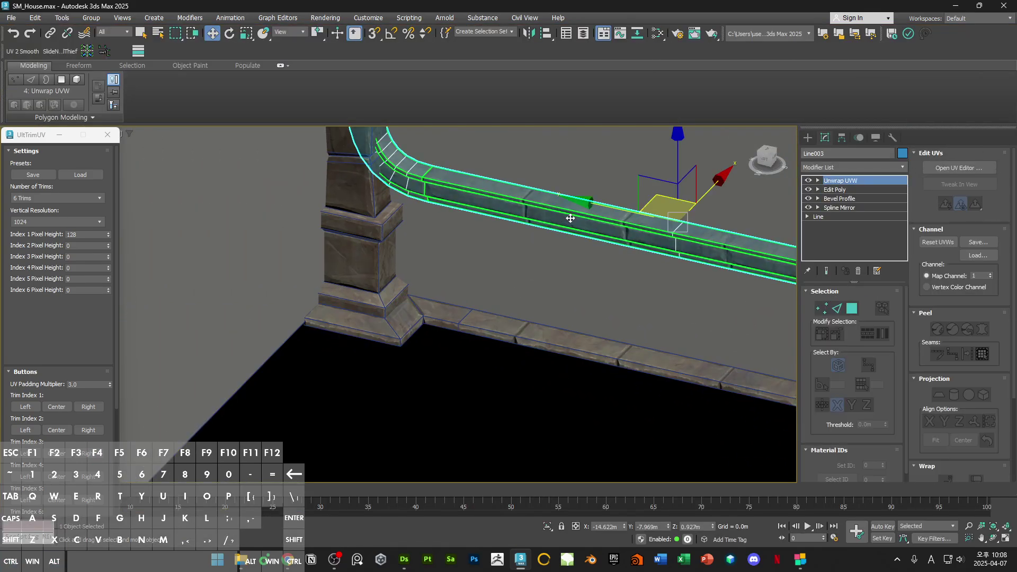
pyautogui.click(593, 358)
pyautogui.keyDown('alt'); pyautogui.moveTo(592, 358); pyautogui.dragTo(404, 311, button='middle'); pyautogui.keyUp('alt')
pyautogui.scroll(5, 404, 311)
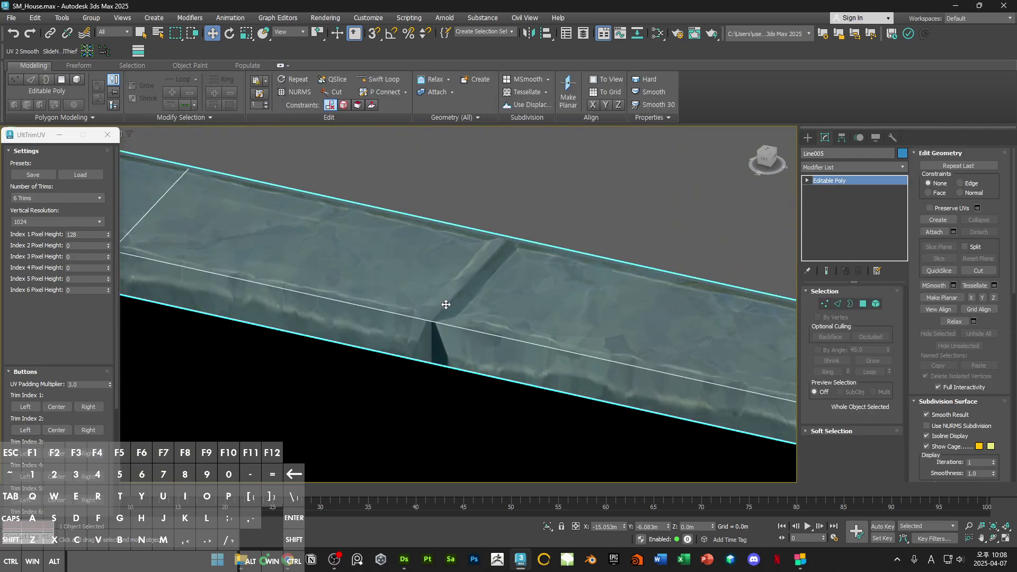
# Step: Insert Swift Loop edge loops along the stone joints of the base trim's wall span
pyautogui.hotkey('alt', '1')
pyautogui.scroll(-3, 497, 352)
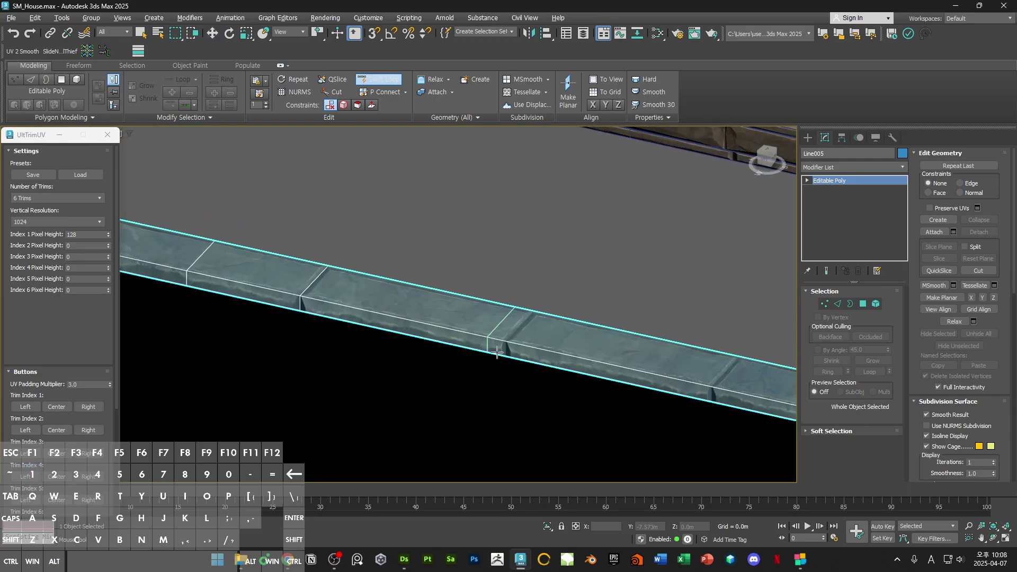
pyautogui.scroll(3, 498, 349)
pyautogui.scroll(-4, 510, 345)
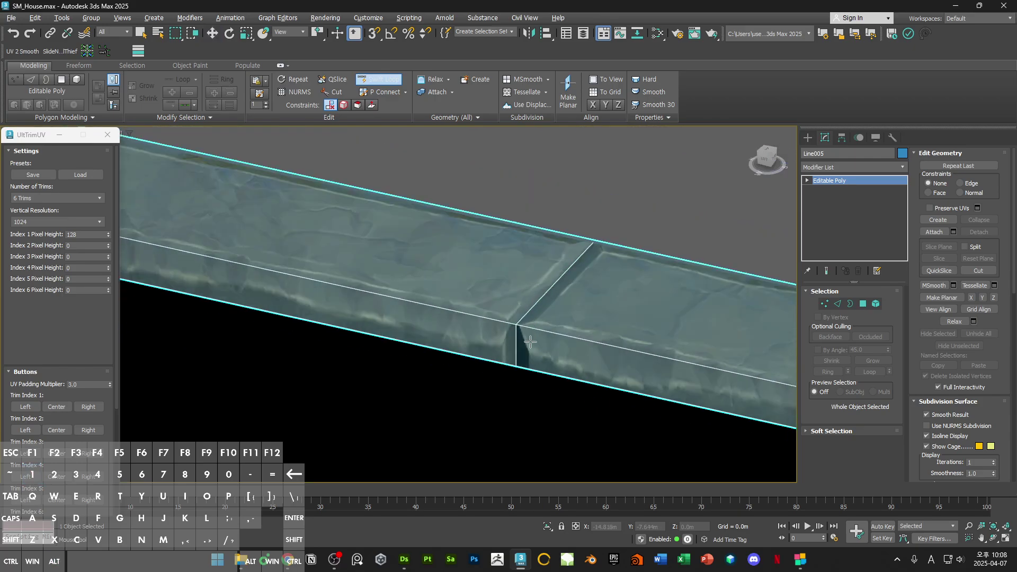
pyautogui.scroll(5, 547, 345)
pyautogui.scroll(-4, 563, 350)
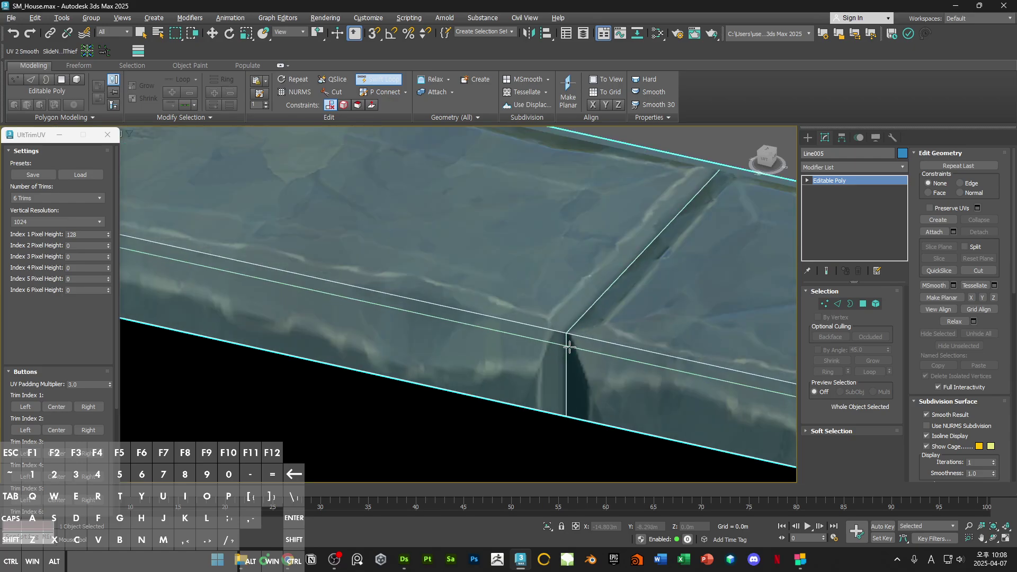
pyautogui.scroll(4, 556, 341)
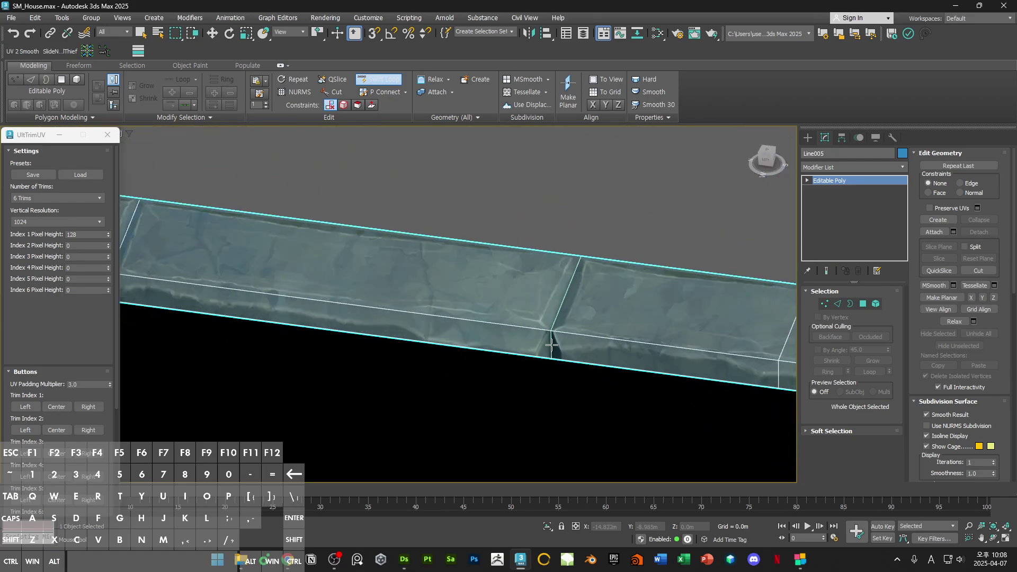
pyautogui.scroll(-4, 551, 350)
pyautogui.scroll(4, 508, 334)
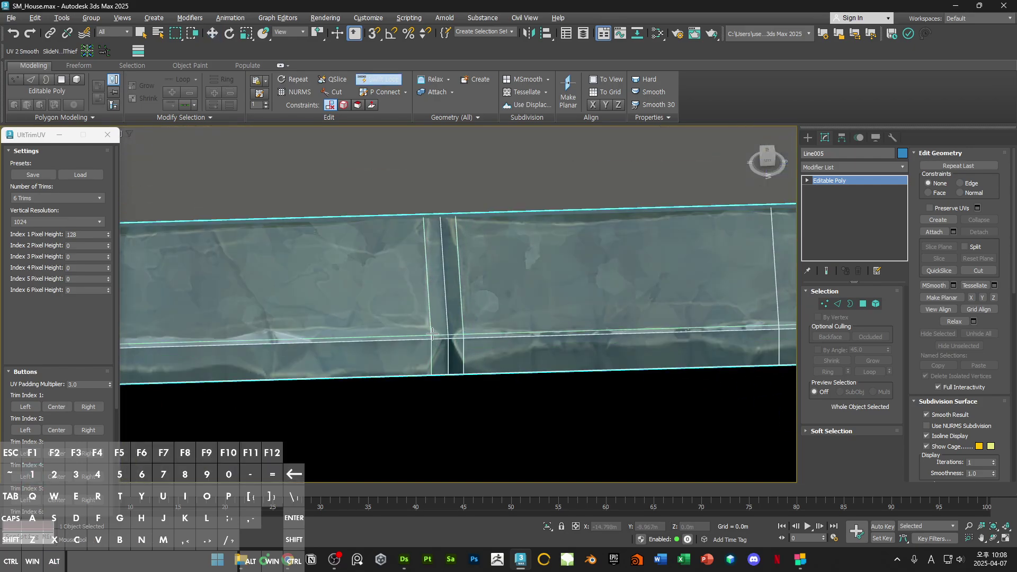
# Step: Add flanking edge loops on both sides of each stone joint along the wall span
pyautogui.scroll(-4, 440, 334)
pyautogui.scroll(4, 643, 318)
pyautogui.click(639, 316)
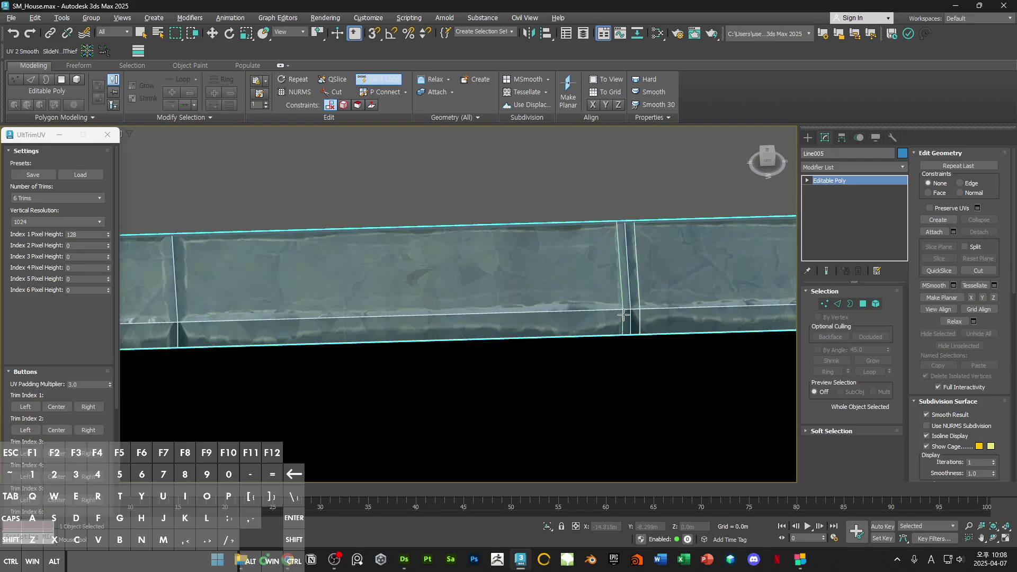
pyautogui.moveTo(225, 324); pyautogui.dragTo(479, 316, button='middle')
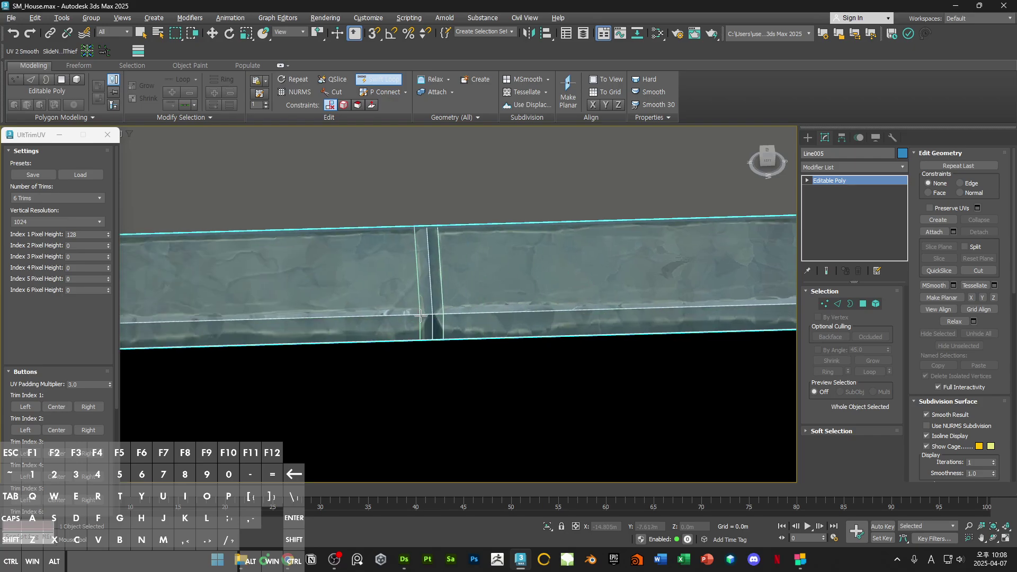
pyautogui.click(420, 316)
pyautogui.moveTo(384, 304); pyautogui.dragTo(736, 280, button='middle')
pyautogui.click(498, 295)
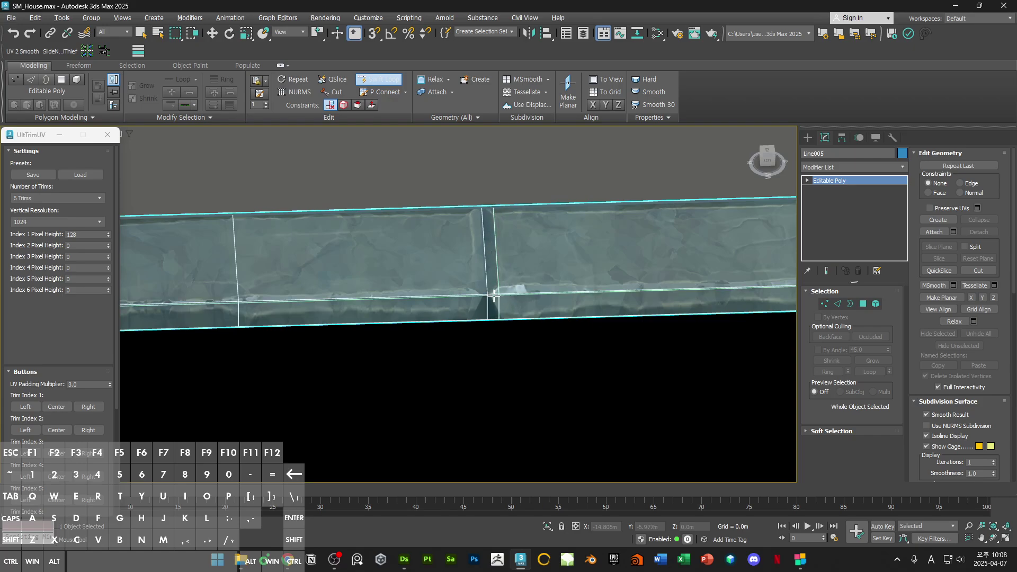
pyautogui.click(478, 295)
pyautogui.moveTo(339, 302); pyautogui.dragTo(675, 286, button='middle')
pyautogui.rightClick(601, 279)
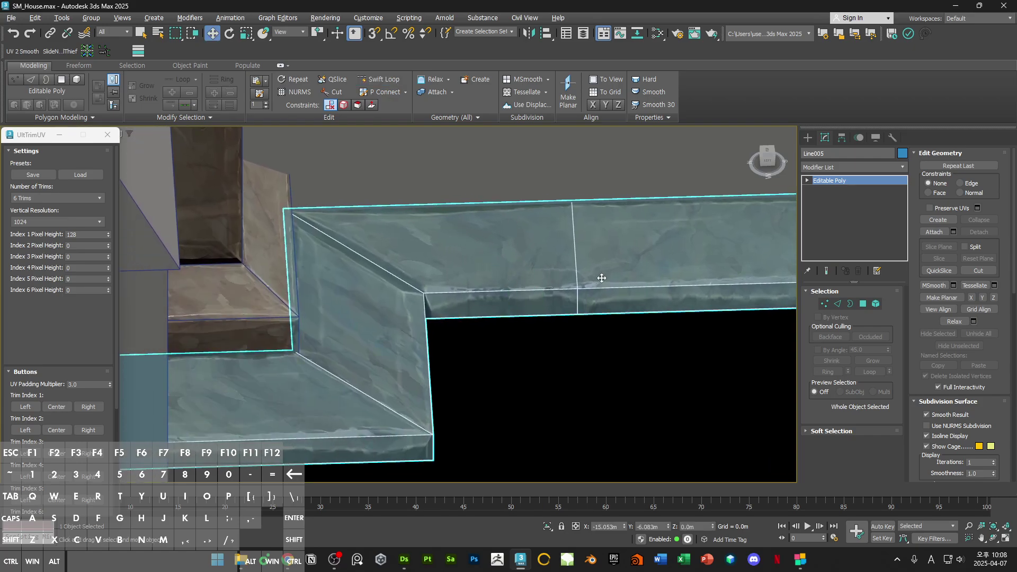
# Step: Raise the four top faces running from the corner pillar's base to the first stone joint slightly along Z
pyautogui.scroll(-6, 602, 279)
pyautogui.moveTo(602, 279); pyautogui.dragTo(459, 277, button='middle')
pyautogui.press('4')
pyautogui.click(408, 269)
pyautogui.keyDown('ctrl'); pyautogui.click(440, 269); pyautogui.keyUp('ctrl')
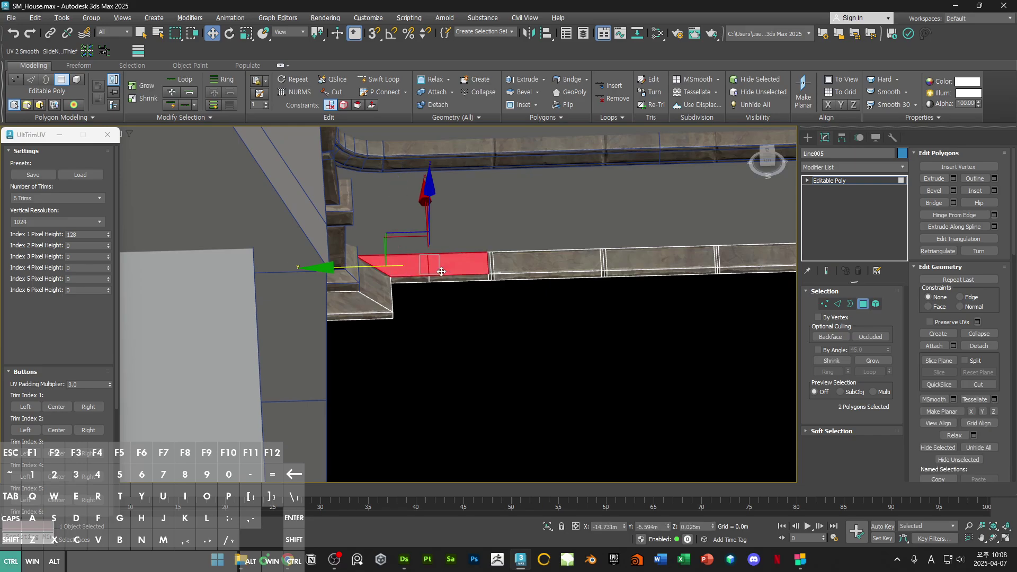
pyautogui.press('q')
pyautogui.keyDown('ctrl'); pyautogui.click(375, 283); pyautogui.keyUp('ctrl')
pyautogui.keyDown('ctrl'); pyautogui.click(362, 304); pyautogui.keyUp('ctrl')
pyautogui.keyDown('alt'); pyautogui.moveTo(365, 303); pyautogui.dragTo(449, 288, button='middle'); pyautogui.keyUp('alt')
pyautogui.scroll(4, 449, 288)
pyautogui.press('w')
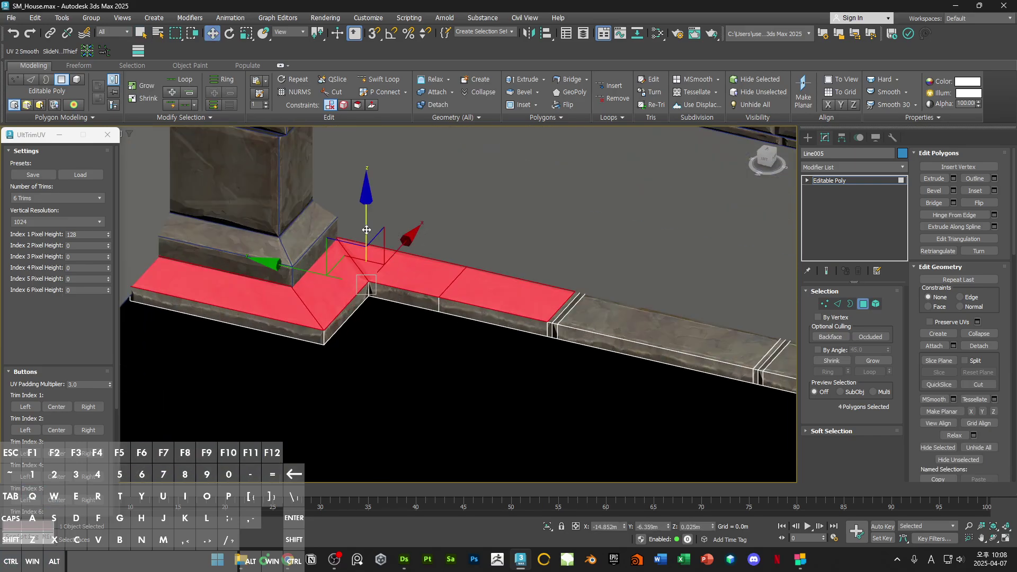
# Step: Raise the top faces of the three middle stones along Z to slightly different heights
pyautogui.scroll(-4, 370, 226)
pyautogui.click(403, 283)
pyautogui.scroll(4, 403, 283)
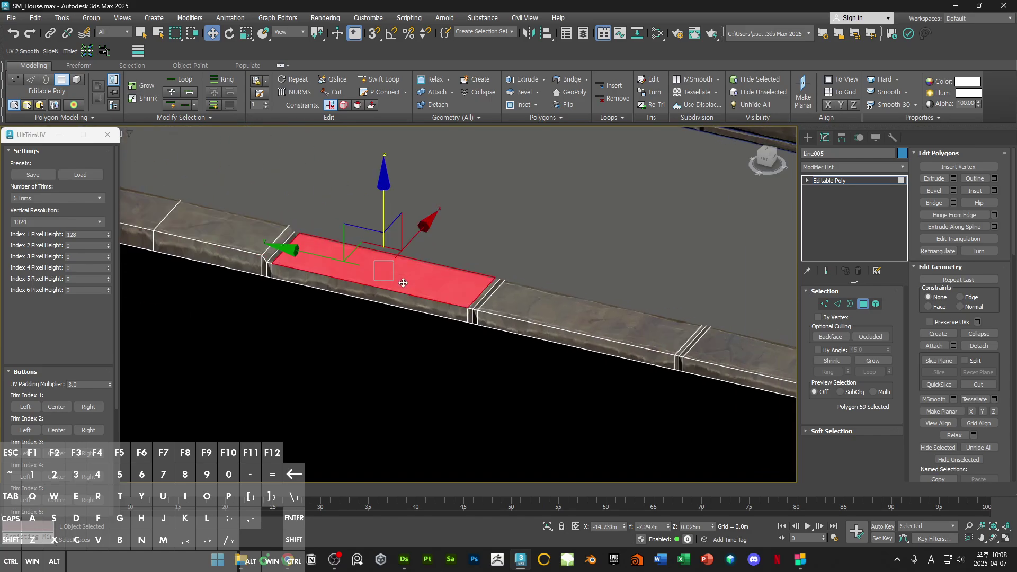
pyautogui.scroll(-3, 379, 221)
pyautogui.keyDown('alt'); pyautogui.moveTo(380, 222); pyautogui.dragTo(477, 246, button='middle'); pyautogui.keyUp('alt')
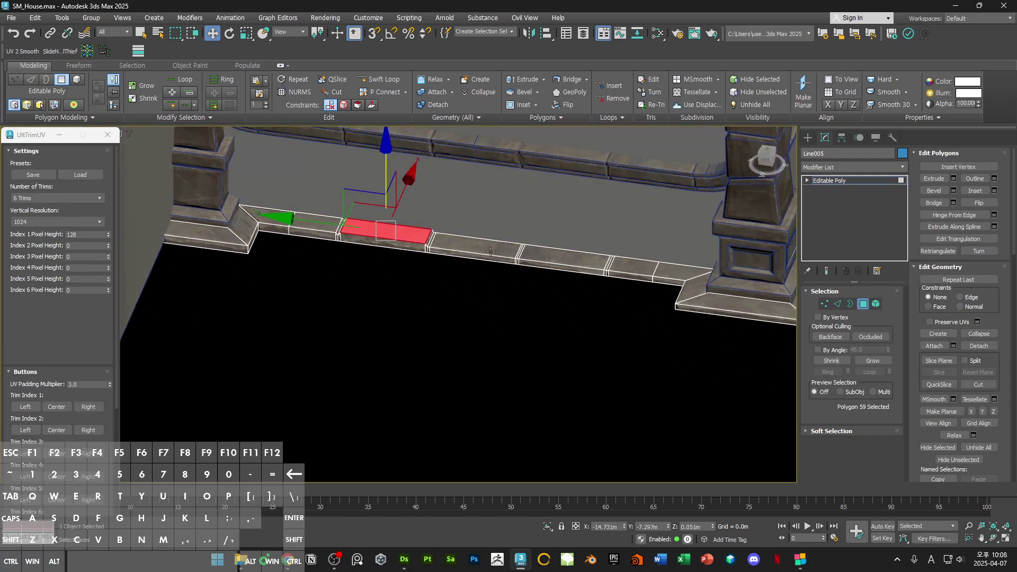
pyautogui.click(476, 247)
pyautogui.keyDown('ctrl'); pyautogui.click(546, 261); pyautogui.keyUp('ctrl')
pyautogui.scroll(3, 544, 247)
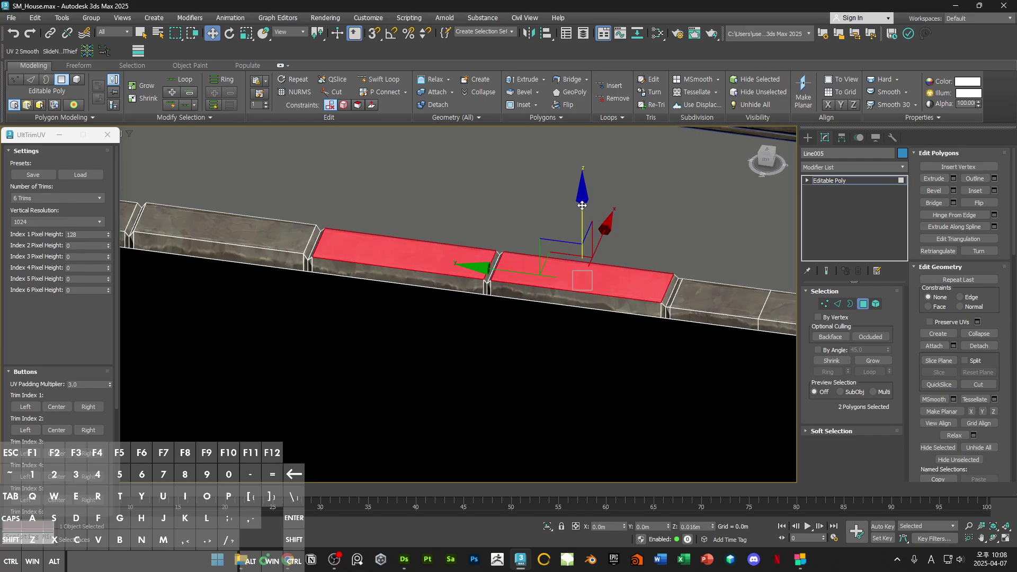
pyautogui.click(438, 272)
pyautogui.moveTo(438, 270); pyautogui.dragTo(201, 251, button='middle')
# Step: Raise the four top faces between the last stone joint and the opposite pillar's base slightly along Z
pyautogui.click(487, 288)
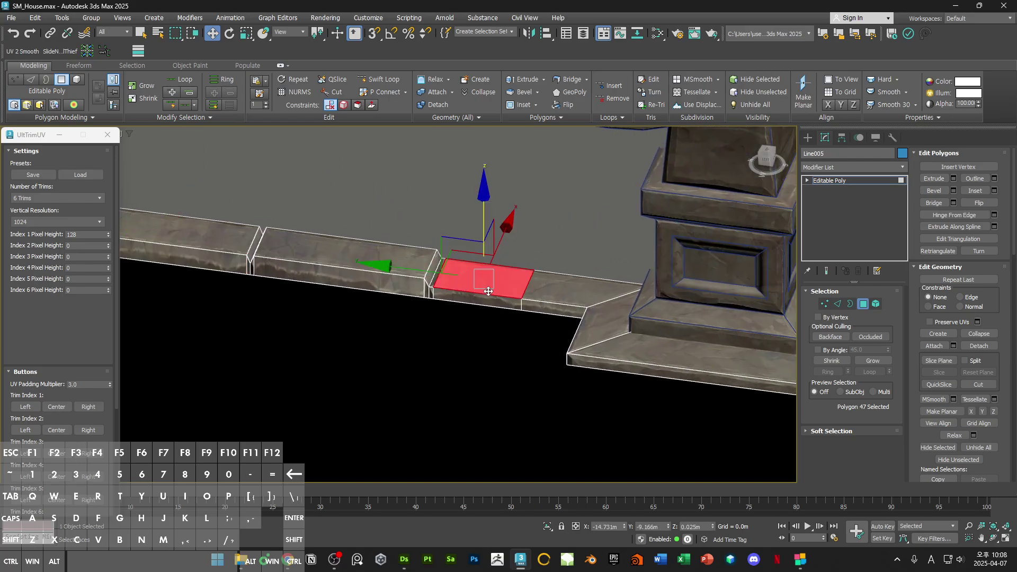
pyautogui.keyDown('ctrl'); pyautogui.click(560, 296); pyautogui.keyUp('ctrl')
pyautogui.keyDown('ctrl'); pyautogui.click(602, 315); pyautogui.keyUp('ctrl')
pyautogui.keyDown('ctrl'); pyautogui.click(683, 366); pyautogui.keyUp('ctrl')
pyautogui.keyDown('alt'); pyautogui.moveTo(683, 365); pyautogui.dragTo(613, 312, button='middle'); pyautogui.keyUp('alt')
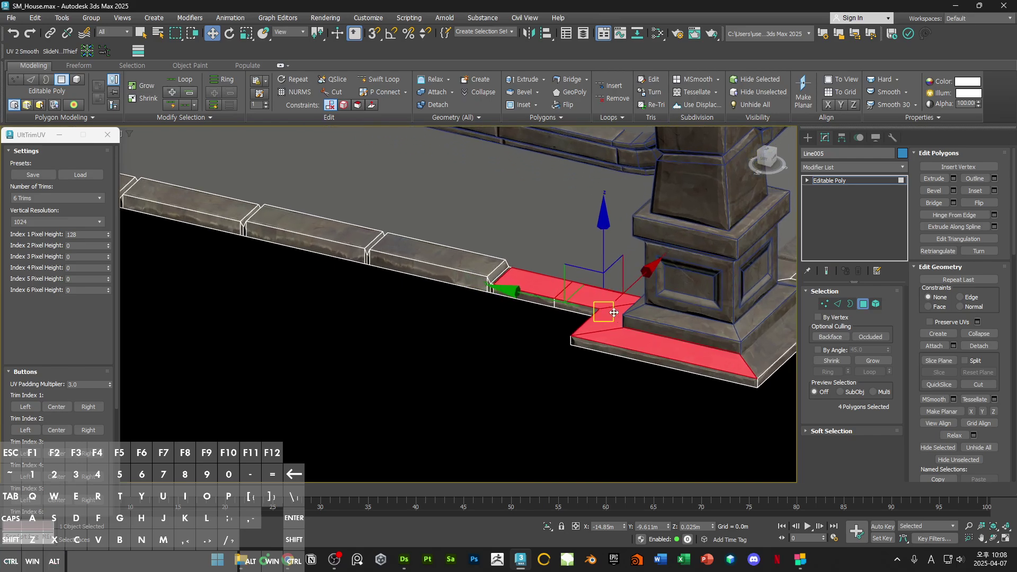
pyautogui.moveTo(605, 269); pyautogui.dragTo(606, 263)
# Step: Push the front faces of two alternate middle stones slightly outward along X and select the front face between them
pyautogui.scroll(-1, 487, 281)
pyautogui.click(455, 279)
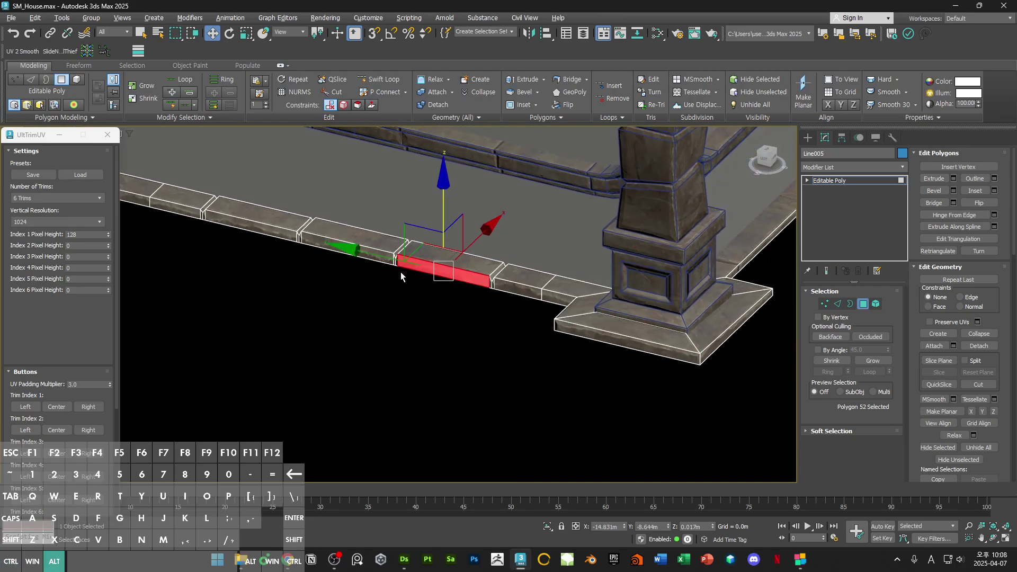
pyautogui.keyDown('alt'); pyautogui.moveTo(402, 274); pyautogui.dragTo(526, 306, button='middle'); pyautogui.keyUp('alt')
pyautogui.keyDown('ctrl'); pyautogui.click(466, 275); pyautogui.keyUp('ctrl')
pyautogui.keyDown('alt'); pyautogui.moveTo(466, 276); pyautogui.dragTo(691, 302, button='middle'); pyautogui.keyUp('alt')
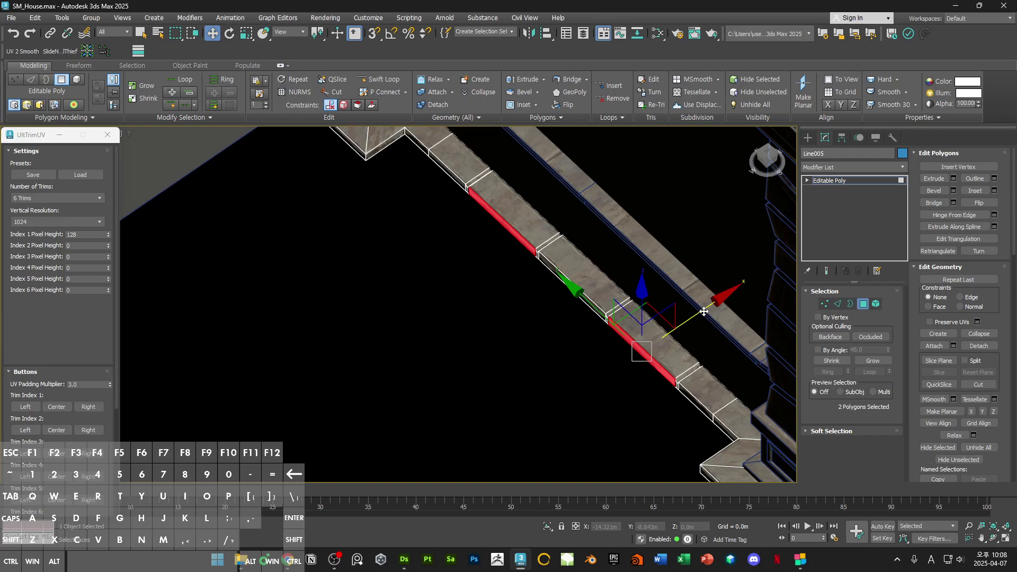
pyautogui.moveTo(704, 312); pyautogui.dragTo(698, 314)
pyautogui.click(580, 295)
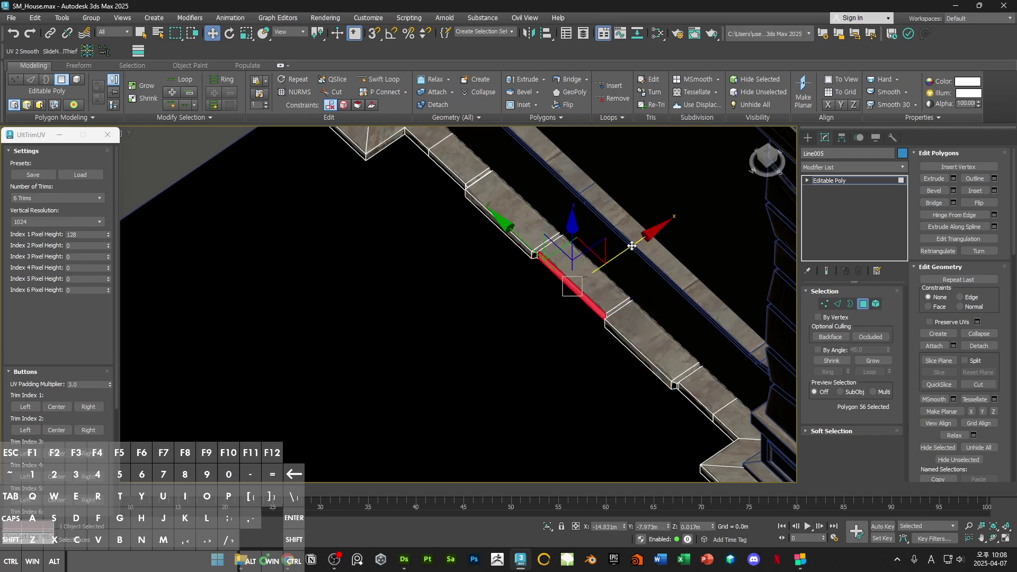
# Step: Push the two front faces between the pillar and the first stone joint slightly outward along X
pyautogui.moveTo(447, 161); pyautogui.dragTo(468, 235, button='middle')
pyautogui.scroll(4, 468, 235)
pyautogui.click(431, 238)
pyautogui.click(446, 236)
pyautogui.keyDown('ctrl'); pyautogui.click(420, 212); pyautogui.keyUp('ctrl')
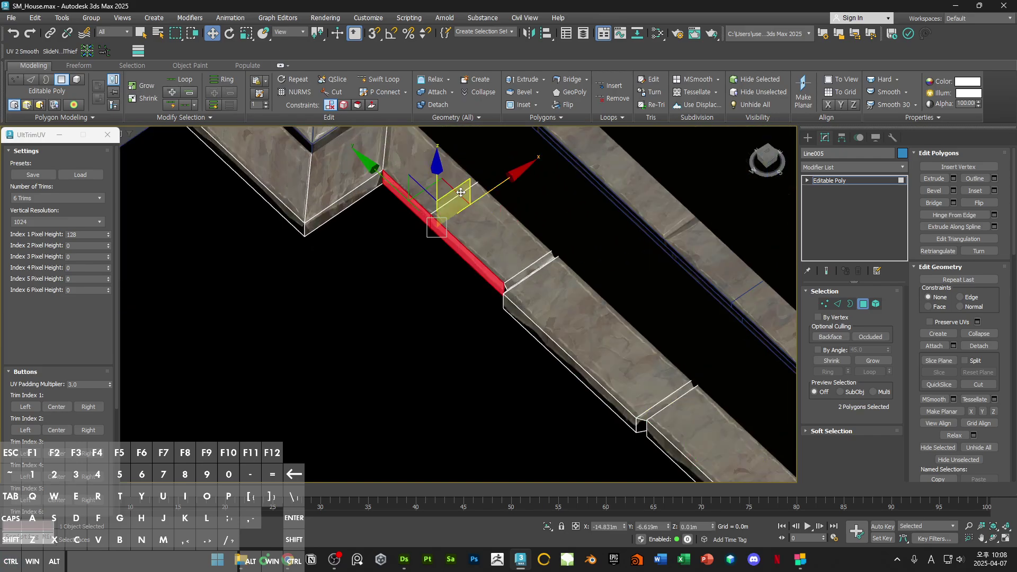
pyautogui.moveTo(496, 191); pyautogui.dragTo(484, 197)
pyautogui.keyDown('alt'); pyautogui.moveTo(484, 198); pyautogui.dragTo(512, 275, button='middle'); pyautogui.keyUp('alt')
# Step: Shift the front vertices at each of the four stone joints along X, one joint at a time
pyautogui.press('1')
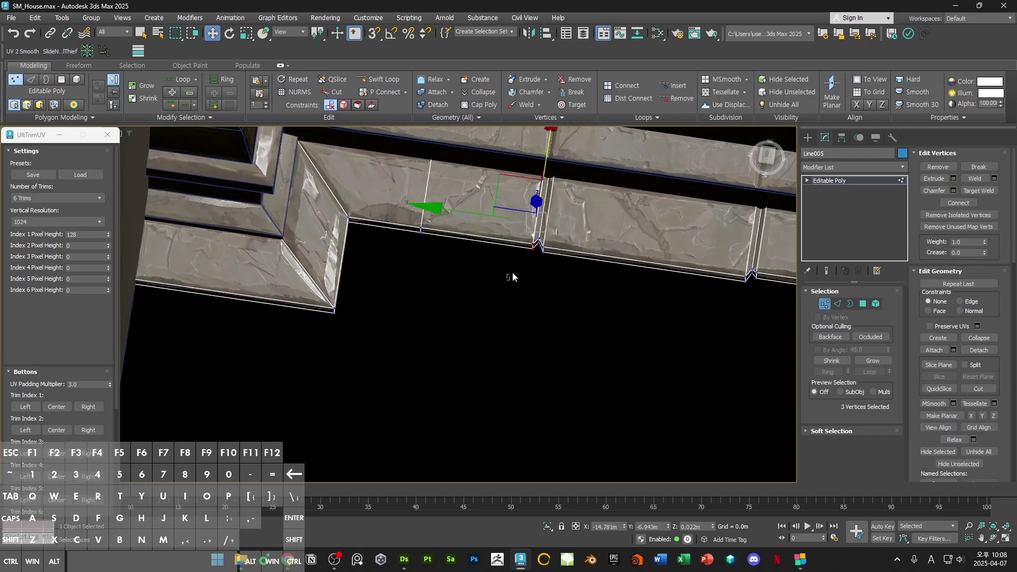
pyautogui.moveTo(513, 277); pyautogui.dragTo(557, 229)
pyautogui.moveTo(548, 168); pyautogui.dragTo(547, 175)
pyautogui.moveTo(670, 244); pyautogui.dragTo(403, 241, button='middle')
pyautogui.moveTo(459, 313); pyautogui.dragTo(501, 256)
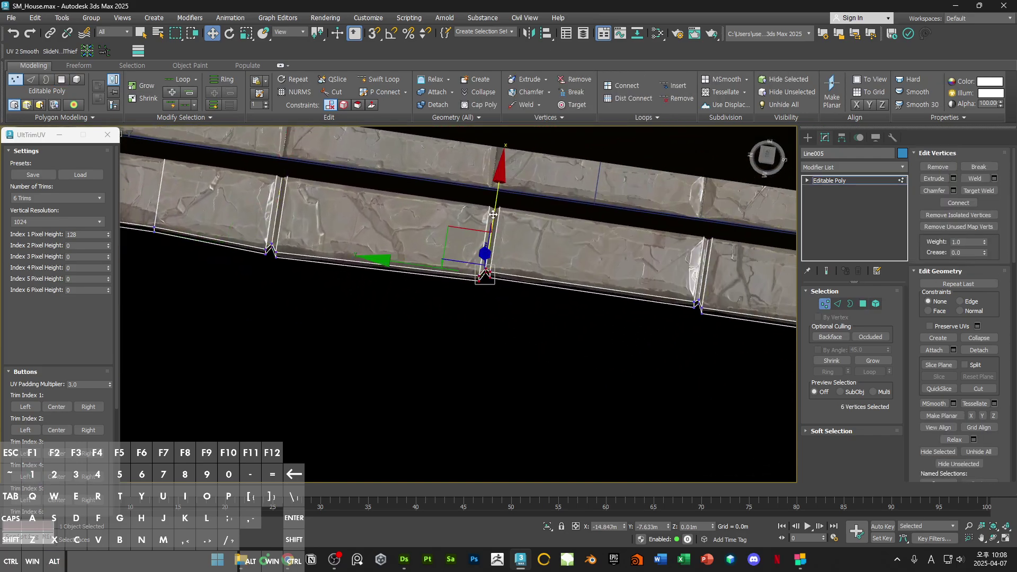
pyautogui.moveTo(492, 216); pyautogui.dragTo(517, 217)
pyautogui.moveTo(630, 263); pyautogui.dragTo(350, 214, button='middle')
pyautogui.moveTo(404, 315); pyautogui.dragTo(459, 241)
pyautogui.moveTo(603, 310); pyautogui.dragTo(658, 259)
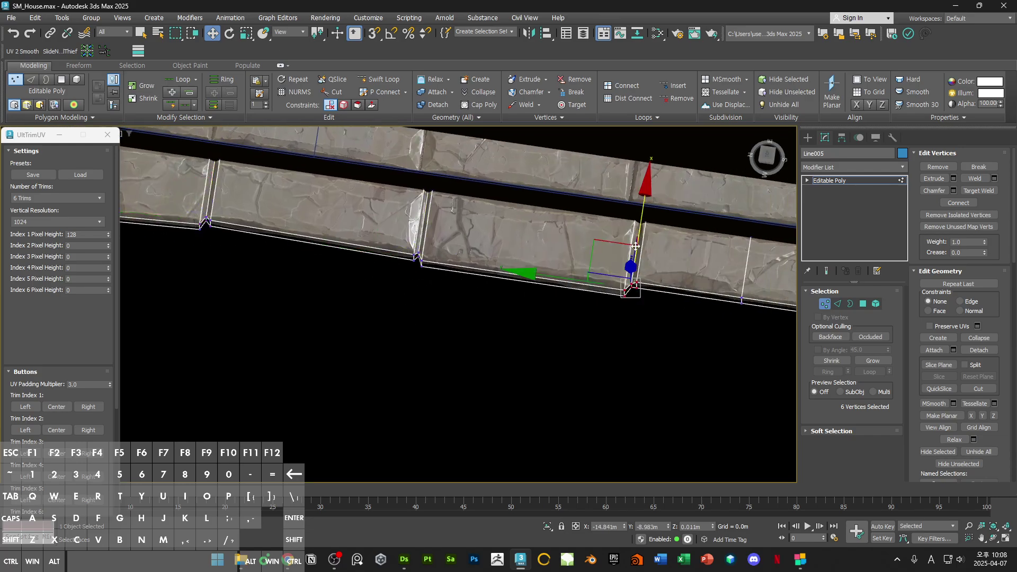
pyautogui.scroll(-2, 644, 214)
pyautogui.keyDown('alt'); pyautogui.moveTo(644, 214); pyautogui.dragTo(460, 312, button='middle'); pyautogui.keyUp('alt')
pyautogui.press('1')
# Step: Adjust individual edges of the stones along the wall span to make their tops slightly uneven
pyautogui.scroll(4, 506, 276)
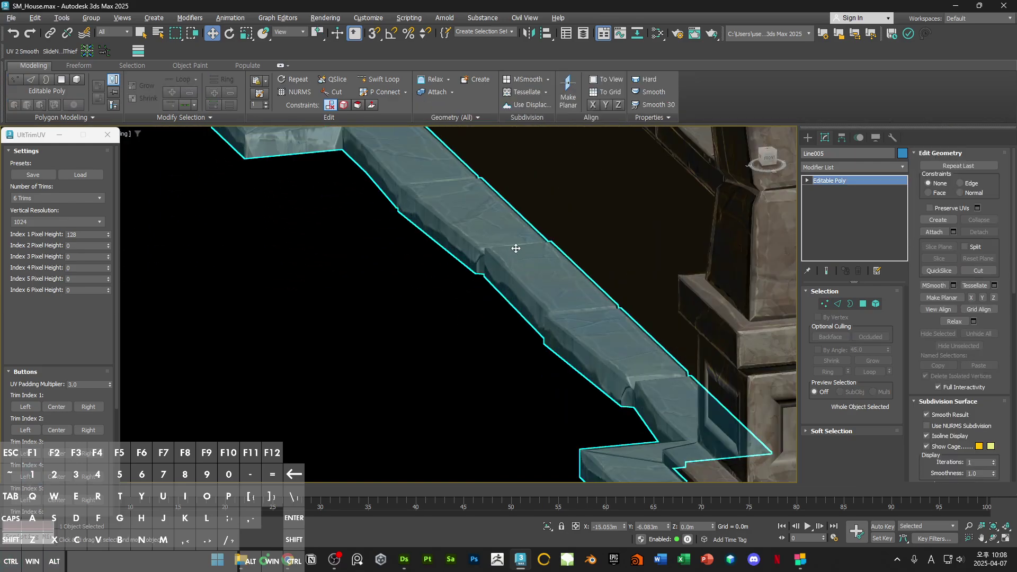
pyautogui.press('2')
pyautogui.click(515, 248)
pyautogui.keyDown('alt'); pyautogui.moveTo(515, 248); pyautogui.dragTo(533, 273, button='middle'); pyautogui.keyUp('alt')
pyautogui.click(537, 275)
pyautogui.keyDown('alt'); pyautogui.moveTo(533, 236); pyautogui.dragTo(588, 278, button='middle'); pyautogui.keyUp('alt')
pyautogui.click(677, 248)
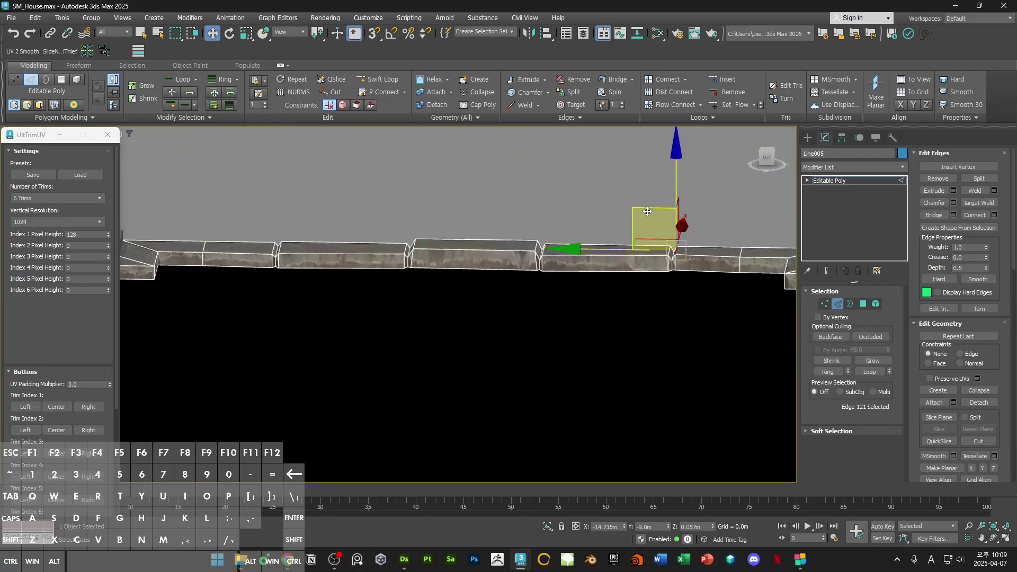
pyautogui.keyDown('alt'); pyautogui.moveTo(652, 207); pyautogui.dragTo(632, 286, button='middle'); pyautogui.keyUp('alt')
pyautogui.press('2')
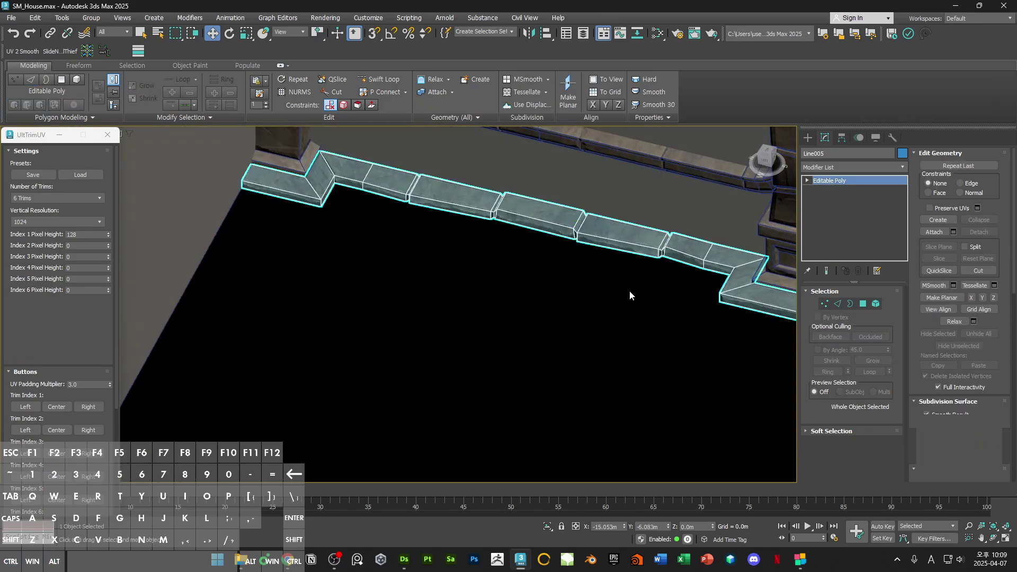
# Step: Add an Edit Normals modifier to the base trim and set it to select normals by face
pyautogui.click(857, 166)
pyautogui.press('e')
pyautogui.click(818, 205)
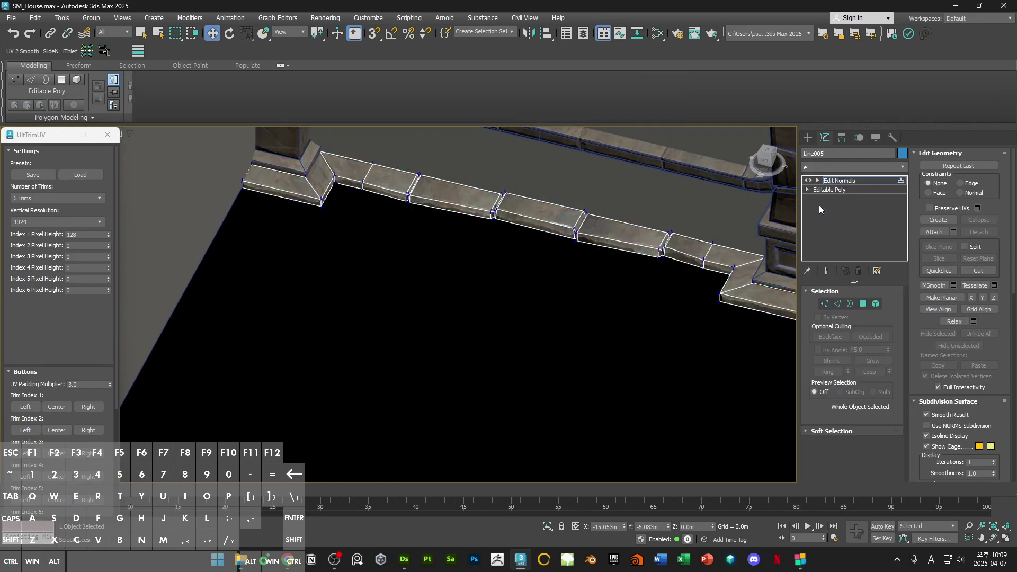
pyautogui.click(857, 322)
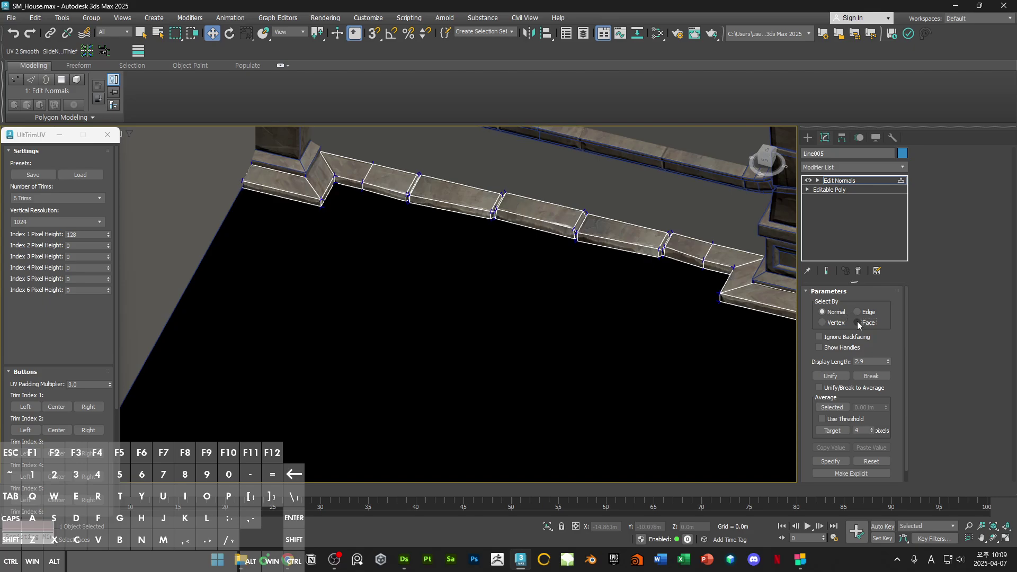
# Step: Select the front faces of all stones along the wall span and average their normals
pyautogui.scroll(2, 715, 281)
pyautogui.click(699, 239)
pyautogui.keyDown('alt'); pyautogui.moveTo(653, 274); pyautogui.dragTo(694, 282, button='middle'); pyautogui.keyUp('alt')
pyautogui.keyDown('ctrl'); pyautogui.moveTo(592, 292); pyautogui.dragTo(574, 264); pyautogui.keyUp('ctrl')
pyautogui.moveTo(559, 275); pyautogui.dragTo(739, 277, button='middle')
pyautogui.keyDown('ctrl'); pyautogui.moveTo(646, 298); pyautogui.dragTo(596, 266); pyautogui.keyUp('ctrl')
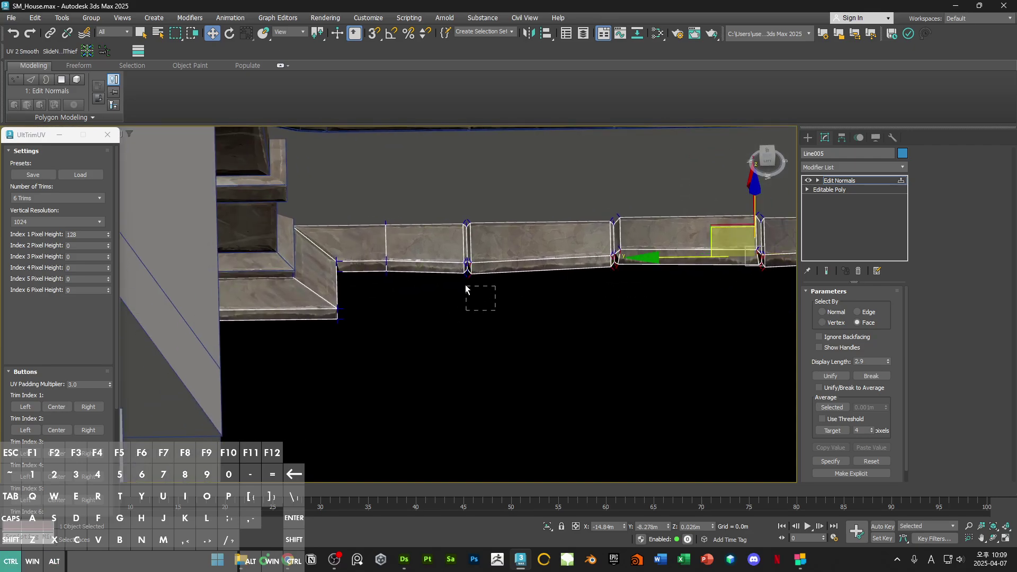
pyautogui.keyDown('alt'); pyautogui.moveTo(409, 284); pyautogui.dragTo(395, 291, button='middle'); pyautogui.keyUp('alt')
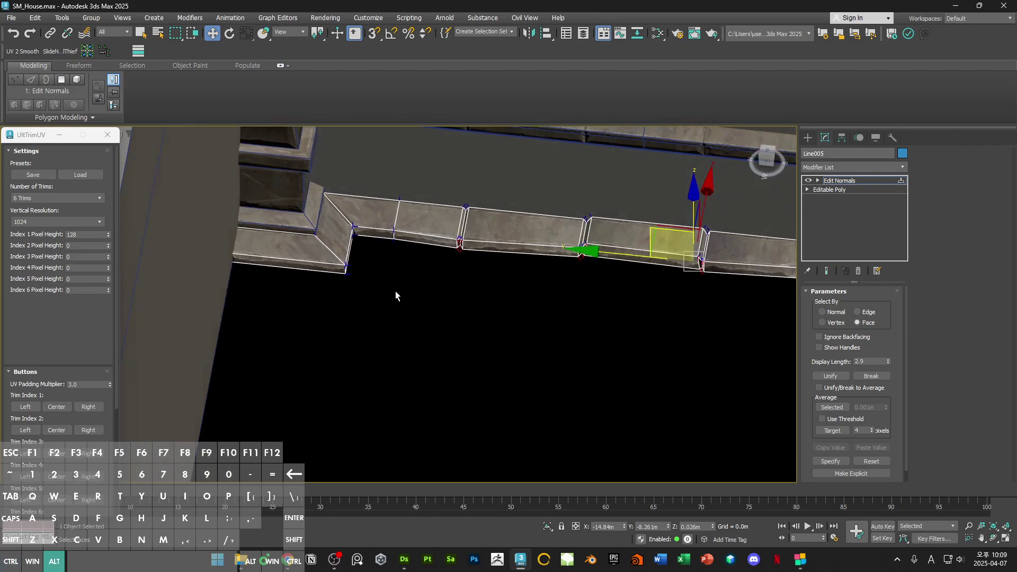
pyautogui.keyDown('ctrl'); pyautogui.click(385, 235); pyautogui.keyUp('ctrl')
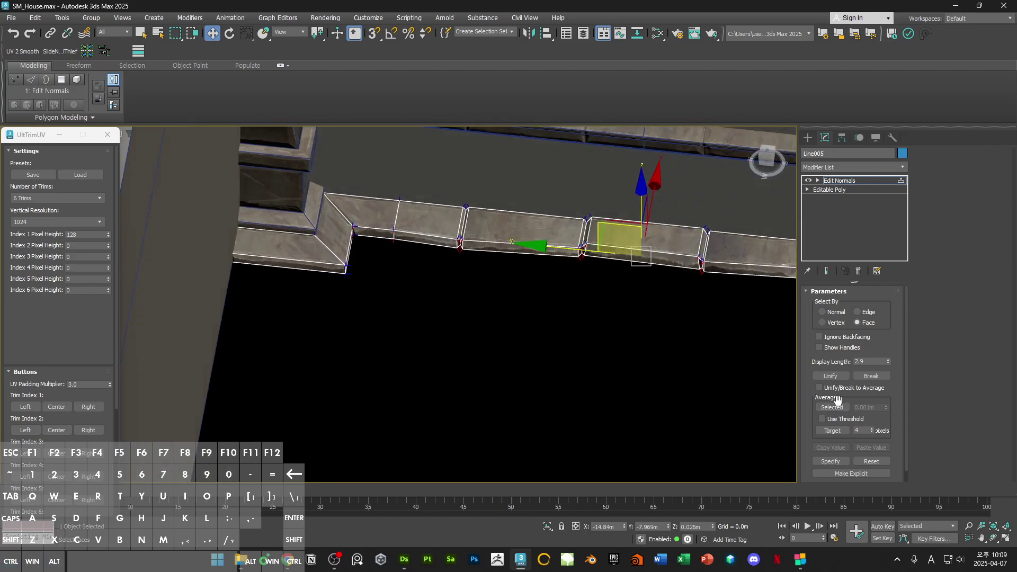
pyautogui.click(832, 407)
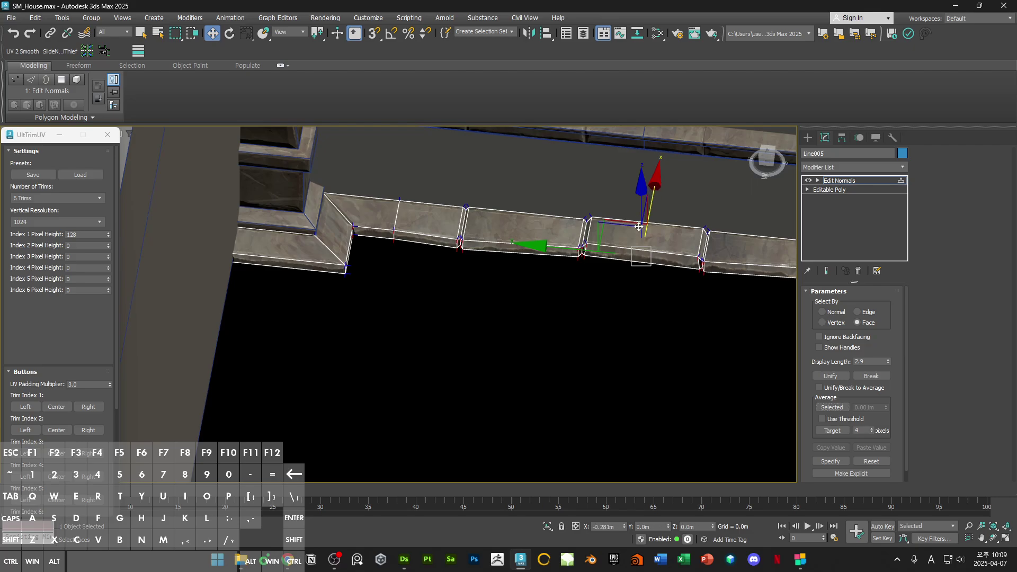
# Step: Select the top faces of all stones along the wall span and average their normals
pyautogui.keyDown('alt'); pyautogui.moveTo(627, 282); pyautogui.dragTo(626, 298, button='middle'); pyautogui.keyUp('alt')
pyautogui.click(376, 218)
pyautogui.keyDown('ctrl'); pyautogui.click(437, 223); pyautogui.keyUp('ctrl')
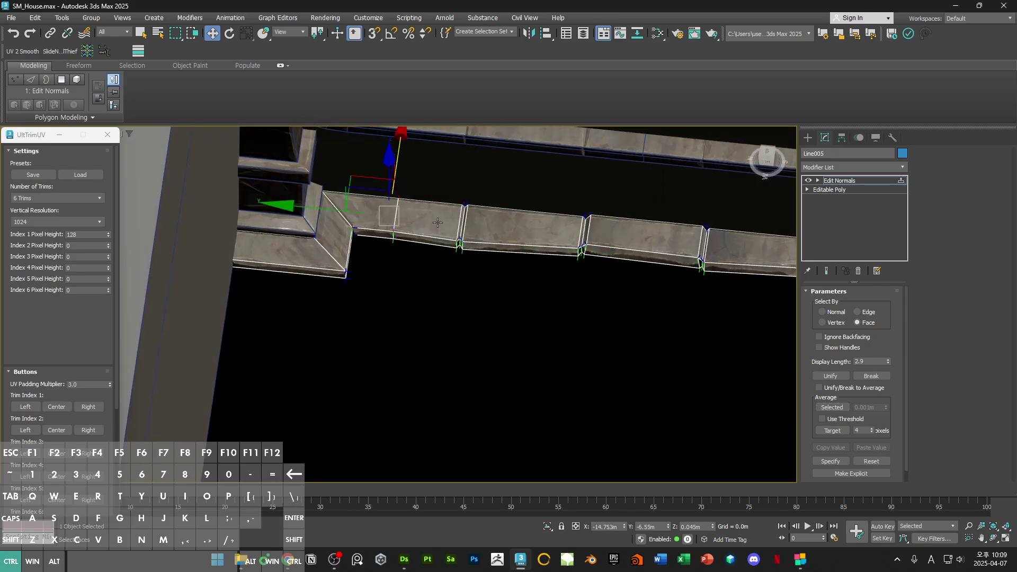
pyautogui.keyDown('alt'); pyautogui.moveTo(484, 221); pyautogui.dragTo(586, 218, button='middle'); pyautogui.keyUp('alt')
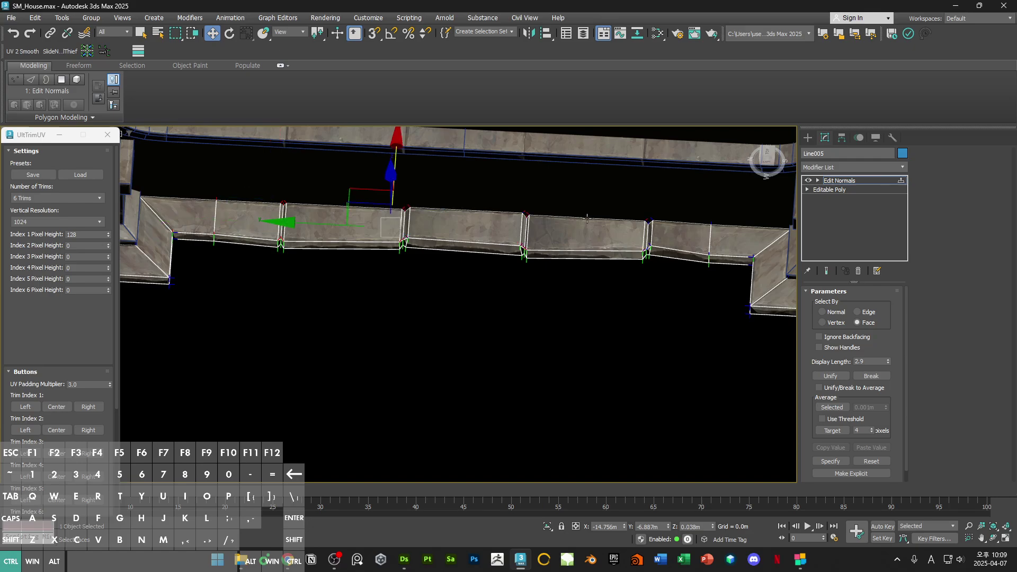
pyautogui.keyDown('ctrl'); pyautogui.moveTo(738, 233); pyautogui.dragTo(738, 233); pyautogui.keyUp('ctrl')
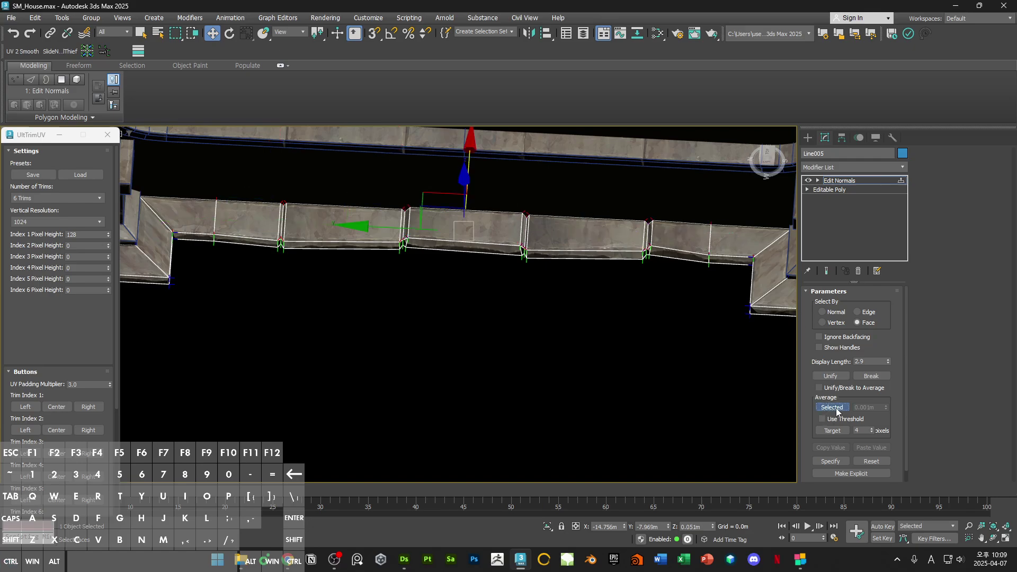
# Step: Turn off the edged-faces display and convert the base trim to Editable Poly
pyautogui.keyDown('alt'); pyautogui.moveTo(534, 312); pyautogui.dragTo(518, 255, button='middle'); pyautogui.keyUp('alt')
pyautogui.press('F4')
pyautogui.moveTo(535, 217)
pyautogui.keyDown('alt'); pyautogui.mouseDown(button='middle')
pyautogui.moveTo(571, 302)
pyautogui.moveTo(521, 230)
pyautogui.mouseUp(button='middle'); pyautogui.keyUp('alt')
pyautogui.rightClick(521, 230)
pyautogui.moveTo(588, 364)
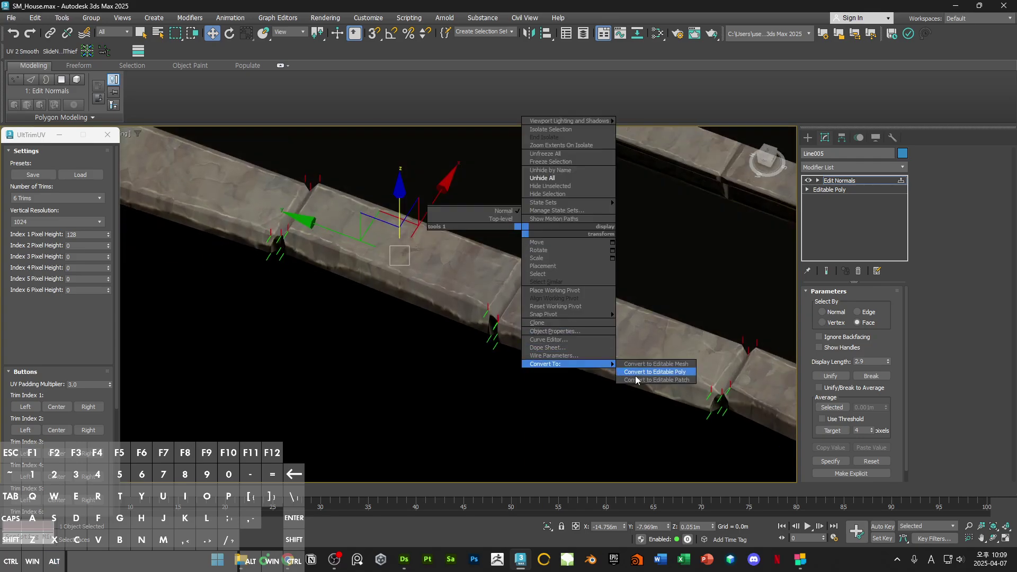
pyautogui.click(635, 373)
# Step: Examine the shading of the stones and joints along the base trim's wall span
pyautogui.keyDown('alt'); pyautogui.moveTo(608, 351); pyautogui.dragTo(479, 325, button='middle'); pyautogui.keyUp('alt')
pyautogui.click(480, 326)
pyautogui.scroll(4, 480, 324)
pyautogui.click(549, 299)
pyautogui.scroll(-3, 554, 336)
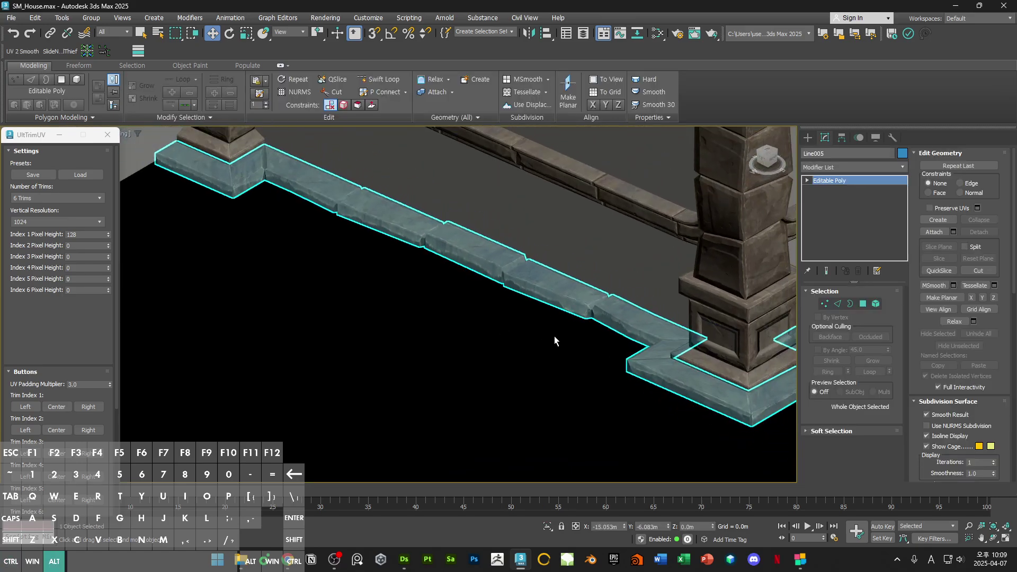
pyautogui.keyDown('alt'); pyautogui.moveTo(554, 335); pyautogui.dragTo(381, 336, button='middle'); pyautogui.keyUp('alt')
pyautogui.click(416, 327)
pyautogui.click(460, 313)
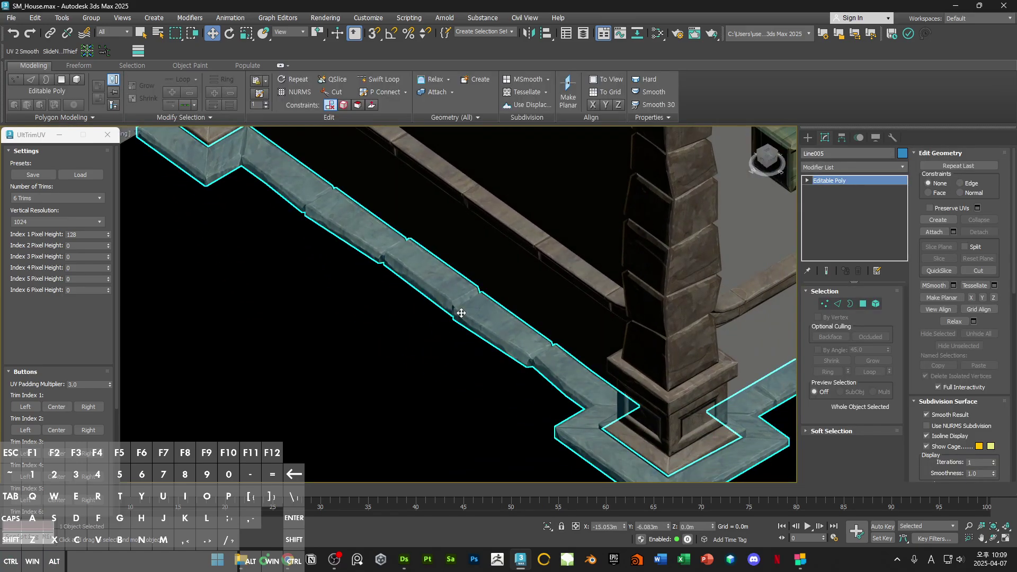
pyautogui.keyDown('alt'); pyautogui.moveTo(478, 309); pyautogui.dragTo(491, 341, button='middle'); pyautogui.keyUp('alt')
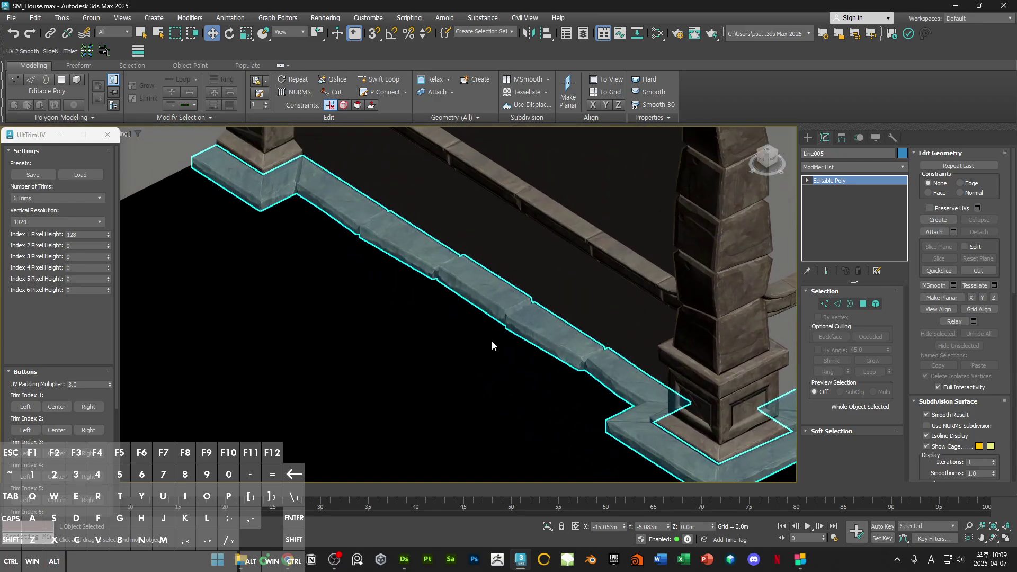
# Step: Assign the plain grey Material #44 to the base trim to check its shading without texture
pyautogui.press('m')
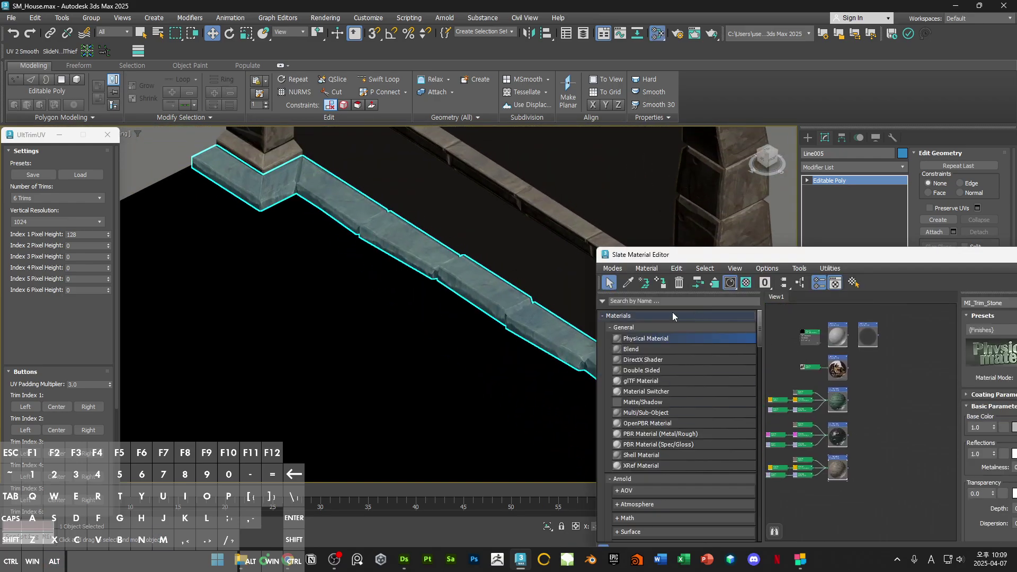
pyautogui.scroll(4, 841, 338)
pyautogui.doubleClick(841, 347)
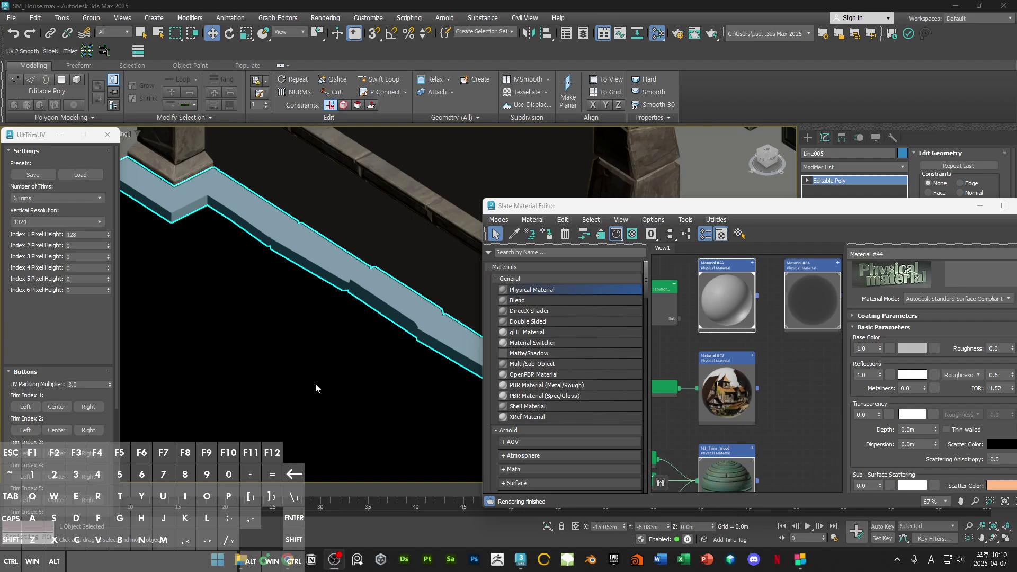
pyautogui.scroll(-5, 275, 324)
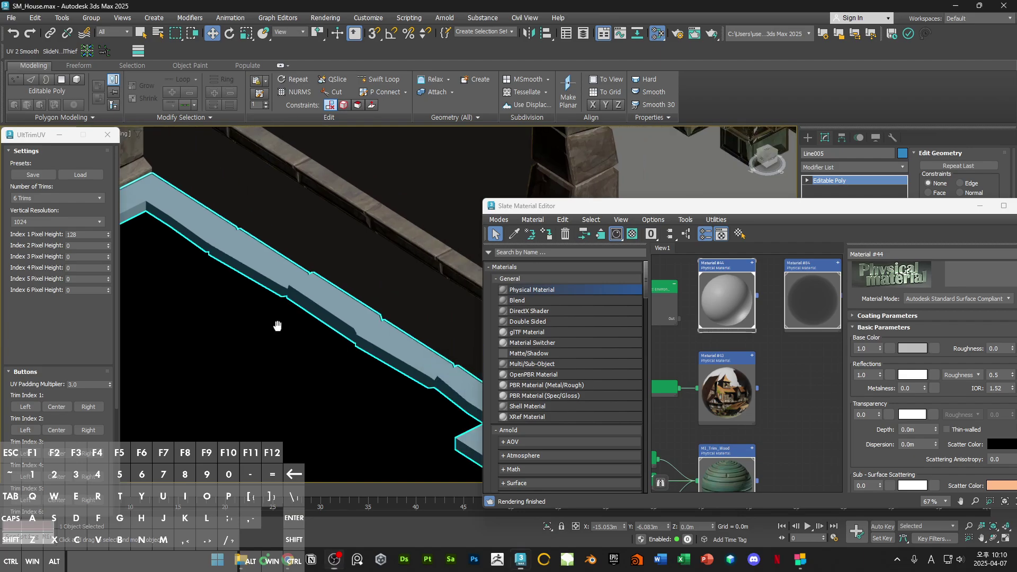
pyautogui.scroll(5, 310, 335)
pyautogui.moveTo(320, 301); pyautogui.dragTo(343, 350, button='middle')
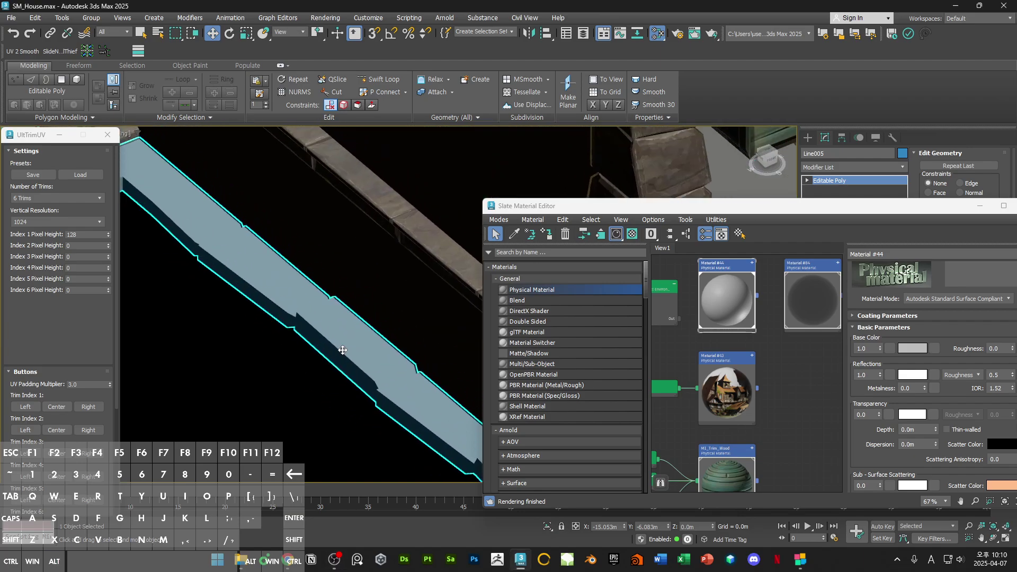
pyautogui.moveTo(455, 275); pyautogui.dragTo(583, 296, button='middle')
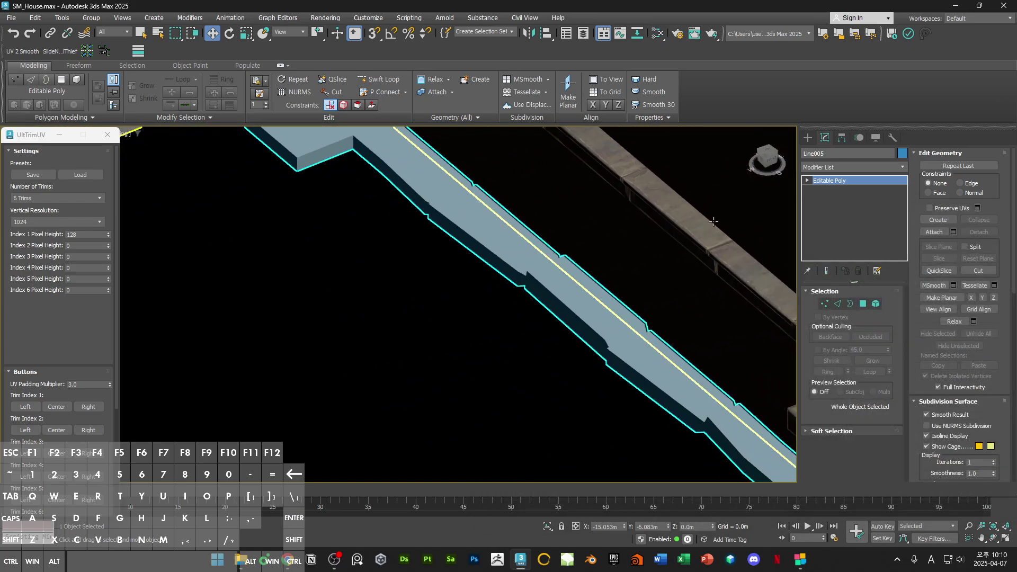
# Step: Add a Symmetry modifier mirrored across X to the base trim and select its Mirror sub-object
pyautogui.click(847, 167)
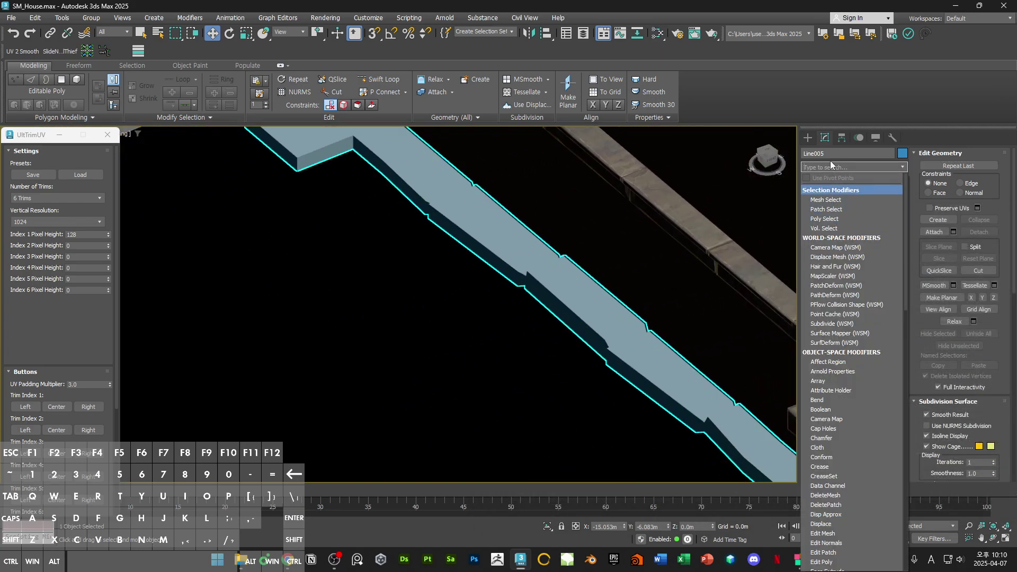
pyautogui.click(831, 167)
pyautogui.click(830, 167)
pyautogui.write('sy')
pyautogui.click(830, 189)
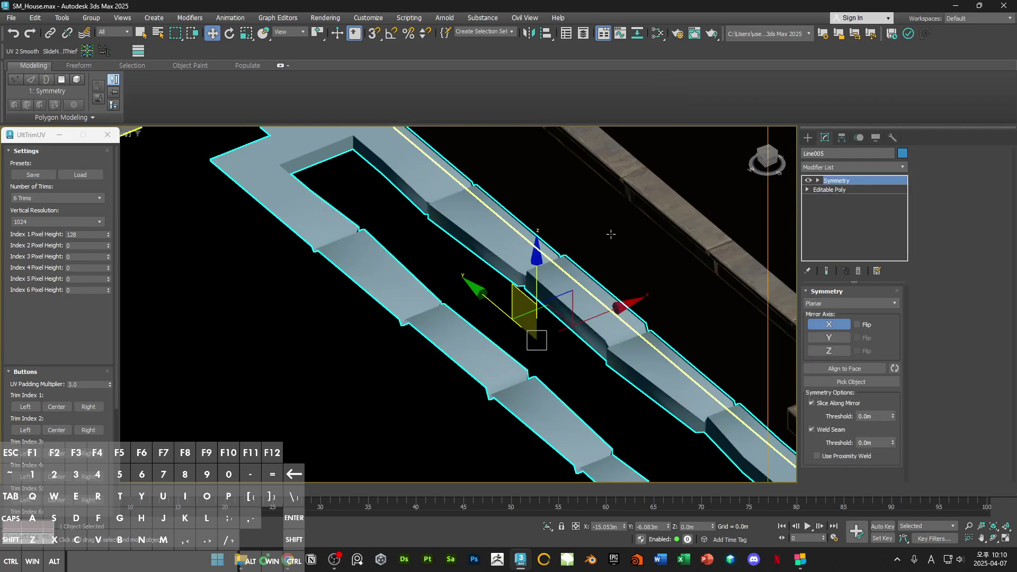
pyautogui.press('z')
pyautogui.click(837, 190)
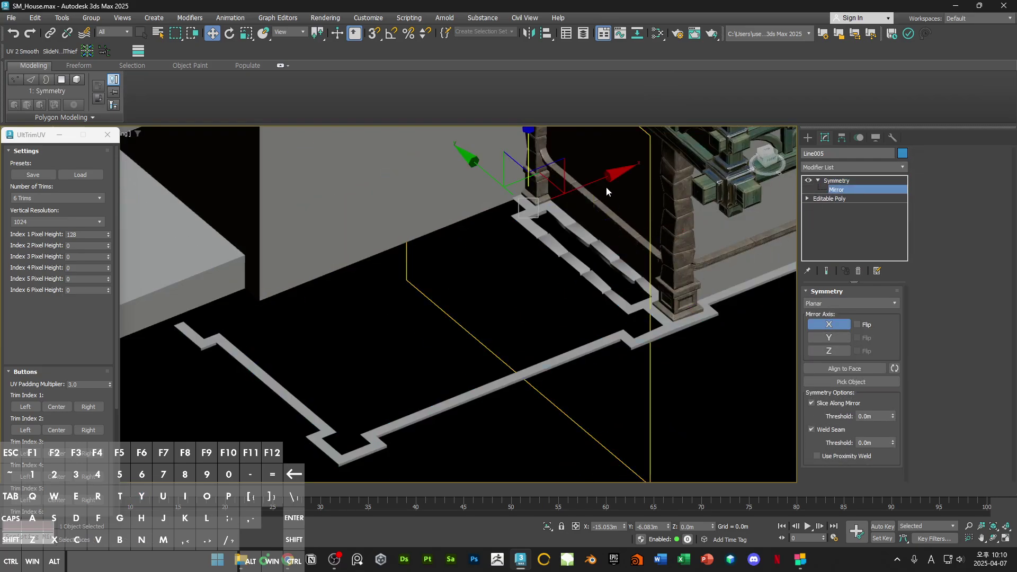
# Step: Compare the trim's shading with the Symmetry modifier enabled and disabled
pyautogui.scroll(6, 607, 191)
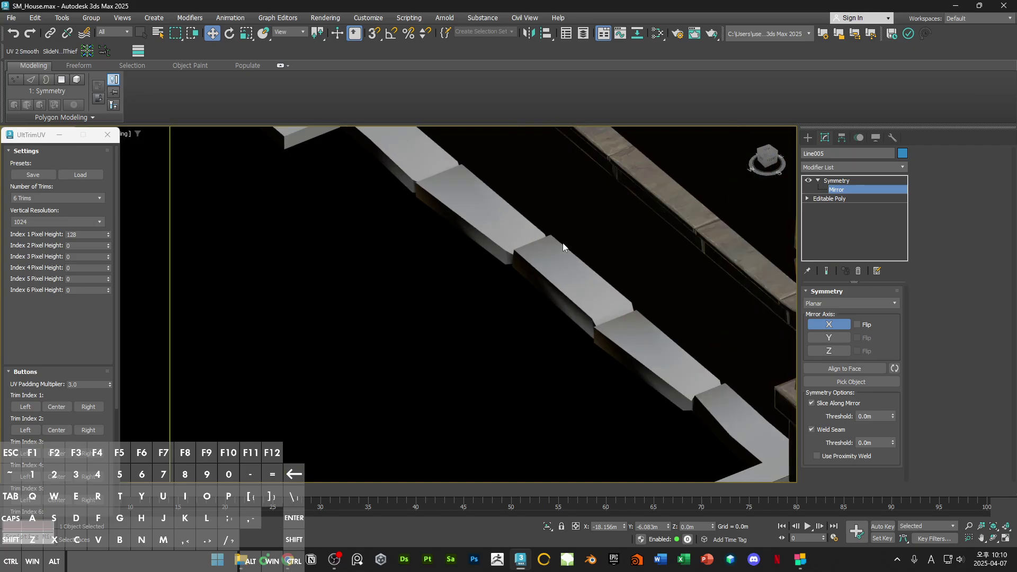
pyautogui.moveTo(562, 243); pyautogui.dragTo(574, 259, button='middle')
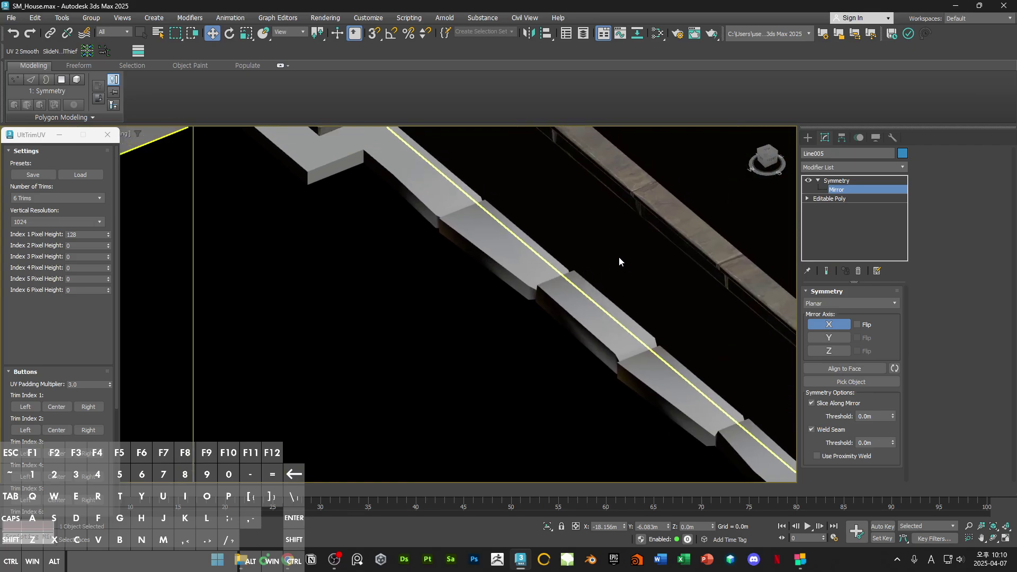
pyautogui.scroll(-2, 445, 313)
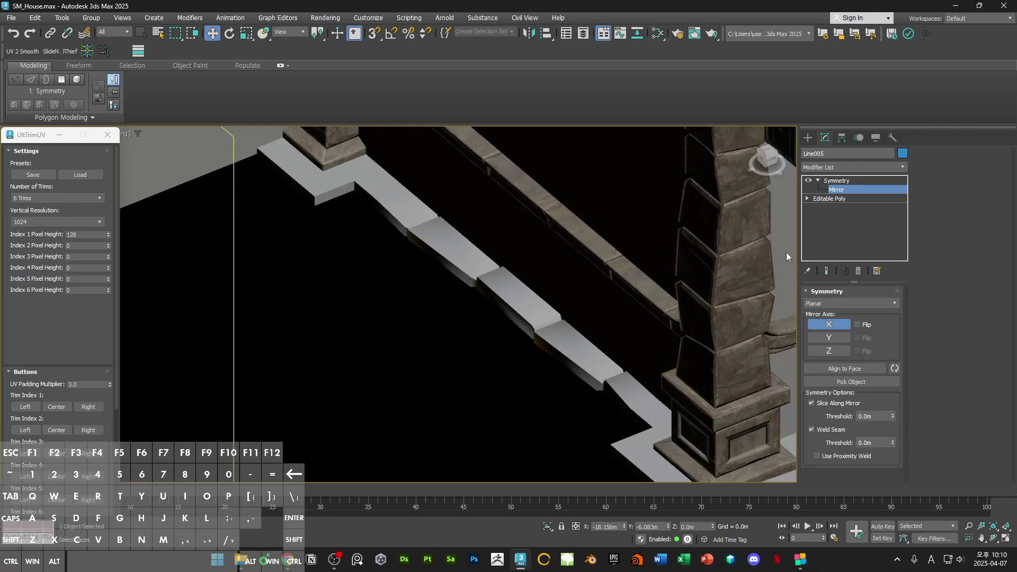
pyautogui.click(808, 181)
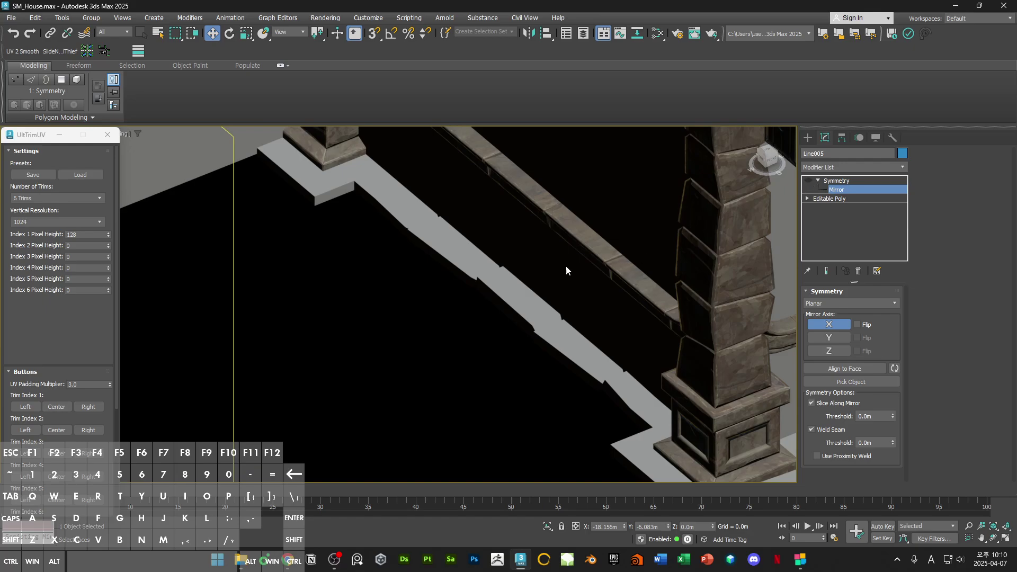
pyautogui.moveTo(460, 296); pyautogui.dragTo(439, 250, button='middle')
pyautogui.moveTo(589, 342); pyautogui.dragTo(359, 250, button='middle')
pyautogui.scroll(2, 596, 265)
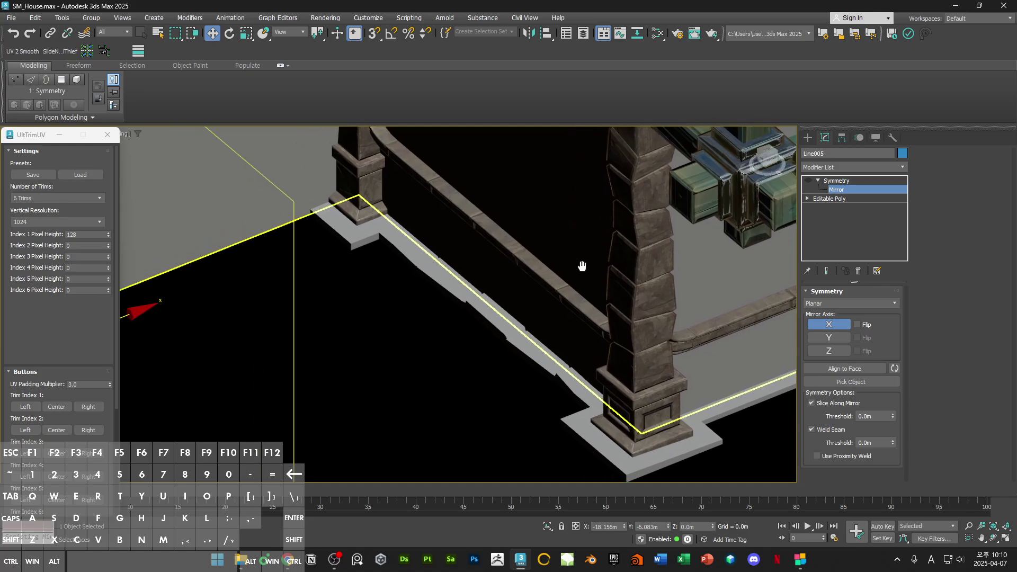
# Step: Reassign the MI_Trim_Stone material to the base trim and check the stones along the wall span
pyautogui.press('m')
pyautogui.moveTo(765, 398); pyautogui.dragTo(778, 176, button='middle')
pyautogui.doubleClick(749, 289)
pyautogui.click(551, 235)
pyautogui.press('m')
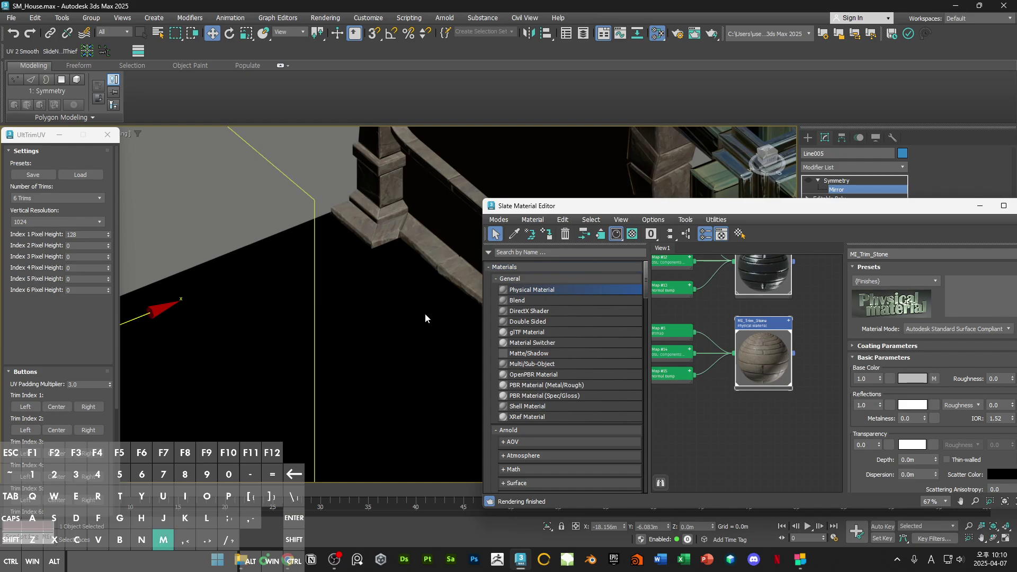
pyautogui.moveTo(450, 309); pyautogui.dragTo(427, 323, button='middle')
pyautogui.scroll(6, 476, 319)
pyautogui.moveTo(424, 280); pyautogui.dragTo(443, 297, button='middle')
pyautogui.scroll(3, 441, 250)
pyautogui.keyDown('ctrl'); pyautogui.keyDown('alt'); pyautogui.moveTo(441, 249); pyautogui.dragTo(470, 304, button='middle'); pyautogui.keyUp('alt'); pyautogui.keyUp('ctrl')
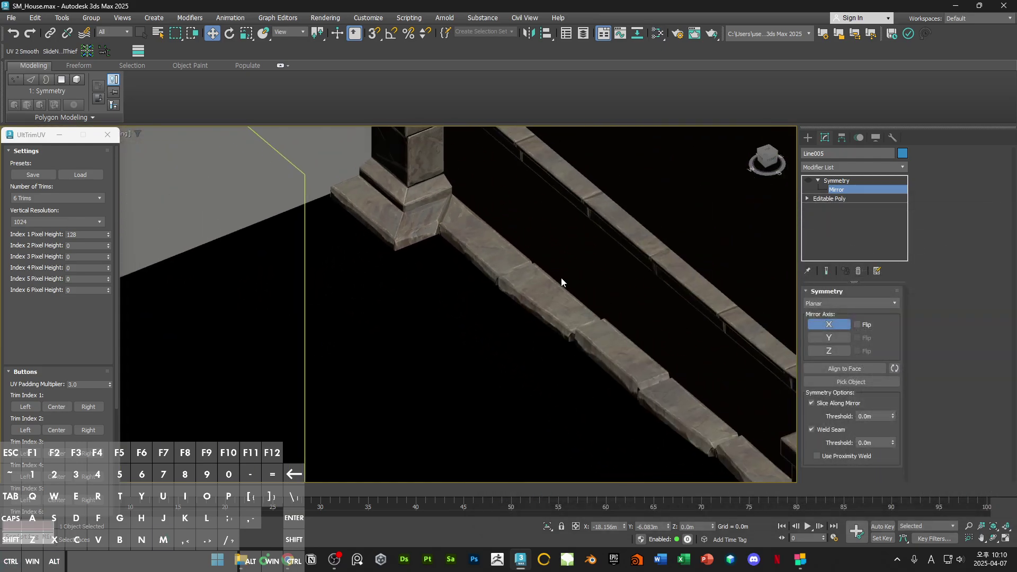
# Step: Clear the Symmetry modifier from the base trim's stack and save the scene
pyautogui.rightClick(859, 183)
pyautogui.click(848, 291)
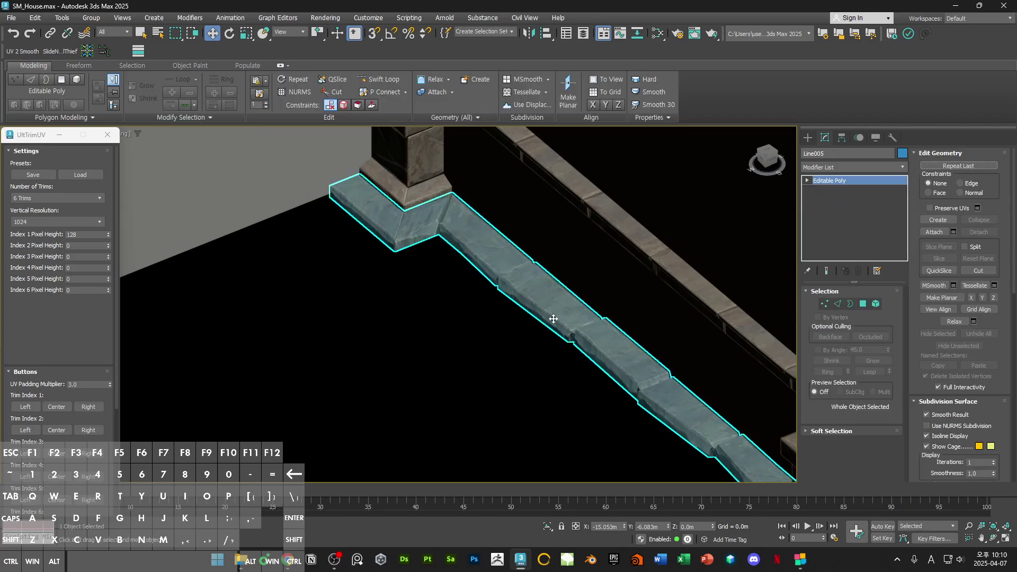
pyautogui.keyDown('alt'); pyautogui.moveTo(551, 318); pyautogui.dragTo(418, 351, button='middle'); pyautogui.keyUp('alt')
pyautogui.click(450, 342)
pyautogui.hotkey('ctrl', 's')
pyautogui.click(498, 306)
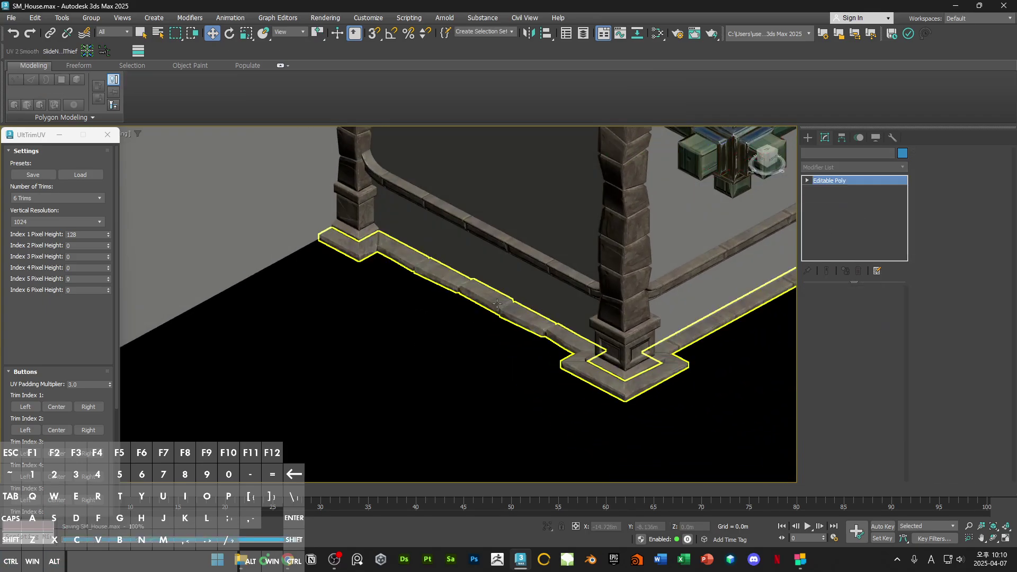
# Step: Switch the viewport to Expert Mode and view the whole timber-framed house with its stone base
pyautogui.keyDown('alt'); pyautogui.moveTo(498, 329); pyautogui.dragTo(540, 296, button='middle'); pyautogui.keyUp('alt')
pyautogui.click(509, 262)
pyautogui.keyDown('ctrl'); pyautogui.keyDown('alt'); pyautogui.moveTo(509, 258); pyautogui.dragTo(536, 420, button='middle'); pyautogui.keyUp('alt'); pyautogui.keyUp('ctrl')
pyautogui.click(524, 333)
pyautogui.click(513, 360)
pyautogui.hotkey('ctrl', 'x')
pyautogui.scroll(-4, 506, 373)
pyautogui.scroll(1, 530, 371)
pyautogui.scroll(2, 536, 419)
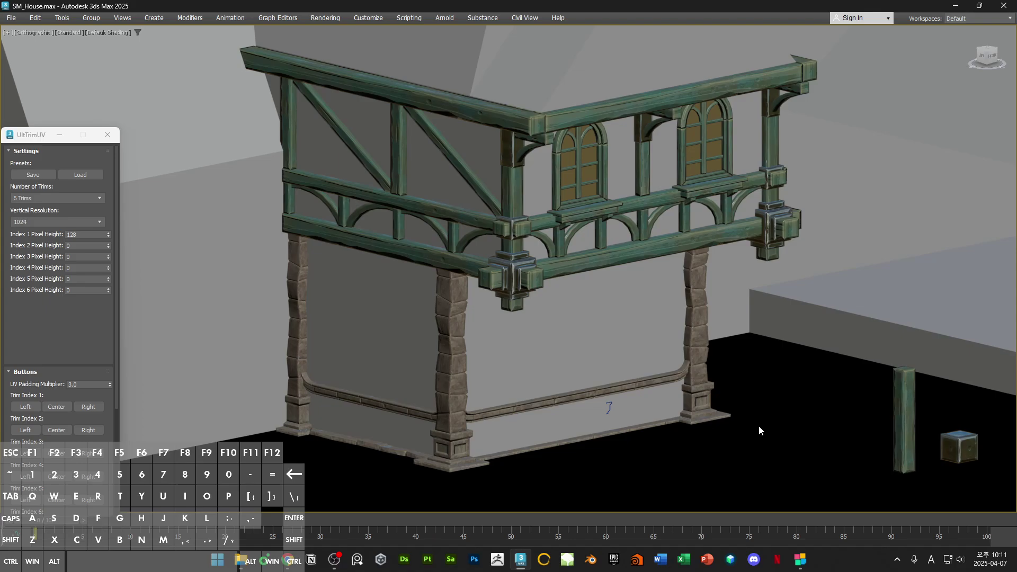
# Step: Inspect the base trim around the corner column with edged faces shown and hidden
pyautogui.click(453, 445)
pyautogui.moveTo(537, 475); pyautogui.dragTo(646, 412, button='middle')
pyautogui.scroll(6, 646, 411)
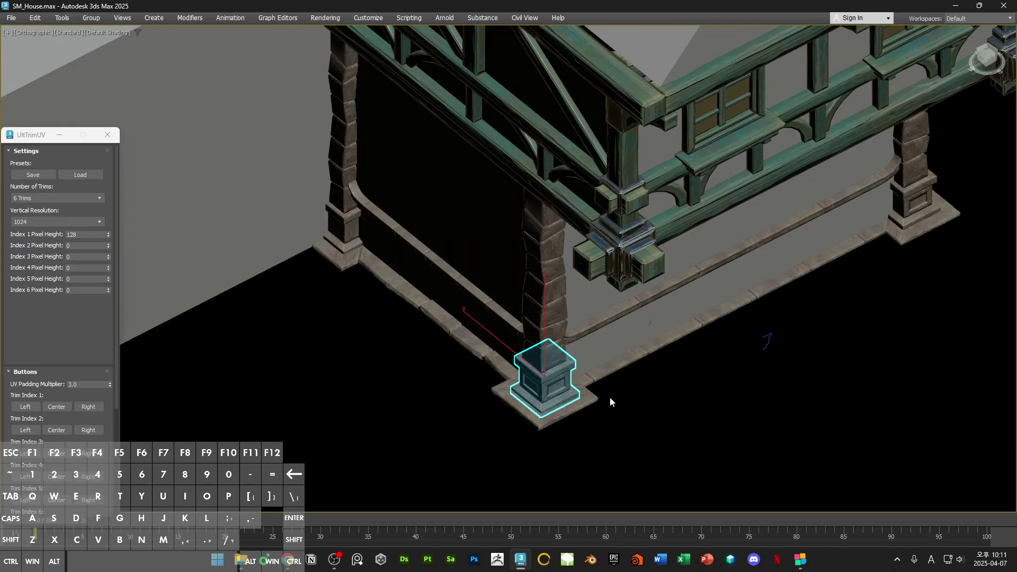
pyautogui.click(608, 355)
pyautogui.moveTo(609, 355); pyautogui.dragTo(566, 397, button='middle')
pyautogui.press('F4')
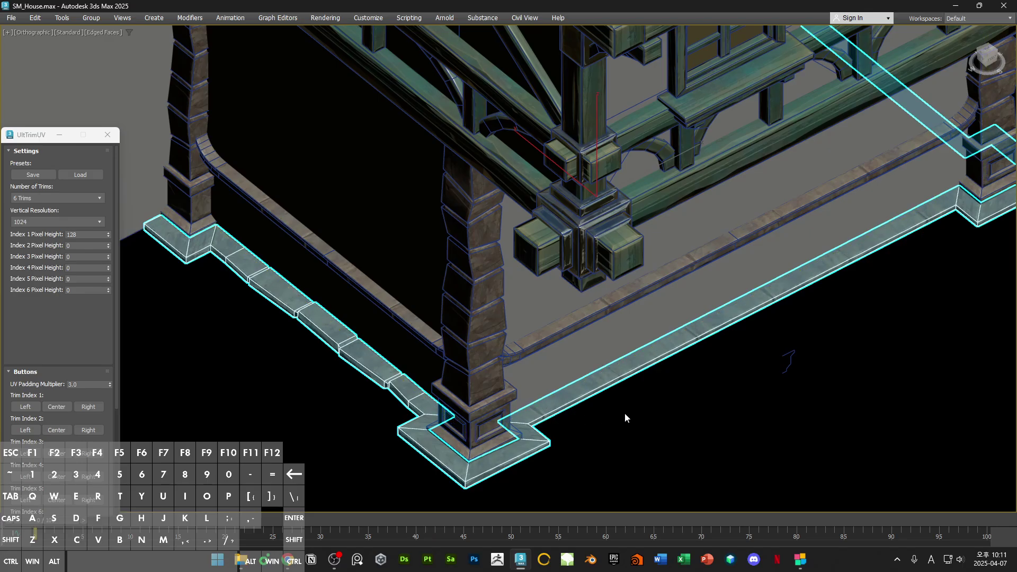
pyautogui.moveTo(624, 415)
pyautogui.keyDown('alt'); pyautogui.mouseDown(button='middle')
pyautogui.moveTo(538, 415)
pyautogui.moveTo(662, 418)
pyautogui.moveTo(656, 411)
pyautogui.mouseUp(button='middle'); pyautogui.keyUp('alt')
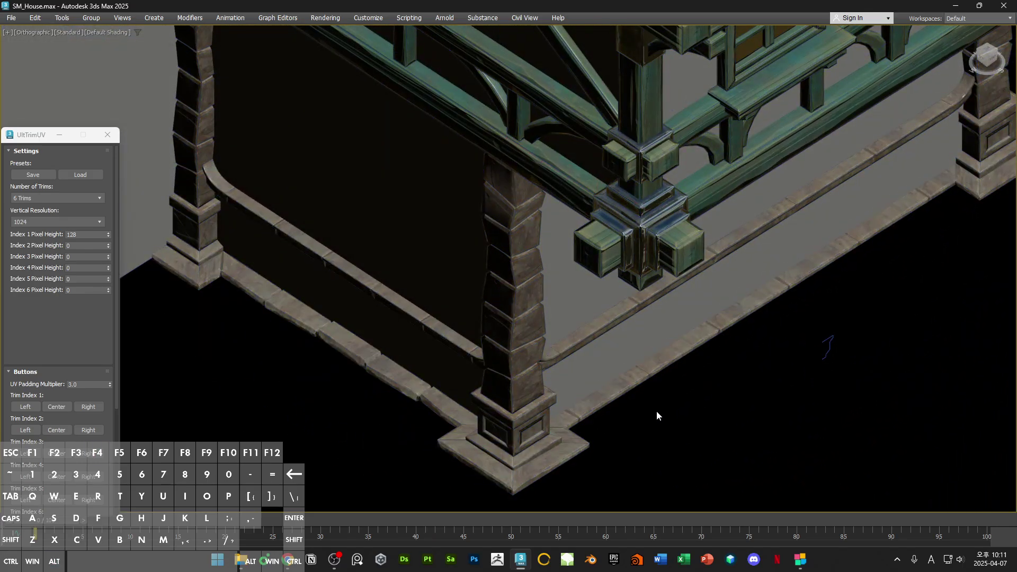
pyautogui.press('F4')
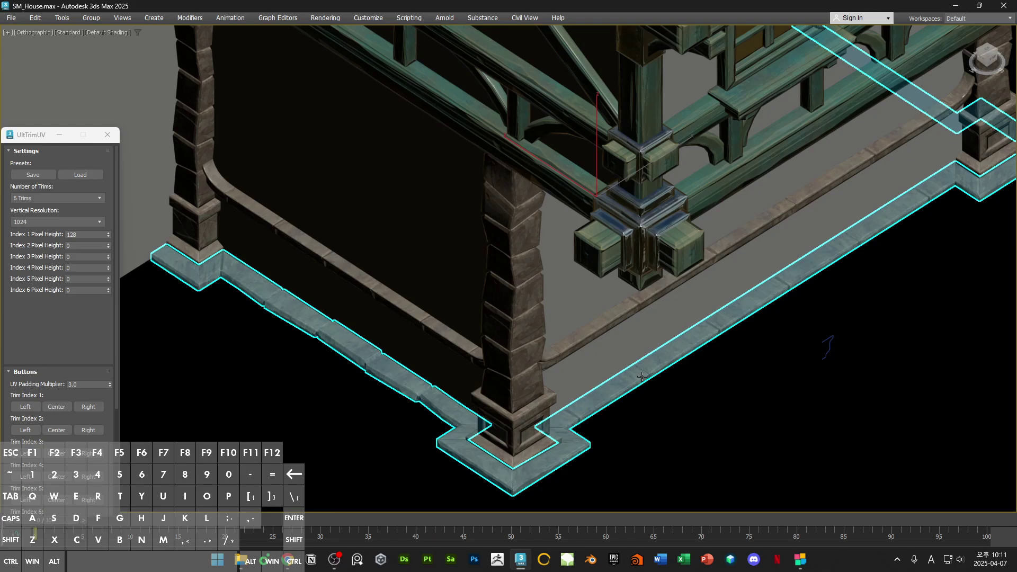
# Step: Examine the long straight span of the base trim and the curved stone rail above it
pyautogui.click(642, 376)
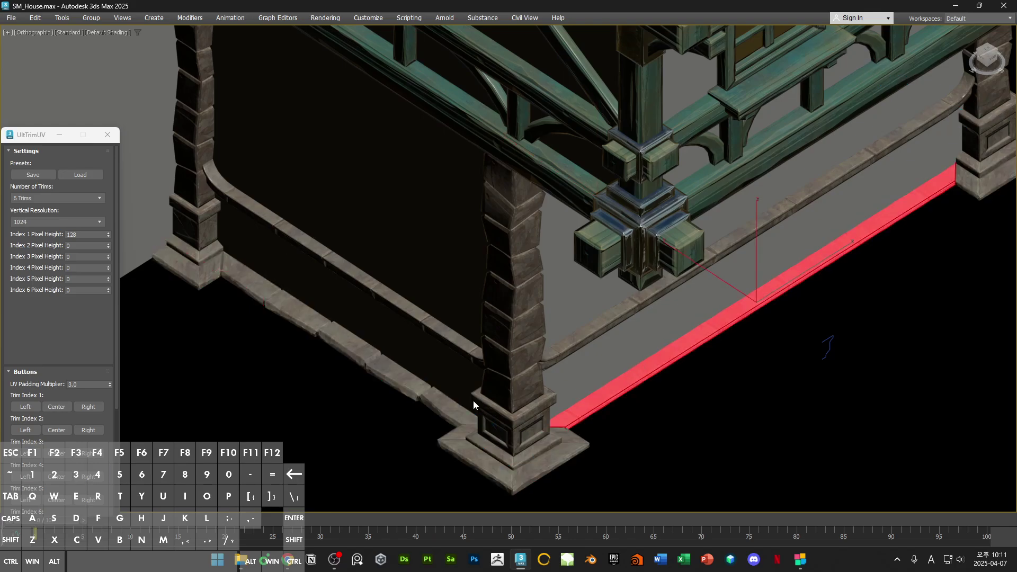
pyautogui.click(383, 389)
pyautogui.click(629, 370)
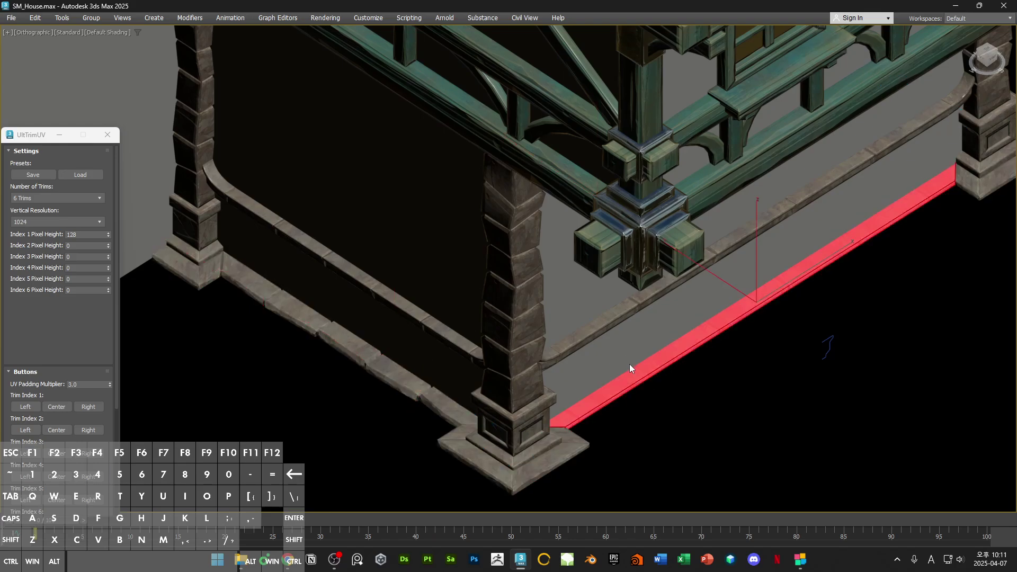
pyautogui.click(697, 405)
pyautogui.click(579, 345)
pyautogui.moveTo(765, 356); pyautogui.dragTo(697, 370, button='middle')
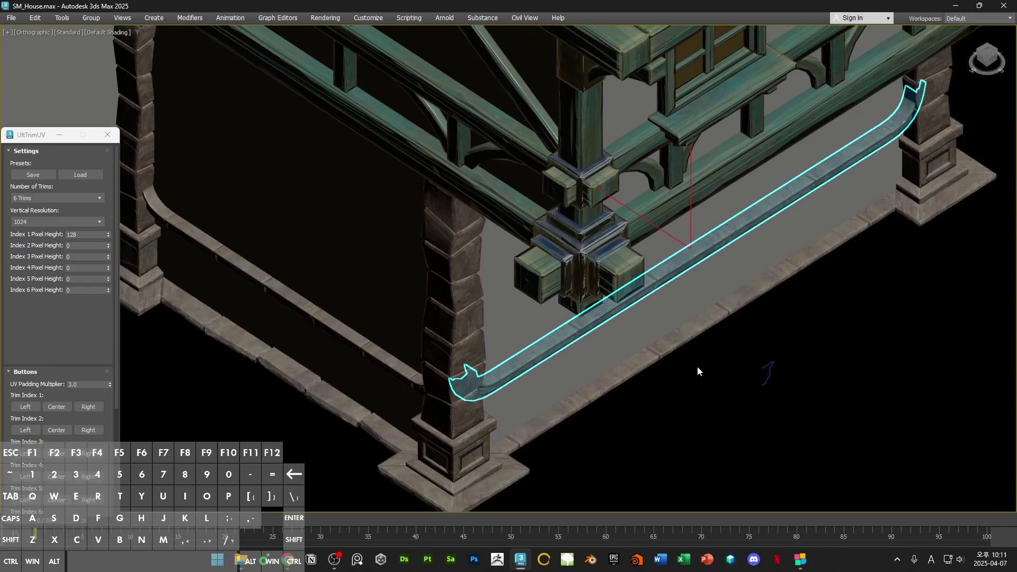
pyautogui.keyDown('alt'); pyautogui.moveTo(722, 281); pyautogui.dragTo(865, 423, button='middle'); pyautogui.keyUp('alt')
pyautogui.moveTo(780, 372); pyautogui.dragTo(753, 356)
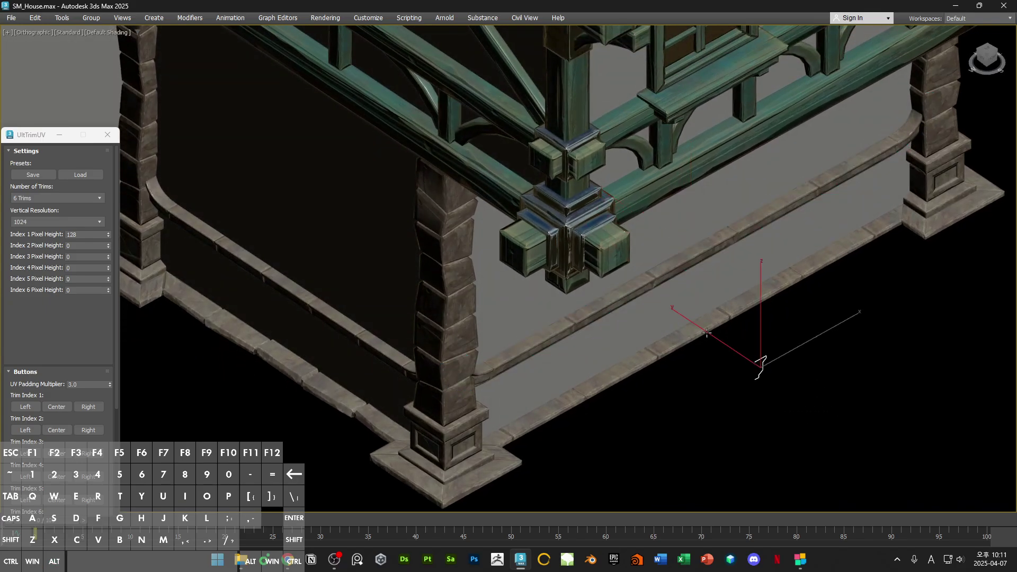
# Step: Select the curved stone rail, leave Expert Mode, and clear the selection to view the lower house corner
pyautogui.click(637, 285)
pyautogui.hotkey('ctrl', 'x')
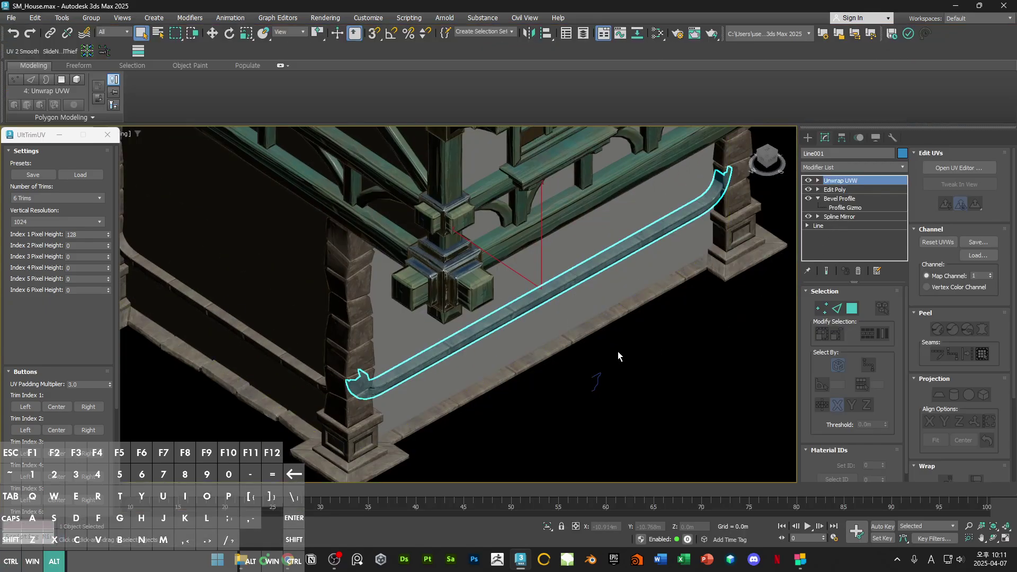
pyautogui.keyDown('alt'); pyautogui.moveTo(617, 352); pyautogui.dragTo(712, 360, button='middle'); pyautogui.keyUp('alt')
pyautogui.click(715, 361)
pyautogui.moveTo(626, 324); pyautogui.dragTo(674, 318, button='middle')
pyautogui.scroll(-3, 673, 318)
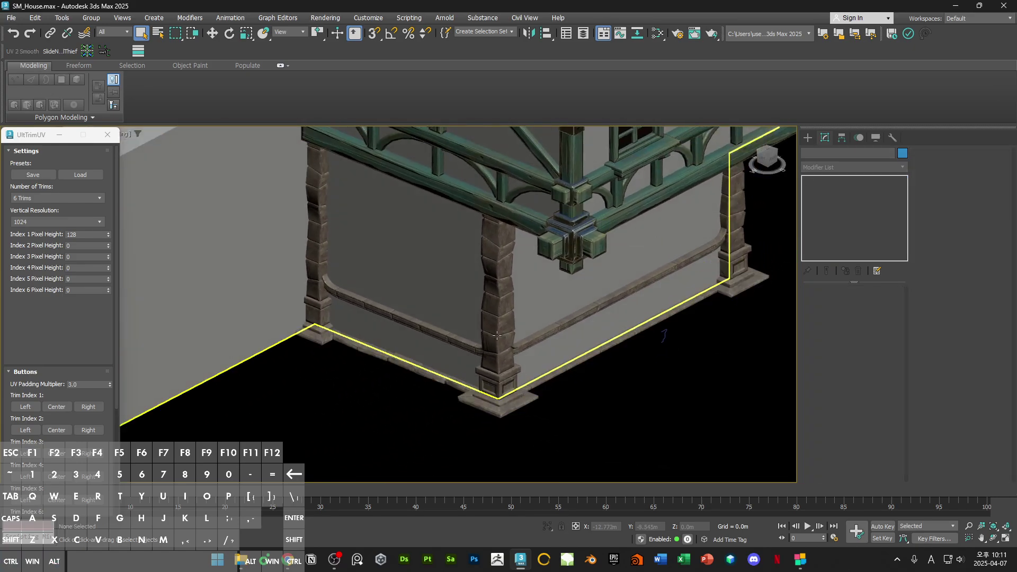
# Step: Select the stone column at the house corner, examine its uneven blocks and the neighbouring column, and clear the selection
pyautogui.click(498, 296)
pyautogui.scroll(3, 566, 329)
pyautogui.keyDown('alt'); pyautogui.moveTo(566, 328); pyautogui.dragTo(556, 306, button='middle'); pyautogui.keyUp('alt')
pyautogui.scroll(2, 555, 303)
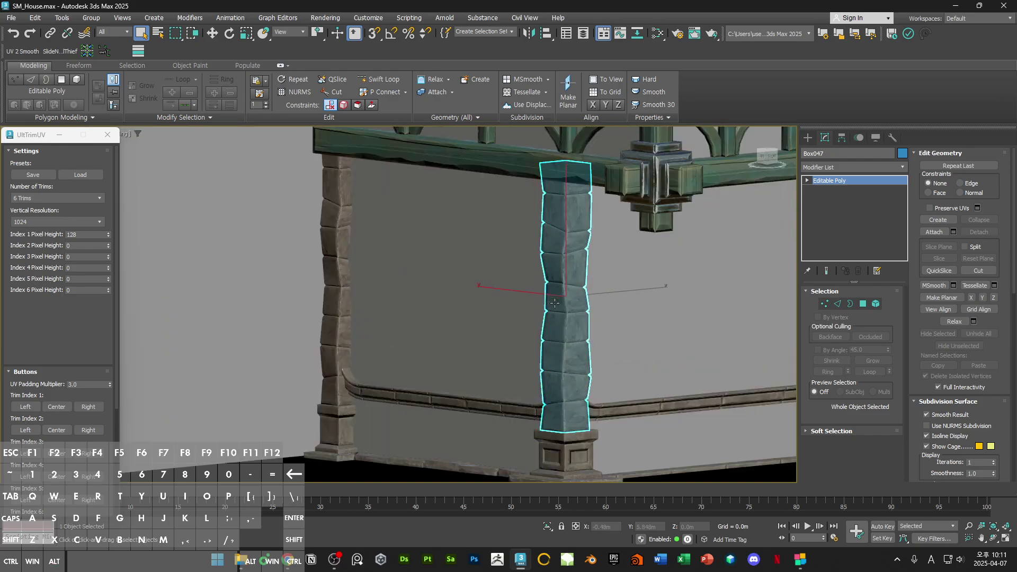
pyautogui.scroll(5, 314, 287)
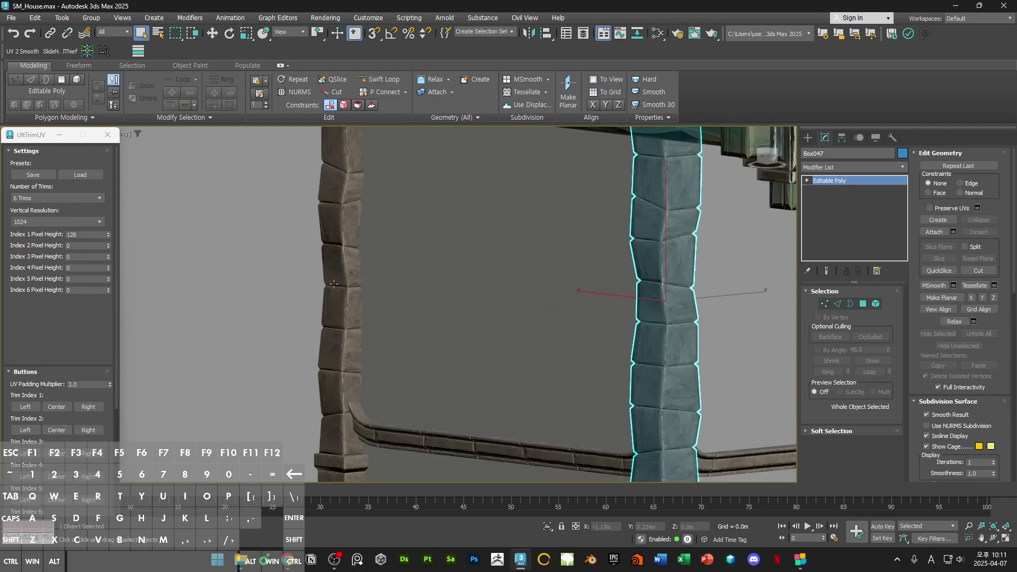
pyautogui.click(377, 238)
pyautogui.keyDown('alt'); pyautogui.moveTo(377, 238); pyautogui.dragTo(374, 245, button='middle'); pyautogui.keyUp('alt')
pyautogui.scroll(-5, 374, 245)
pyautogui.click(458, 254)
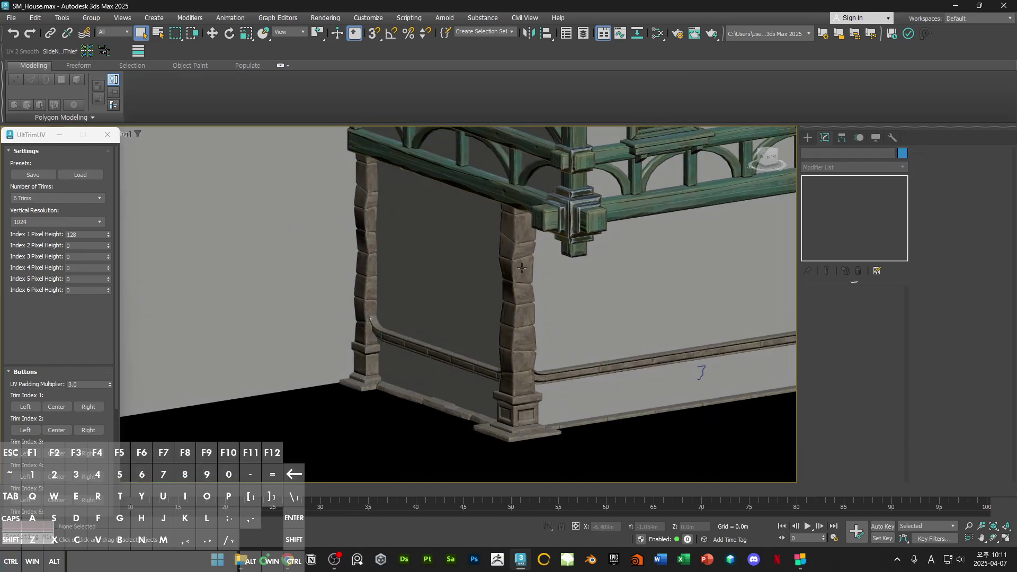
# Step: Inspect the joints between the corner column's stone blocks up close, and check the column's extent as one object
pyautogui.scroll(5, 520, 247)
pyautogui.scroll(-2, 520, 247)
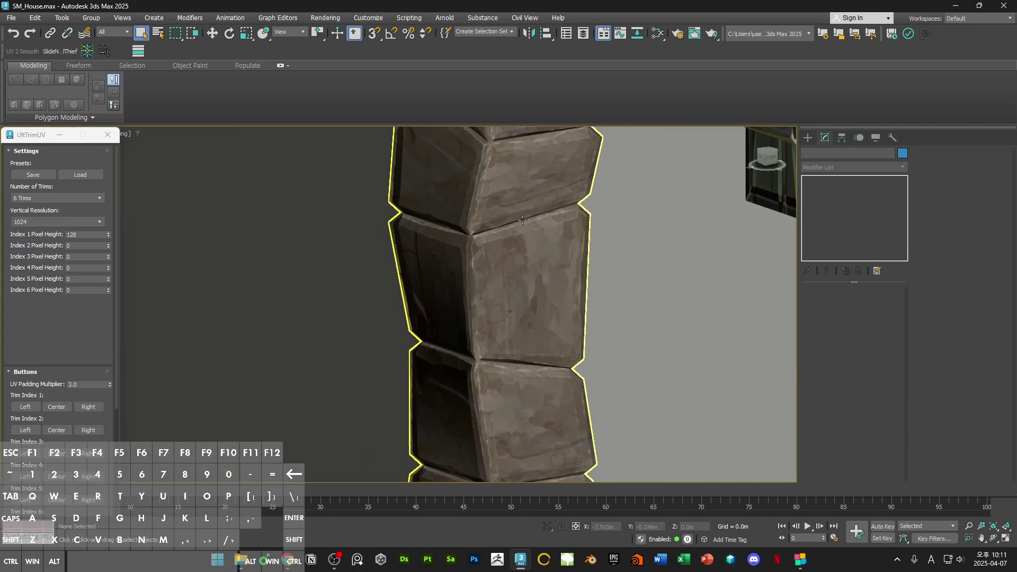
pyautogui.keyDown('alt'); pyautogui.moveTo(542, 217); pyautogui.dragTo(522, 302, button='middle'); pyautogui.keyUp('alt')
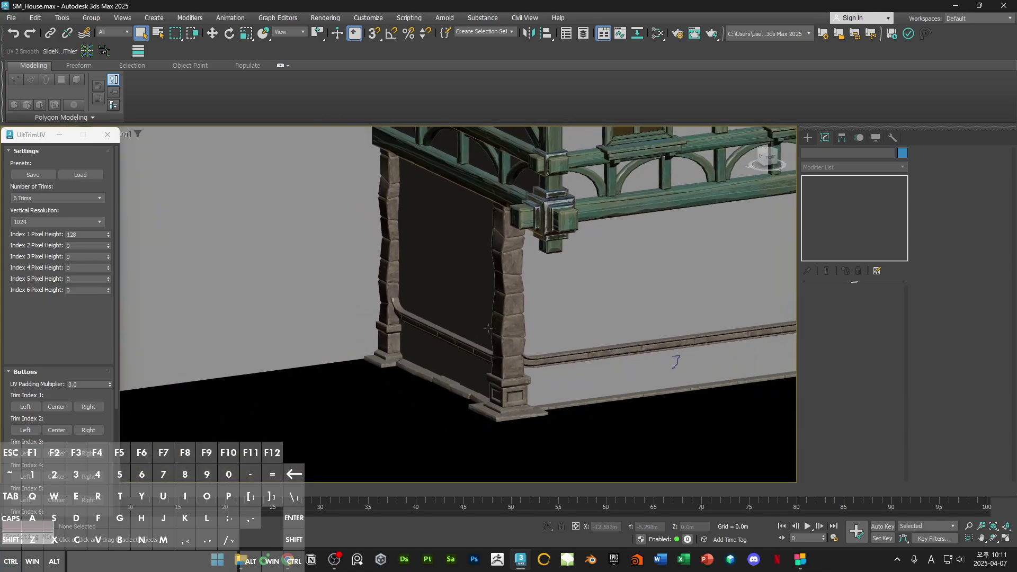
pyautogui.click(522, 301)
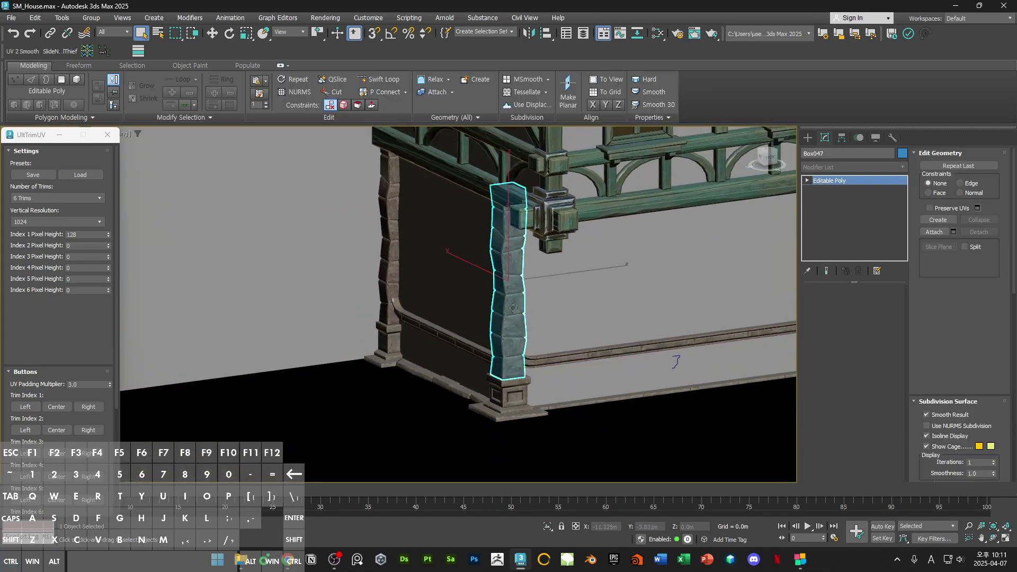
pyautogui.click(435, 422)
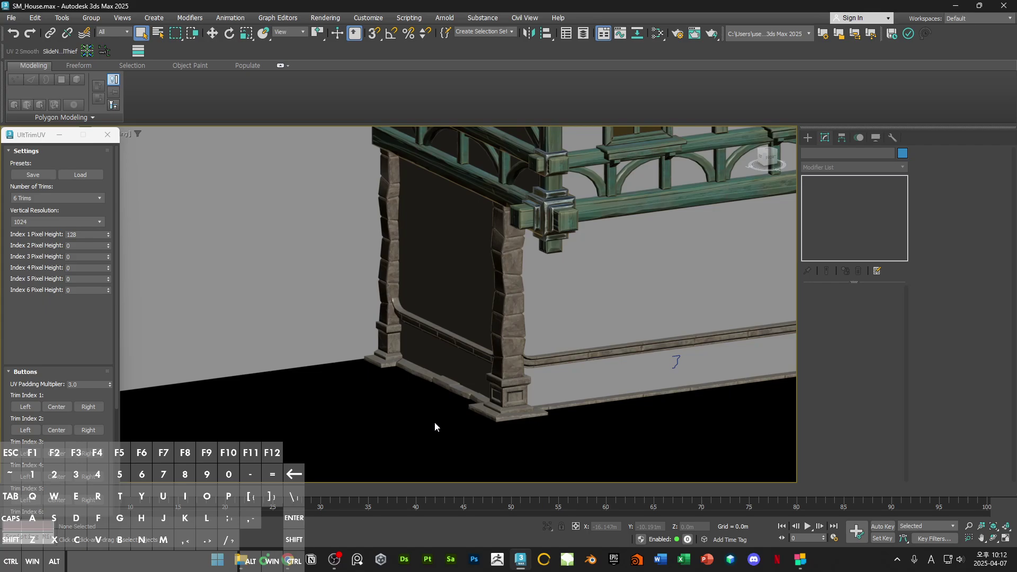
# Step: Save the scene with the timber-framed corner and its stone base in view
pyautogui.keyDown('alt'); pyautogui.moveTo(434, 422); pyautogui.dragTo(598, 395, button='middle'); pyautogui.keyUp('alt')
pyautogui.scroll(4, 617, 407)
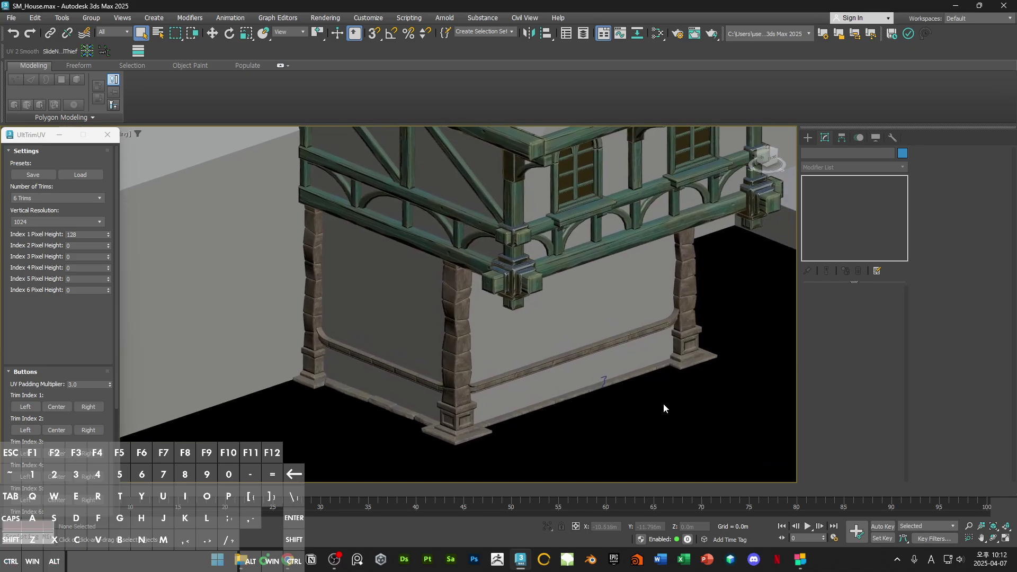
pyautogui.hotkey('ctrl', 's')
# Step: Open the tavern concept image full screen in the image viewer, study its buildings and overall layout, and return to 3ds Max
pyautogui.click(799, 559)
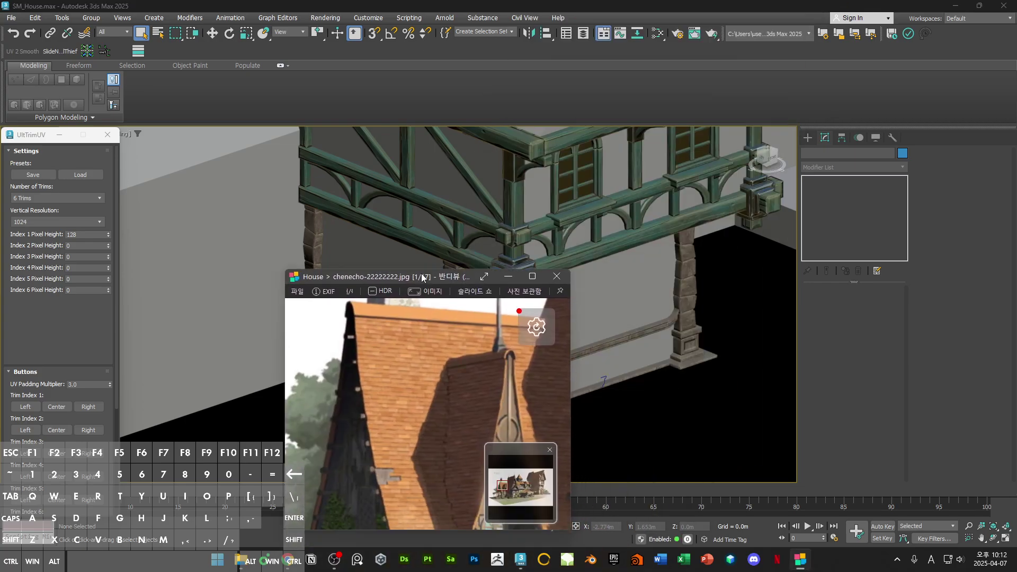
pyautogui.doubleClick(422, 277)
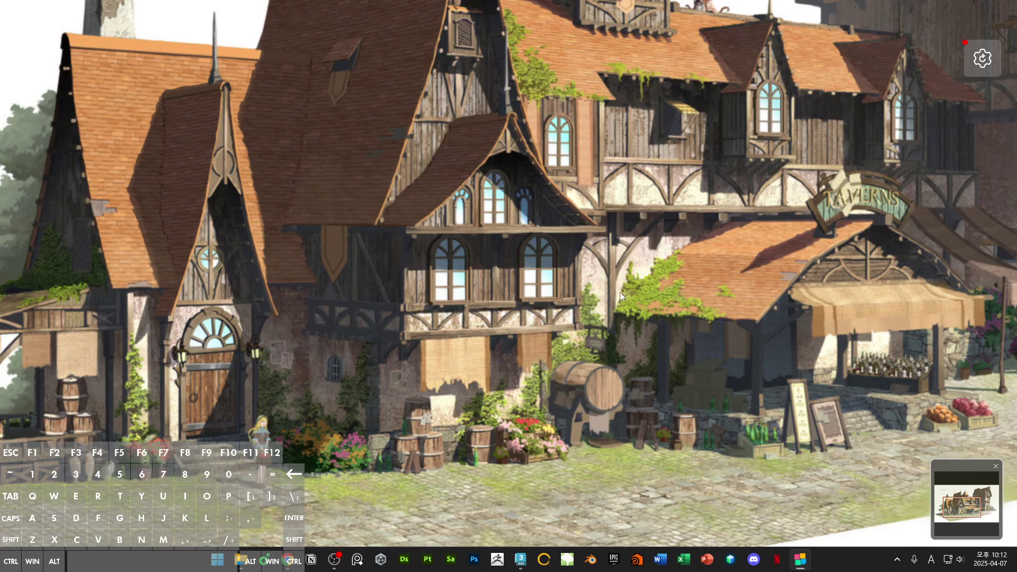
pyautogui.moveTo(814, 235); pyautogui.dragTo(552, 318)
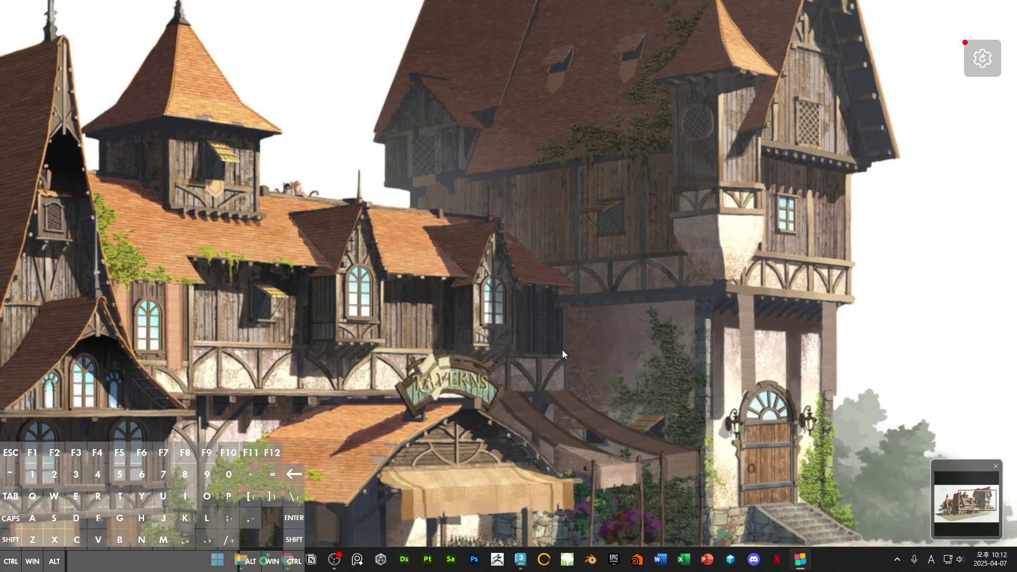
pyautogui.moveTo(619, 382); pyautogui.dragTo(715, 264)
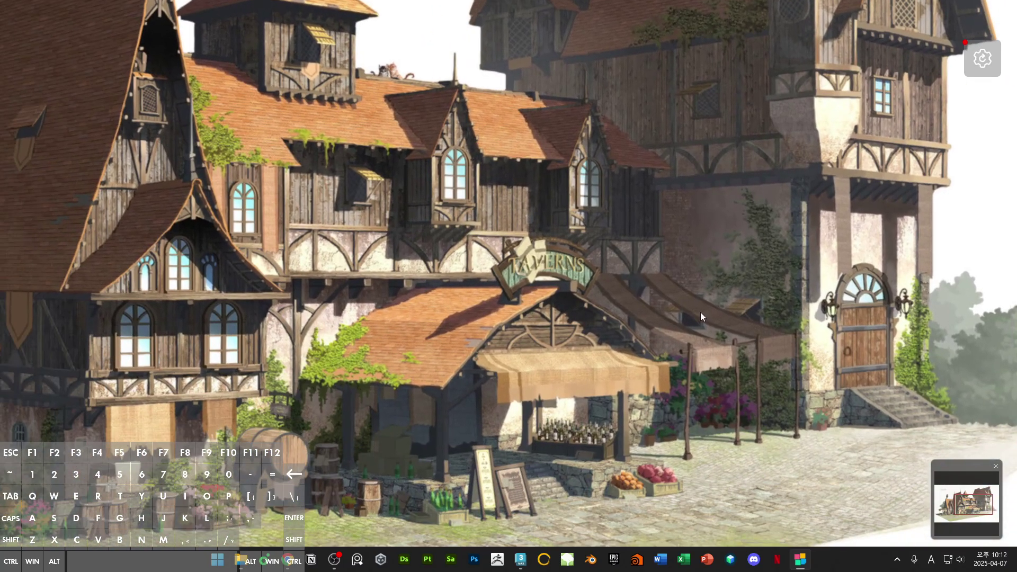
pyautogui.moveTo(425, 352); pyautogui.dragTo(725, 355)
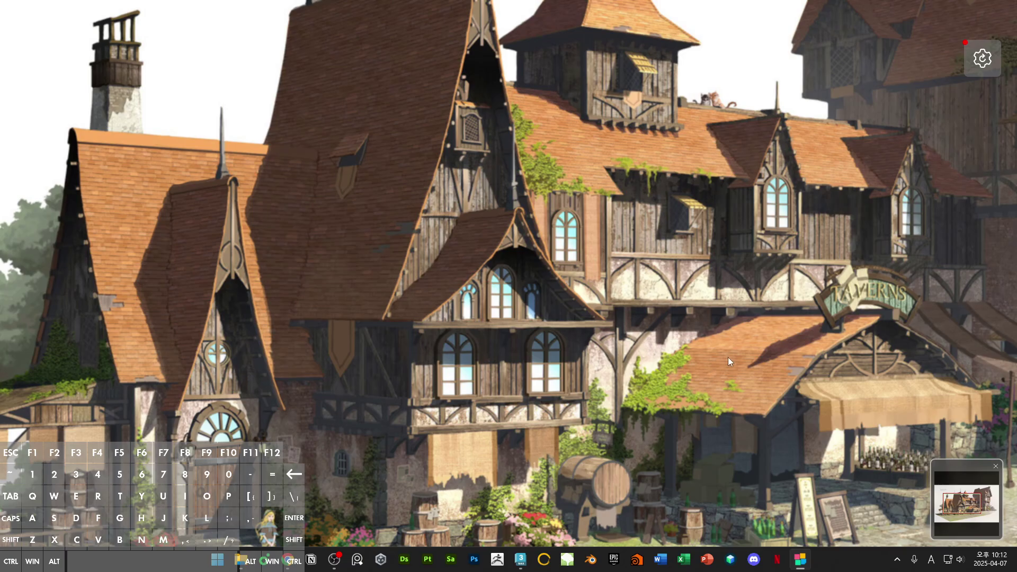
pyautogui.keyDown('ctrl'); pyautogui.scroll(-3, 713, 343); pyautogui.keyUp('ctrl')
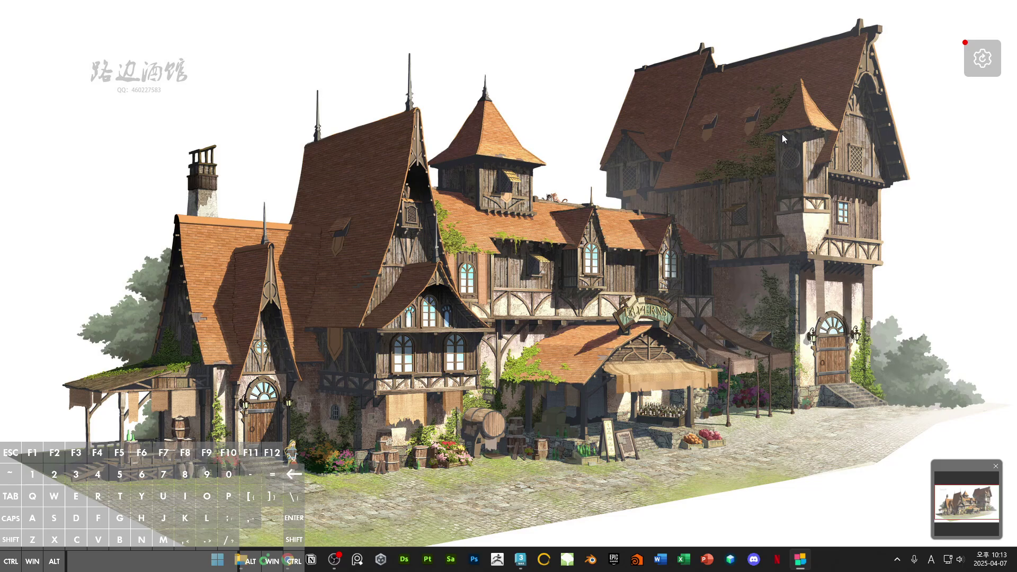
pyautogui.hotkey('alt', 'Tab')
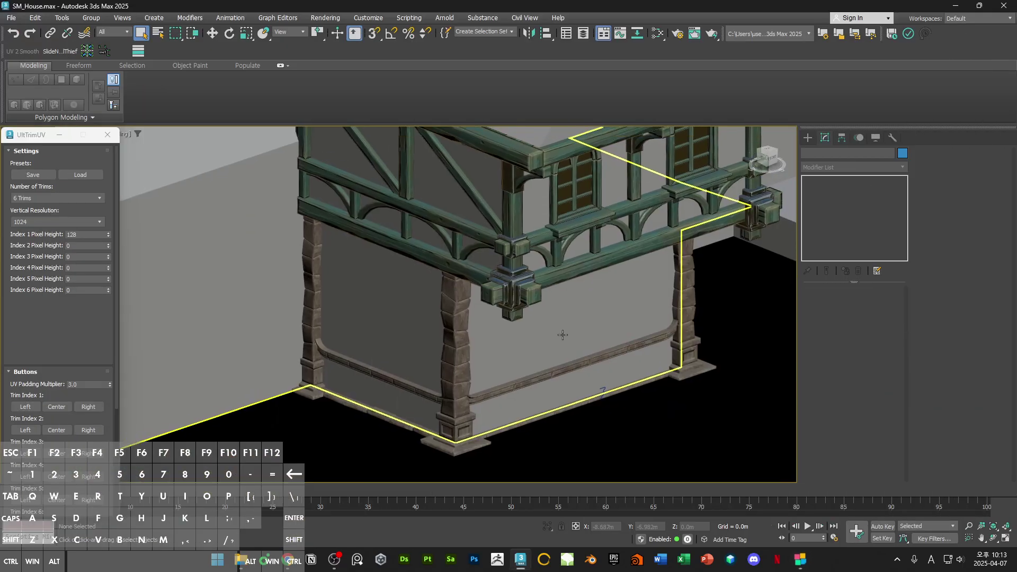
# Step: Check the curved rail on the windowed side and the plinth at its far corner by selecting them, and clear the selection
pyautogui.click(680, 336)
pyautogui.click(662, 337)
pyautogui.click(662, 337)
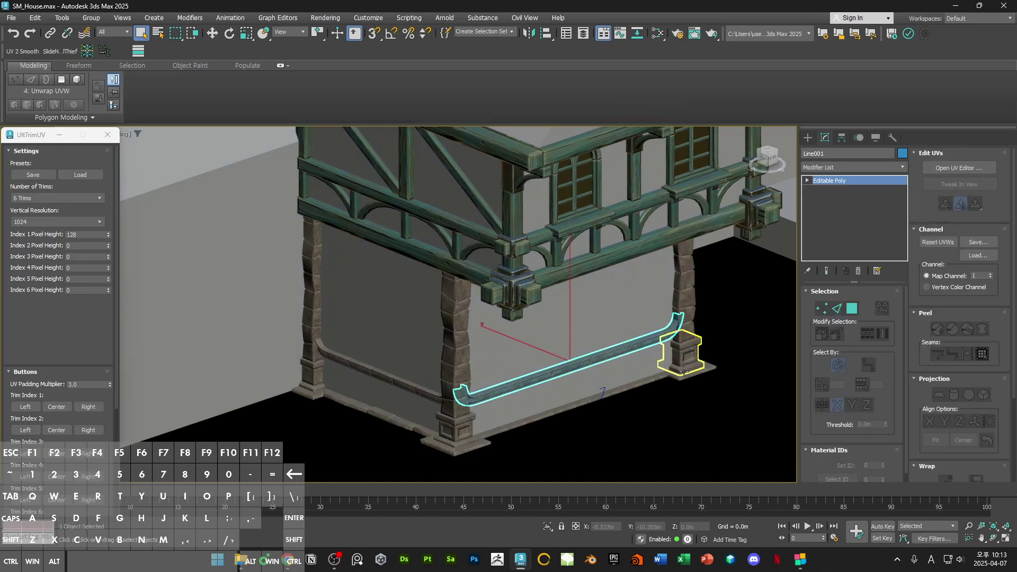
pyautogui.click(688, 371)
pyautogui.click(701, 401)
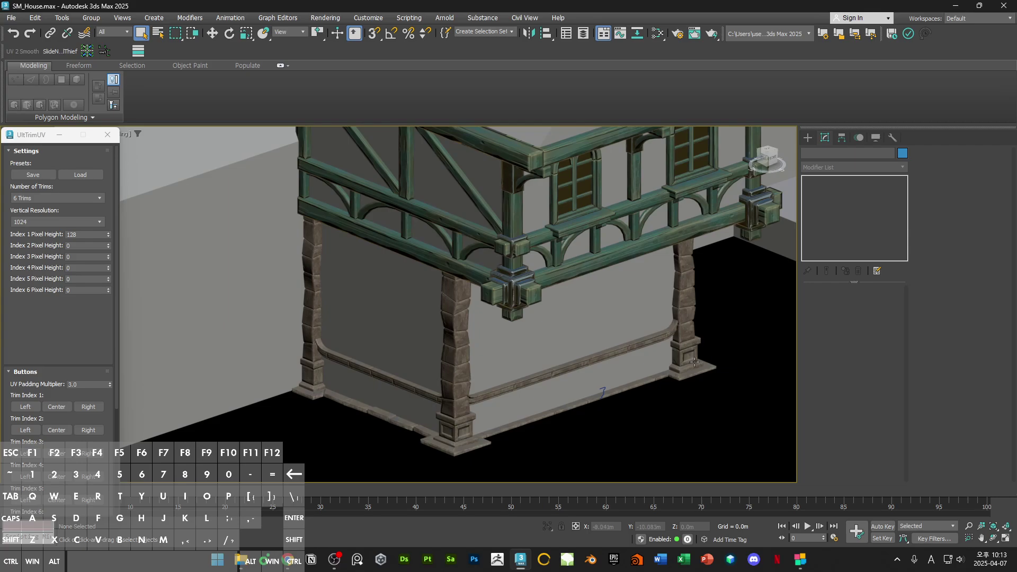
# Step: Close the UltTrimUV window
pyautogui.moveTo(696, 360); pyautogui.dragTo(614, 353, button='middle')
pyautogui.click(108, 138)
pyautogui.scroll(-5, 630, 318)
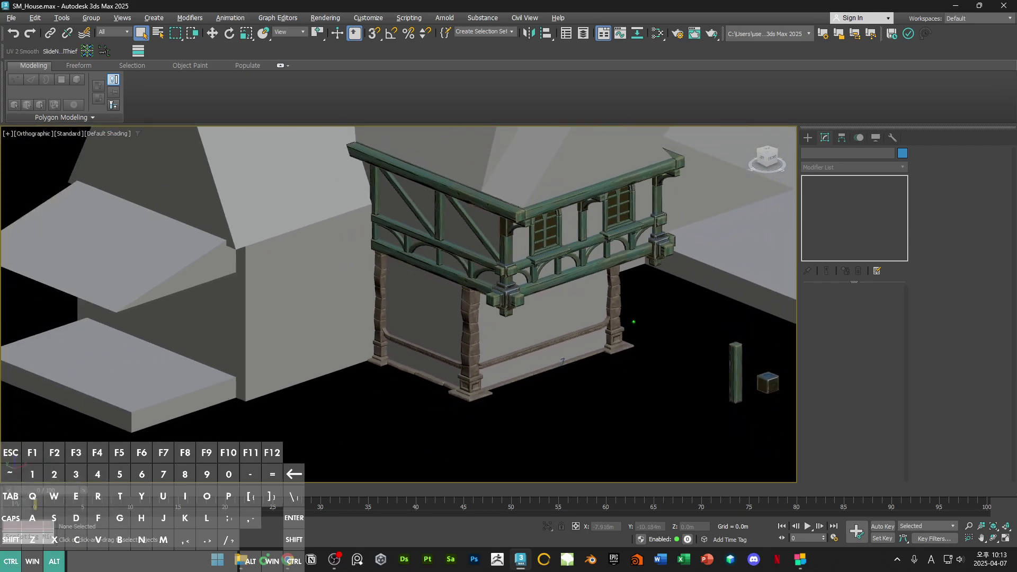
pyautogui.moveTo(630, 318); pyautogui.dragTo(577, 395, button='middle')
pyautogui.scroll(3, 583, 381)
# Step: Check the far column, ground-level base trim, front column and side rail as separate objects by selecting them one after another
pyautogui.click(563, 302)
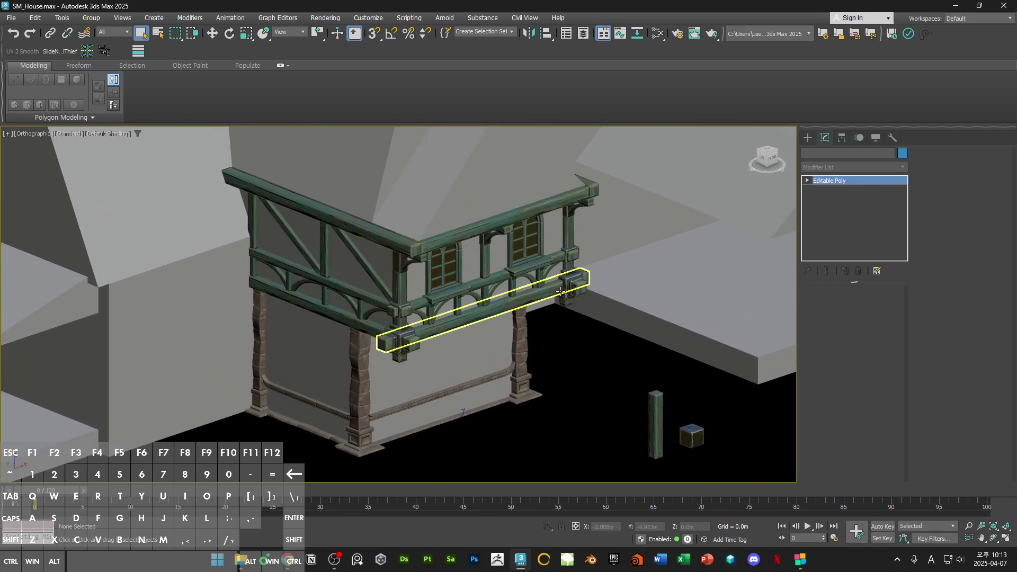
pyautogui.press('Delete')
pyautogui.click(564, 192)
pyautogui.click(525, 326)
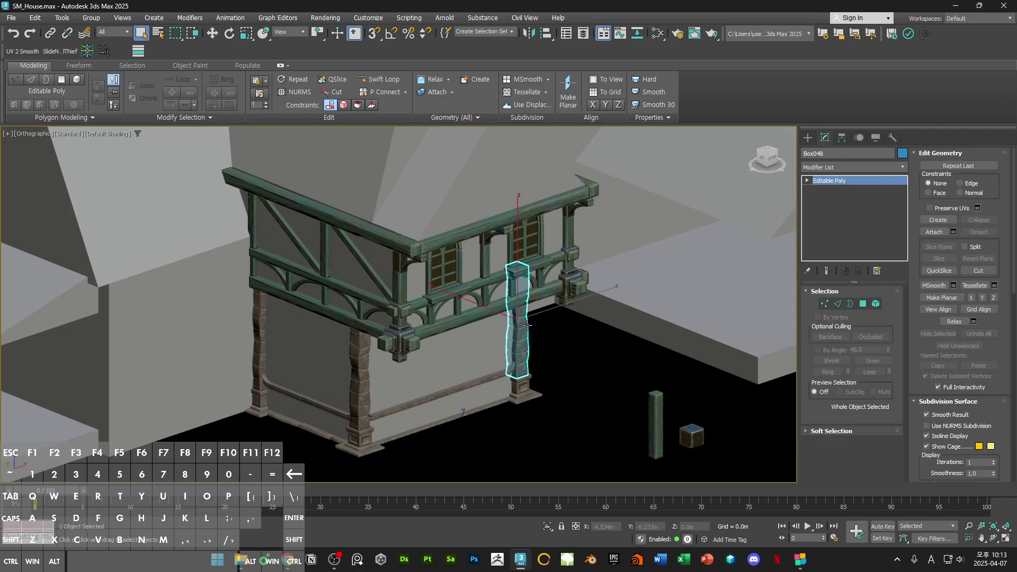
pyautogui.click(494, 380)
pyautogui.click(519, 386)
pyautogui.click(513, 401)
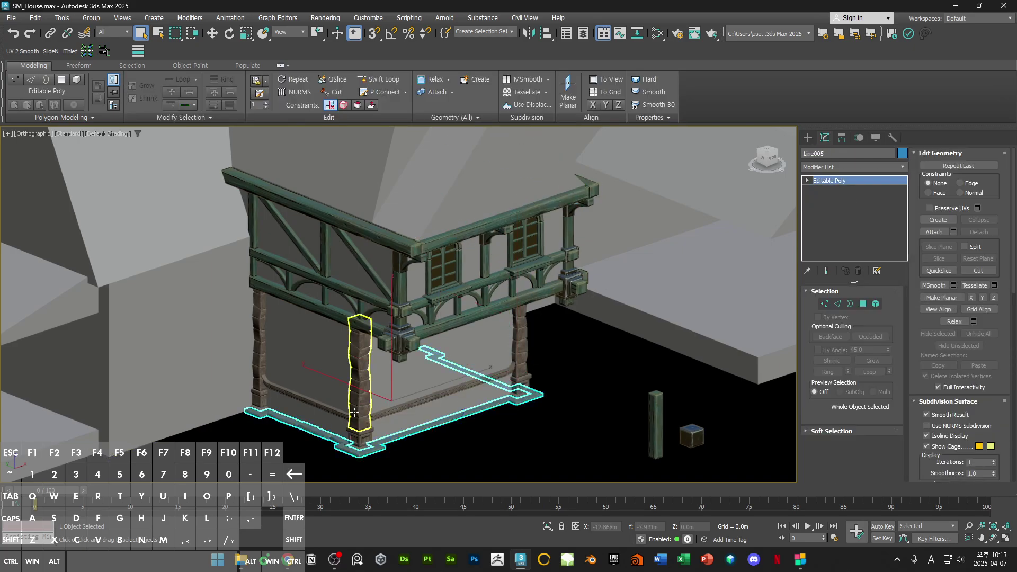
pyautogui.click(352, 370)
pyautogui.click(354, 430)
pyautogui.click(286, 390)
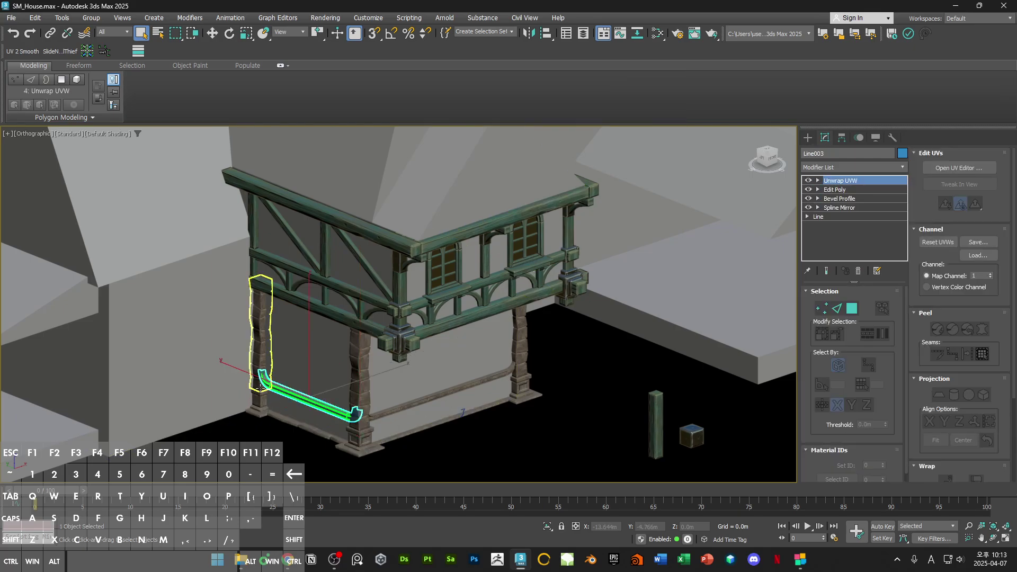
# Step: Check the remaining column and plinth at the wall end, clear the selection, and view the stone base within the house
pyautogui.click(259, 350)
pyautogui.click(259, 396)
pyautogui.moveTo(275, 394); pyautogui.dragTo(435, 327, button='middle')
pyautogui.click(450, 395)
pyautogui.moveTo(513, 345); pyautogui.dragTo(414, 404, button='middle')
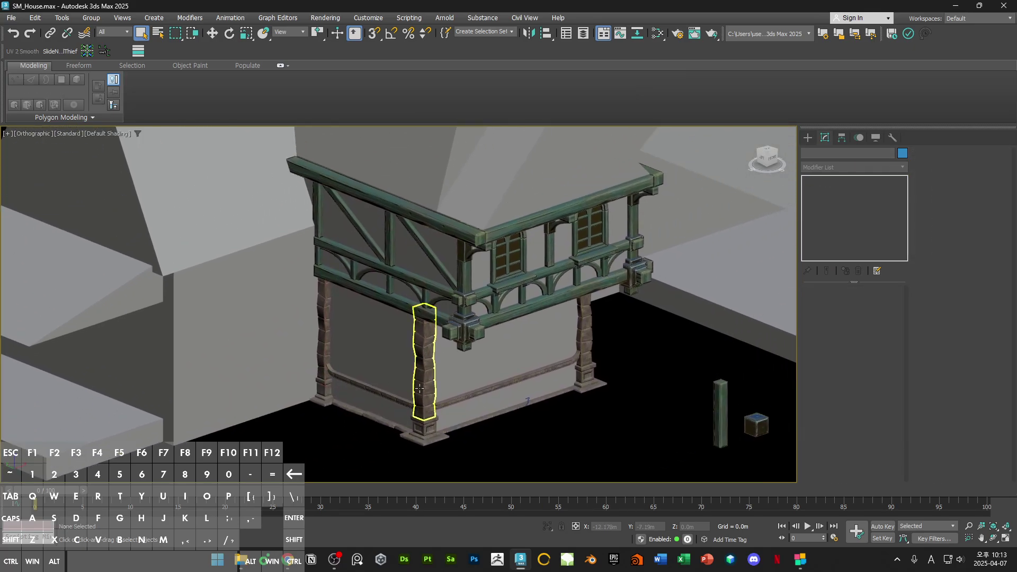
pyautogui.click(415, 404)
pyautogui.click(527, 379)
pyautogui.scroll(-1, 527, 378)
pyautogui.keyDown('ctrl'); pyautogui.keyDown('alt'); pyautogui.moveTo(538, 342); pyautogui.dragTo(551, 376, button='middle'); pyautogui.keyUp('alt'); pyautogui.keyUp('ctrl')
pyautogui.click(602, 380)
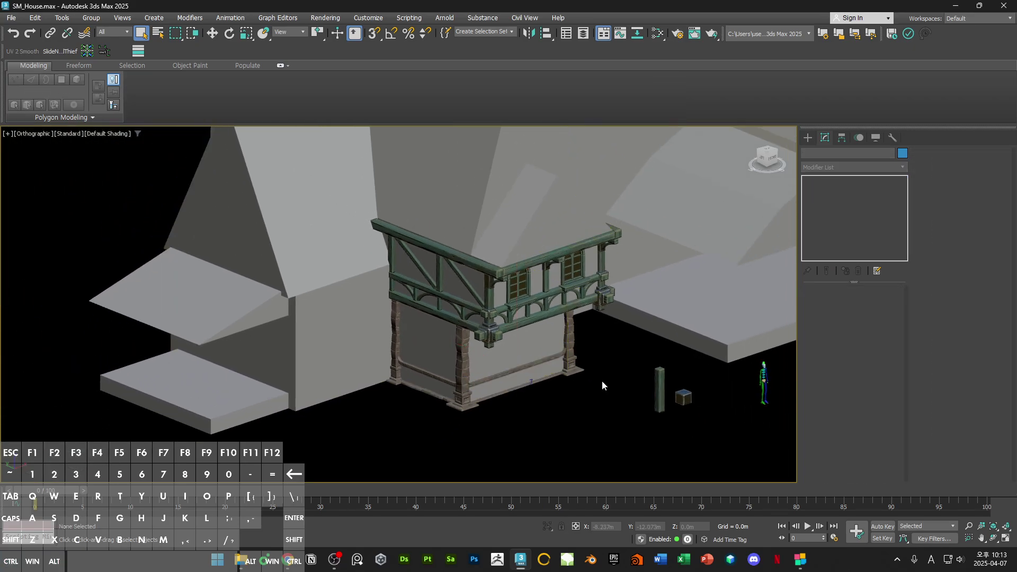
# Step: Examine the untextured blockout of the main house, its roofs and the adjoining buildings, and clear the selection
pyautogui.moveTo(586, 341); pyautogui.dragTo(524, 436, button='middle')
pyautogui.click(463, 277)
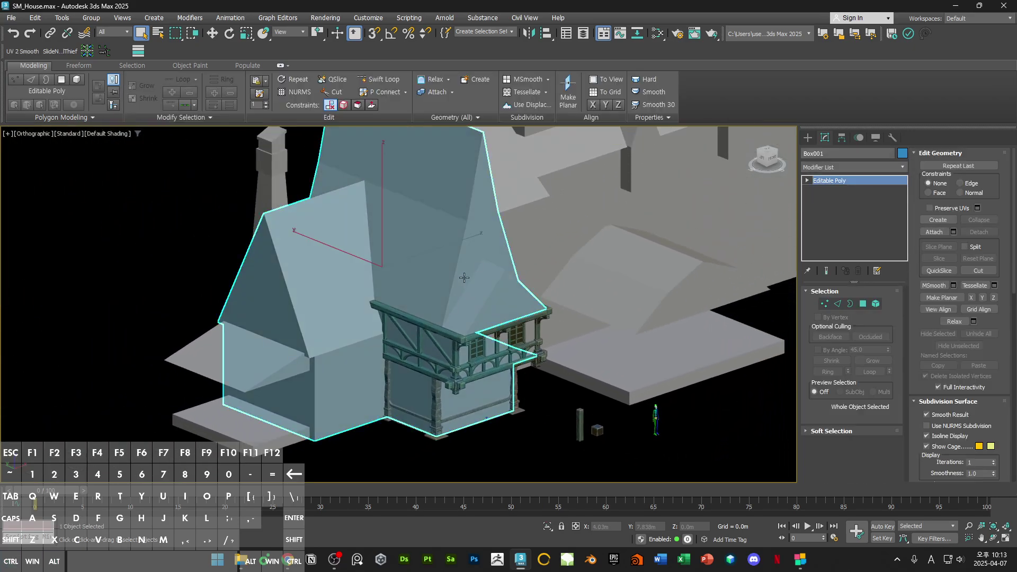
pyautogui.click(594, 255)
pyautogui.click(616, 208)
pyautogui.click(626, 172)
pyautogui.click(641, 359)
pyautogui.moveTo(641, 359); pyautogui.dragTo(495, 425, button='middle')
pyautogui.click(619, 417)
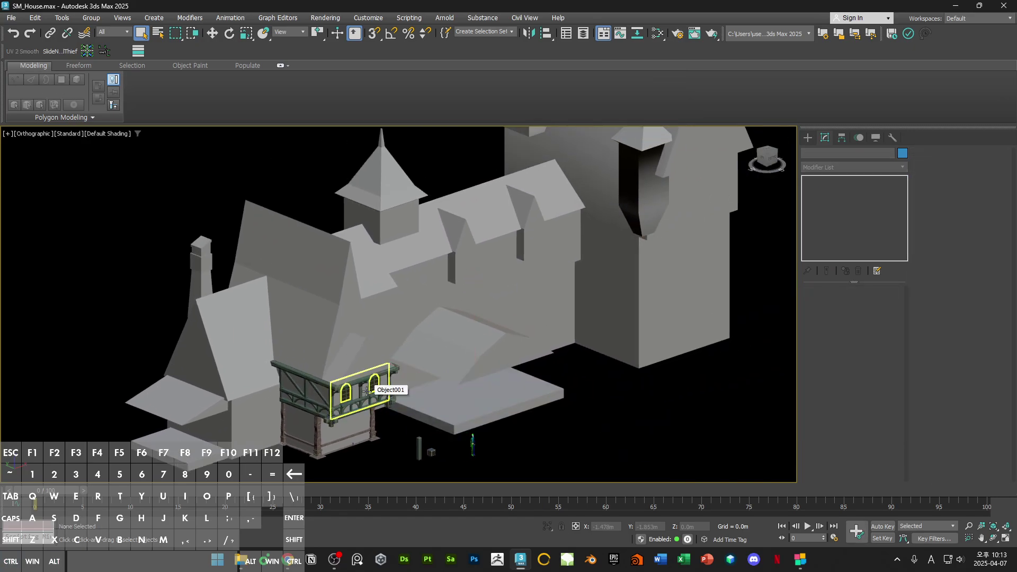
# Step: Show edged faces on the house blockout and compare it with the tavern concept image
pyautogui.moveTo(591, 431); pyautogui.dragTo(656, 392, button='middle')
pyautogui.scroll(2, 396, 408)
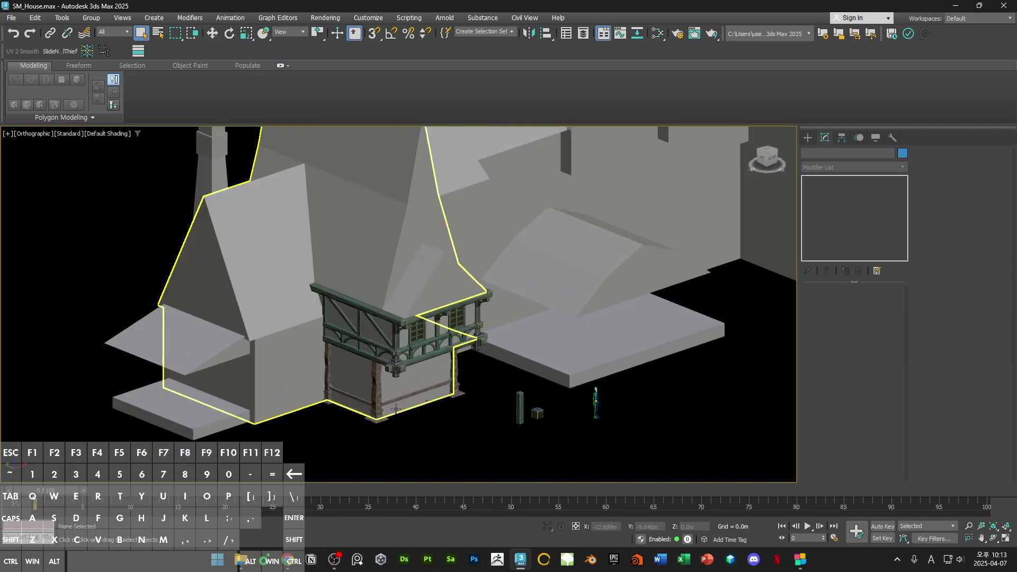
pyautogui.moveTo(481, 376); pyautogui.dragTo(472, 414, button='middle')
pyautogui.keyDown('ctrl'); pyautogui.keyDown('alt'); pyautogui.moveTo(472, 414); pyautogui.dragTo(466, 414, button='middle'); pyautogui.keyUp('alt'); pyautogui.keyUp('ctrl')
pyautogui.press('F4')
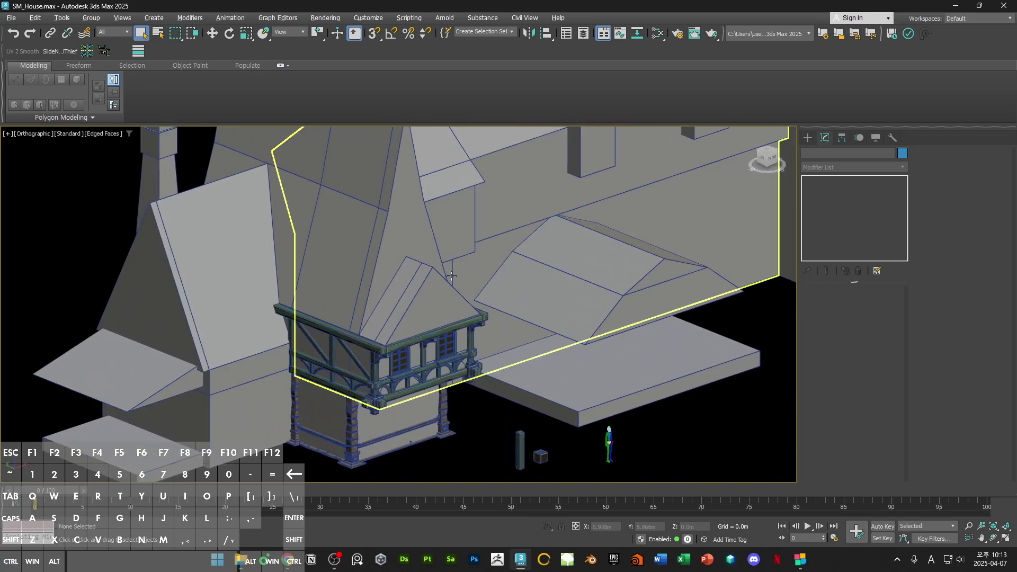
pyautogui.hotkey('alt', 'Tab')
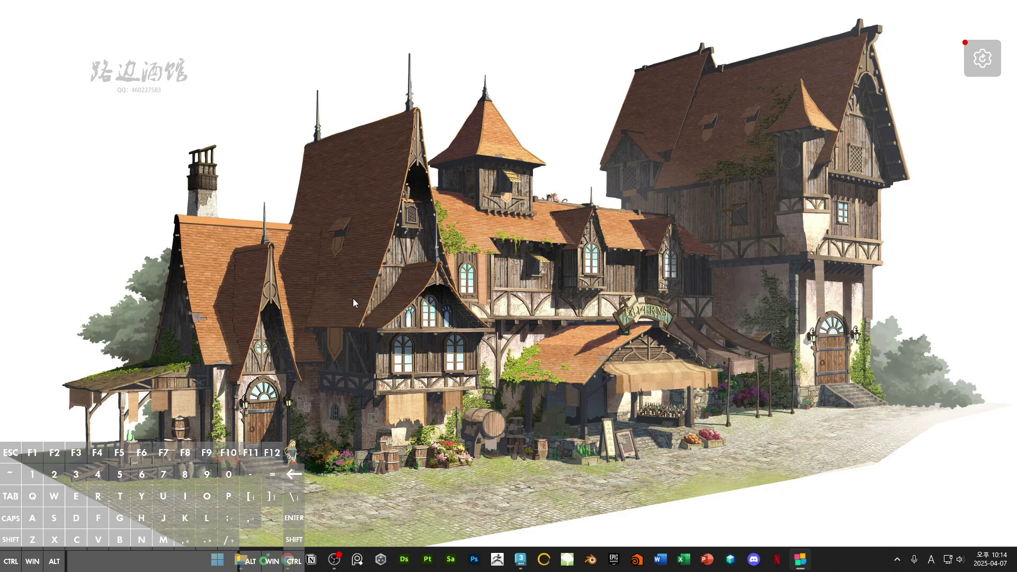
pyautogui.moveTo(542, 9); pyautogui.dragTo(423, 0)
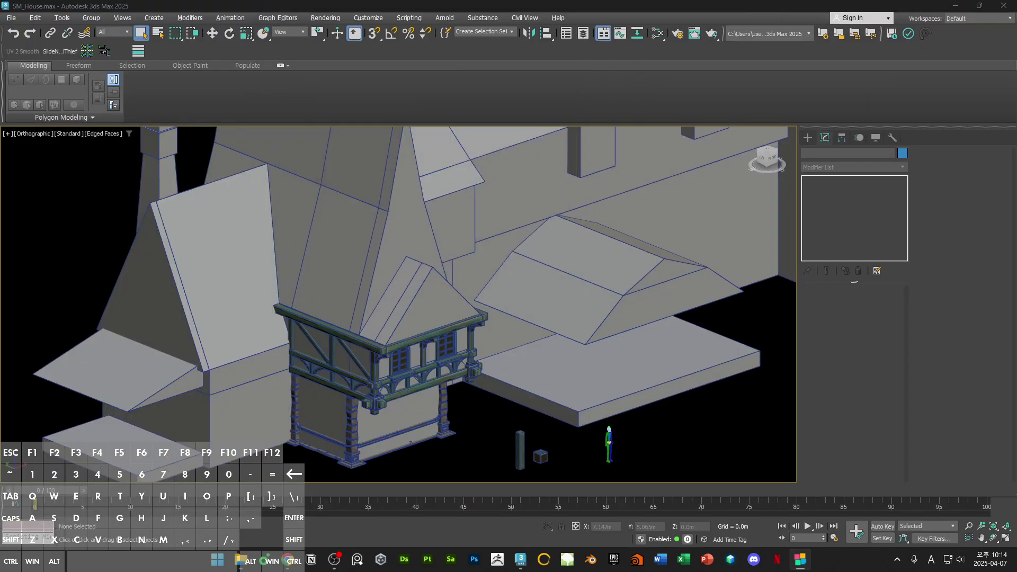
# Step: Hide the edged faces and review the textured timber frame and stone base at the house corner
pyautogui.moveTo(642, 343); pyautogui.dragTo(763, 239, button='middle')
pyautogui.press('F4')
pyautogui.scroll(7, 538, 318)
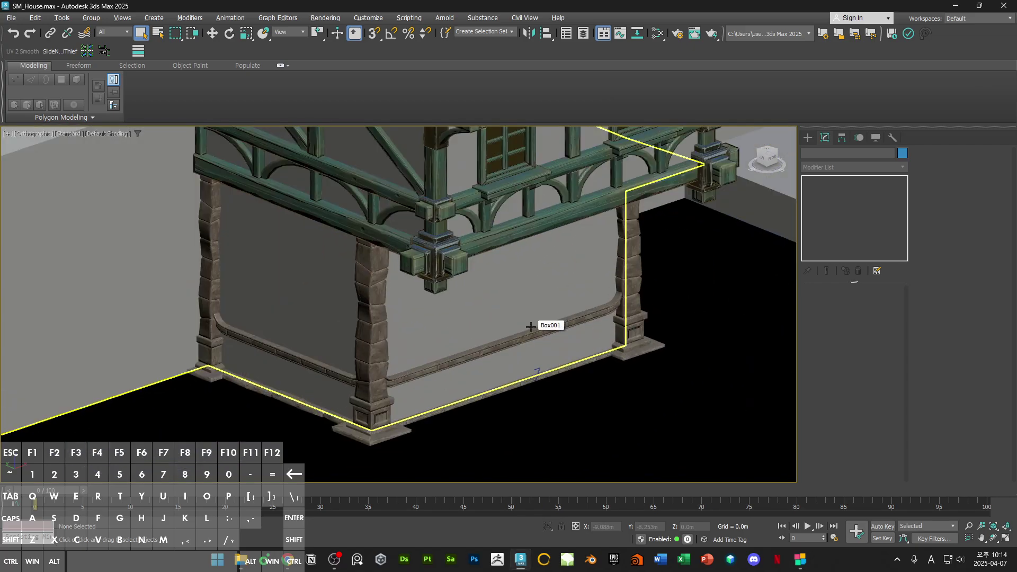
pyautogui.moveTo(539, 317); pyautogui.dragTo(528, 359, button='middle')
pyautogui.scroll(-3, 696, 371)
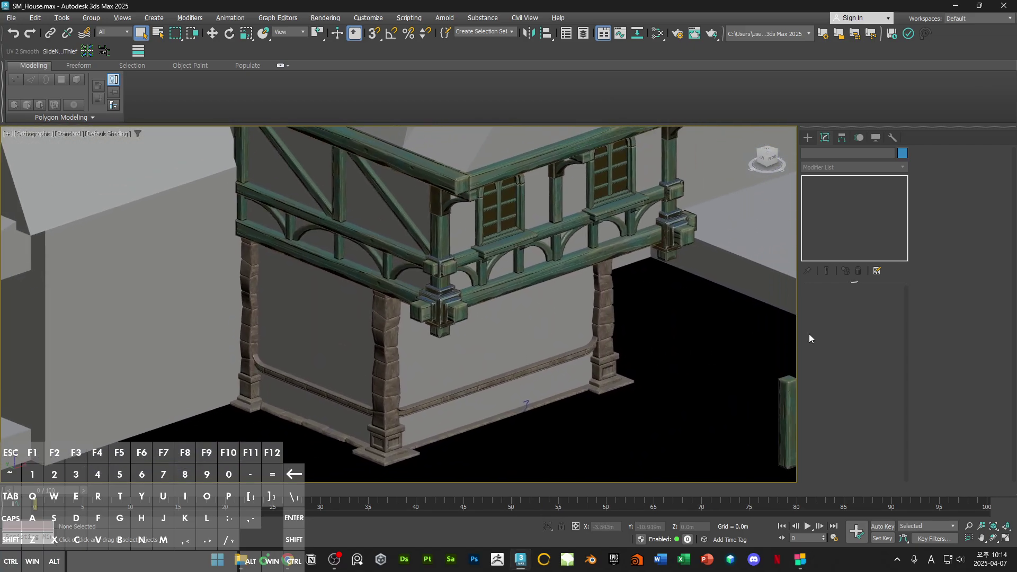